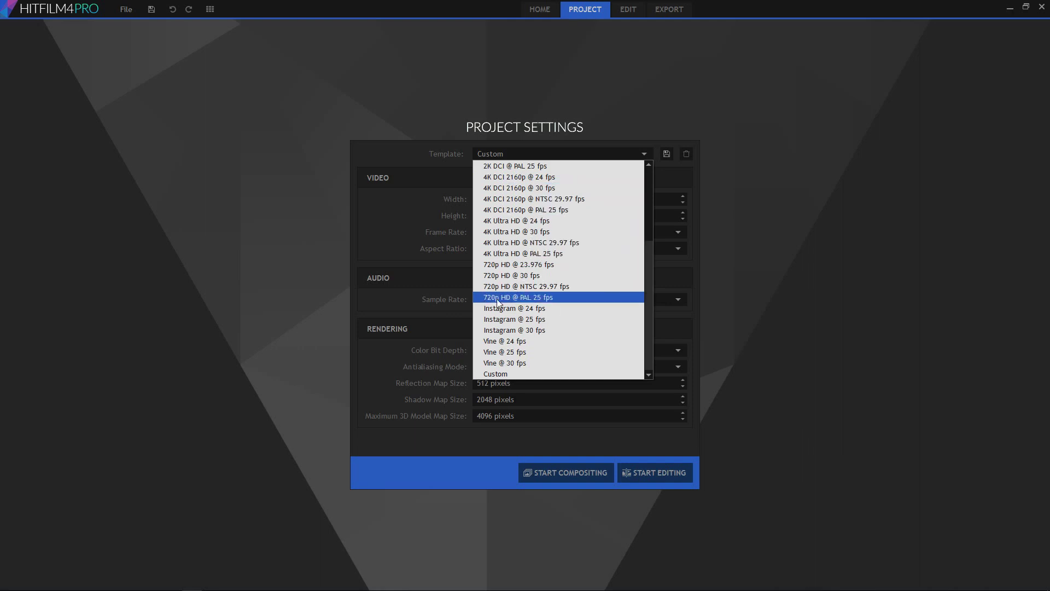
Apply the 1080p Full HD @ 24 fps template to the project settings.
scroll(516, 254, "up", 3)
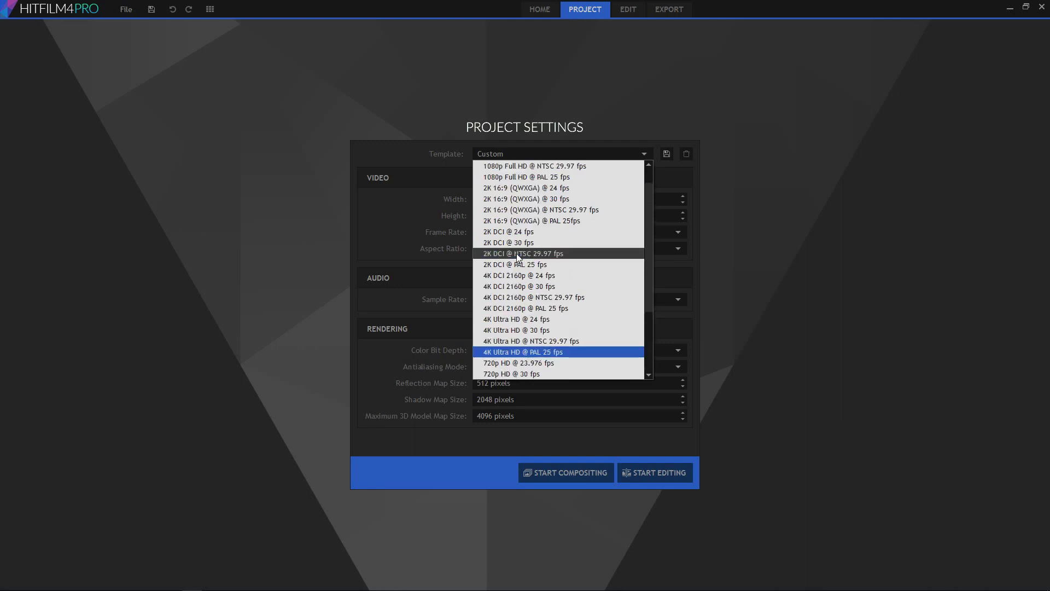
scroll(516, 254, "up", 1)
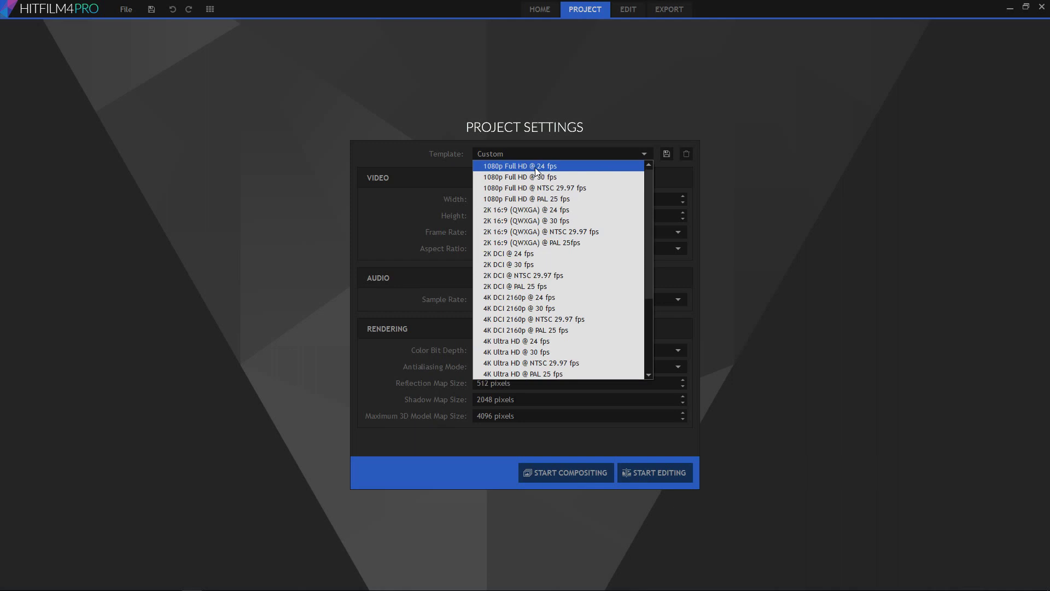
left_click(506, 168)
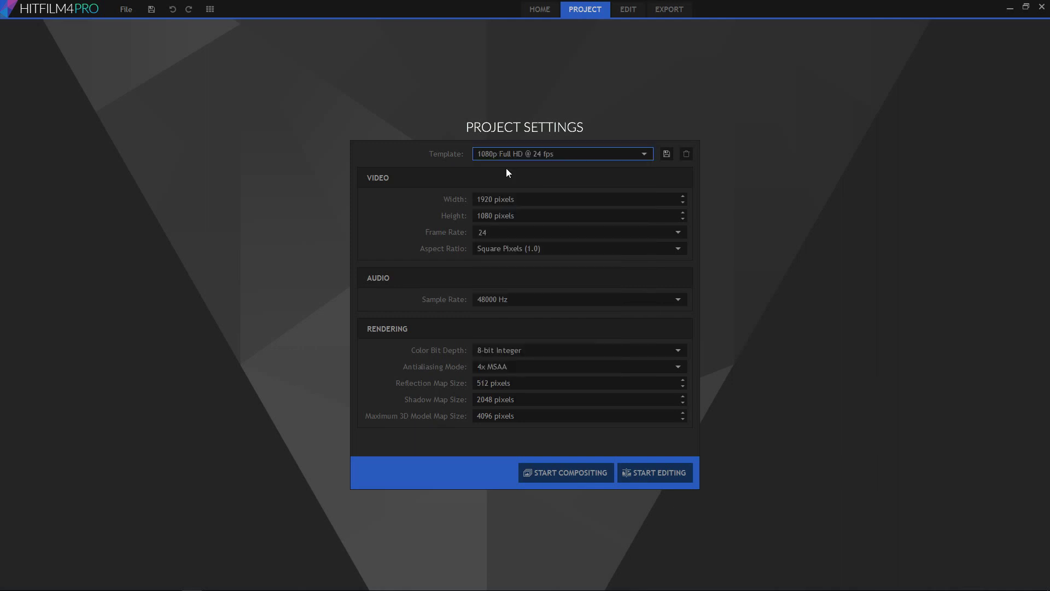
Set the project's frame rate to 25 (PAL) and its aspect ratio to Square Pixels (1.0).
left_click(674, 232)
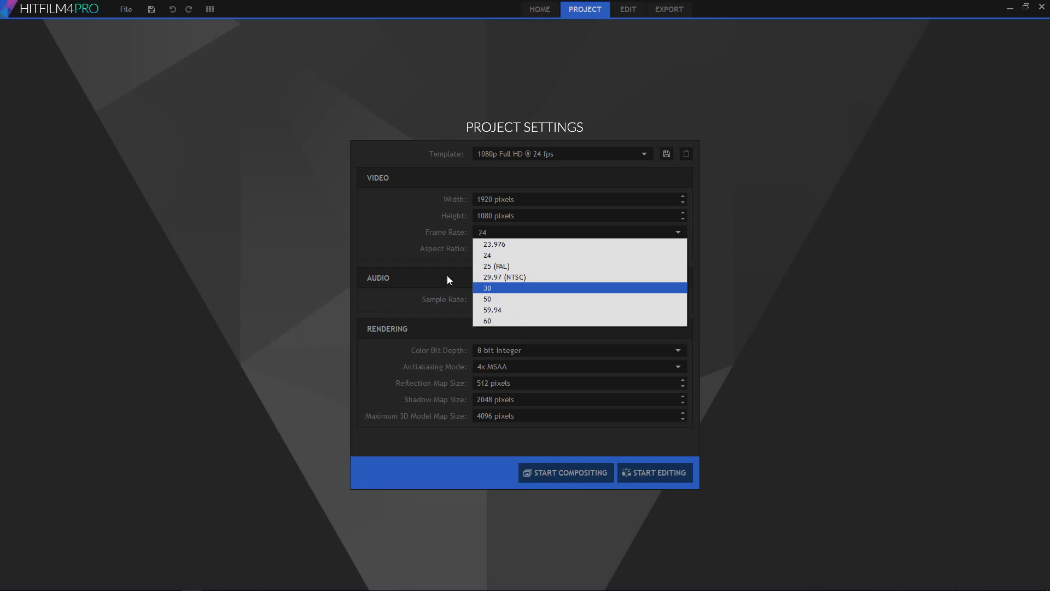
left_click(516, 265)
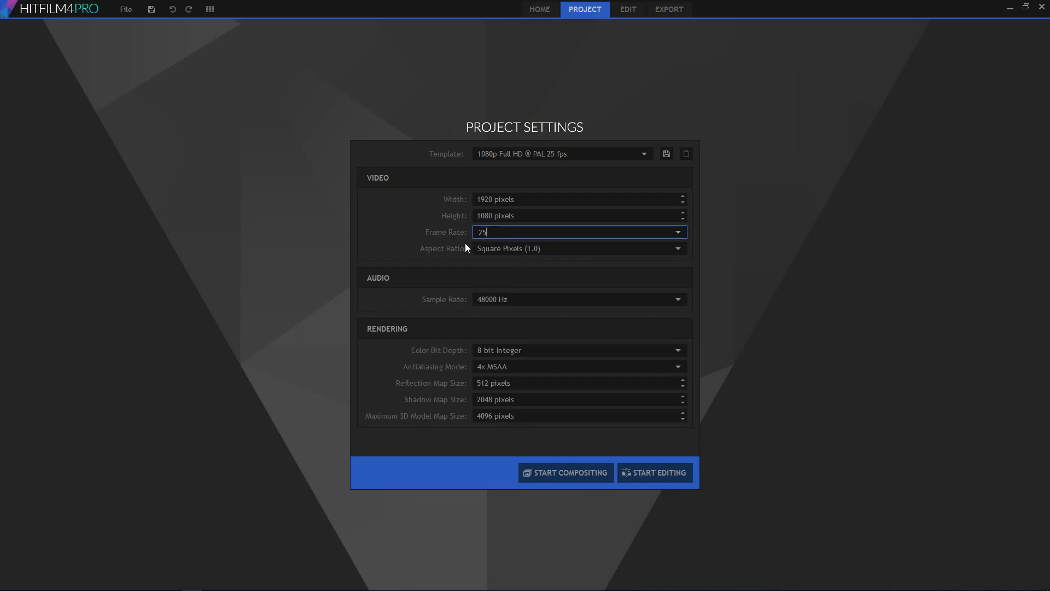
left_click(572, 248)
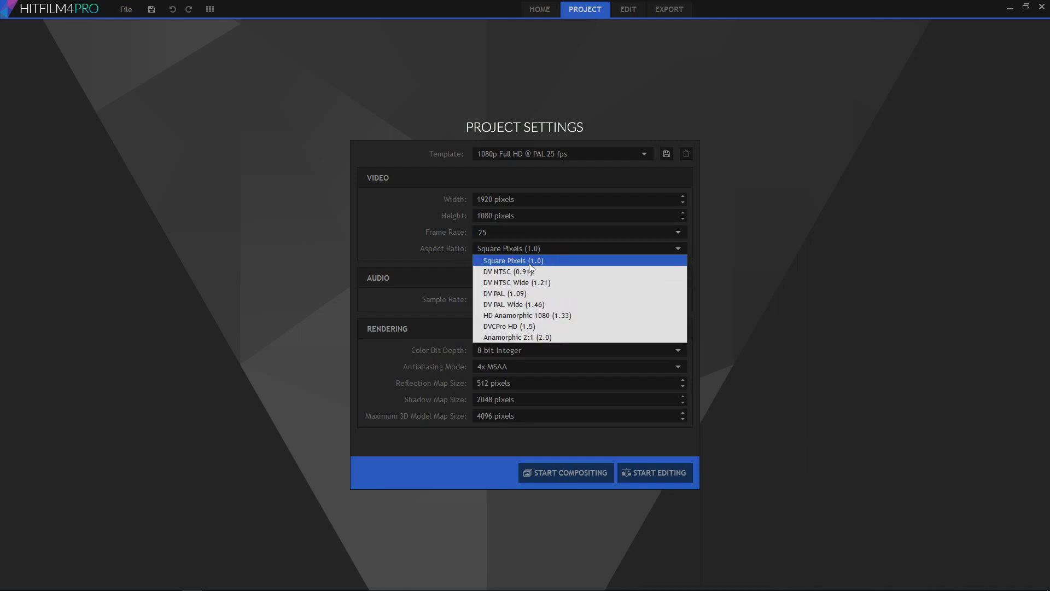
left_click(544, 262)
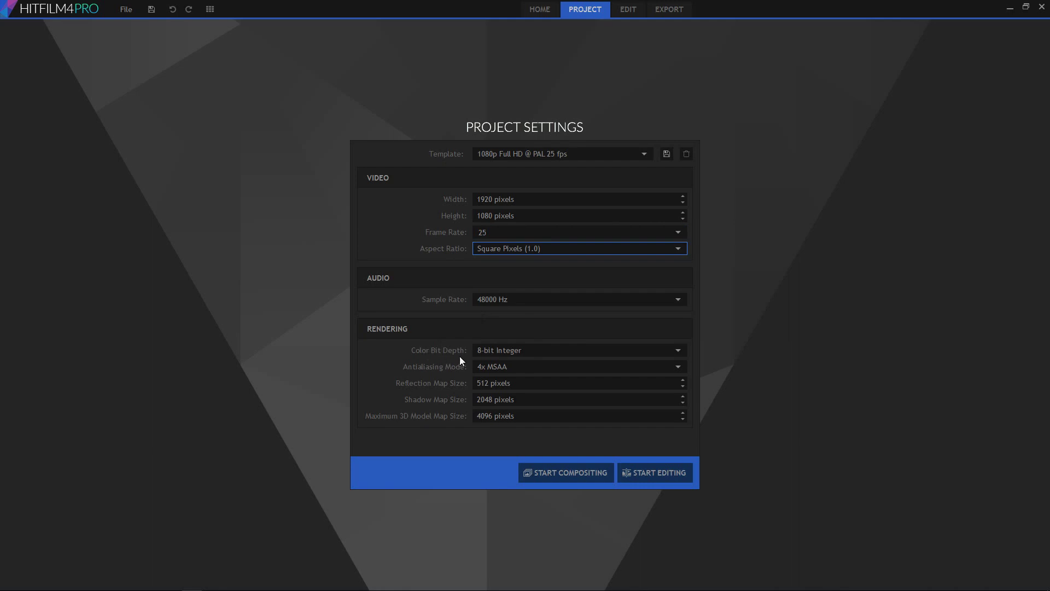
Configure rendering with 8-bit Integer color depth, 8x MSAA antialiasing and a reflection map size of 1024 pixels.
left_click(531, 347)
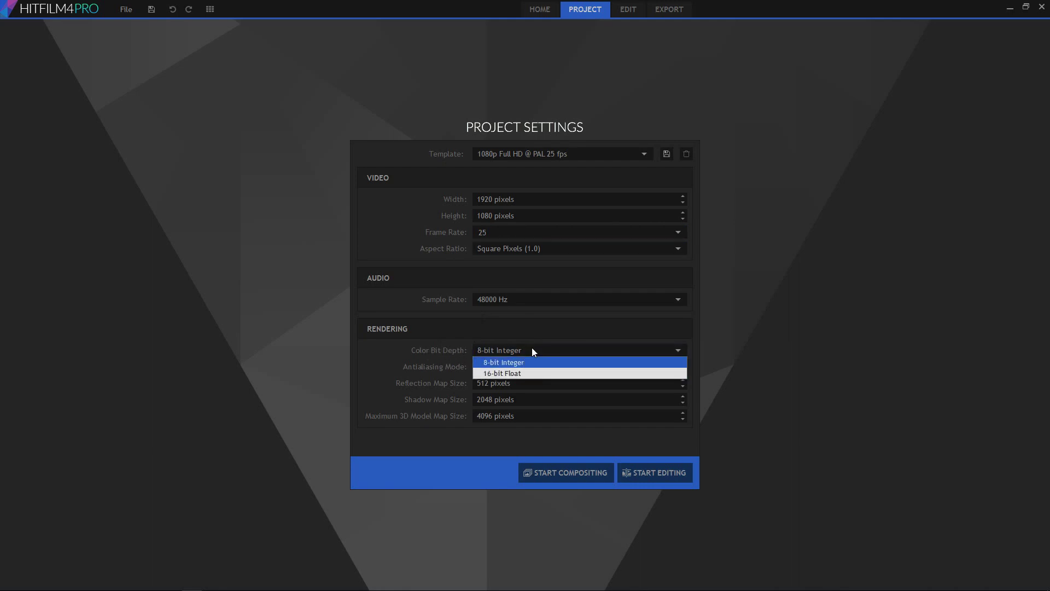
left_click(534, 362)
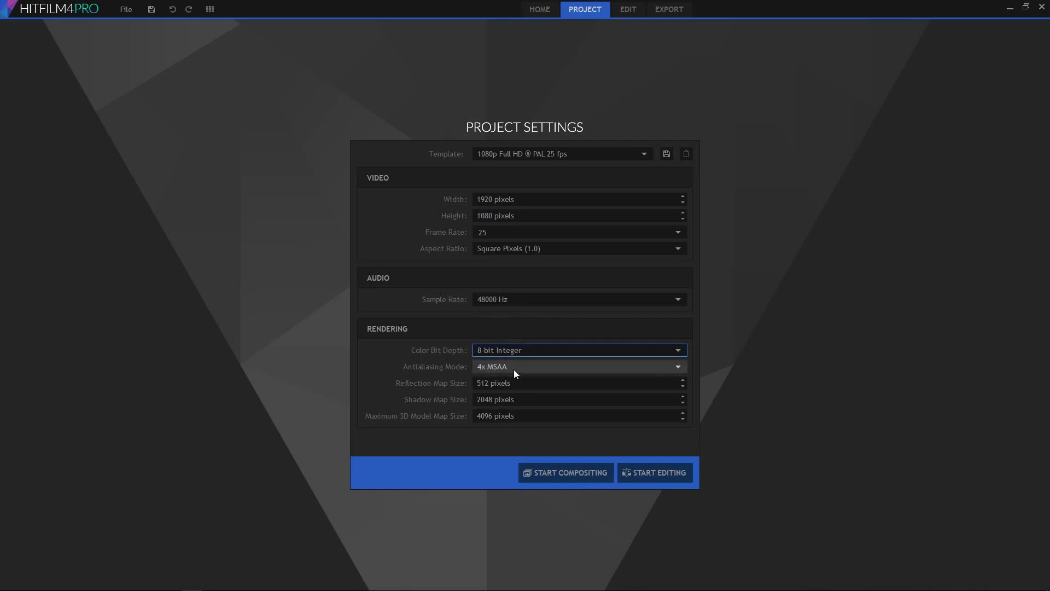
left_click(514, 369)
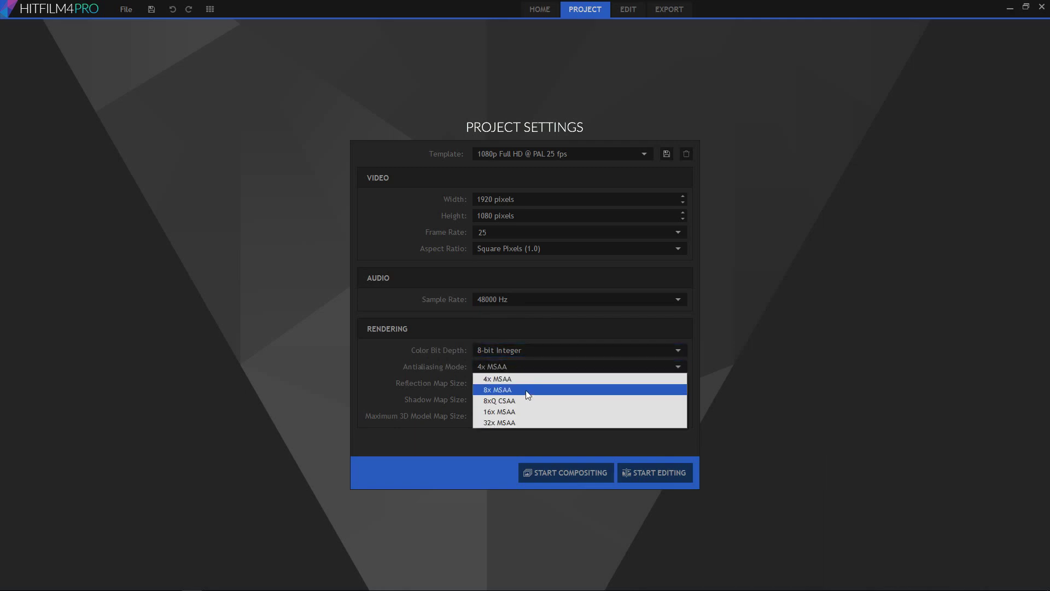
left_click(530, 388)
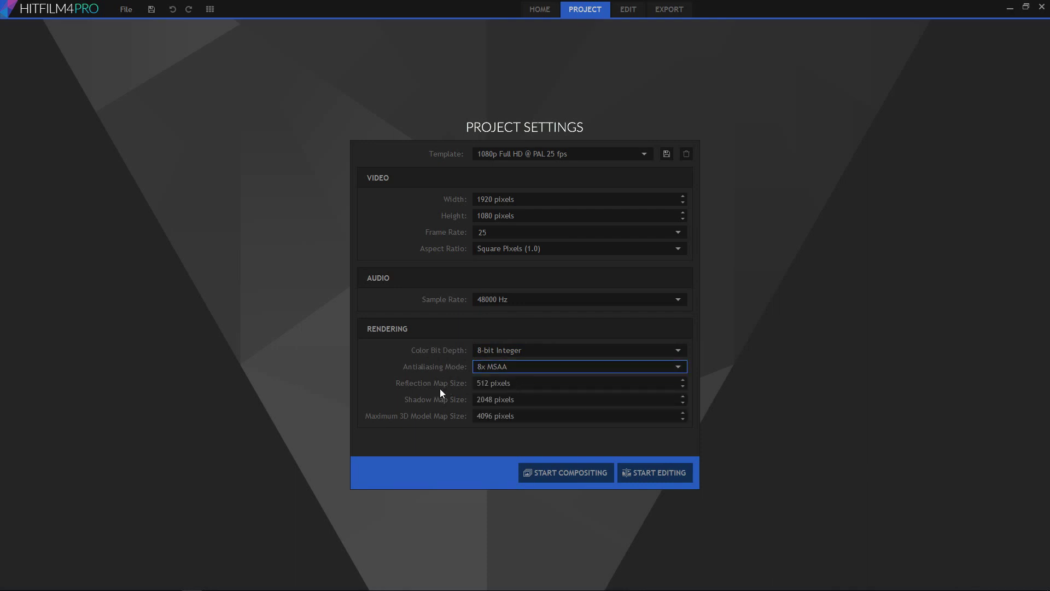
left_click(534, 386)
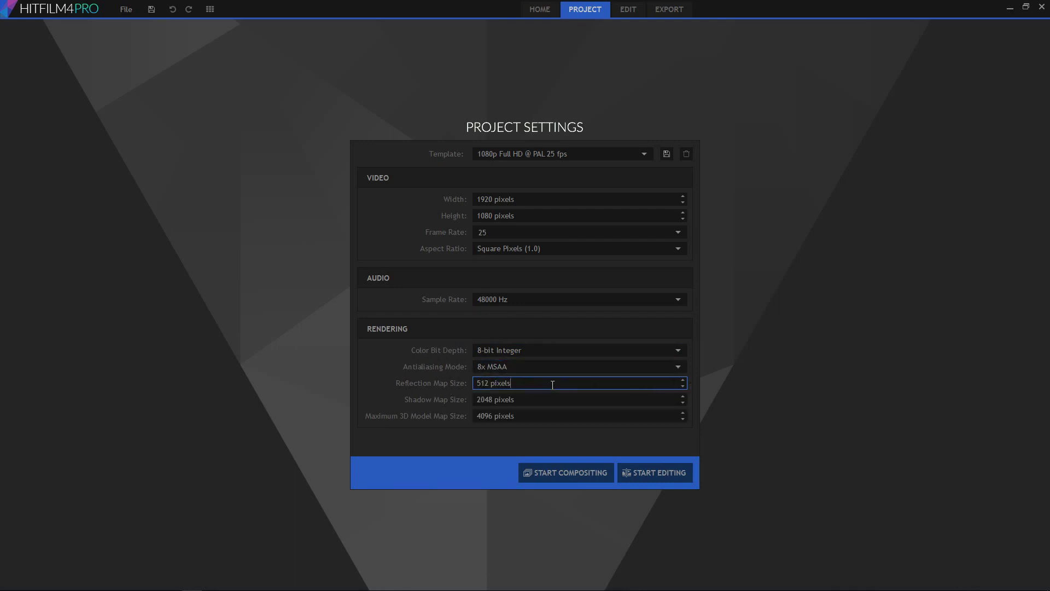
left_click_drag(489, 384, 419, 356)
type("1204")
left_click_drag(481, 385, 493, 383)
Save the project settings as a template named HD 1080 25p and start compositing.
left_click(666, 154)
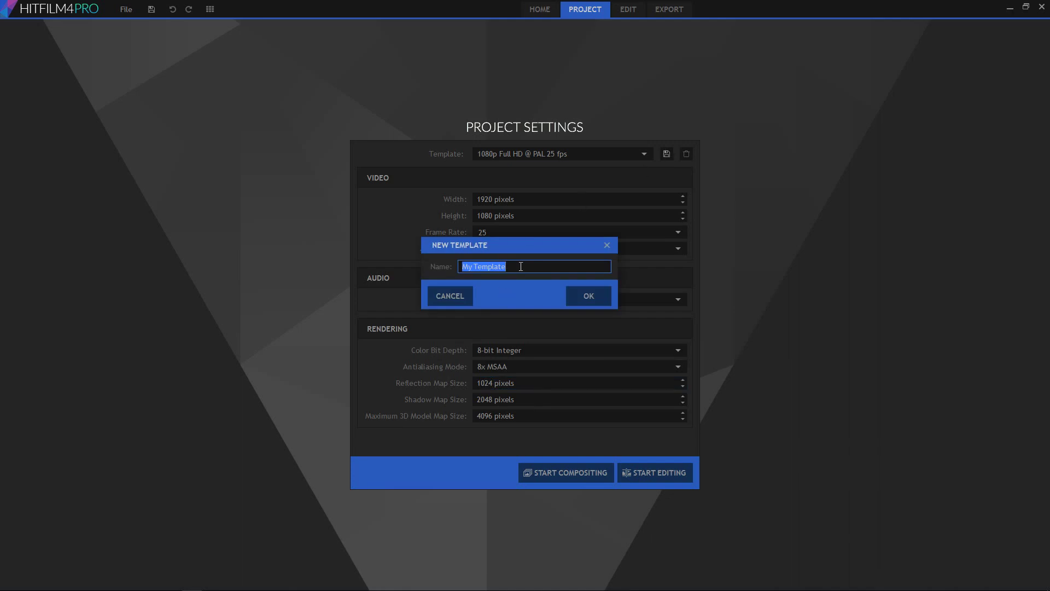
type("FHD 1080")
key("BackSpace")
key("ctrl+a")
key("BackSpace")
type("HD 1080 2p")
key("BackSpace")
type("5p")
left_click(592, 294)
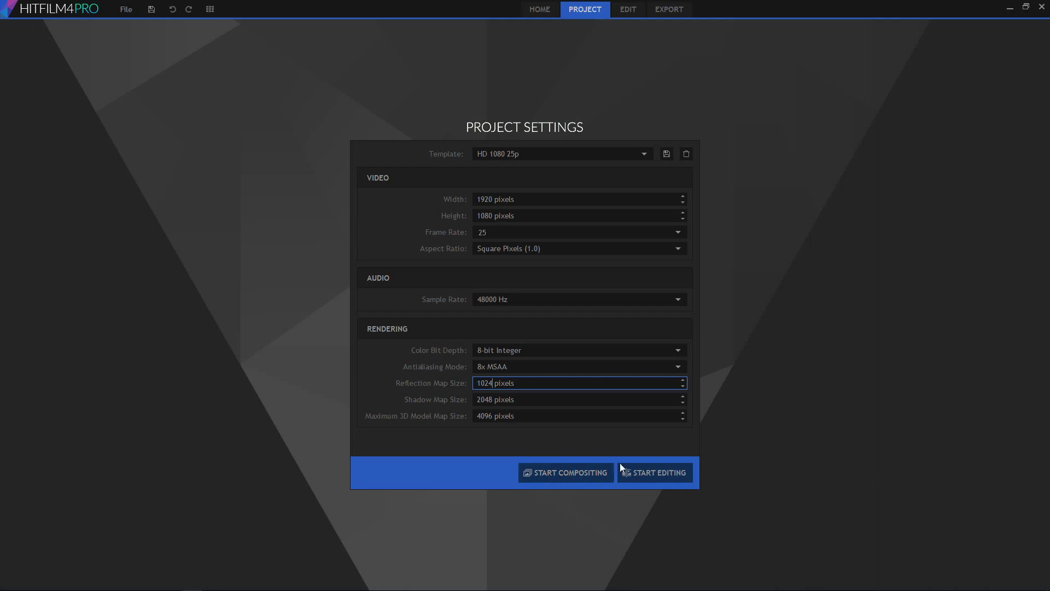
left_click(559, 470)
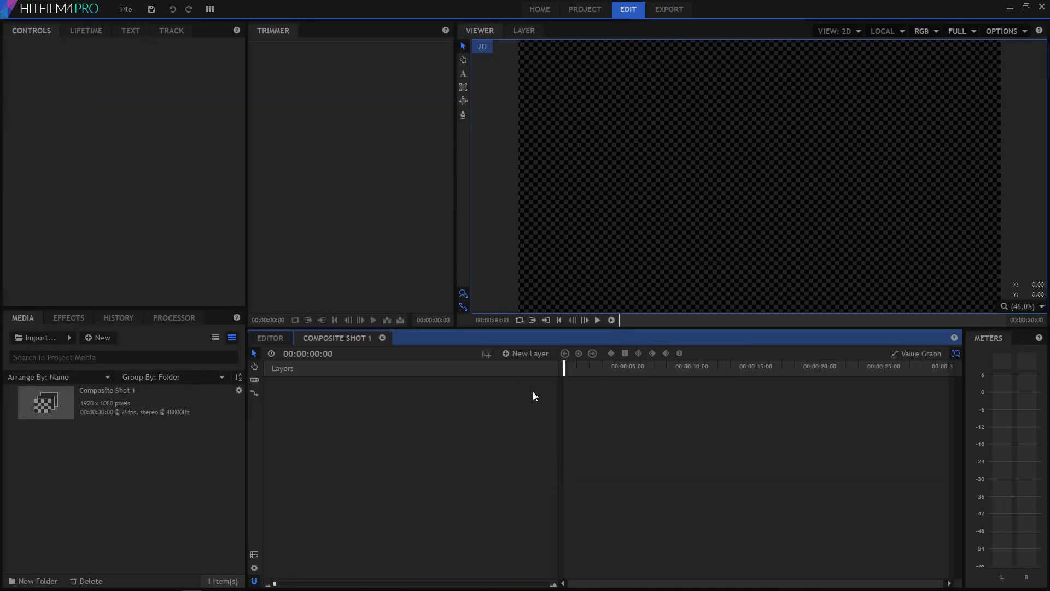
Look through the available workspaces and the Lifetime, Text, Track and Controls panels.
left_click(210, 10)
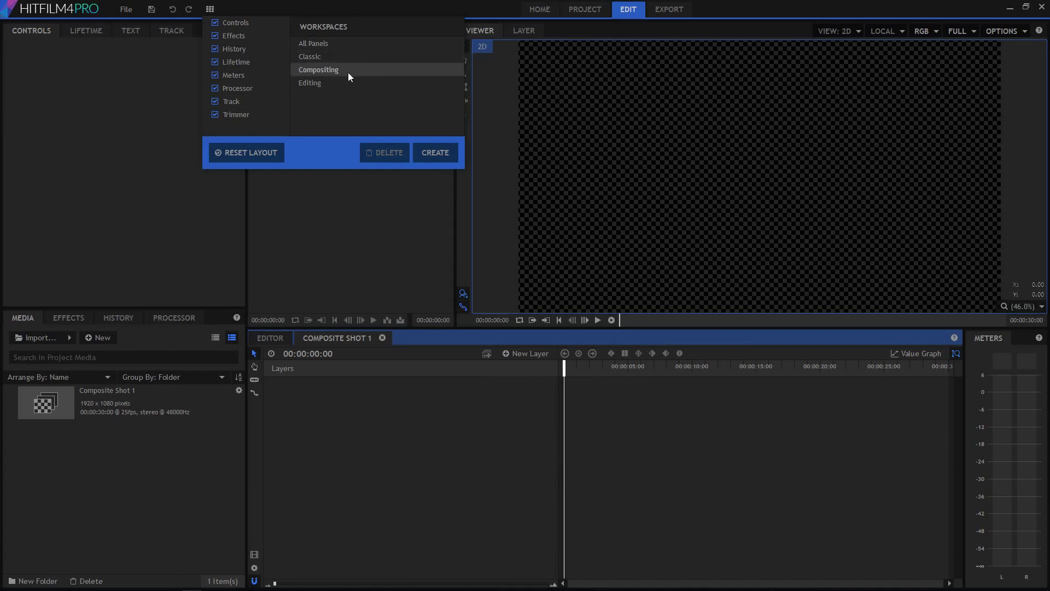
left_click(329, 207)
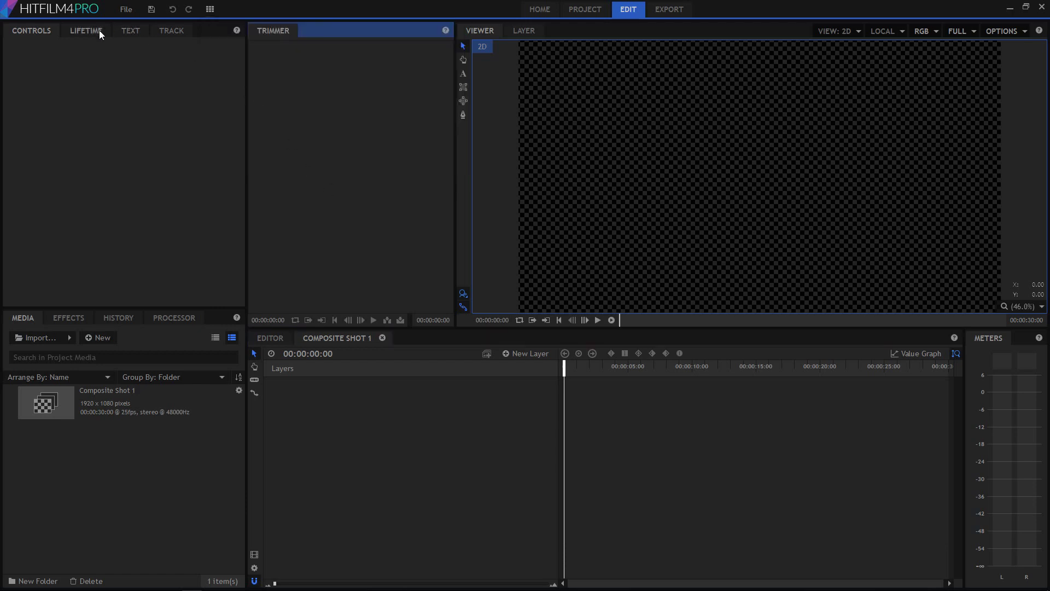
left_click(74, 32)
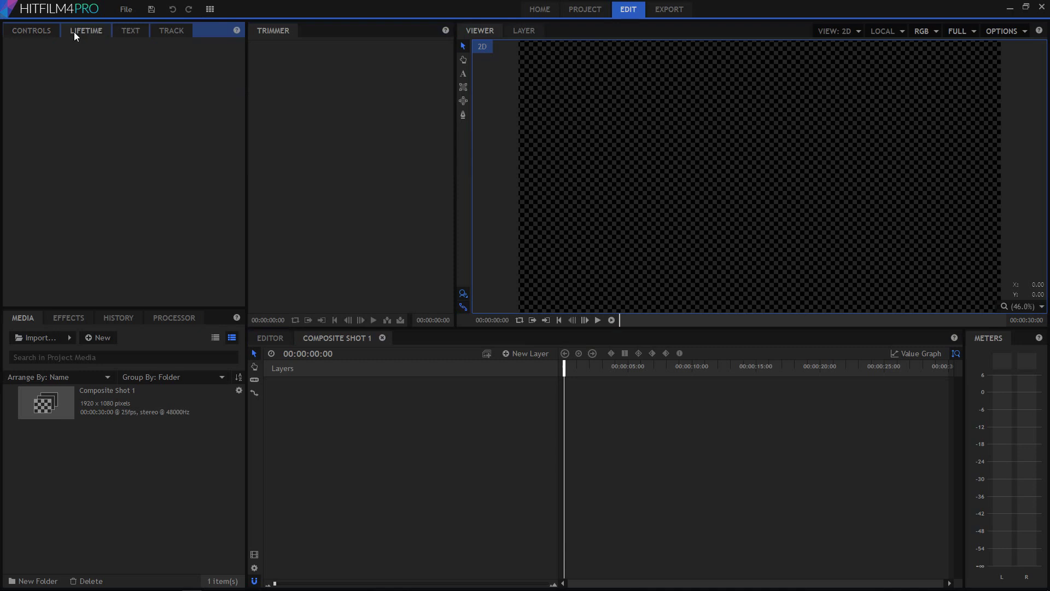
left_click(135, 33)
left_click(159, 31)
left_click(24, 30)
Widen the timeline's track area and add a white 1920 x 1080 plane layer named Tlo to the composite shot.
left_click_drag(557, 407, 494, 408)
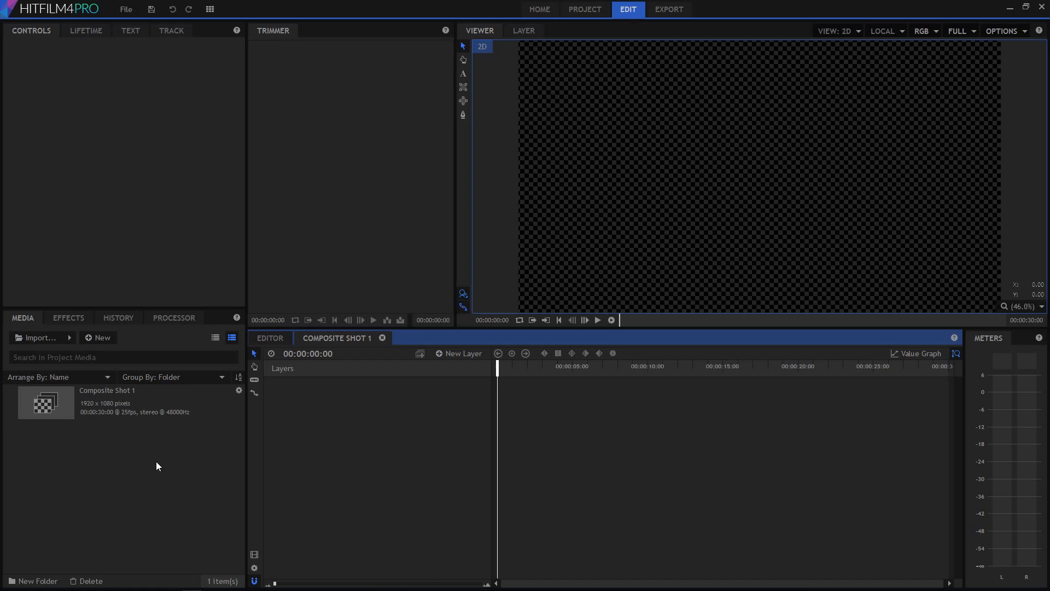
right_click(346, 401)
mouse_move(365, 406)
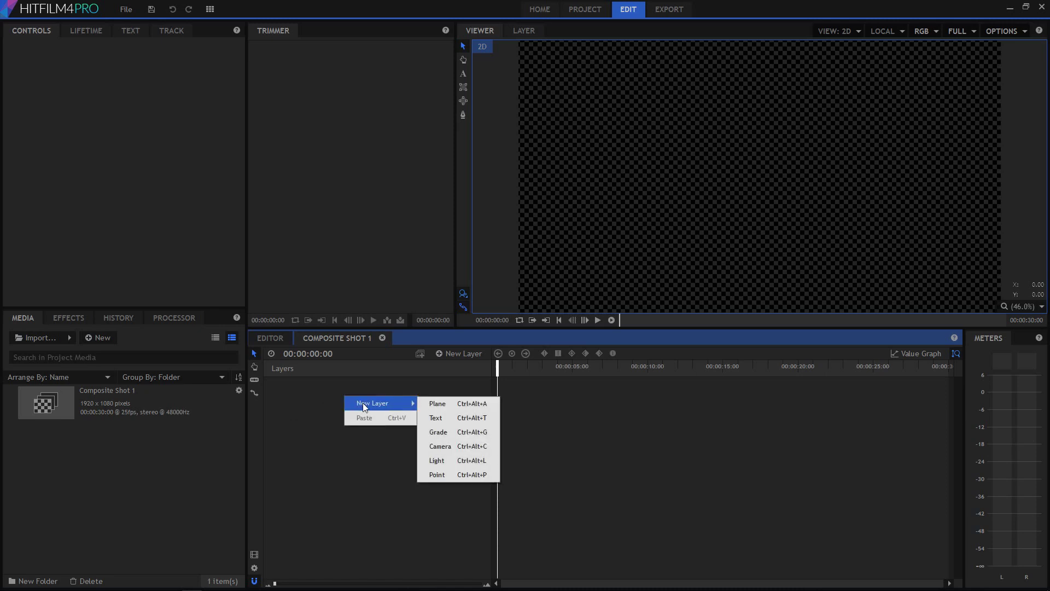
left_click(438, 404)
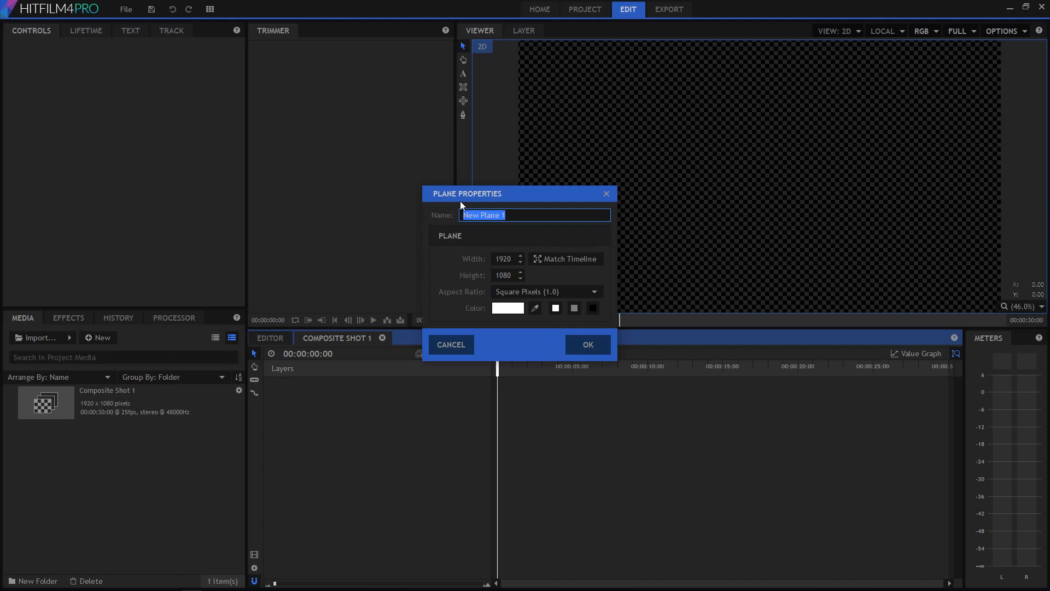
type("Tlo")
left_click(515, 309)
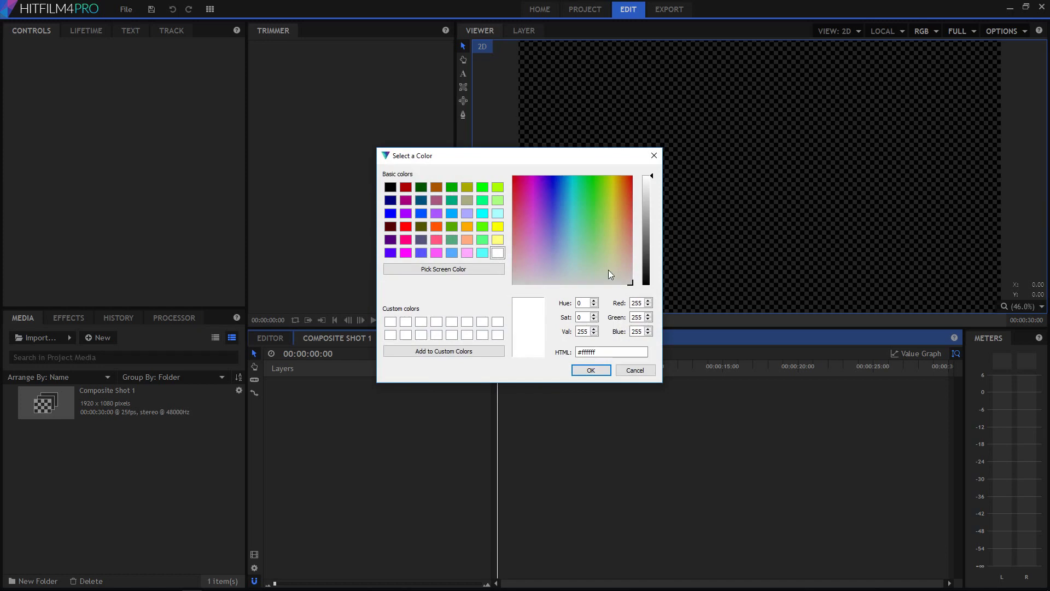
left_click(599, 370)
left_click(595, 349)
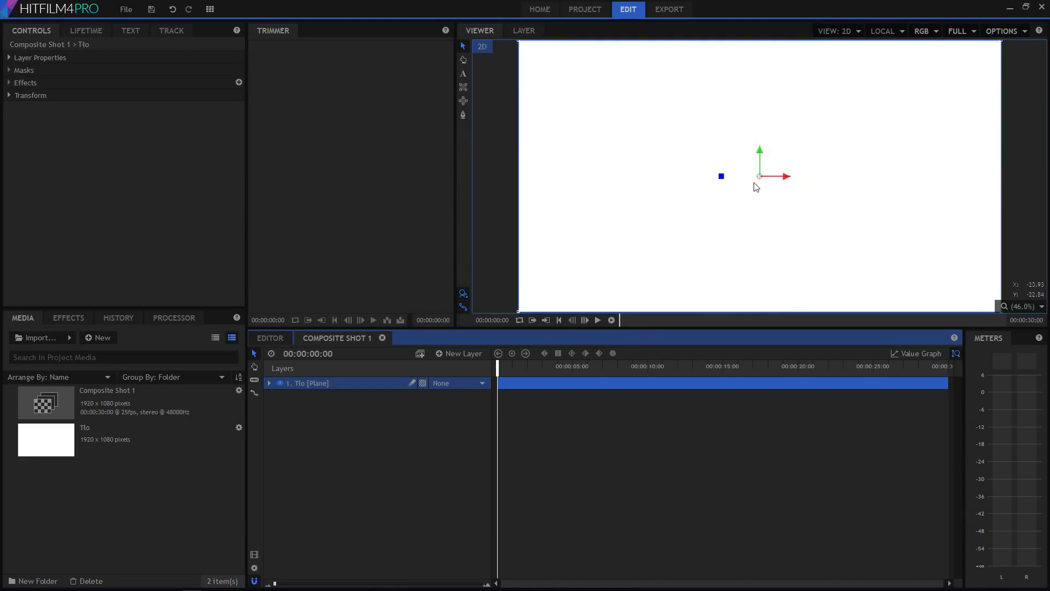
Convert the Tlo layer to a 3D plane and add a camera to the composite shot.
left_click(423, 384)
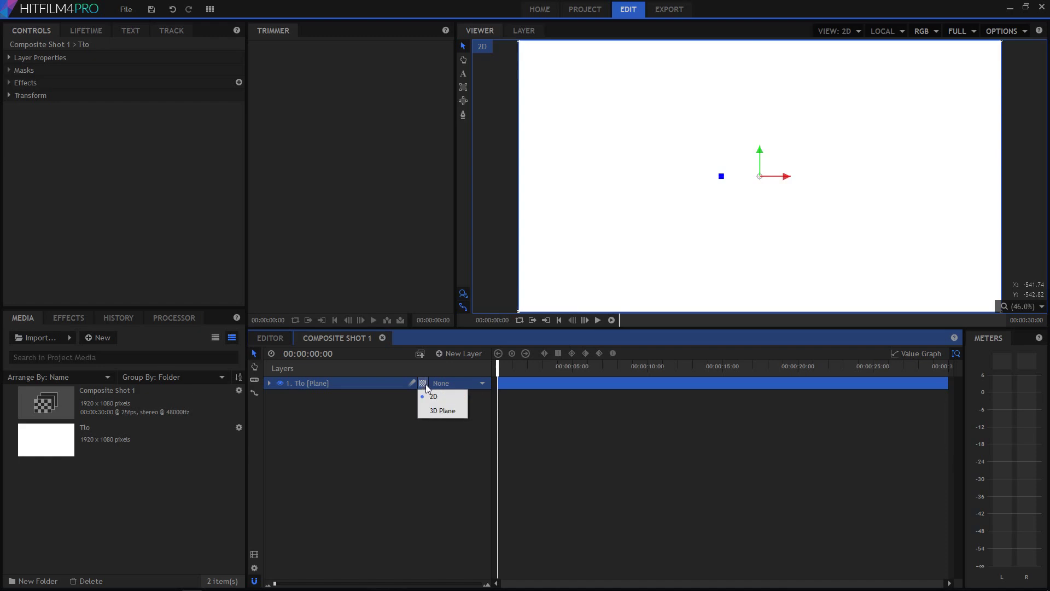
left_click(442, 410)
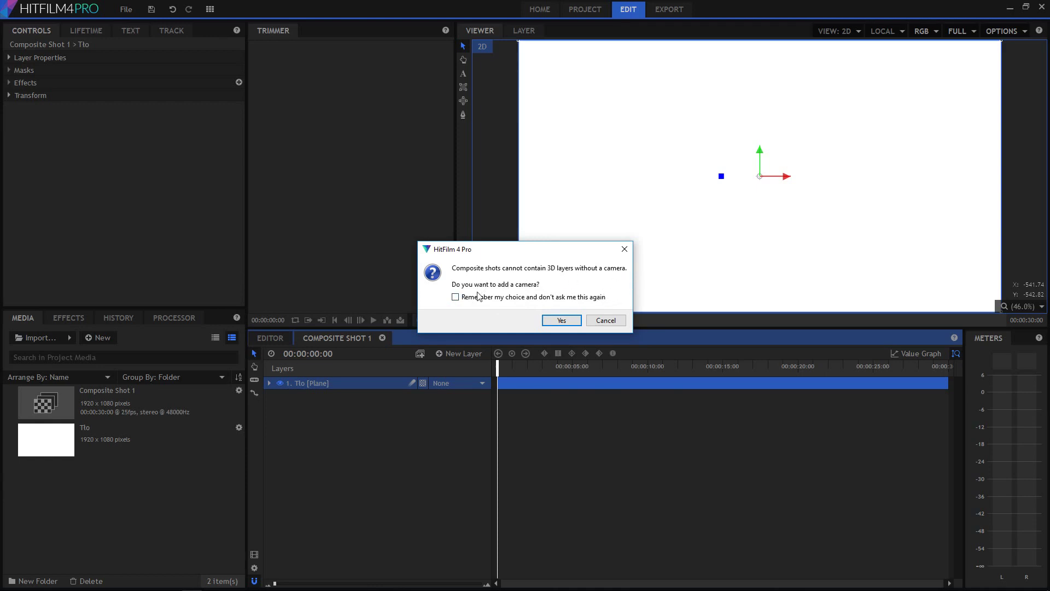
left_click(561, 321)
Move and orbit the new camera around the plane, and undo the last camera moves.
left_click(339, 383)
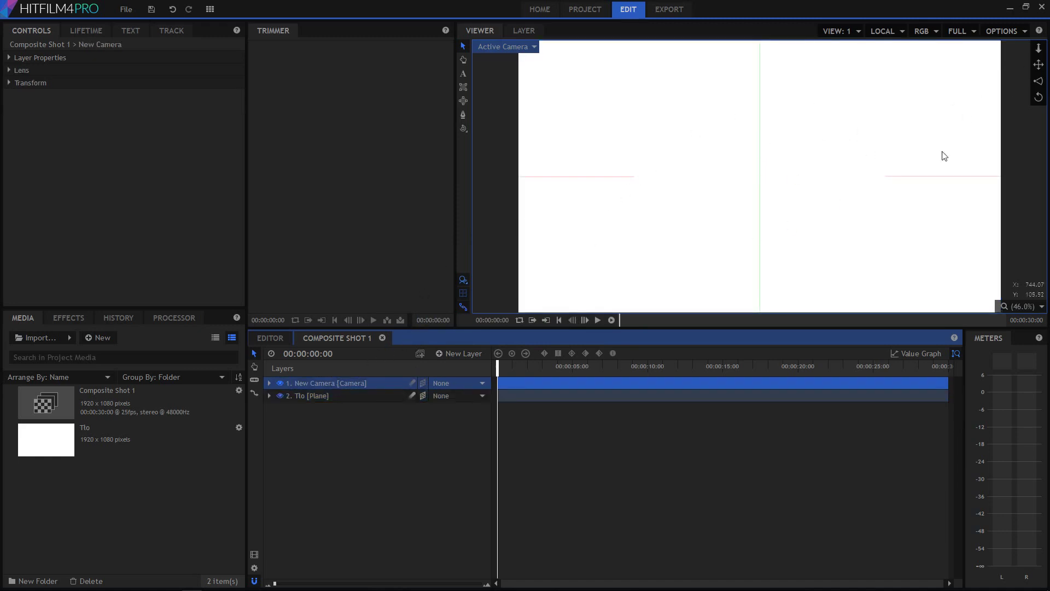
mouse_move(1038, 64)
left_mouse_down()
mouse_move(951, 75)
mouse_move(1038, 82)
mouse_move(1038, 104)
mouse_move(1038, 47)
left_mouse_up()
left_click_drag(1038, 97, 1000, 87)
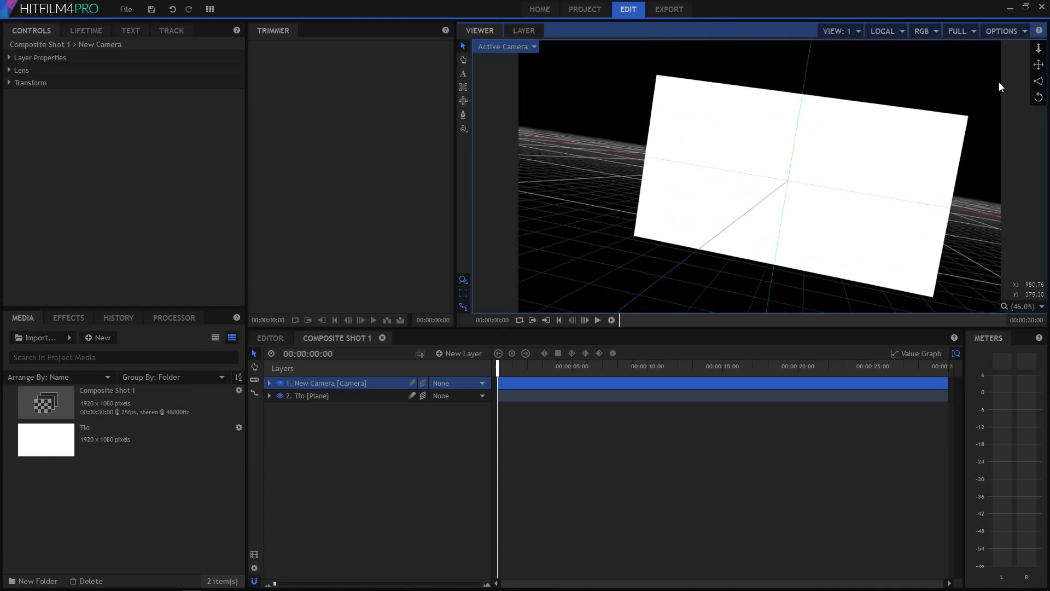
key("ctrl+z")
key("ctrl+z")
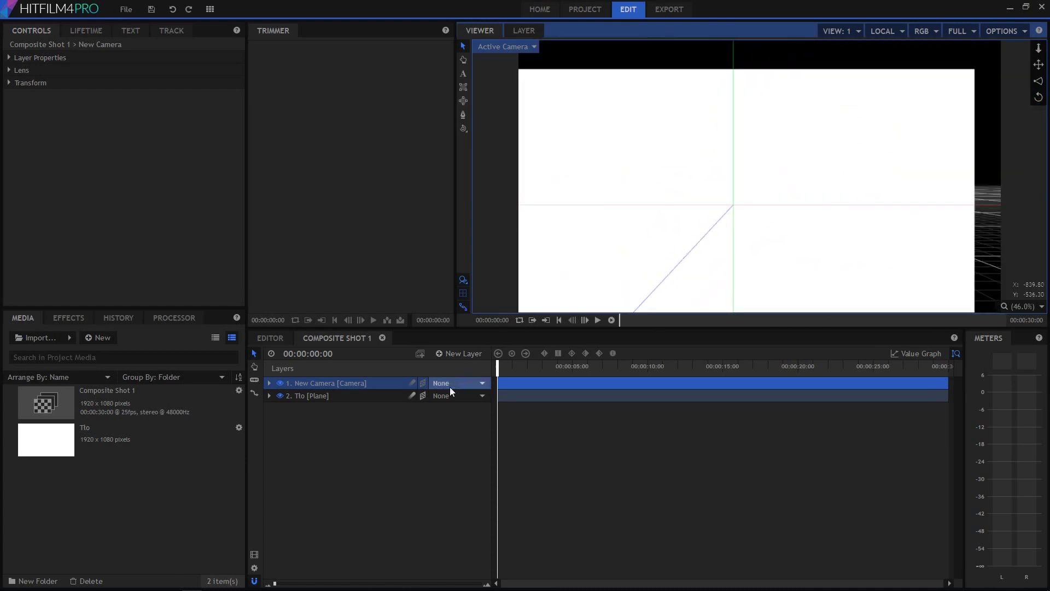
Switch the Tlo layer back to 2D and hide the New Camera layer.
left_click(432, 395)
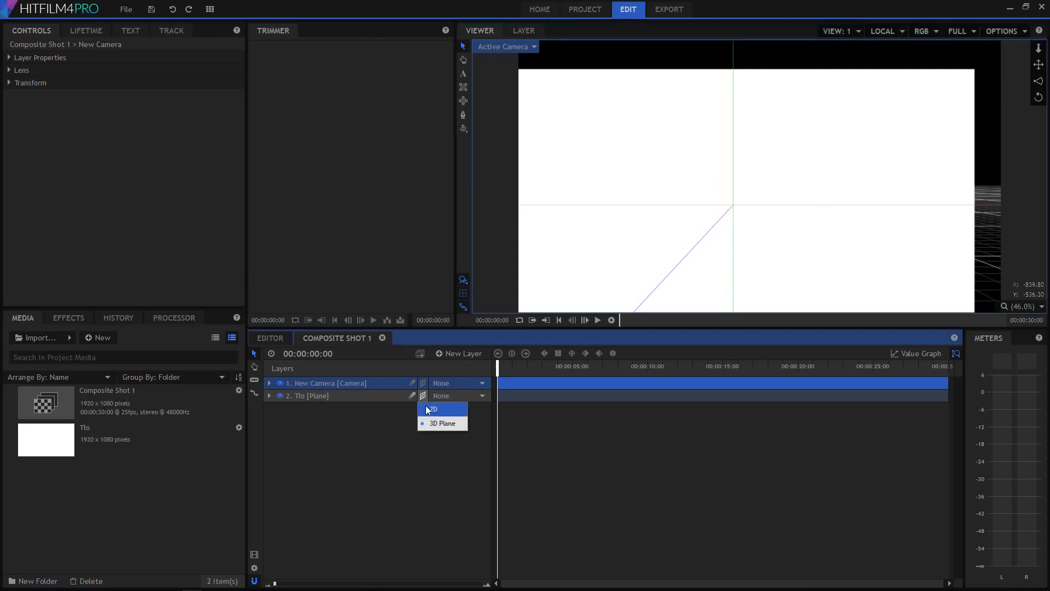
left_click(428, 410)
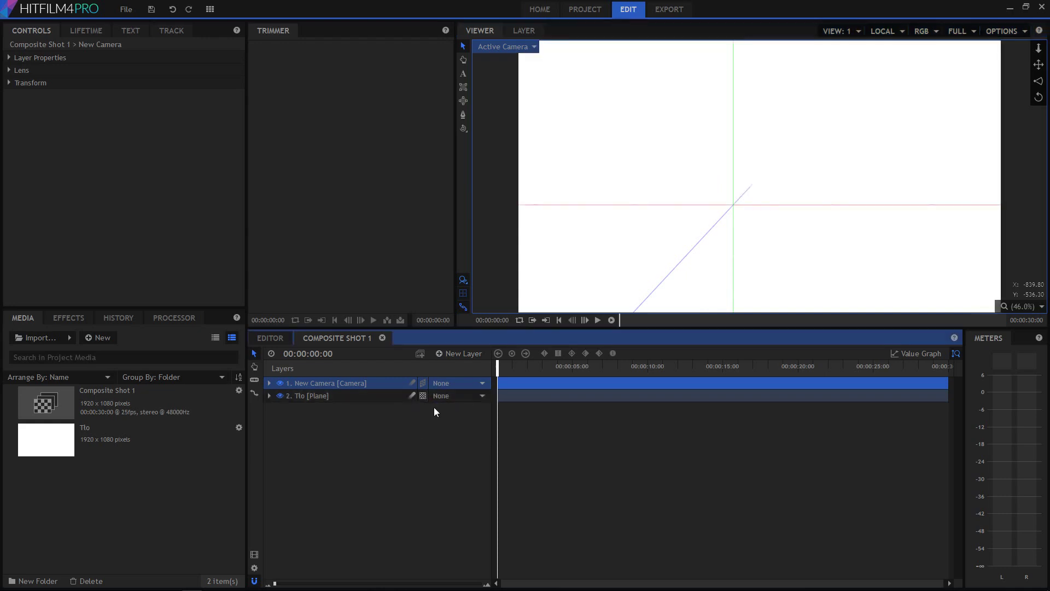
left_click(281, 384)
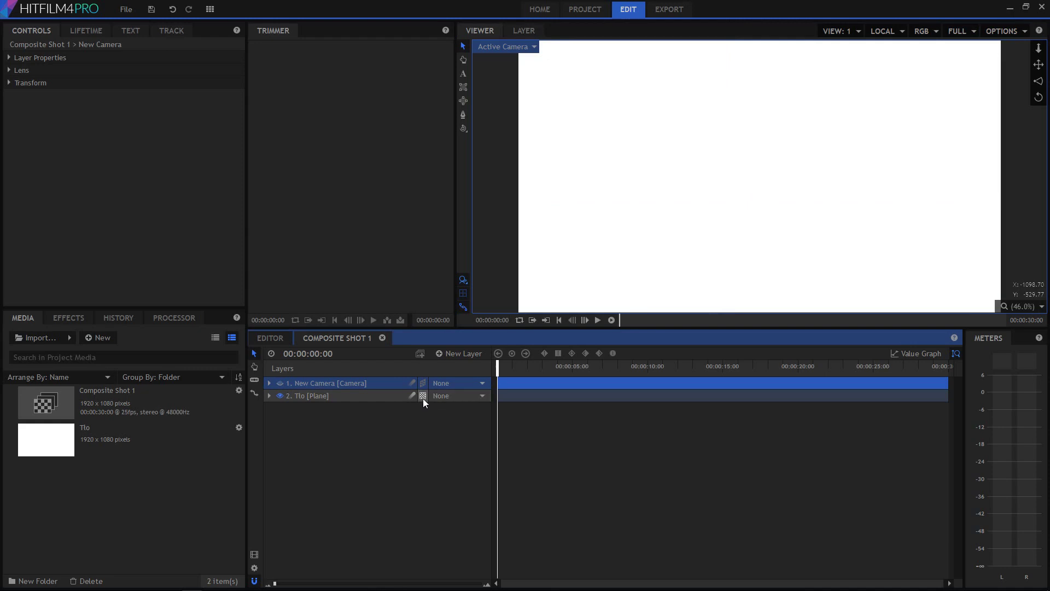
left_click(281, 383)
left_click(281, 384)
Select the Tlo layer and expand its Transform properties in the timeline.
left_click(311, 396)
left_click(269, 396)
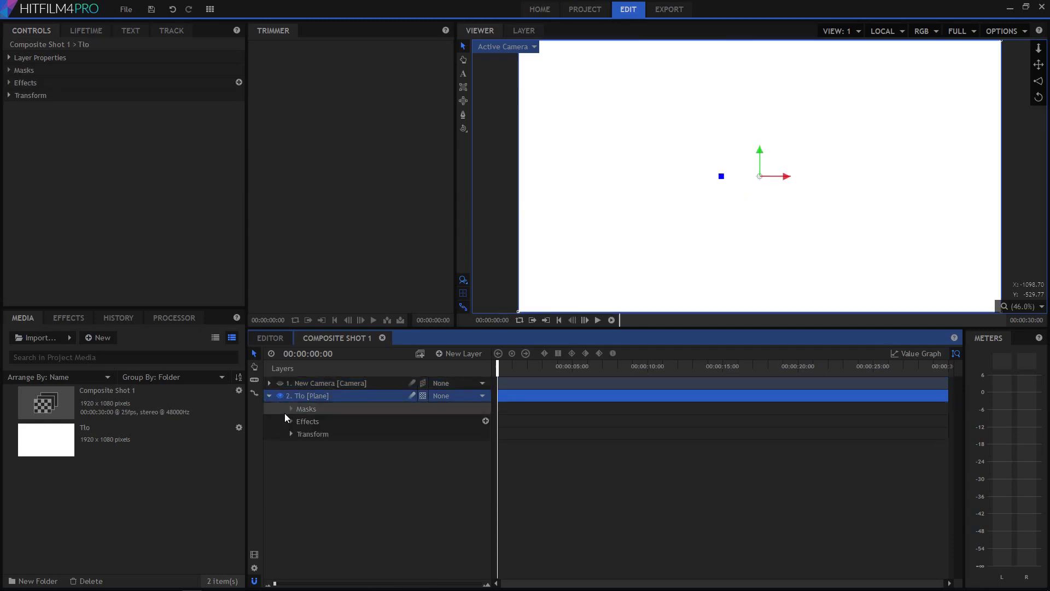
left_click(291, 434)
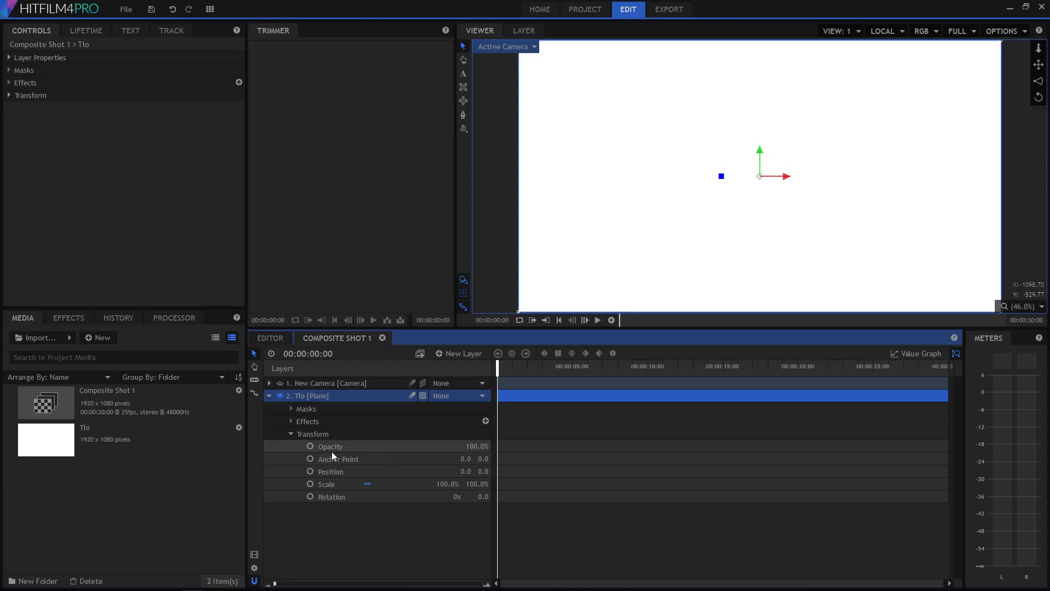
left_click(290, 435)
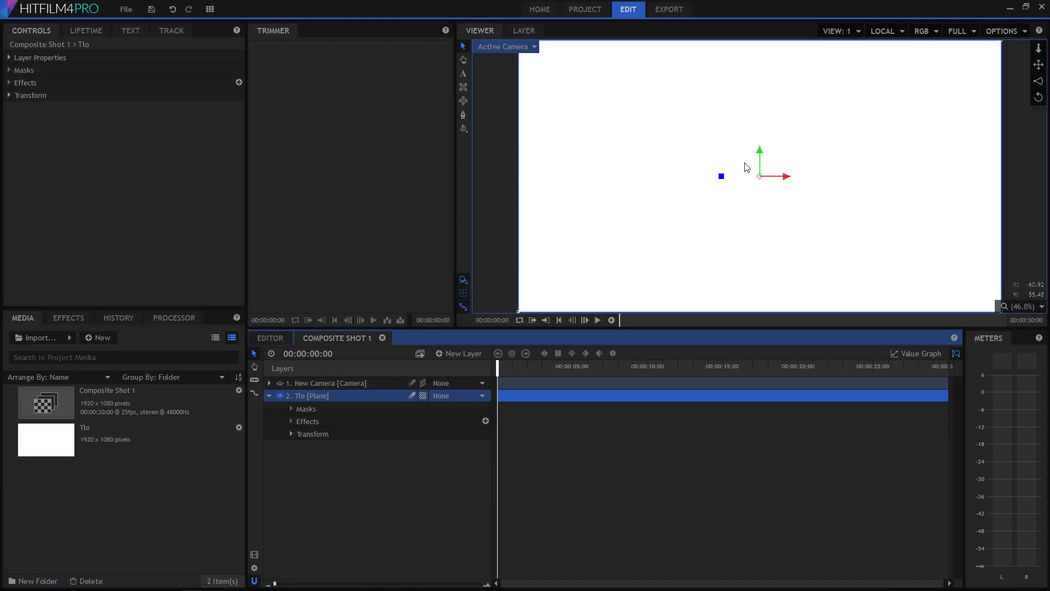
left_click(291, 434)
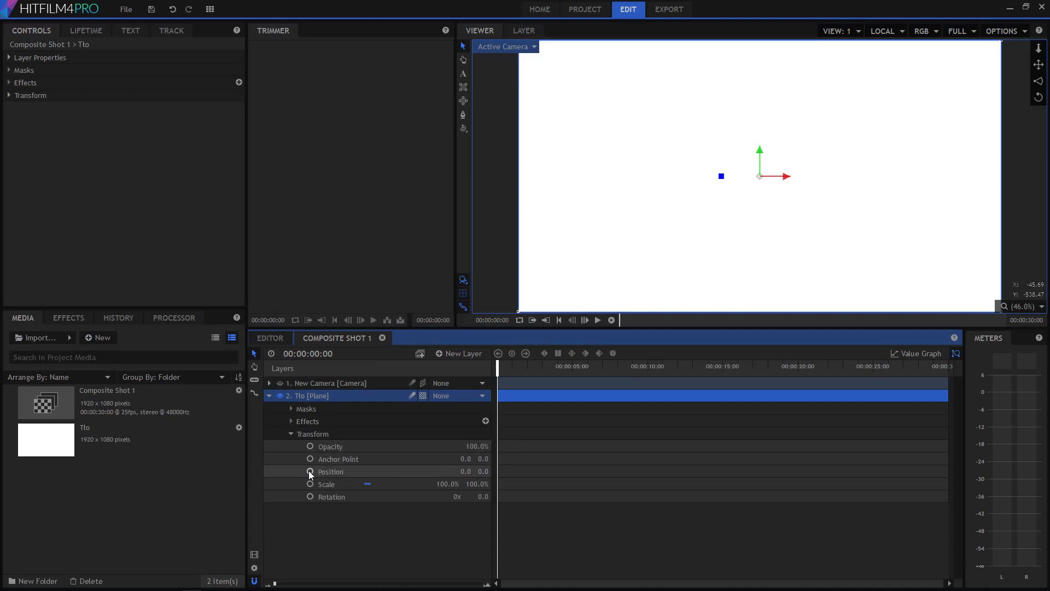
Keyframe the Tlo layer's Scale at the start of the timeline, then set it to 25% at 00:00:01:24.
left_click(310, 471)
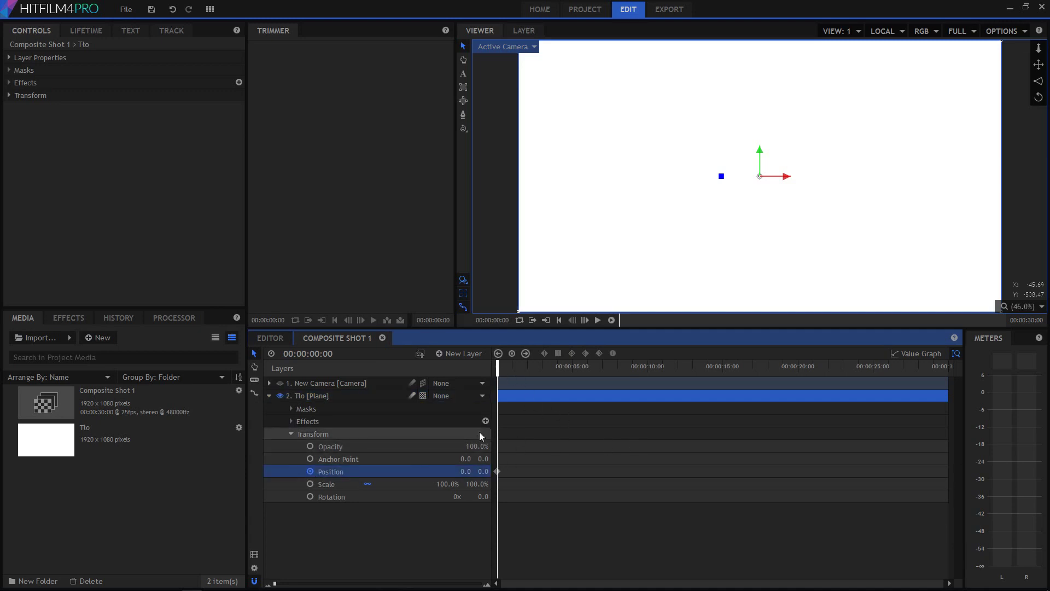
left_click(310, 471)
left_click(310, 484)
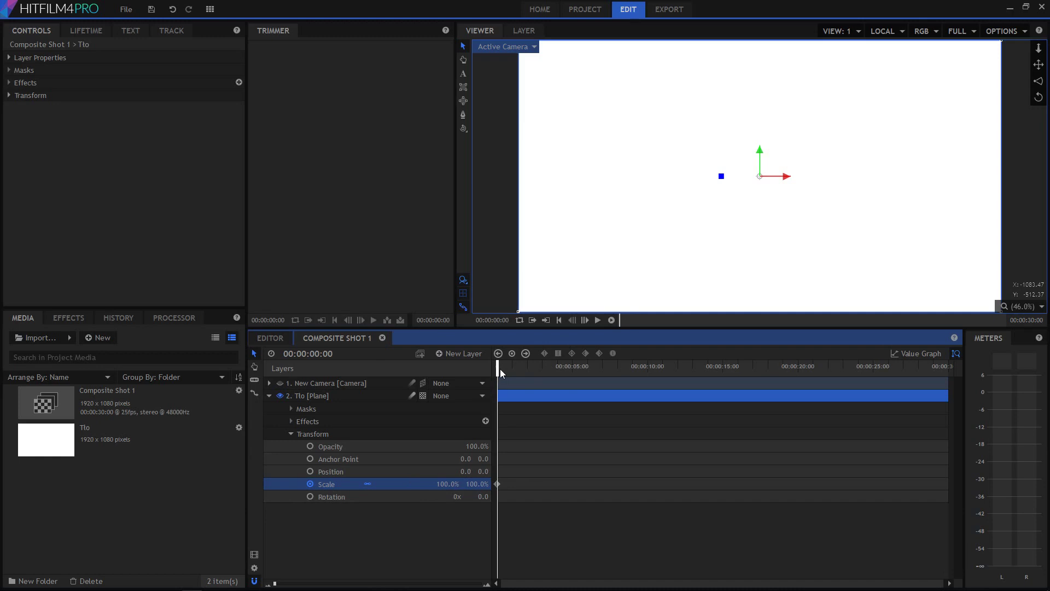
left_click_drag(495, 371, 524, 387)
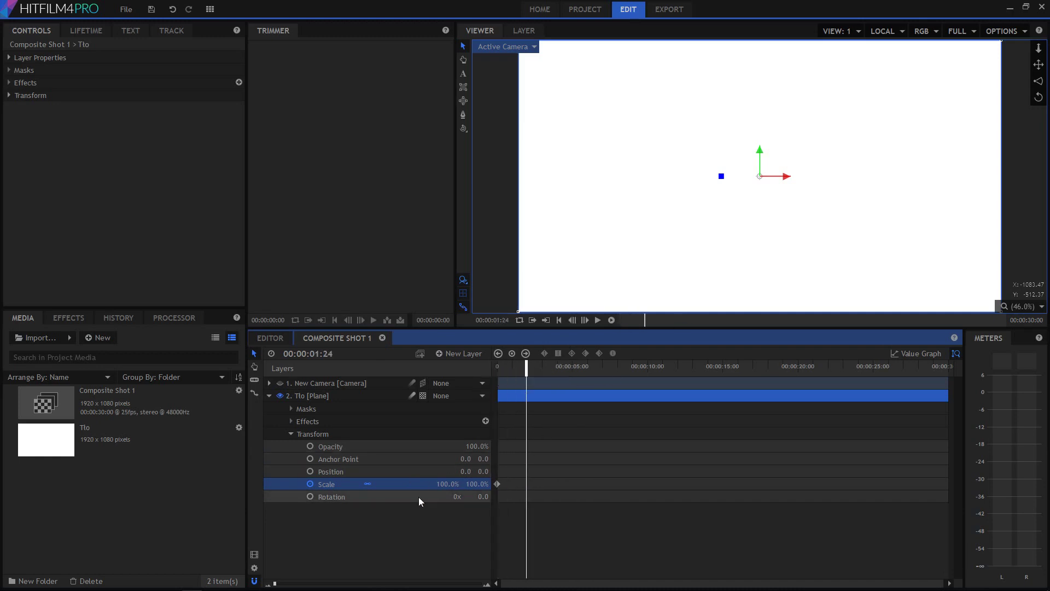
left_click(449, 484)
type("25")
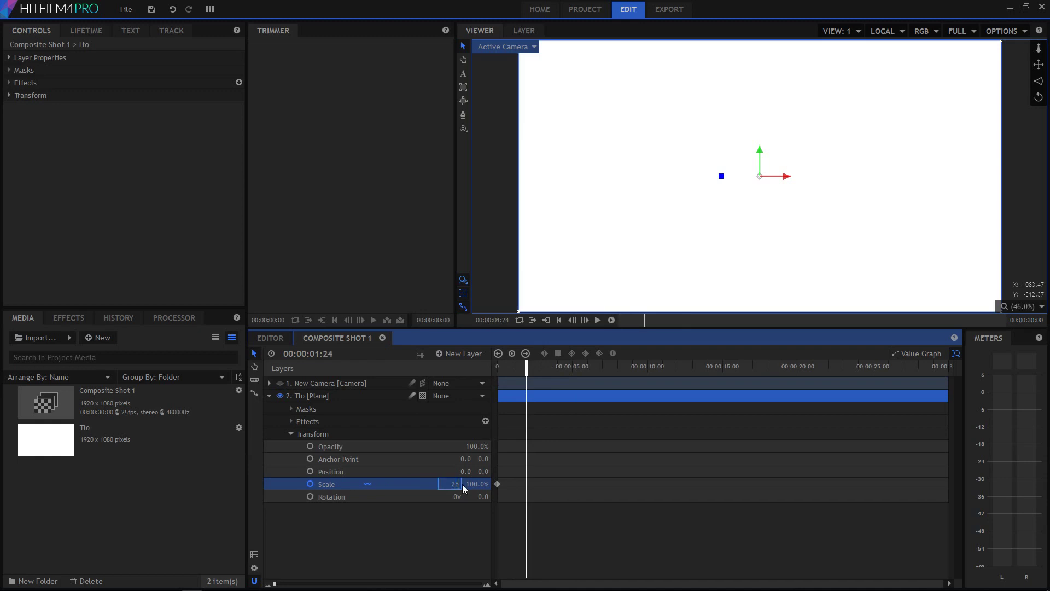
key("Return")
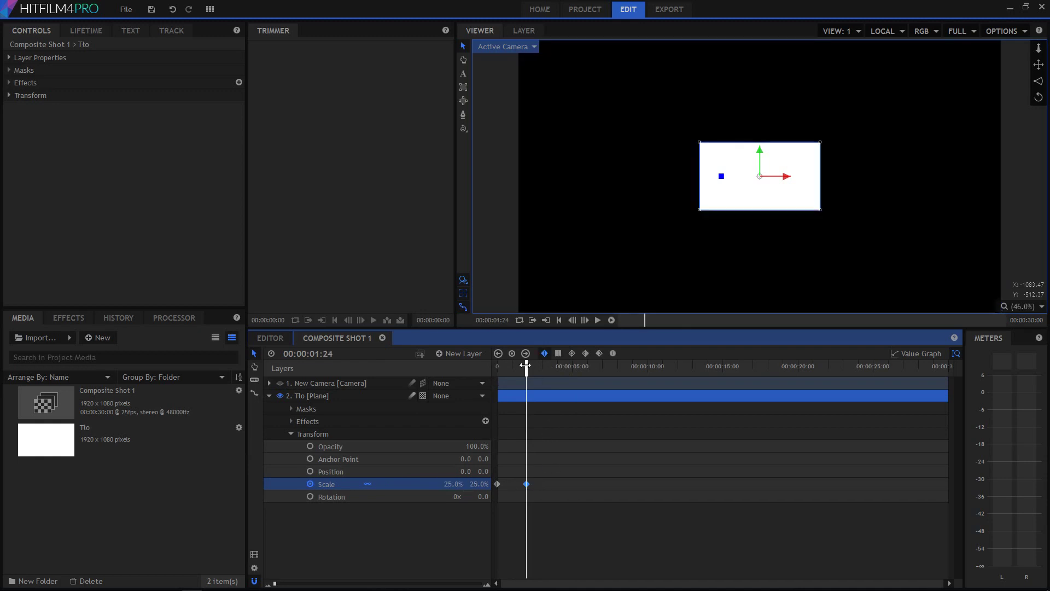
Play back the Tlo scale animation from the start of the timeline.
left_click_drag(526, 363, 445, 385)
key("space")
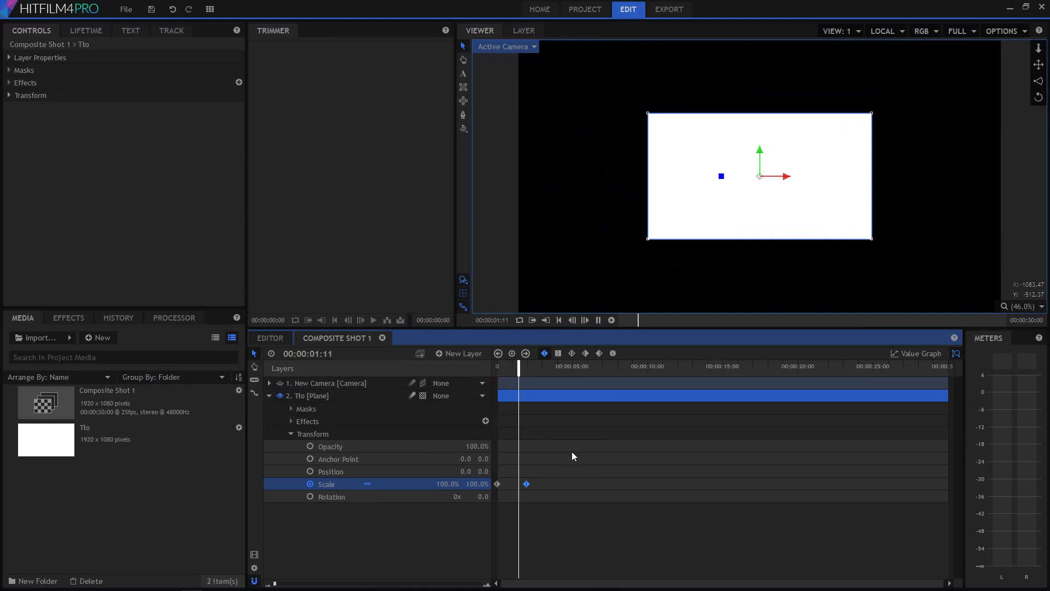
key("space")
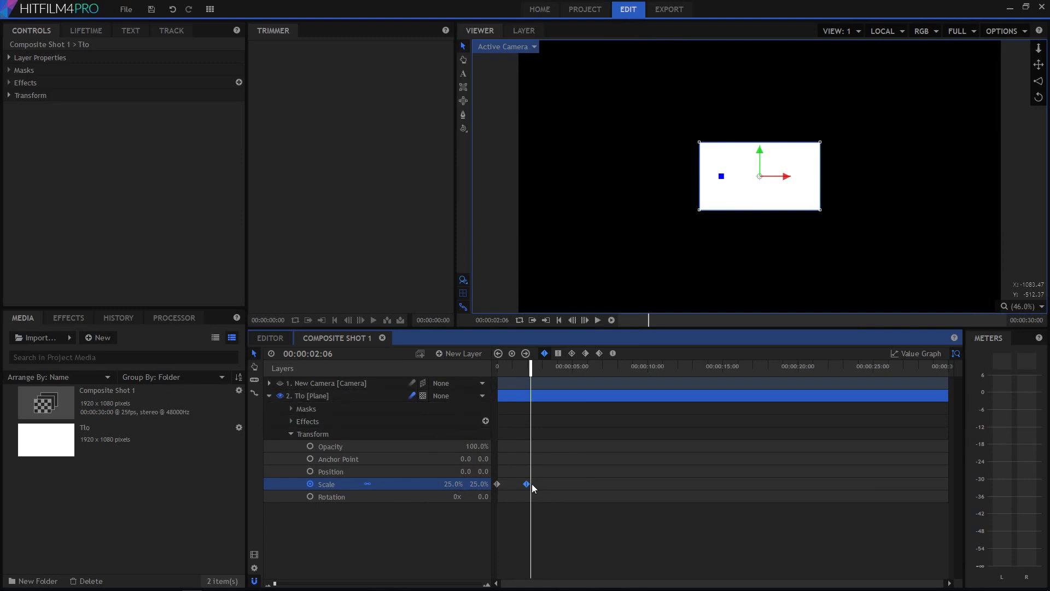
Move the second Scale keyframe earlier to about 0.7 seconds and play back the faster animation.
left_click_drag(526, 485, 508, 496)
left_click_drag(530, 372, 476, 395)
key("space")
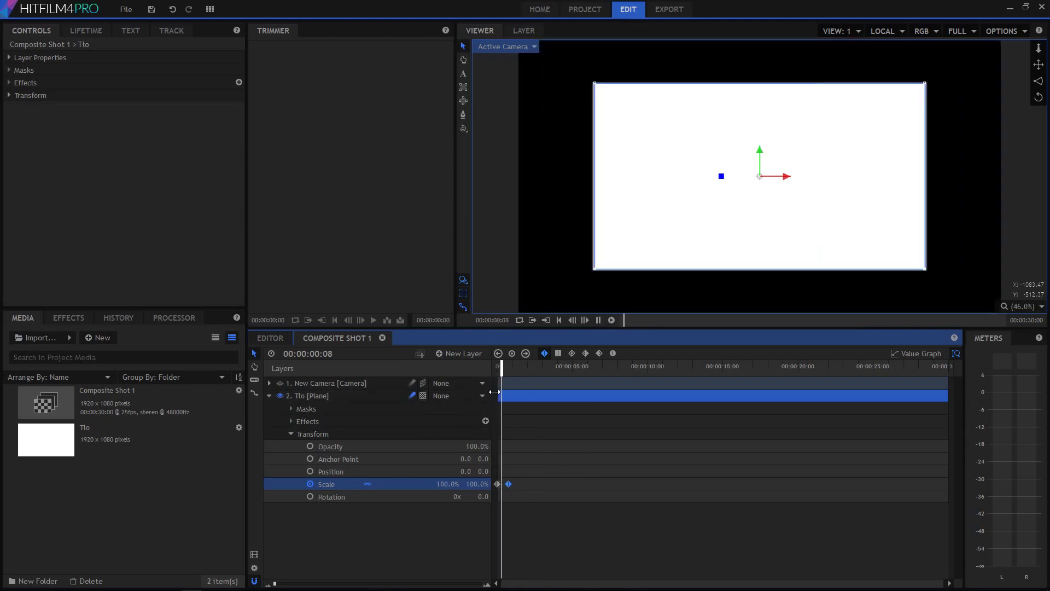
key("space")
Undo the keyframe move and the Scale keyframing on the Tlo layer, and collapse its Transform properties.
key("ctrl+z")
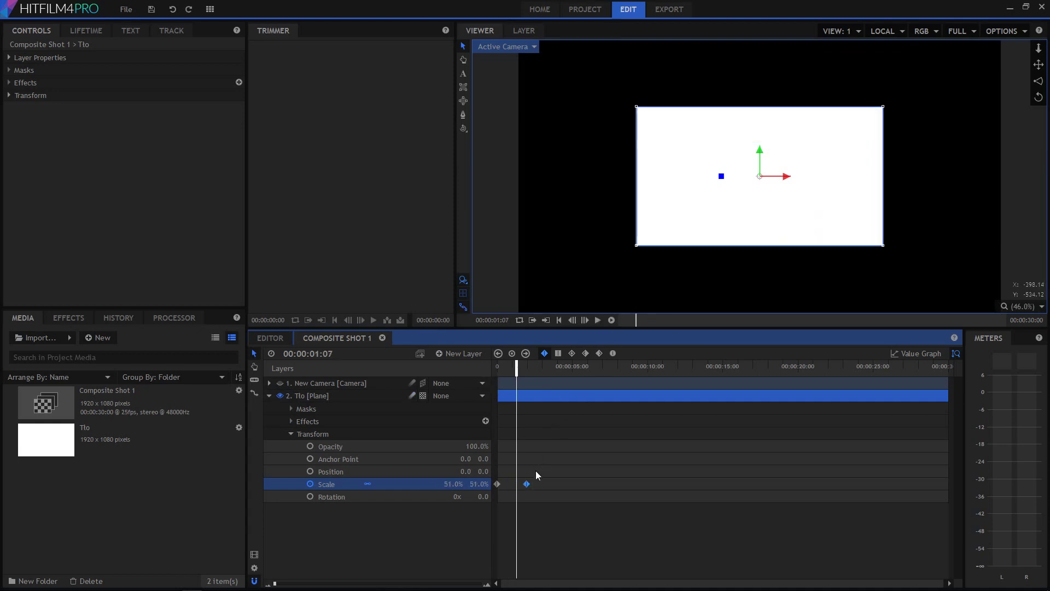
key("ctrl+z")
key("ctrl+z")
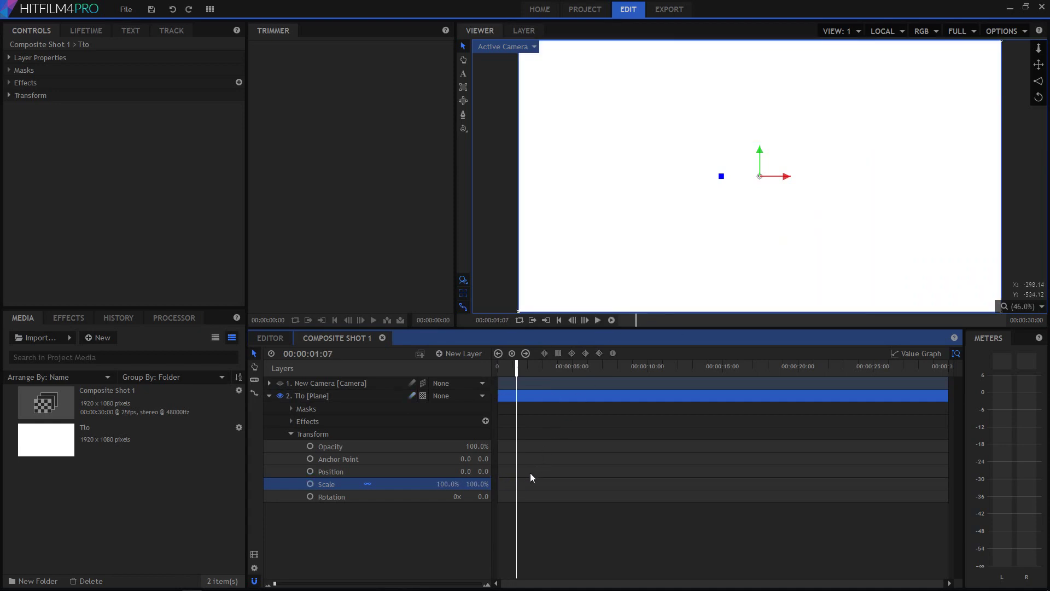
left_click(292, 433)
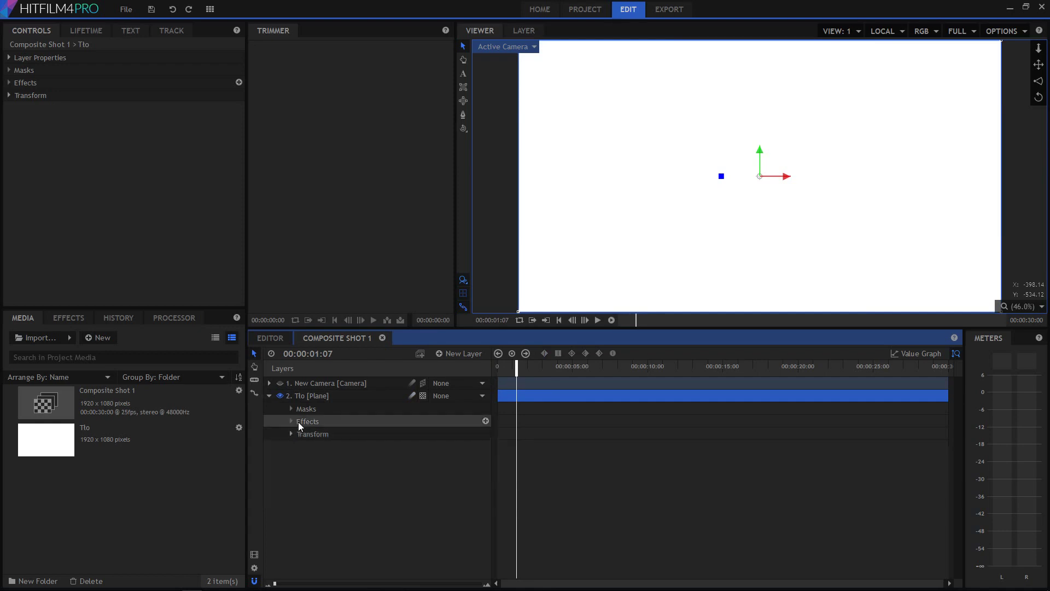
Show the effects library, enlarge its area in width and height, and look through the effect categories.
left_click(68, 318)
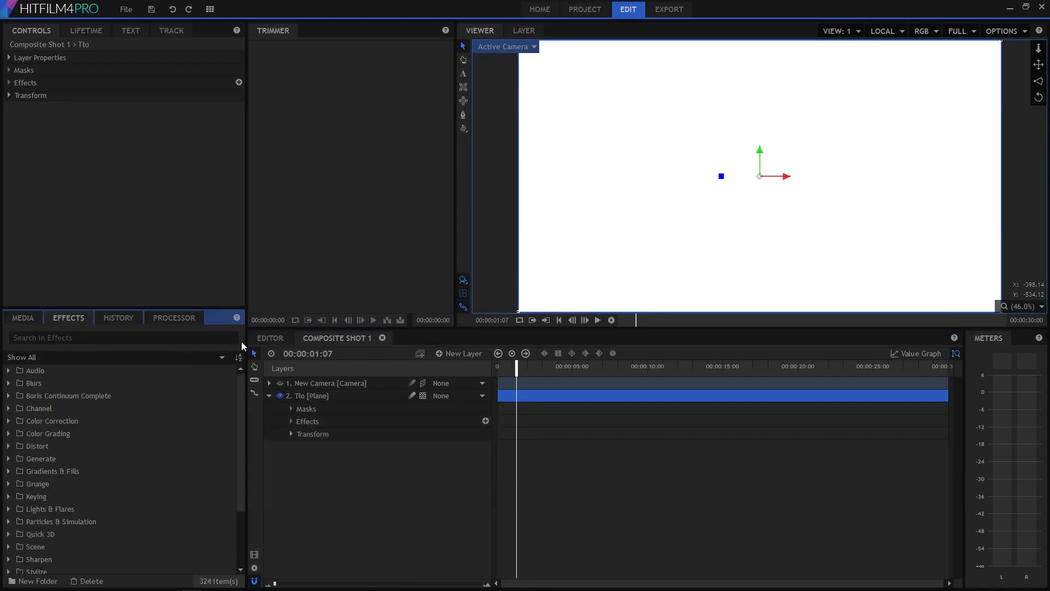
left_click_drag(244, 395, 286, 395)
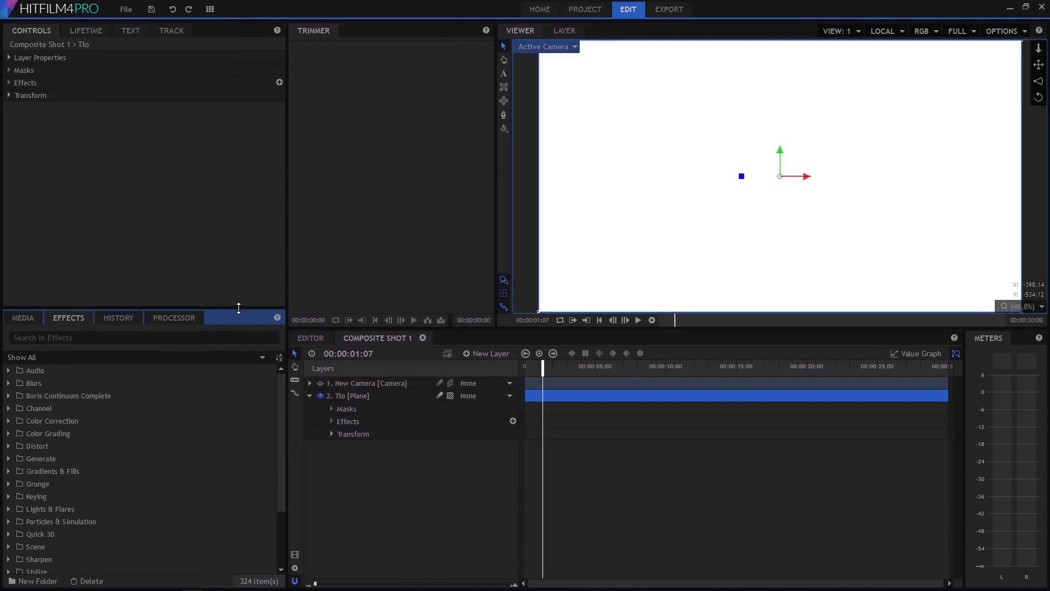
left_click_drag(239, 308, 252, 254)
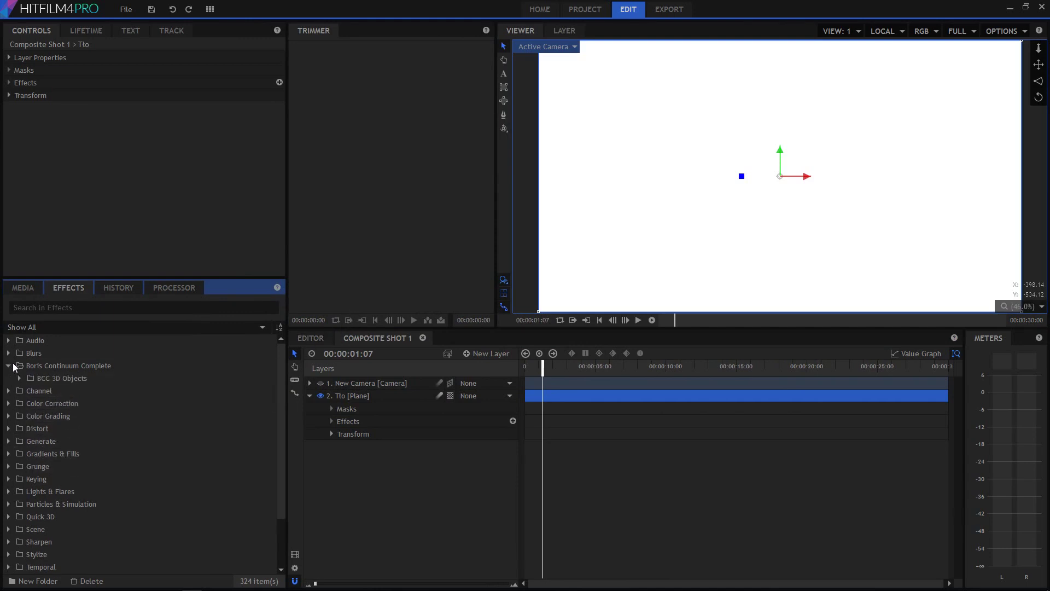
scroll(12, 407, "down", 1)
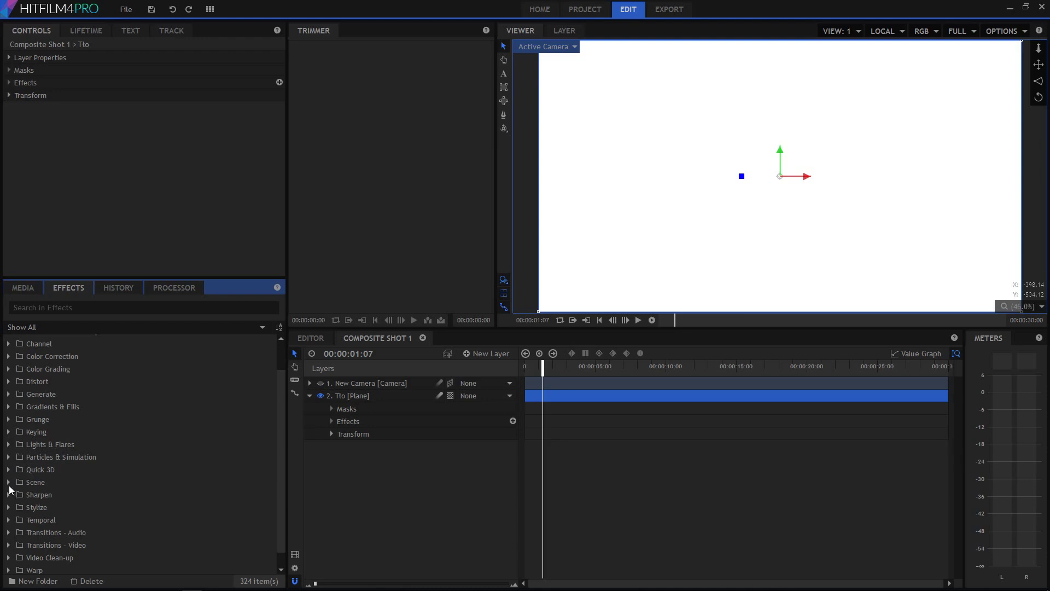
scroll(9, 489, "down", 1)
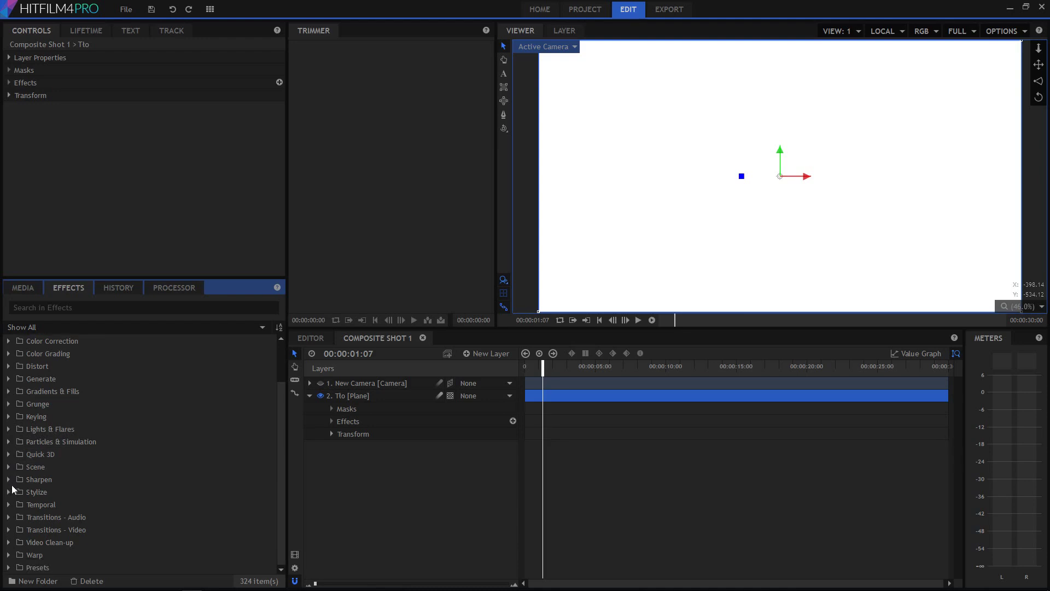
scroll(11, 495, "up", 2)
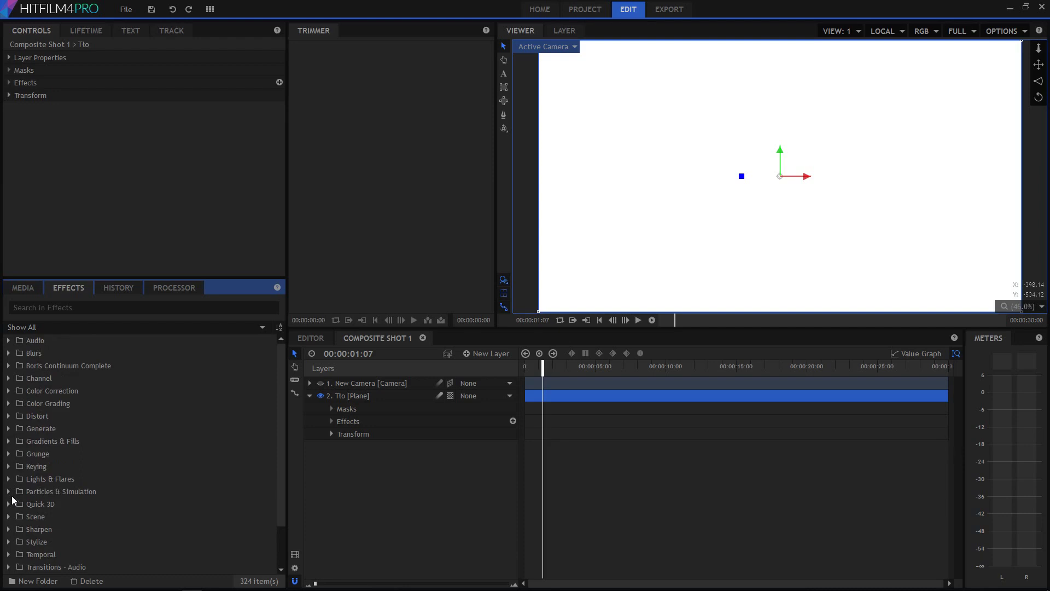
Apply the Clouds effect from the Generate category to the Tlo layer.
left_click(9, 431)
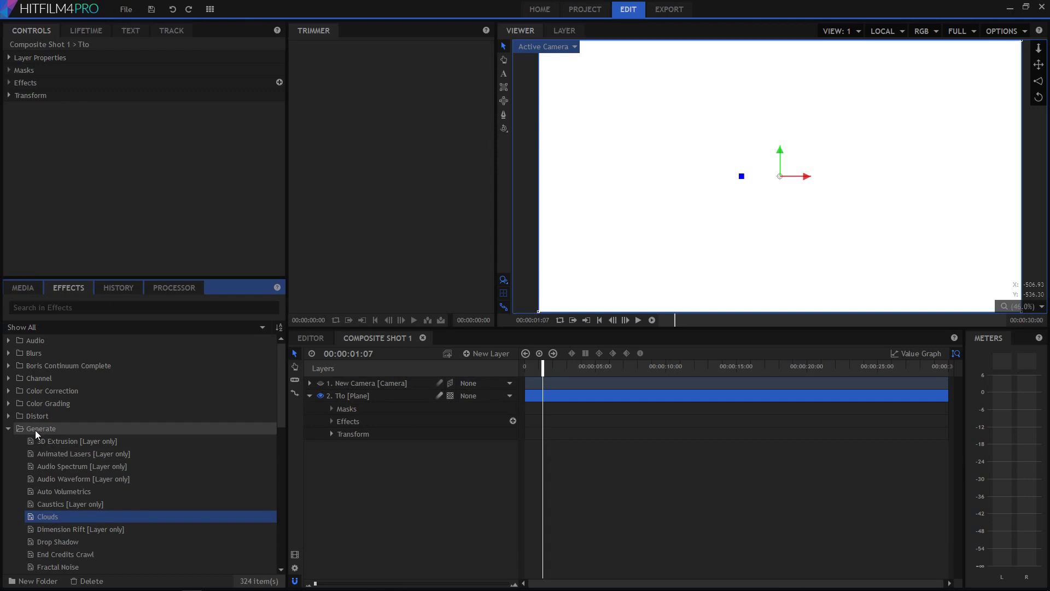
scroll(60, 460, "down", 1)
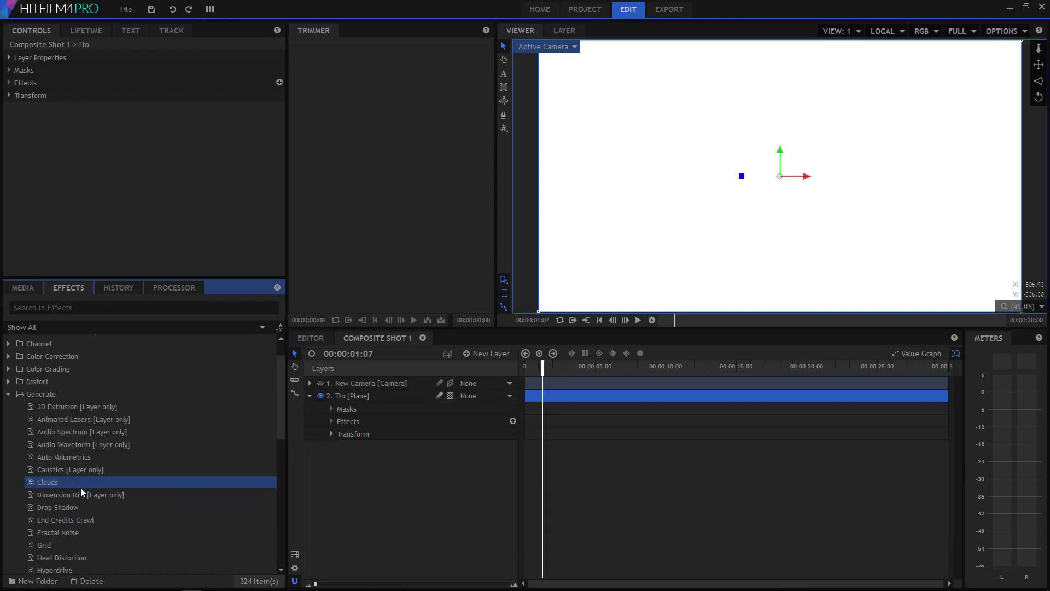
left_click_drag(44, 483, 546, 316)
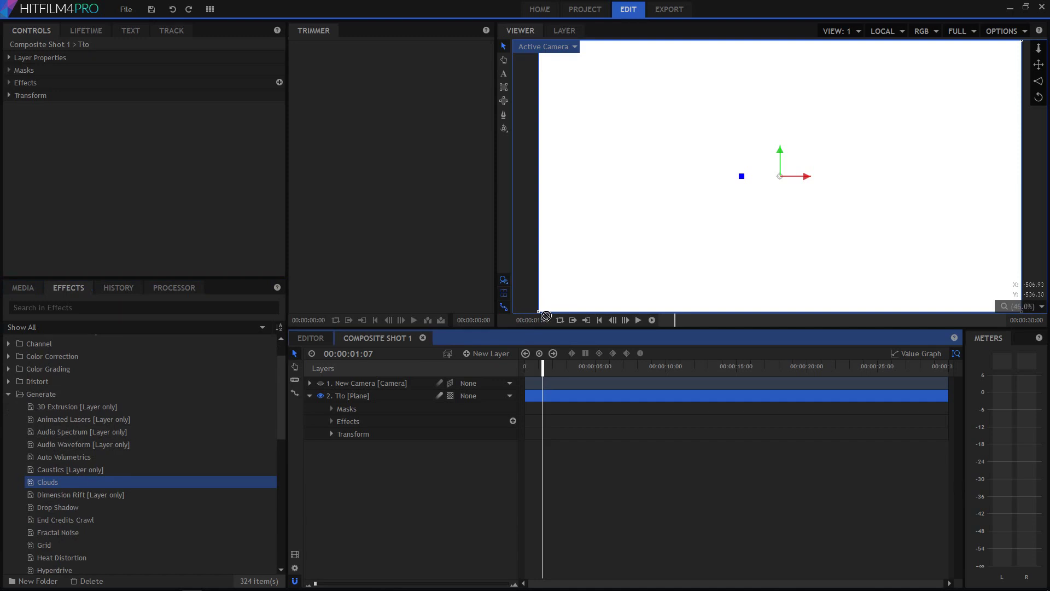
left_click_drag(345, 395, 346, 395)
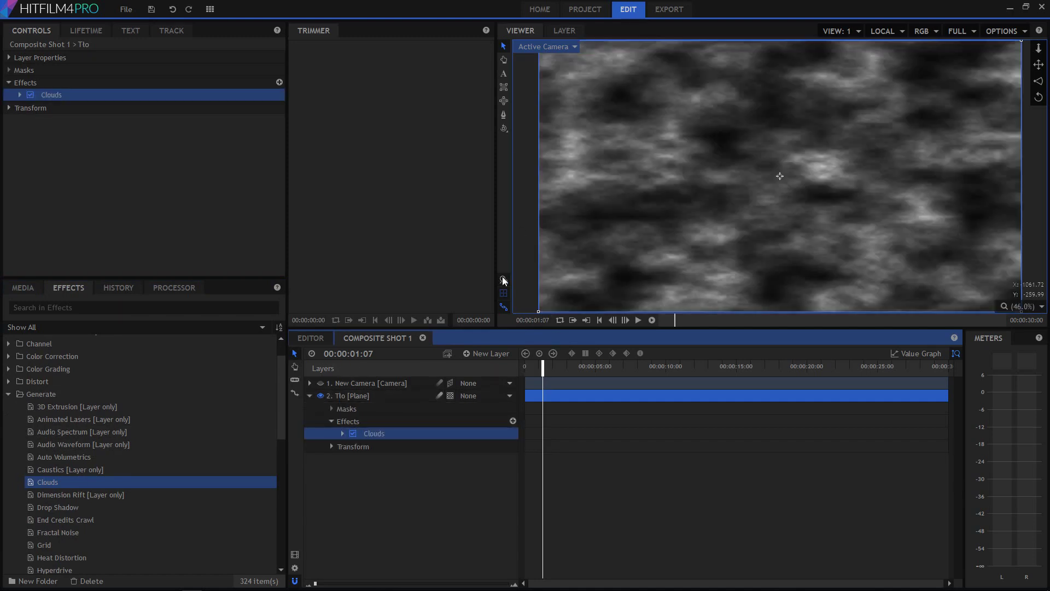
Set the Clouds effect's shape Frequency to 1.13 and widen the timeline's layer column to reveal the values.
left_click(346, 435)
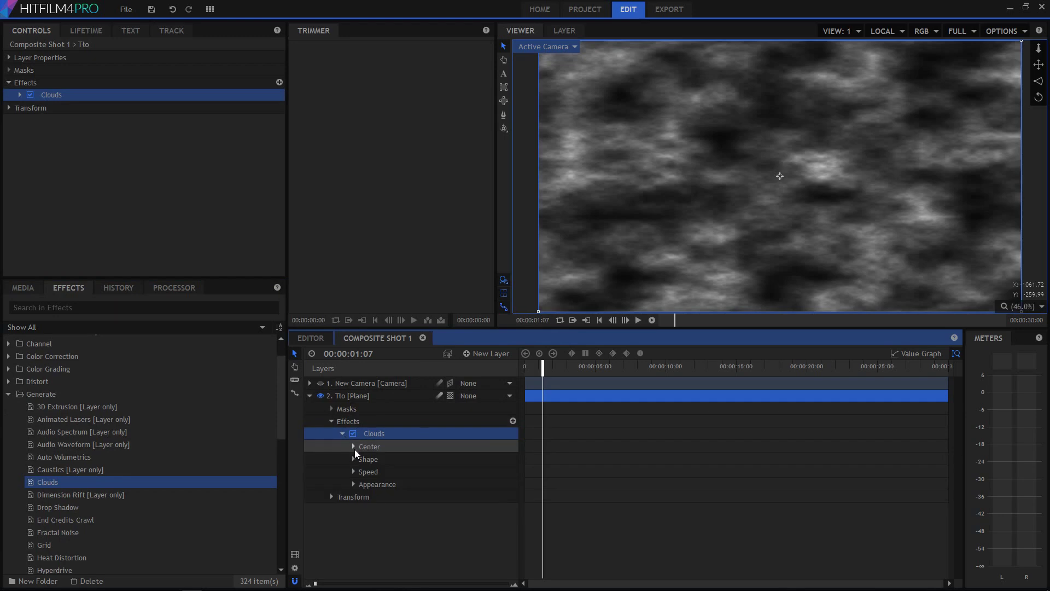
left_click(355, 448)
left_click(354, 447)
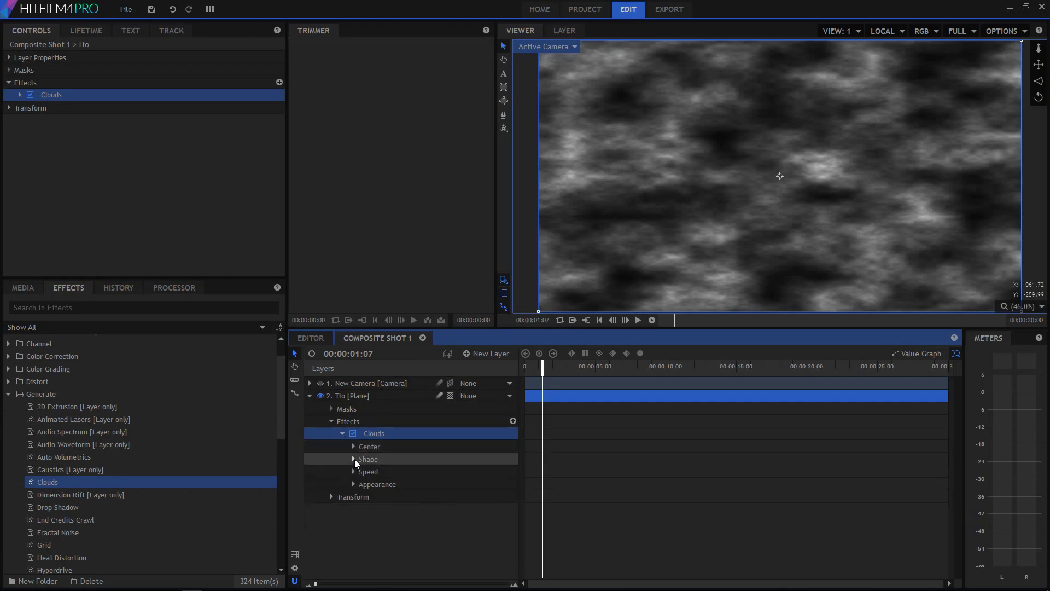
left_click(353, 459)
left_click_drag(515, 471, 511, 471)
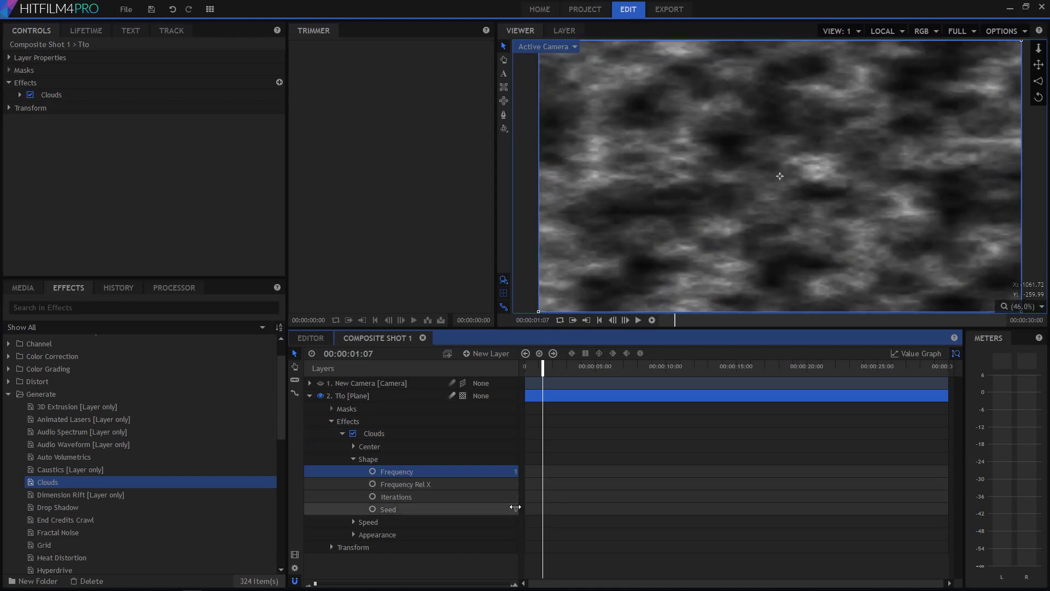
left_click_drag(520, 498, 546, 499)
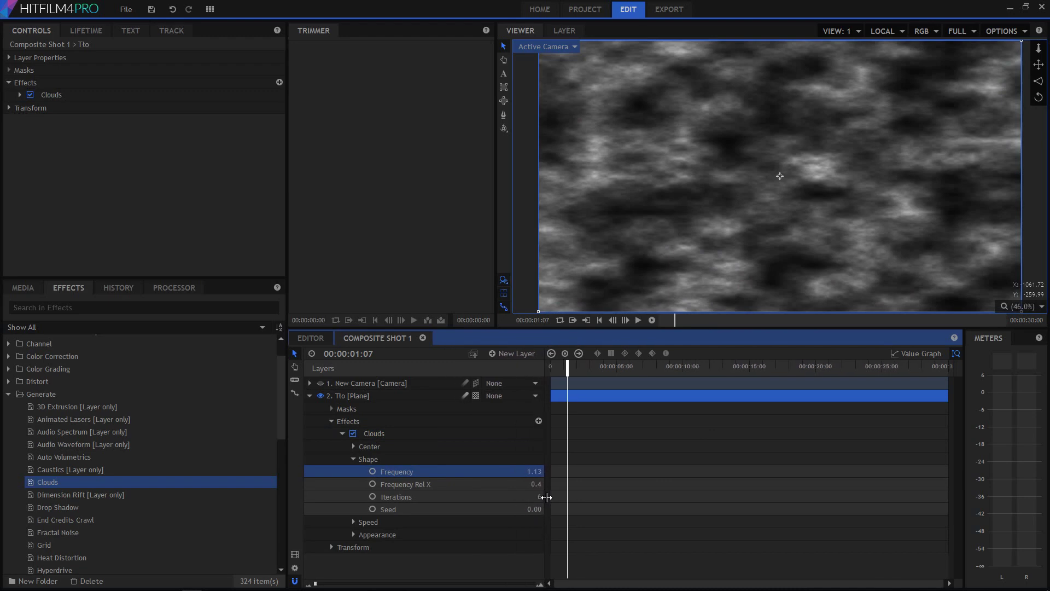
Try 1 for the Clouds Iterations, return them to 6, and set Frequency Rel X to 0.34.
left_click(539, 497)
type("1")
key("Return")
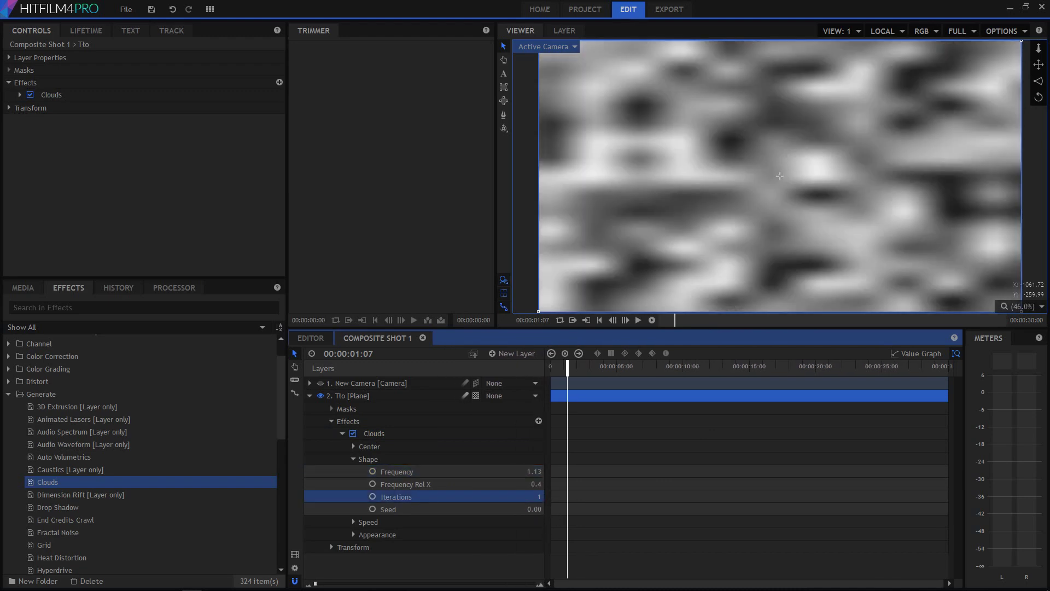
type("1")
key("Return")
type("7")
key("Return")
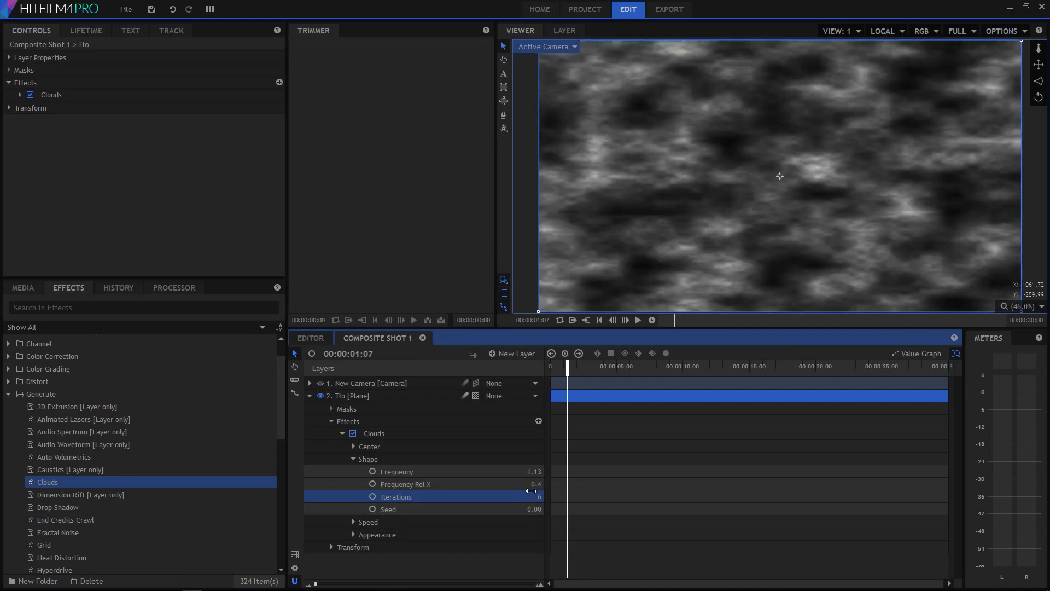
mouse_move(533, 484)
left_mouse_down()
mouse_move(568, 484)
mouse_move(522, 484)
left_mouse_up()
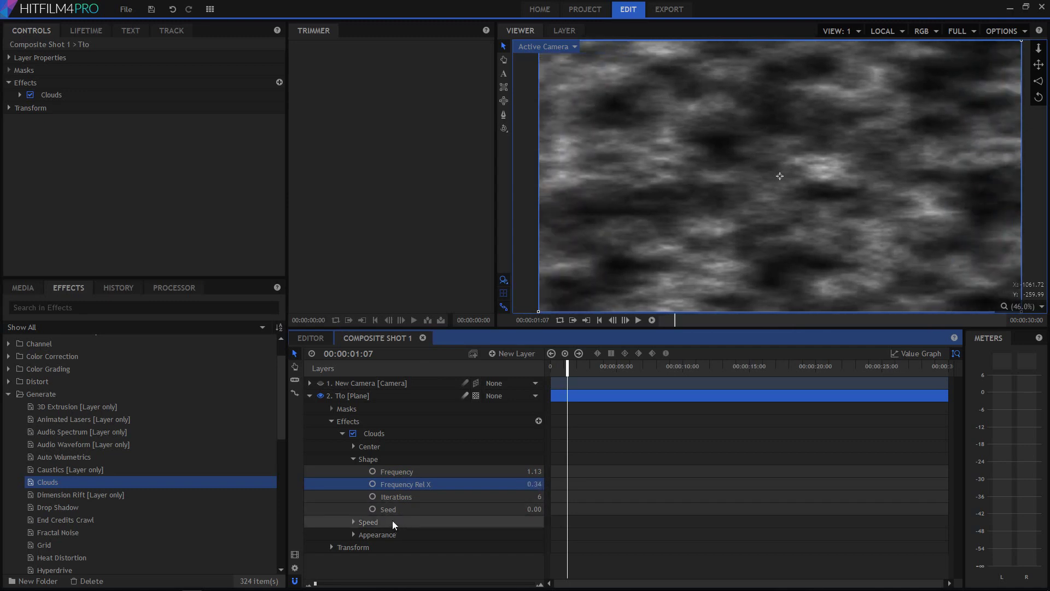
Set the Clouds Speed to X -41 and Y 11, previewing the cloud motion.
left_click(354, 522)
left_click_drag(525, 536, 448, 535)
key("space")
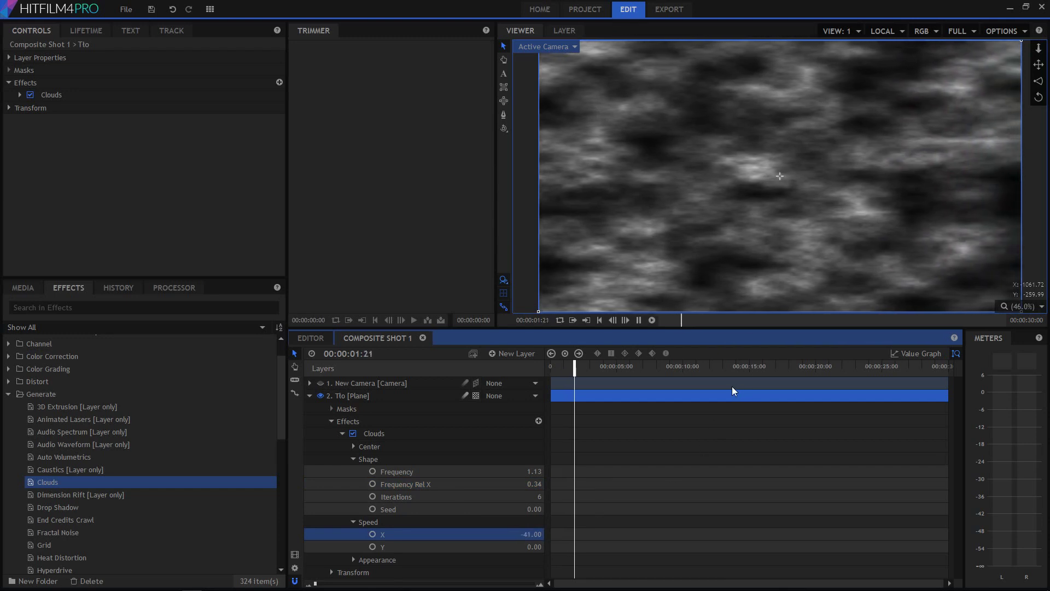
key("space")
left_click_drag(542, 549, 547, 549)
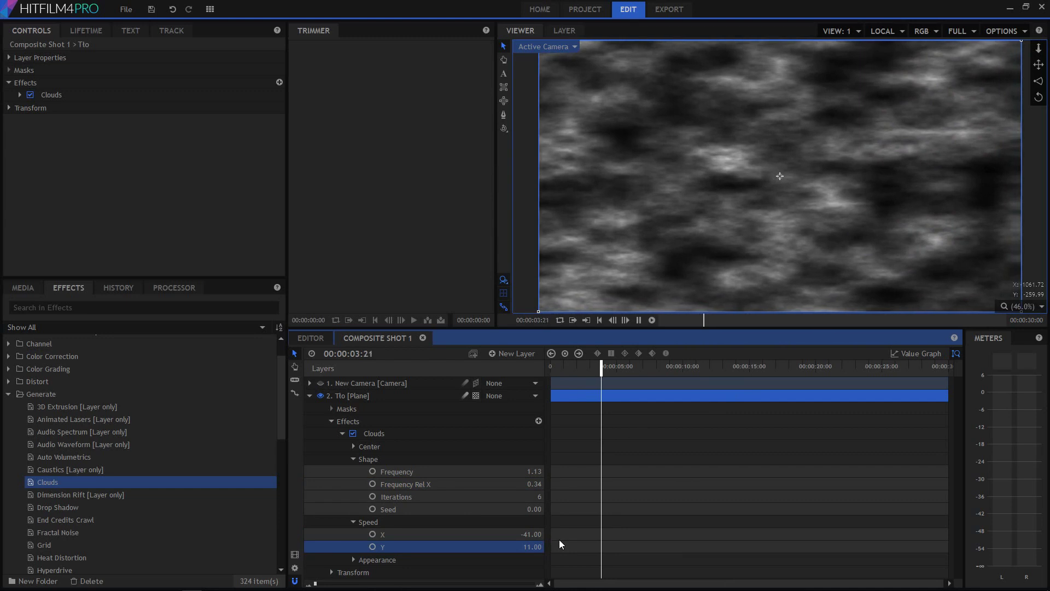
key("space")
Set the Clouds effect's Blend mode to Difference in its Appearance settings and preview the animation.
left_click(352, 561)
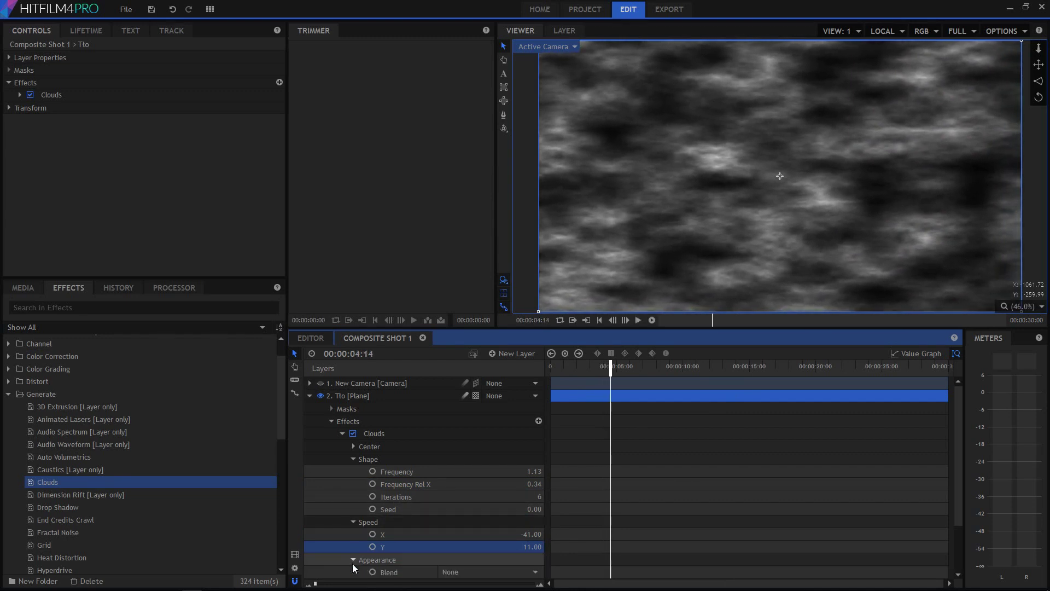
scroll(393, 549, "down", 2)
left_click(514, 510)
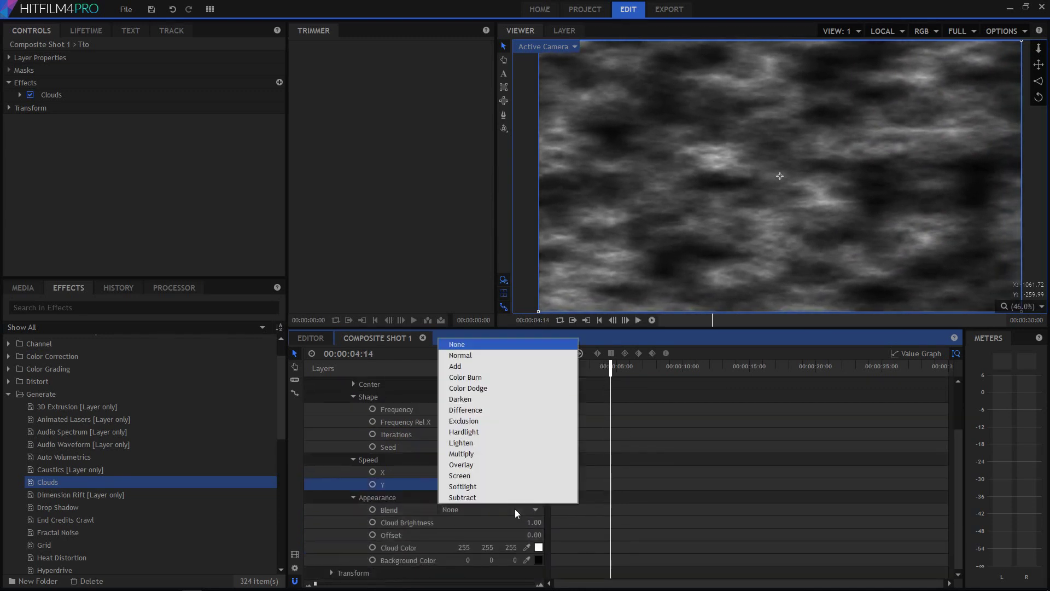
left_click(507, 411)
key("space")
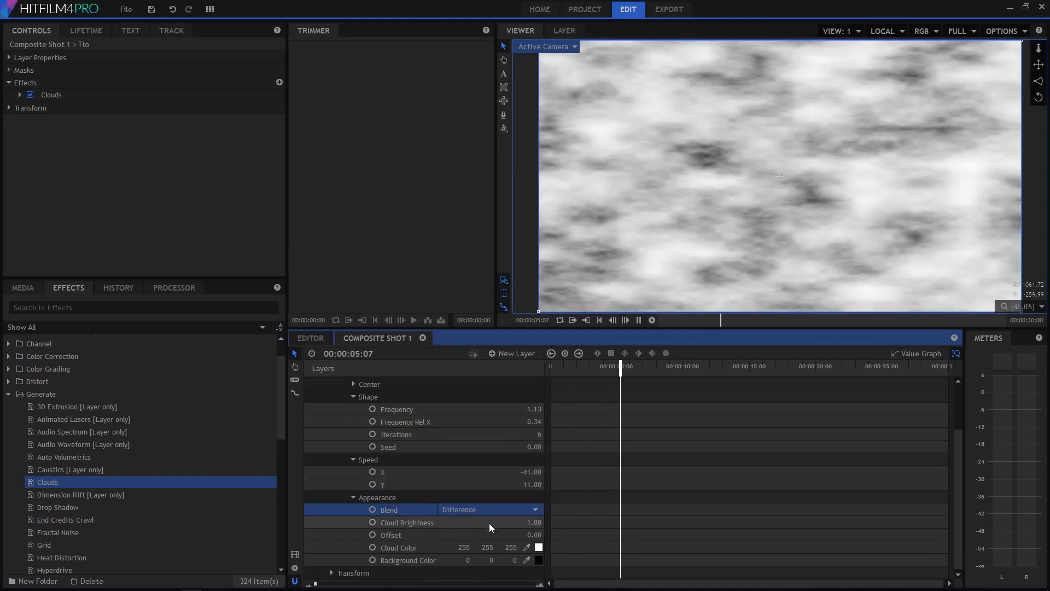
Set the Clouds effect's Blend mode to None and keep its Cloud Color white.
left_click(538, 548)
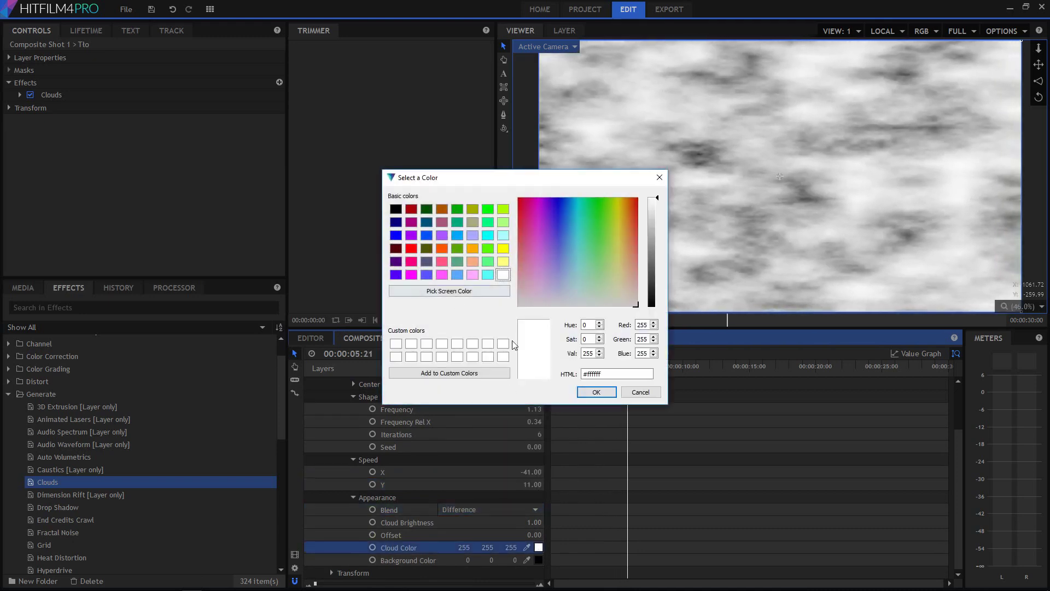
left_click(636, 393)
left_click(508, 508)
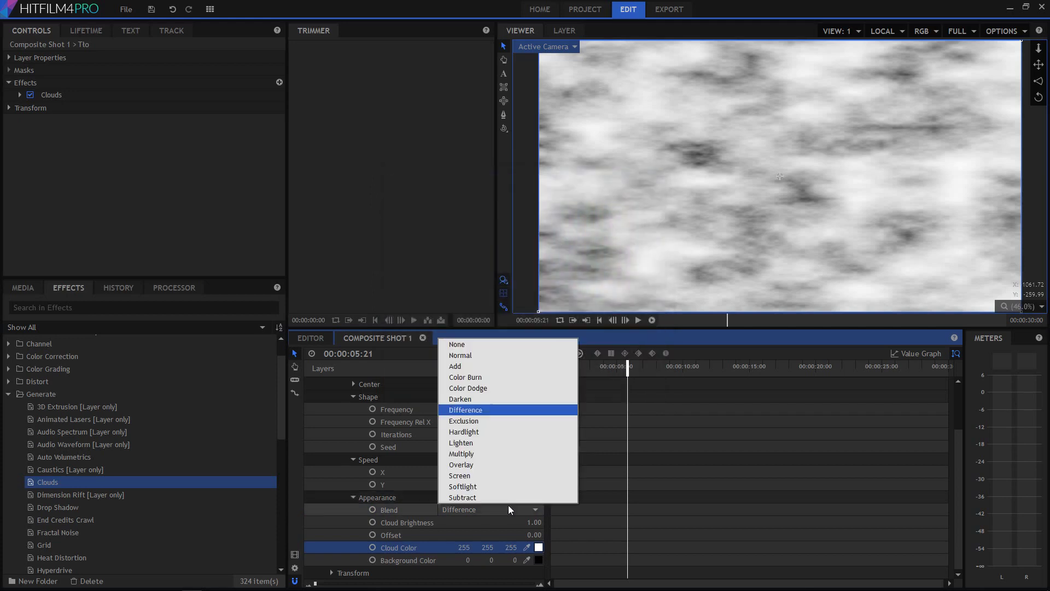
left_click(507, 345)
left_click(538, 547)
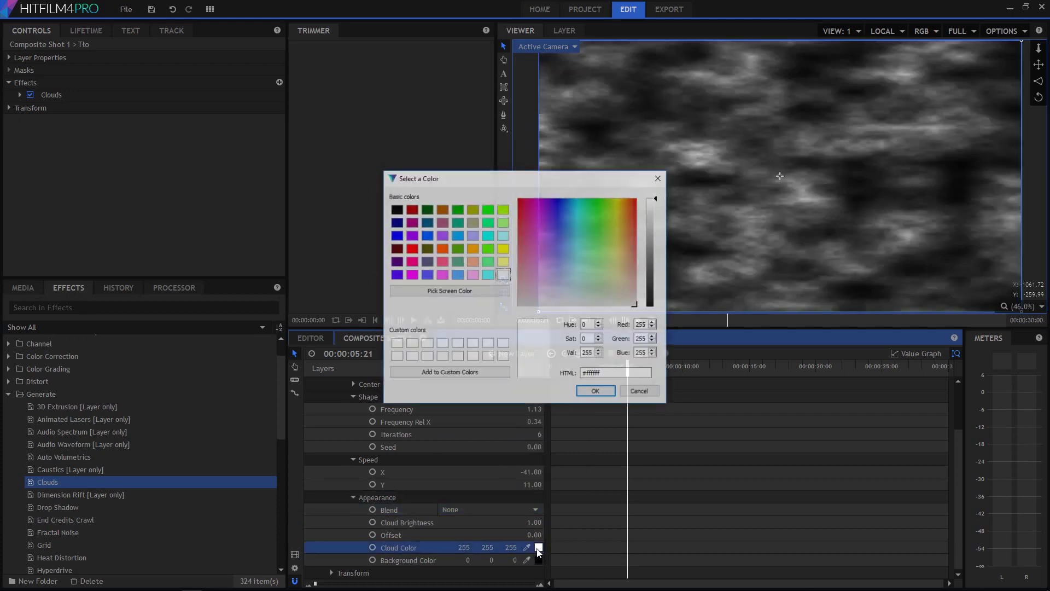
left_click(600, 390)
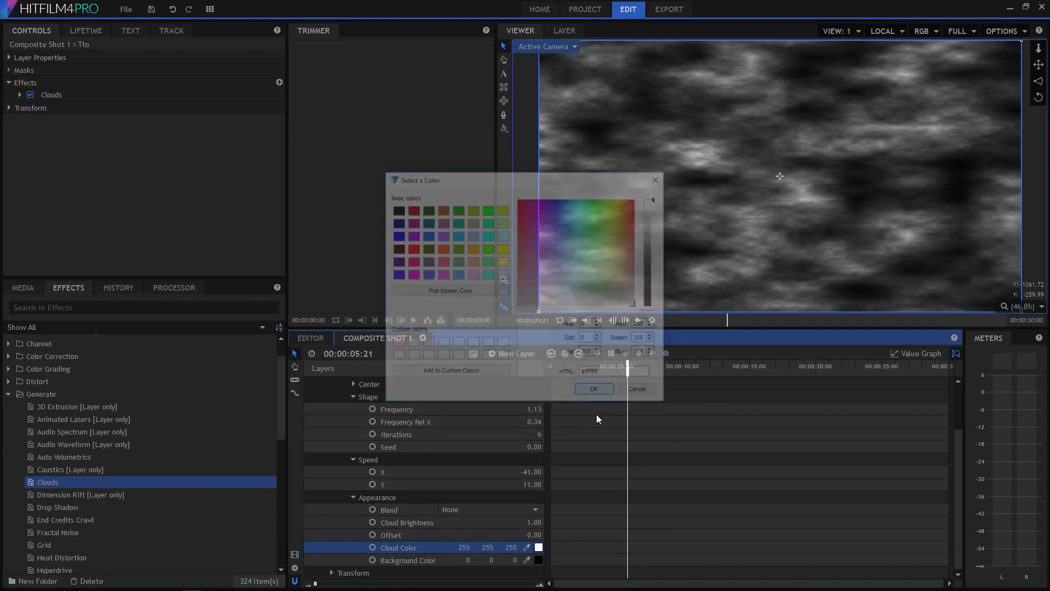
Set the Clouds effect's Background Color to bright blue (RGB 8, 136, 255) and preview the animation.
left_click(539, 559)
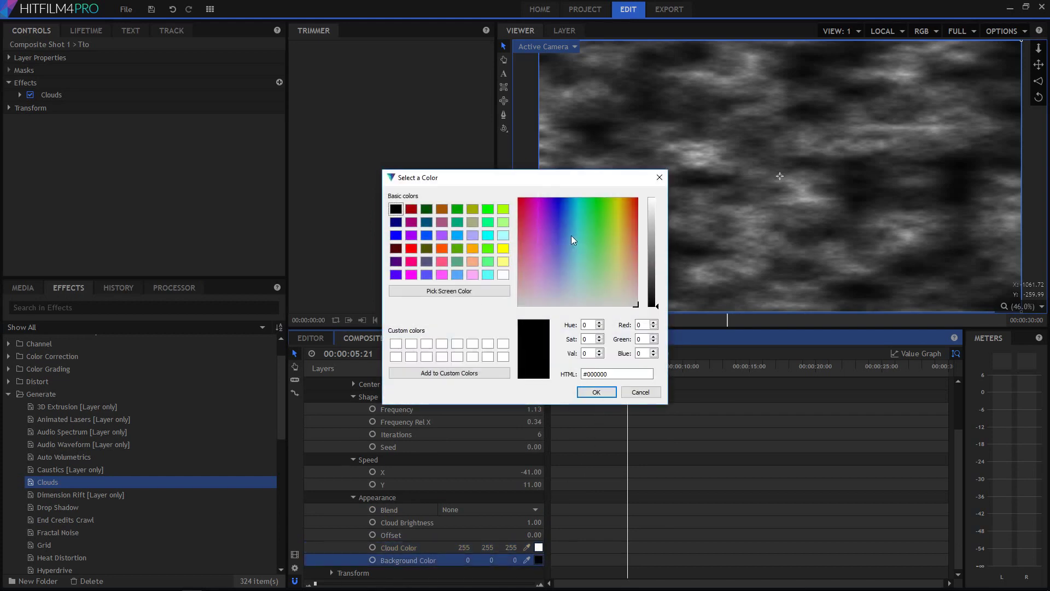
left_click(576, 221)
left_click(657, 201)
left_click_drag(566, 232, 569, 202)
left_click(597, 392)
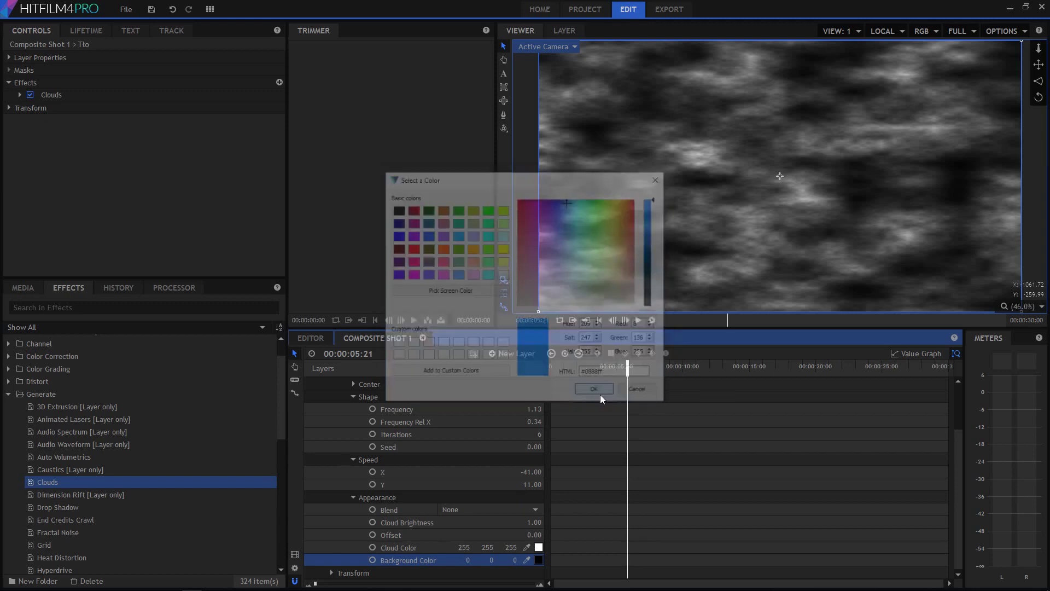
key("space")
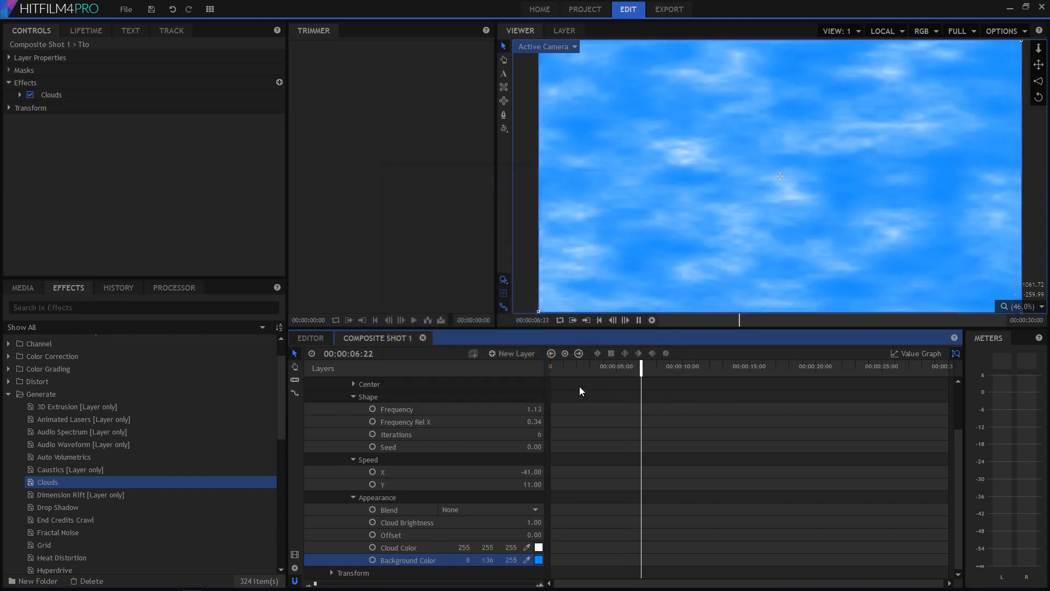
key("space")
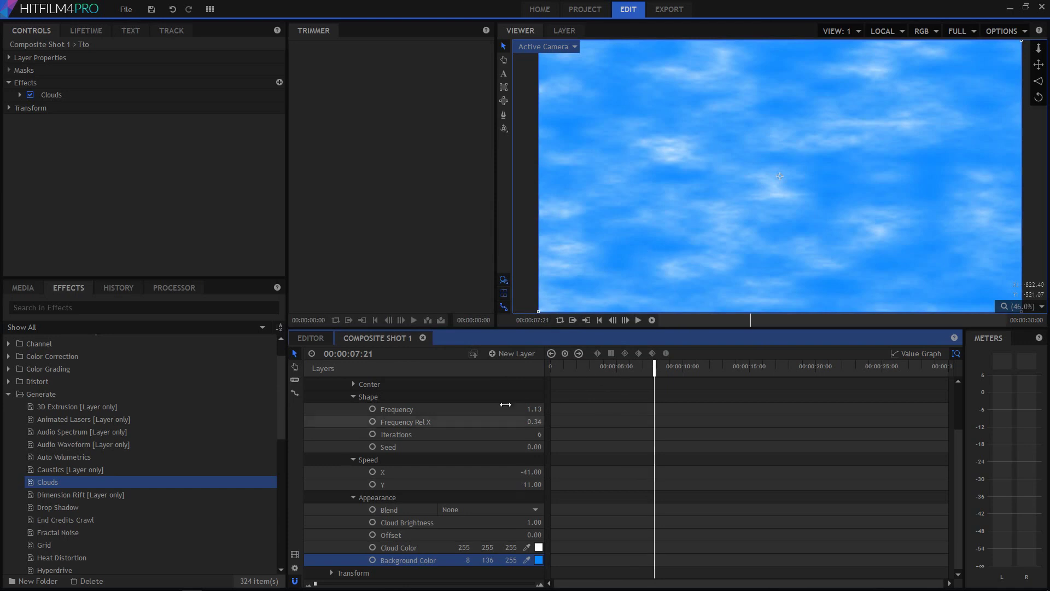
Set the Clouds effect's shape Frequency to 2.46 and Seed to 6, previewing each change.
scroll(494, 476, "up", 3)
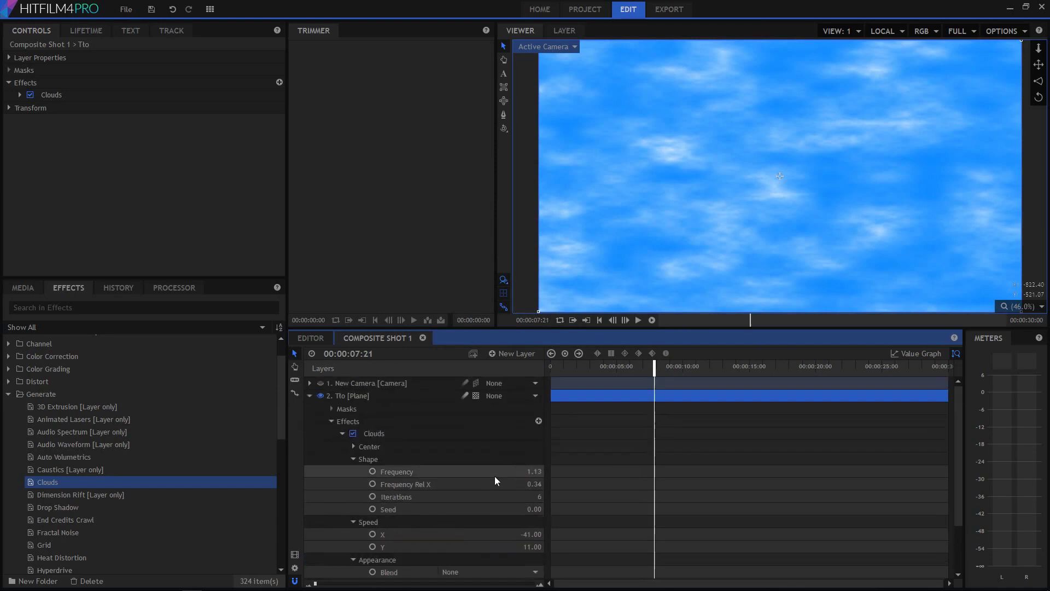
left_click_drag(494, 476, 538, 471)
key("space")
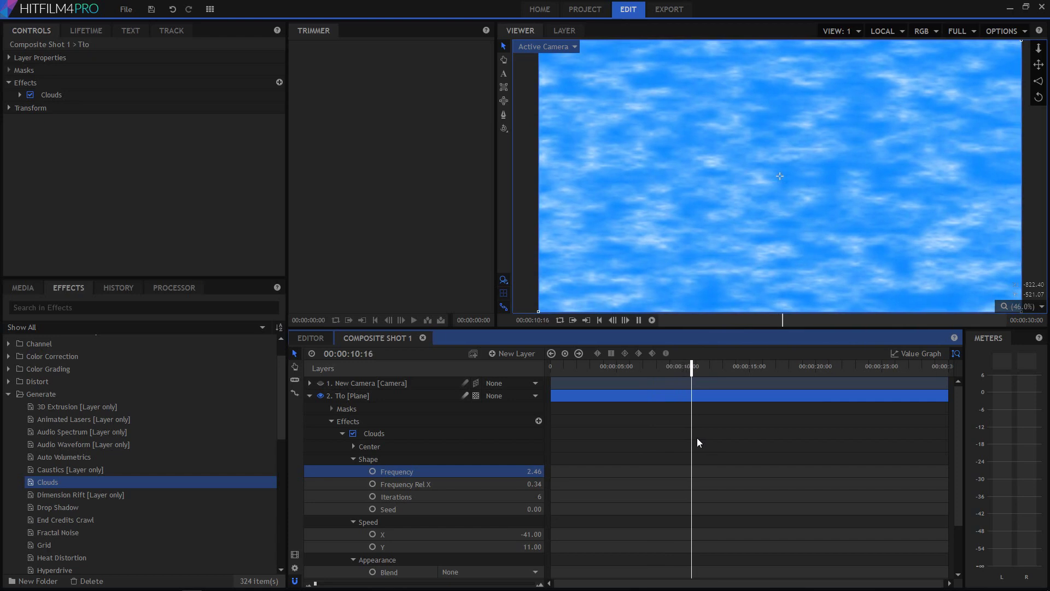
key("space")
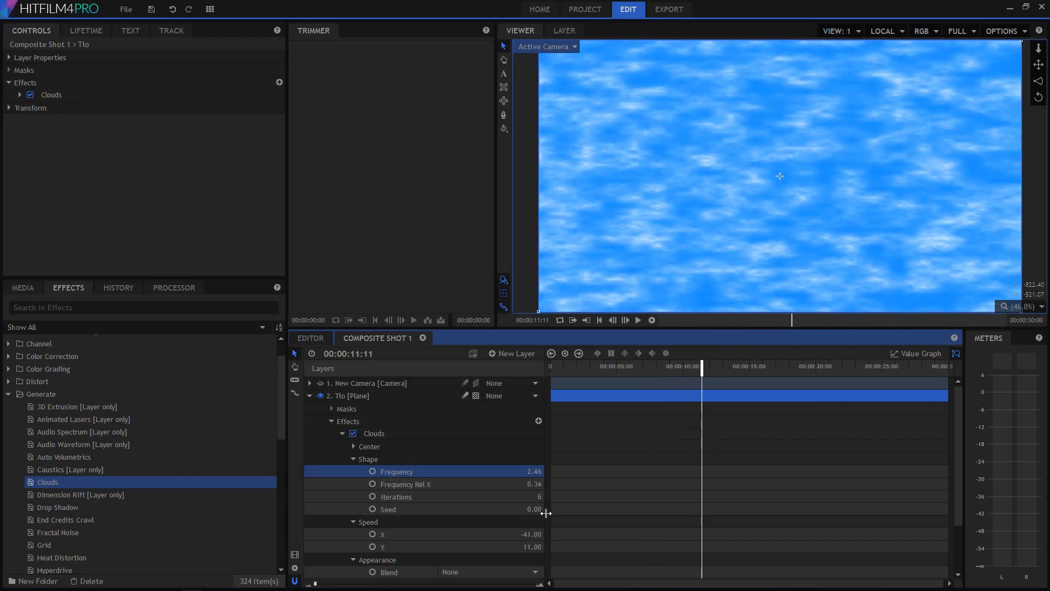
left_click_drag(538, 509, 545, 509)
key("space")
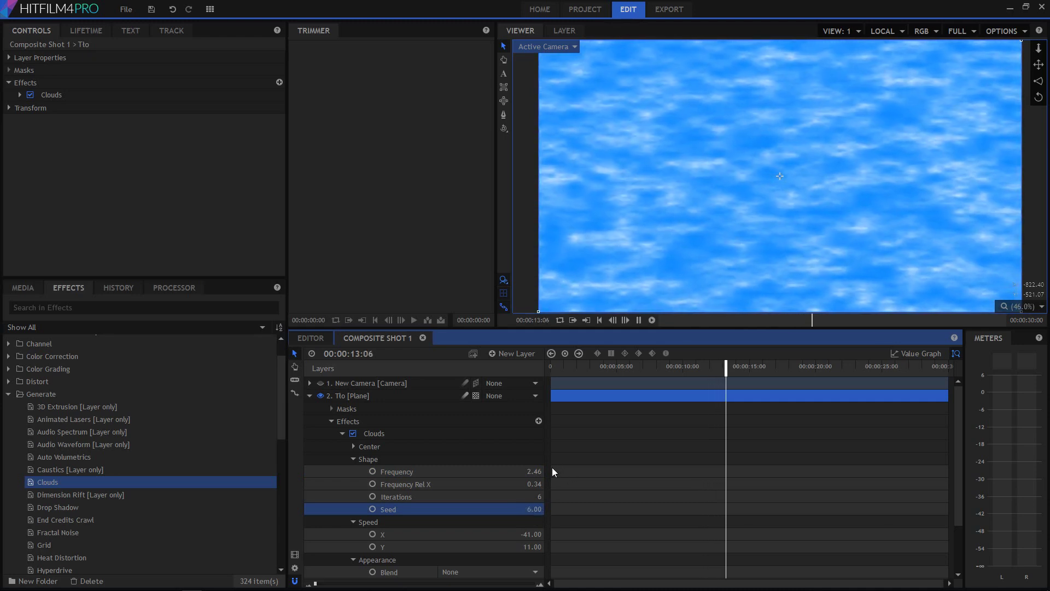
key("space")
Collapse the Tlo layer's effects, look through the available Generate effects, and move the playhead to 00:00:05:21.
left_click(331, 421)
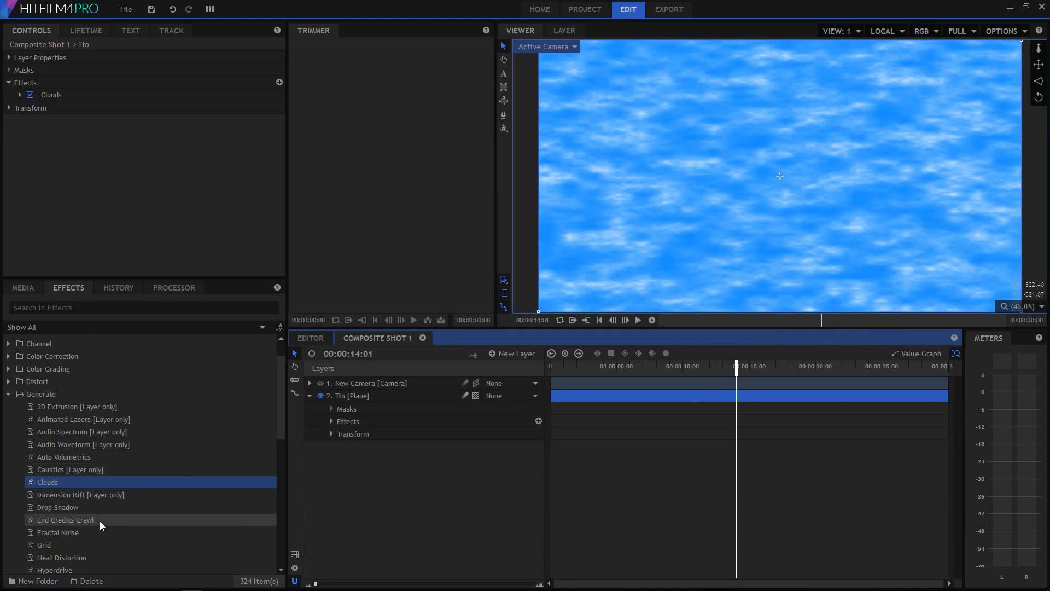
scroll(99, 520, "down", 1)
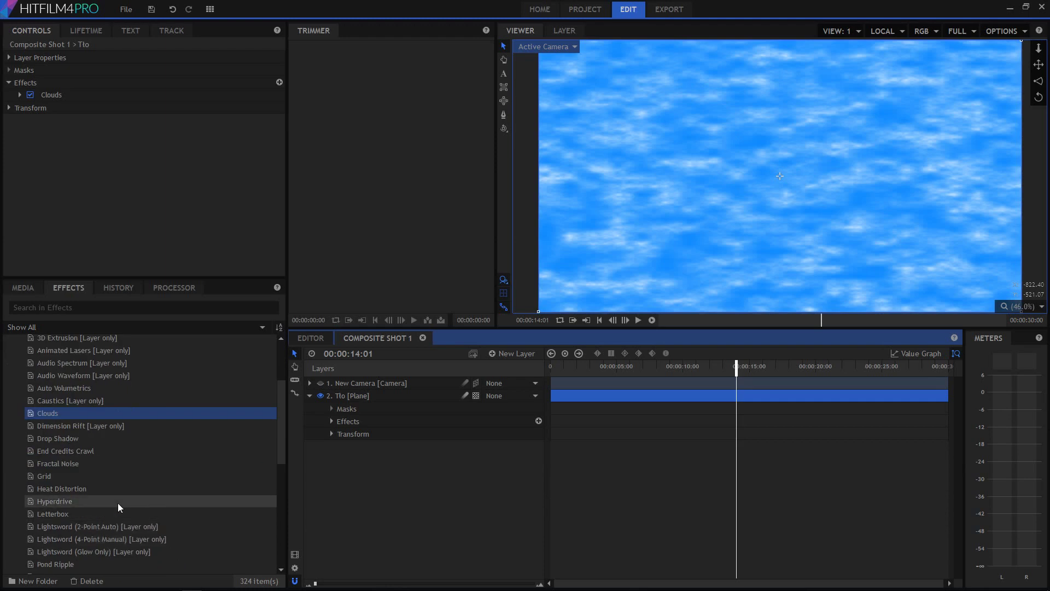
scroll(119, 502, "down", 3)
scroll(100, 427, "down", 2)
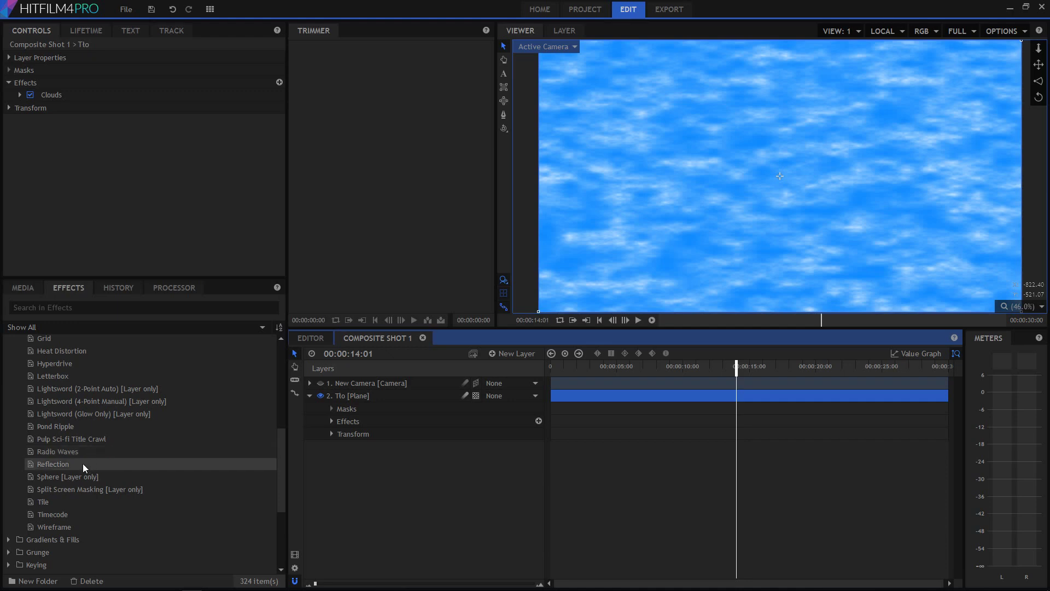
left_click(49, 502)
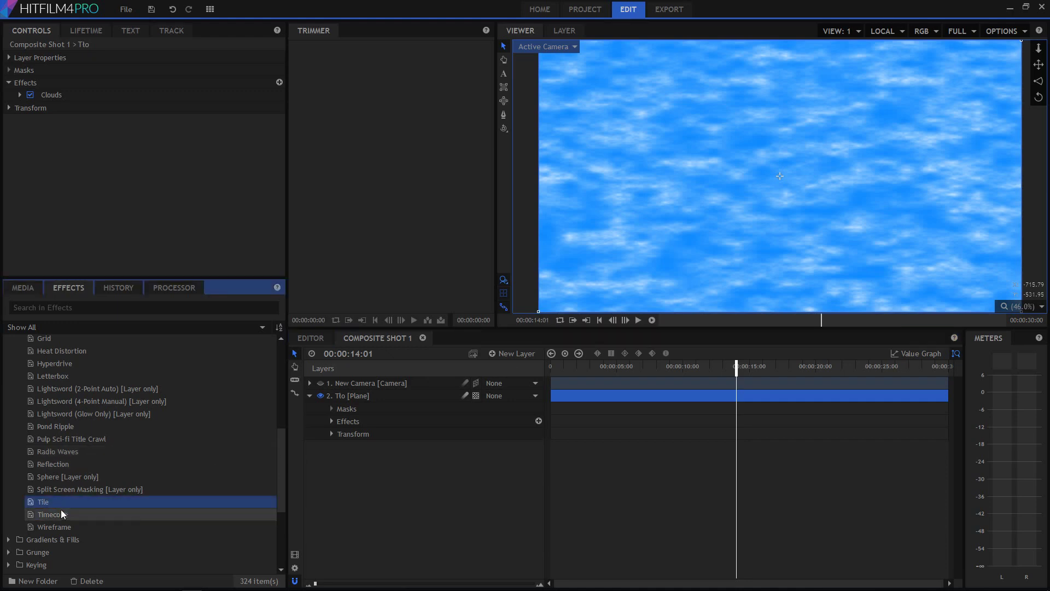
scroll(61, 510, "up", 2)
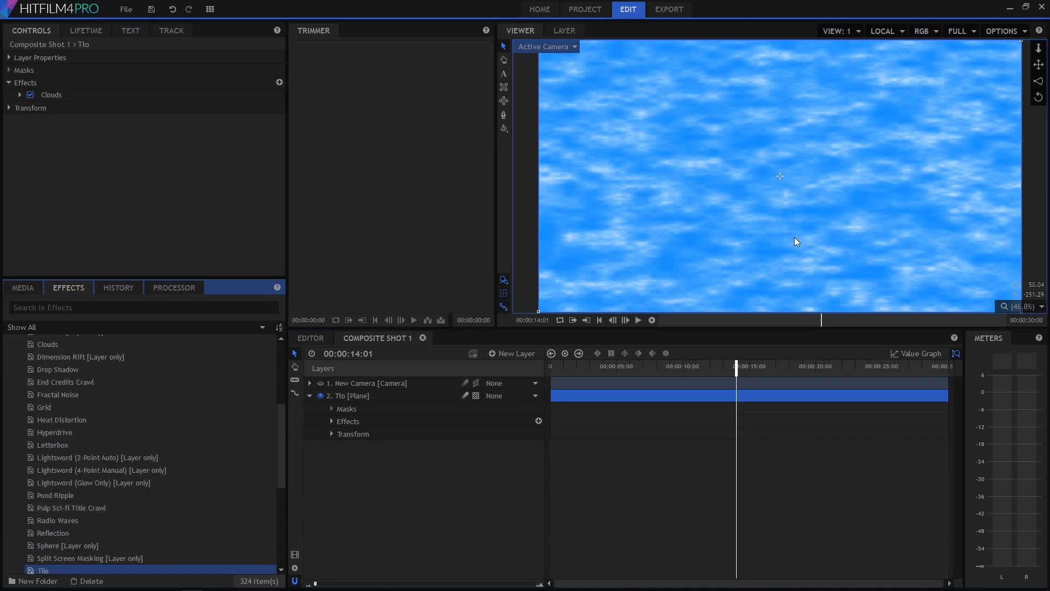
left_click_drag(737, 369, 627, 369)
Apply the Insect Vision effect from the Distort group to the Tlo plane and preview it.
scroll(187, 366, "up", 4)
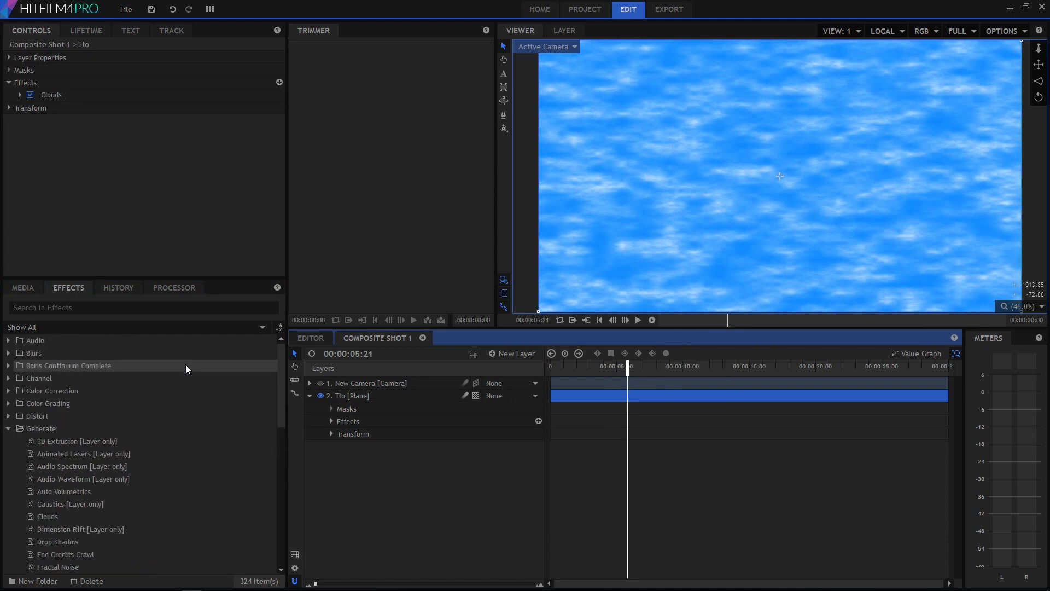
left_click(9, 429)
left_click(9, 416)
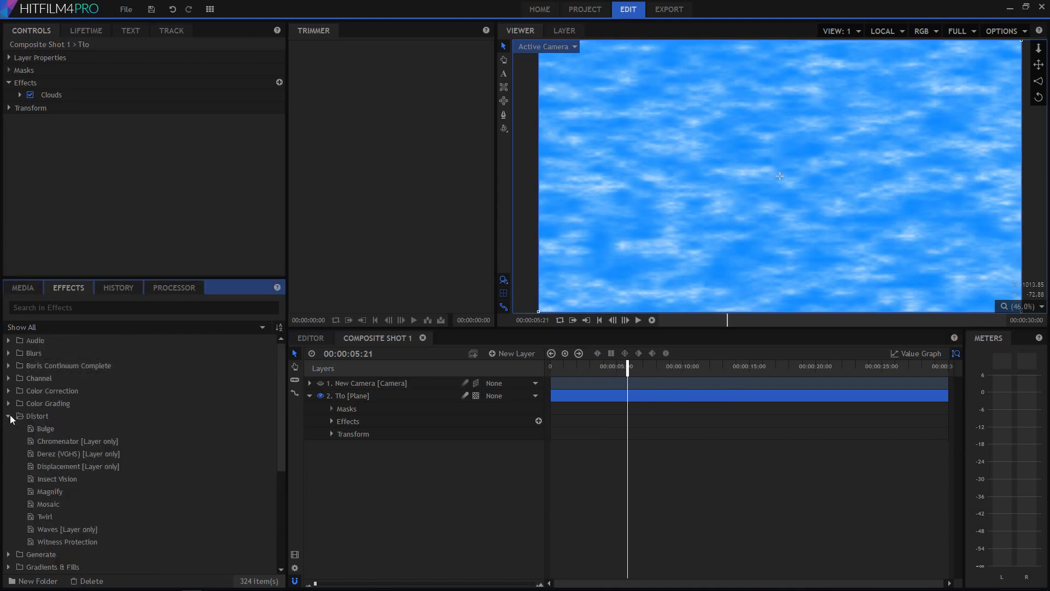
left_click(58, 482)
left_click_drag(52, 483, 508, 406)
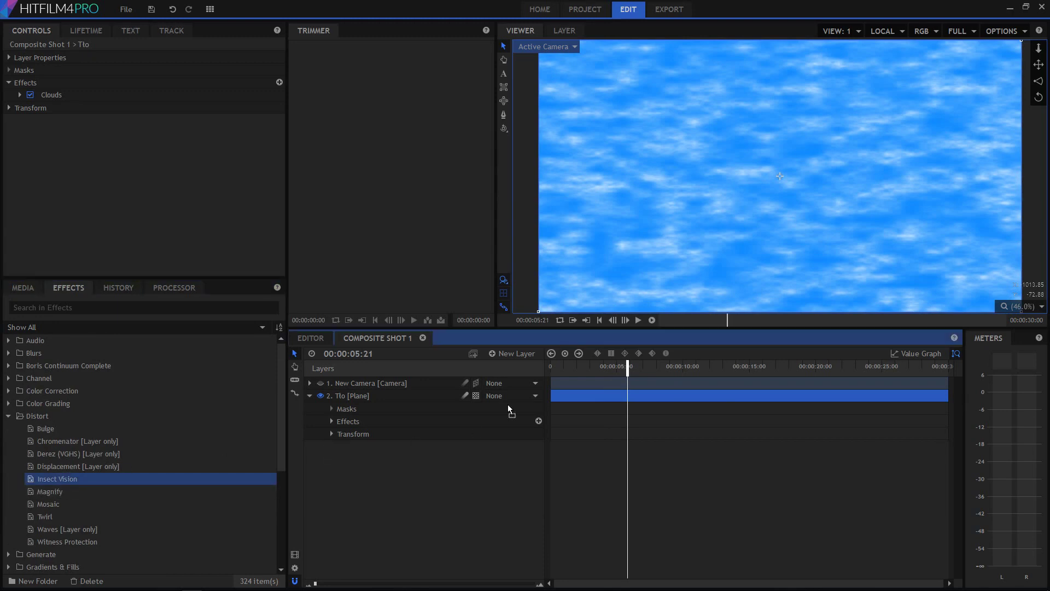
left_click_drag(356, 392, 357, 393)
key("space")
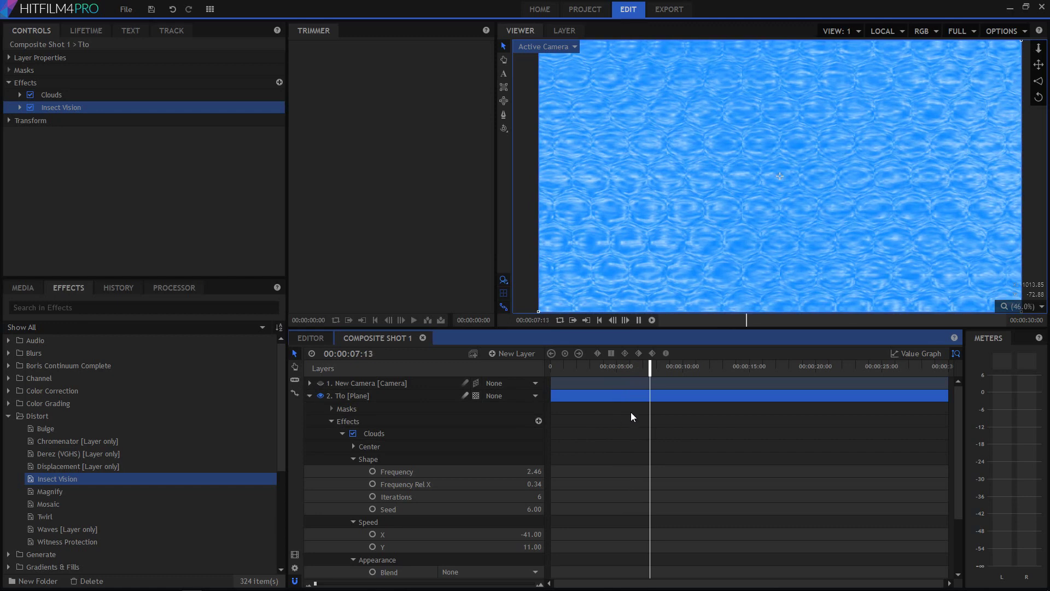
key("space")
Expand Insect Vision and try different Zoom values up to 1.59, settling on 0.08.
scroll(401, 487, "down", 3)
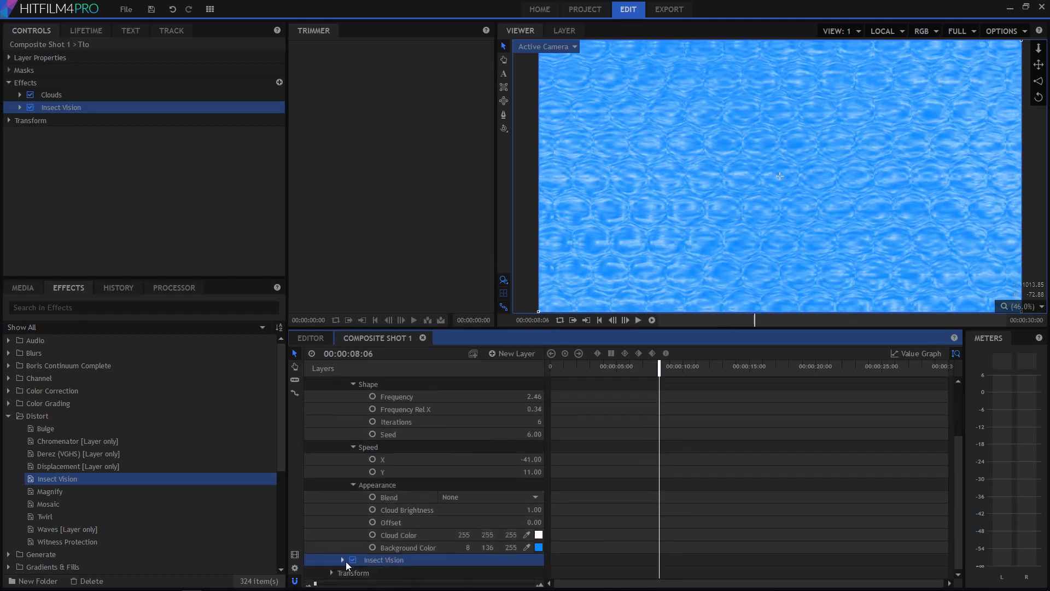
left_click(342, 561)
left_click(533, 535)
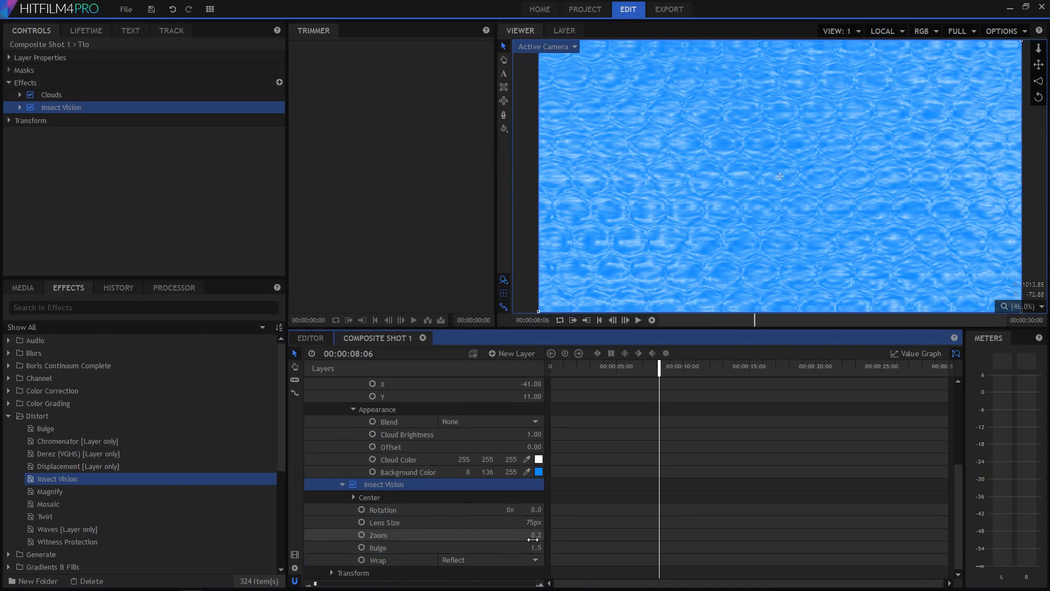
type("1.26")
key("Return")
type("0.13")
key("Return")
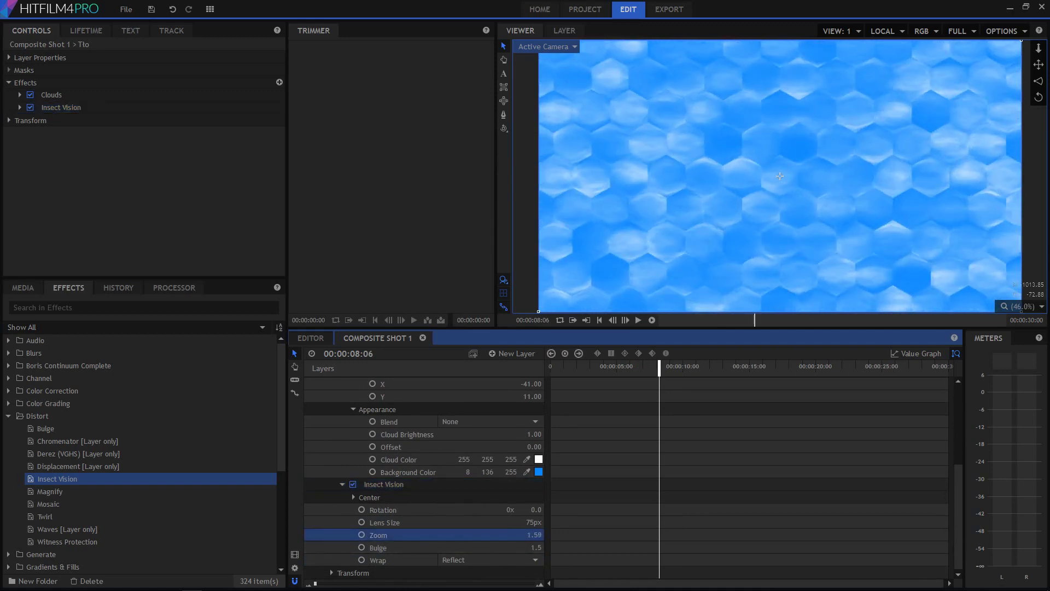
type("0.01")
key("Return")
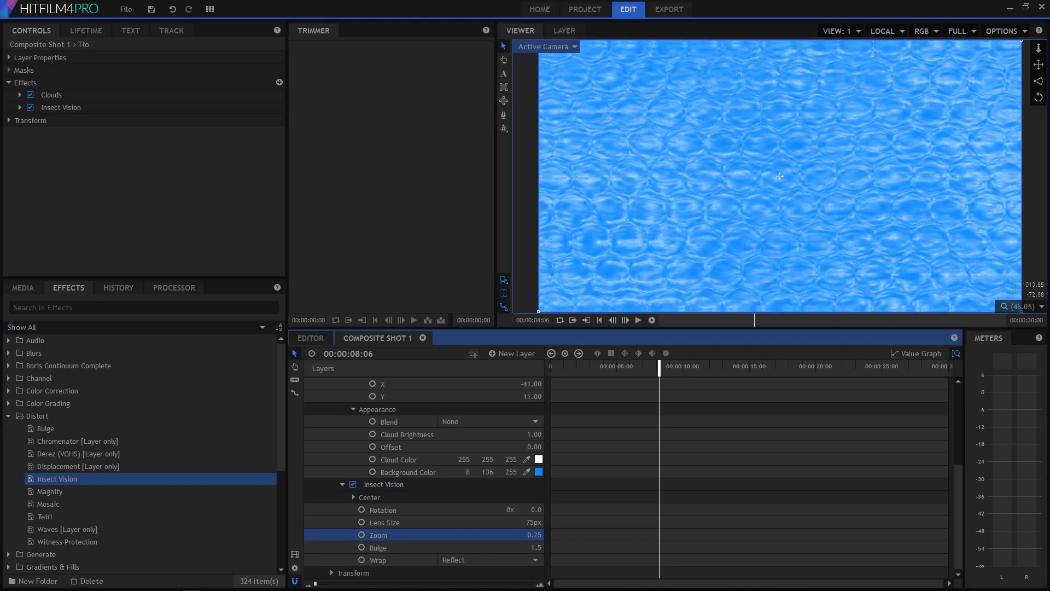
type("0.08")
key("Return")
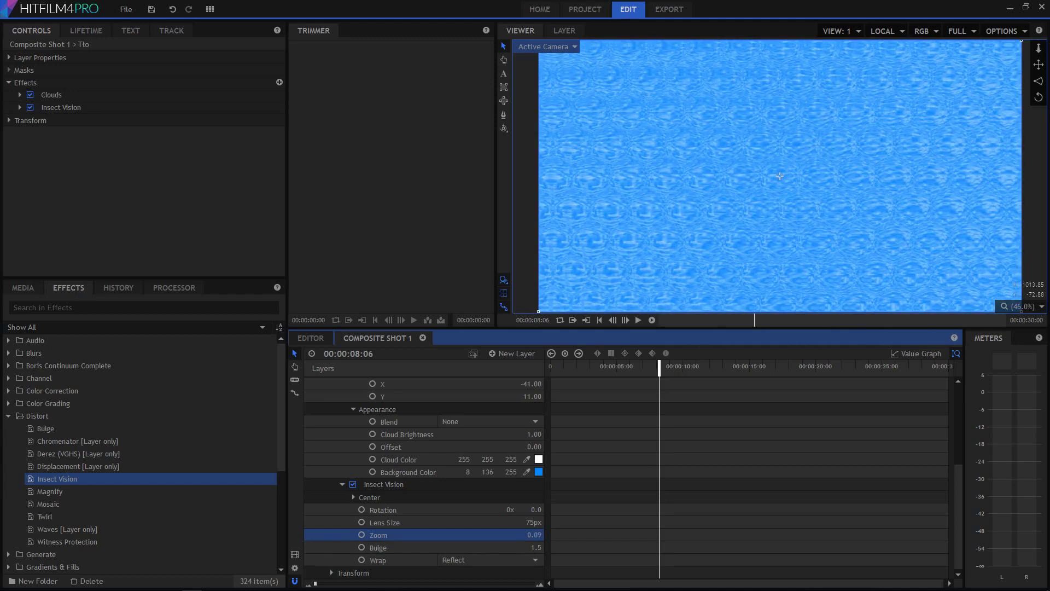
Set Insect Vision's Wrap to No, preview the result, and disable and collapse the effect.
left_click(477, 557)
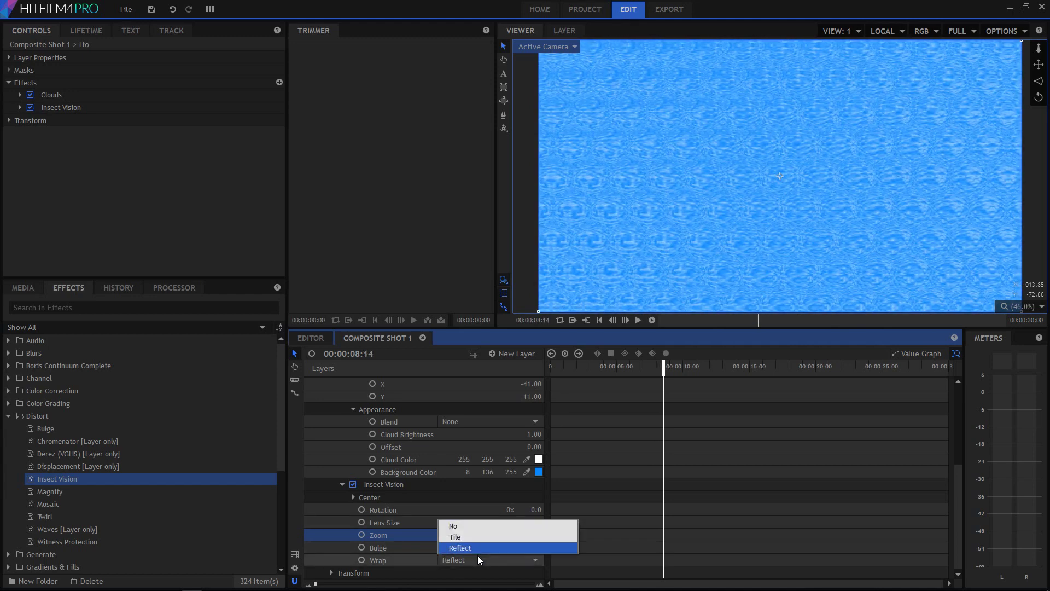
left_click(492, 526)
key("space")
key("space")
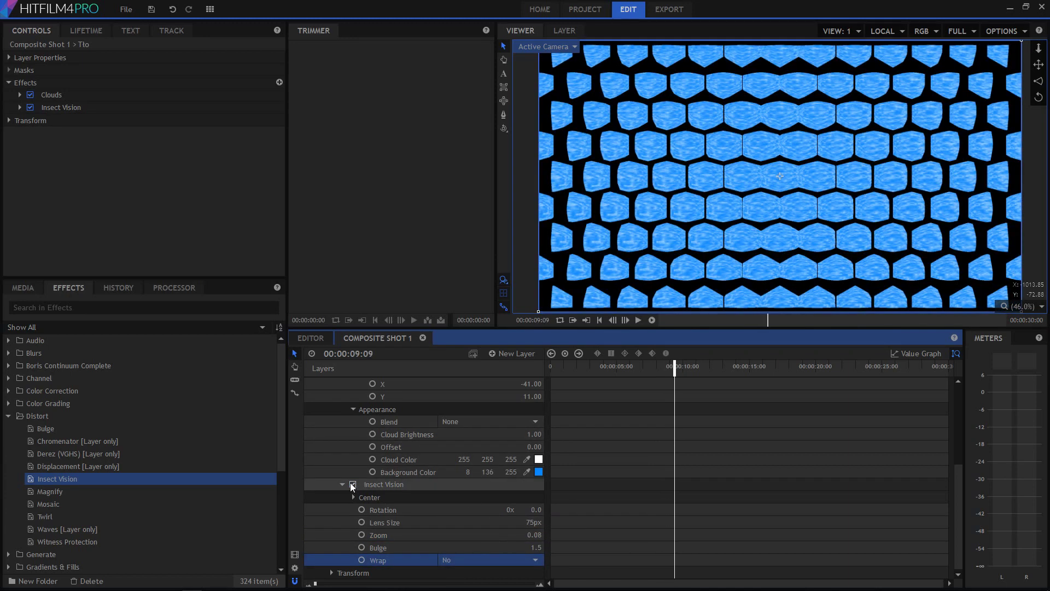
left_click(352, 483)
left_click(343, 484)
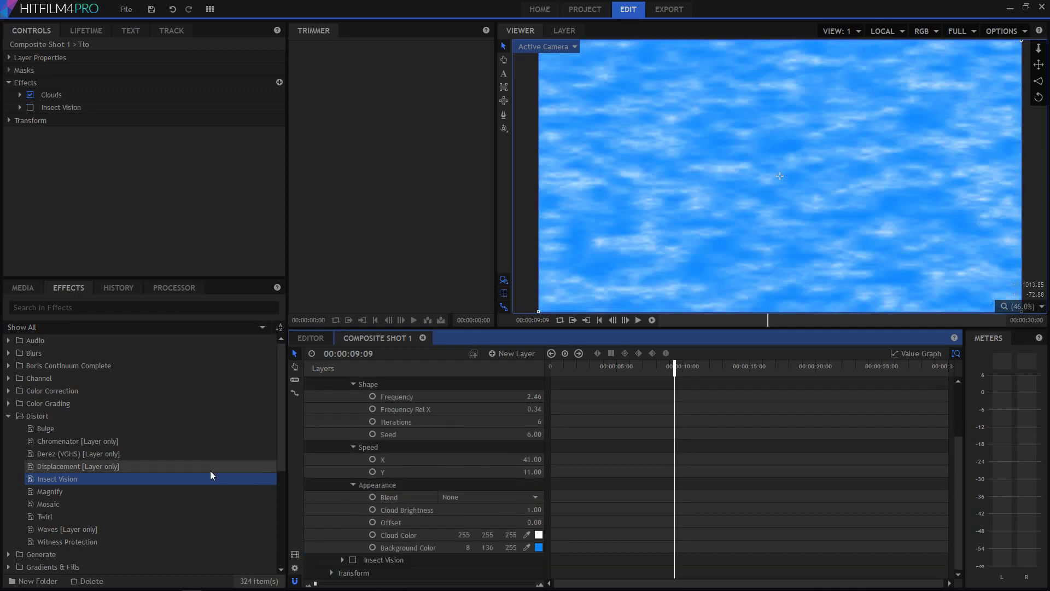
Apply the Bulge effect to the Tlo plane between Clouds and Insect Vision and shift its center slightly left in the viewer.
left_click(57, 494)
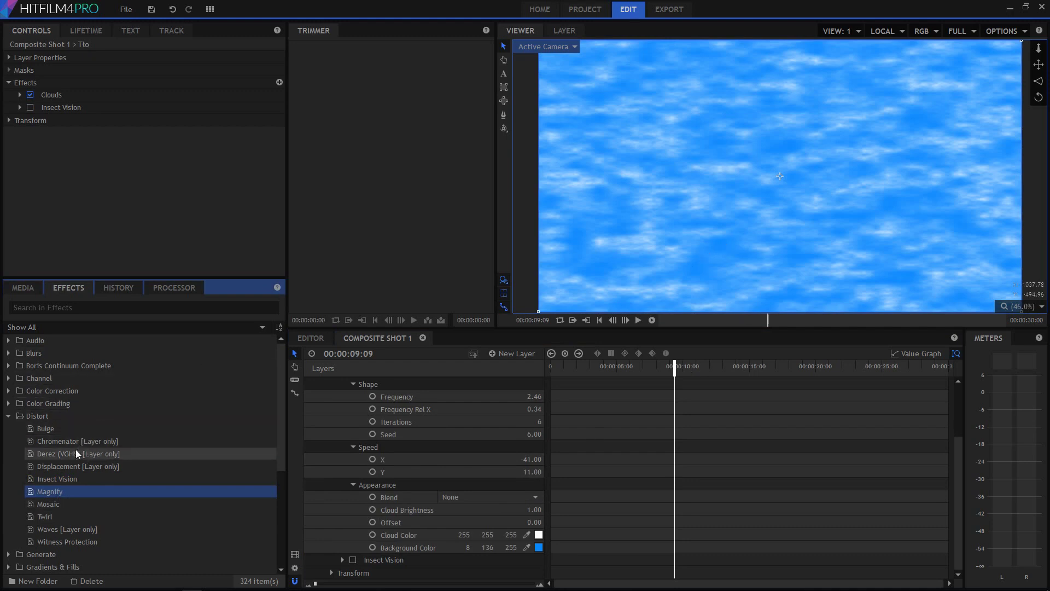
left_click(46, 429)
left_click_drag(46, 428, 410, 487)
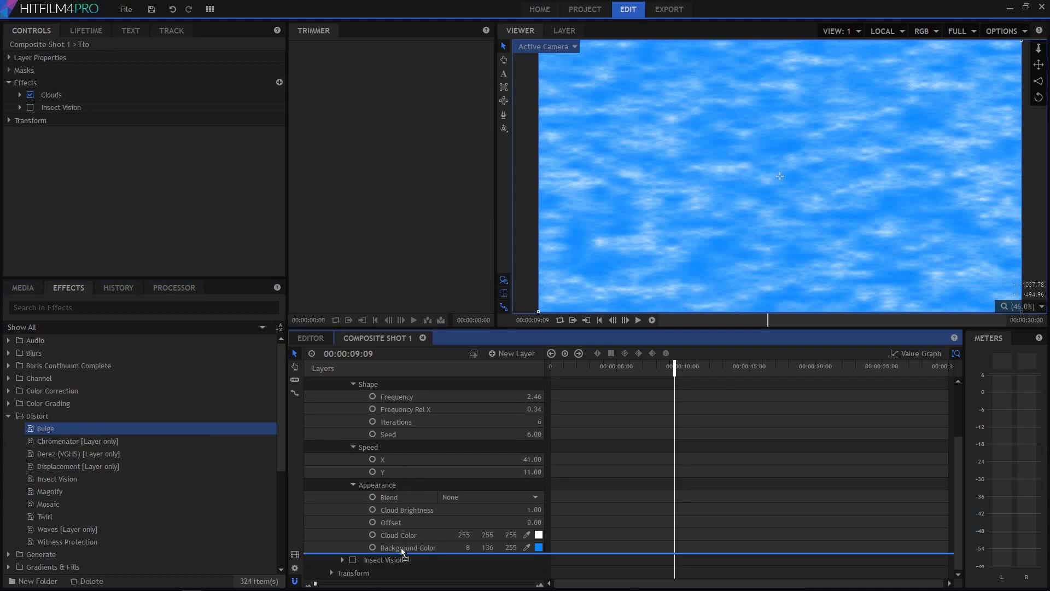
left_click_drag(402, 550, 402, 550)
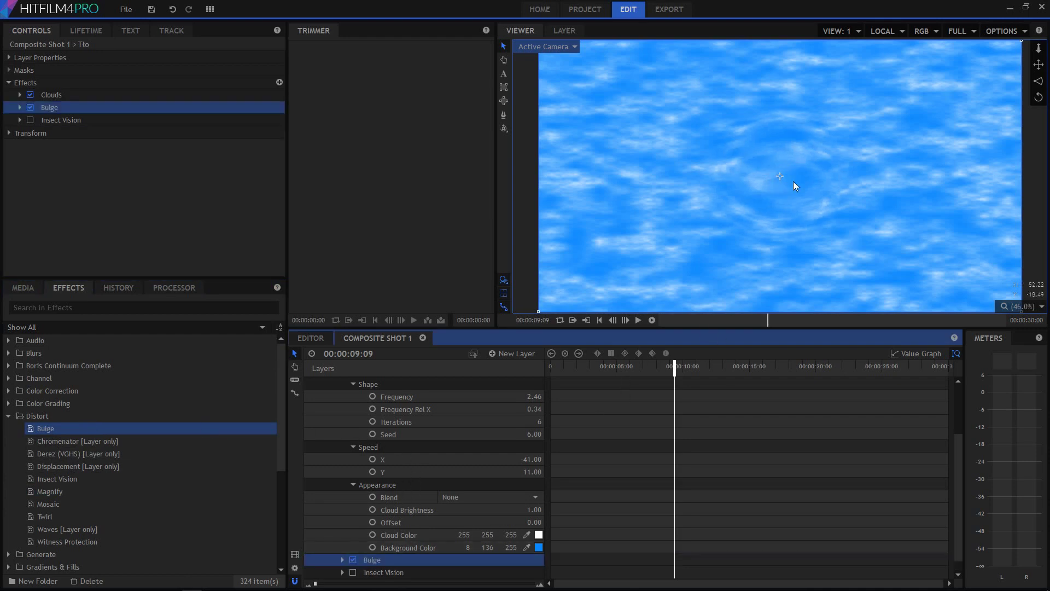
mouse_move(780, 182)
left_mouse_down()
mouse_move(617, 99)
mouse_move(613, 180)
mouse_move(773, 184)
mouse_move(764, 180)
left_mouse_up()
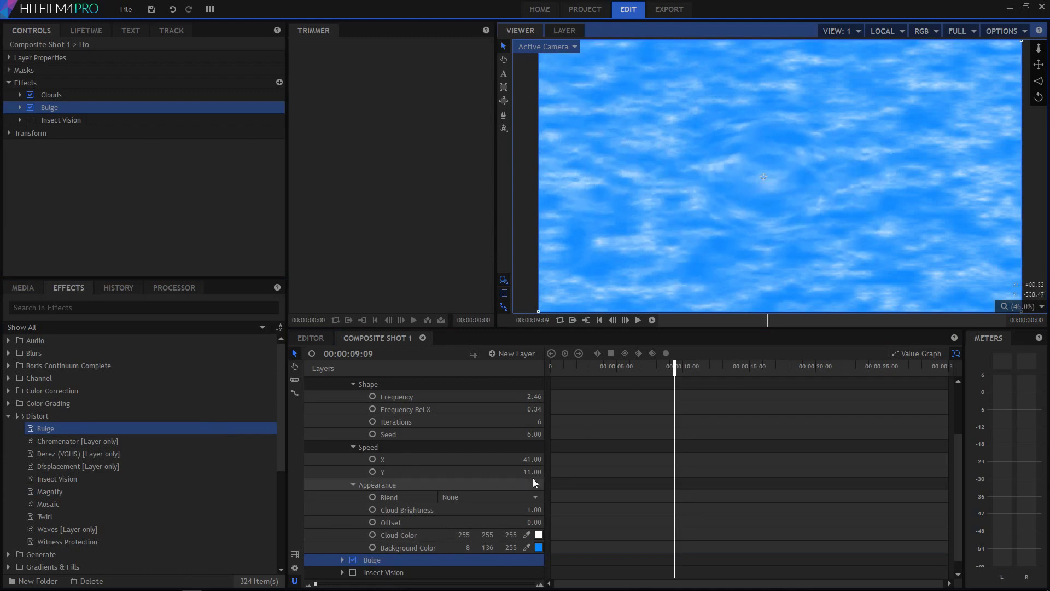
Expand the Bulge effect's settings and set its Radius to 1000px.
left_click(342, 560)
scroll(481, 528, "down", 3)
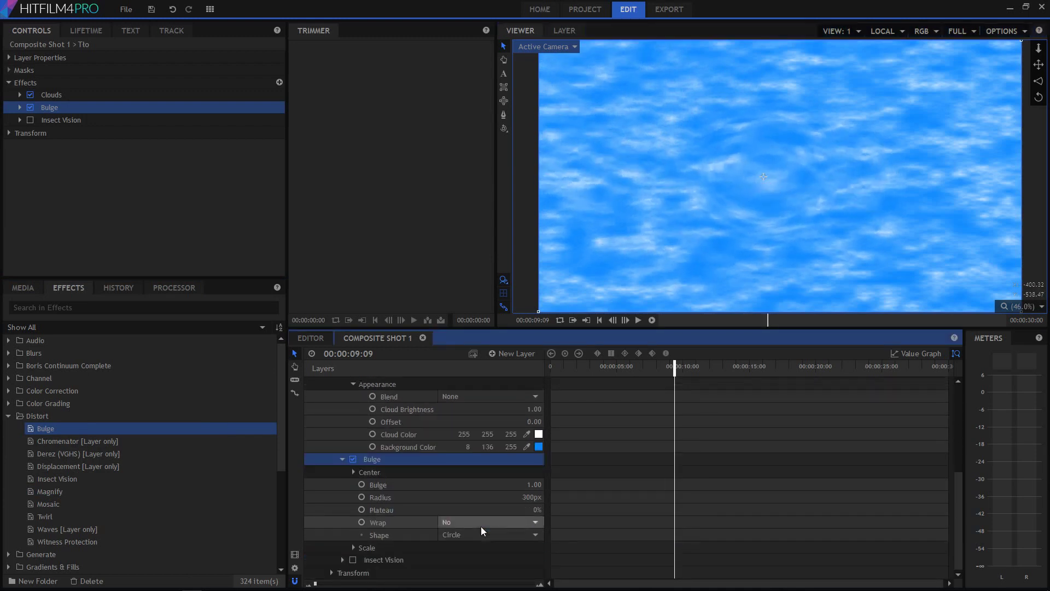
left_click_drag(531, 495, 722, 495)
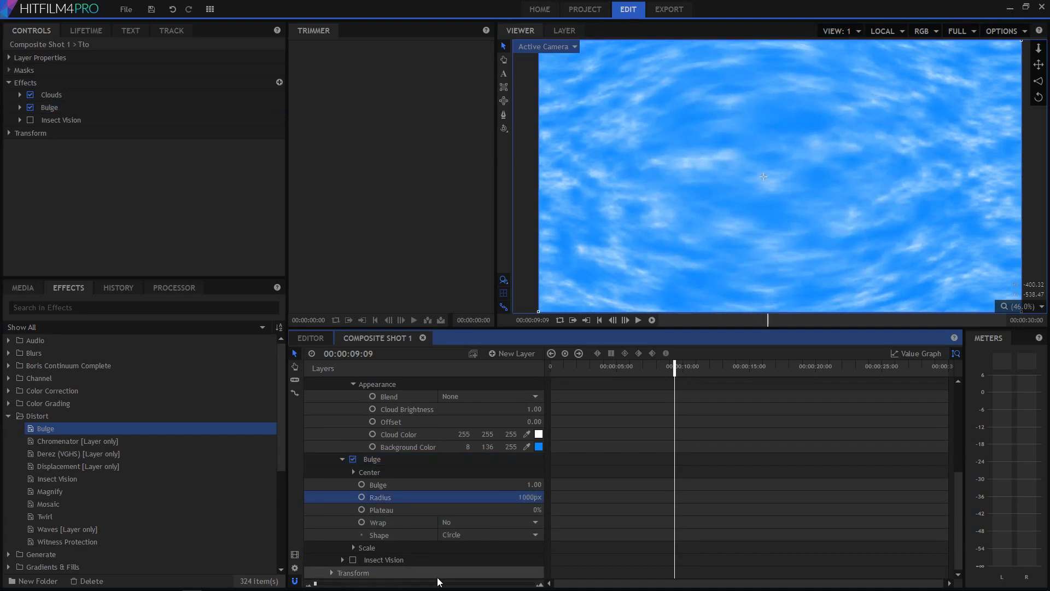
Set the Bulge effect's Bulge amount to -0.45 and its Wrap to Reflect, and preview the distorted clouds.
left_click_drag(539, 484, 503, 485)
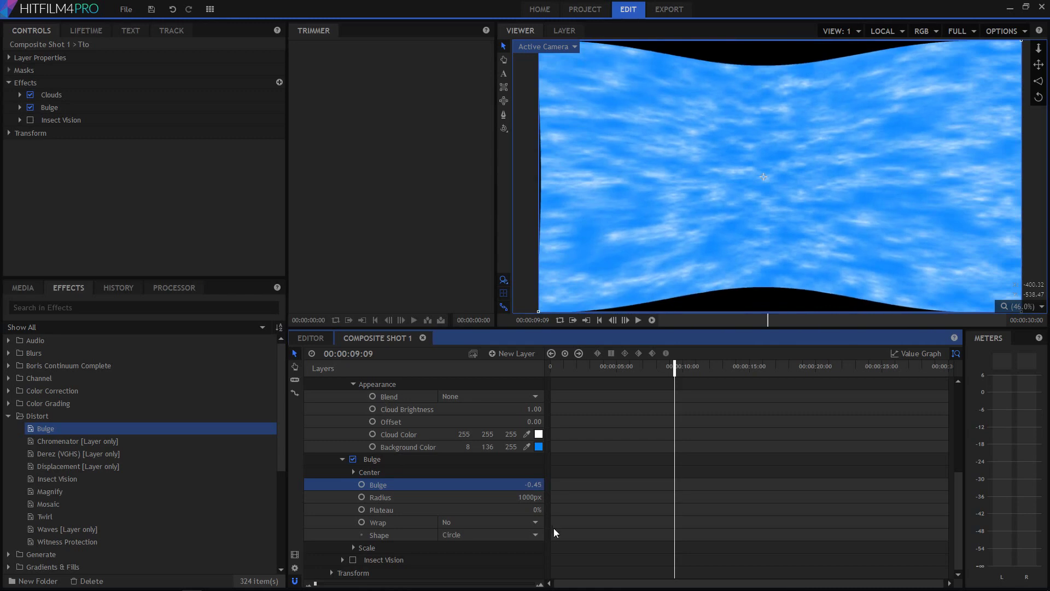
left_click(533, 523)
left_click(520, 552)
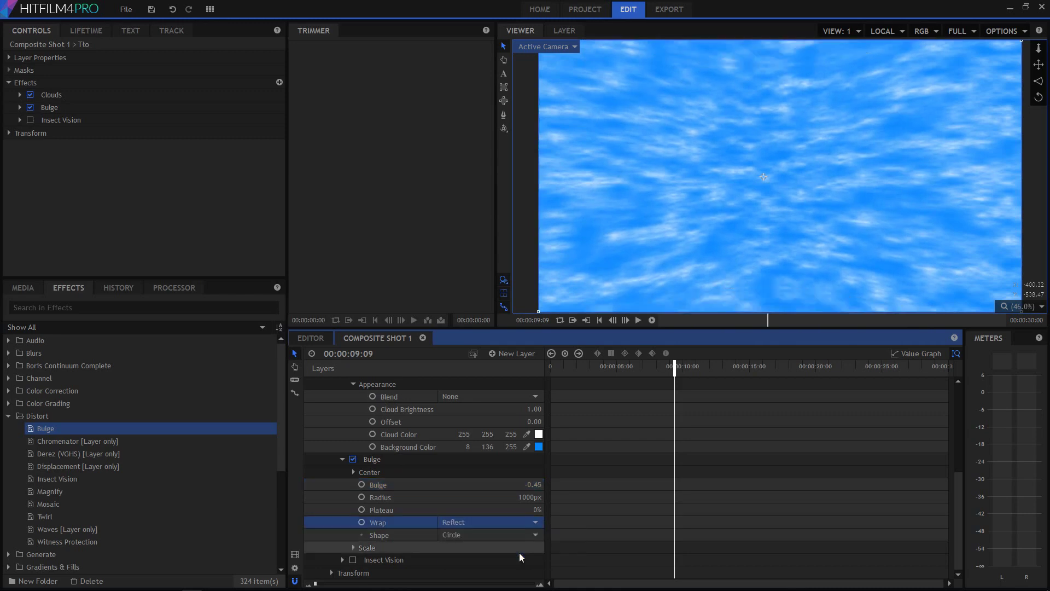
key("space")
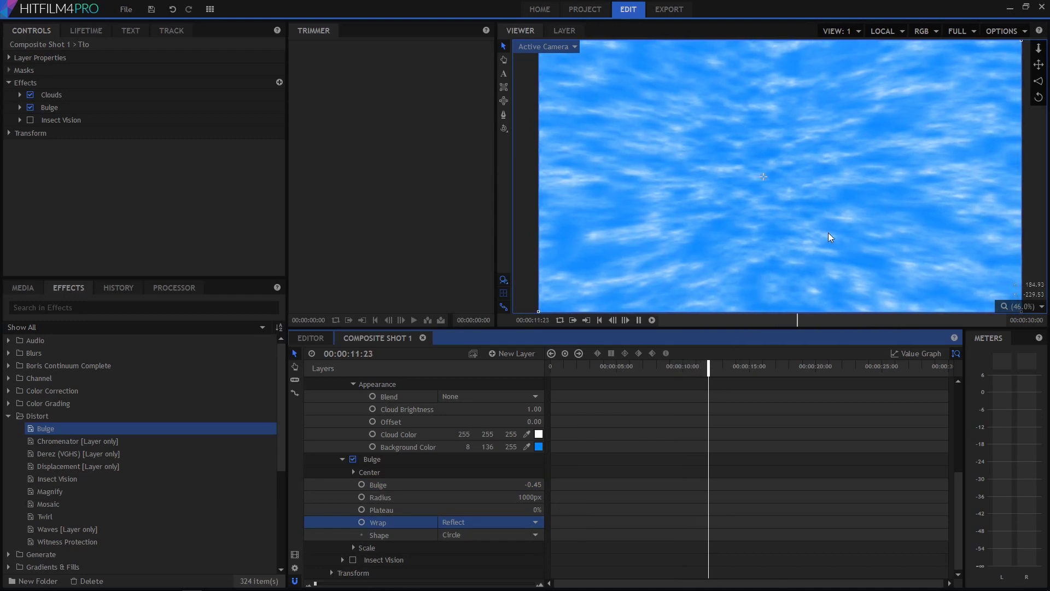
key("space")
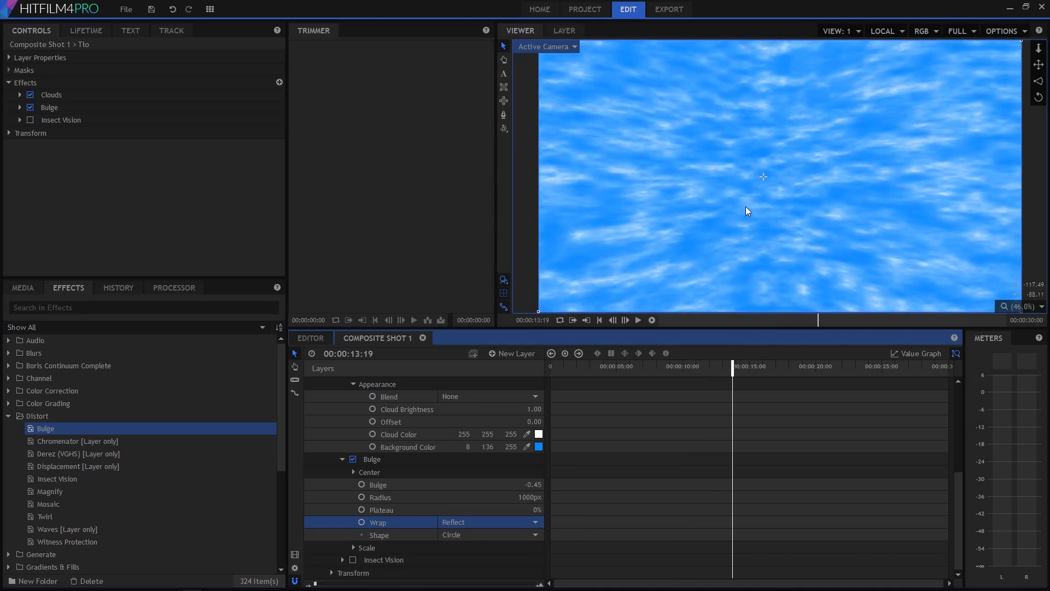
left_click_drag(732, 371, 583, 371)
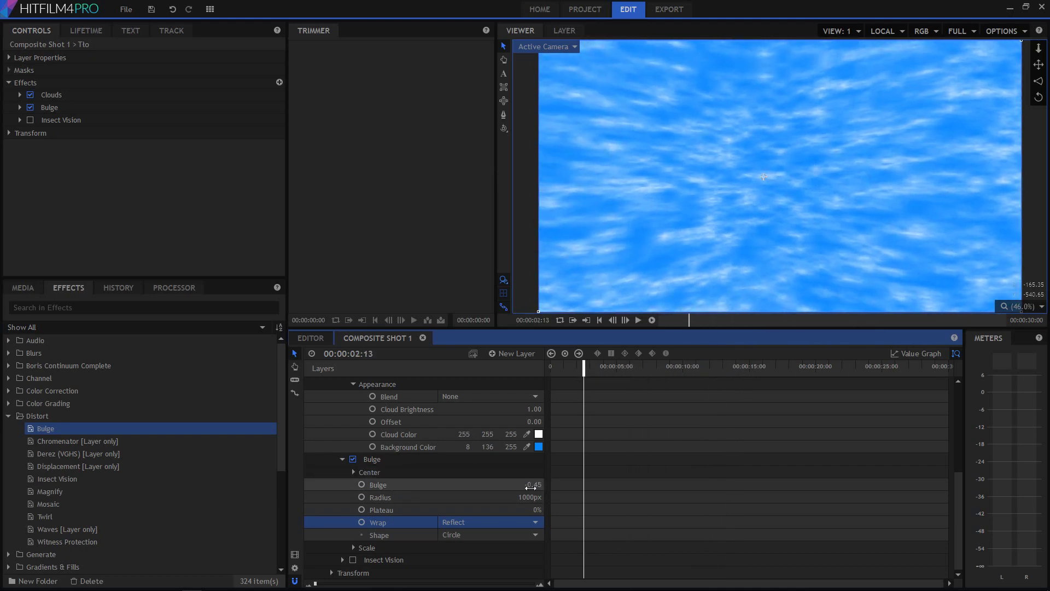
Fine-tune the Bulge amount to -0.46 and set the effect's Scale to 1.07 in X and 1.38 in Y.
left_click_drag(533, 486, 536, 486)
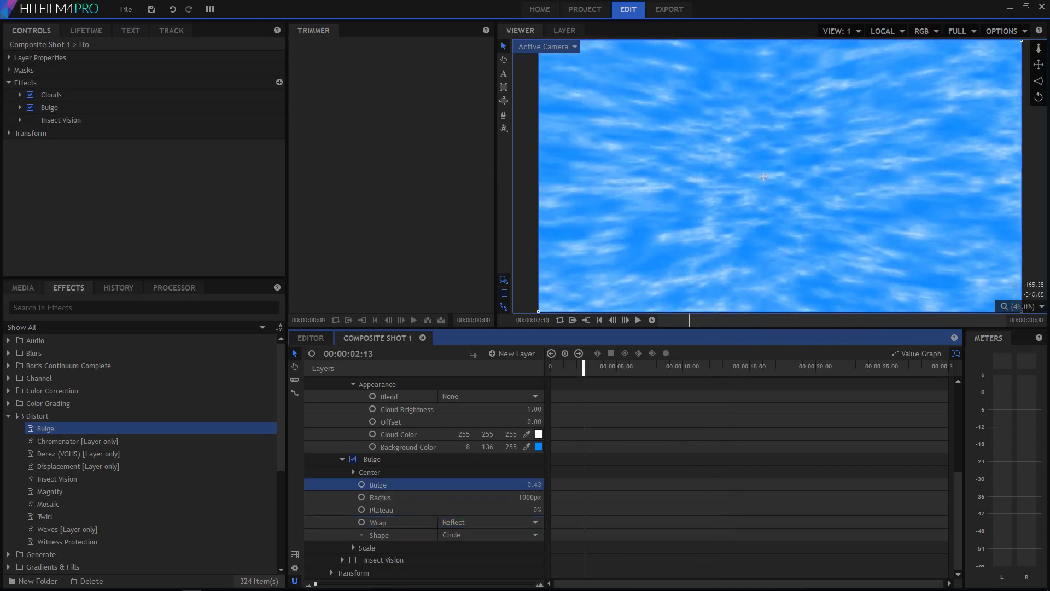
left_click(354, 547)
scroll(427, 527, "down", 1)
mouse_move(535, 536)
left_mouse_down()
mouse_move(526, 536)
mouse_move(546, 554)
mouse_move(567, 554)
mouse_move(529, 541)
left_mouse_up()
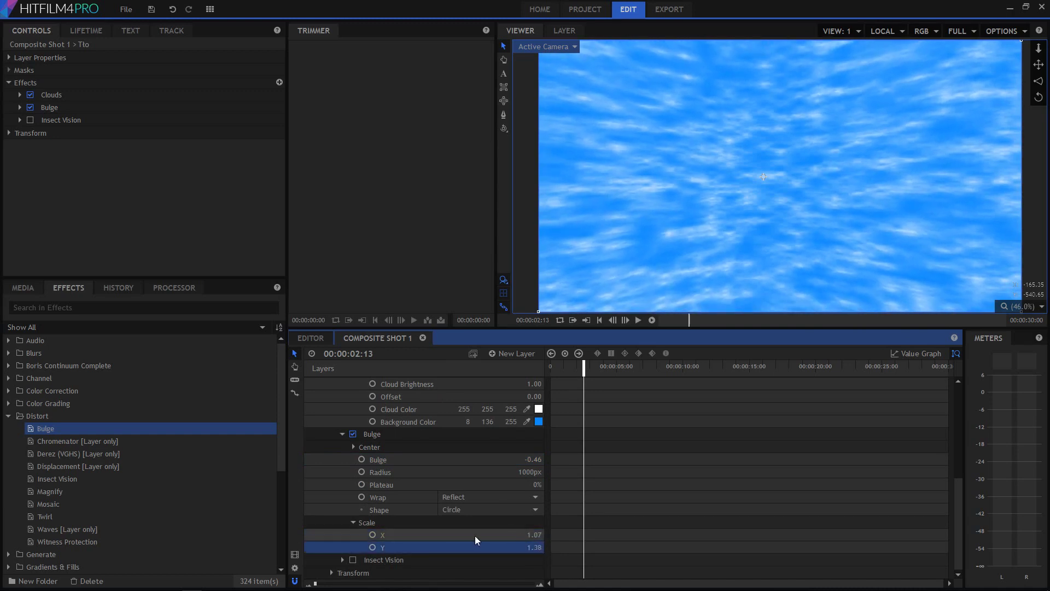
Keyframe the Bulge center's Position at -63.2, -1.0 on the first frame and 530.8, 203.4 at 00:00:13:06.
left_click(353, 447)
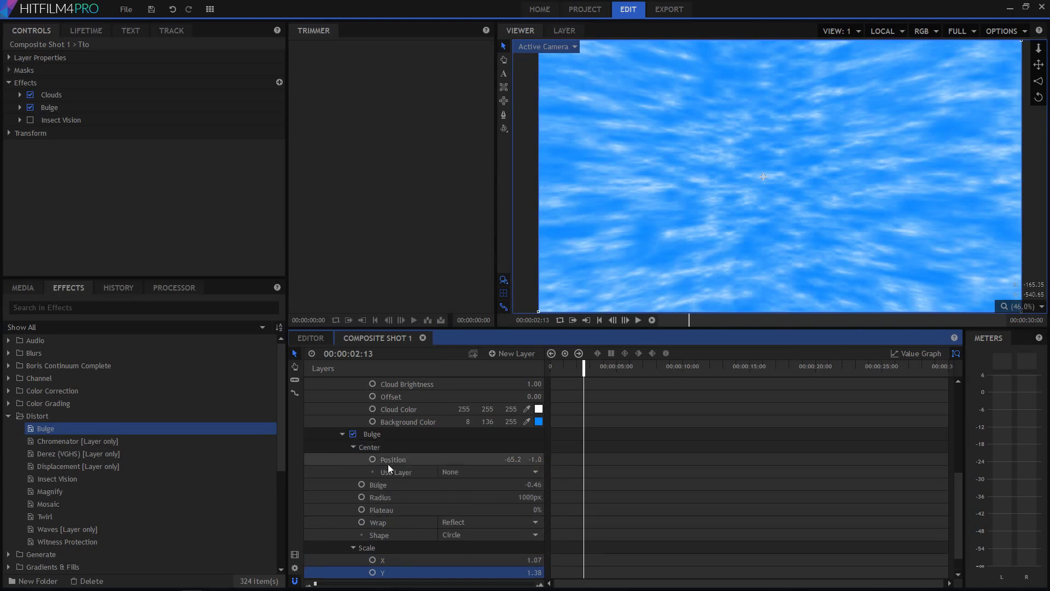
left_click_drag(512, 459, 504, 459)
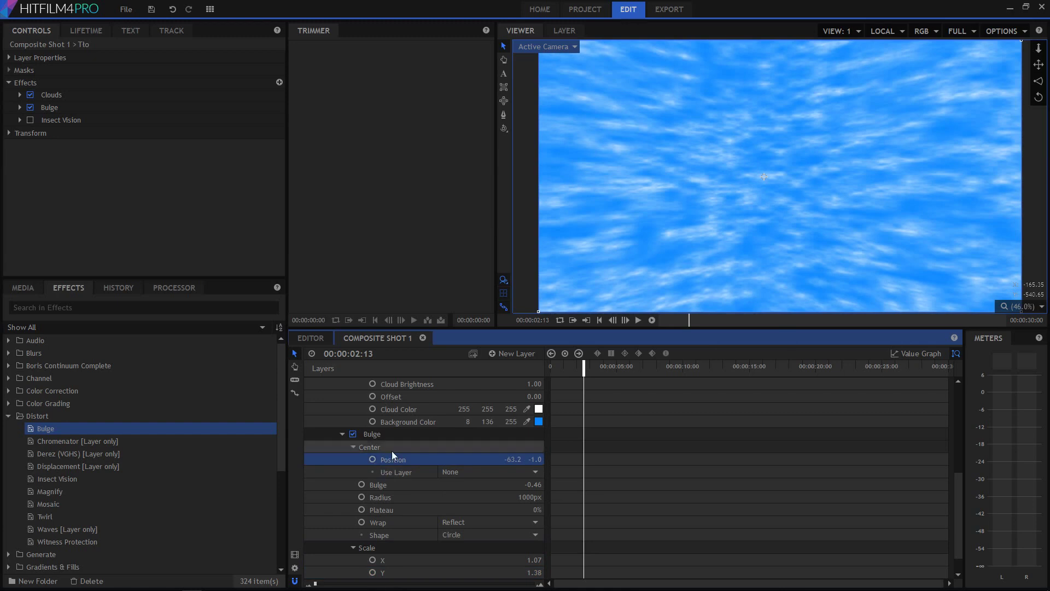
left_click(550, 366)
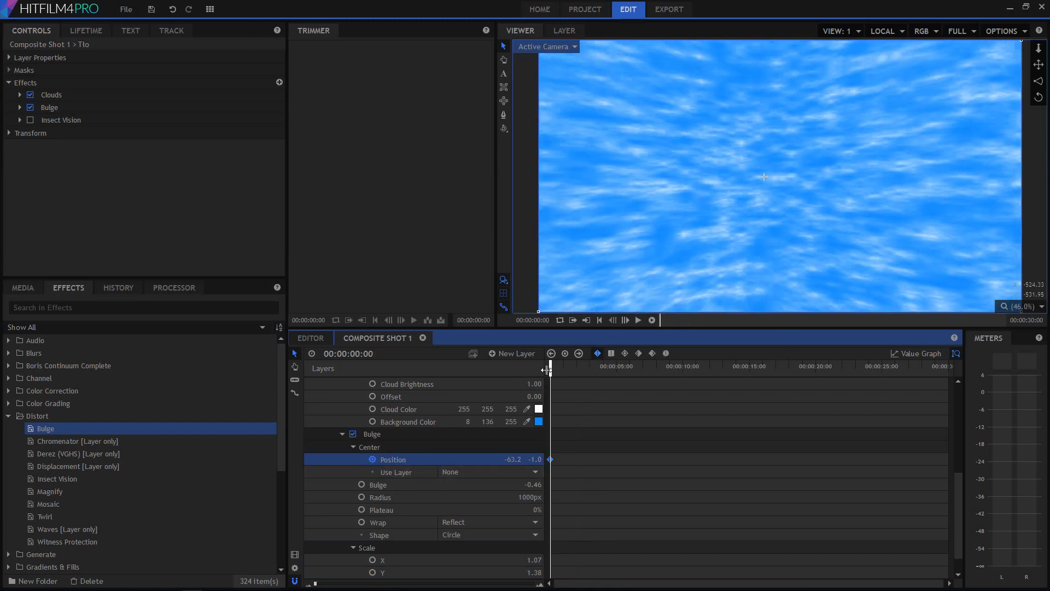
left_click_drag(563, 368, 725, 366)
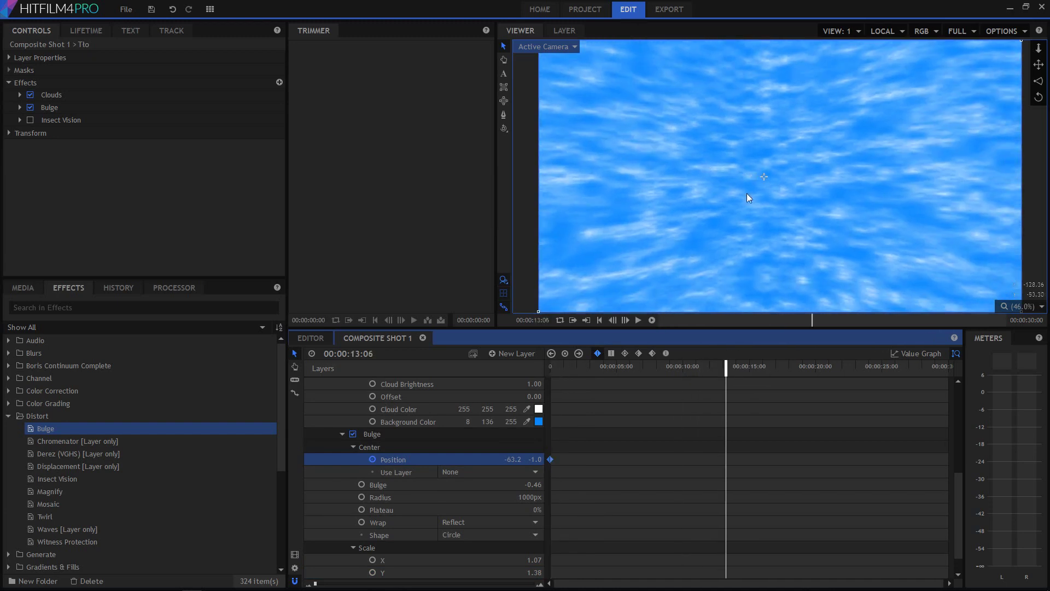
left_click_drag(768, 176, 913, 126)
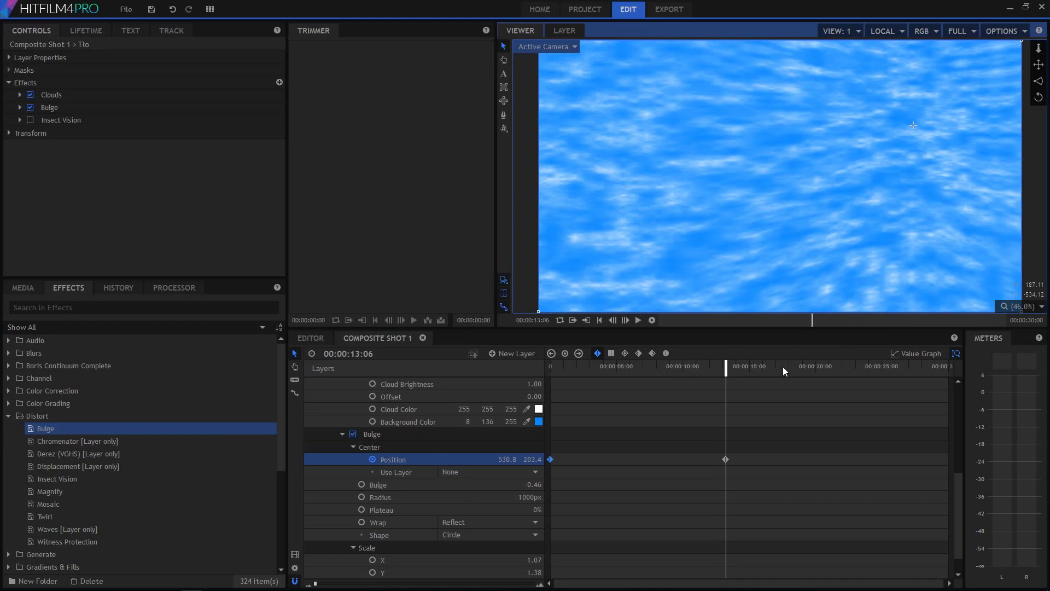
Move the second Bulge Position keyframe to 00:00:10:00 and preview the animation from the start.
left_click_drag(725, 460, 714, 463)
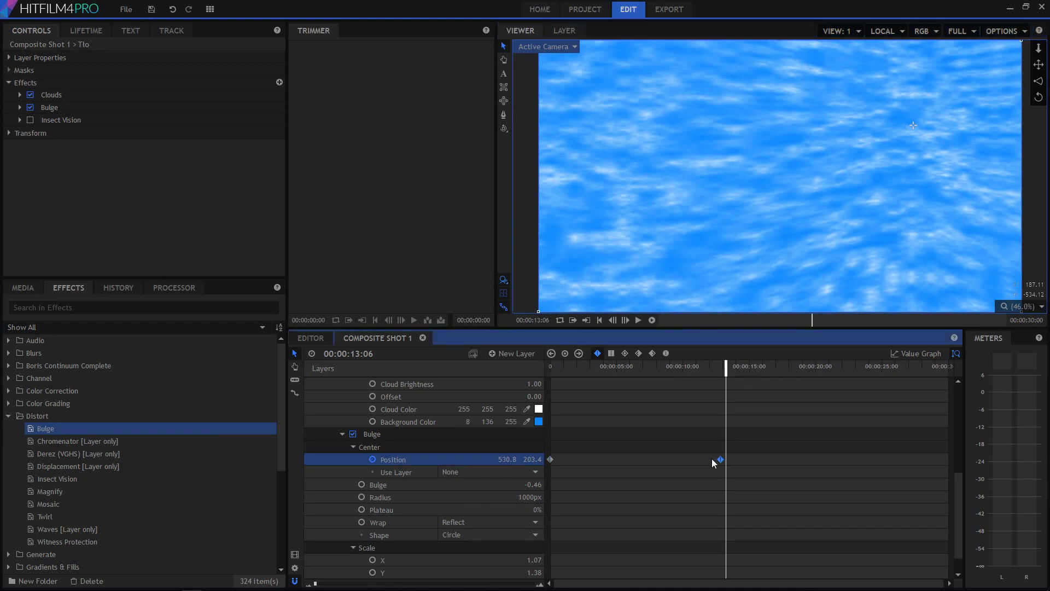
left_click_drag(714, 367, 686, 380)
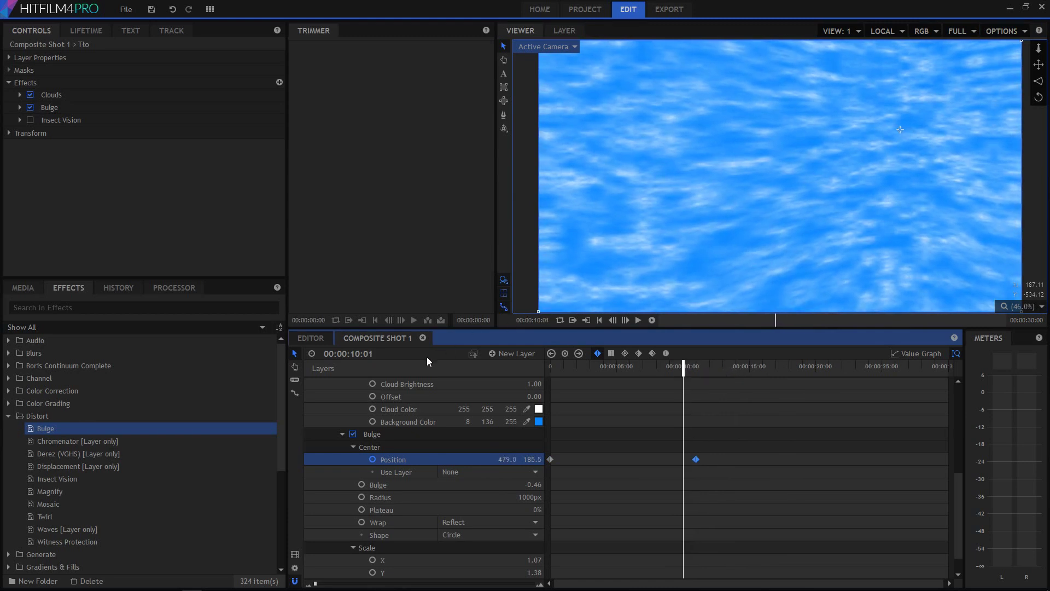
type("0")
key("Return")
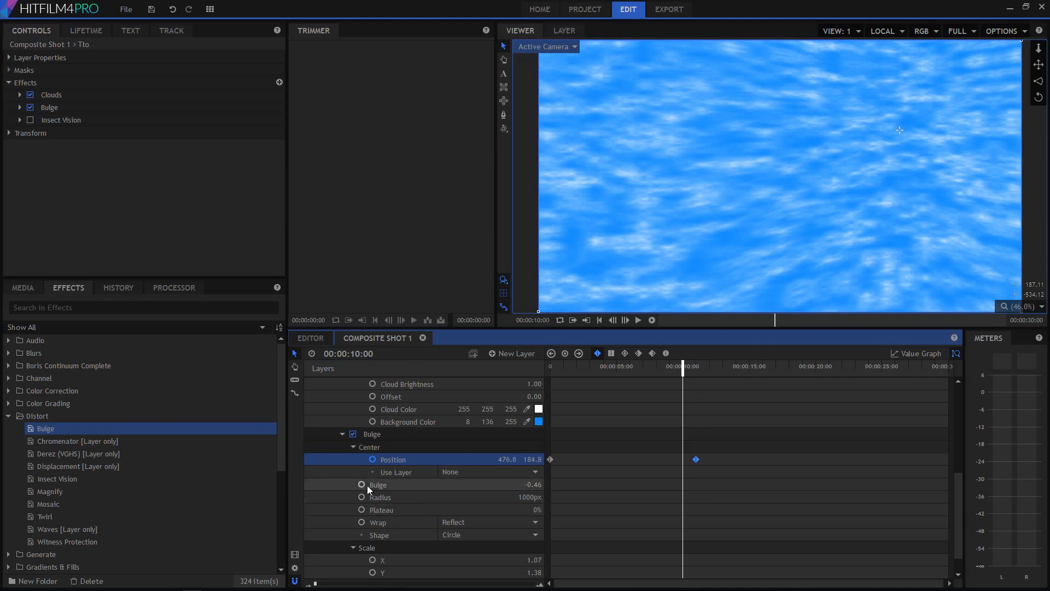
left_click_drag(694, 459, 682, 463)
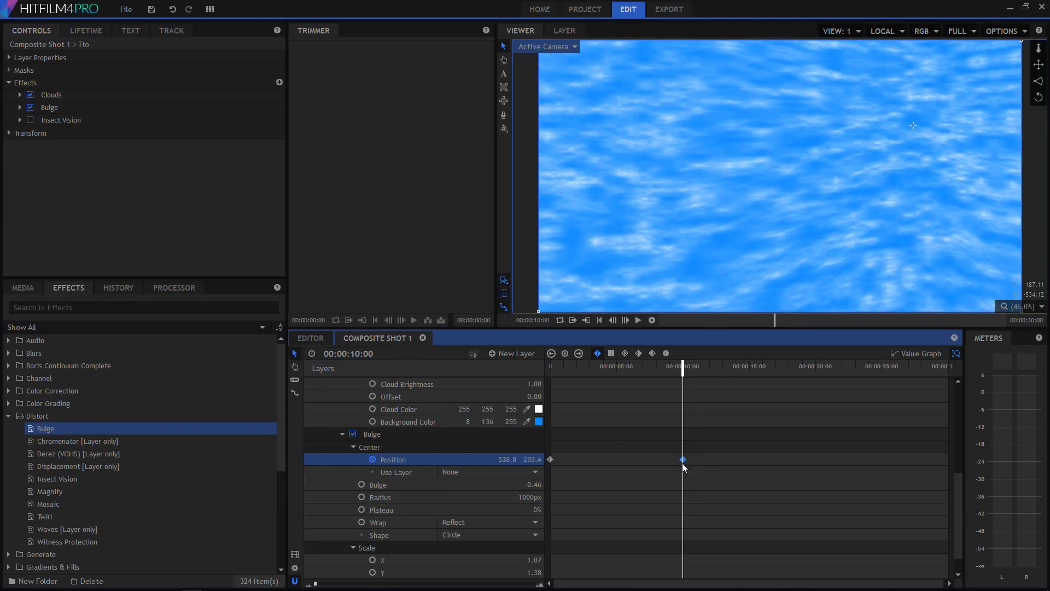
key("Home")
key("space")
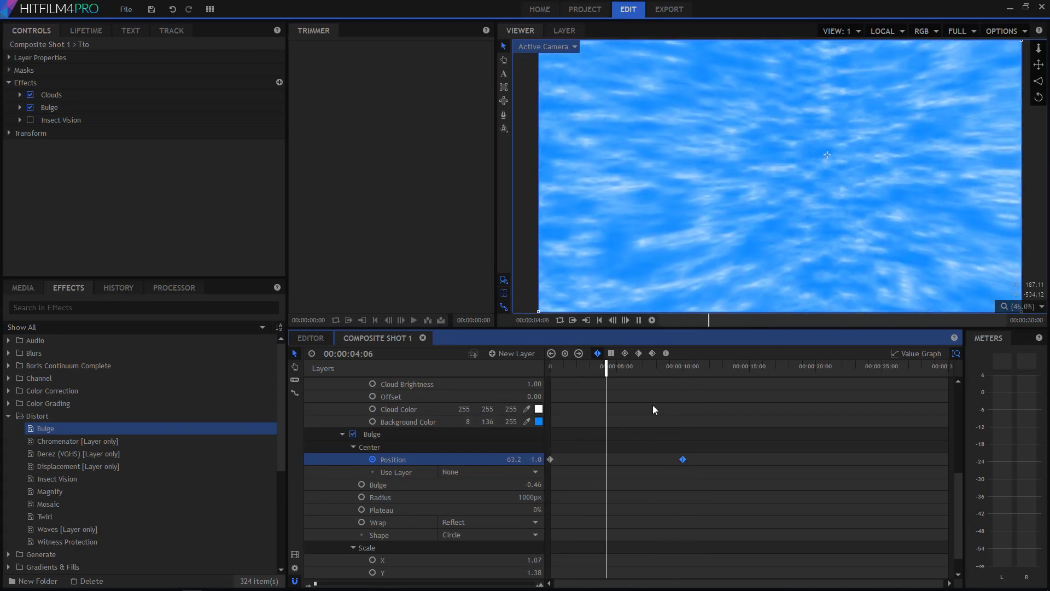
key("space")
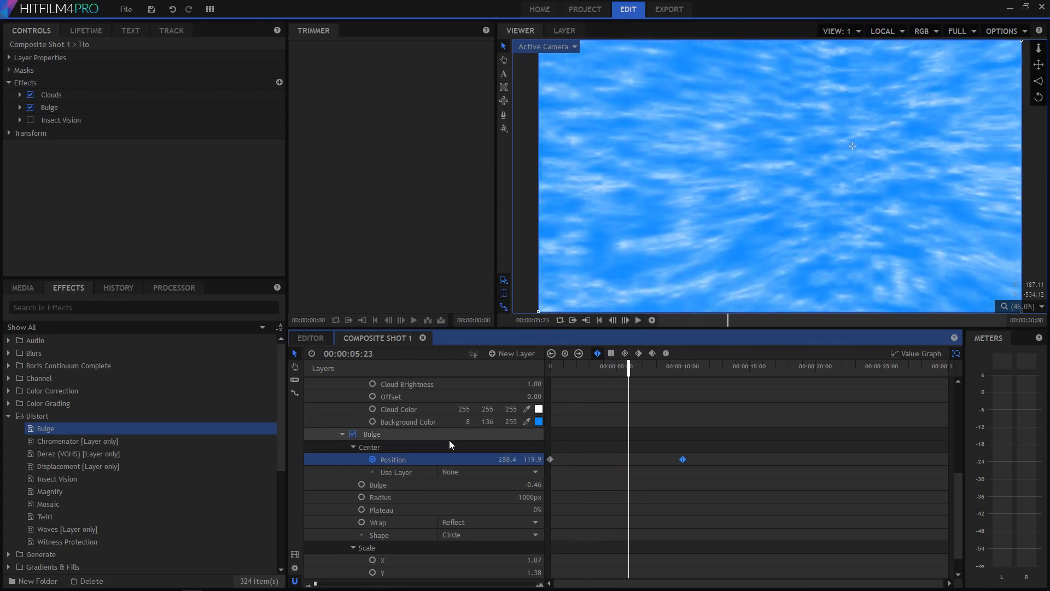
Collapse the Tlo plane's Effects group and preview the moving clouds.
scroll(386, 414, "up", 5)
left_click(331, 393)
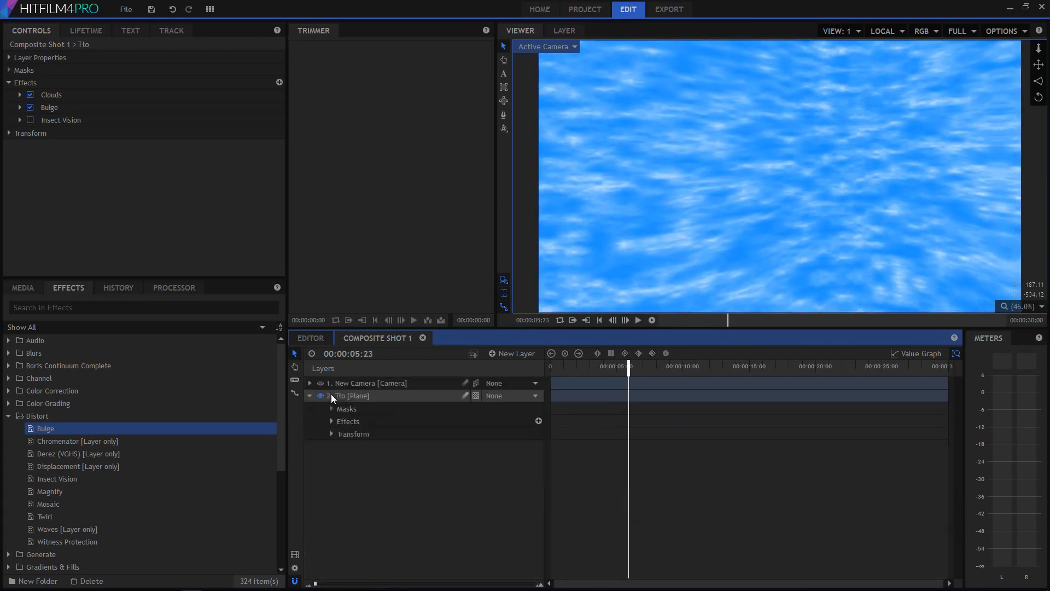
key("space")
left_click_drag(635, 371, 578, 419)
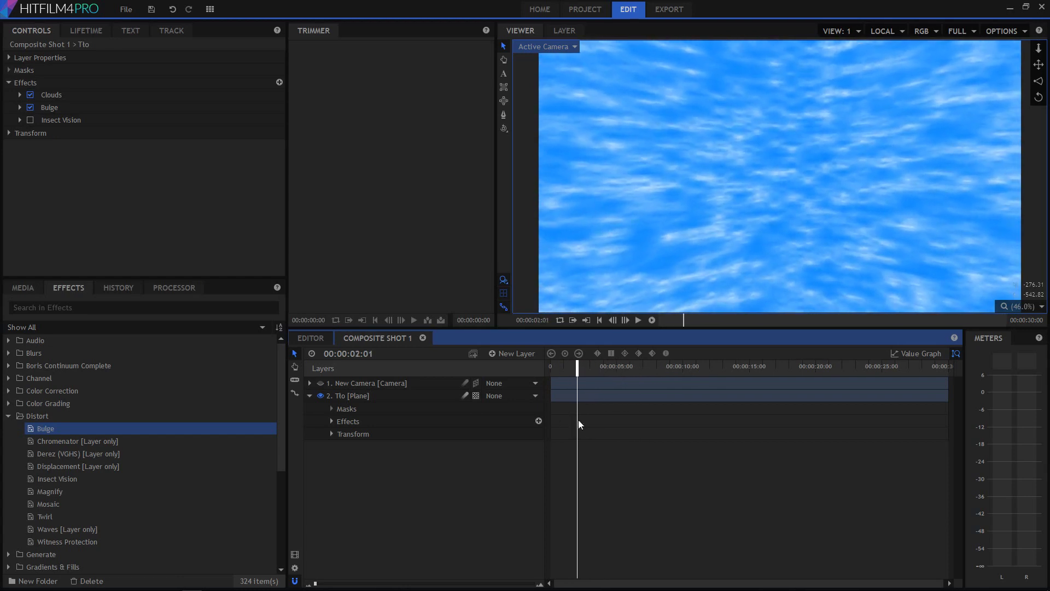
Collapse the Tlo plane, copy and paste it, and place the copy directly beneath the camera layer.
right_click(363, 476)
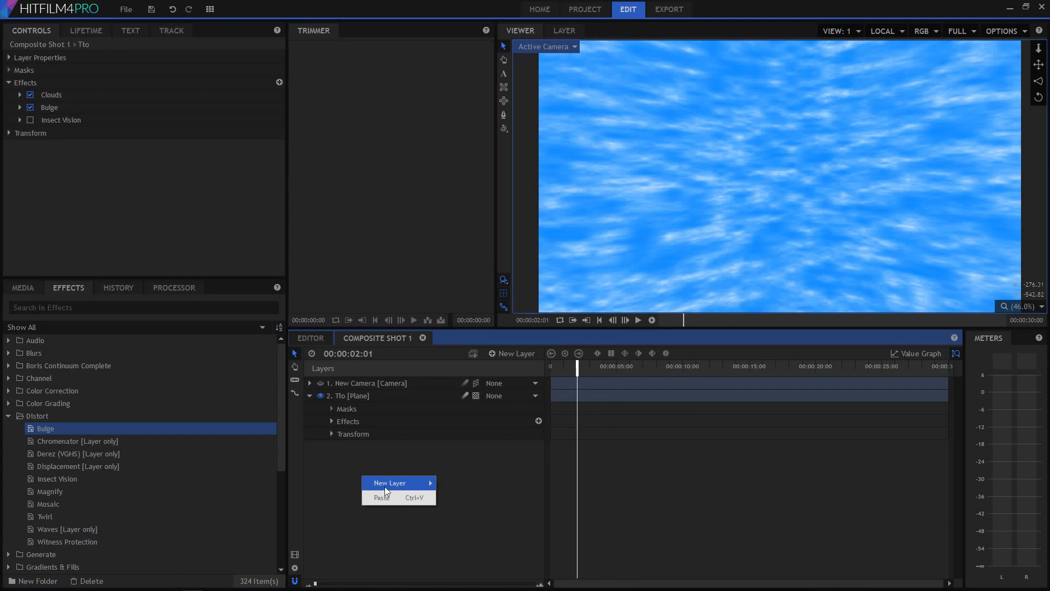
left_click(367, 401)
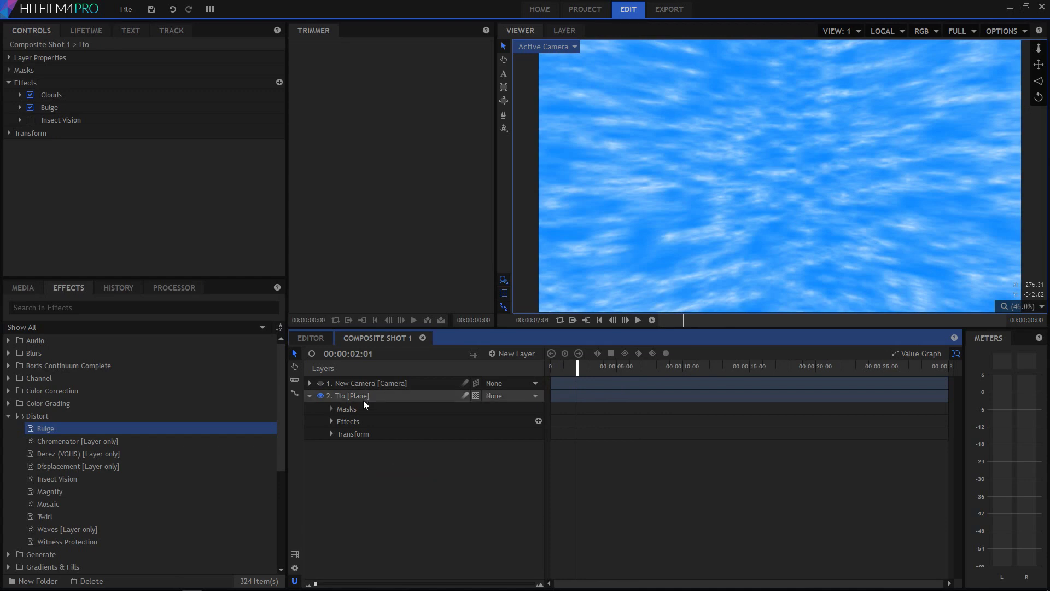
left_click(364, 396)
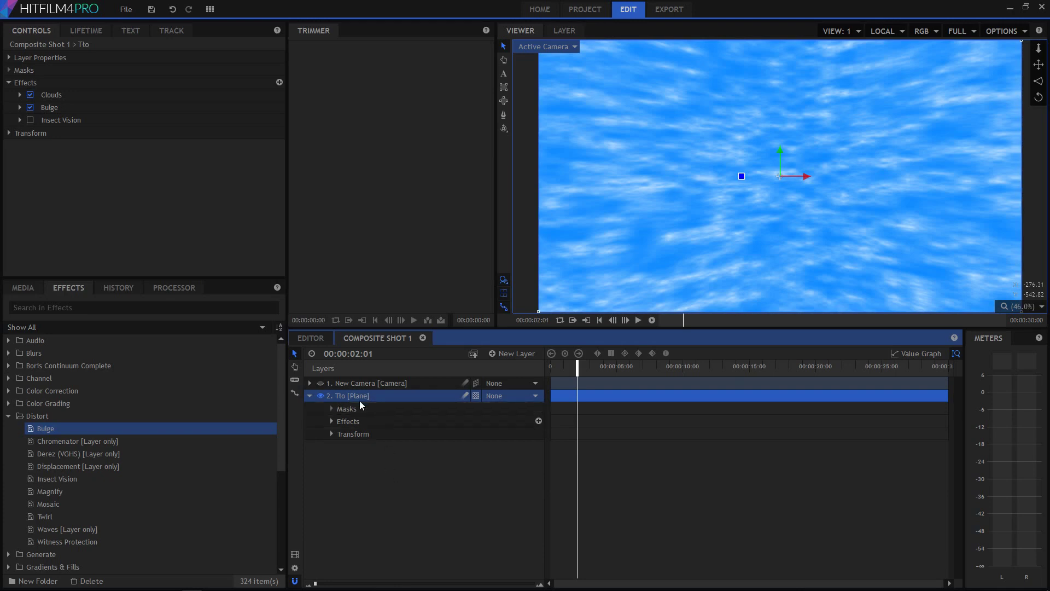
left_click(309, 395)
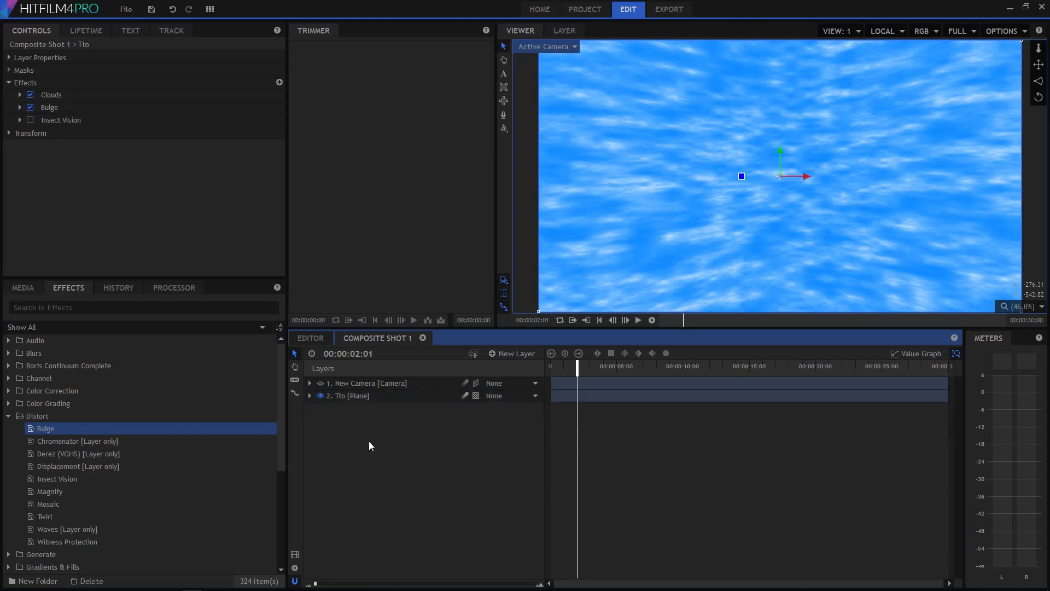
right_click(366, 395)
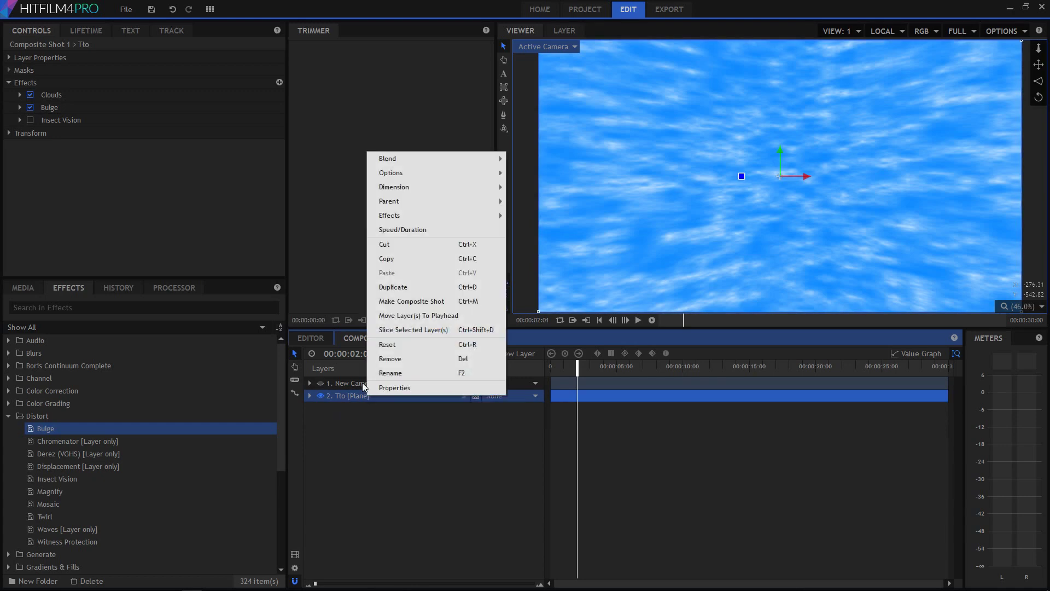
left_click(428, 262)
right_click(385, 464)
left_click(421, 487)
left_click_drag(371, 383, 373, 399)
key("space")
left_click_drag(592, 394, 566, 405)
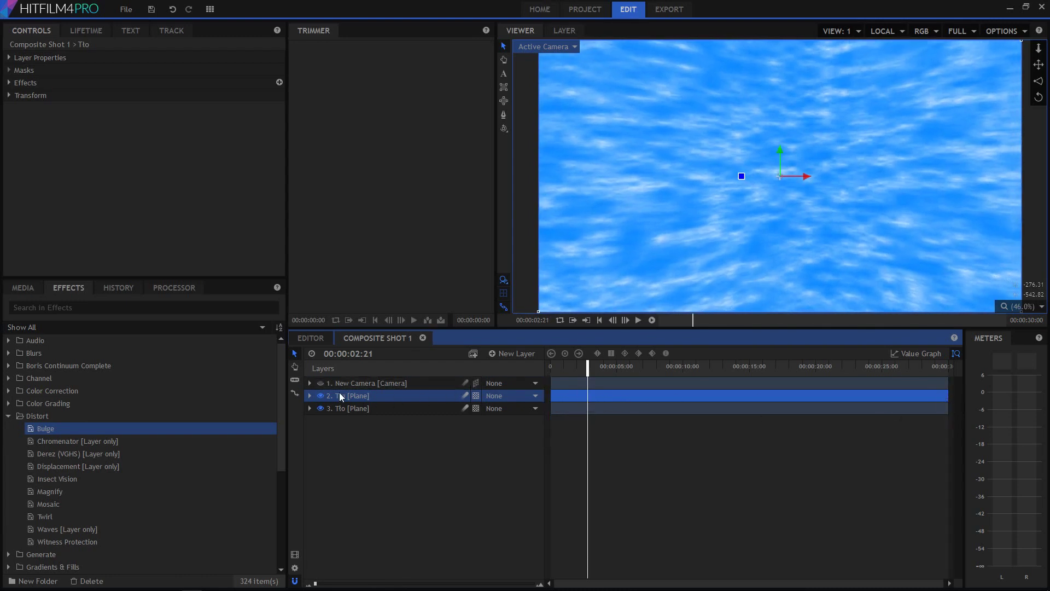
Expand the upper Tlo plane's Effects down to the Clouds effect and its Center settings.
left_click(309, 395)
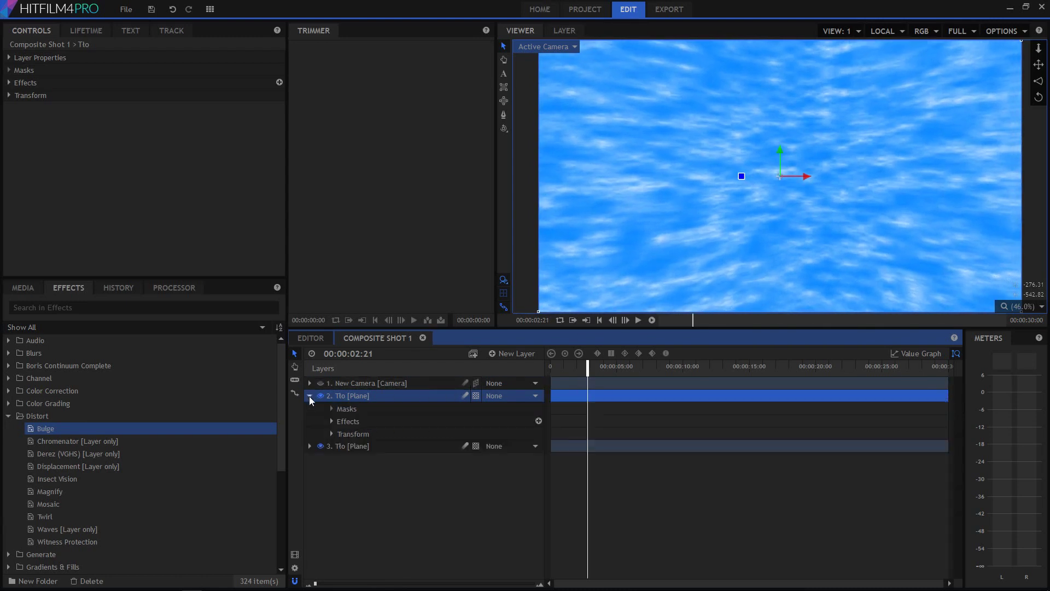
left_click(330, 421)
left_click(343, 446)
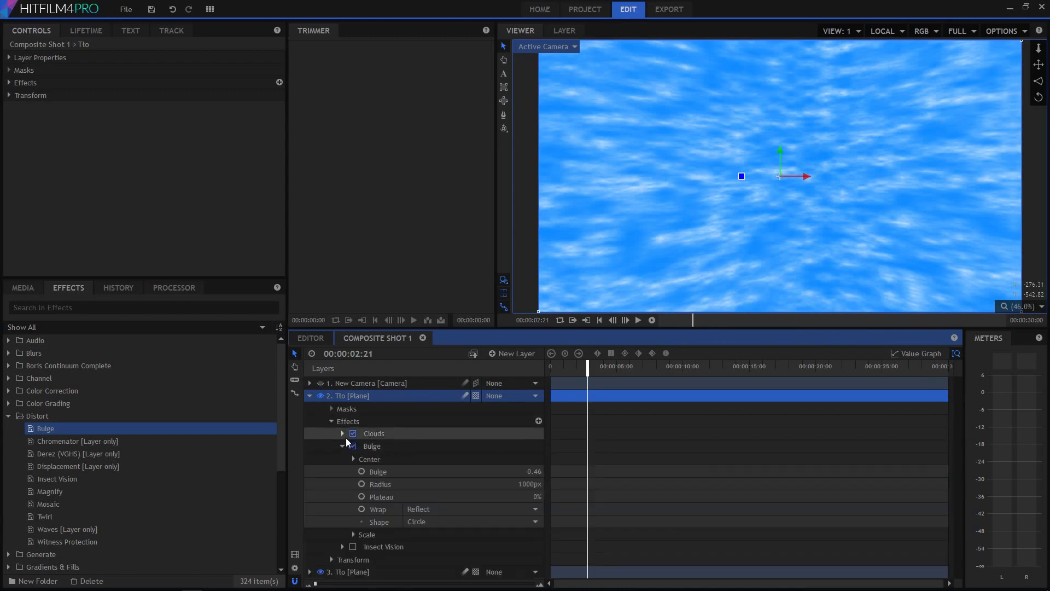
left_click(343, 433)
scroll(409, 471, "down", 1)
scroll(405, 468, "up", 1)
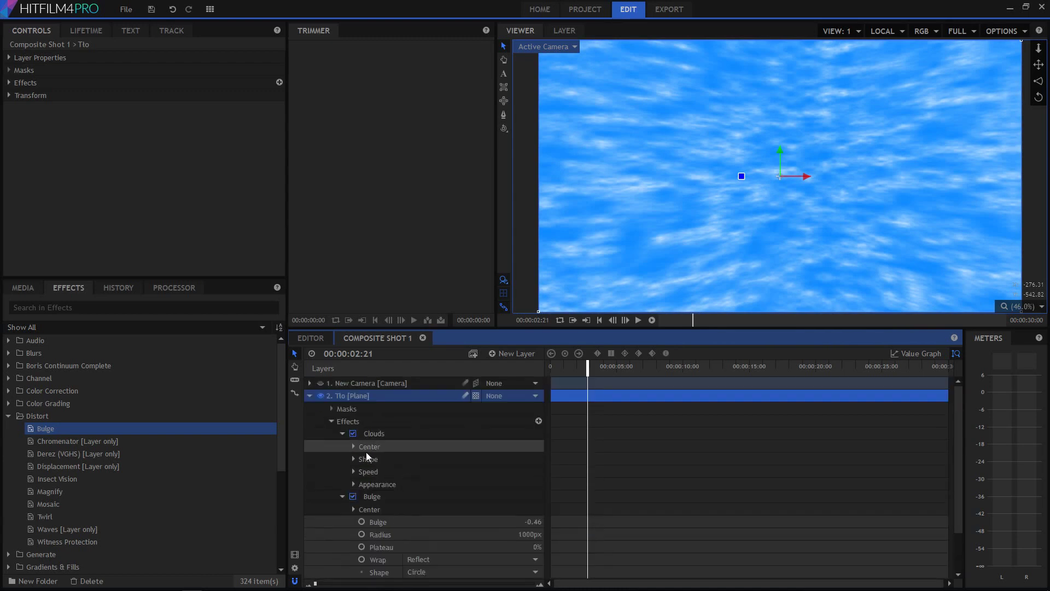
left_click(353, 447)
scroll(420, 481, "down", 1)
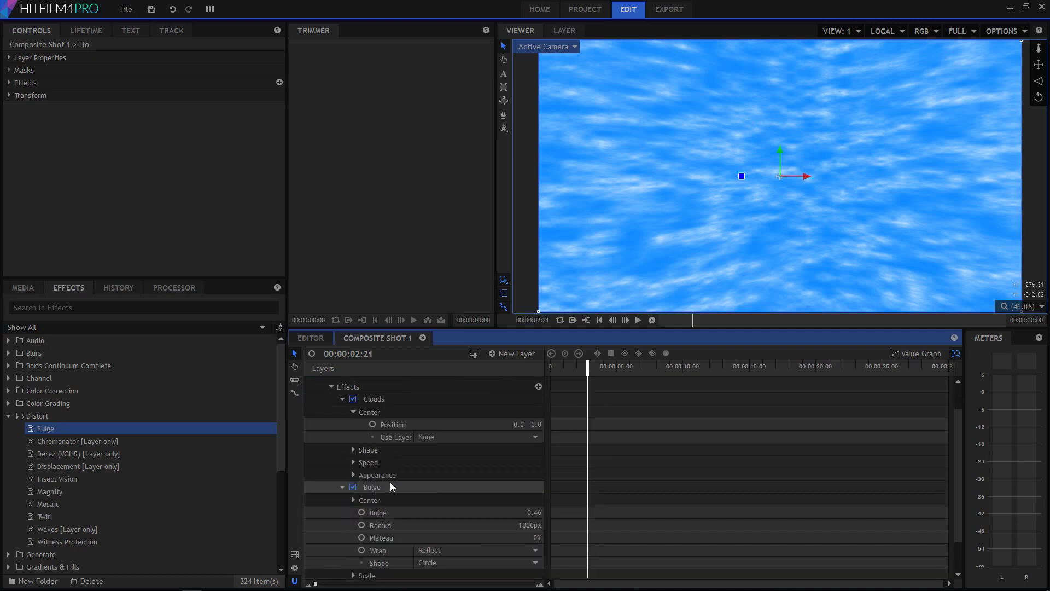
Set the upper plane's Clouds Frequency to 1.84 and Frequency Rel X to 0.72, previewing the motion.
left_click(353, 450)
left_click(390, 464)
left_click_drag(534, 462, 507, 462)
key("space")
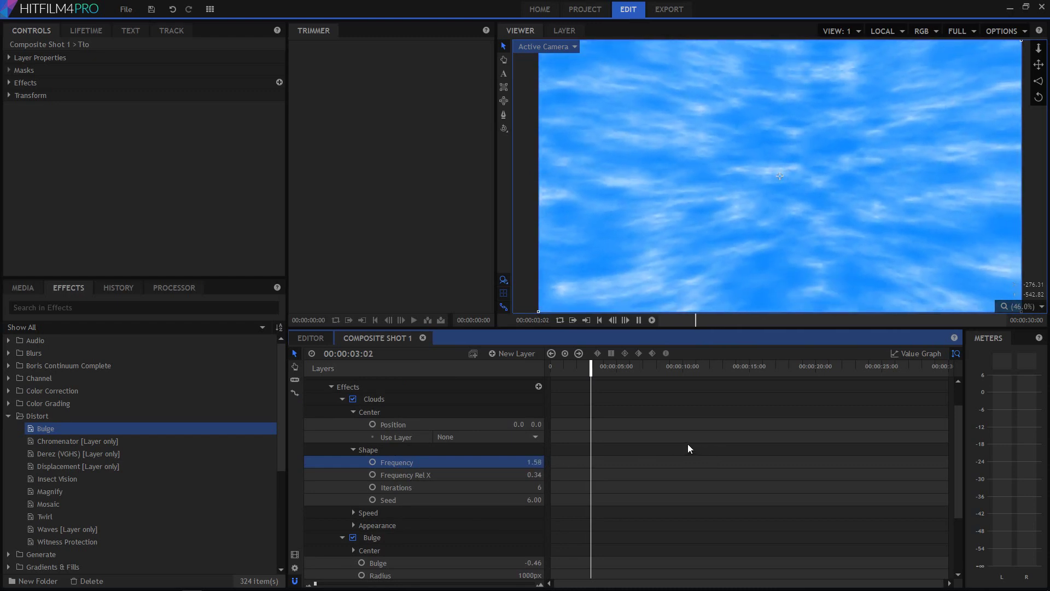
key("space")
left_click_drag(500, 475, 536, 487)
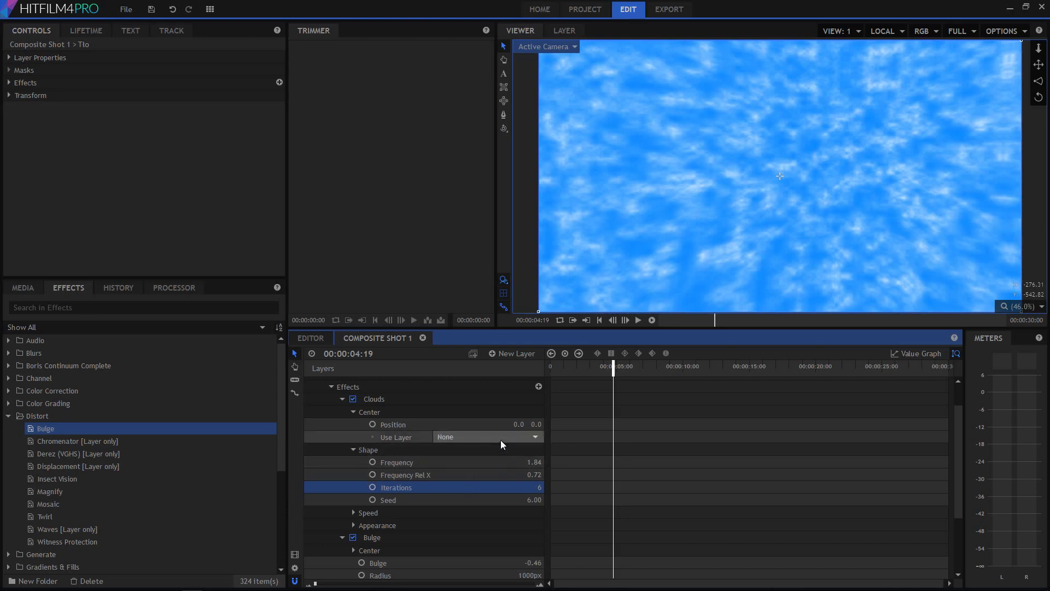
Try the Multiply, Overlay, Color Burn and Add blend modes in the upper plane's Clouds Appearance settings, returning Blend to None.
scroll(398, 480, "down", 1)
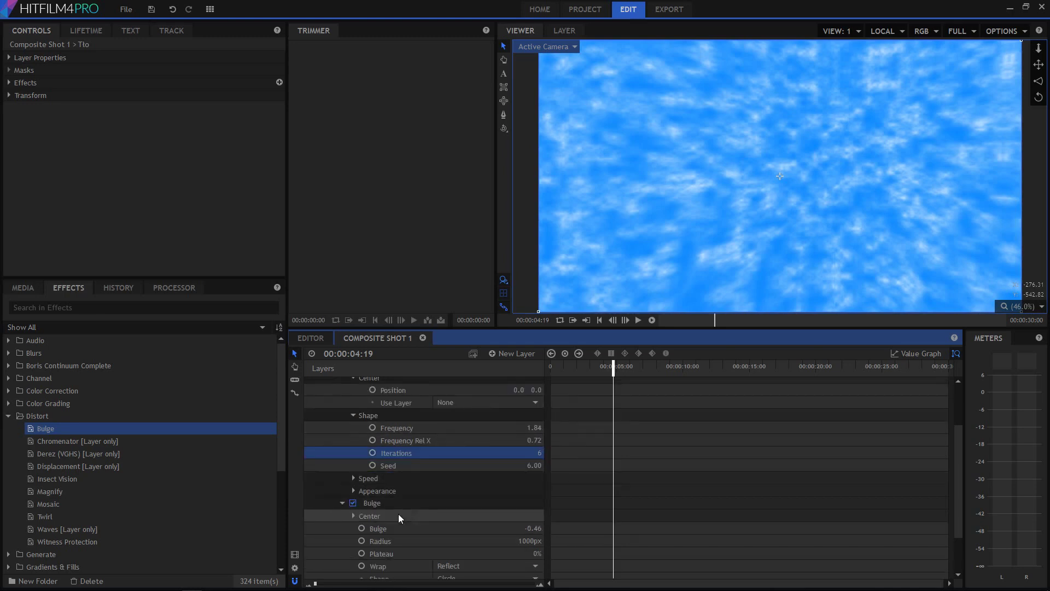
left_click(353, 491)
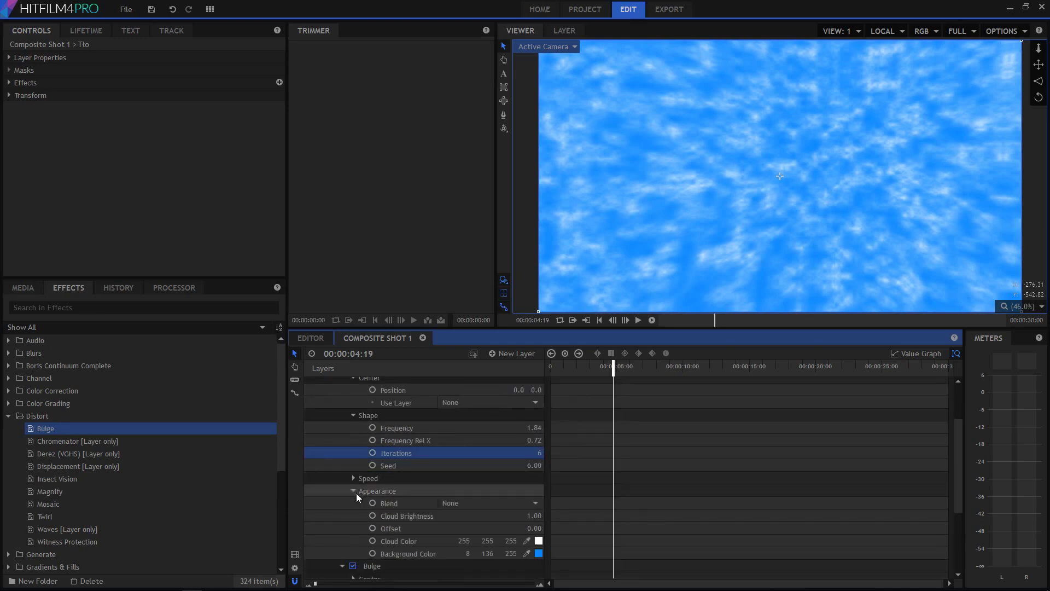
left_click(493, 503)
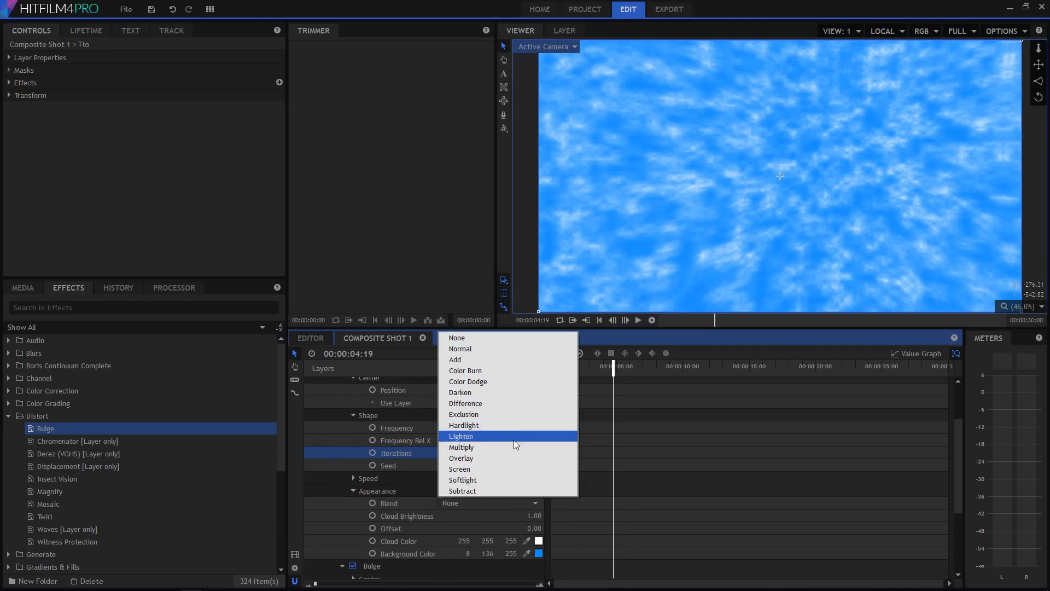
left_click(514, 448)
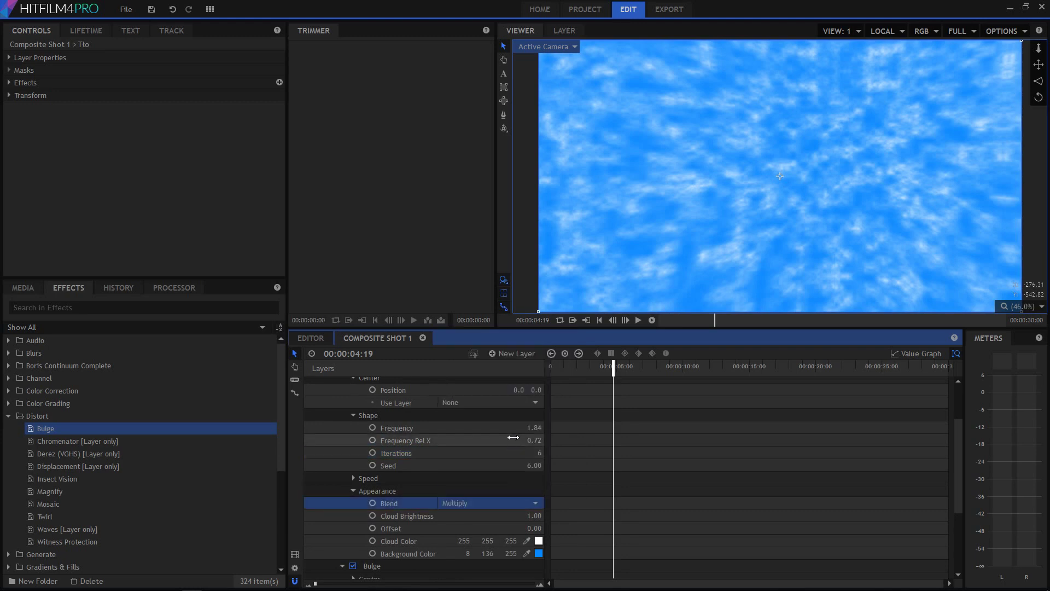
left_click(483, 503)
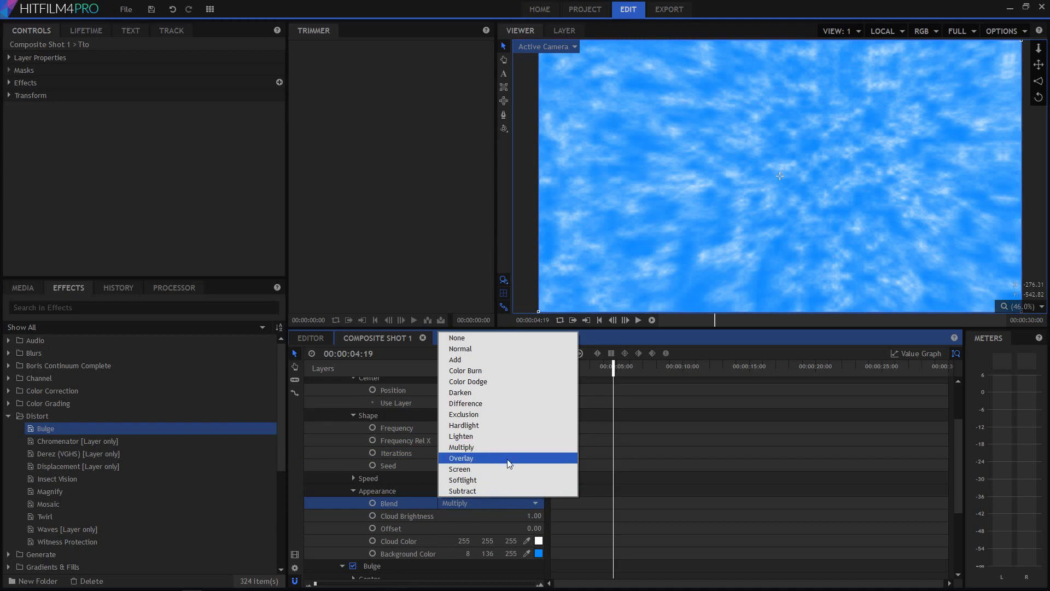
left_click(507, 459)
left_click(474, 503)
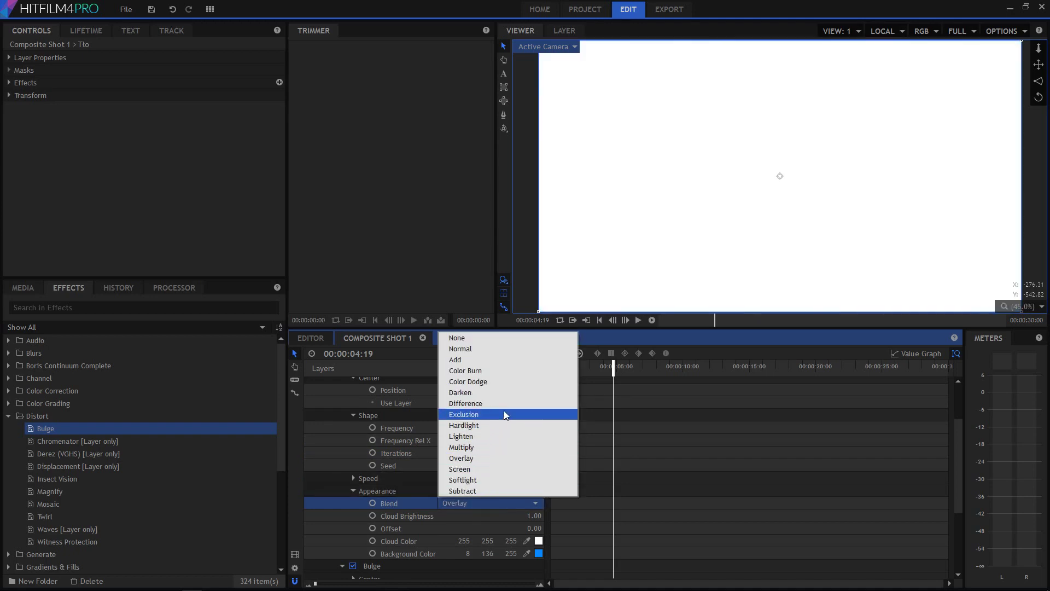
left_click(515, 371)
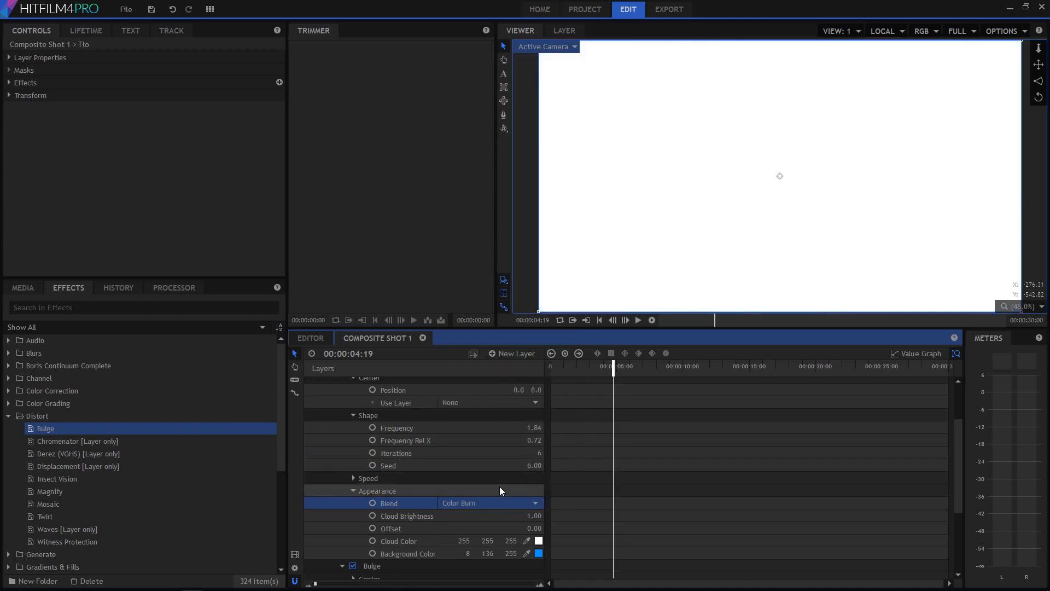
left_click(500, 503)
left_click(524, 360)
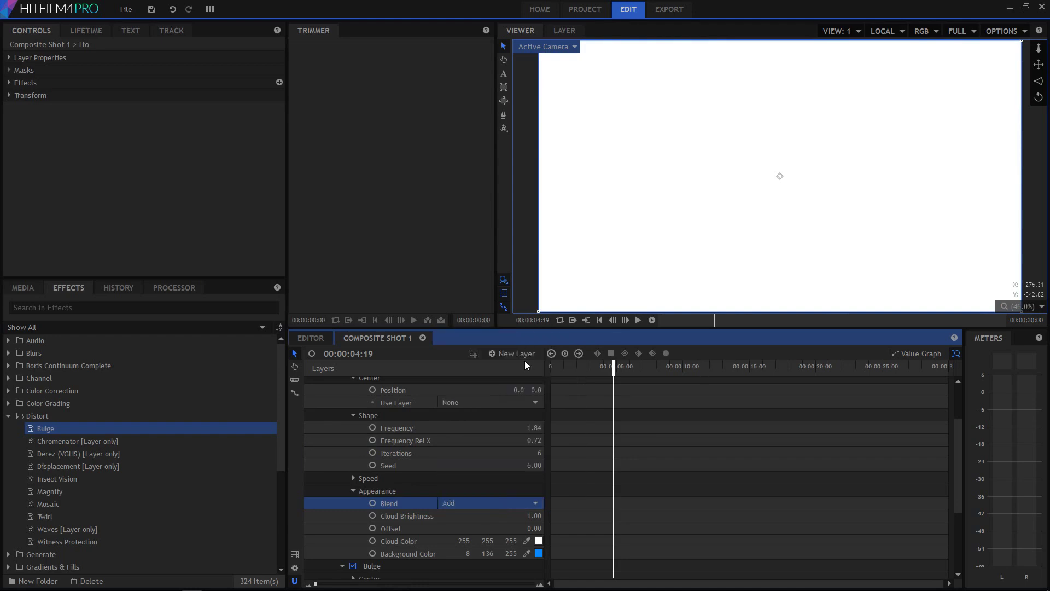
left_click(500, 503)
left_click(506, 339)
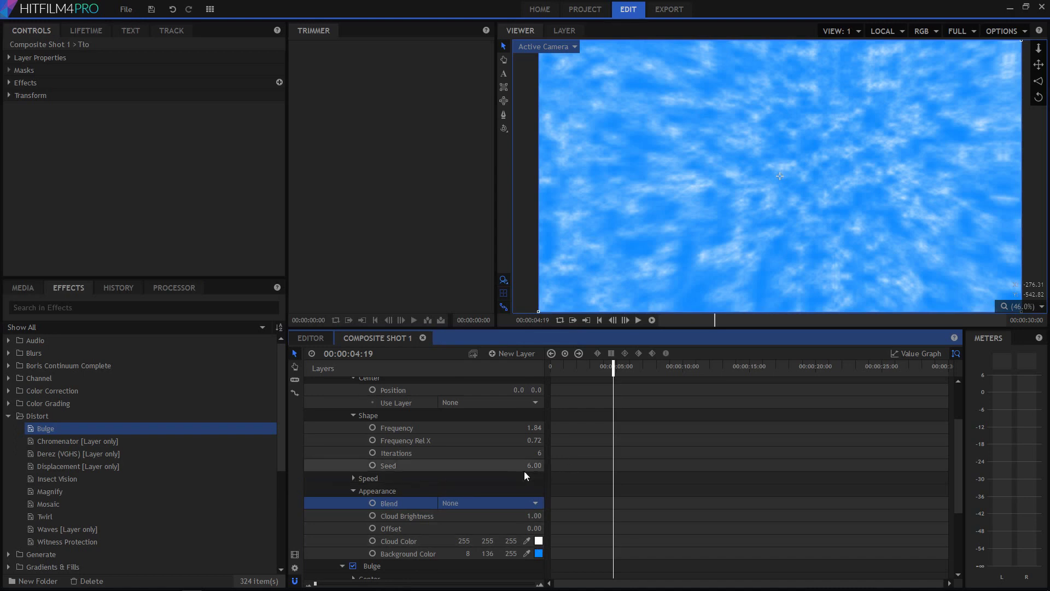
Darken the upper plane's Clouds Background Color to #044a88.
left_click(539, 552)
left_click_drag(656, 223, 657, 248)
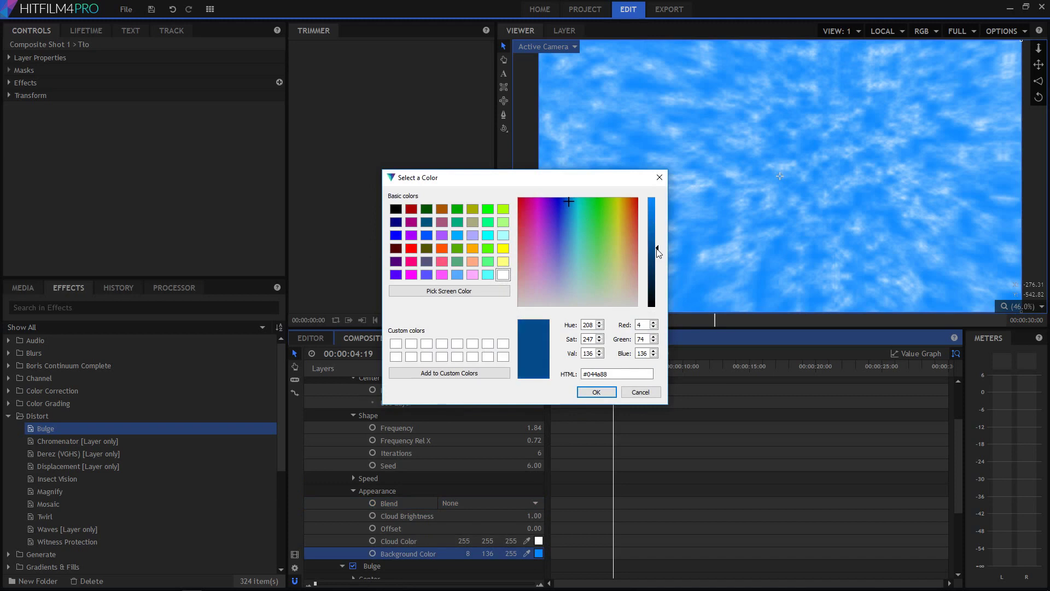
left_click(605, 393)
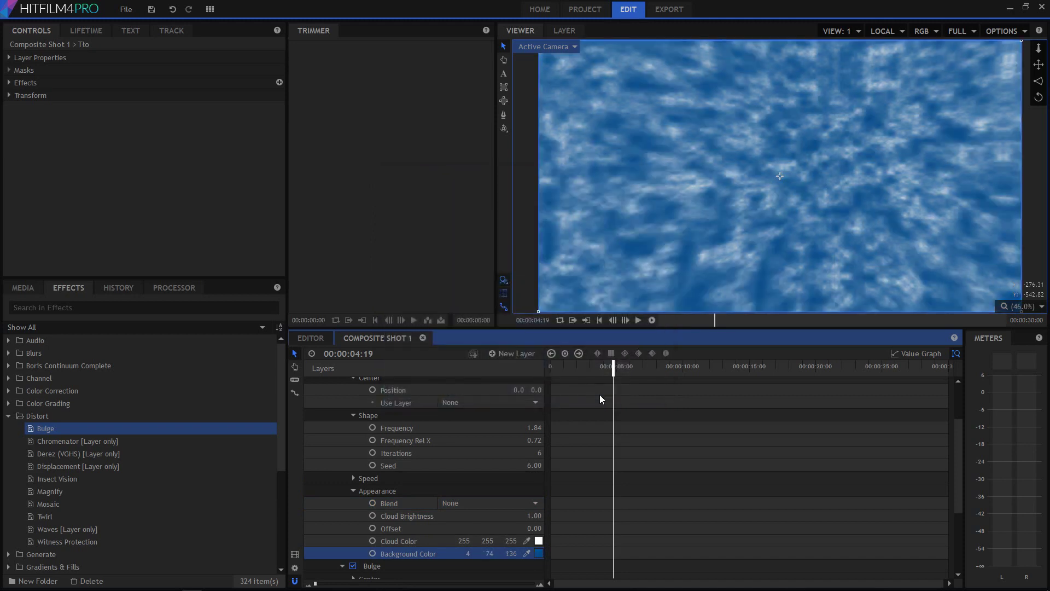
Try the Screen blend mode on the upper plane's Clouds effect and look through the layer's remaining effect settings.
left_click(519, 502)
left_click(520, 470)
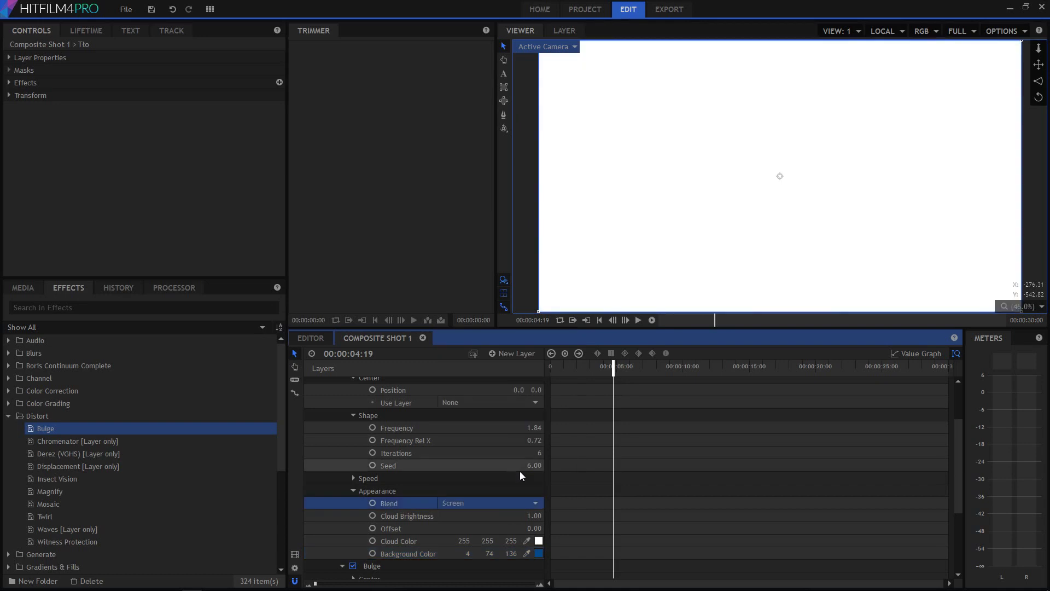
scroll(503, 466, "down", 3)
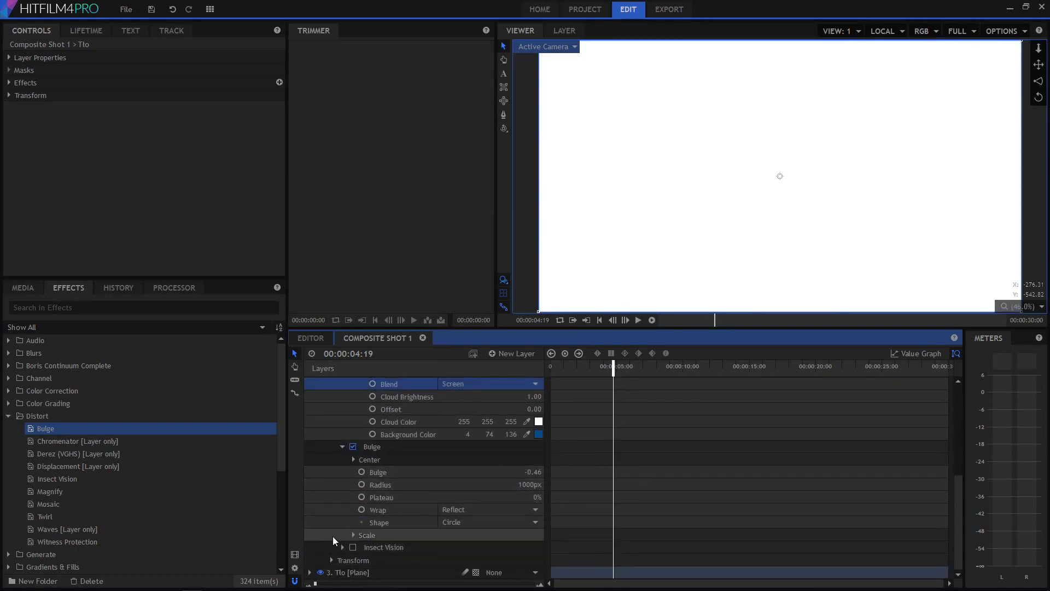
scroll(334, 535, "up", 3)
scroll(381, 517, "up", 1)
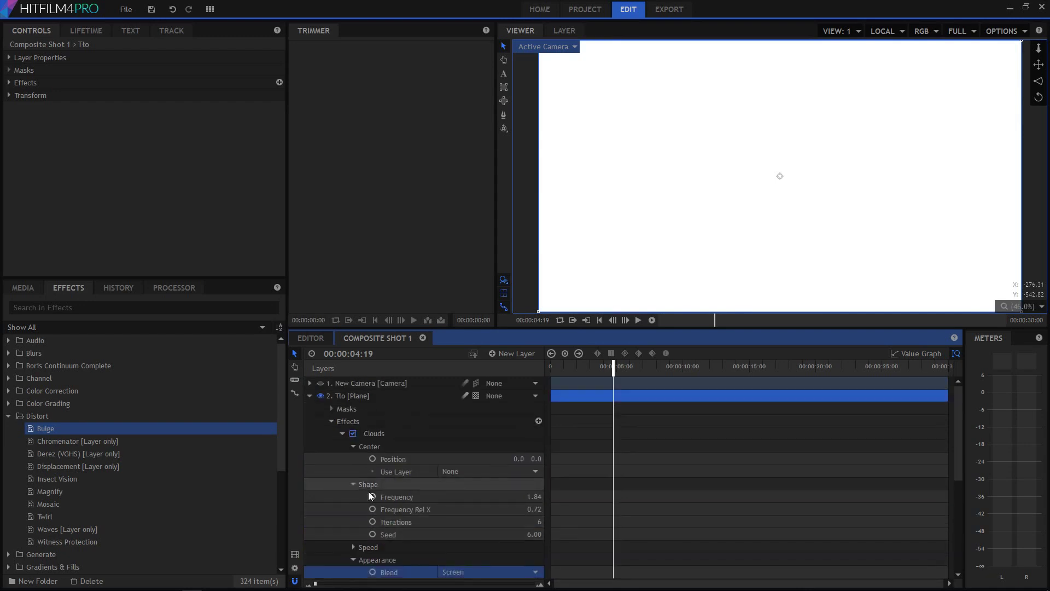
scroll(329, 428, "down", 4)
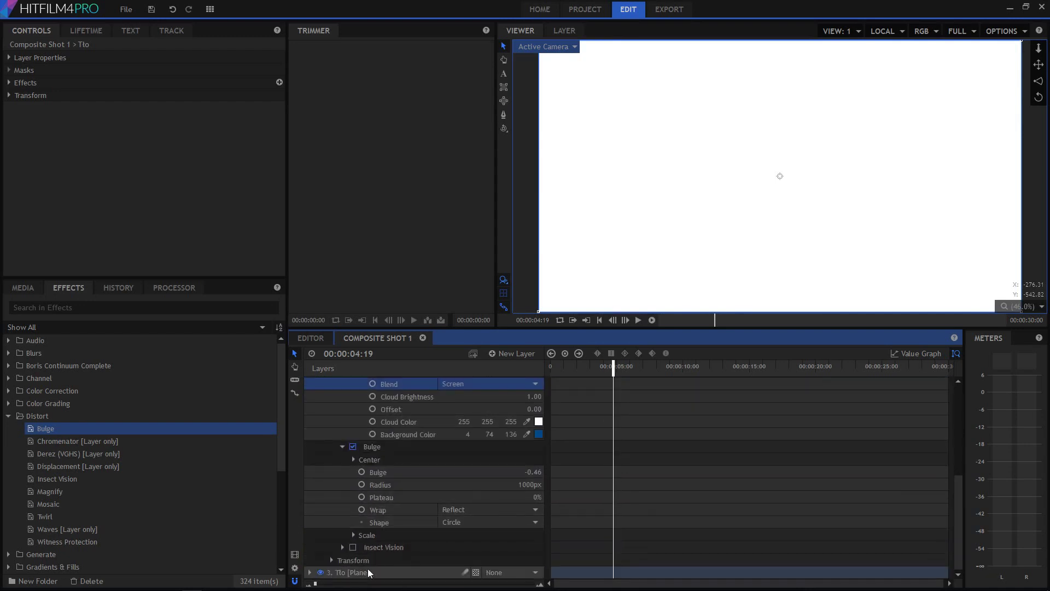
scroll(504, 491, "up", 1)
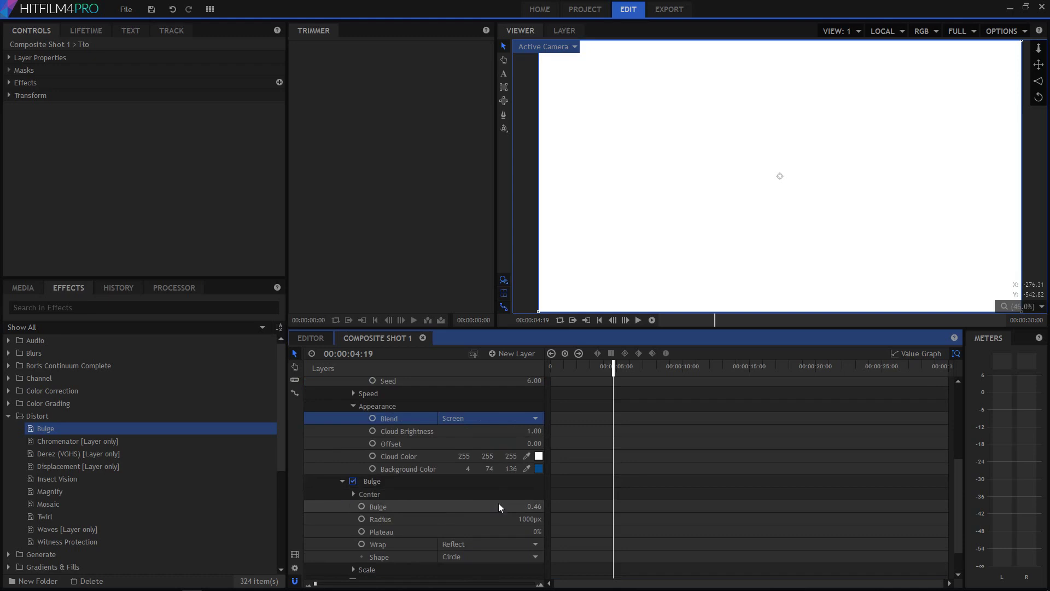
scroll(495, 507, "up", 2)
Try the Subtract, Softlight and Normal blend modes on the upper plane's Clouds effect, returning Blend to None.
left_click(516, 488)
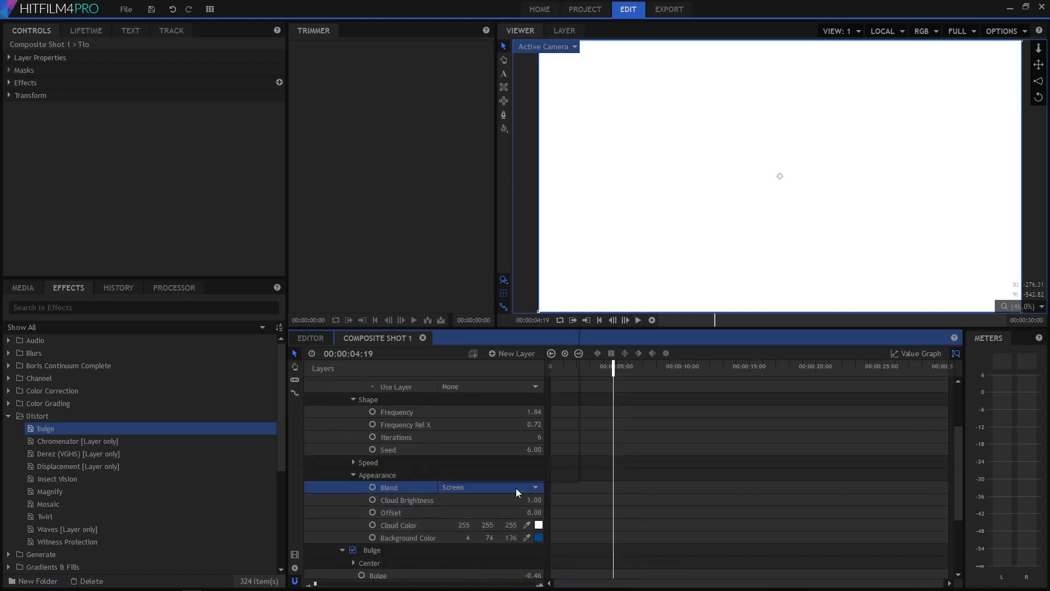
left_click(517, 474)
left_click(507, 488)
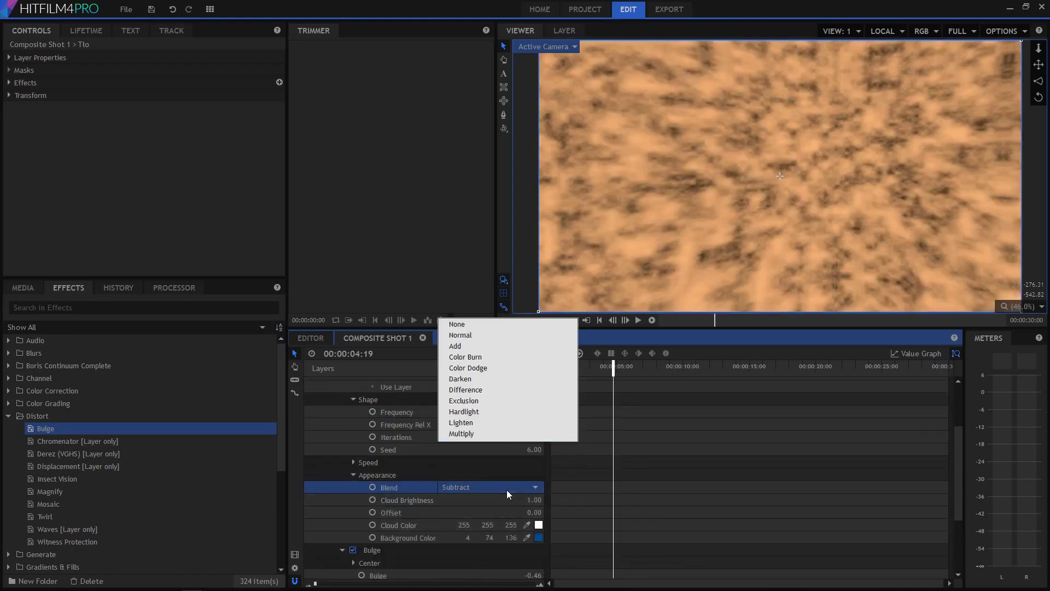
left_click(506, 466)
left_click(496, 487)
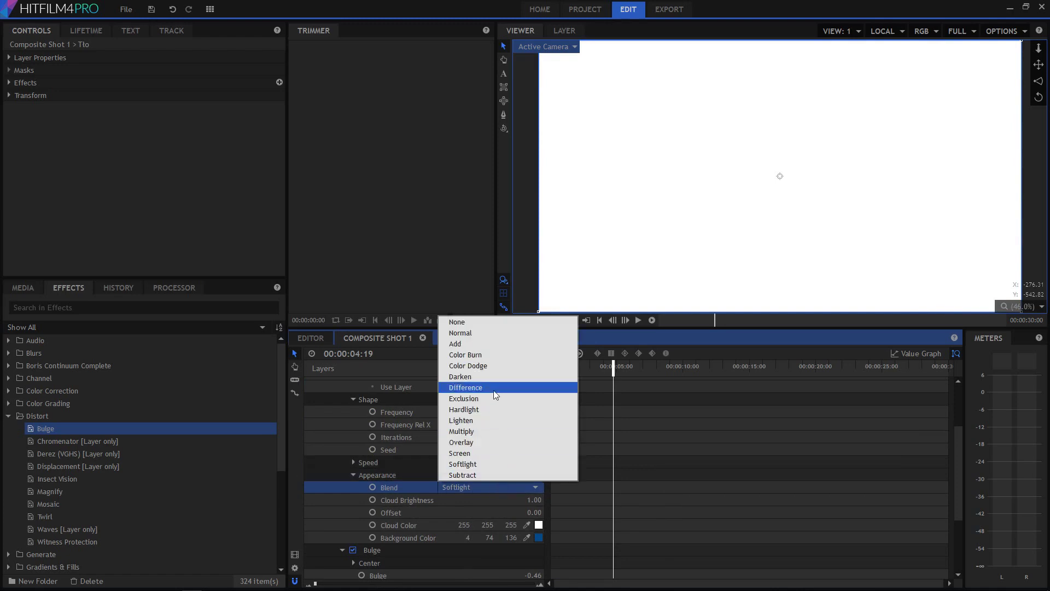
left_click(511, 332)
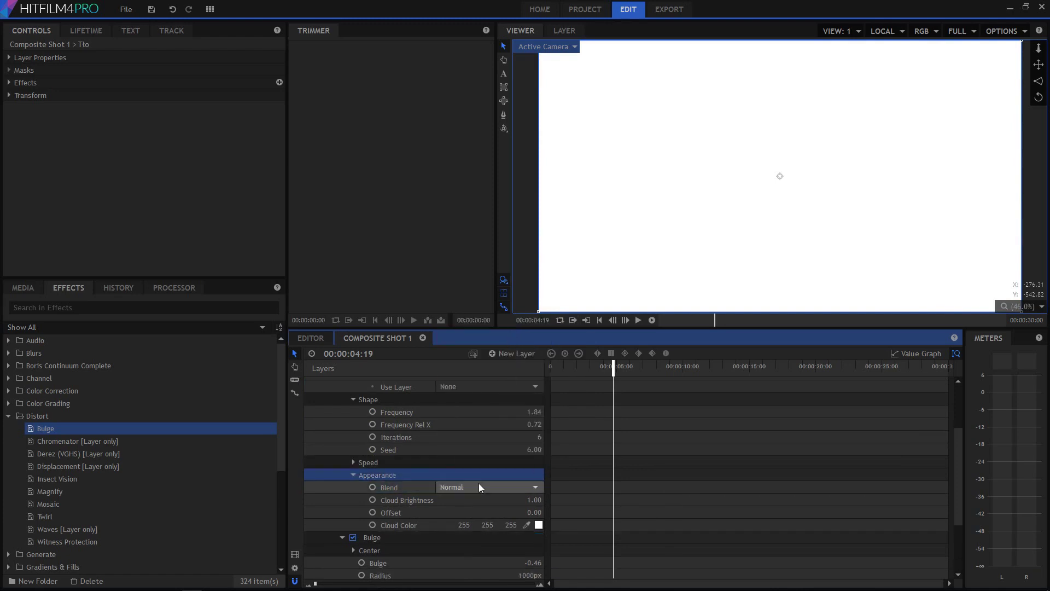
left_click(480, 486)
left_click(491, 318)
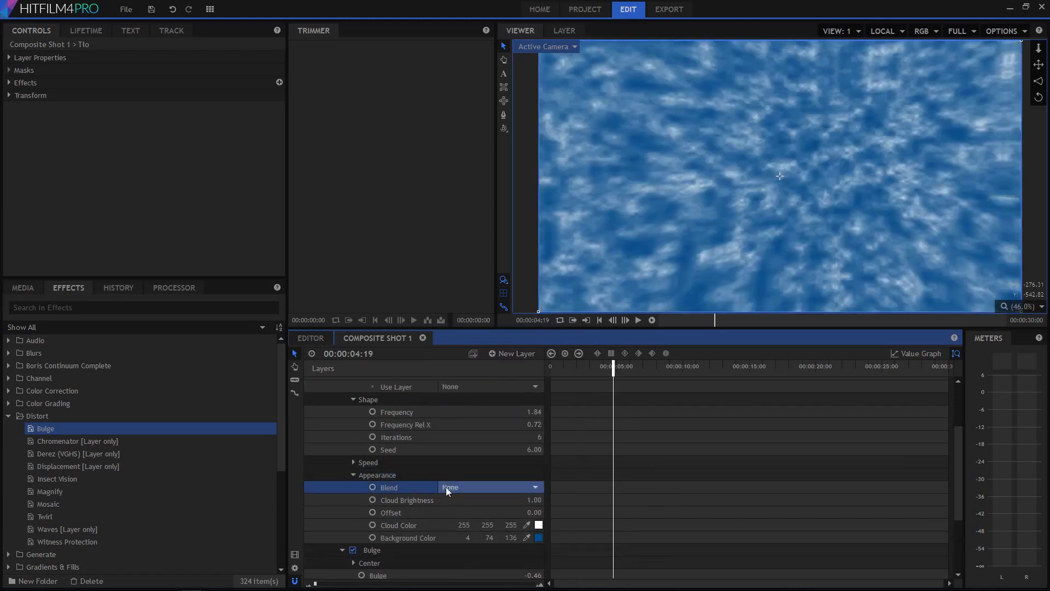
Collapse the upper plane's Effects, set its Transform Opacity to 50%, and preview the mixed clouds.
scroll(432, 476, "up", 3)
left_click(352, 431)
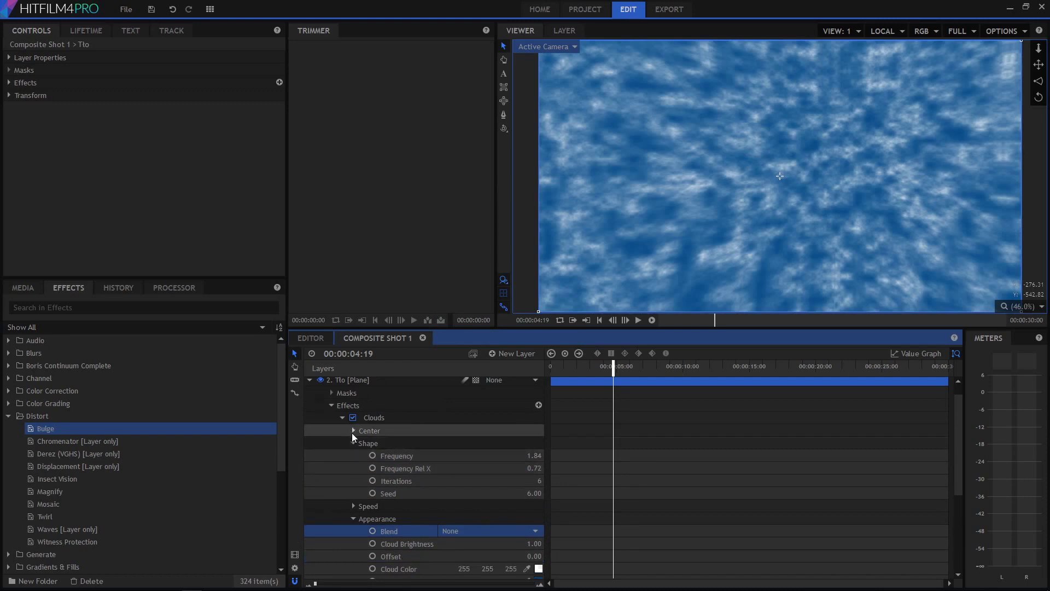
left_click(332, 405)
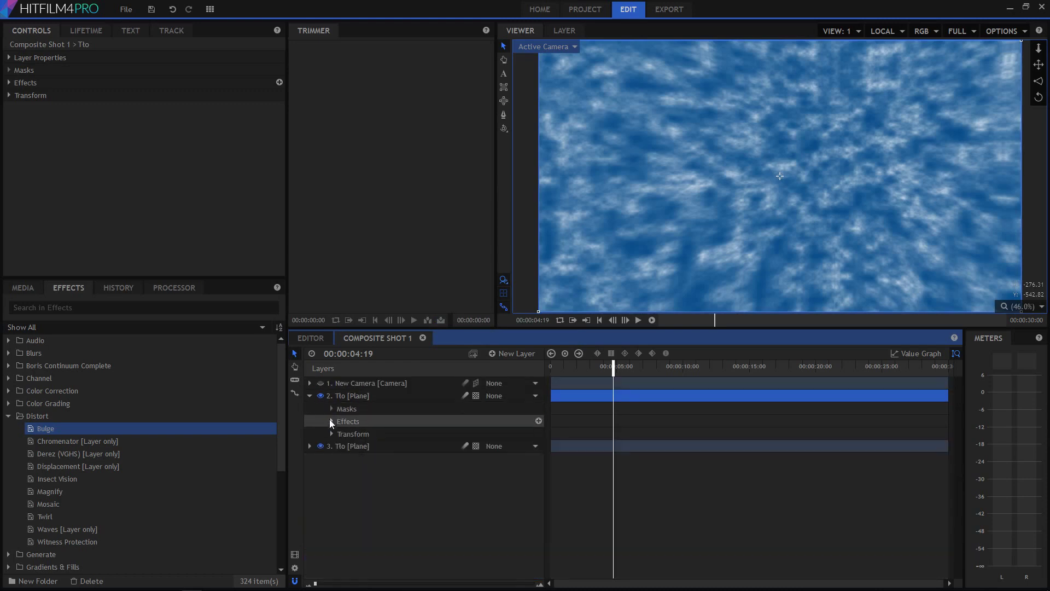
left_click(331, 433)
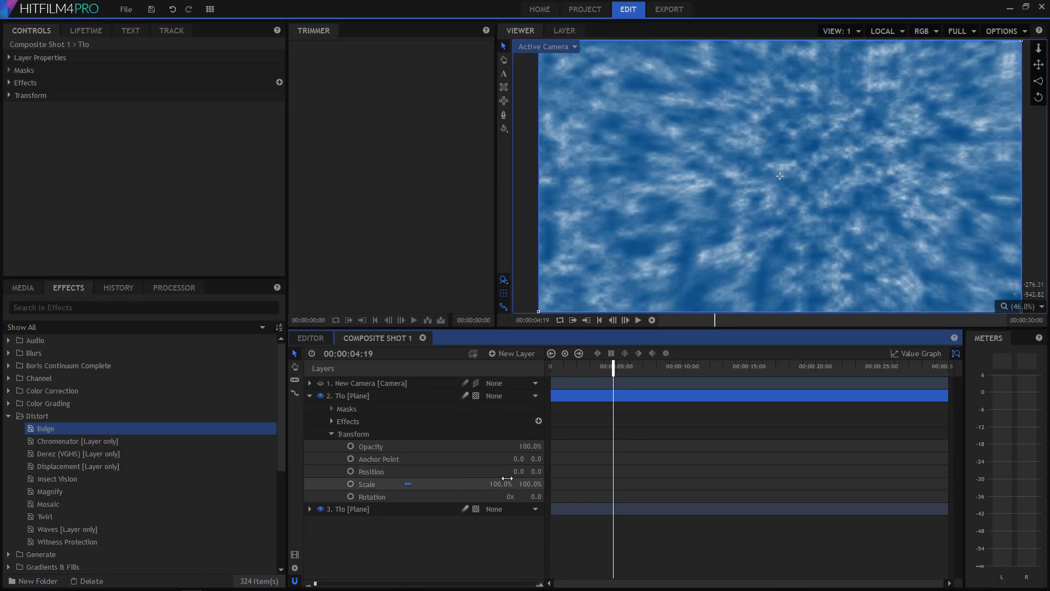
left_click_drag(531, 446, 502, 446)
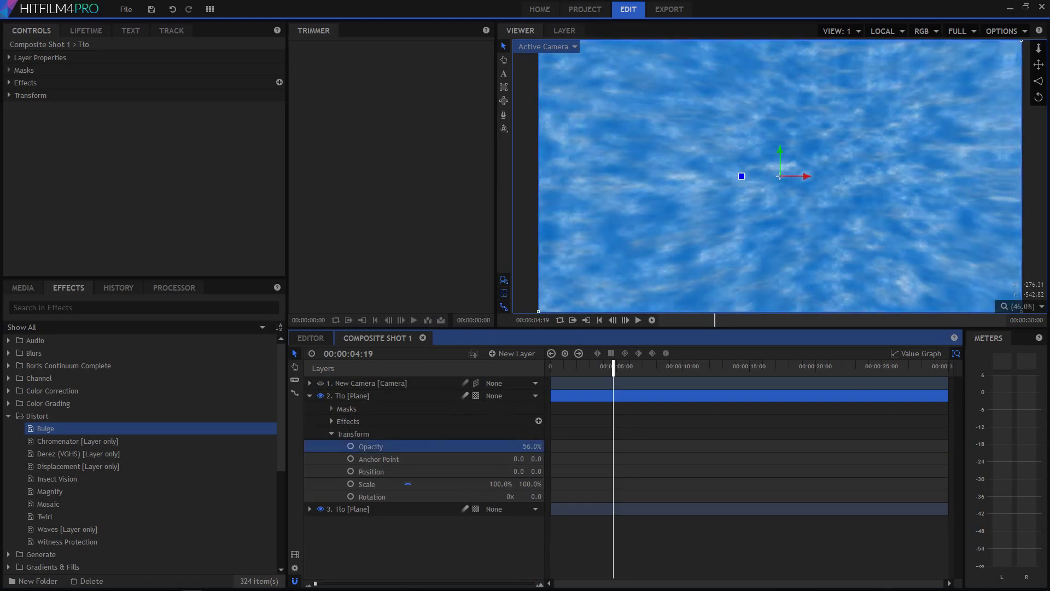
left_click_drag(502, 446, 508, 446)
key("space")
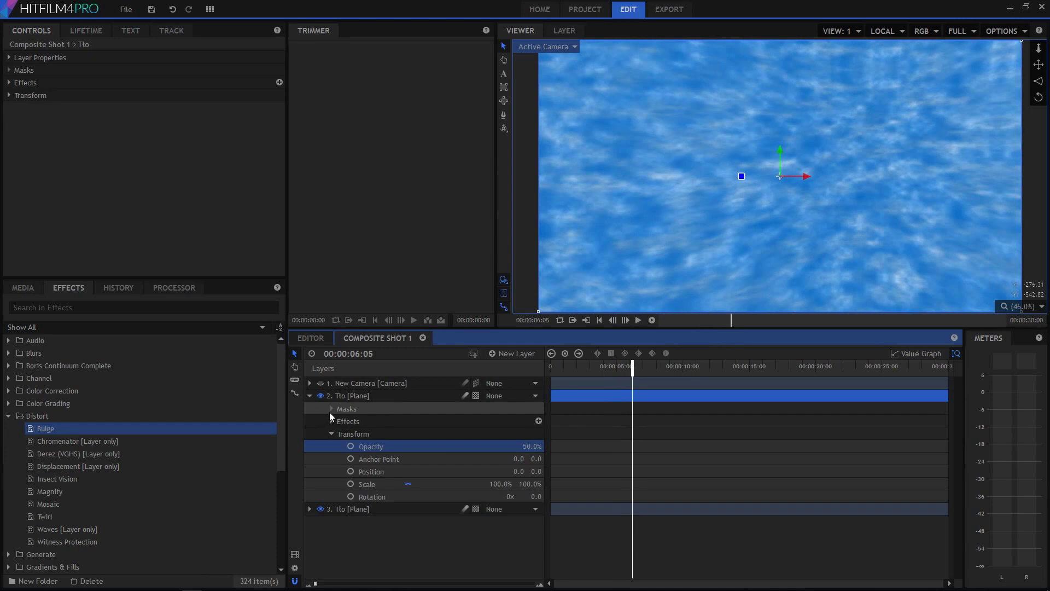
Disable the Bulge effect on the upper Tlo plane and preview the cloud motion.
left_click(348, 394)
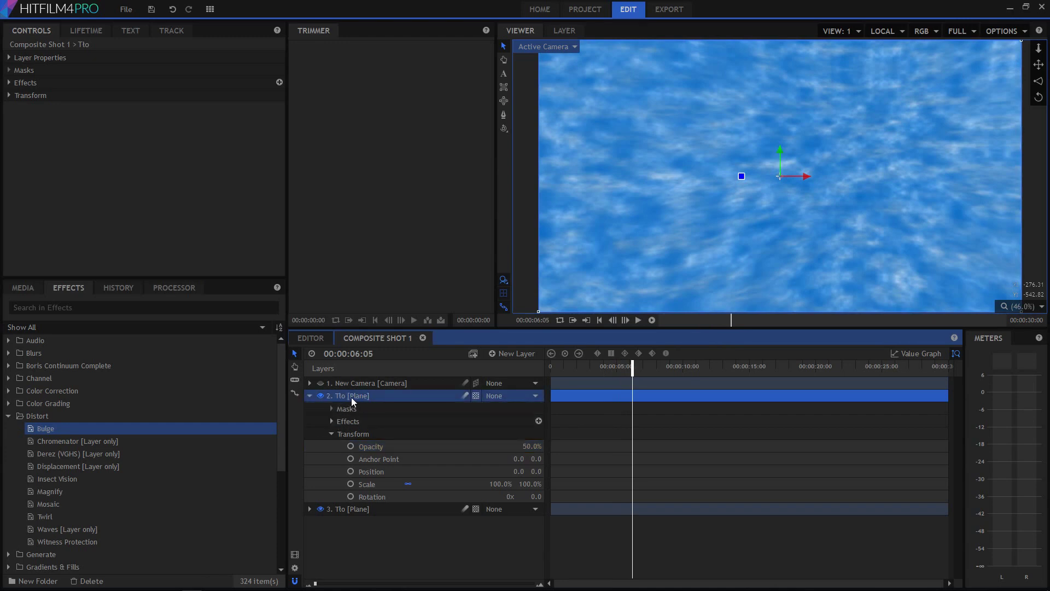
left_click(332, 421)
scroll(377, 495, "down", 2)
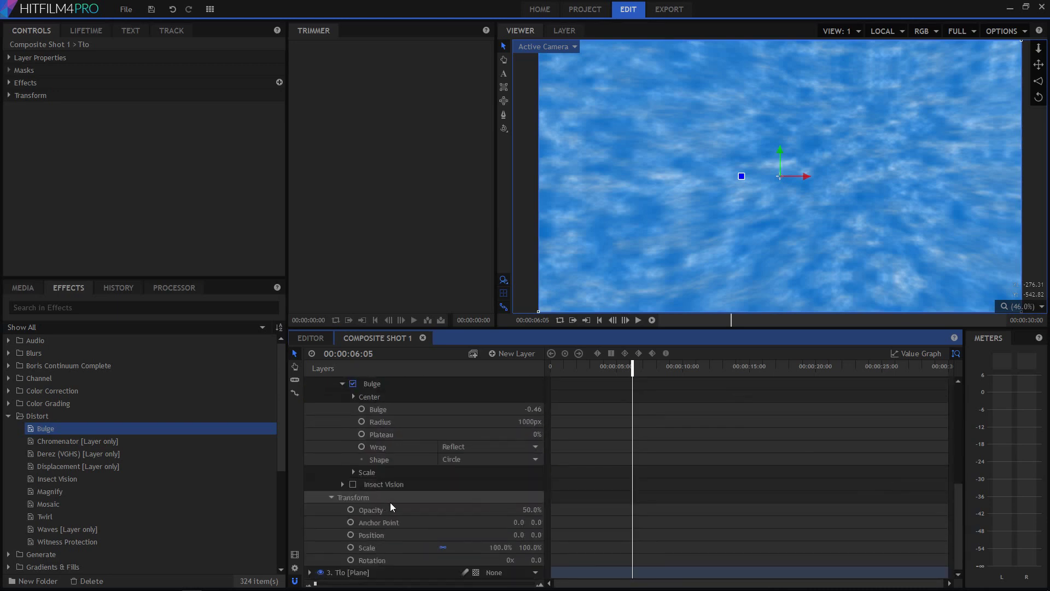
left_click(353, 383)
key("space")
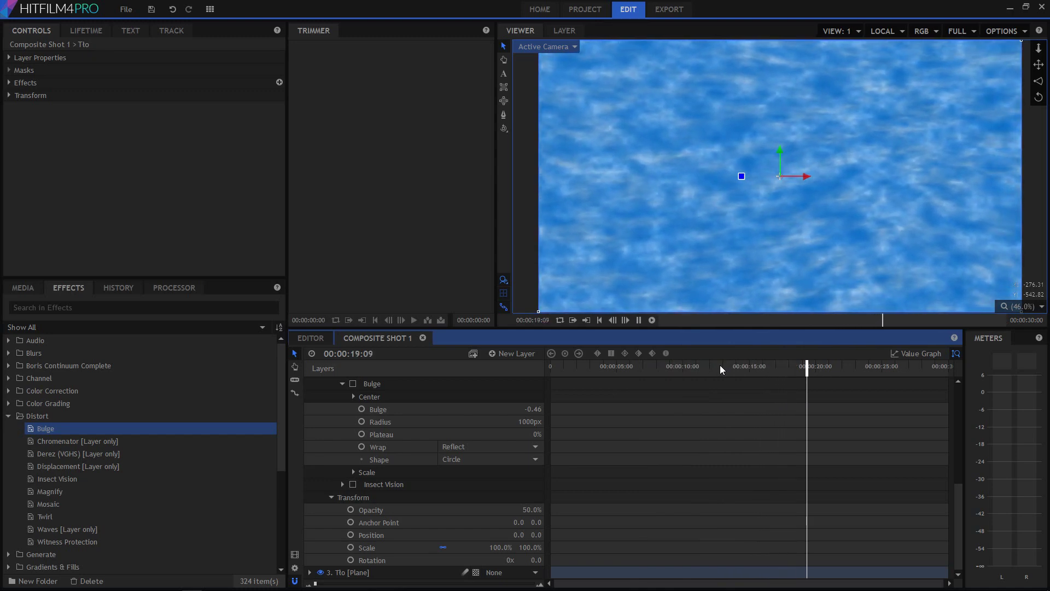
key("space")
Lower the viewer's preview quality to Half.
scroll(419, 455, "up", 3)
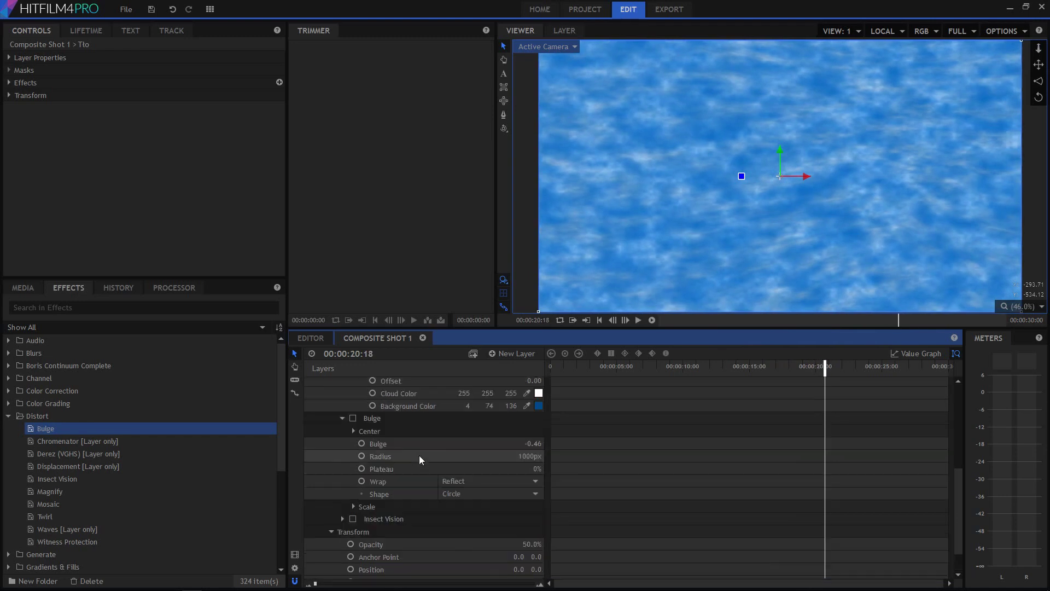
scroll(366, 435, "up", 5)
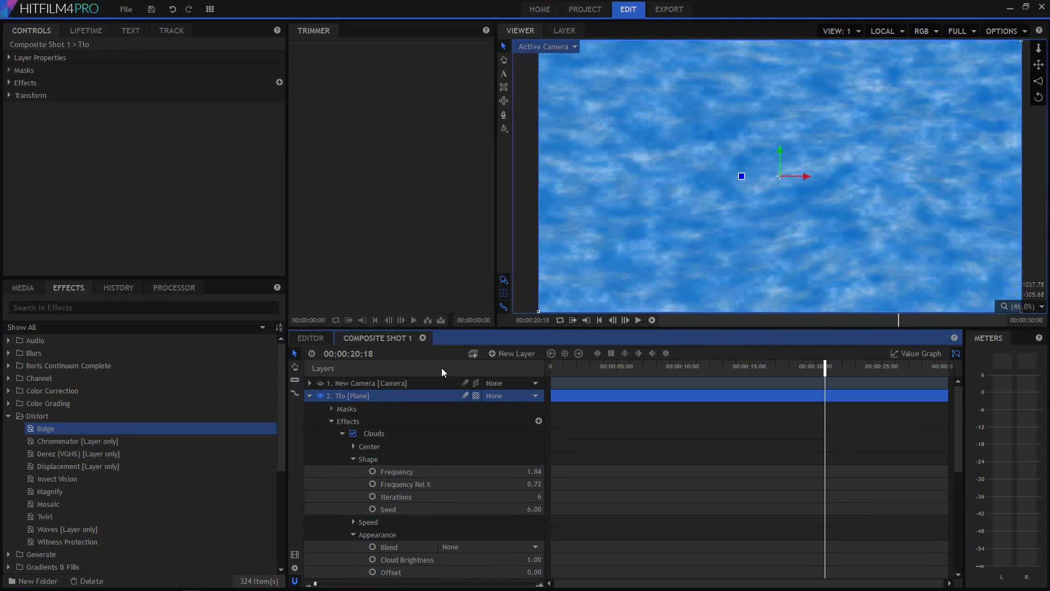
left_click(961, 33)
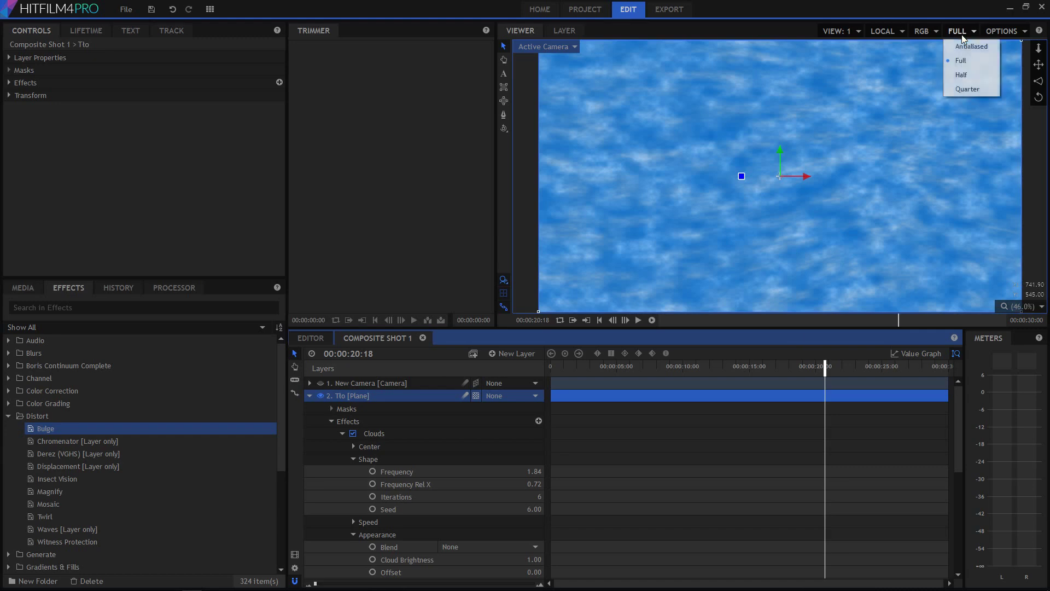
left_click(967, 75)
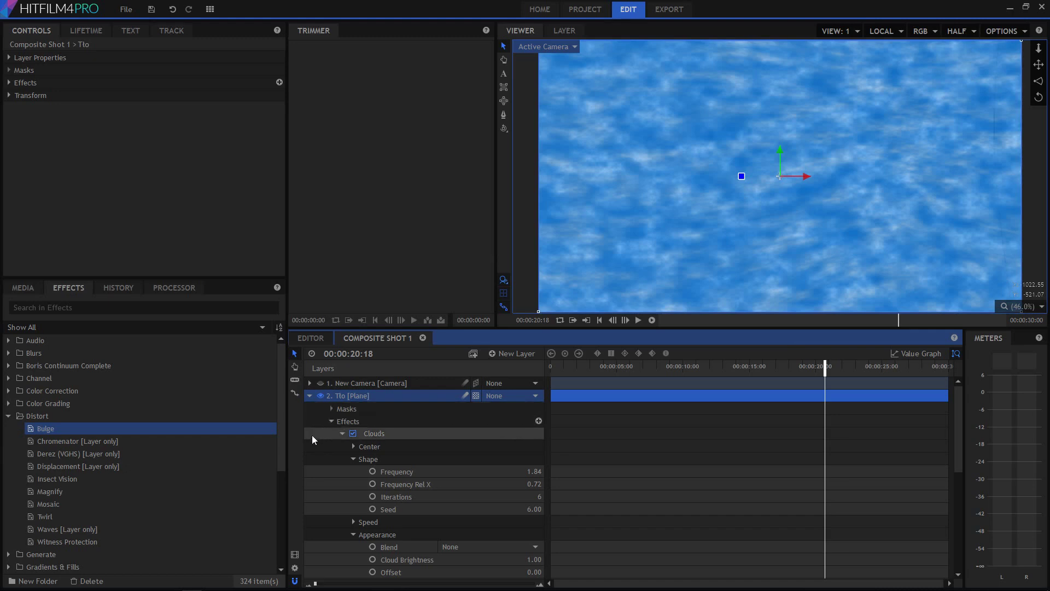
Paste a copy of the upper Tlo plane into the composite and place it directly beneath the camera layer.
left_click(311, 396)
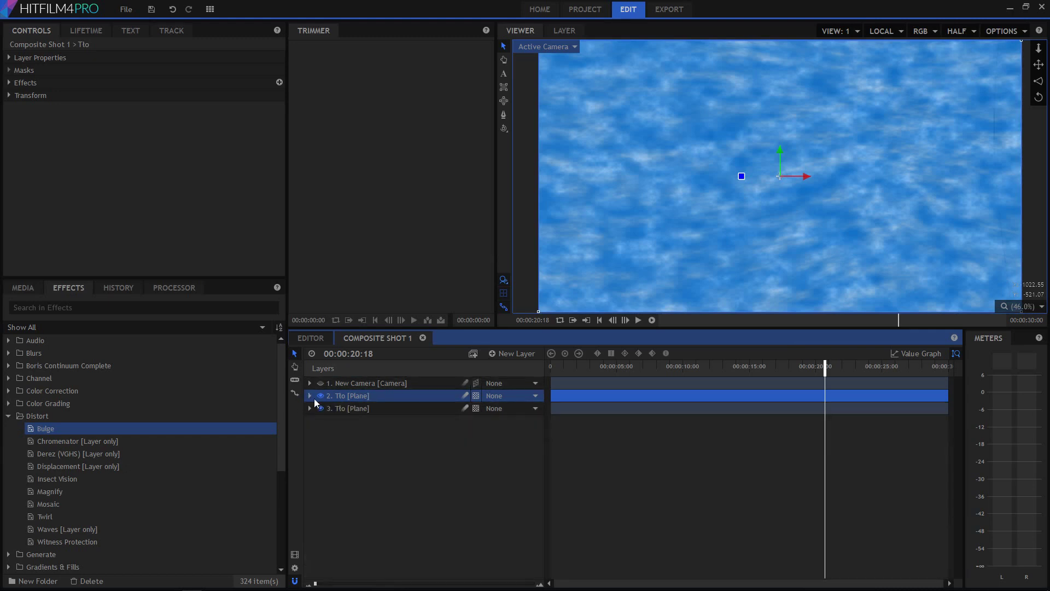
right_click(338, 400)
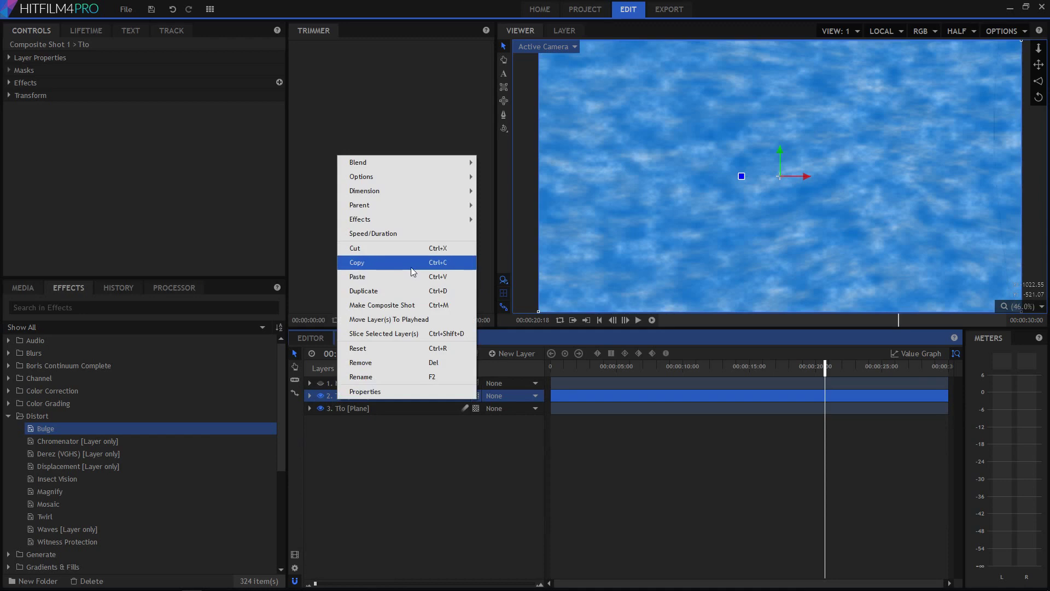
left_click(411, 267)
right_click(428, 446)
left_click(470, 466)
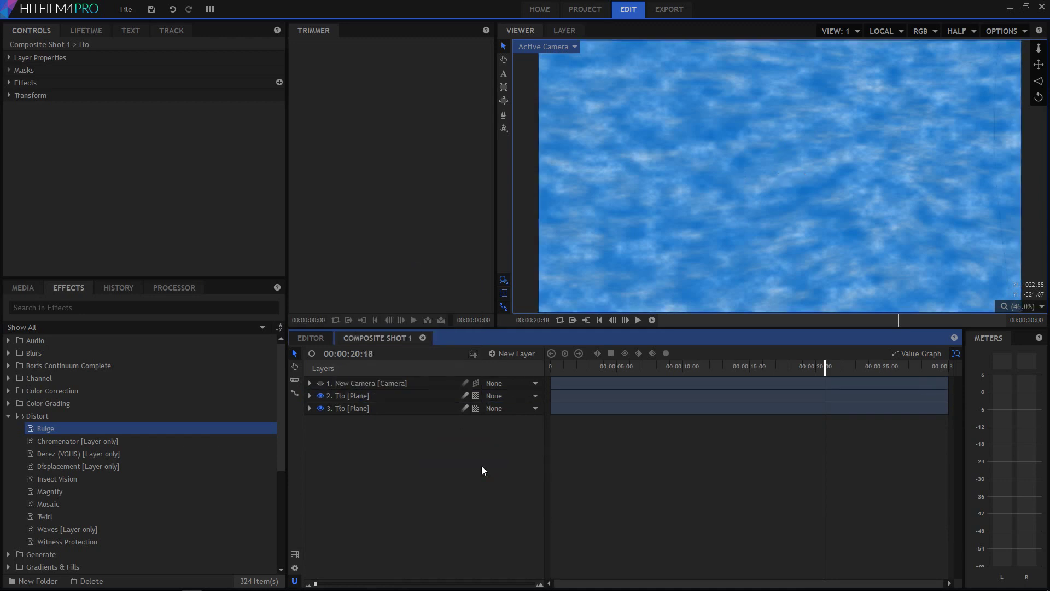
left_click_drag(363, 388, 369, 408)
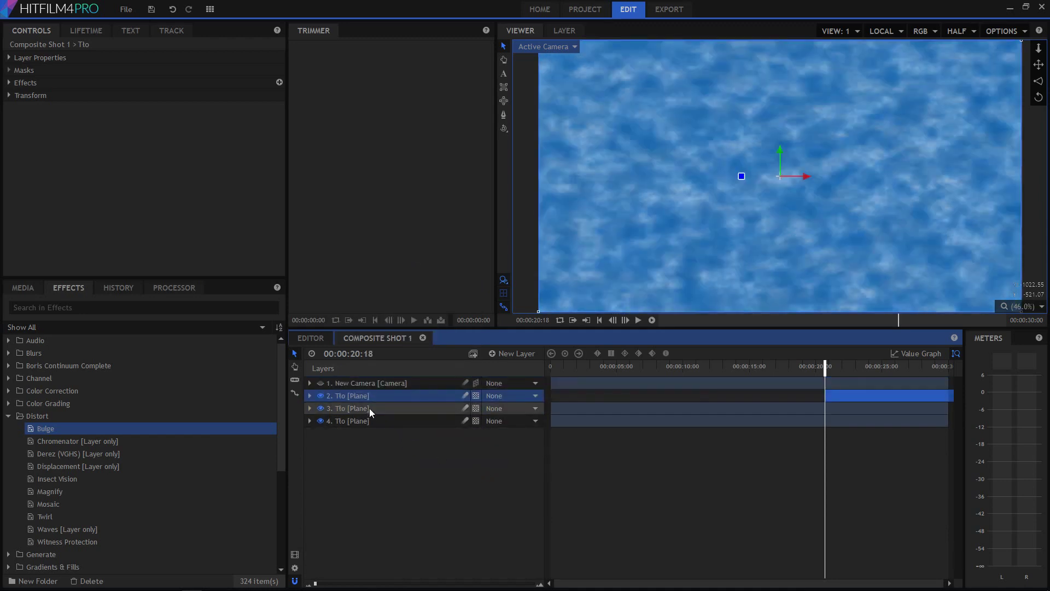
Brighten the new plane's Clouds Background Color to RGB 6, 121, 222.
left_click(309, 396)
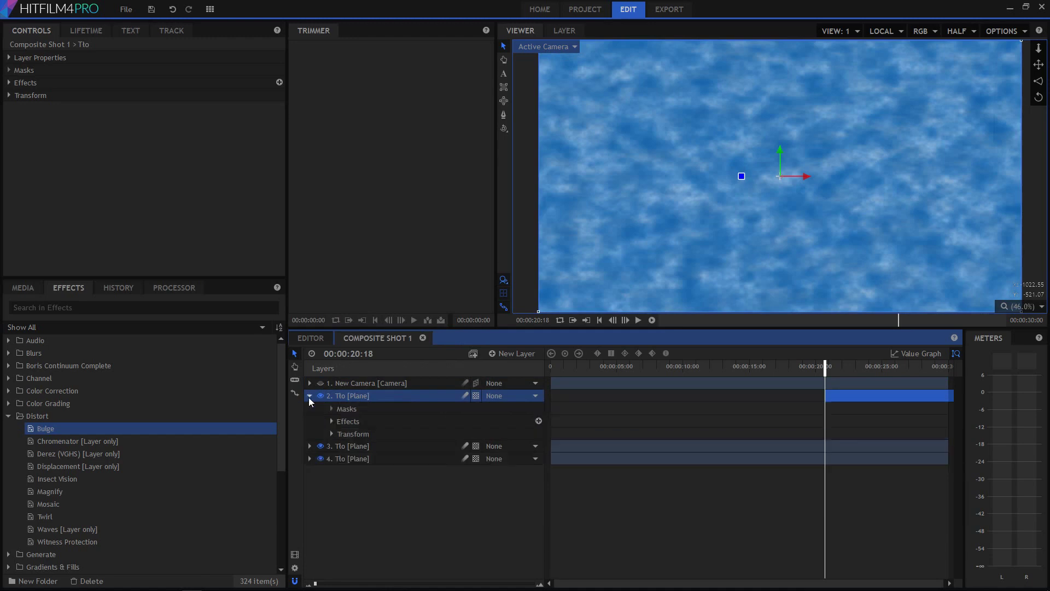
left_click(331, 422)
left_click(341, 433)
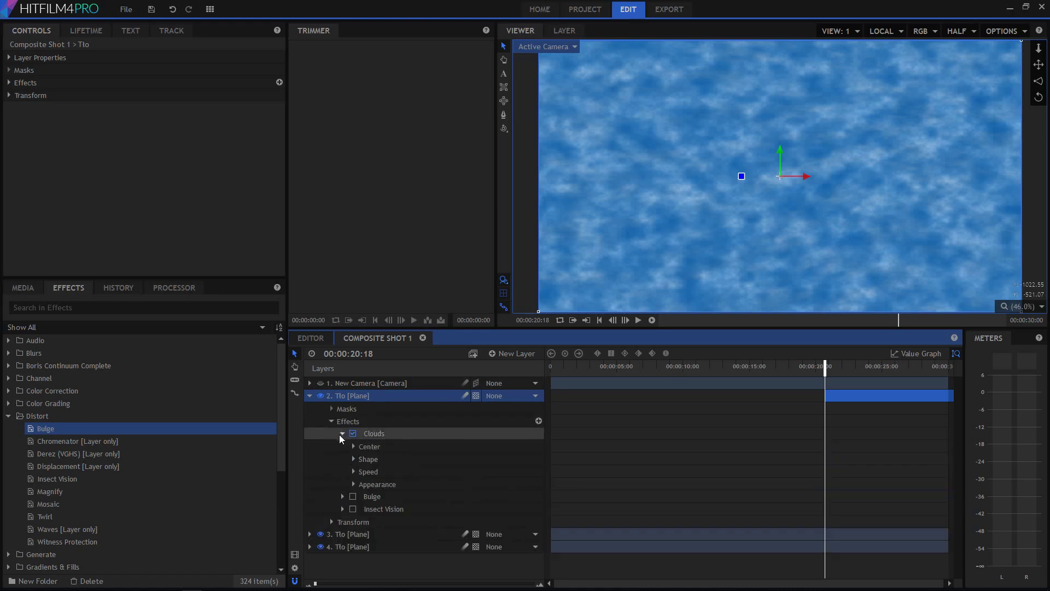
left_click(353, 484)
left_click(538, 546)
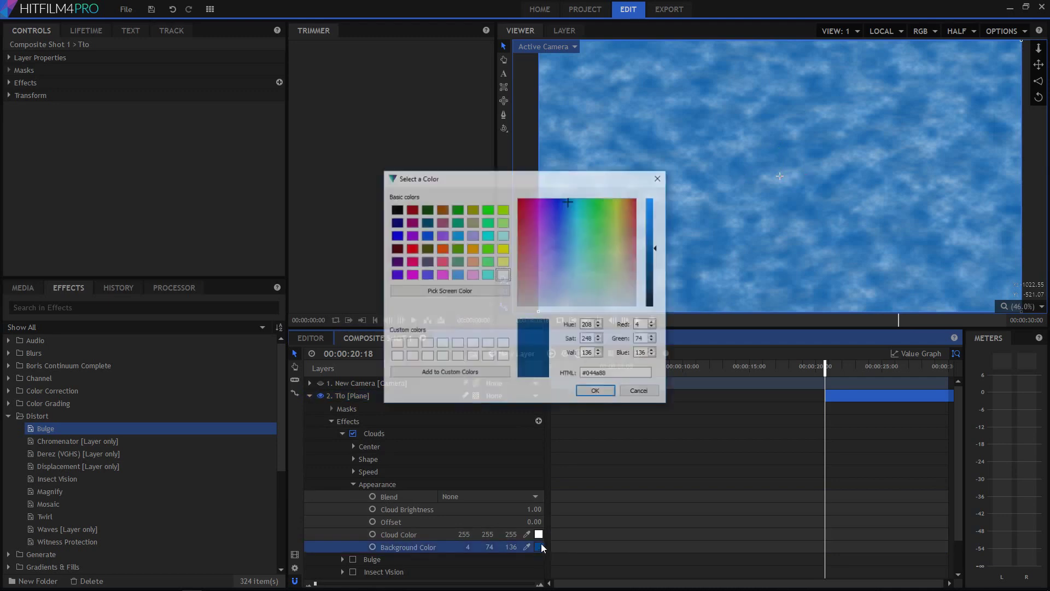
left_click_drag(651, 226, 662, 211)
left_click(596, 391)
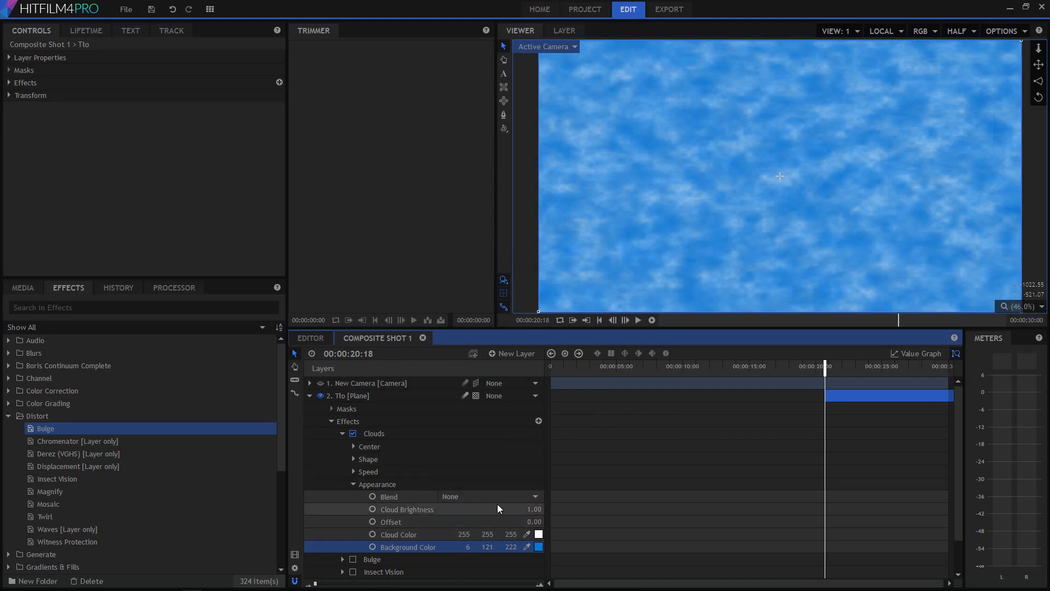
Set the new plane's Clouds Frequency to 0.15 and its Appearance Offset to 0.23.
left_click(353, 458)
left_click_drag(534, 471, 468, 471)
scroll(481, 498, "down", 3)
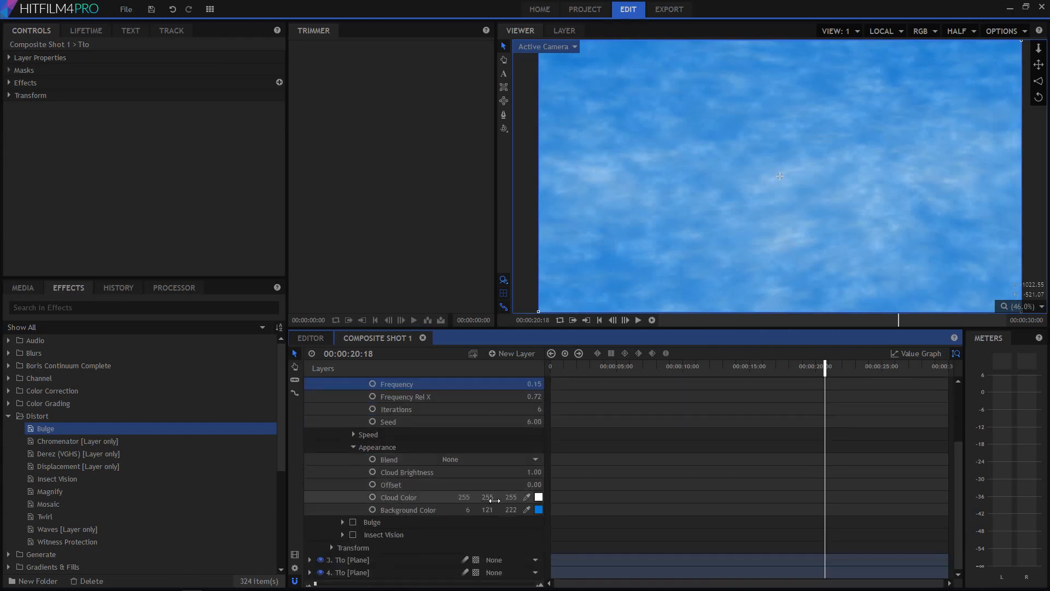
scroll(489, 500, "up", 1)
left_click_drag(529, 518, 542, 519)
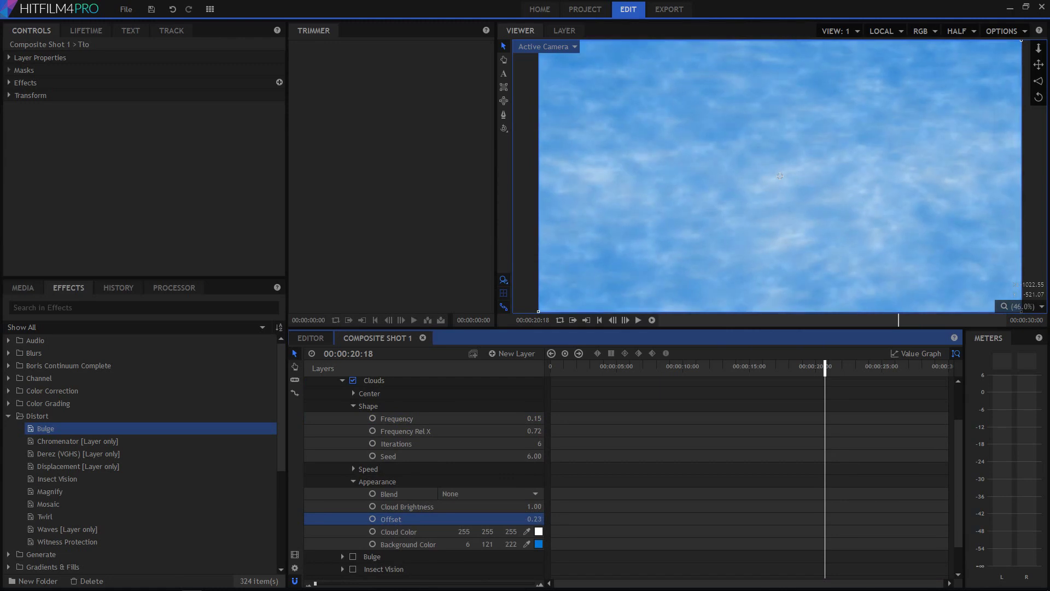
scroll(361, 424, "up", 2)
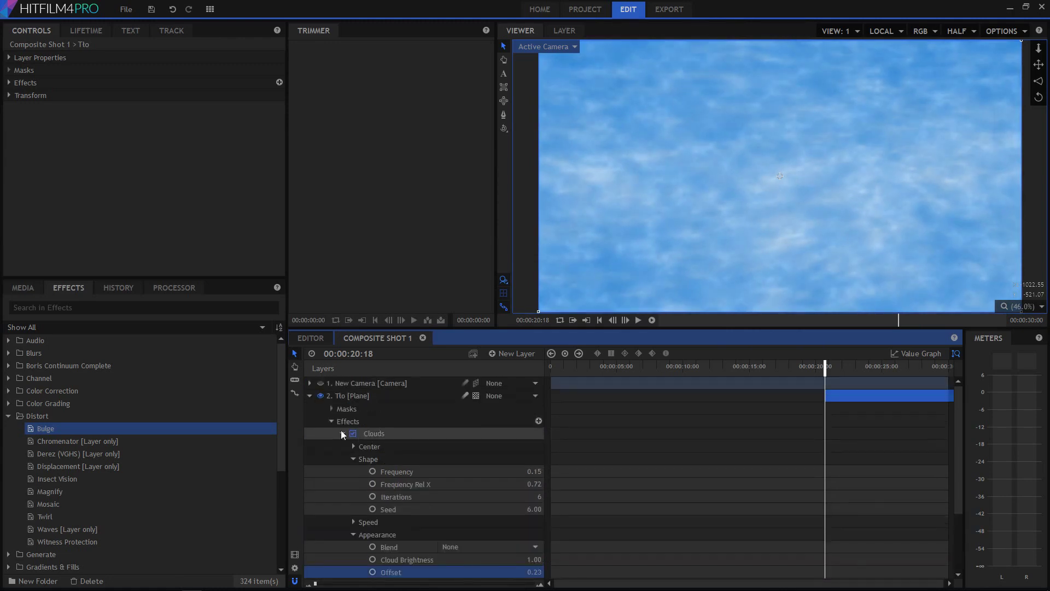
Set the new plane's Transform Opacity to 19% and preview the result.
left_click(309, 396)
left_click(310, 397)
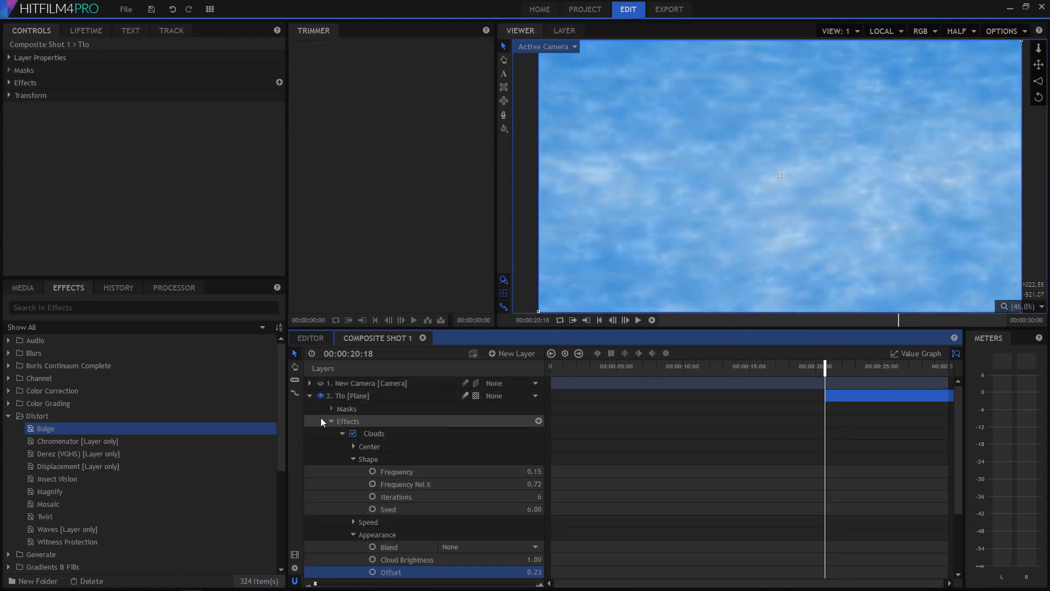
left_click(332, 422)
left_click(331, 434)
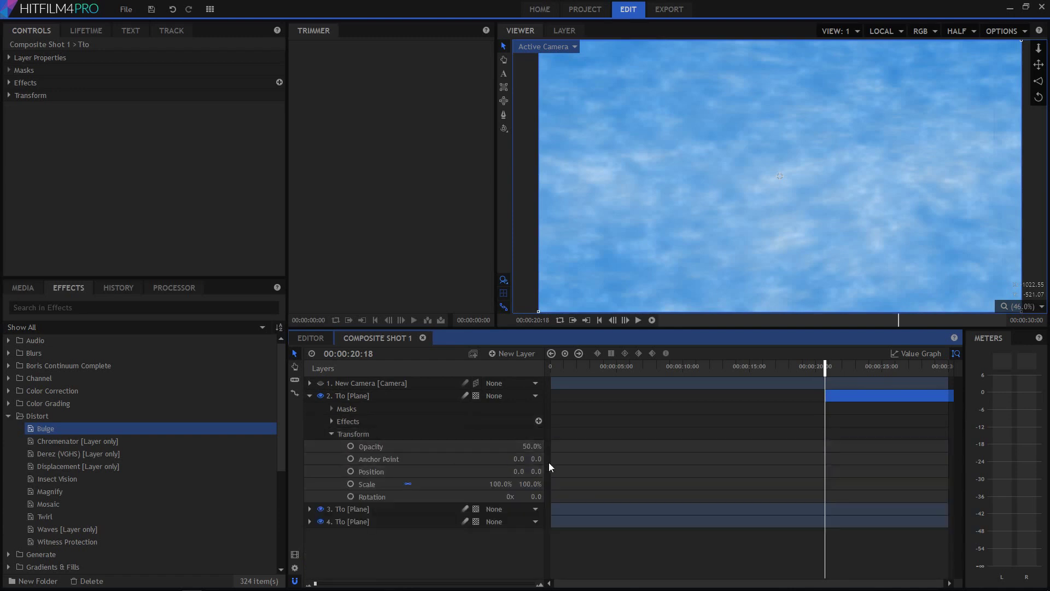
left_click_drag(533, 446, 498, 446)
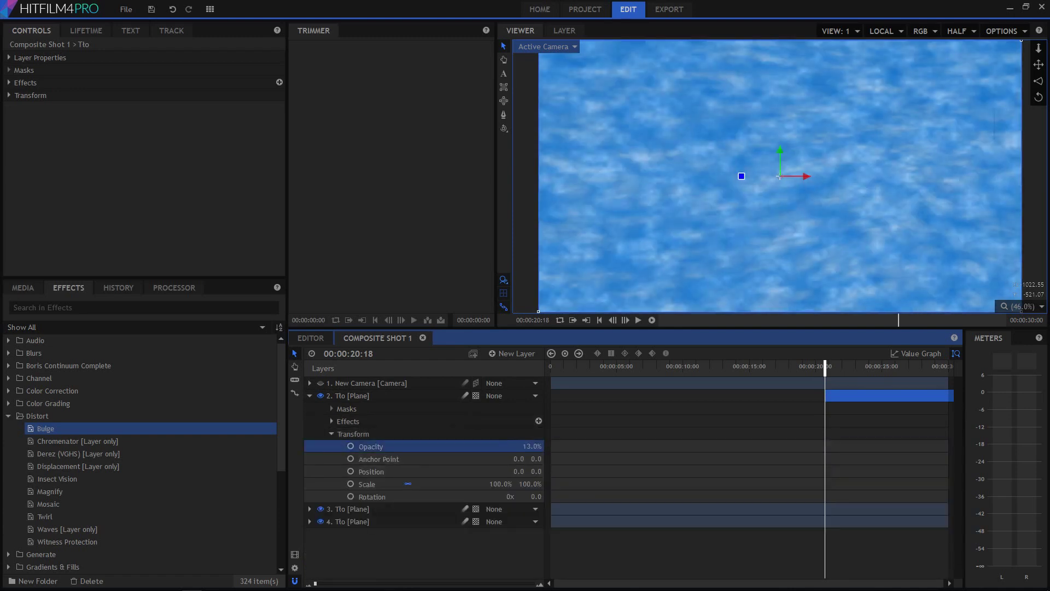
key("space")
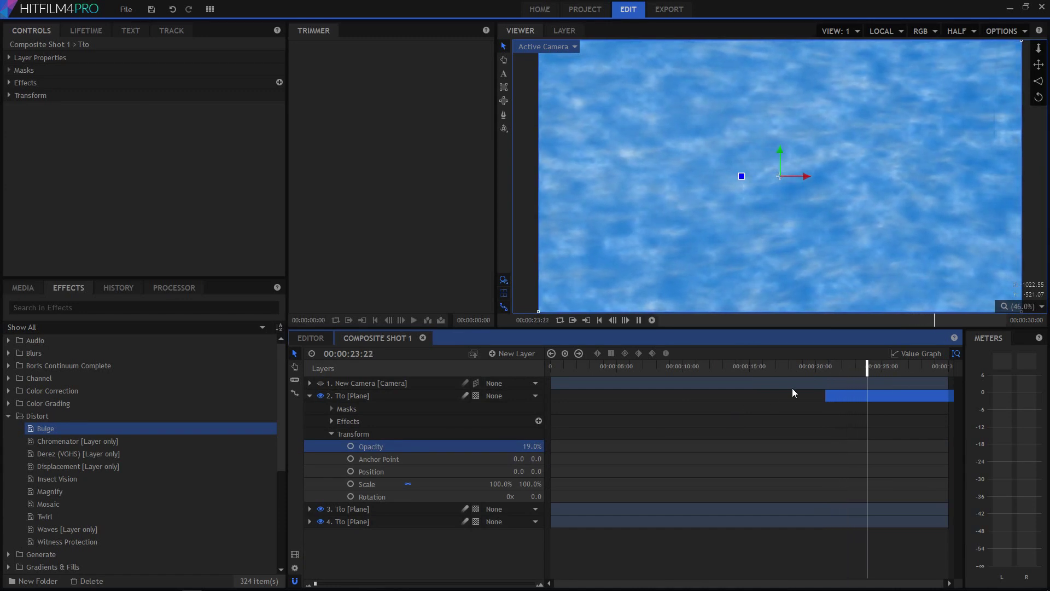
Shift the new plane's clip so it starts at the beginning of the timeline.
left_click_drag(642, 366, 554, 383)
key("space")
left_click_drag(832, 395, 579, 412)
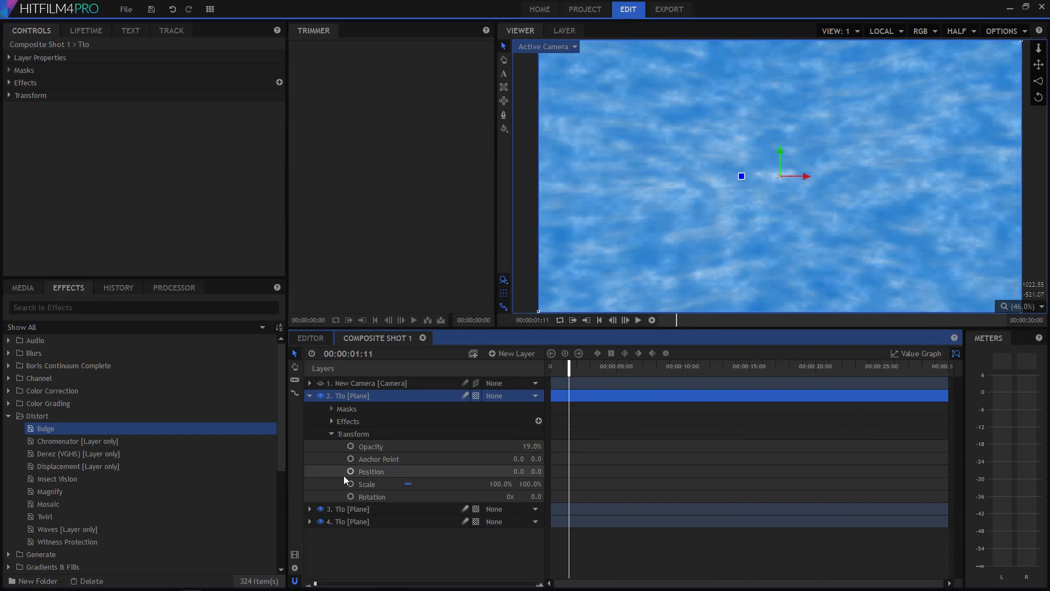
Enable Opacity keyframing on the new plane at about 00:00:01:11 and lower Opacity to 7% at 00:00:09:22.
left_click(350, 446)
left_click_drag(570, 369, 681, 368)
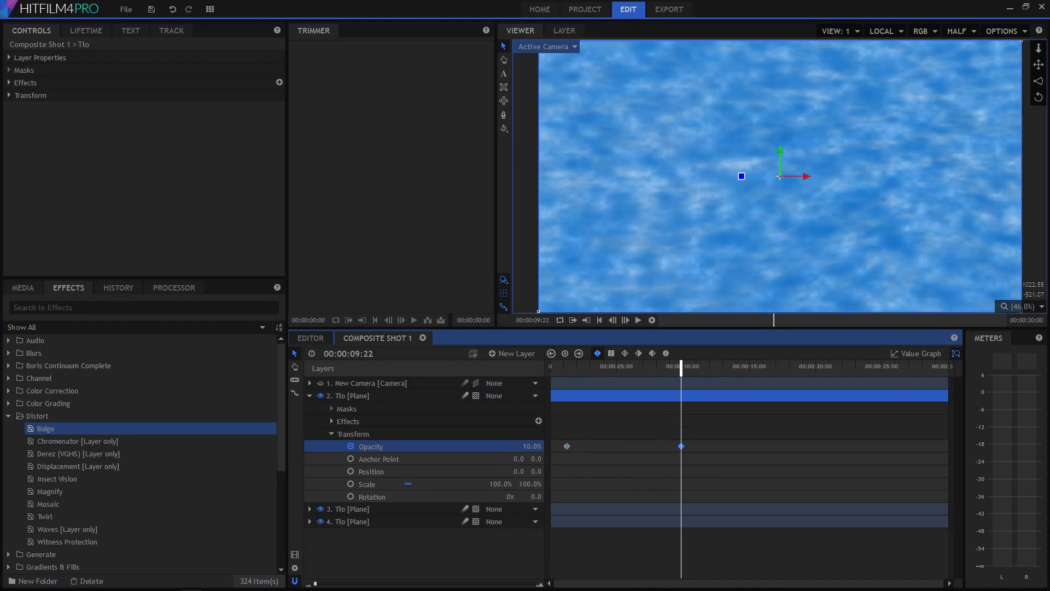
Try to paste a copy of the first Opacity keyframe at 00:00:18:08.
left_click_drag(556, 441, 589, 467)
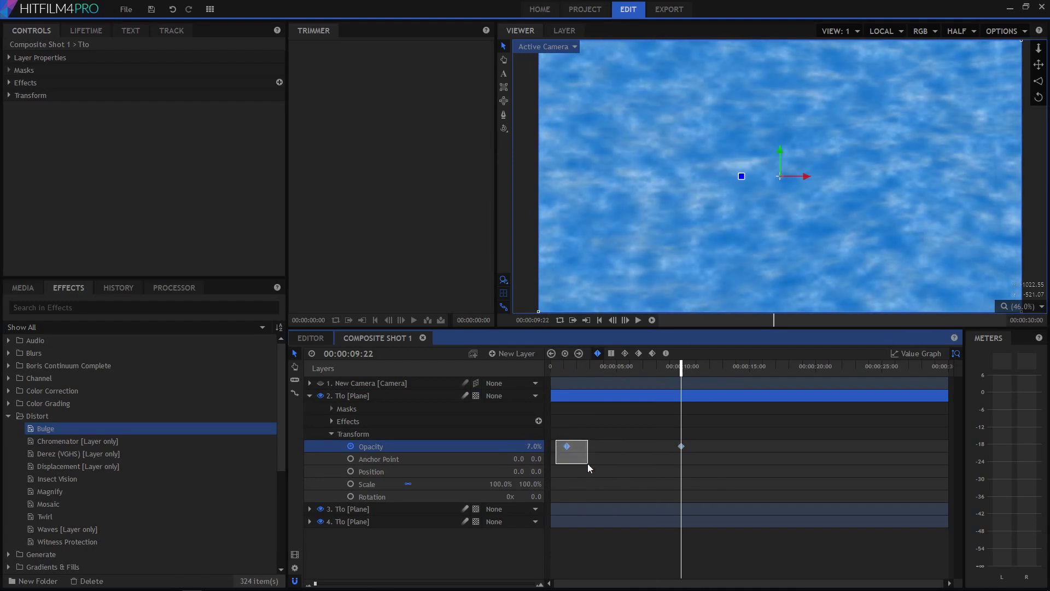
left_click(793, 366)
left_click(802, 386)
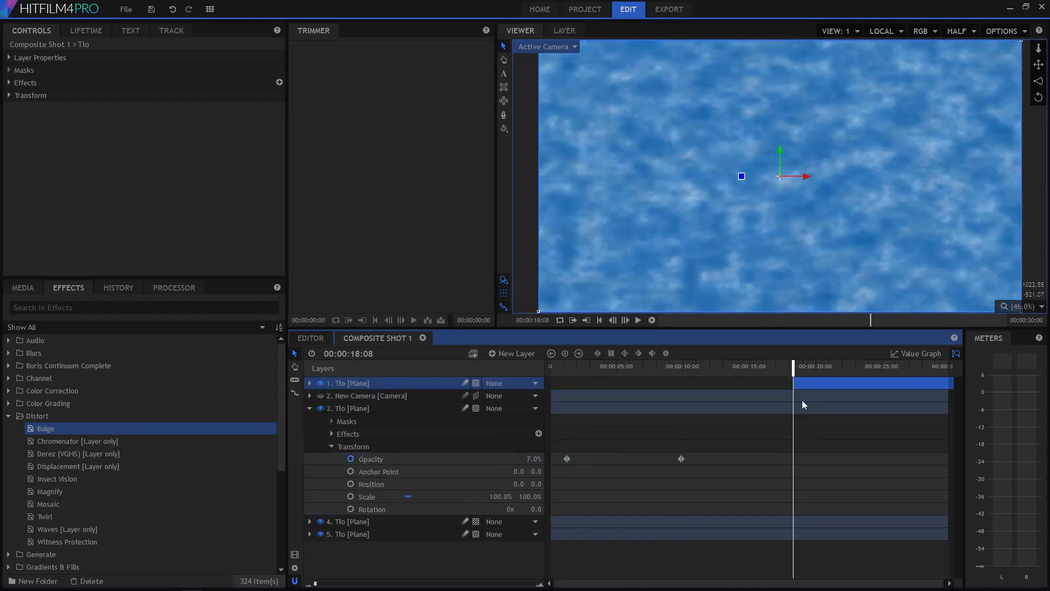
left_click(733, 450)
left_click_drag(670, 442, 697, 457)
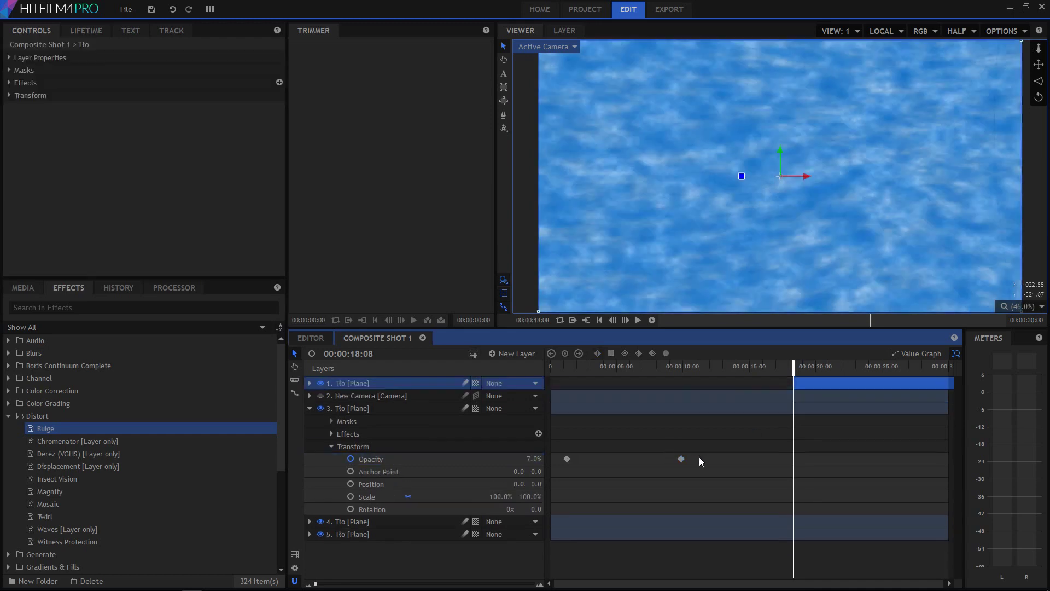
left_click(694, 450)
Keyframe a higher Opacity at 00:00:18:08 and 43% at 00:00:29:11, and preview the animation from the start.
left_click(681, 446)
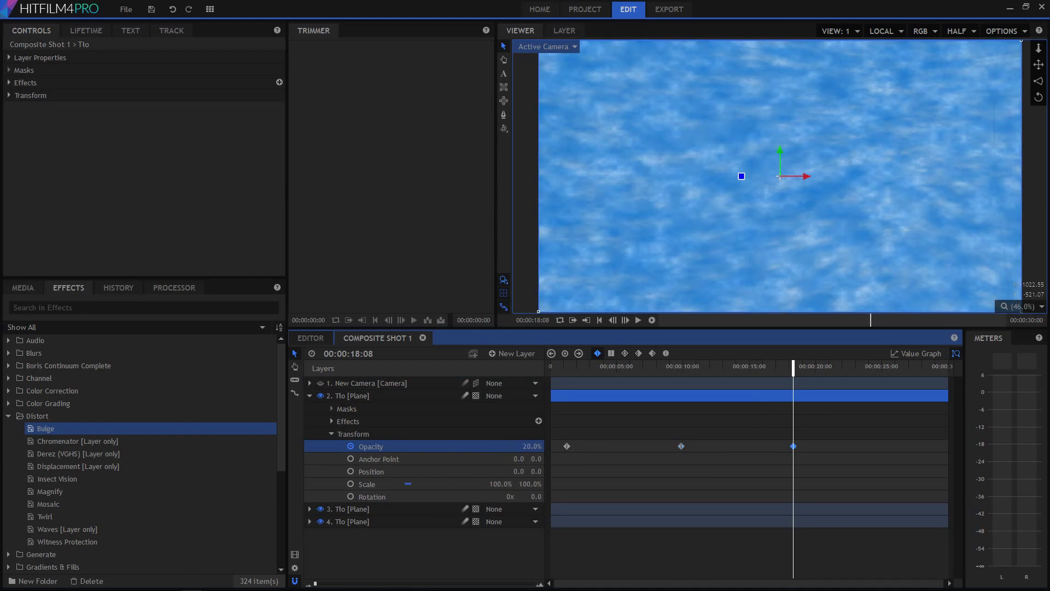
left_click_drag(870, 367, 939, 368)
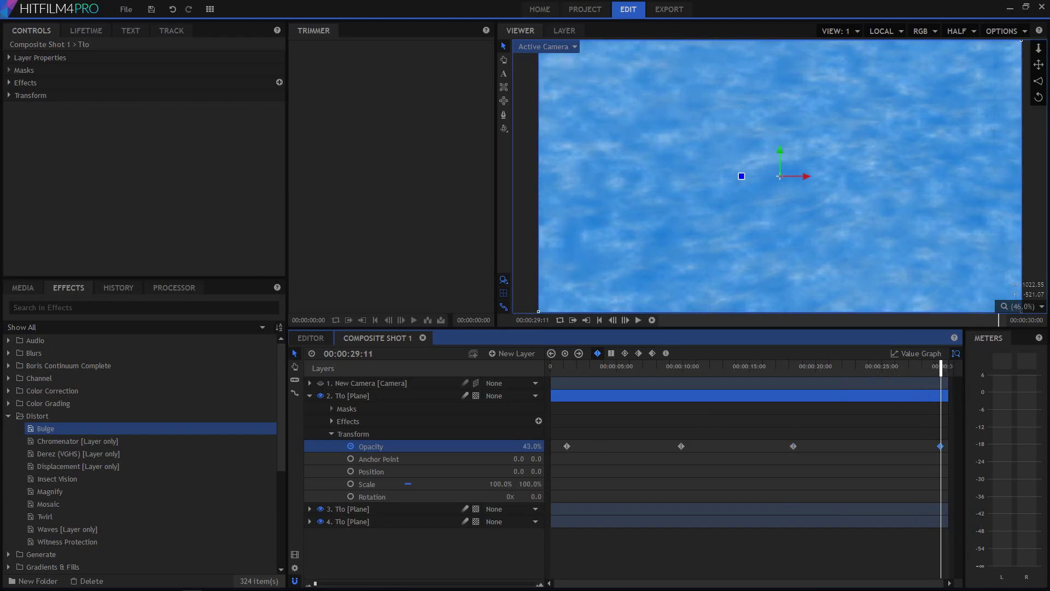
left_click_drag(939, 369, 548, 438)
key("space")
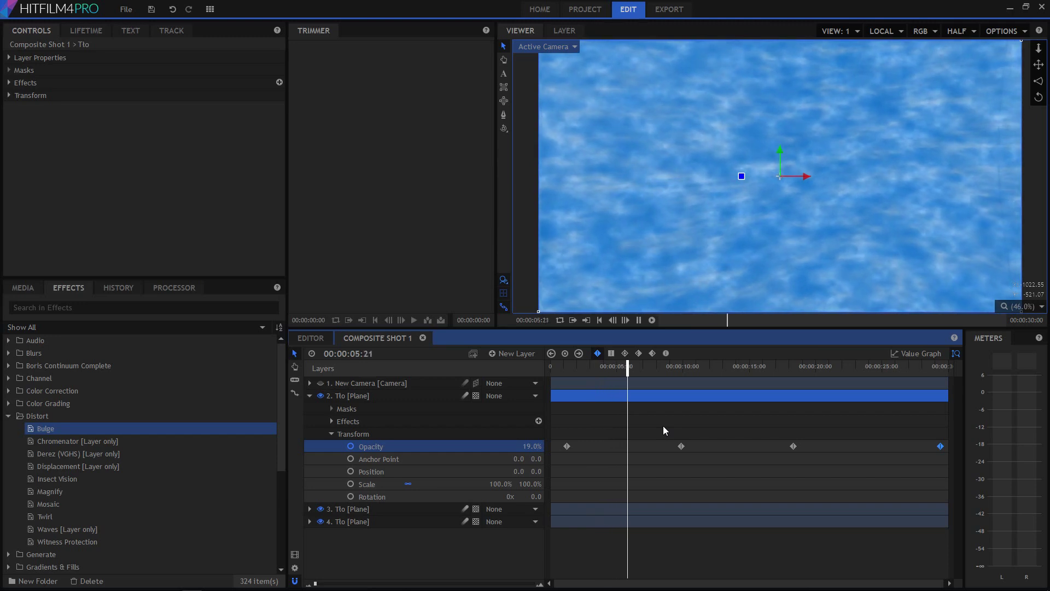
key("space")
Try the Antialiased and Full preview qualities in the viewer, returning to Half.
left_click(970, 36)
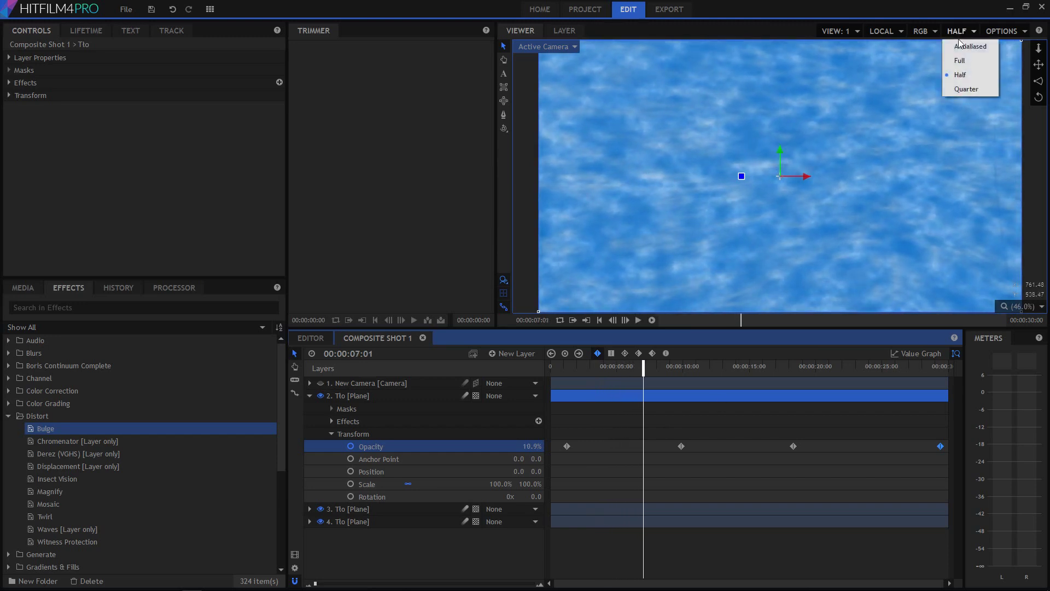
left_click(969, 46)
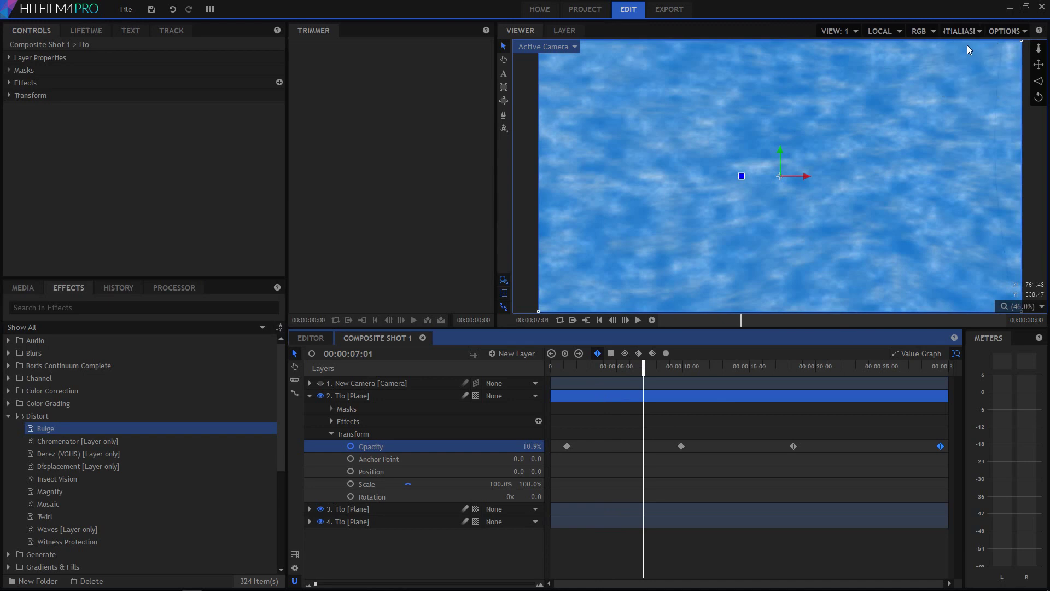
left_click(941, 86)
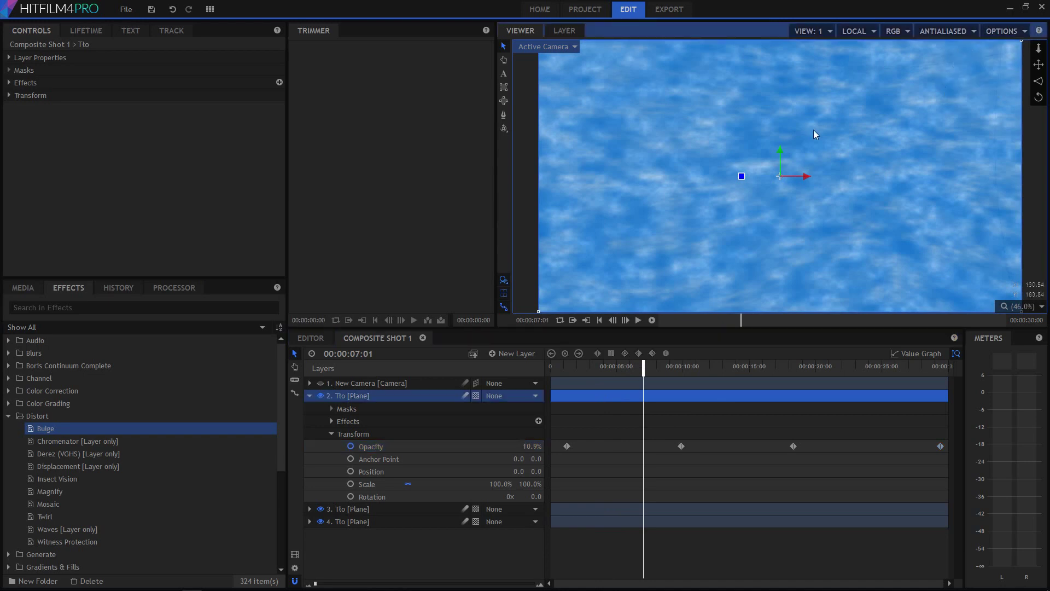
left_click(953, 31)
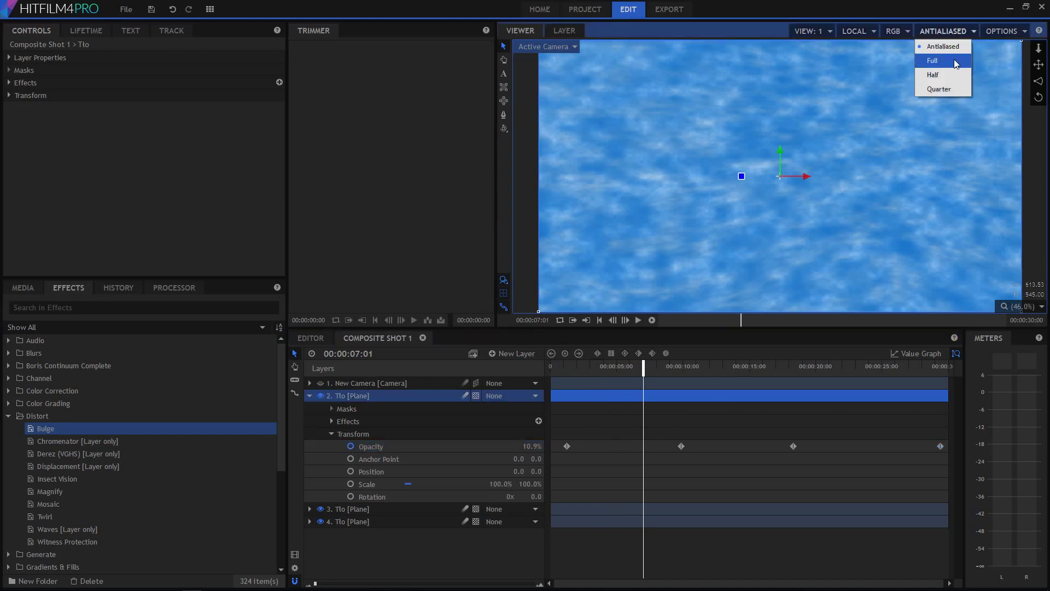
left_click(956, 63)
left_click(958, 33)
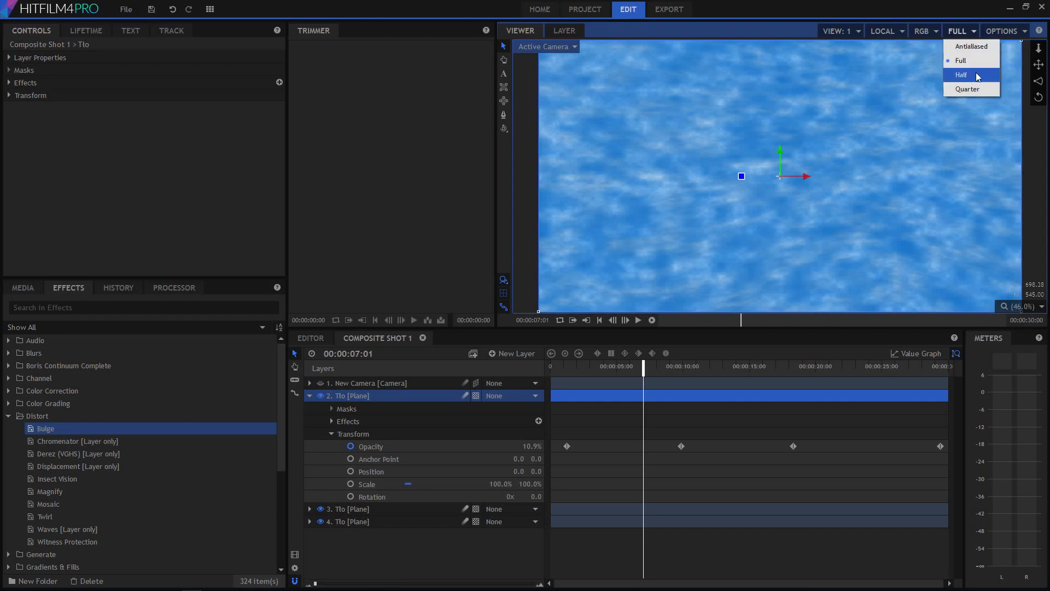
left_click(976, 76)
Preview the opacity change over the last third of the timeline.
left_click_drag(644, 367, 842, 407)
key("space")
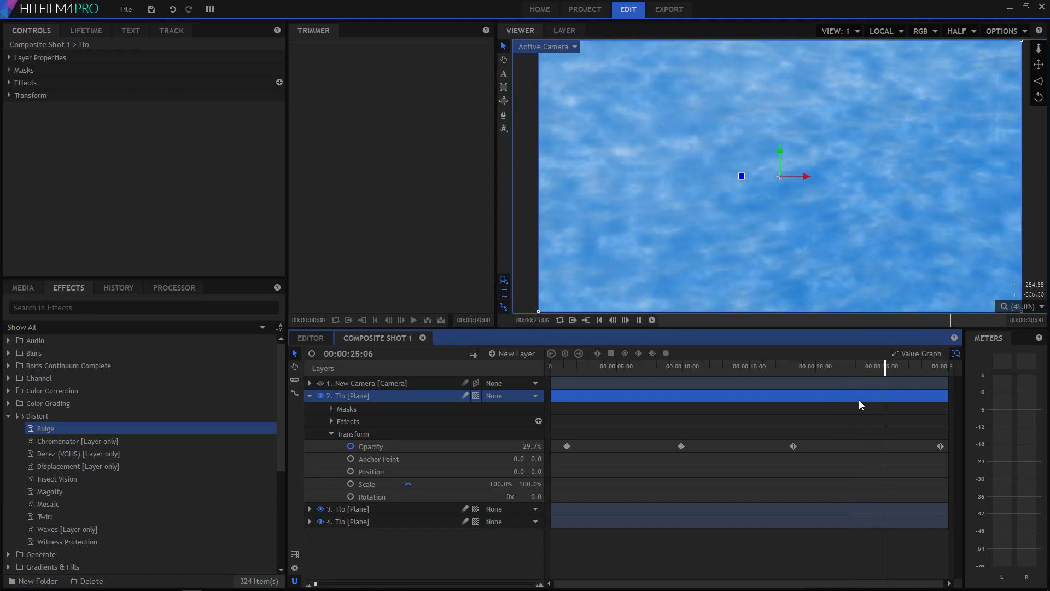
key("space")
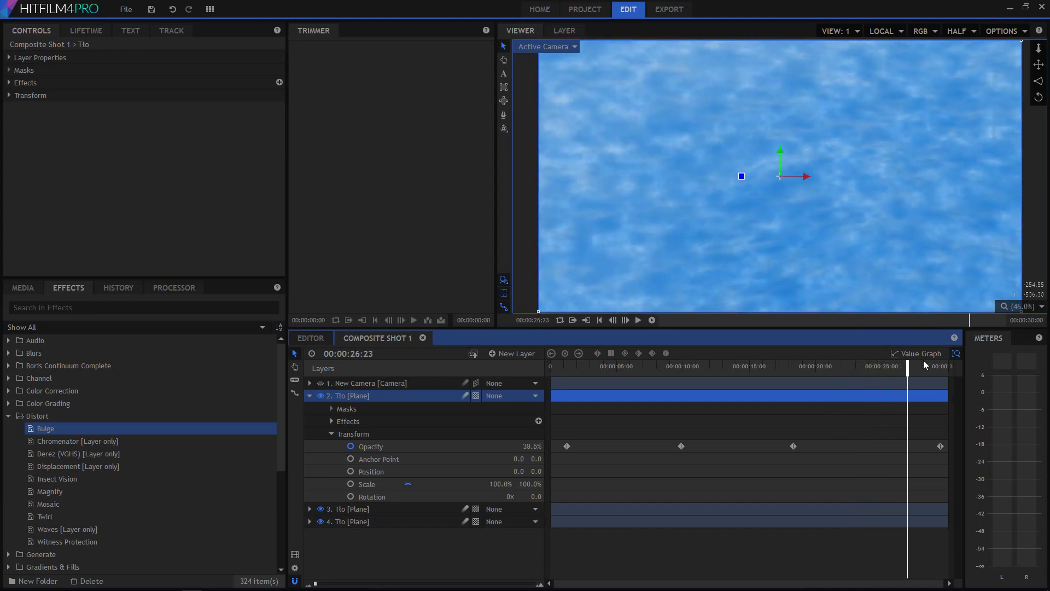
left_click_drag(906, 367, 838, 435)
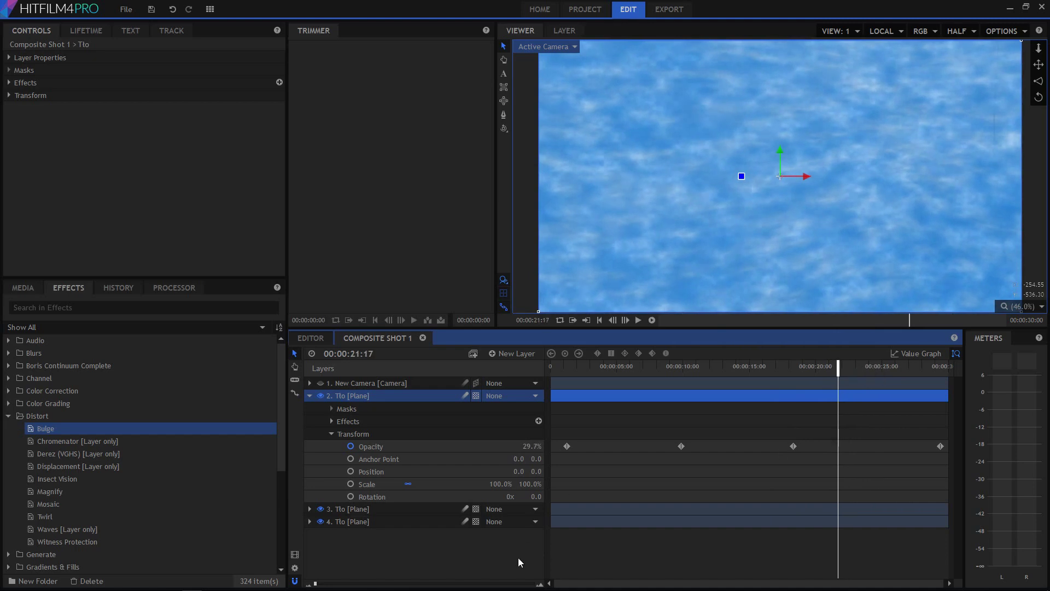
Group the three Tlo planes into a new composite shot named CHMURY and return to Composite Shot 1.
left_click(309, 395)
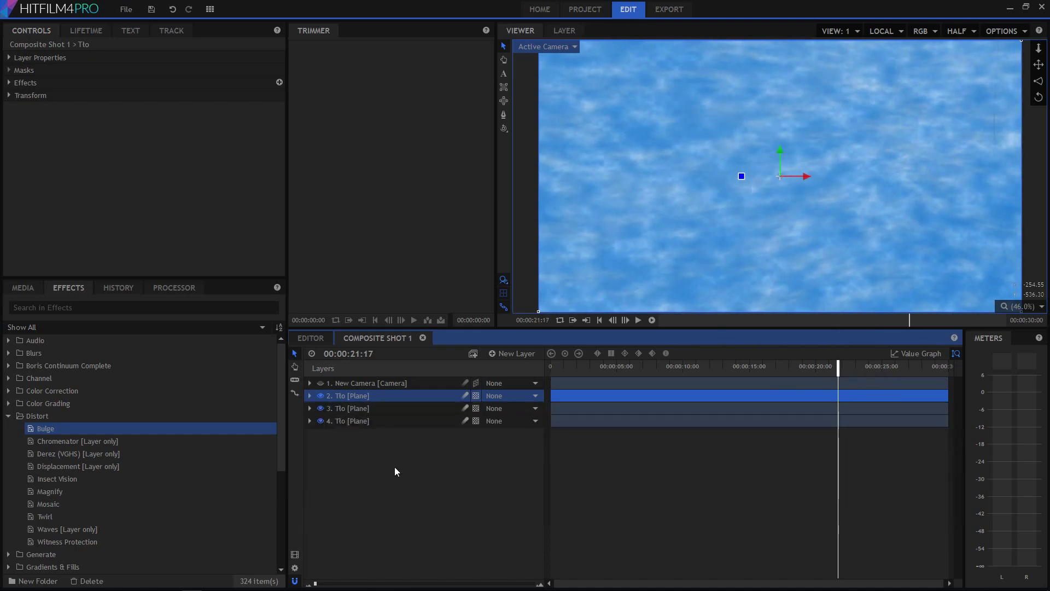
left_click_drag(395, 467, 347, 391)
right_click(362, 398)
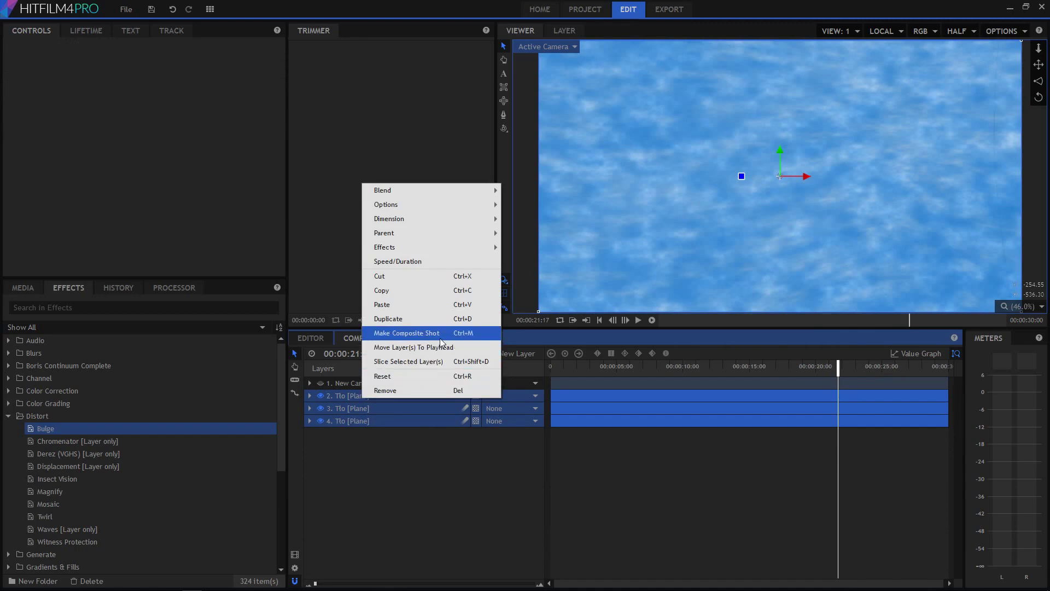
left_click(416, 333)
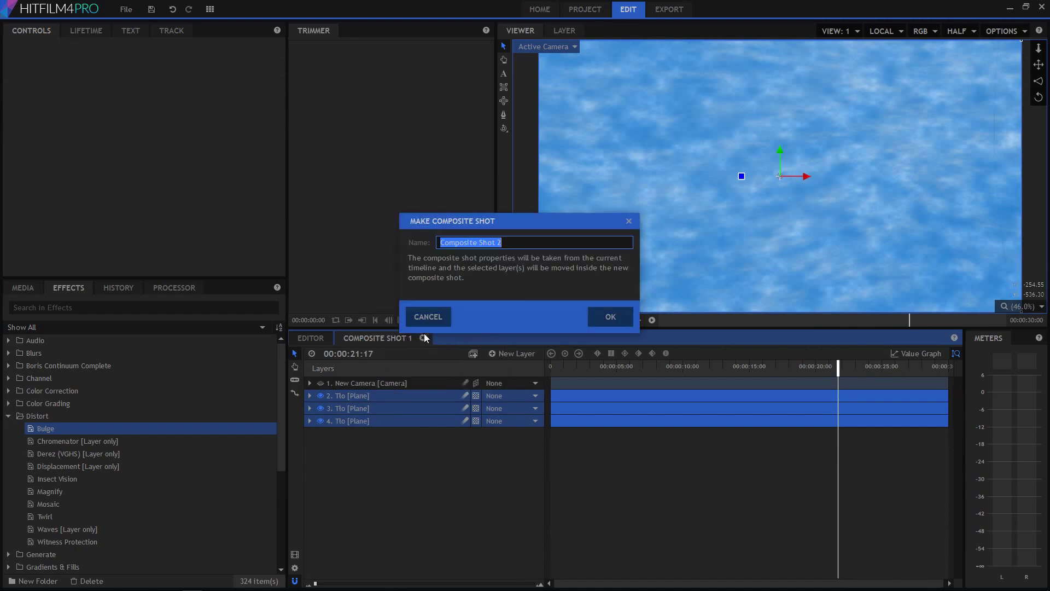
type("CHMURY")
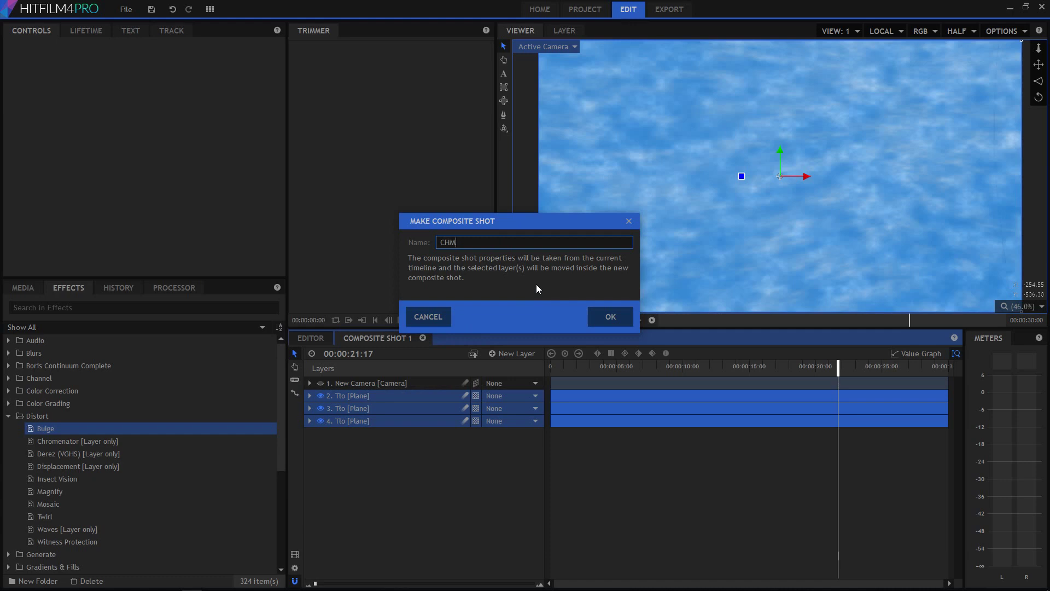
left_click(610, 317)
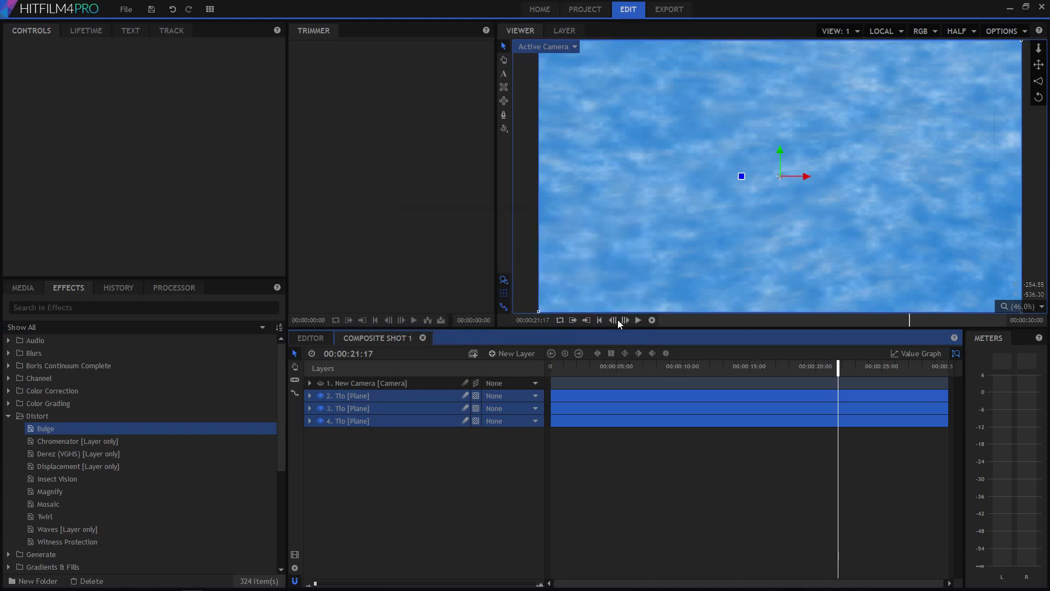
left_click(401, 334)
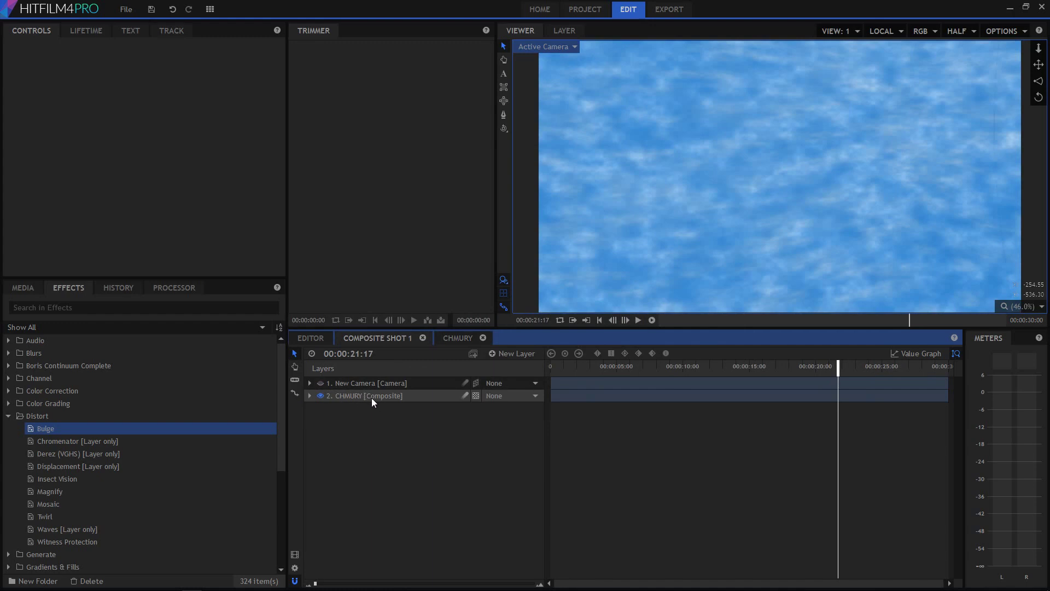
Hide the top Tlo plane inside CHMURY, check the effect in Composite Shot 1, and make the plane visible again.
left_click(459, 337)
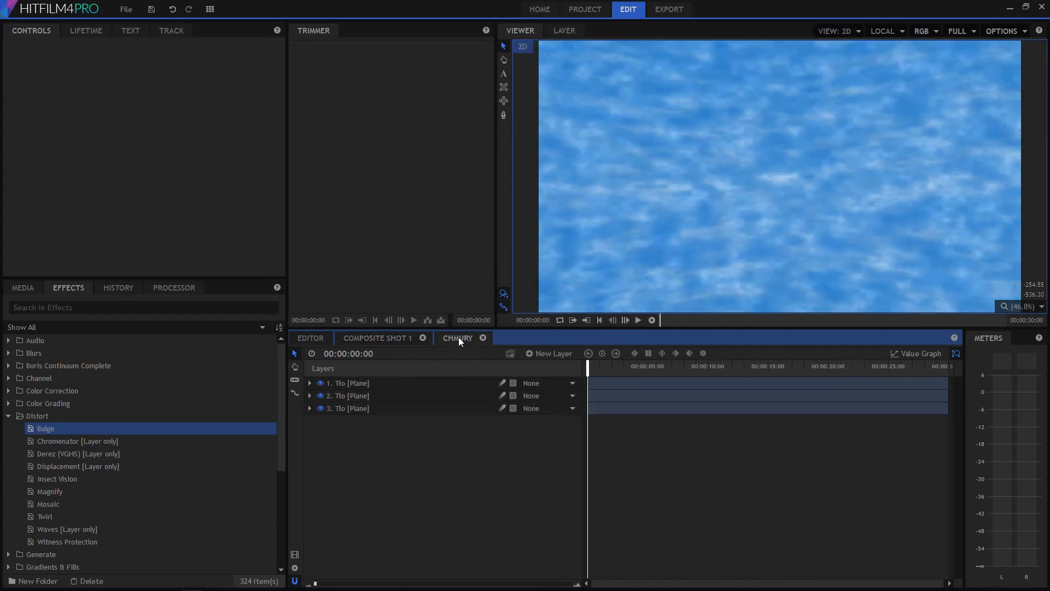
left_click(320, 384)
left_click(319, 385)
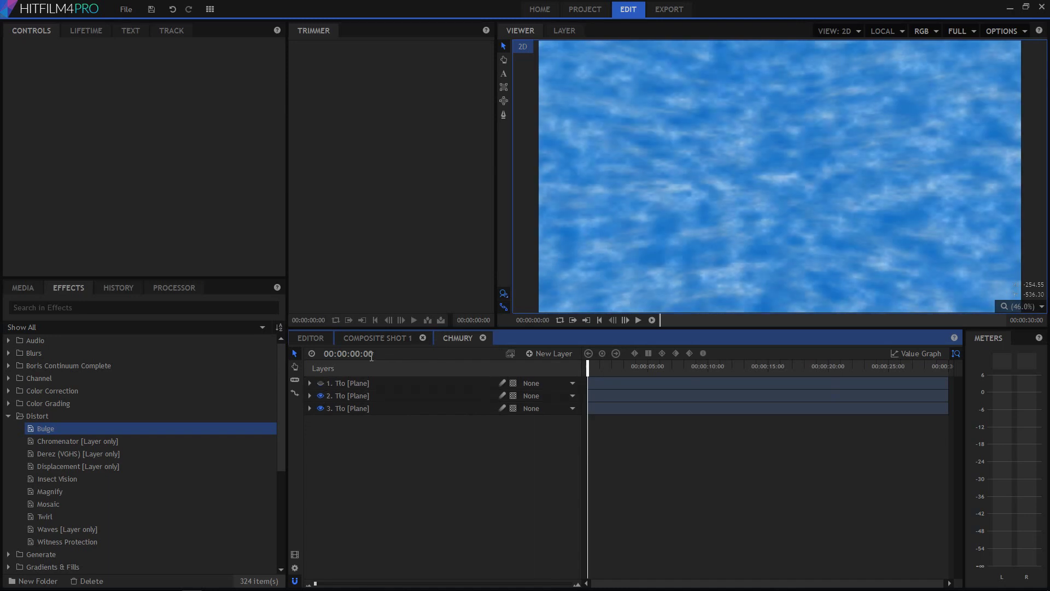
left_click(404, 336)
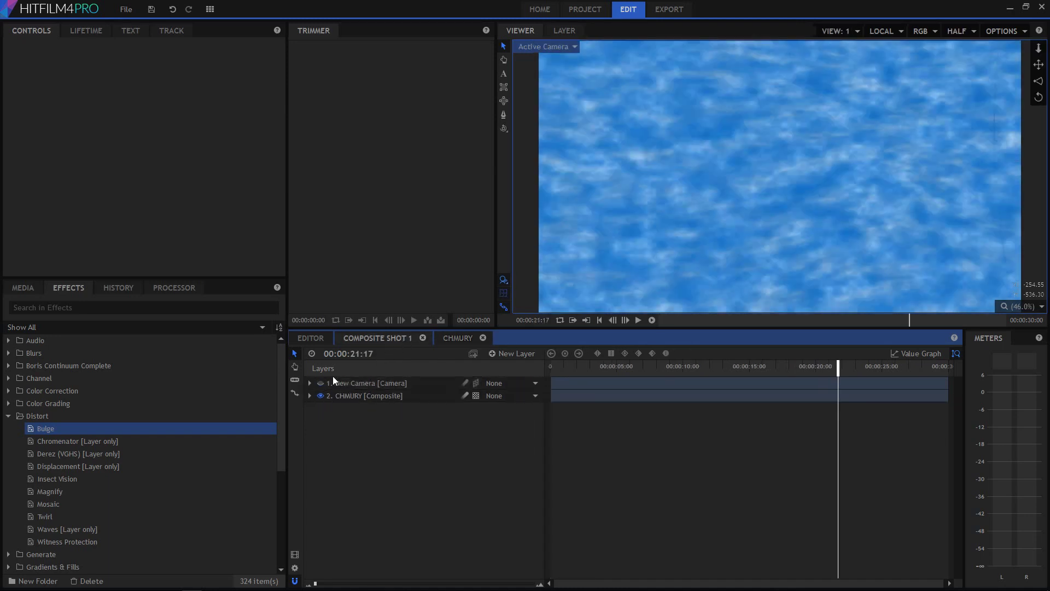
left_click(455, 338)
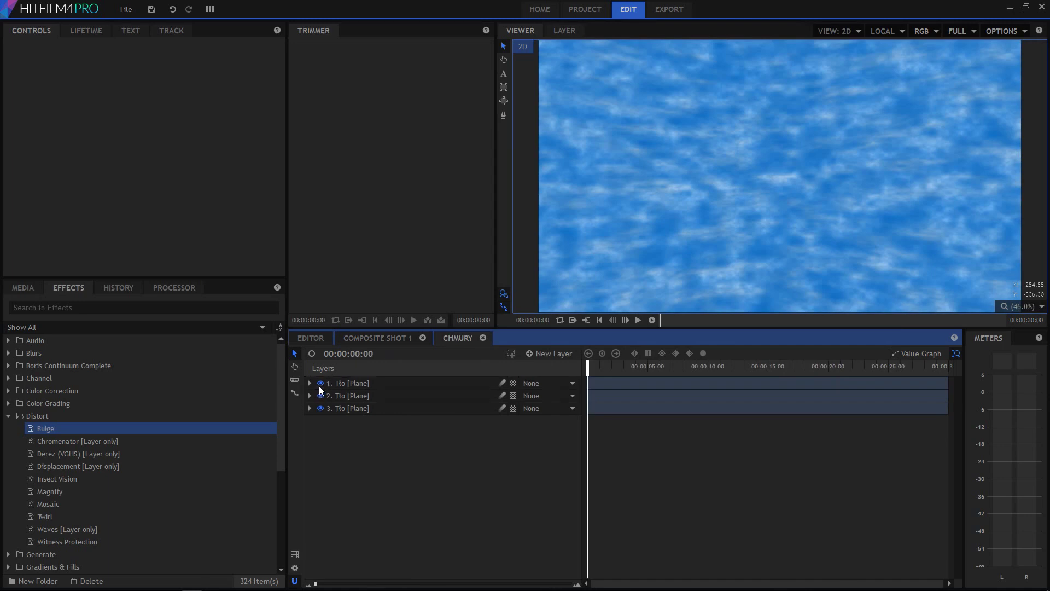
left_click(321, 383)
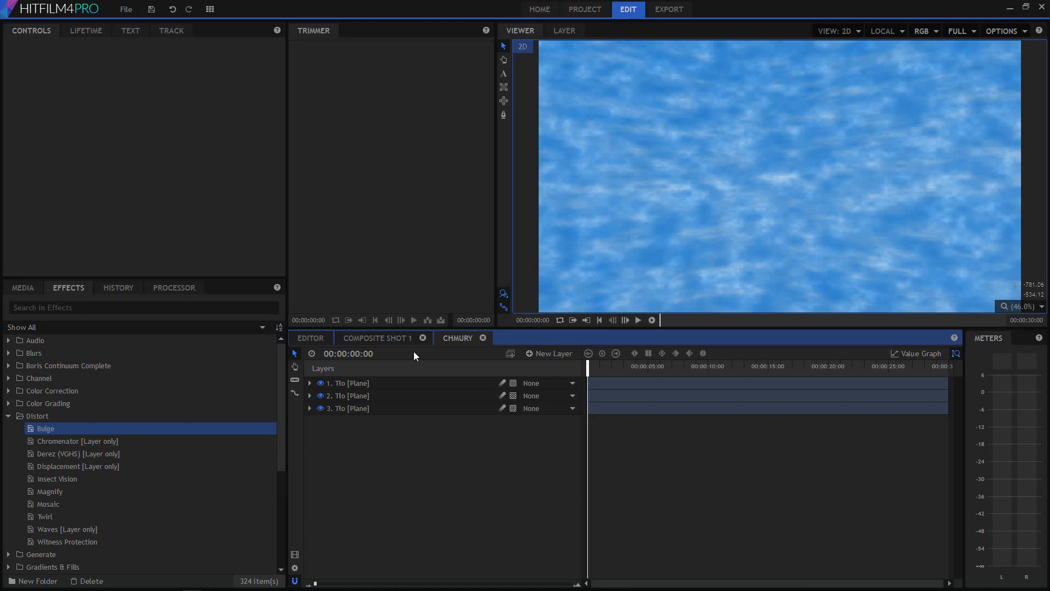
left_click(398, 343)
Apply the Waves distortion effect to the CHMURY layer and preview a short stretch.
left_click(375, 397)
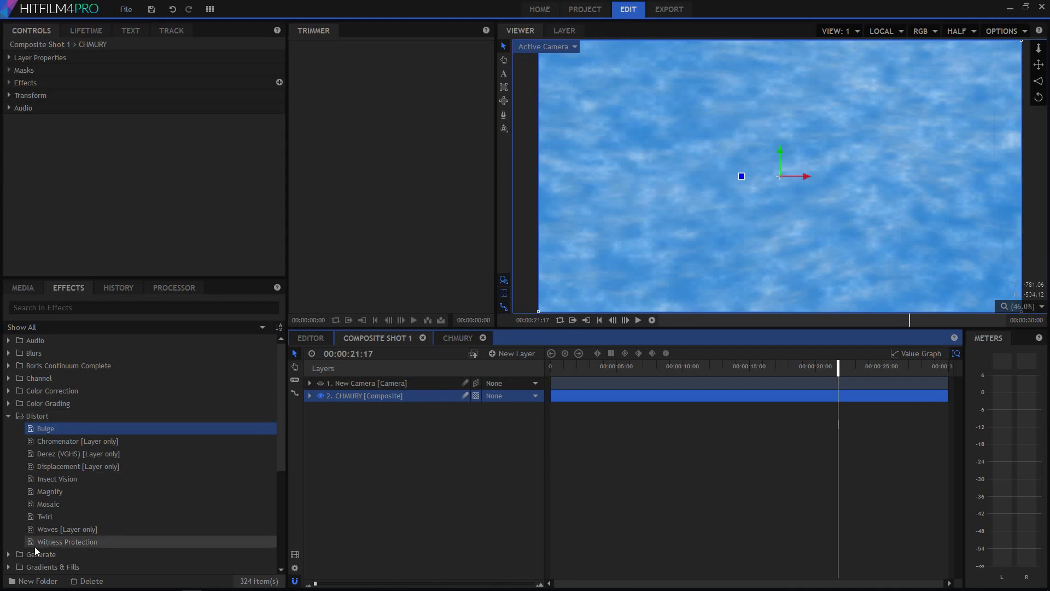
left_click(42, 529)
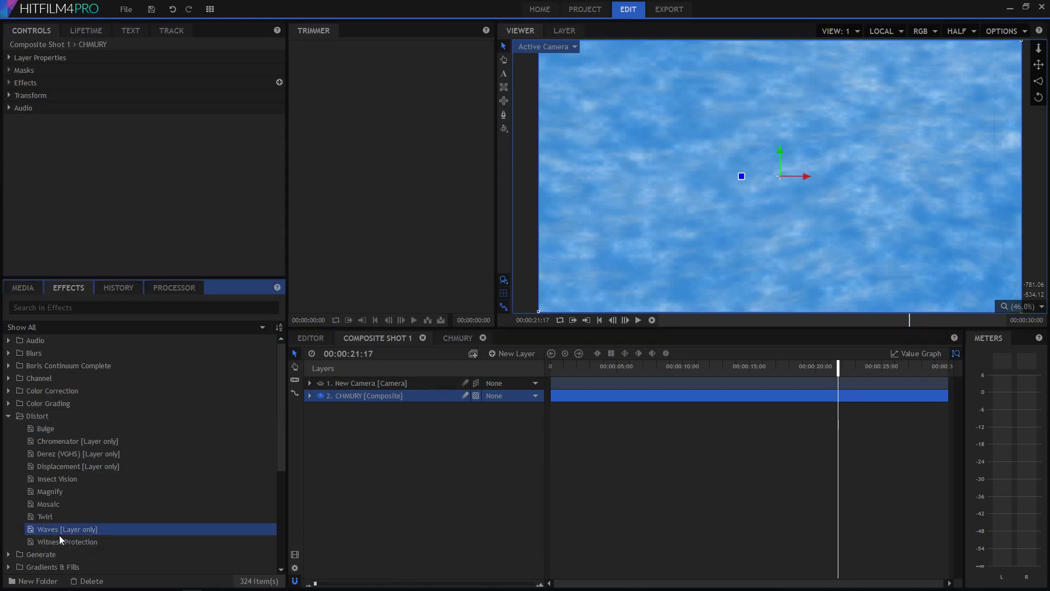
left_click_drag(55, 536, 384, 402)
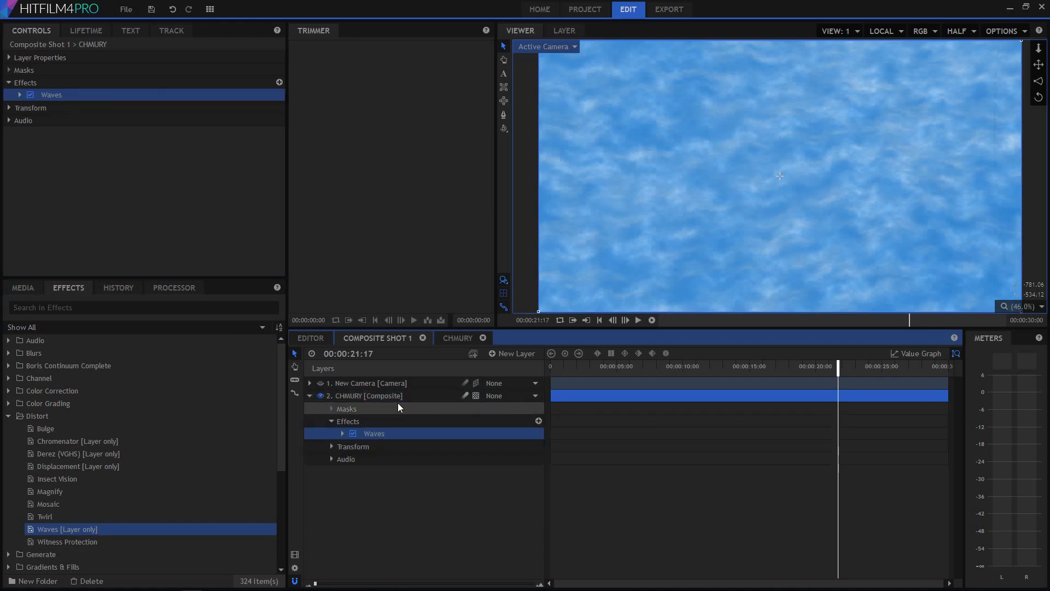
key("space")
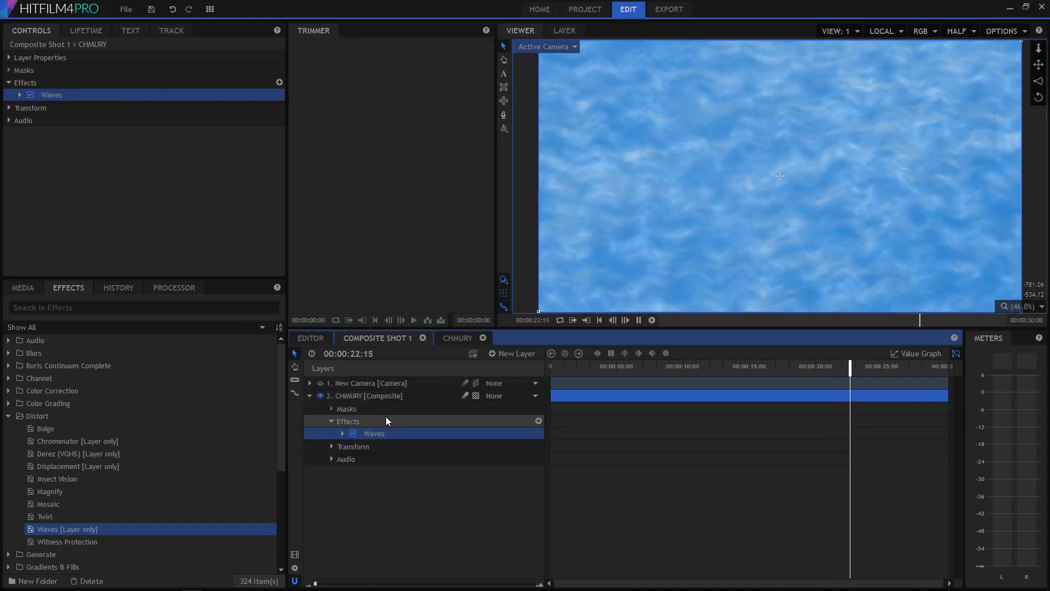
key("space")
Set the Waves effect's Angle to 62, Frequency to 5 and Amplitude to 20, previewing the changes.
left_click(343, 433)
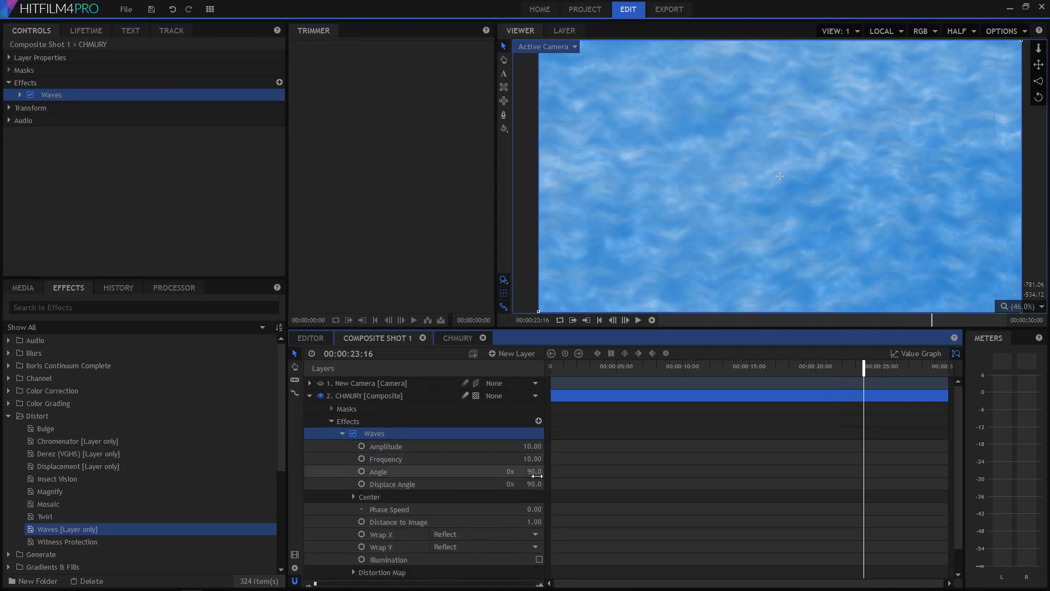
mouse_move(535, 471)
left_mouse_down()
mouse_move(507, 471)
mouse_move(548, 446)
mouse_move(528, 446)
mouse_move(544, 459)
left_mouse_up()
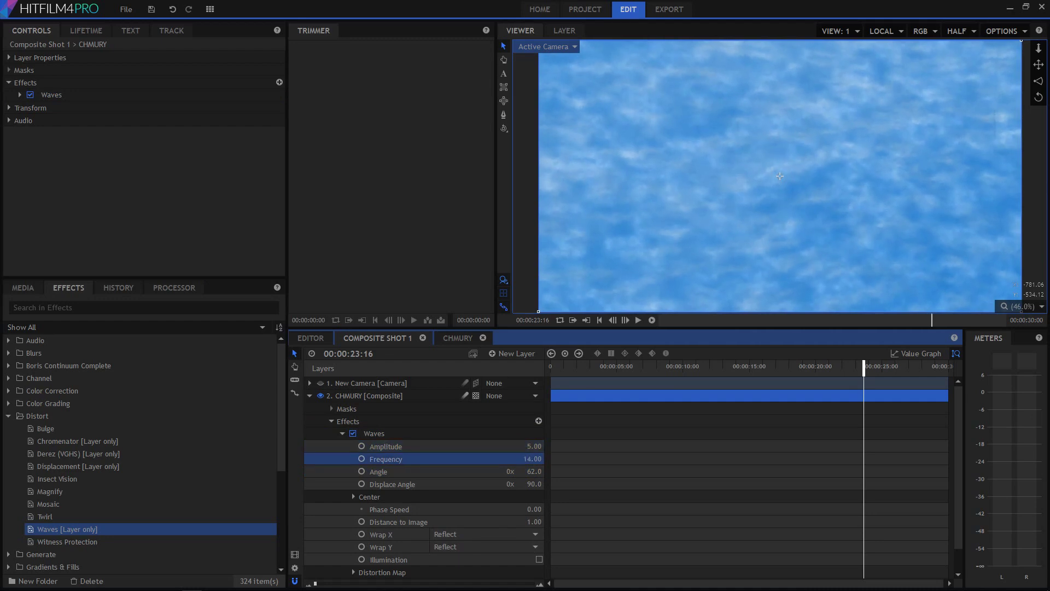
key("space")
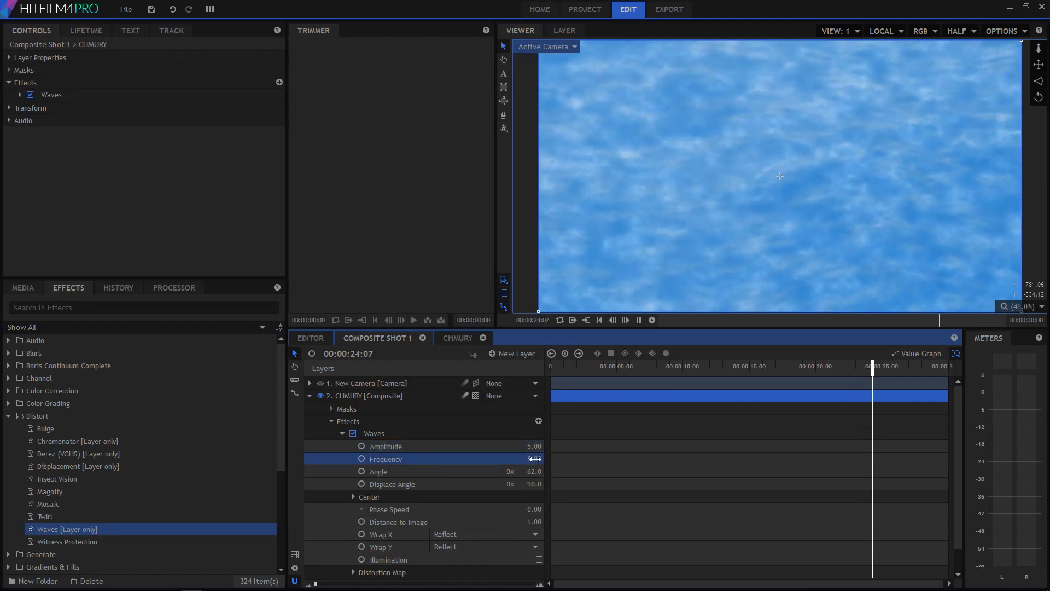
left_click_drag(533, 446, 548, 447)
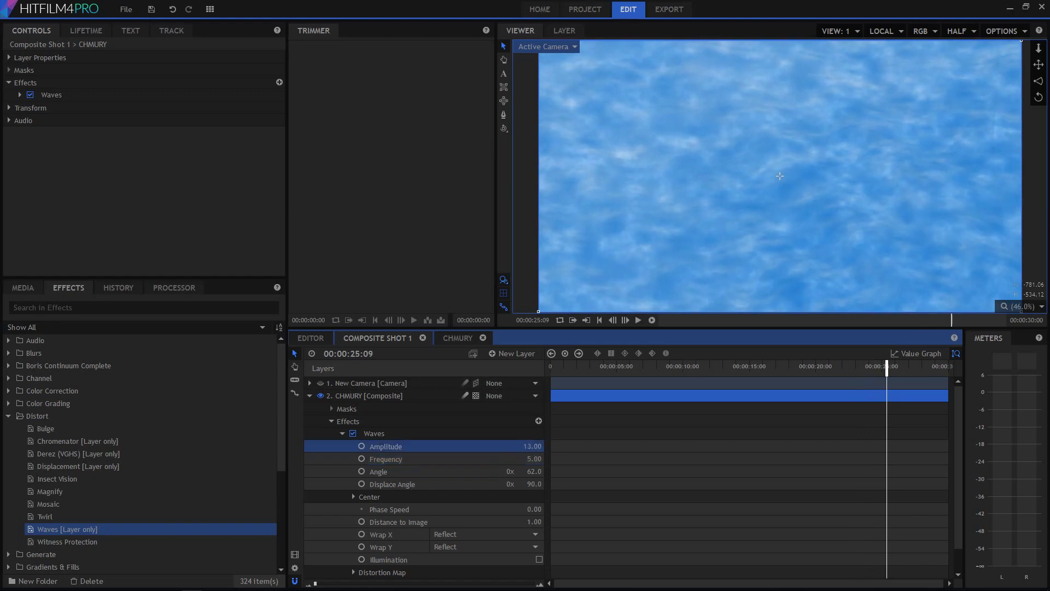
key("space")
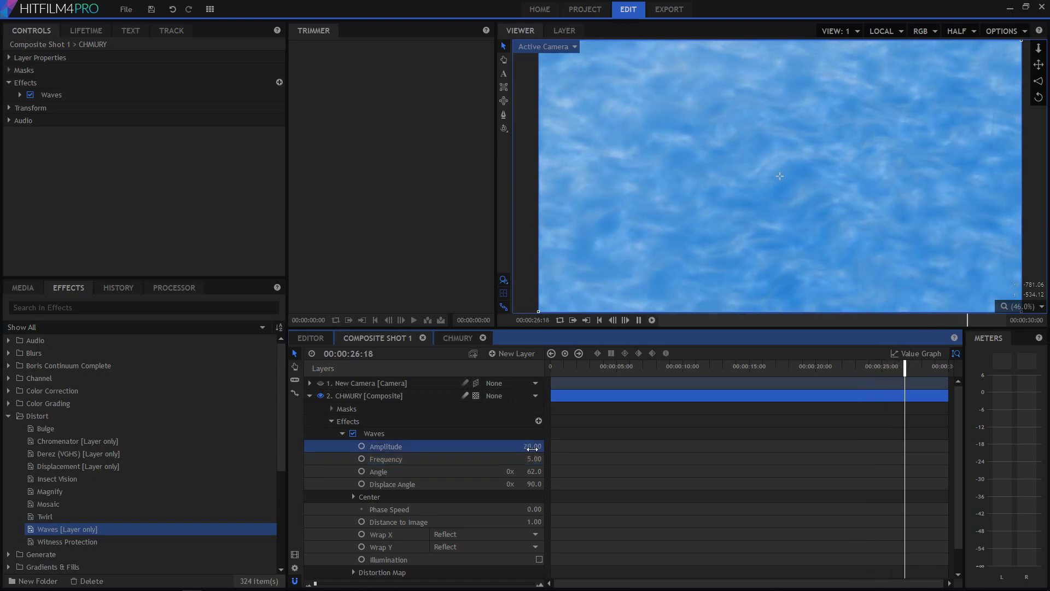
key("space")
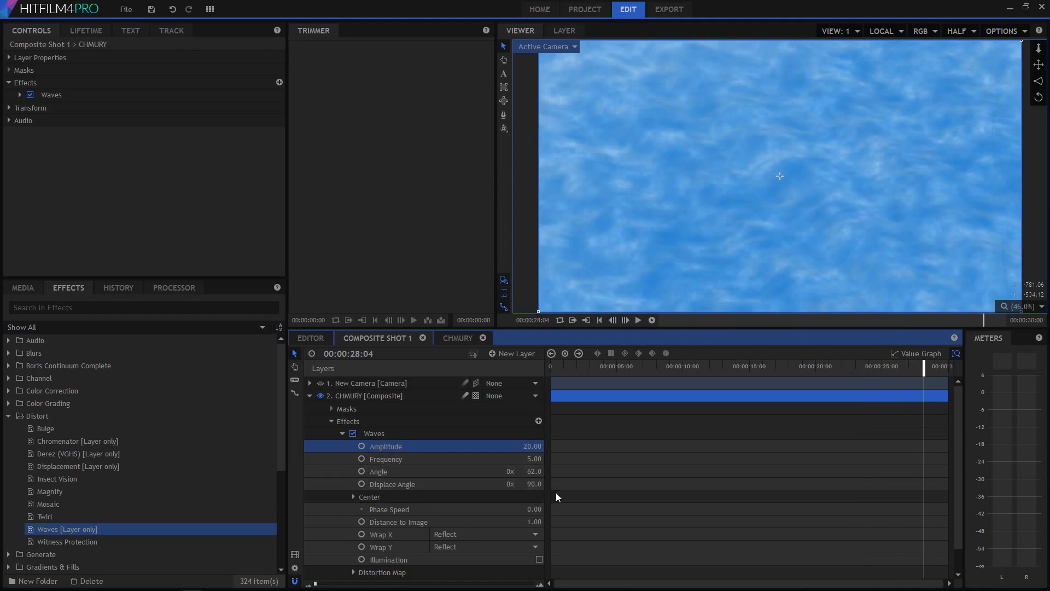
Set the Waves effect's Phase Speed to 0.08 and preview the animation from the start.
left_click_drag(533, 509, 546, 509)
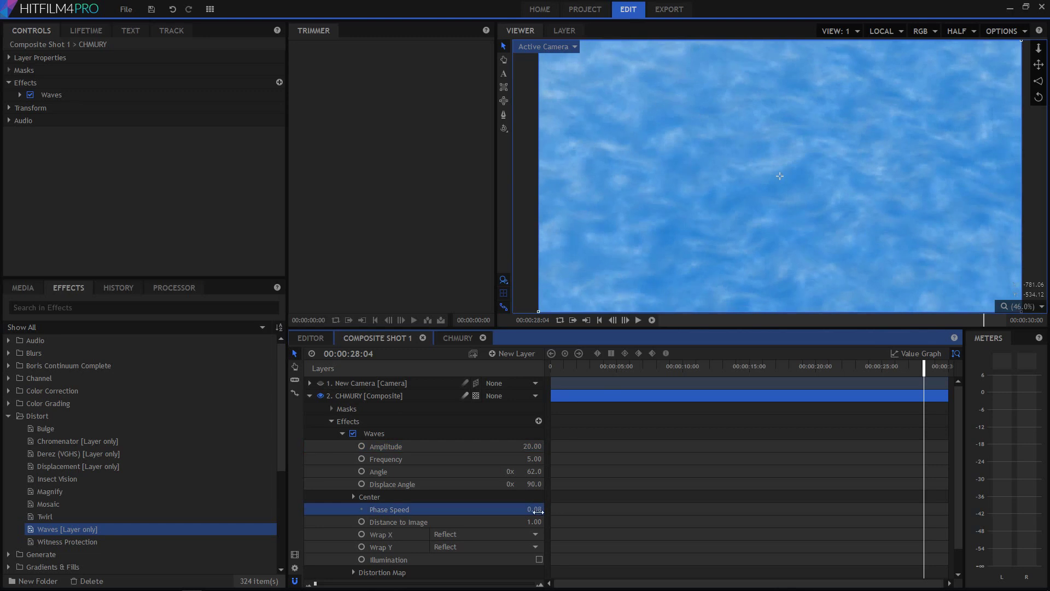
left_click_drag(595, 382, 552, 367)
key("ctrl+z")
key("space")
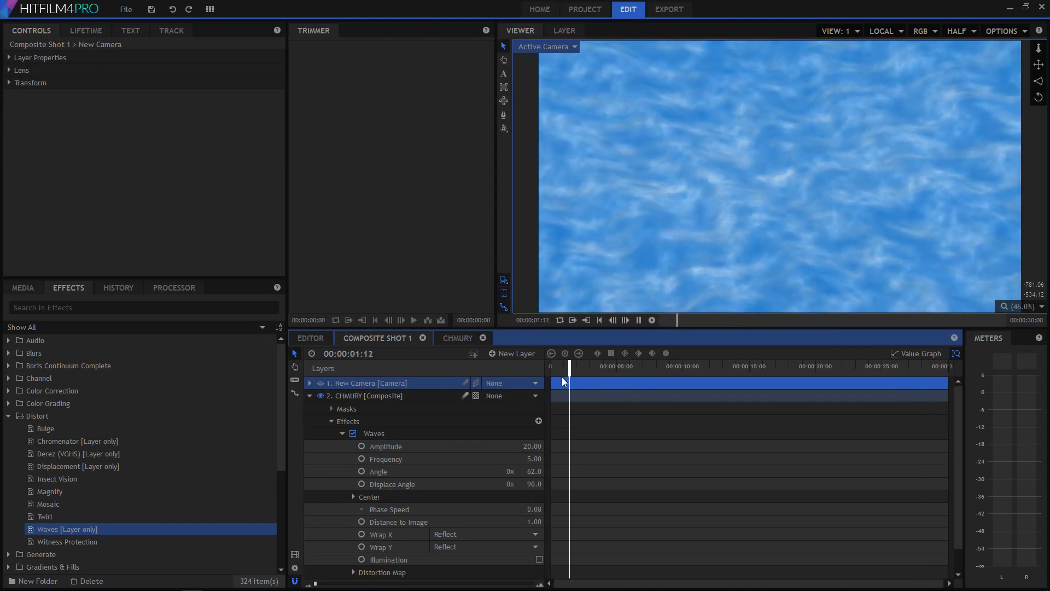
key("space")
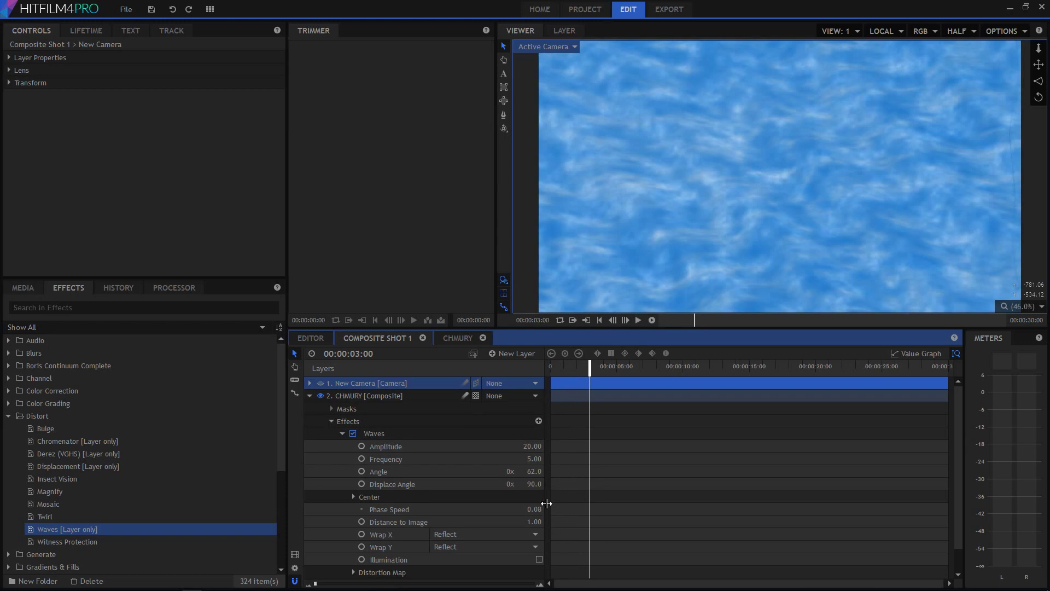
Turn off and delete the Waves effect from the CHMURY layer, and collapse the Distort effects category.
left_click(353, 434)
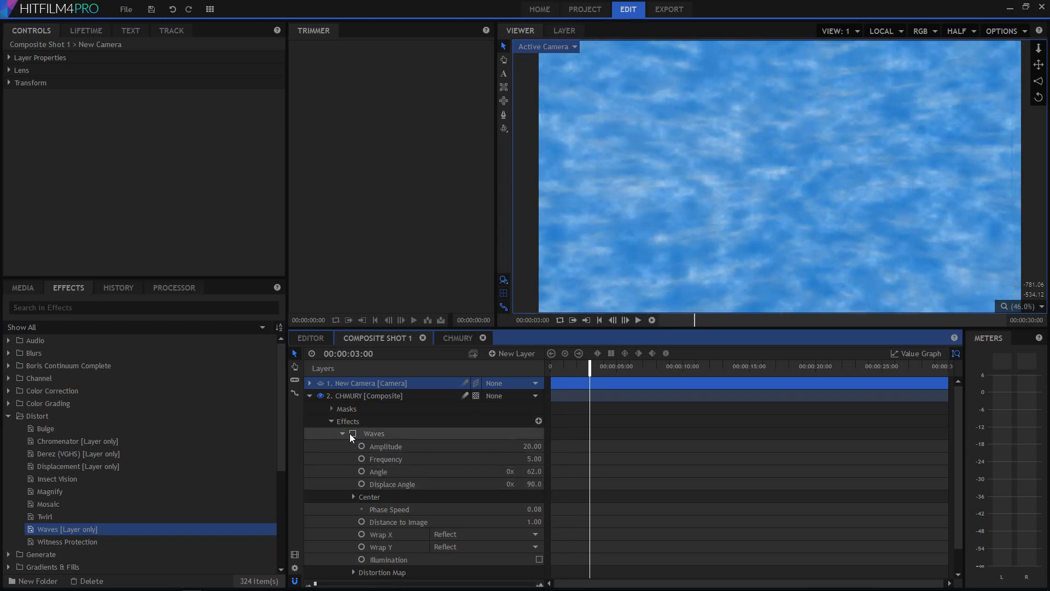
left_click(350, 422)
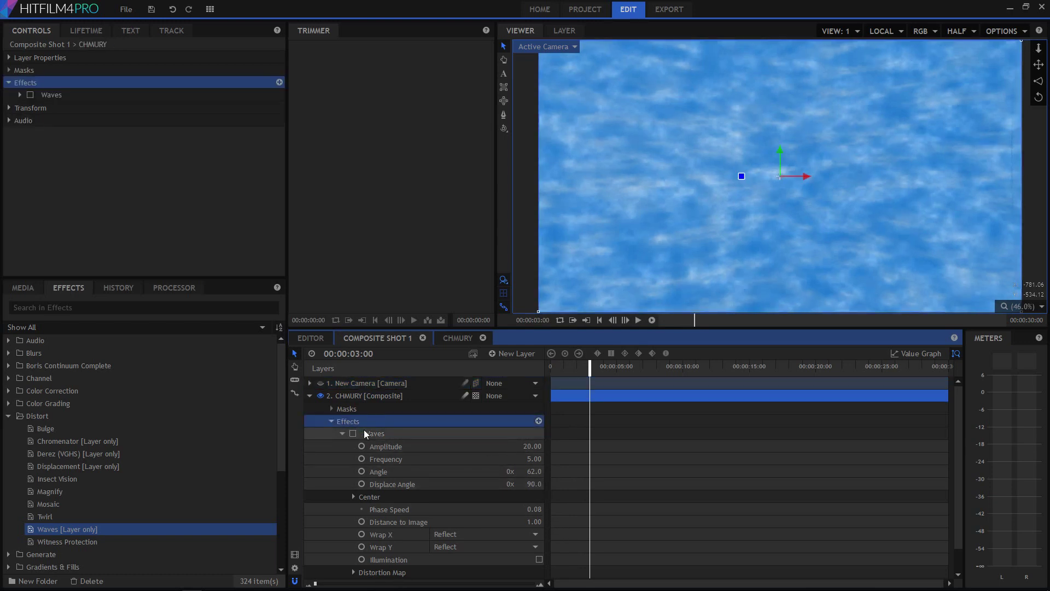
left_click(374, 432)
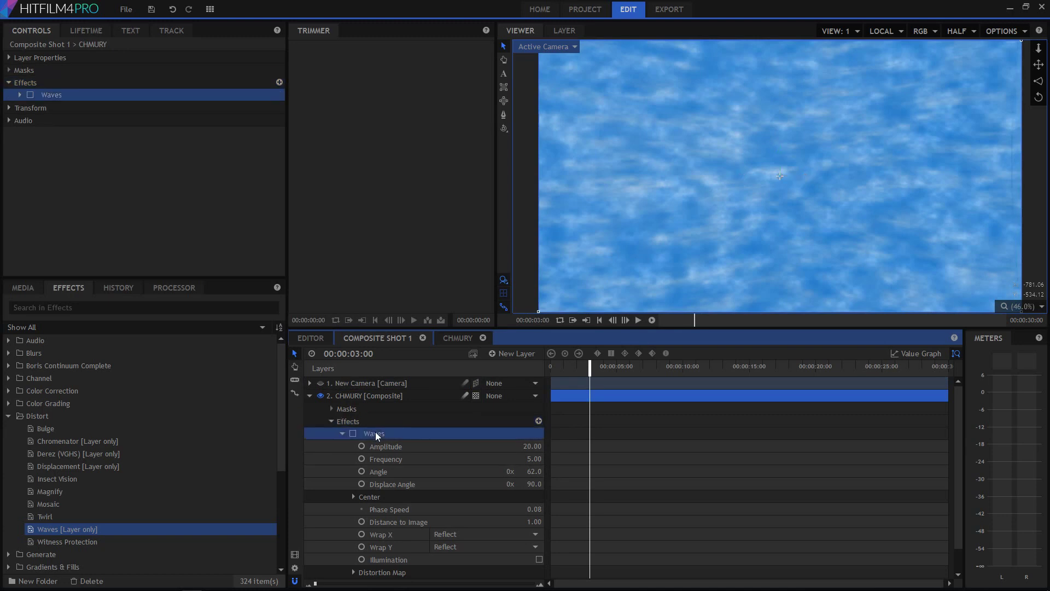
key("Delete")
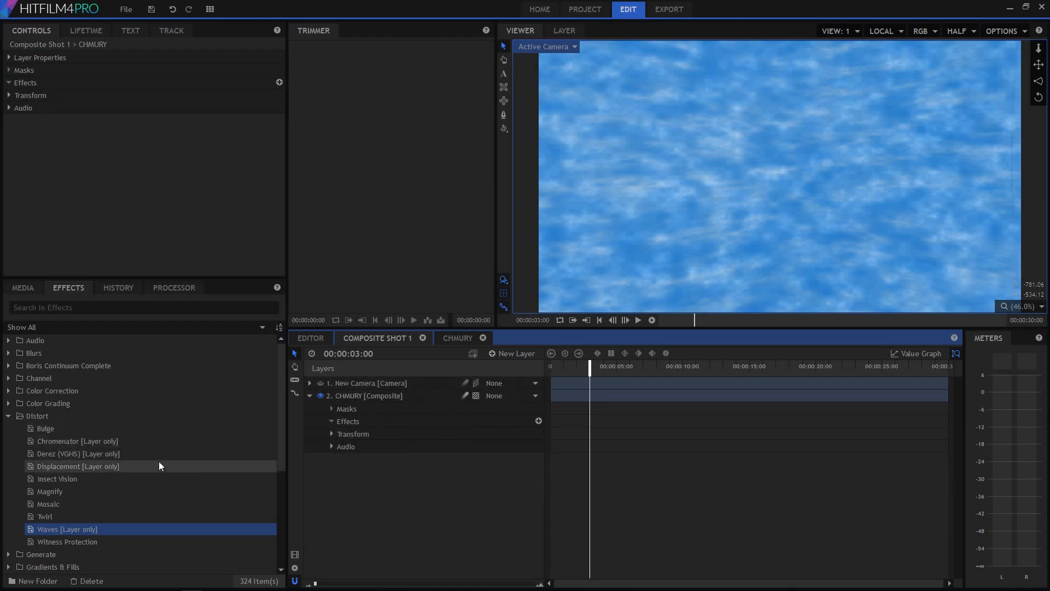
left_click(350, 396)
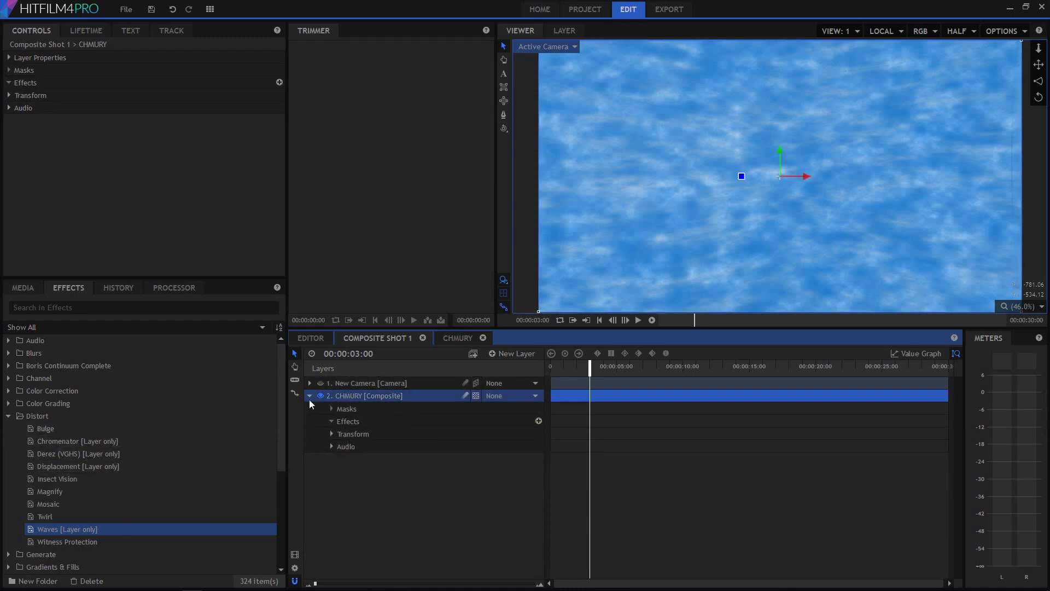
left_click(8, 416)
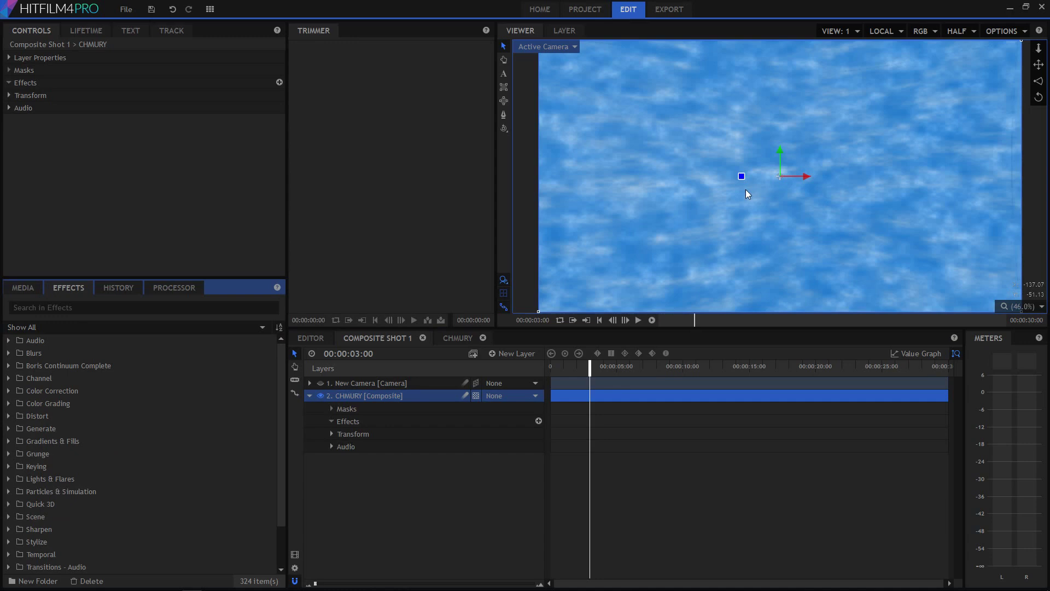
Add a text layer 900 wide and 900 high above the camera in Composite Shot 1 and select it.
right_click(417, 485)
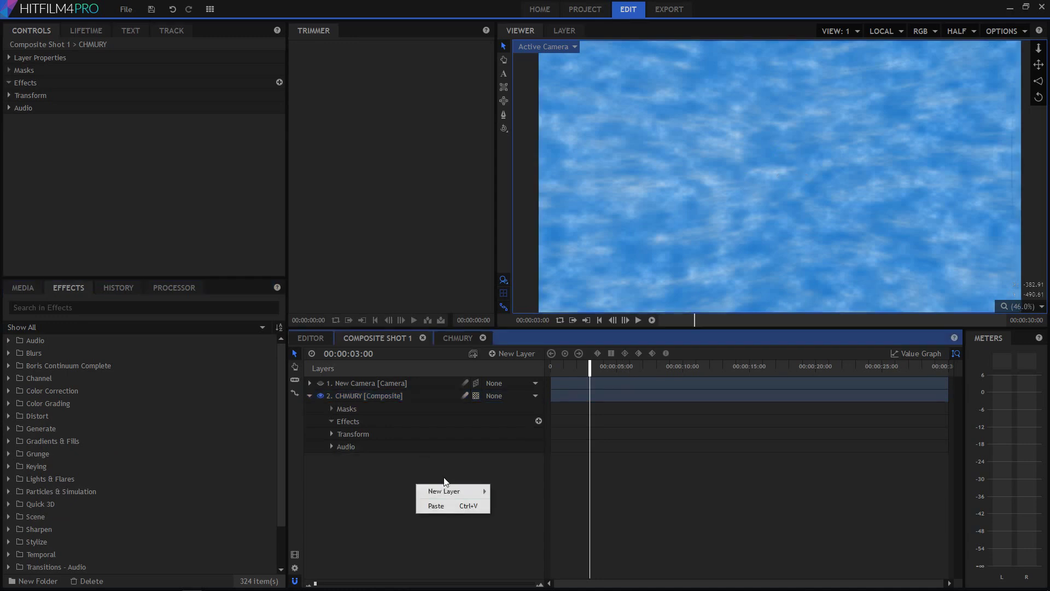
mouse_move(462, 498)
left_click(526, 506)
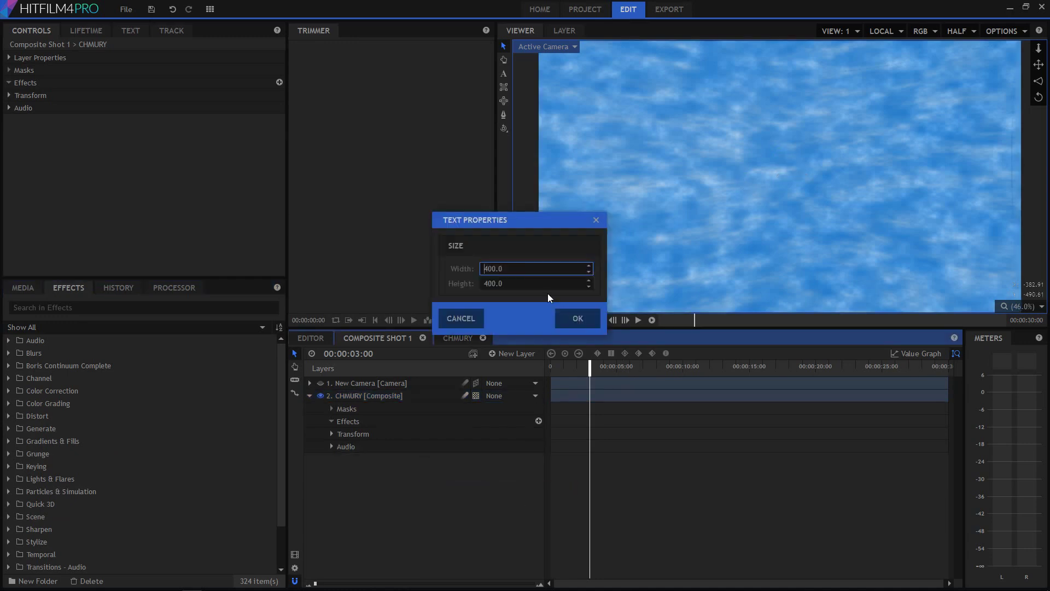
double_click(517, 268)
type("900")
double_click(529, 282)
type("900")
left_click(574, 318)
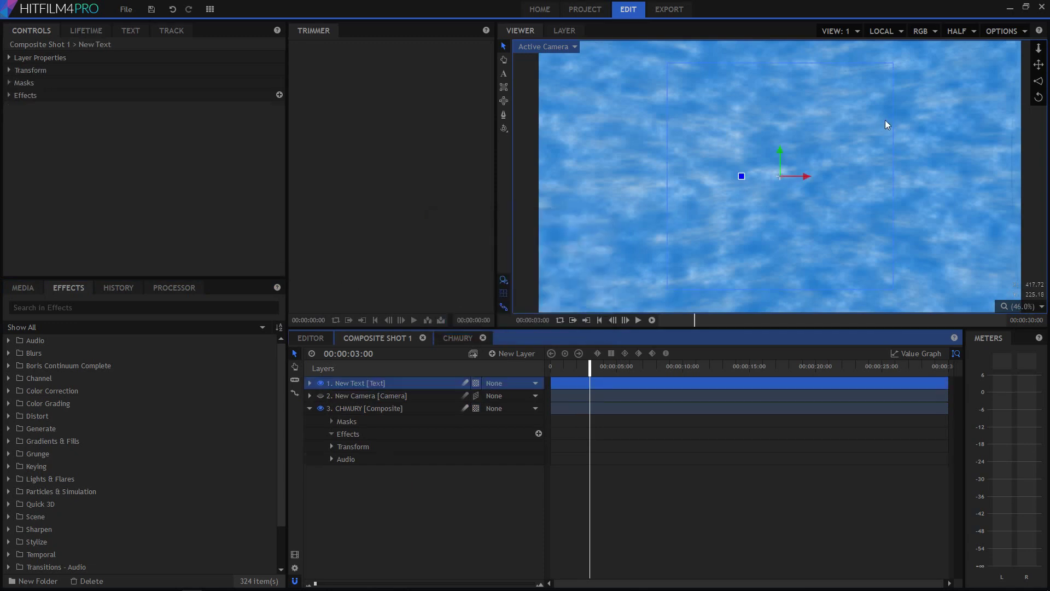
left_click(668, 64)
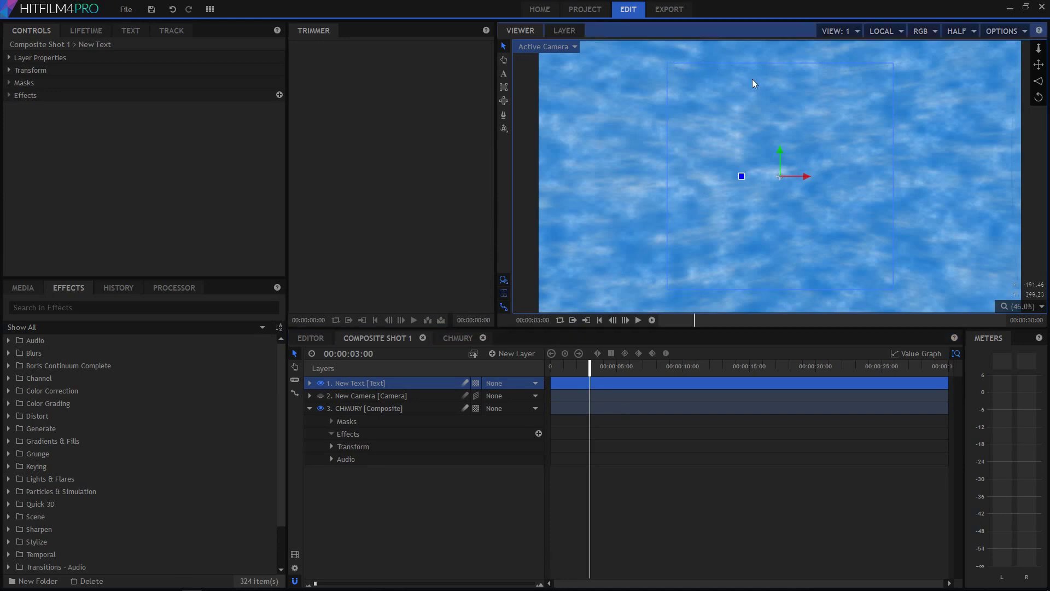
left_click(356, 383)
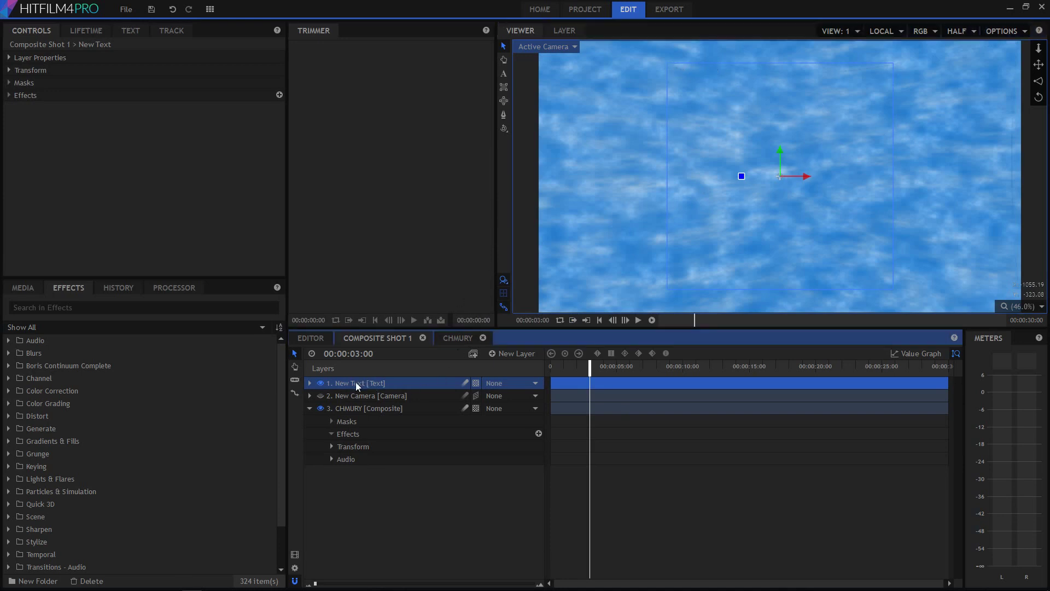
Enter CHMURY in the text layer with the Text tool and select all of the text.
left_click(503, 73)
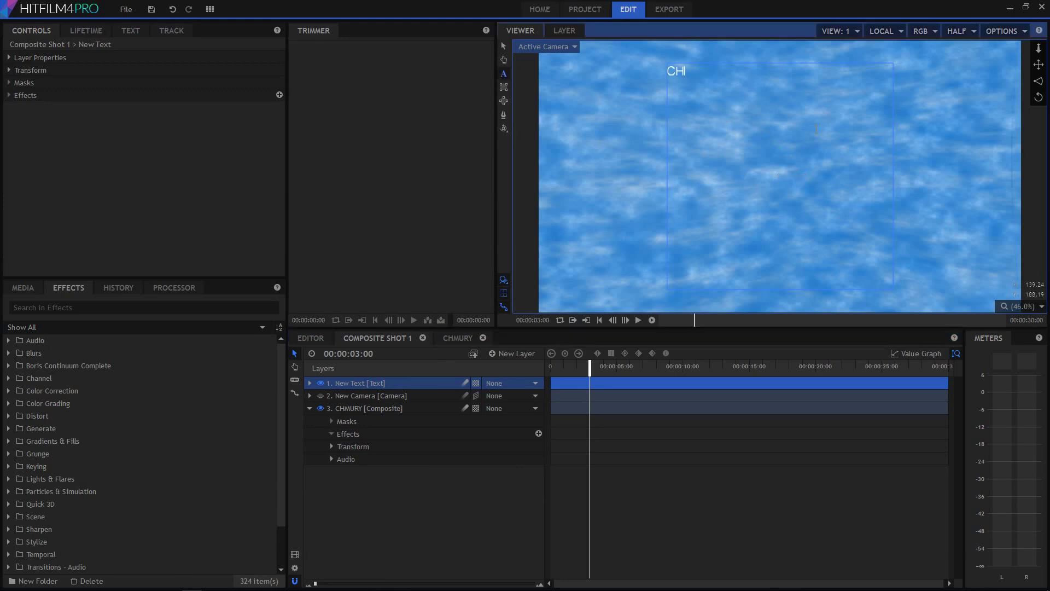
type("MURY")
key("ctrl+a")
Set the selected CHMURY text in the Arimo font at size 316.
left_click(118, 35)
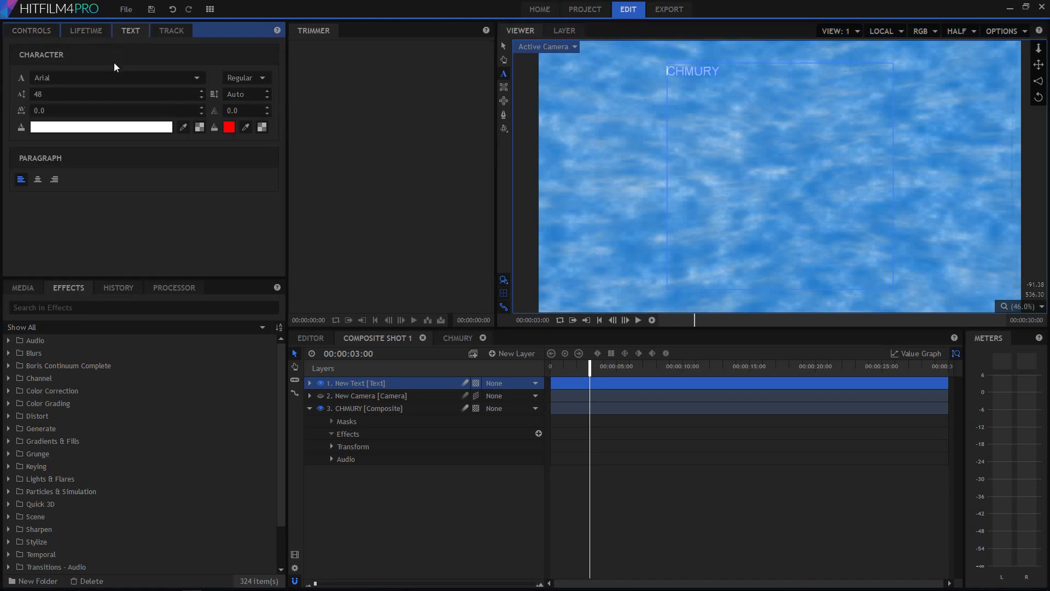
left_click(195, 78)
left_click(105, 287)
left_click_drag(144, 91, 284, 91)
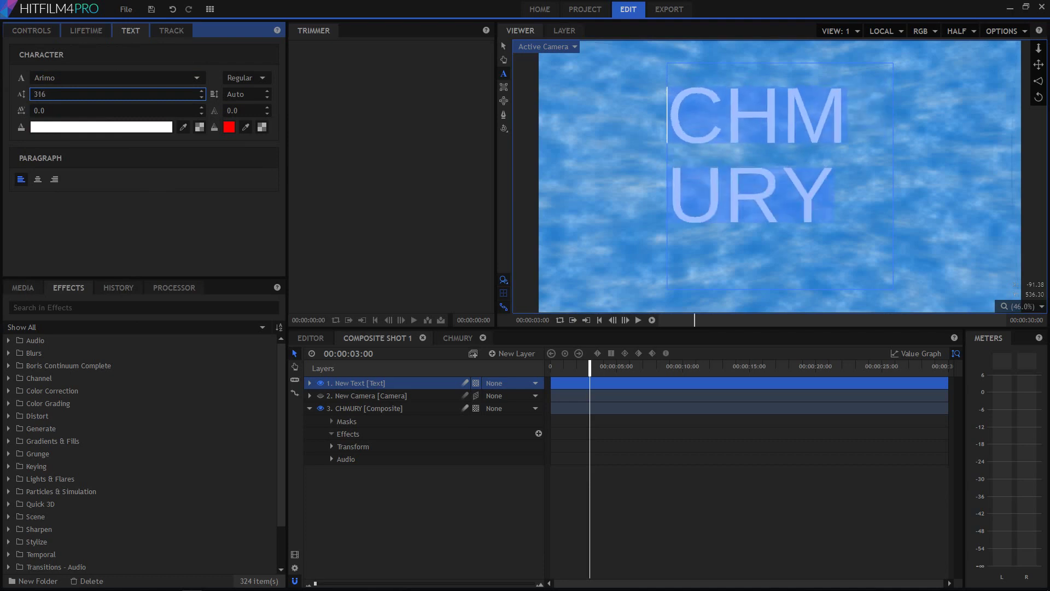
Try out different fonts on the CHMURY text and choose Diner-Fatt.
left_click(107, 77)
left_click(88, 152)
scroll(102, 81, "down", 7)
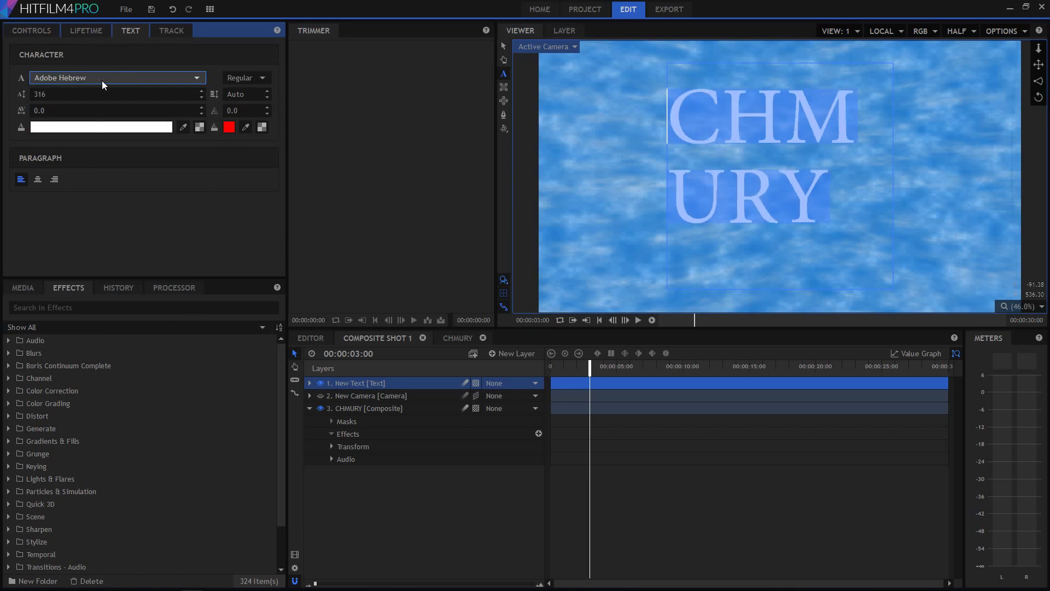
scroll(101, 80, "down", 6)
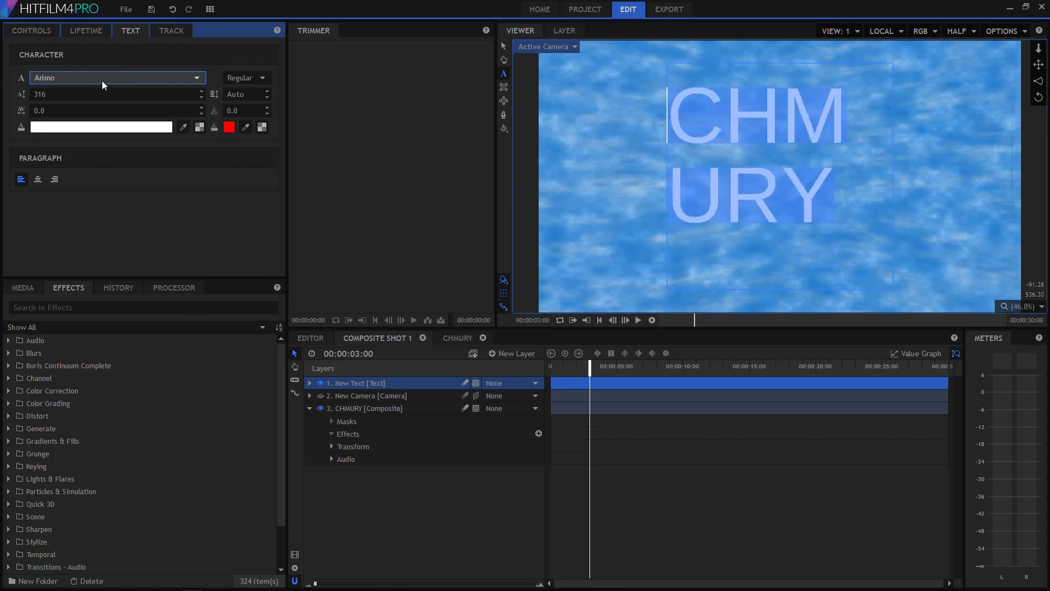
scroll(101, 81, "down", 8)
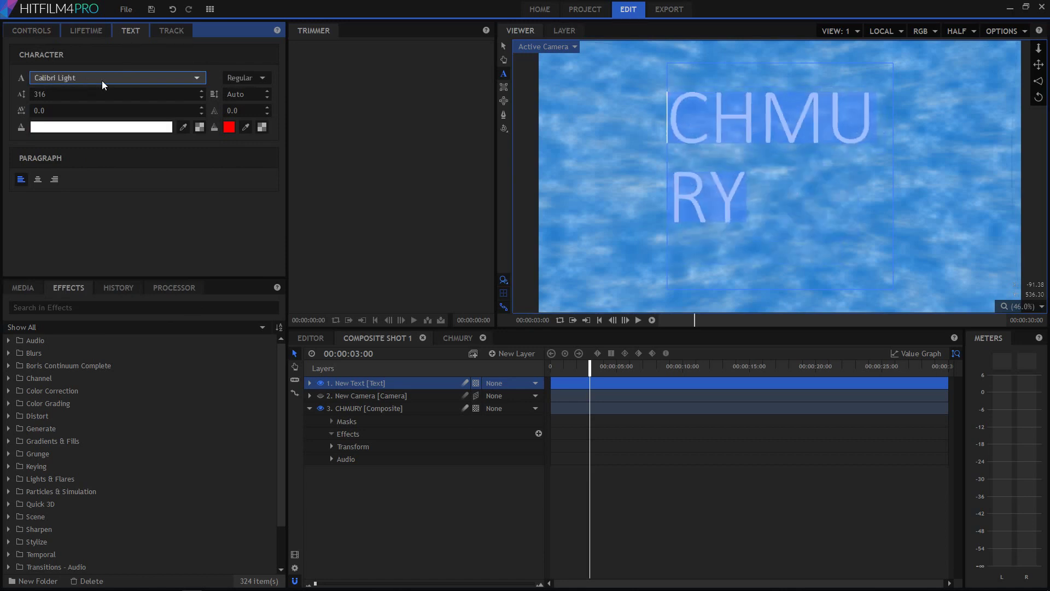
scroll(102, 81, "down", 6)
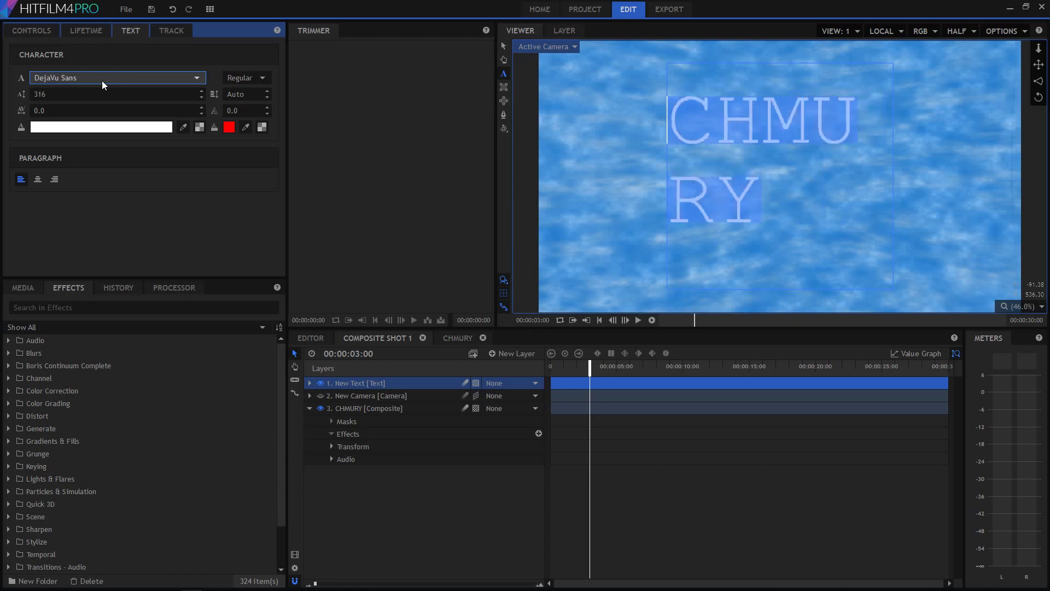
scroll(102, 81, "down", 2)
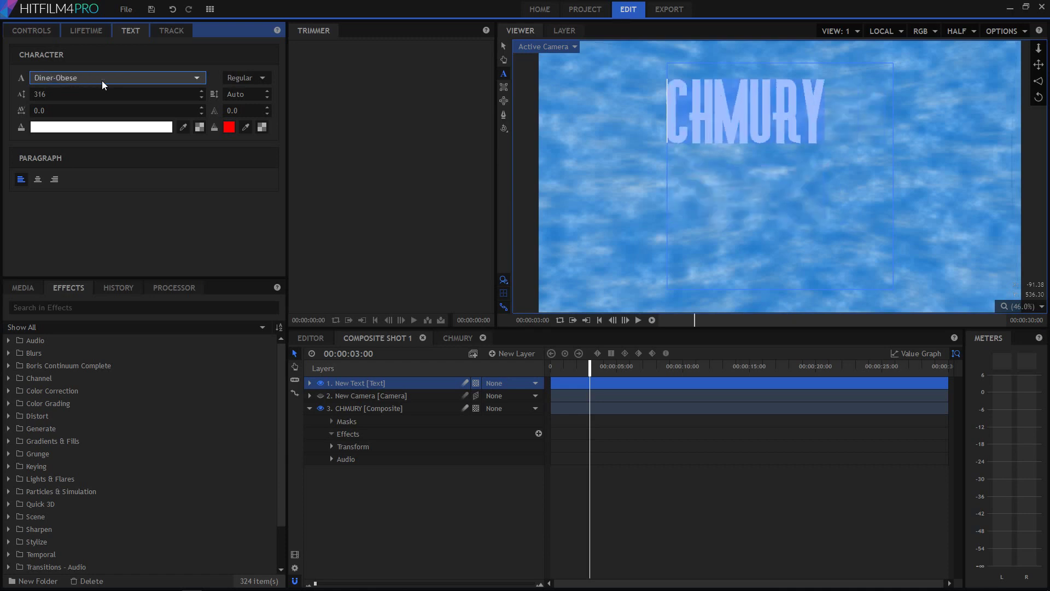
scroll(102, 80, "down", 1)
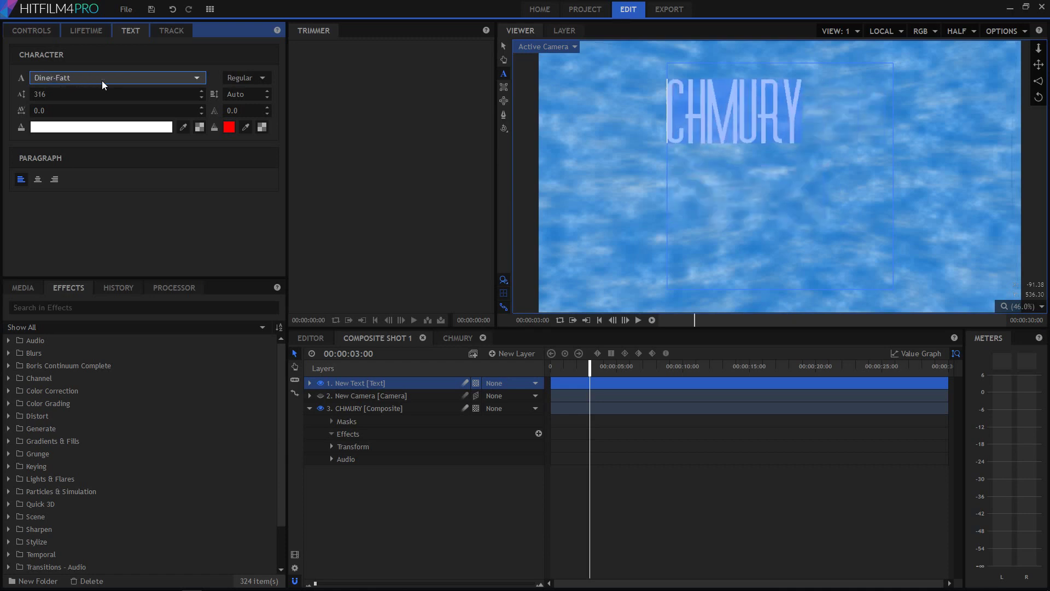
scroll(102, 81, "up", 1)
scroll(101, 81, "down", 1)
scroll(102, 80, "down", 5)
scroll(102, 80, "down", 4)
scroll(101, 80, "down", 4)
scroll(102, 82, "down", 4)
scroll(102, 80, "down", 3)
scroll(102, 80, "up", 4)
scroll(102, 80, "up", 5)
scroll(102, 80, "up", 4)
scroll(103, 80, "up", 1)
scroll(103, 80, "down", 1)
scroll(102, 81, "up", 1)
Move the CHMURY text to the middle of the frame and place its layer below the camera layer.
left_click(504, 47)
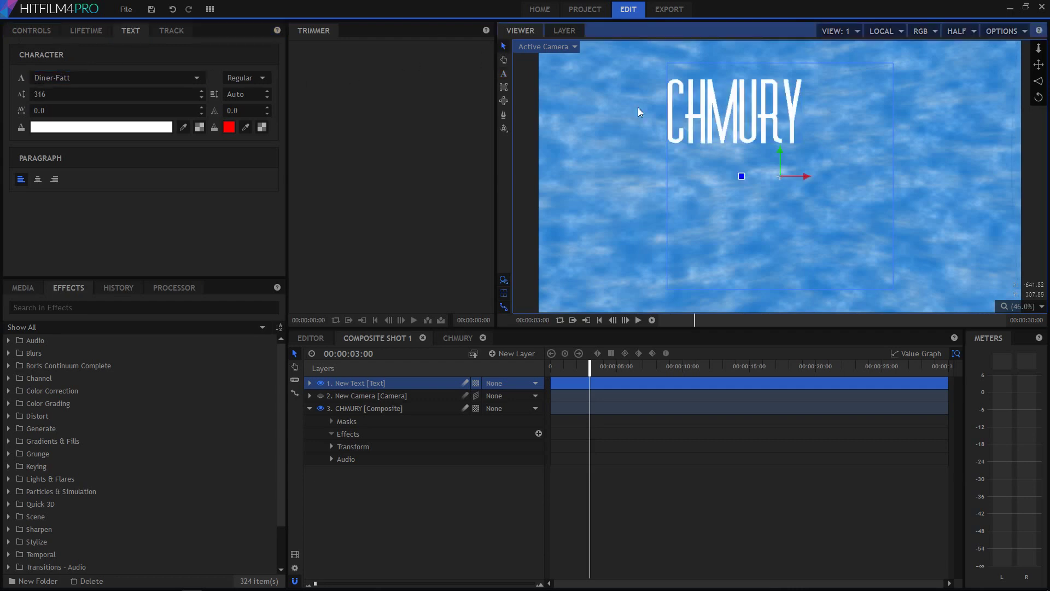
left_click_drag(805, 178, 818, 212)
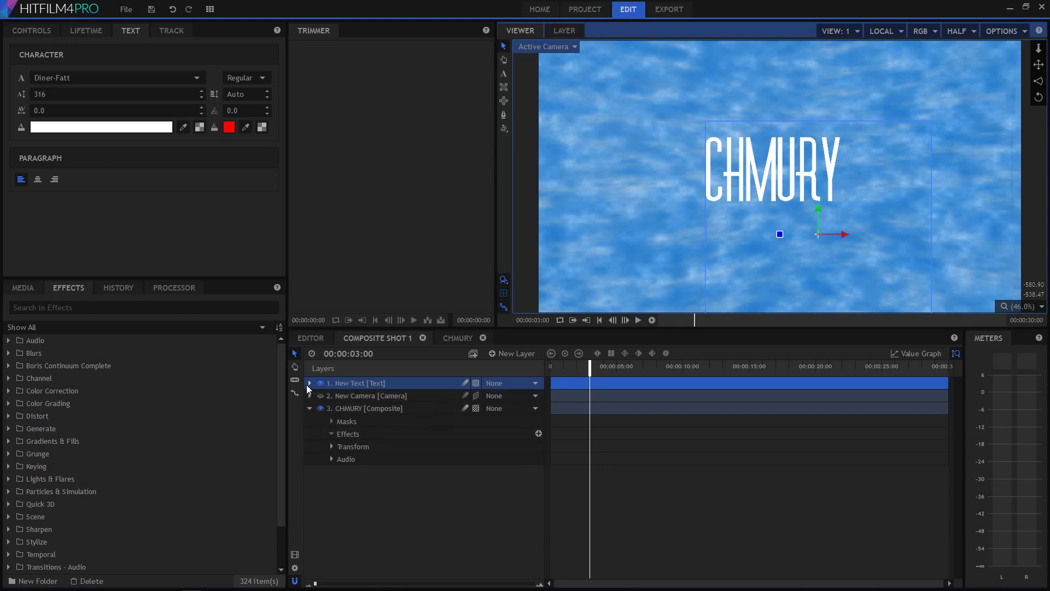
left_click(331, 433)
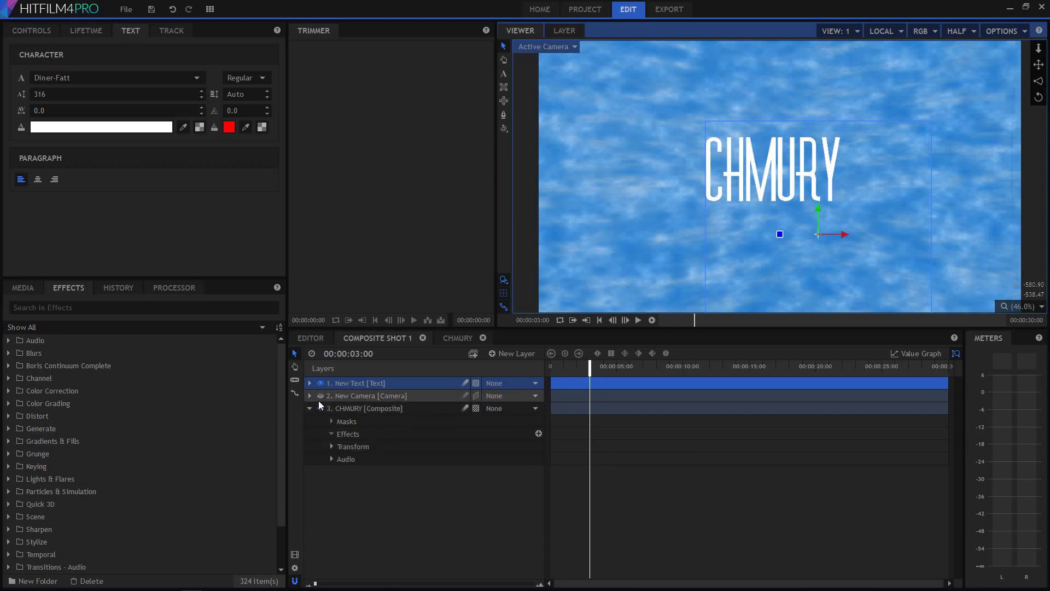
left_click_drag(343, 382, 369, 398)
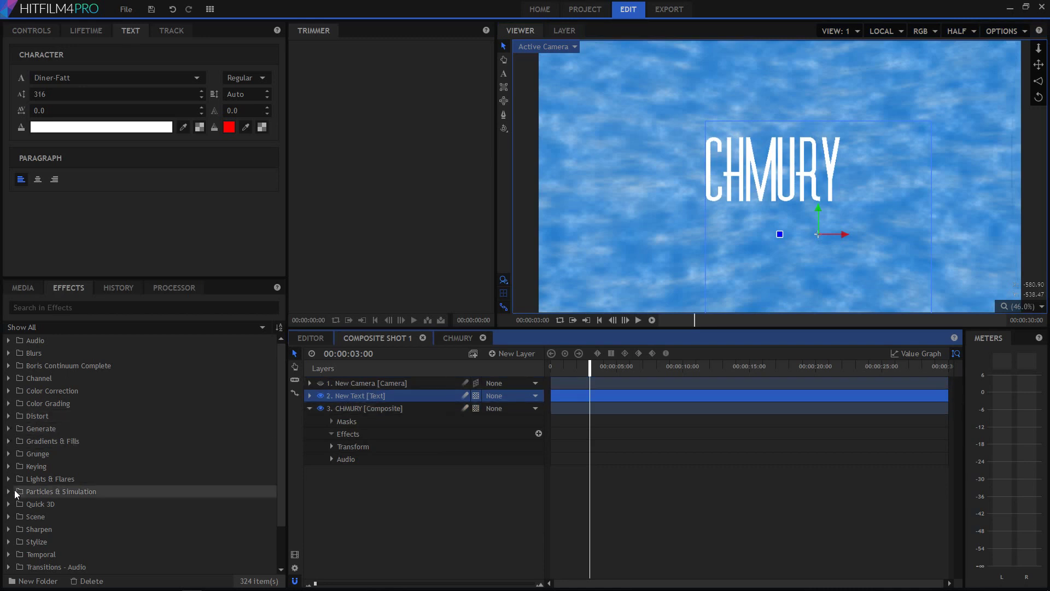
Apply the 3D Extrusion effect to the text layer and set its Z Shift to 32.
left_click(8, 429)
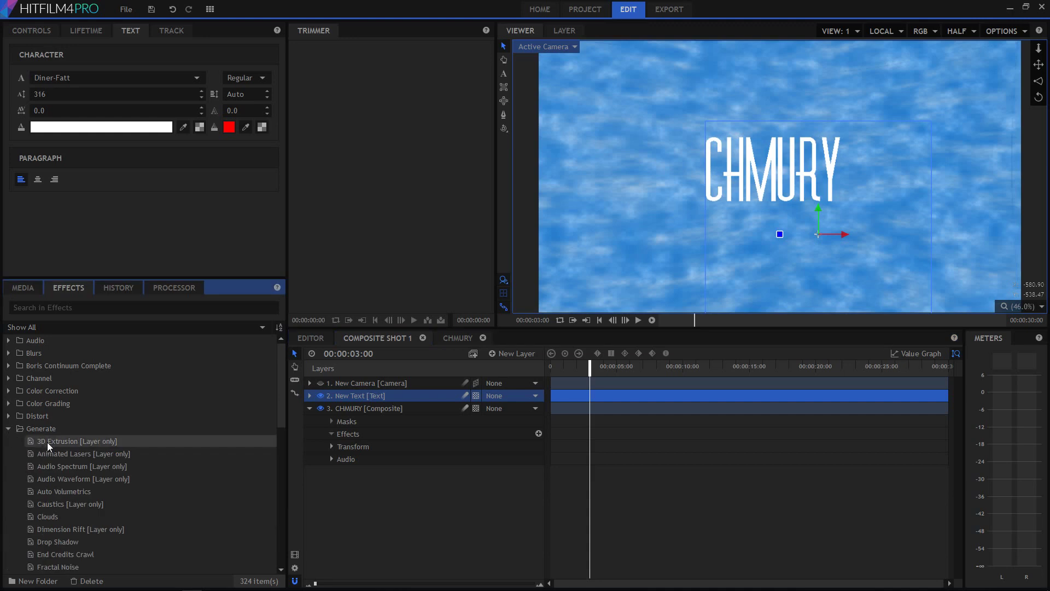
left_click_drag(42, 442, 352, 396)
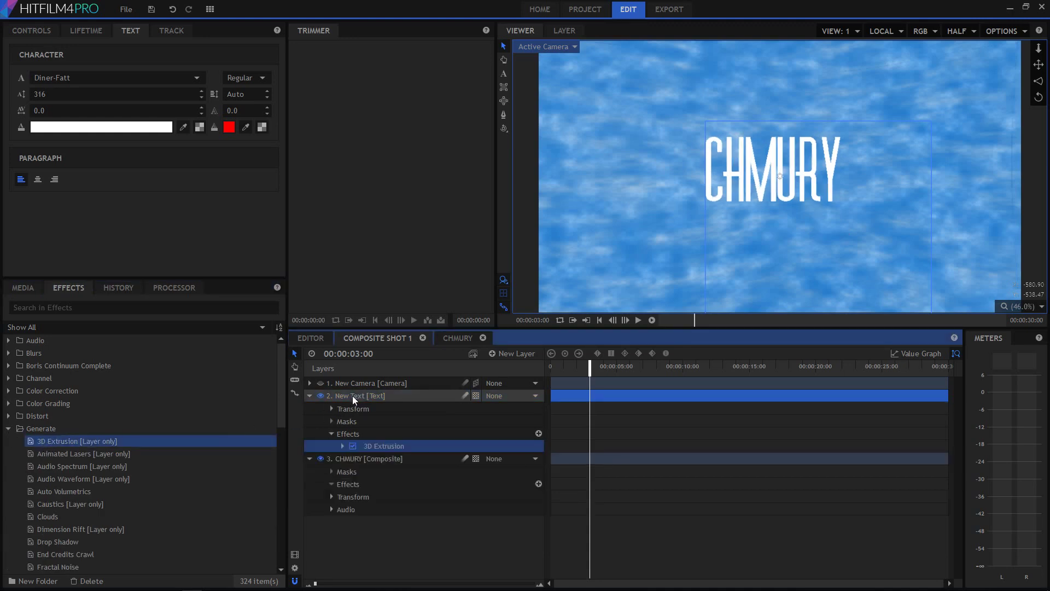
left_click(342, 447)
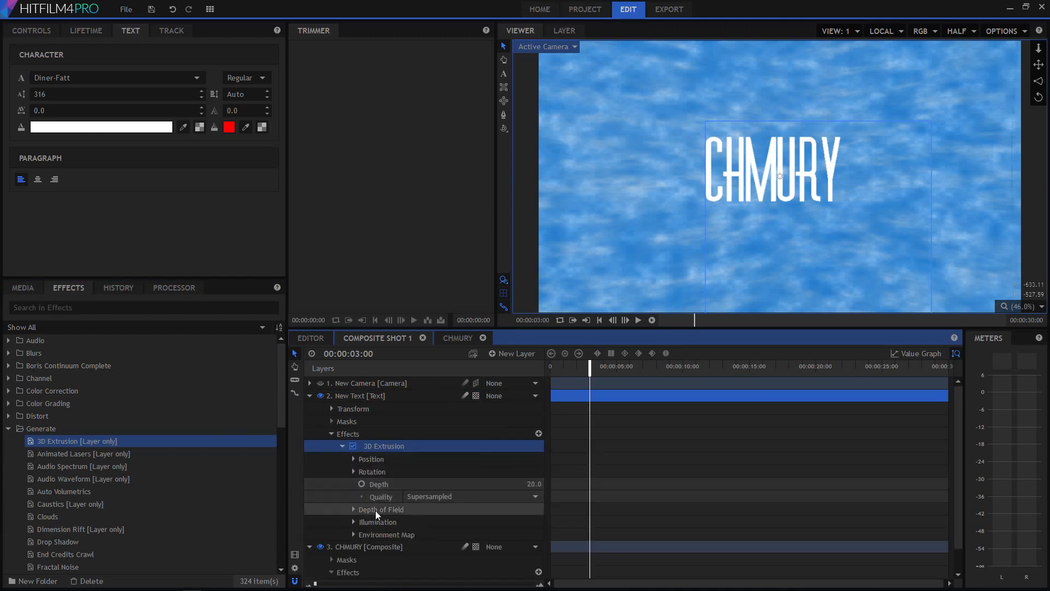
left_click(354, 458)
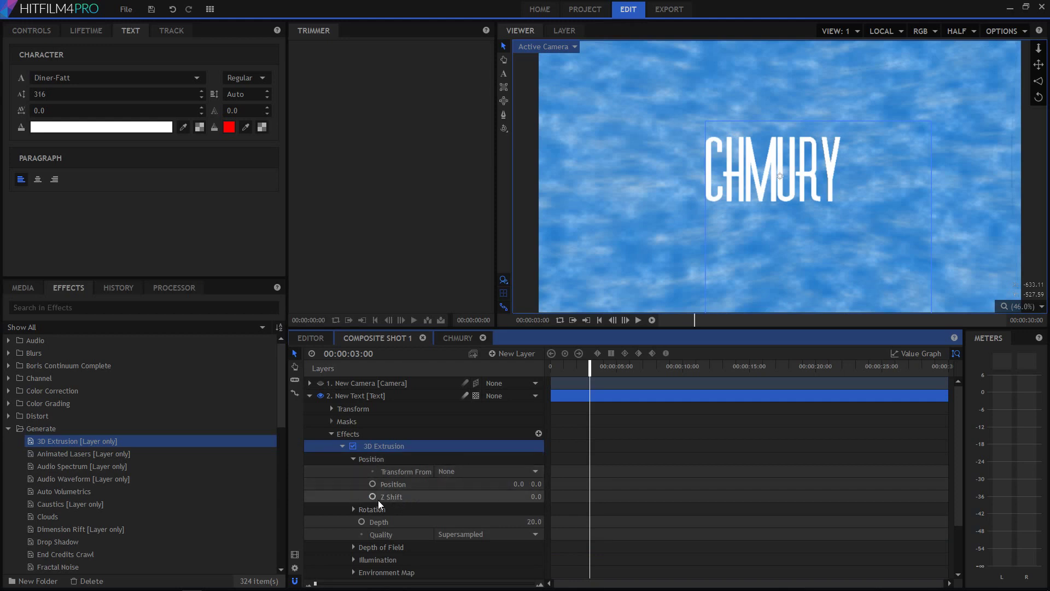
mouse_move(531, 497)
left_mouse_down()
mouse_move(579, 496)
mouse_move(547, 497)
left_mouse_up()
Set the 3D Extrusion Depth to 85 and collapse the effect's properties.
scroll(393, 510, "down", 3)
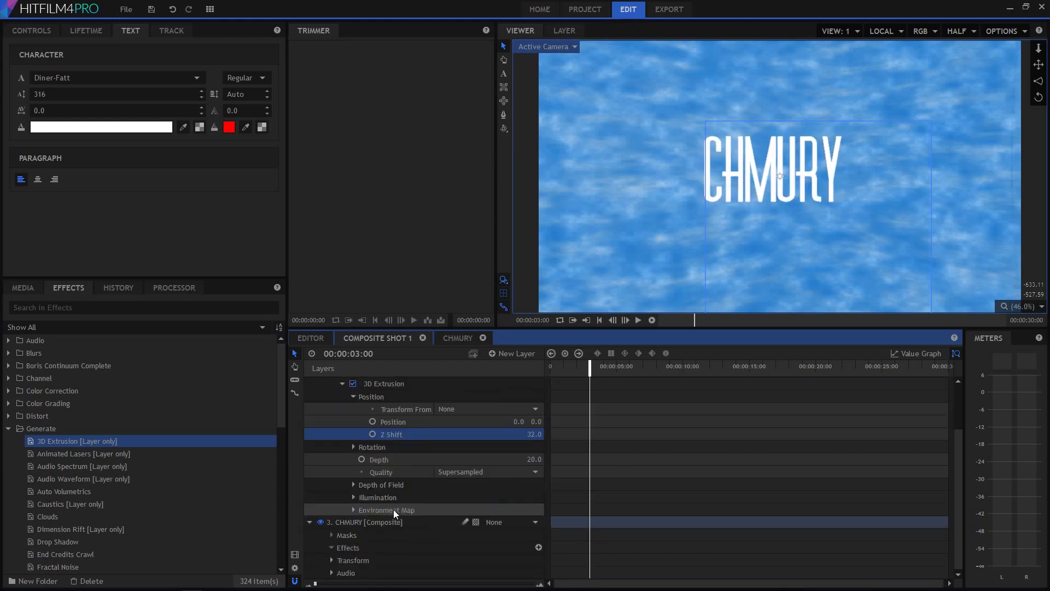
left_click(353, 483)
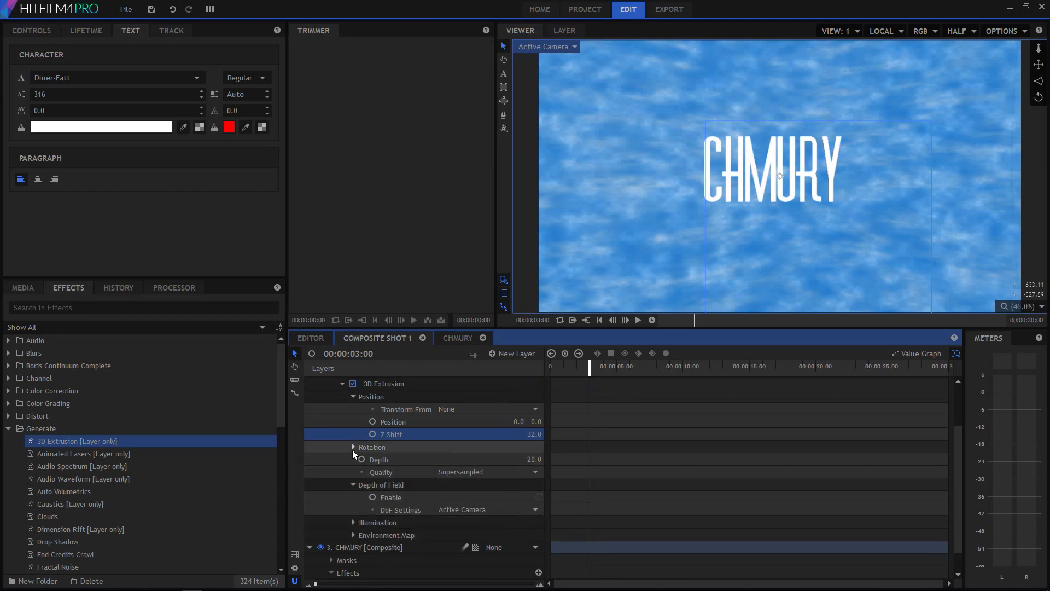
left_click_drag(528, 458, 562, 458)
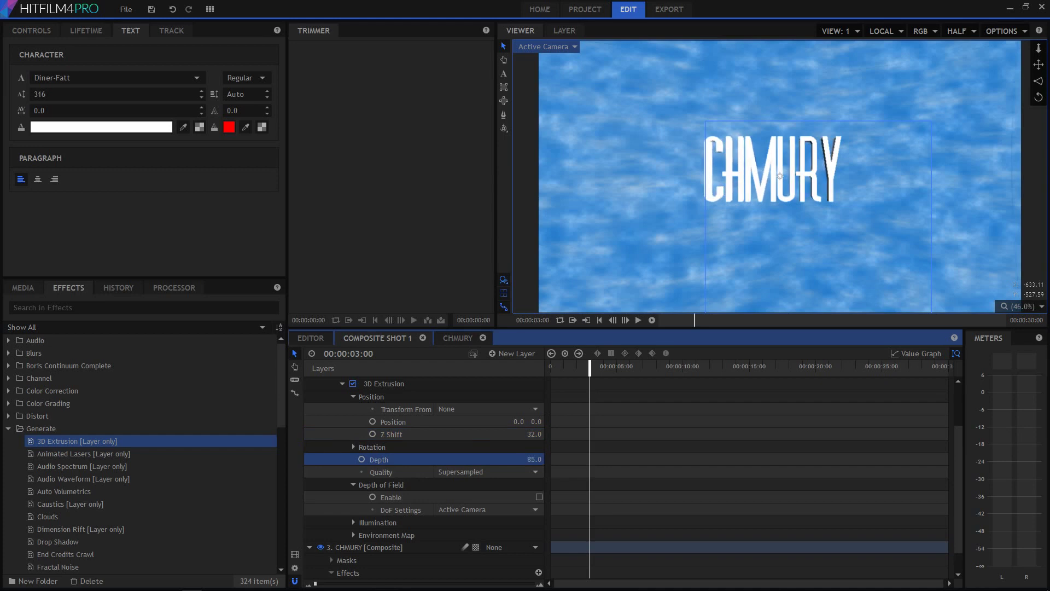
left_click(341, 384)
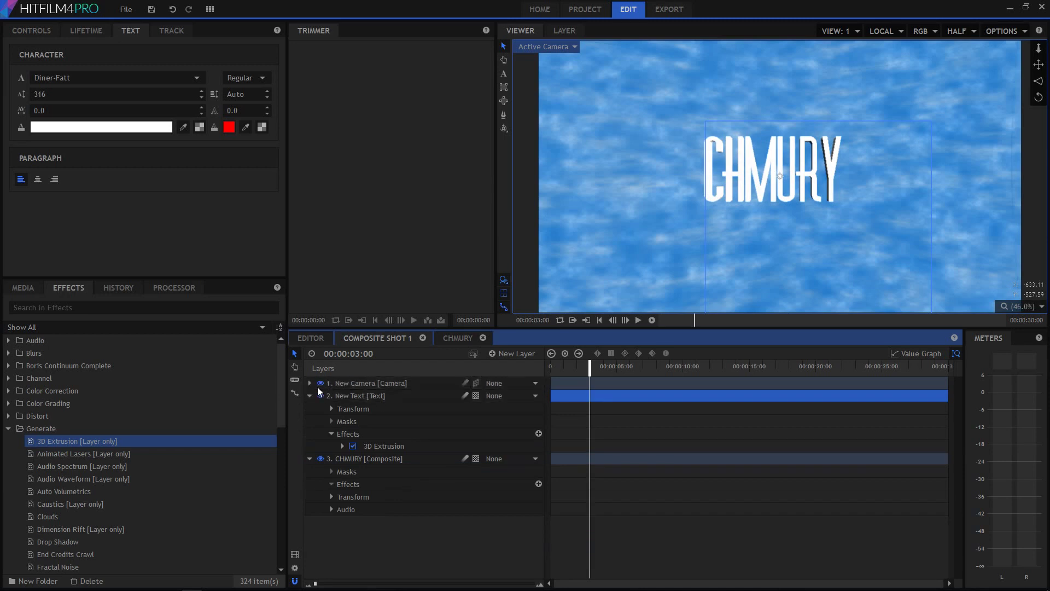
Make the camera layer visible and convert the text layer to a 3D plane.
left_click(321, 383)
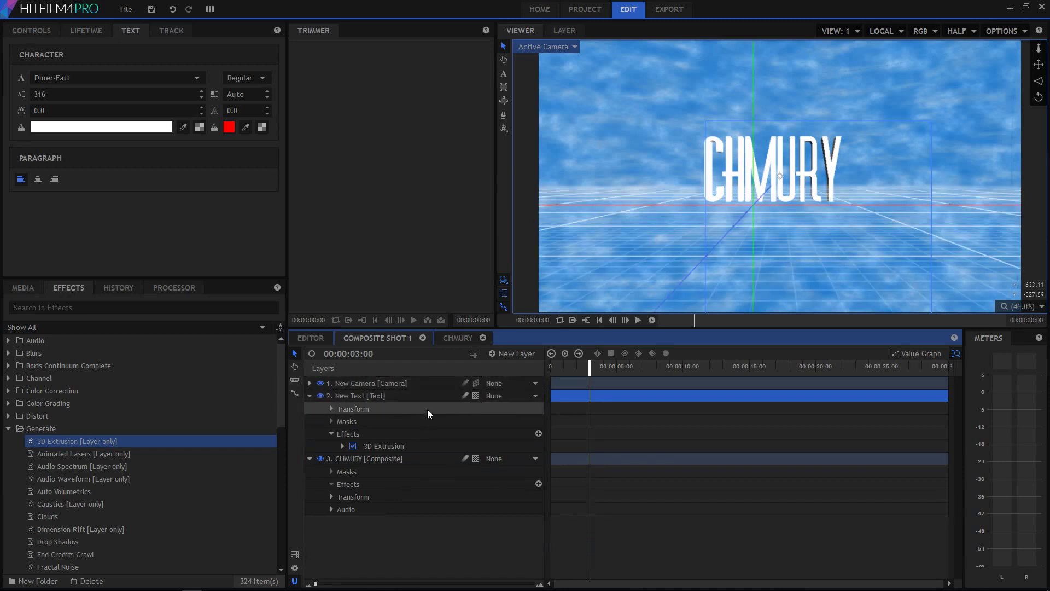
left_click(309, 396)
left_click(477, 396)
left_click(491, 422)
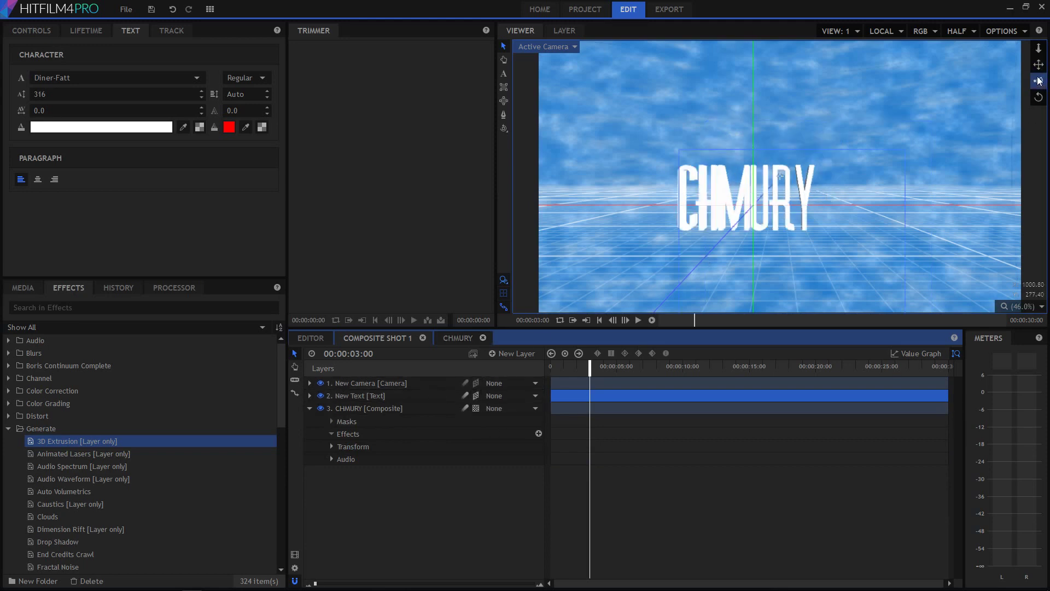
left_click_drag(1038, 98, 1010, 104)
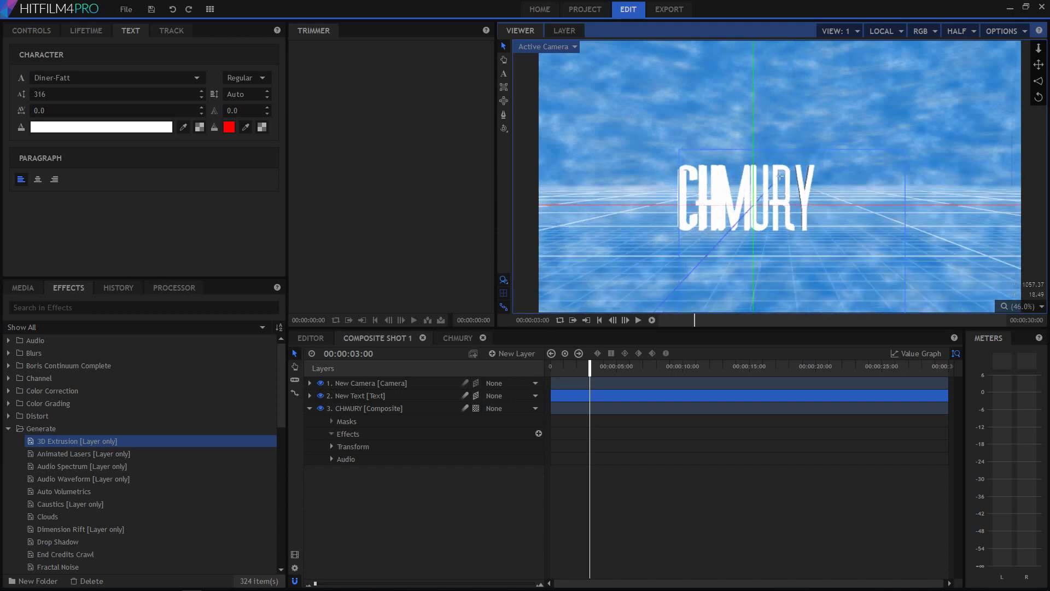
left_click_drag(1038, 65, 1047, 56)
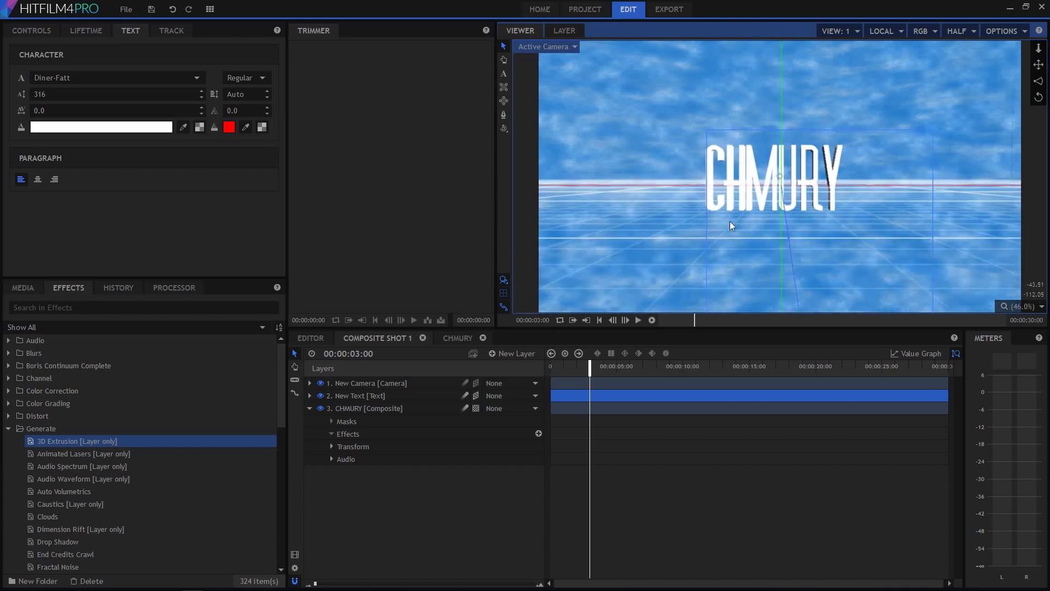
Try the CHMURY composite layer as 3D Unrolled and check it by moving the camera.
left_click(308, 408)
left_click(347, 409)
left_click(473, 411)
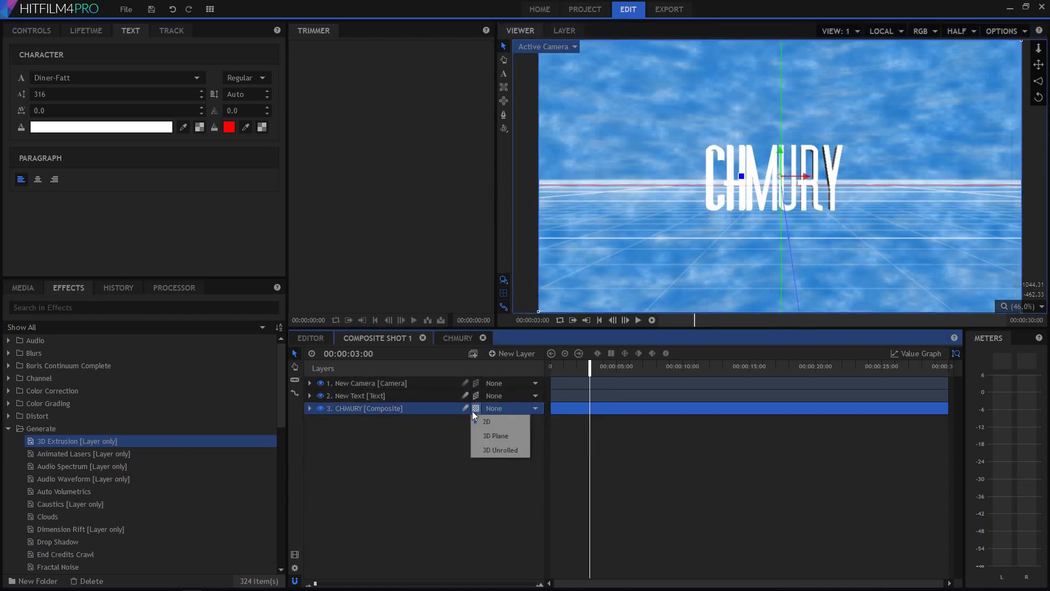
left_click(512, 450)
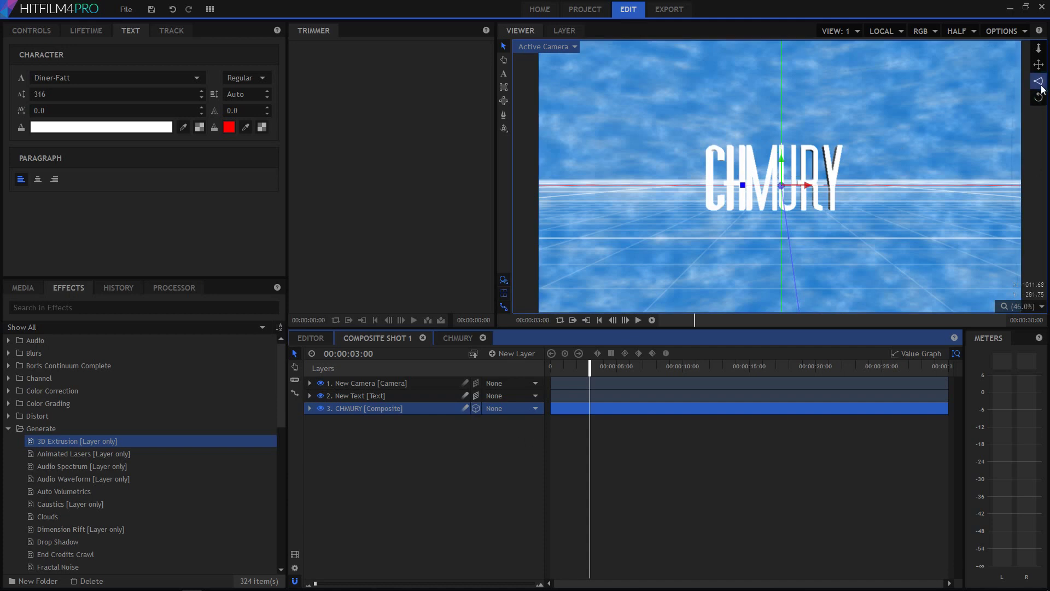
left_click_drag(1040, 79, 1042, 87)
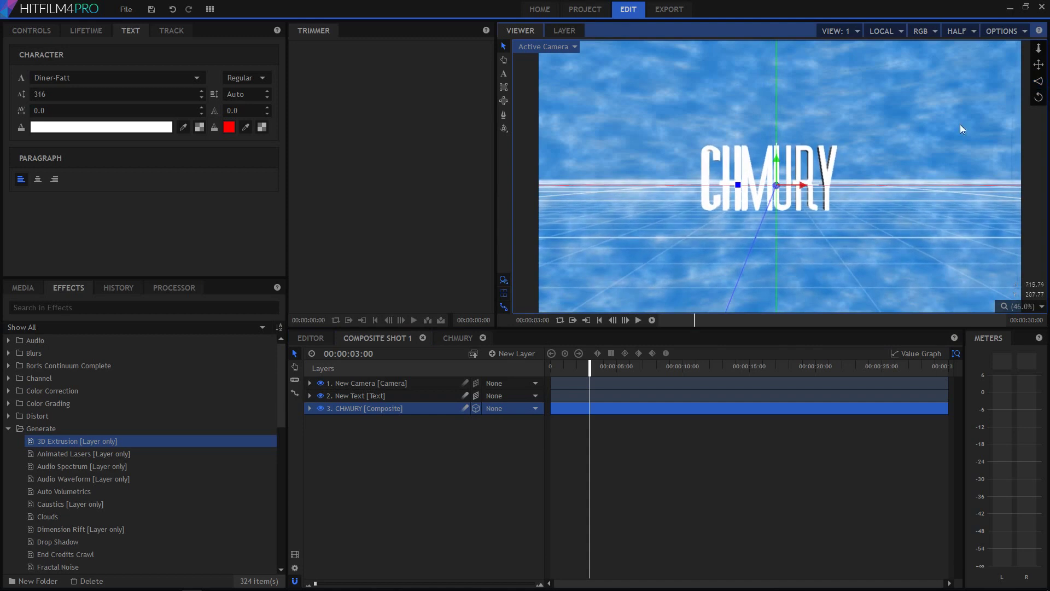
Convert the CHMURY composite layer to a 3D plane and orbit the camera so the scene appears at a slight angle.
left_click(474, 409)
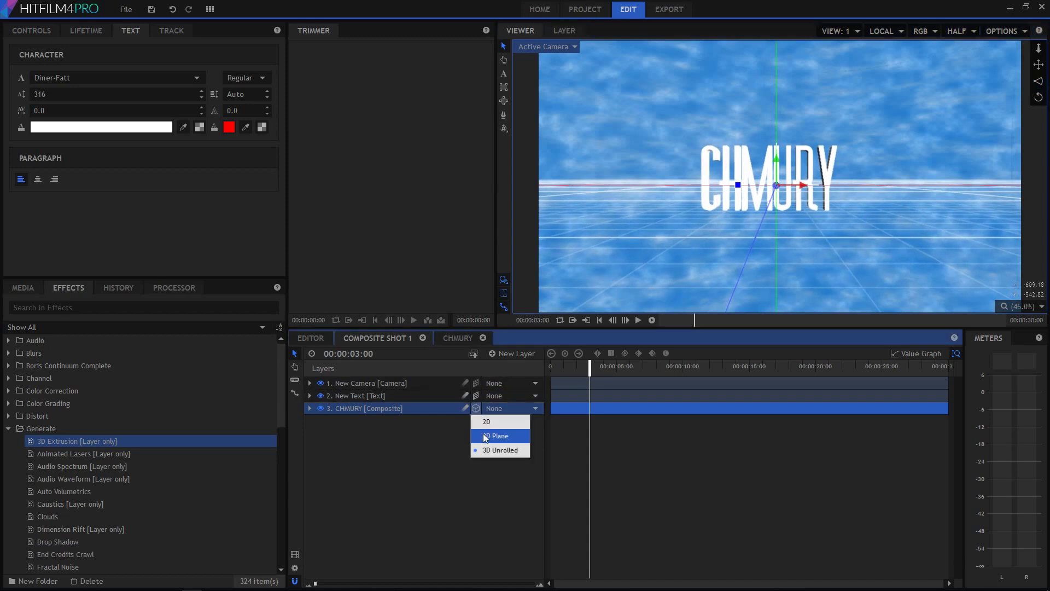
left_click(495, 434)
left_click_drag(1038, 97, 1022, 134)
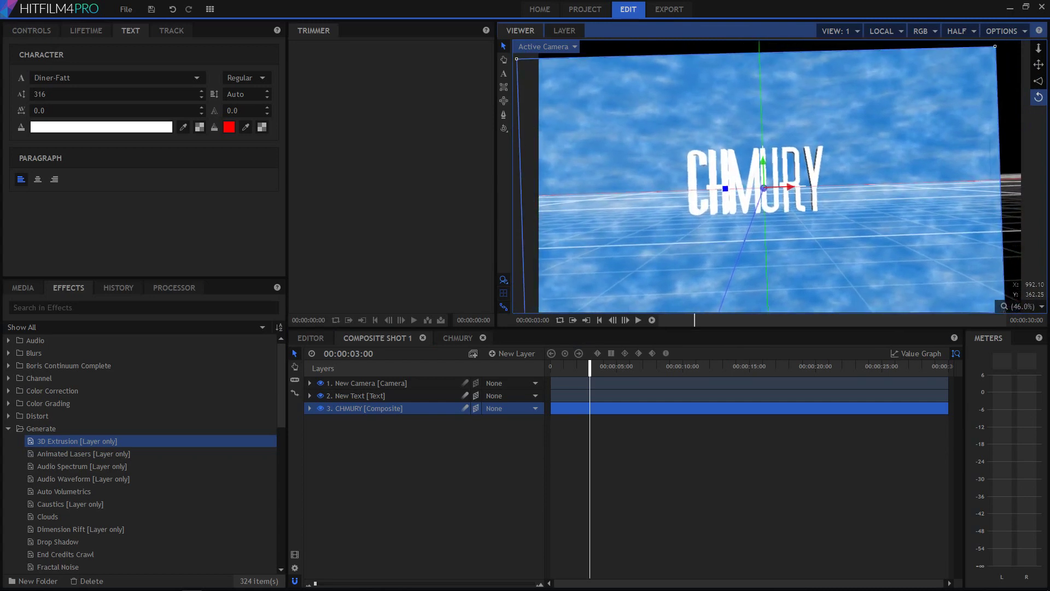
left_click_drag(1038, 96, 634, 293)
left_click(381, 443)
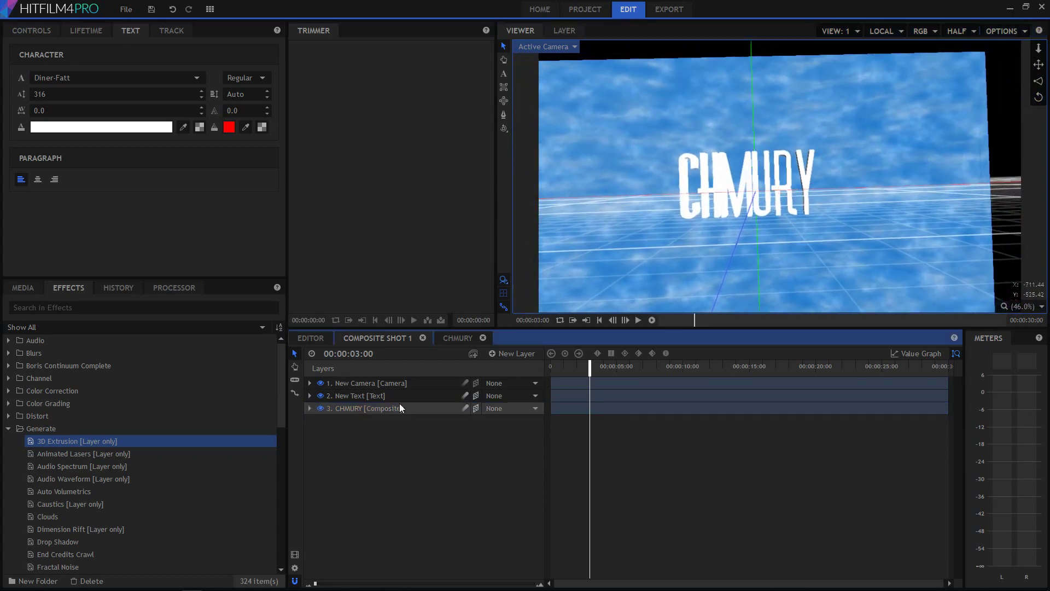
Check the CHMURY composite's contents, then examine the CHMURY layer's Transform and Material properties in Composite Shot 1.
left_click(450, 337)
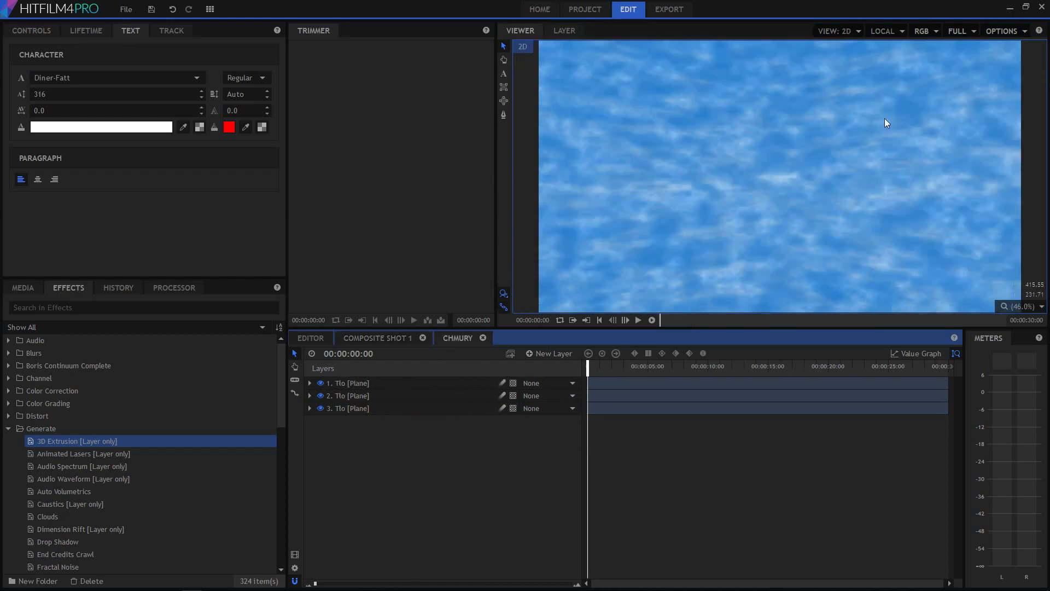
left_click(390, 337)
left_click(367, 410)
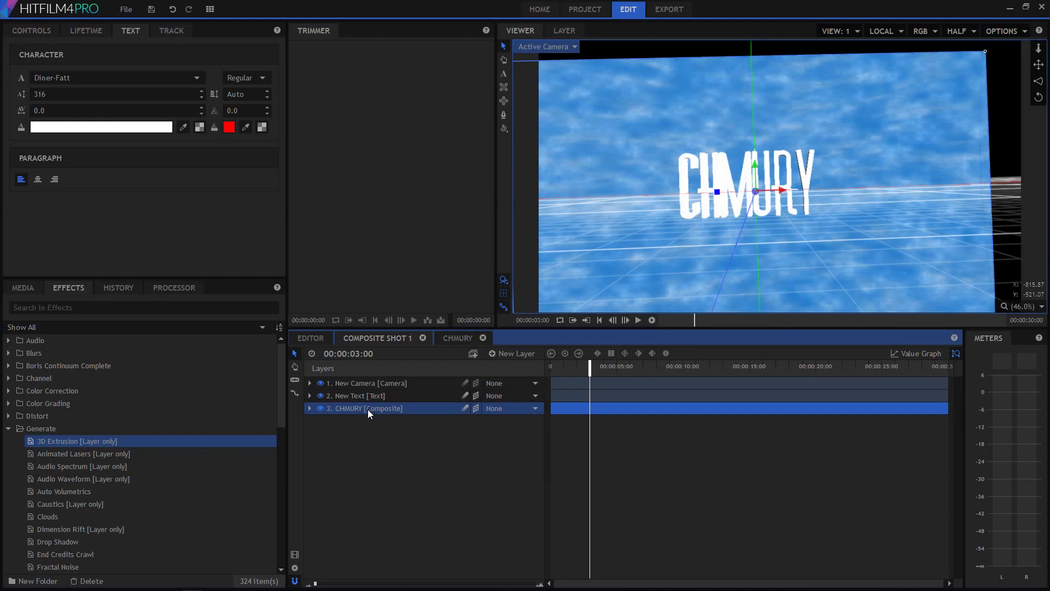
left_click(308, 409)
left_click(330, 445)
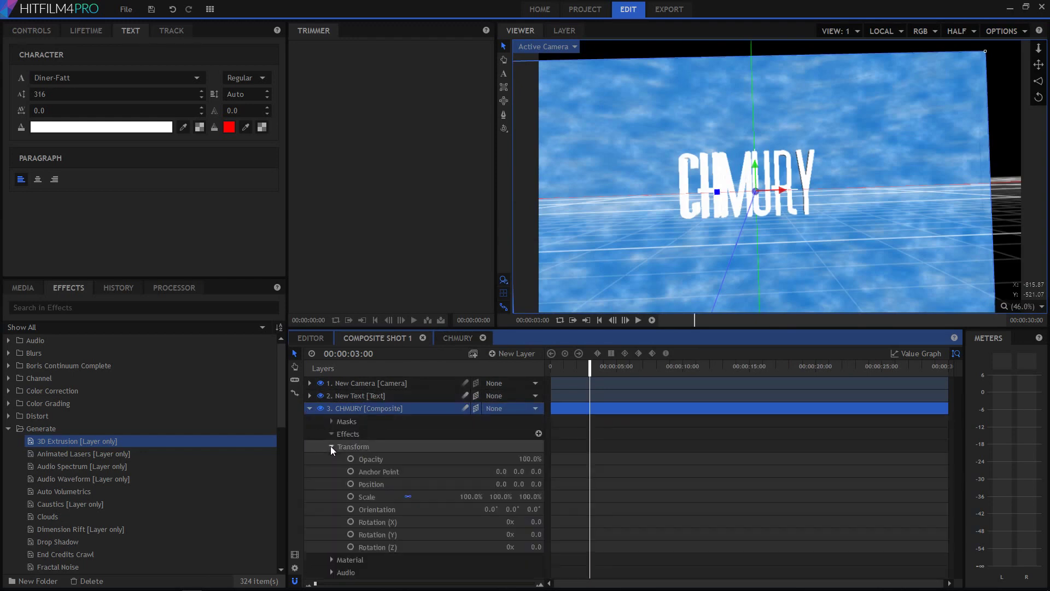
left_click(333, 449)
left_click(332, 460)
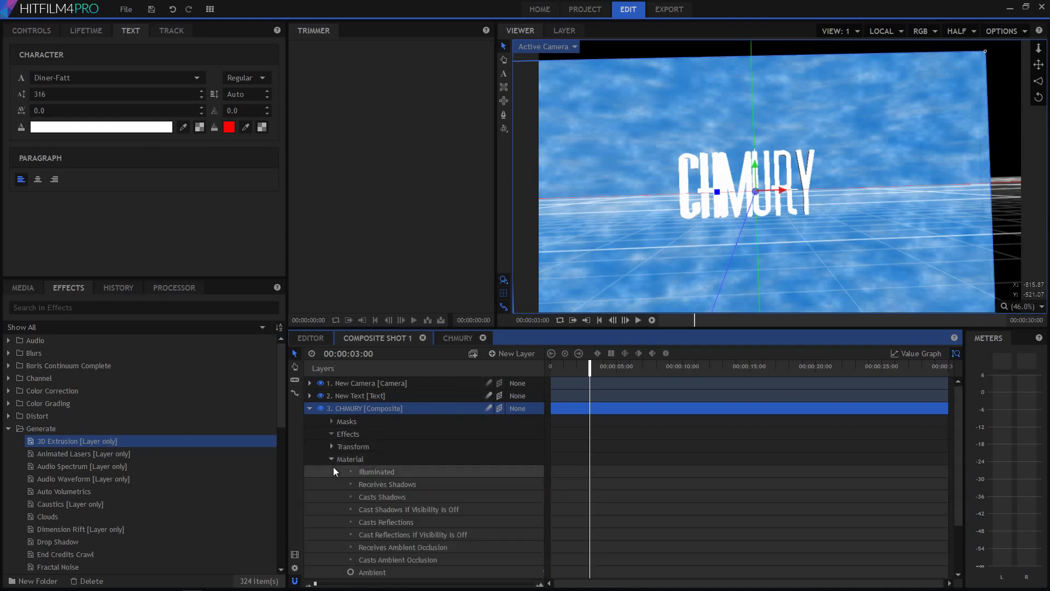
left_click(332, 458)
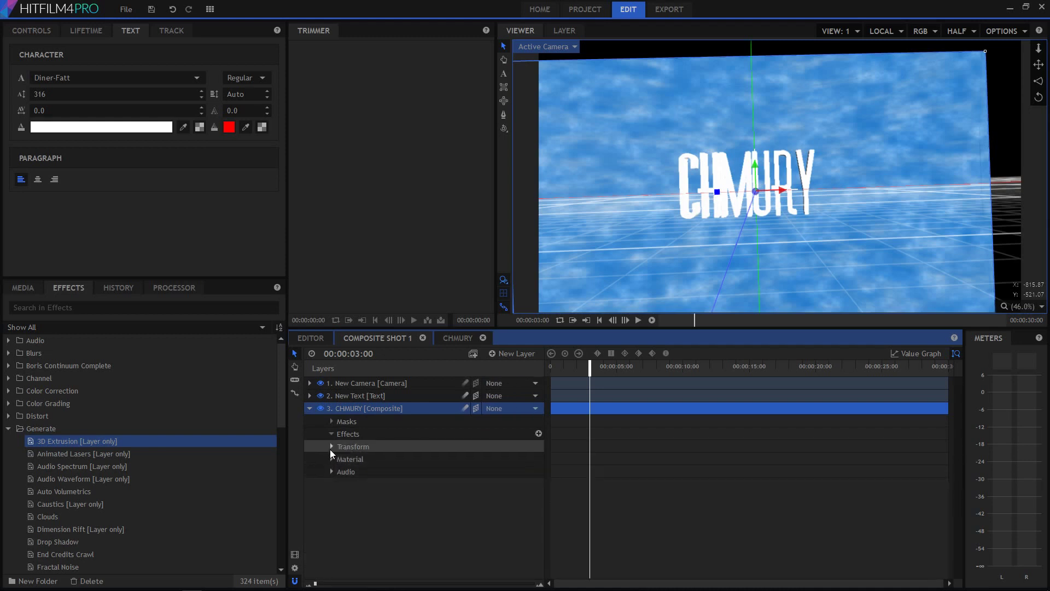
Enlarge the CHMURY composite layer to a scale of 137%.
left_click(330, 447)
left_click(471, 496)
type("121")
key("Return")
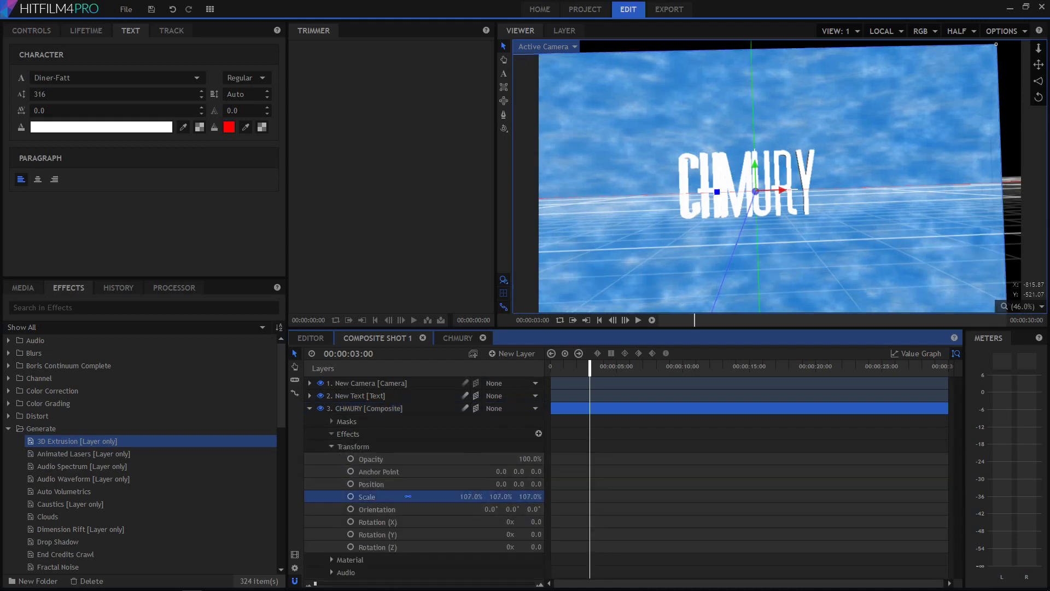
left_click_drag(472, 496, 480, 496)
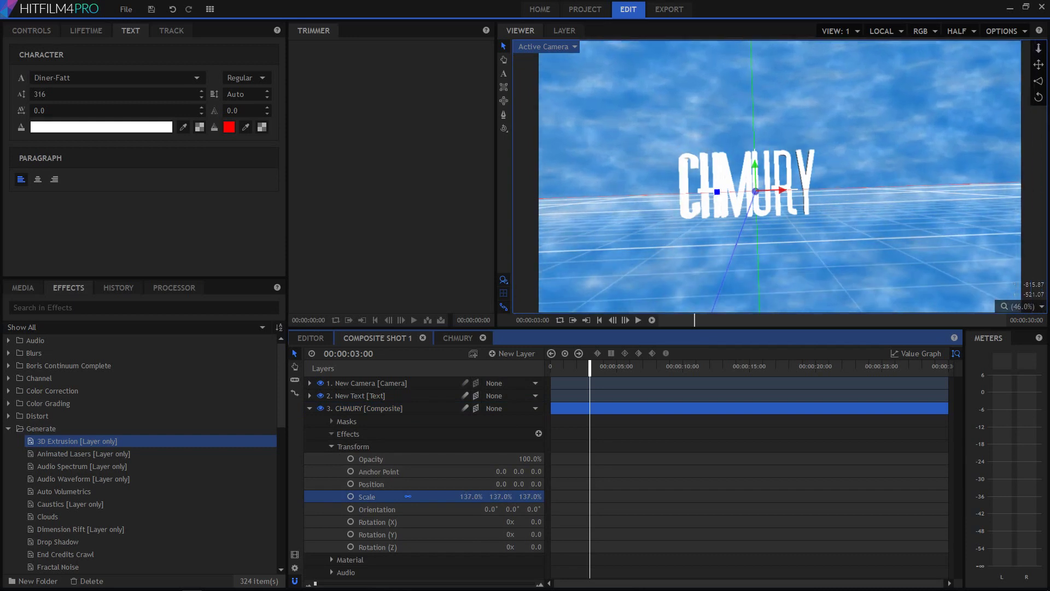
Try rotating the CHMURY composite layer 55° about the Z axis, then undo the rotation.
left_click(533, 547)
type("55")
key("Return")
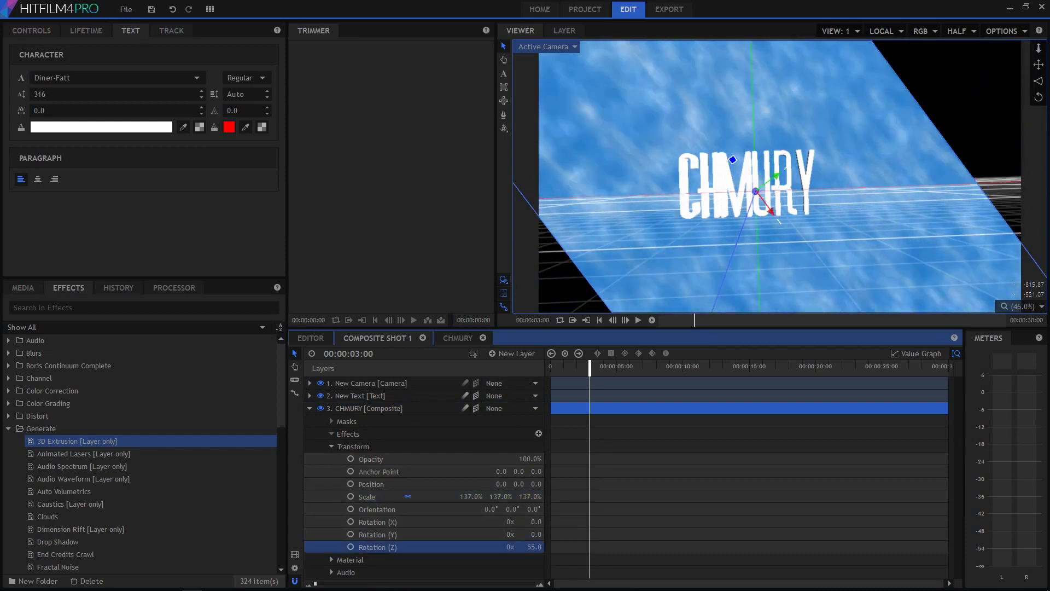
key("ctrl+z")
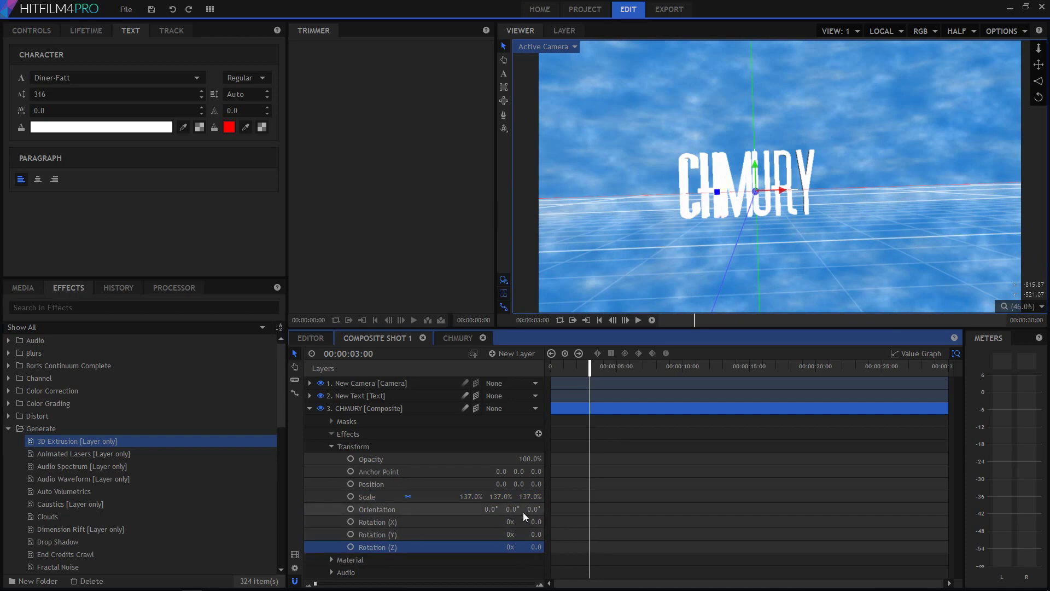
Push the CHMURY composite layer back to Z position -925, scale it to 201%, and slightly orbit the camera.
mouse_move(537, 484)
left_mouse_down()
mouse_move(479, 484)
mouse_move(527, 496)
left_mouse_up()
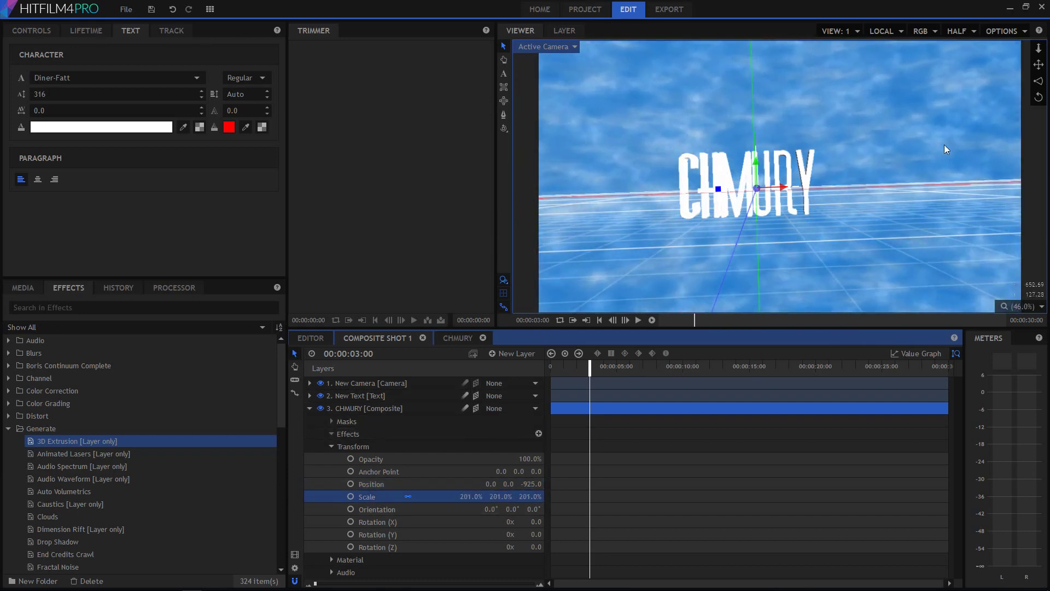
left_click_drag(1040, 94, 1038, 100)
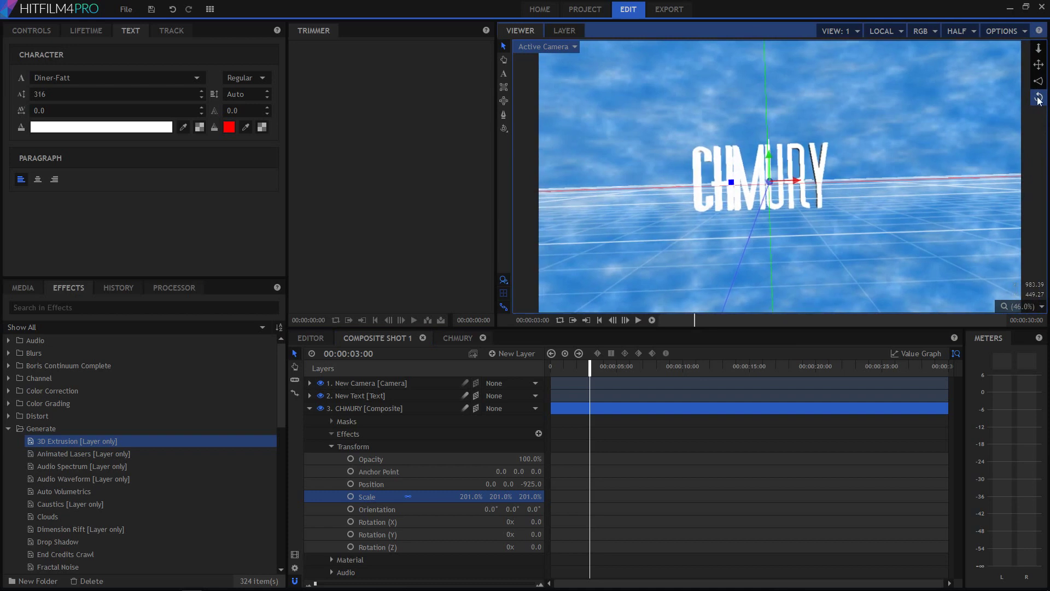
left_click(309, 408)
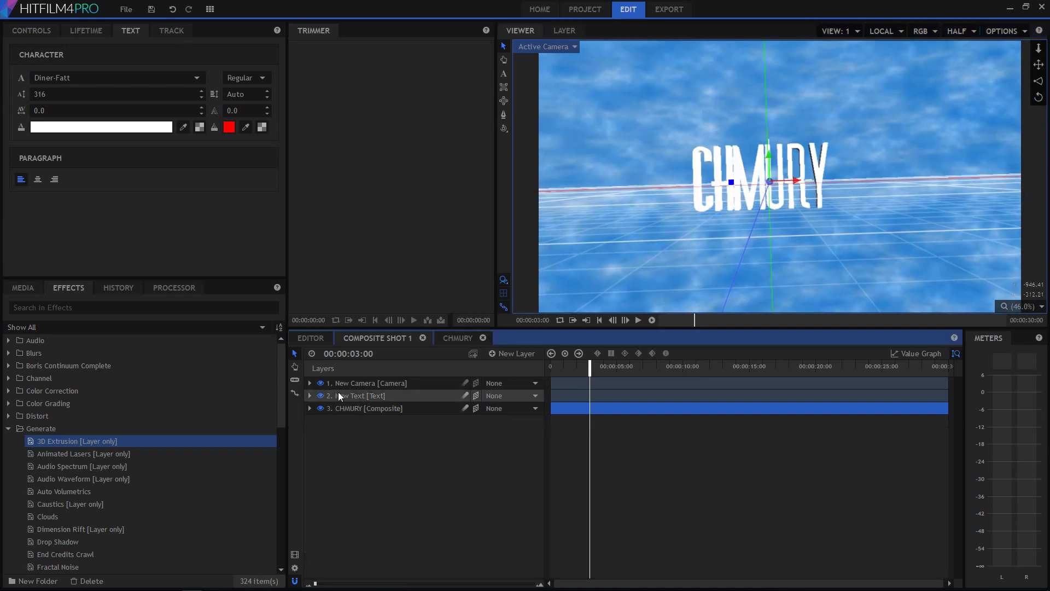
Move the text layer closer to the camera and play the composite shot to preview the animated clouds.
left_click(345, 399)
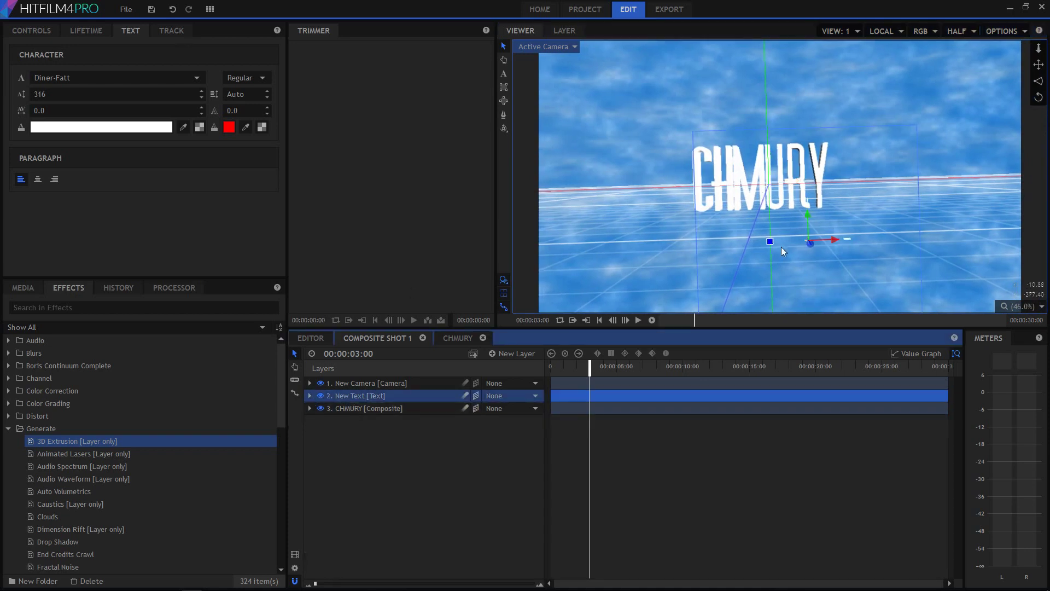
left_click_drag(818, 251, 829, 276)
key("space")
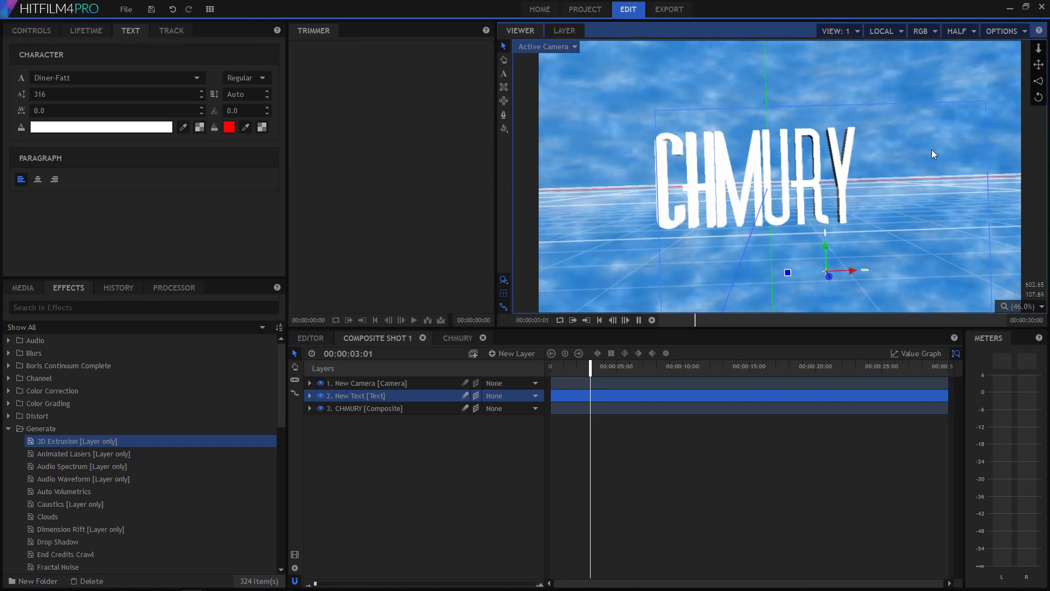
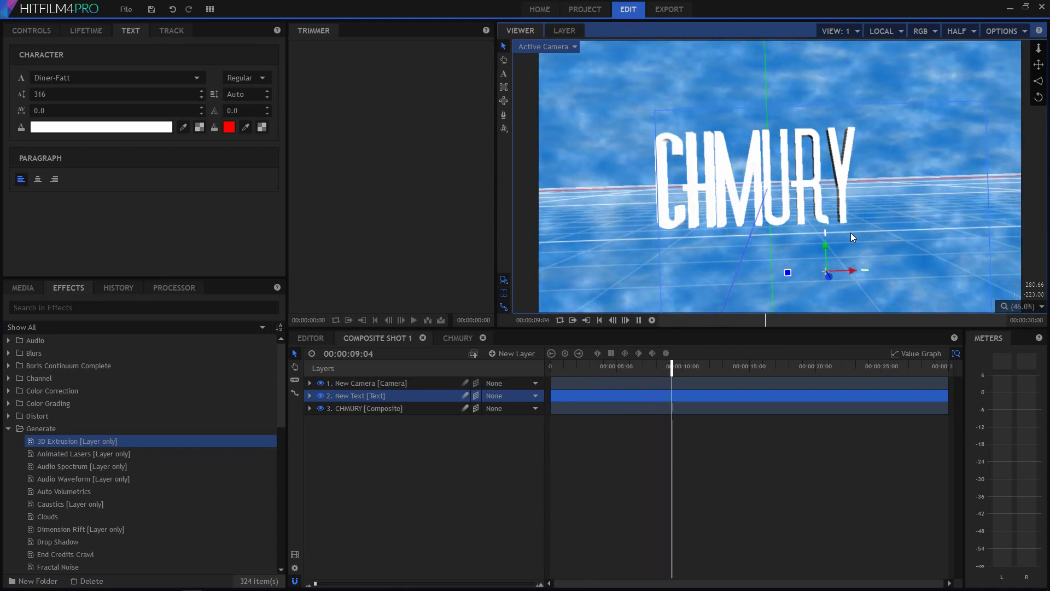
key("space")
Straighten the camera by setting its Y and Z rotation to 0.
left_click(309, 384)
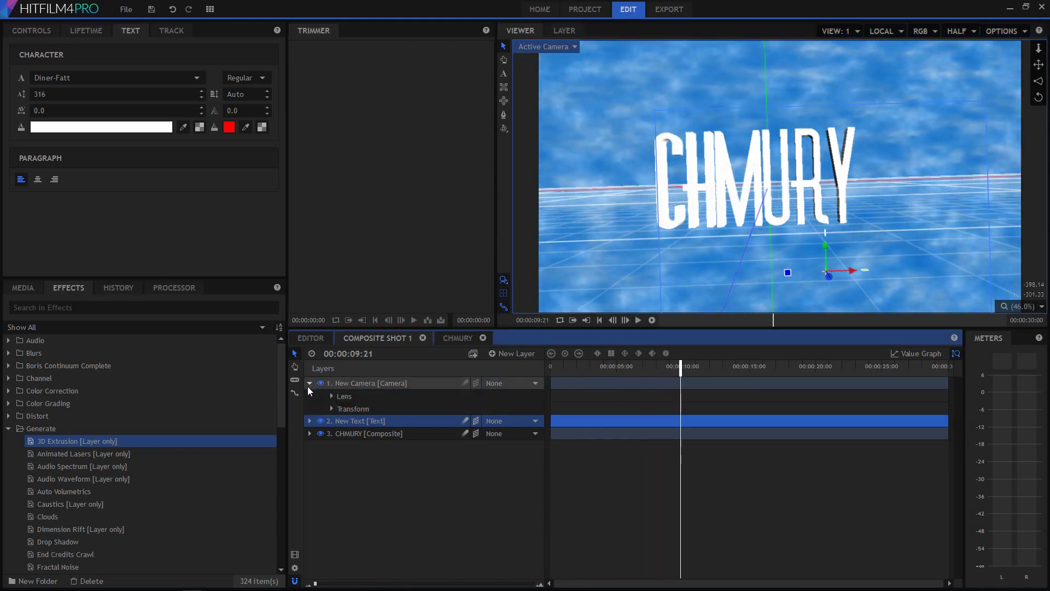
left_click(330, 410)
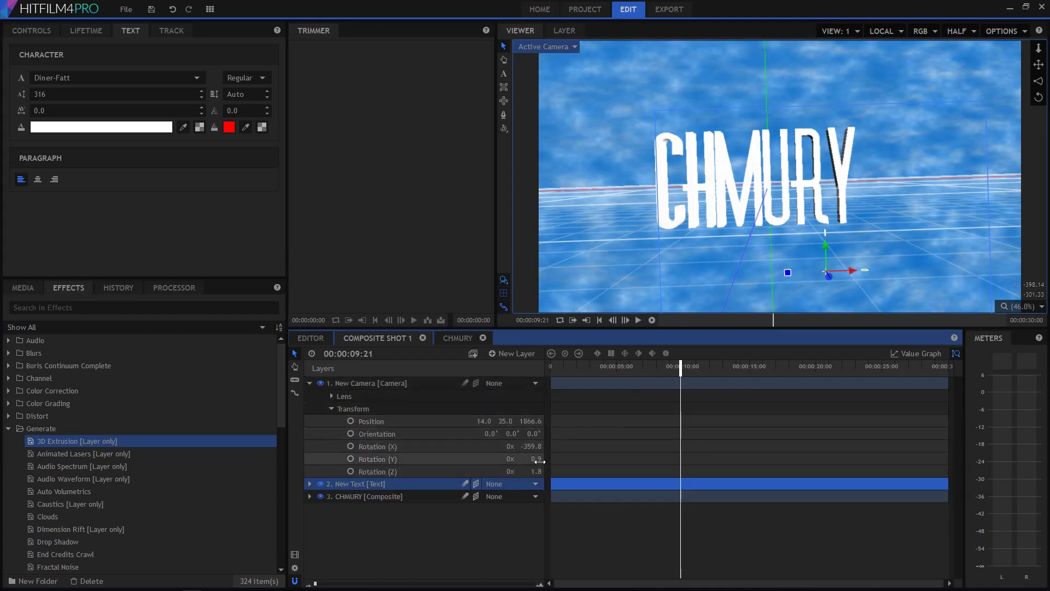
left_click(539, 460)
type("0")
key("Return")
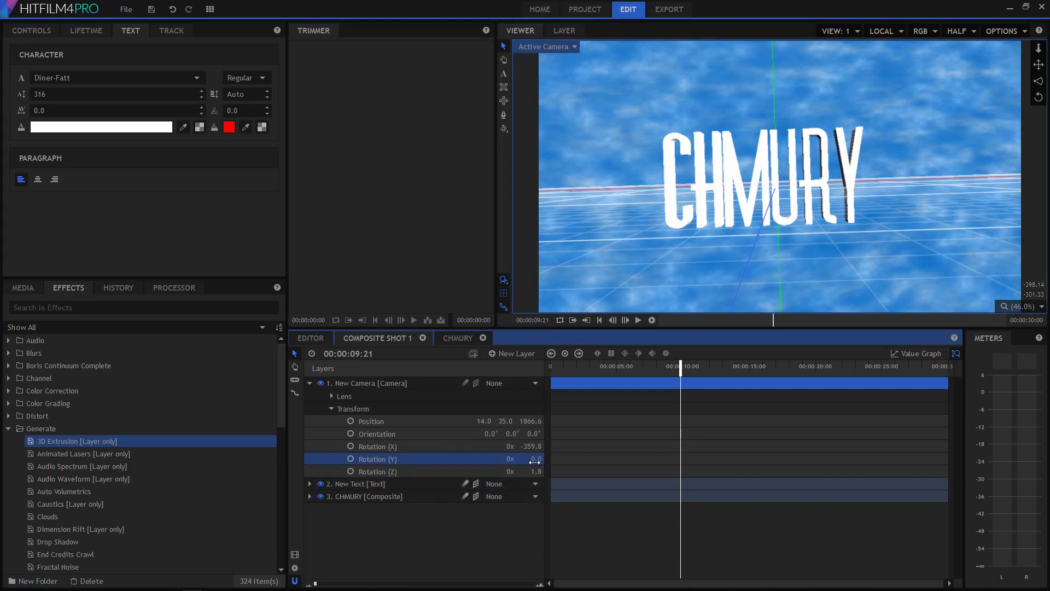
mouse_move(529, 446)
left_mouse_down()
mouse_move(546, 447)
mouse_move(529, 446)
left_mouse_up()
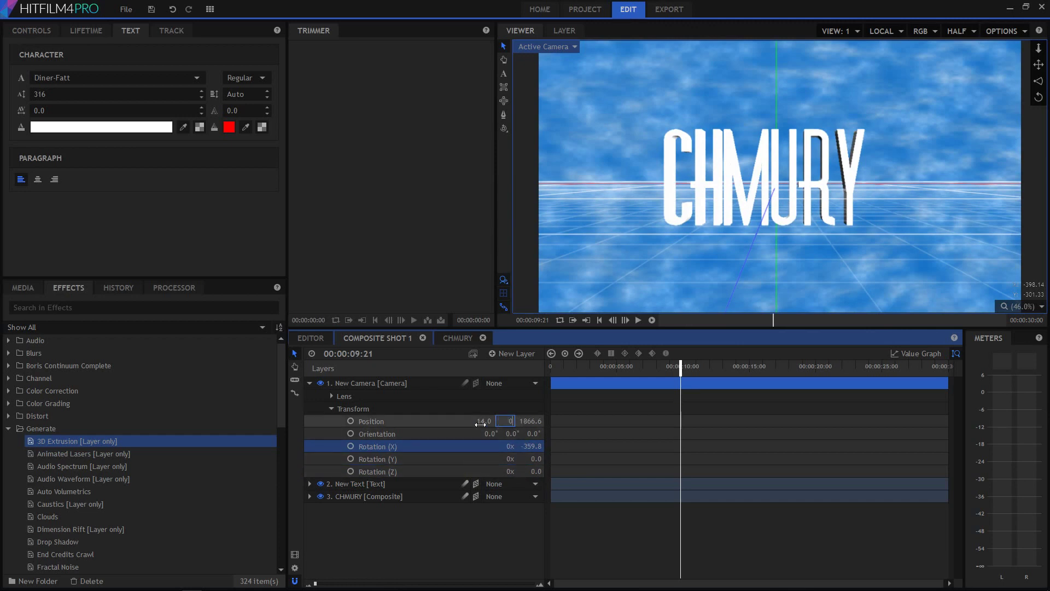
Set the camera's position to 0, 88, 2275.6.
key("Return")
left_click(468, 534)
left_click_drag(533, 423, 572, 420)
left_click_drag(506, 420, 782, 190)
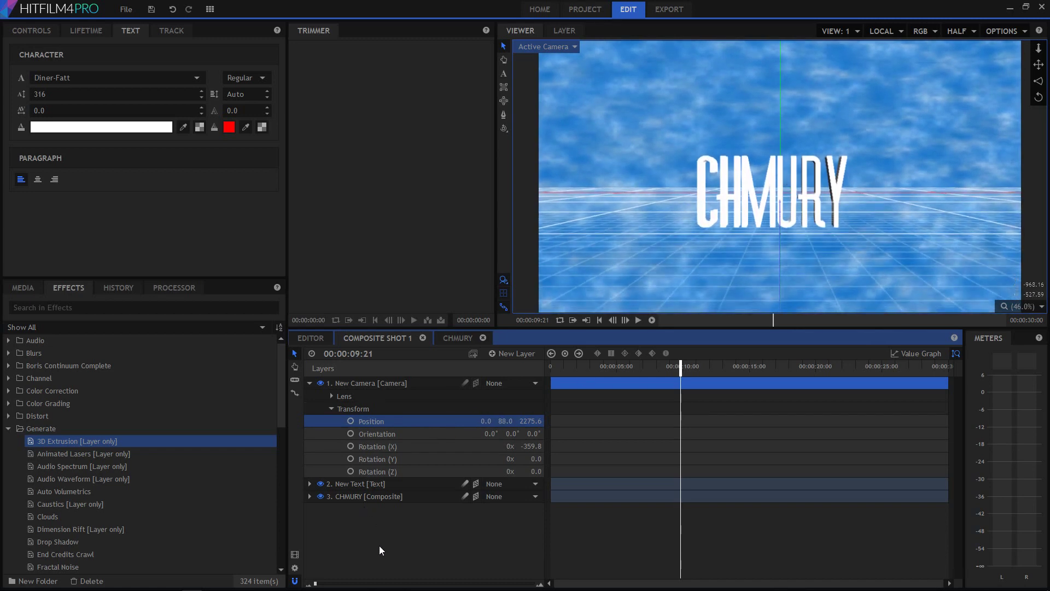
left_click(379, 545)
Enable motion blur on the text and CHMURY layers, and set the camera lens's Focus Distance to 2273.6 and Aperture to 107.7.
left_click(332, 408)
left_click(332, 397)
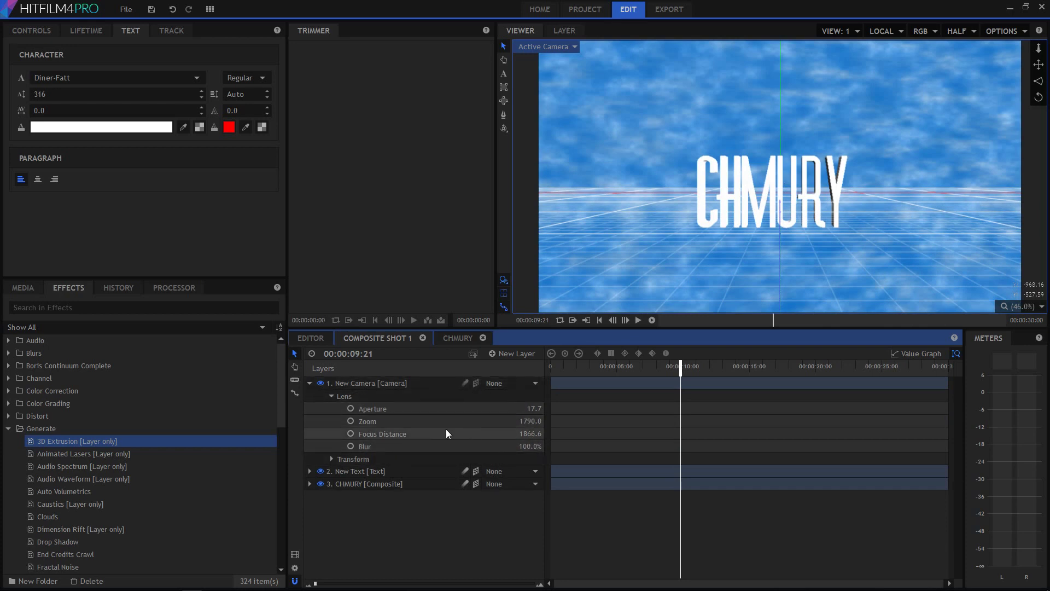
left_click(465, 471)
left_click(465, 483)
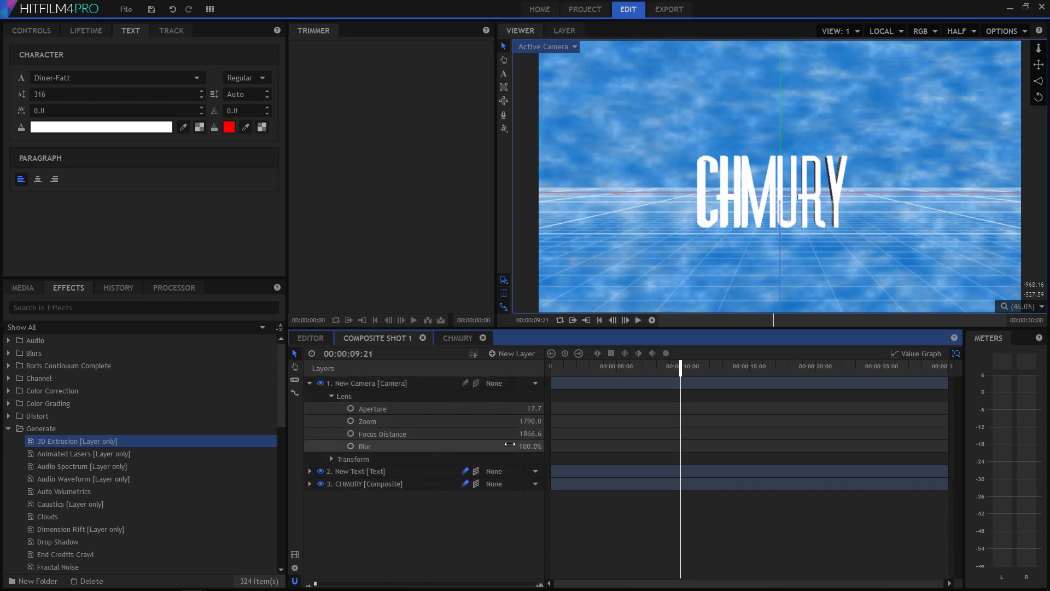
left_click_drag(531, 433, 537, 407)
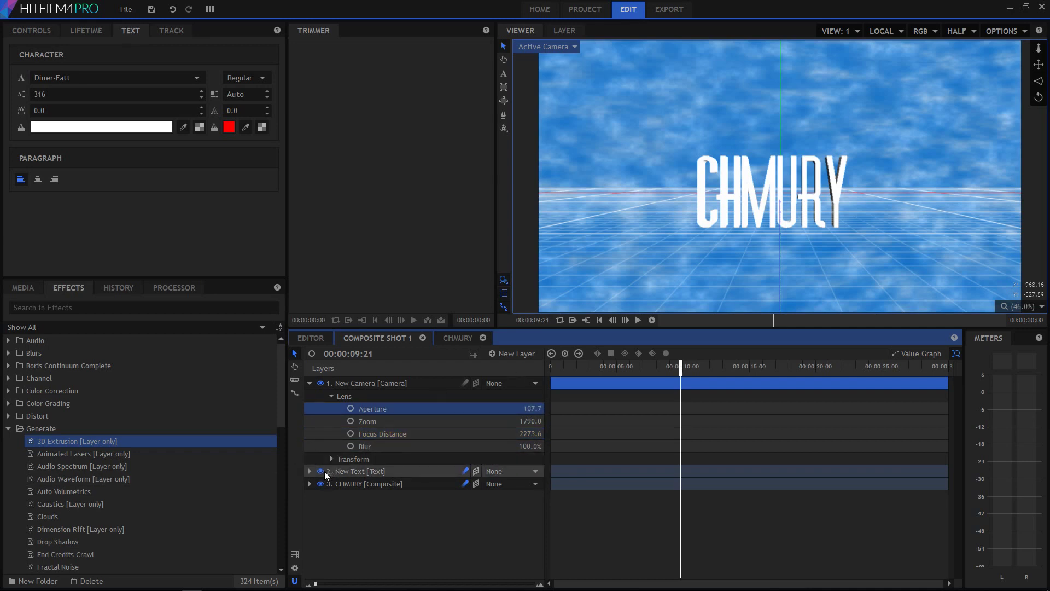
Enable Casts Shadows and Casts Reflections in the text layer's Material properties.
left_click(309, 471)
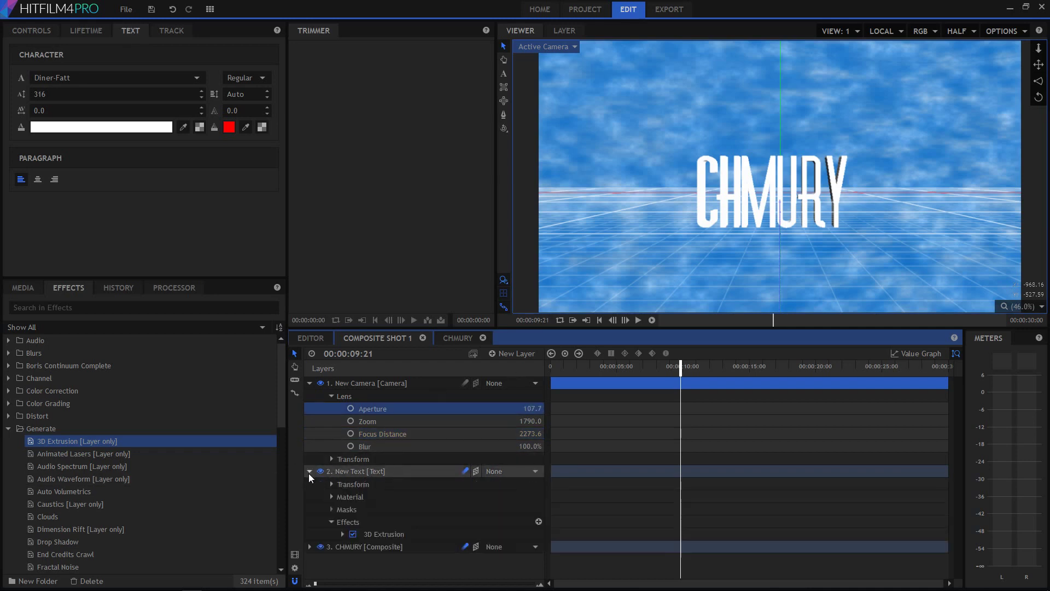
left_click(331, 497)
scroll(375, 506, "down", 1)
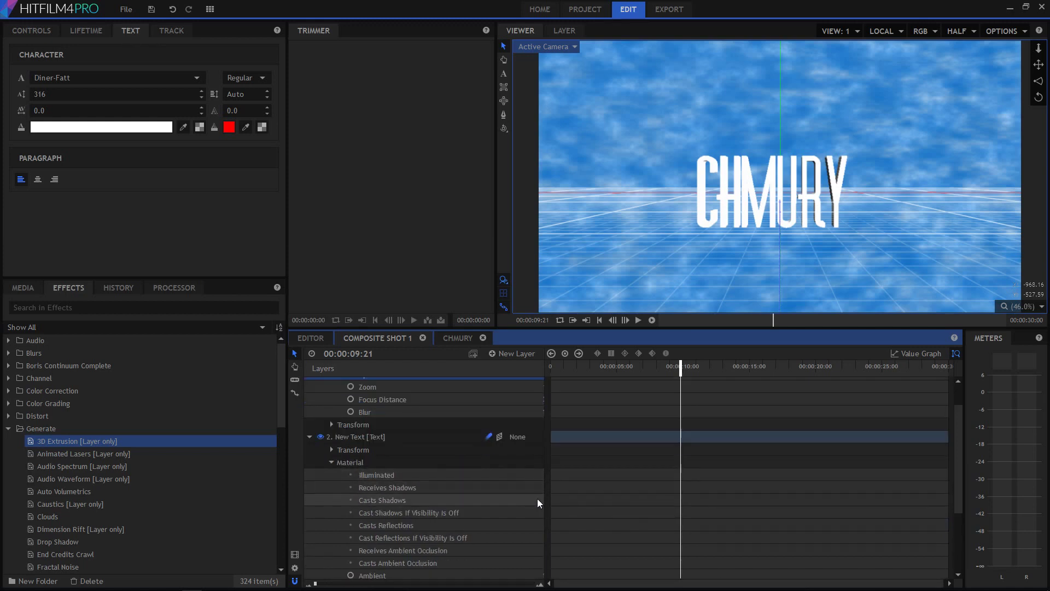
left_click_drag(545, 497, 606, 497)
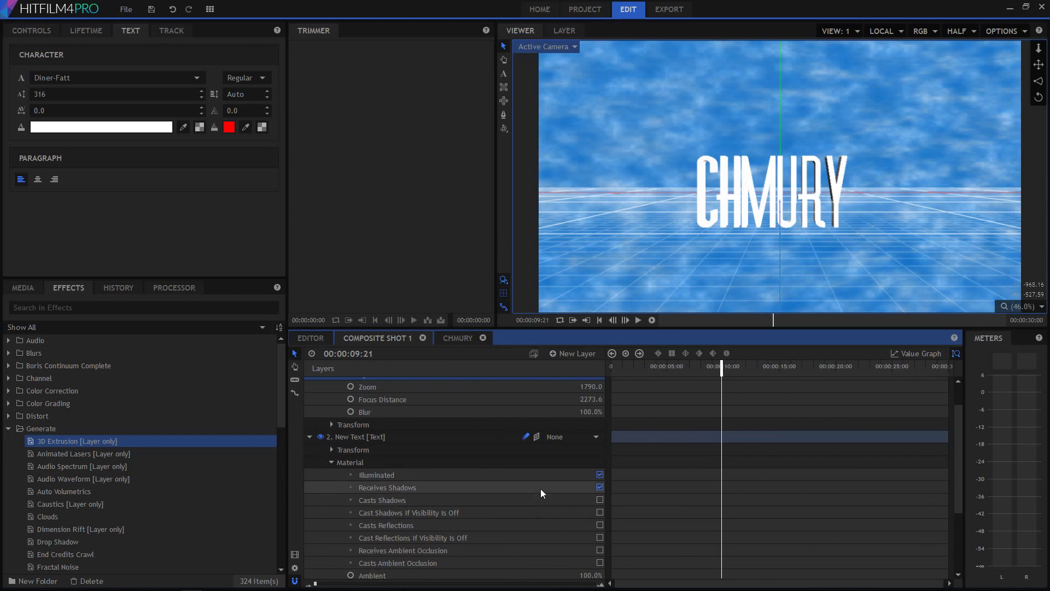
left_click(600, 500)
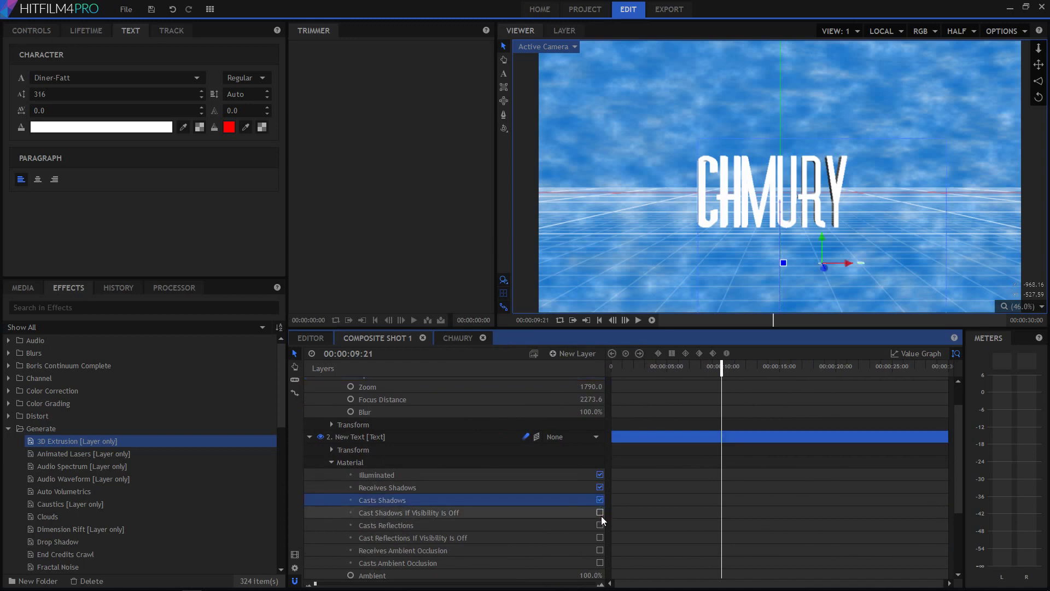
left_click(602, 516)
left_click(601, 525)
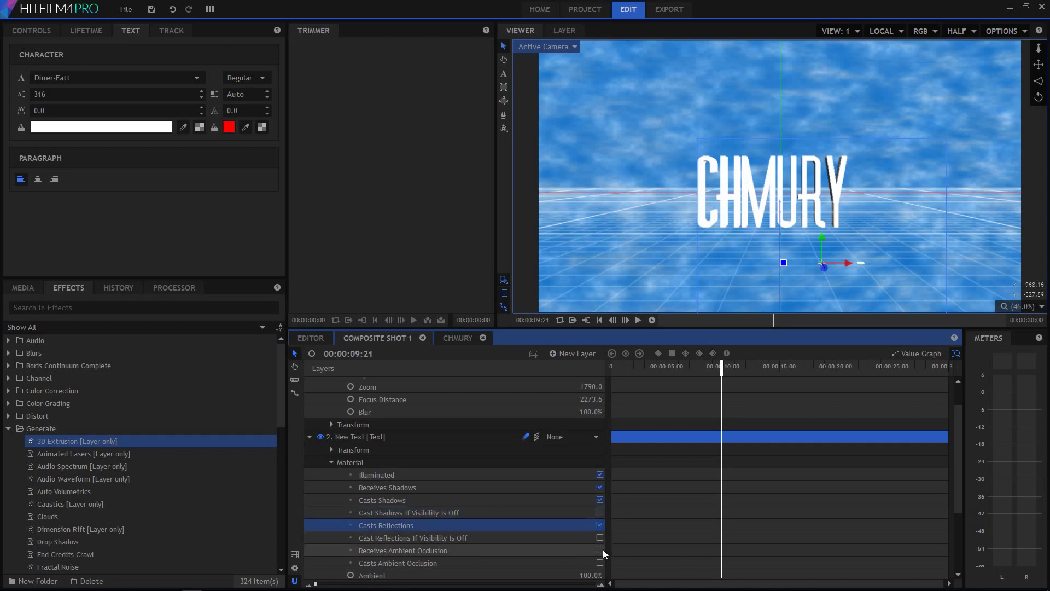
Make the text layer's material both receive and cast ambient occlusion.
left_click(602, 550)
scroll(603, 555, "down", 1)
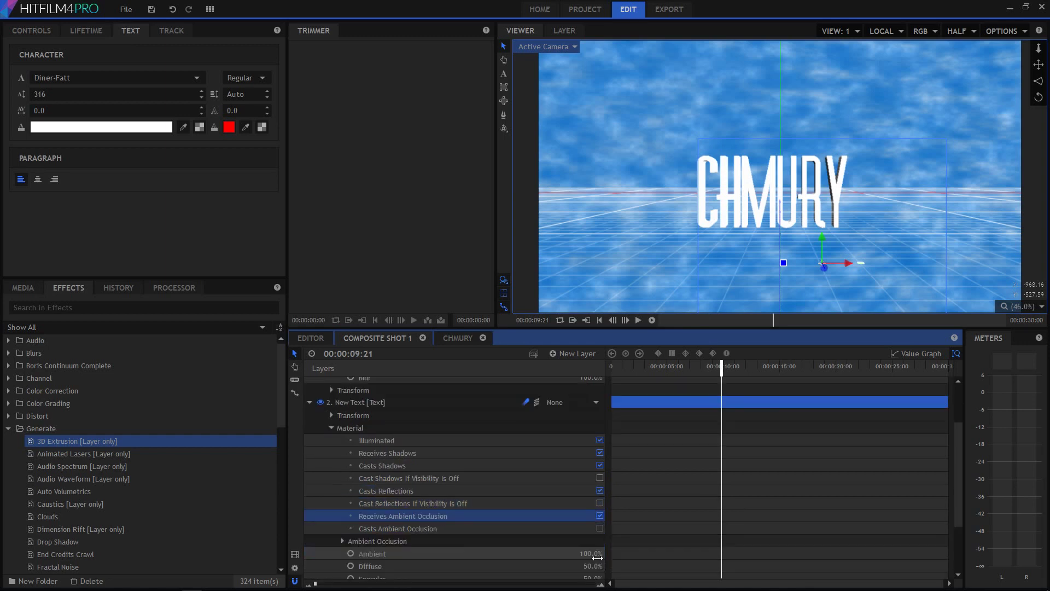
left_click(601, 529)
scroll(555, 482, "down", 1)
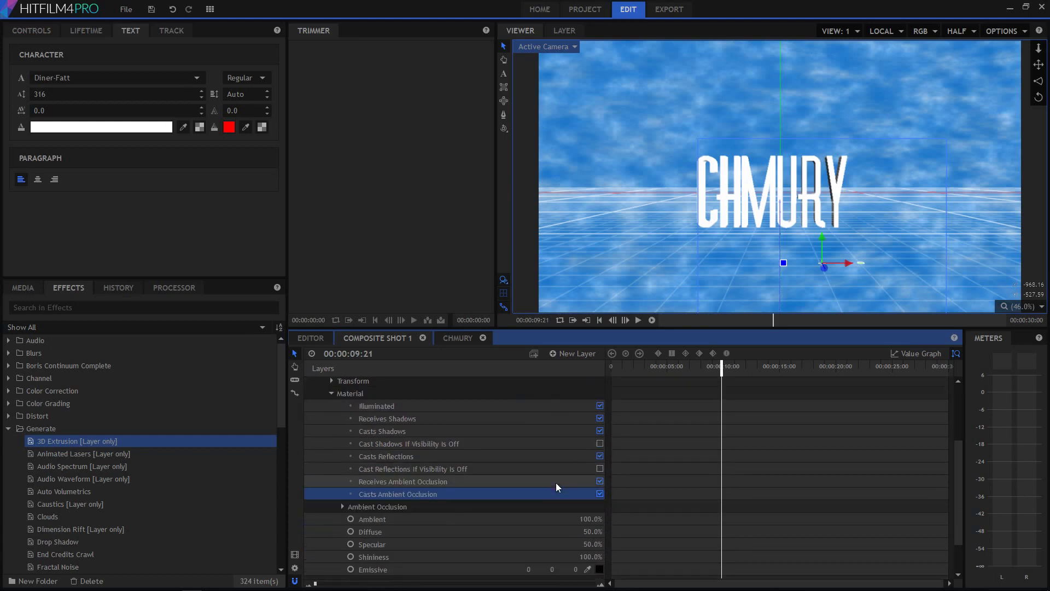
Set the Bias of the text layer's Ambient Occlusion to 0.7.
scroll(360, 511, "down", 1)
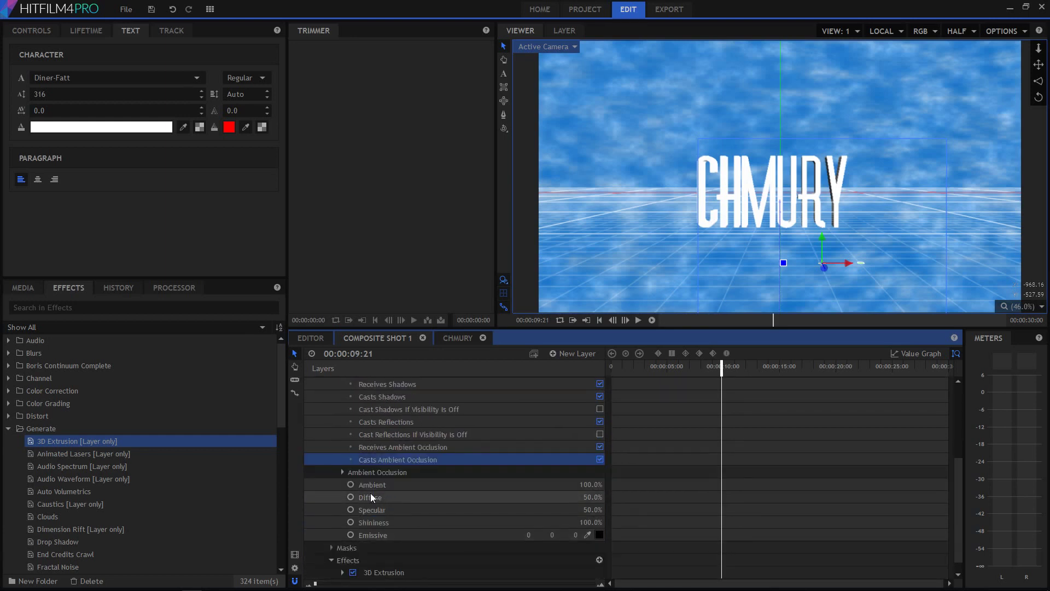
left_click(342, 471)
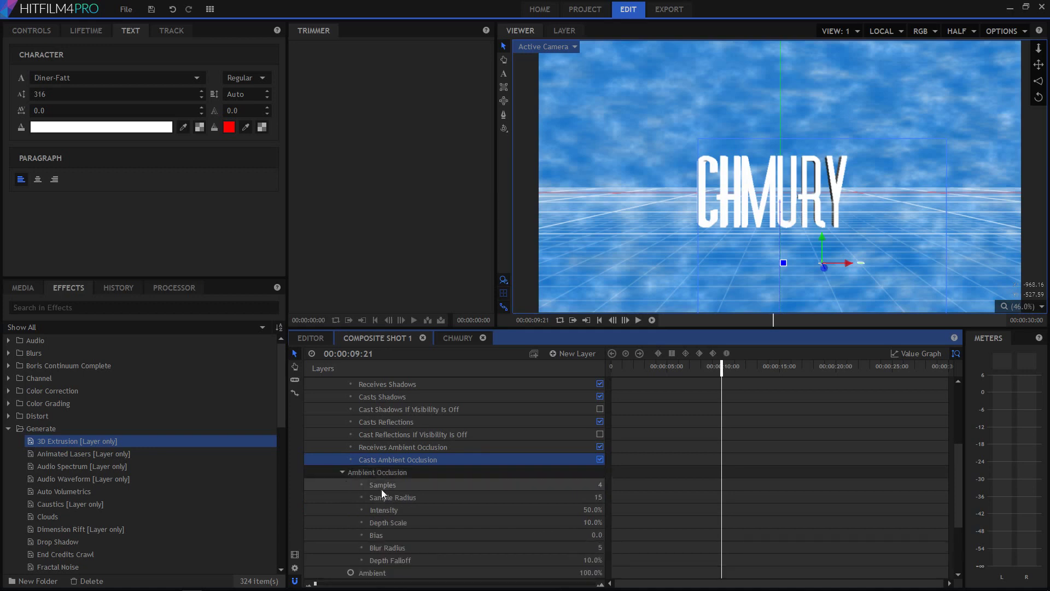
scroll(552, 491, "down", 1)
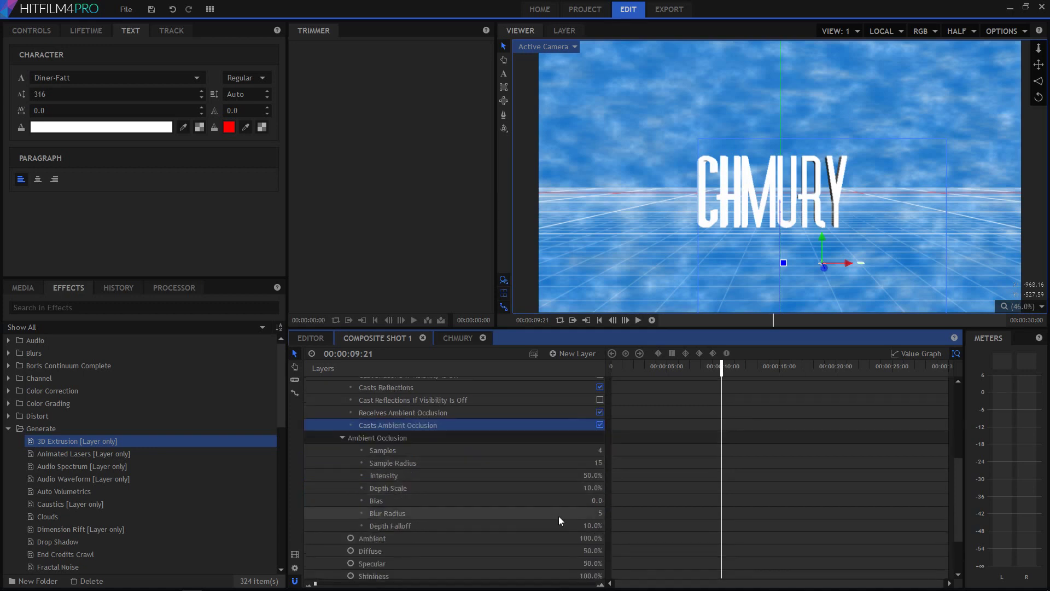
left_click(597, 502)
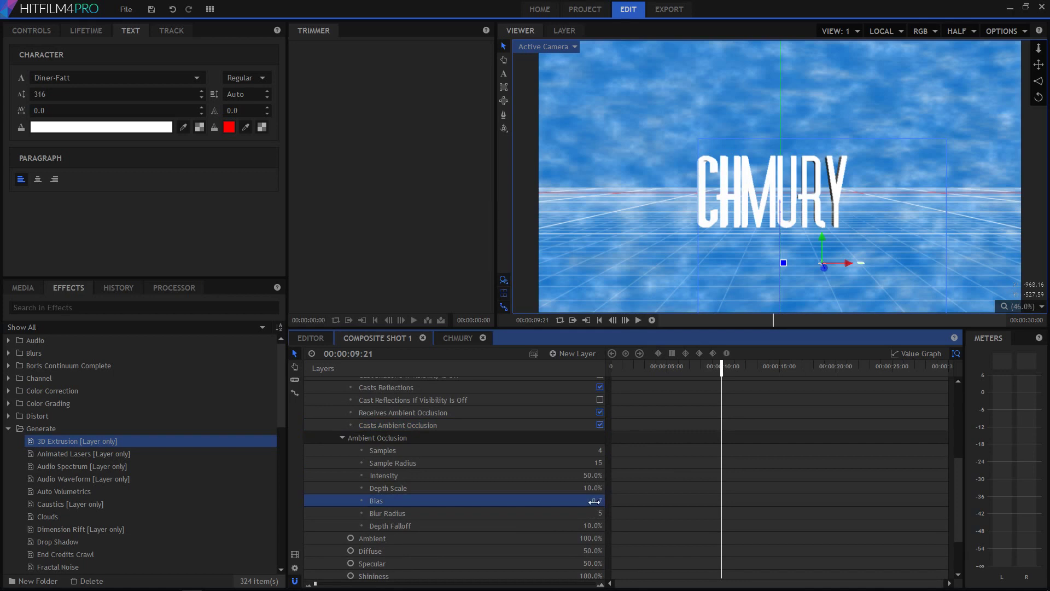
scroll(559, 491, "down", 1)
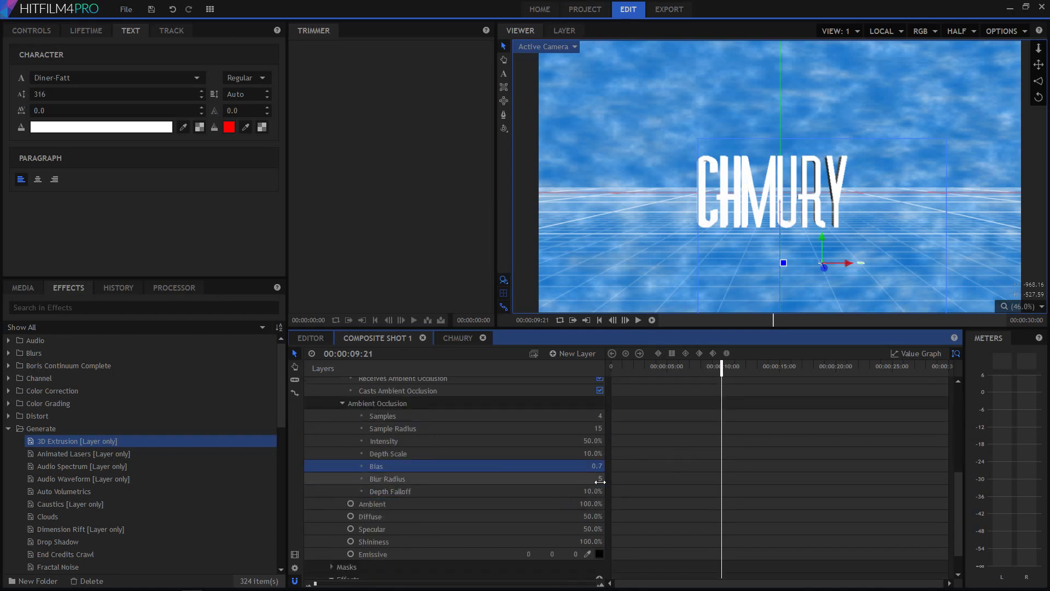
Collapse the text layer's properties and set the viewer's playback quality to Full.
scroll(481, 507, "down", 1)
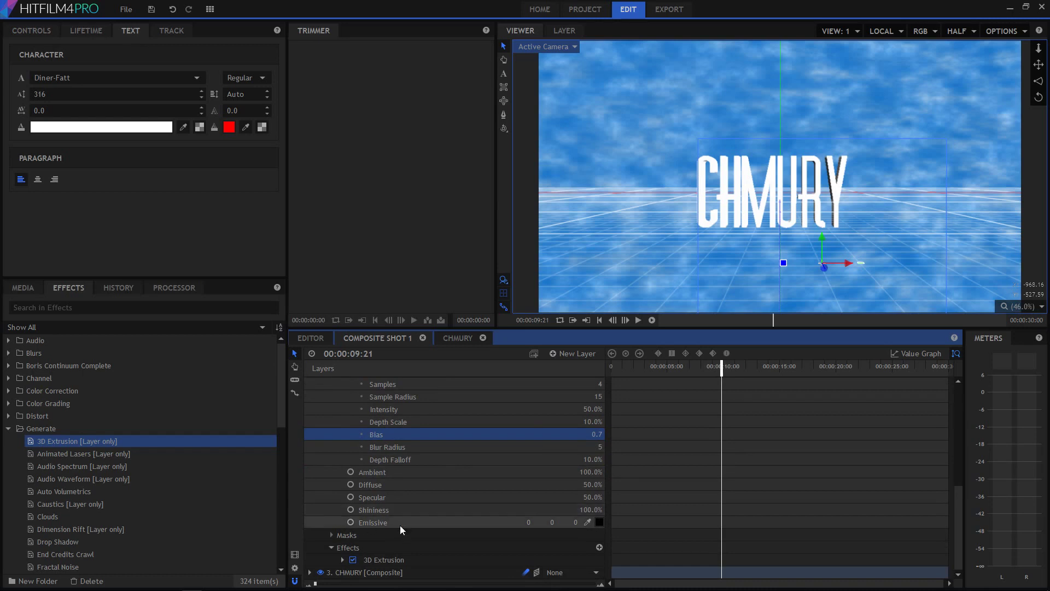
scroll(354, 519, "up", 6)
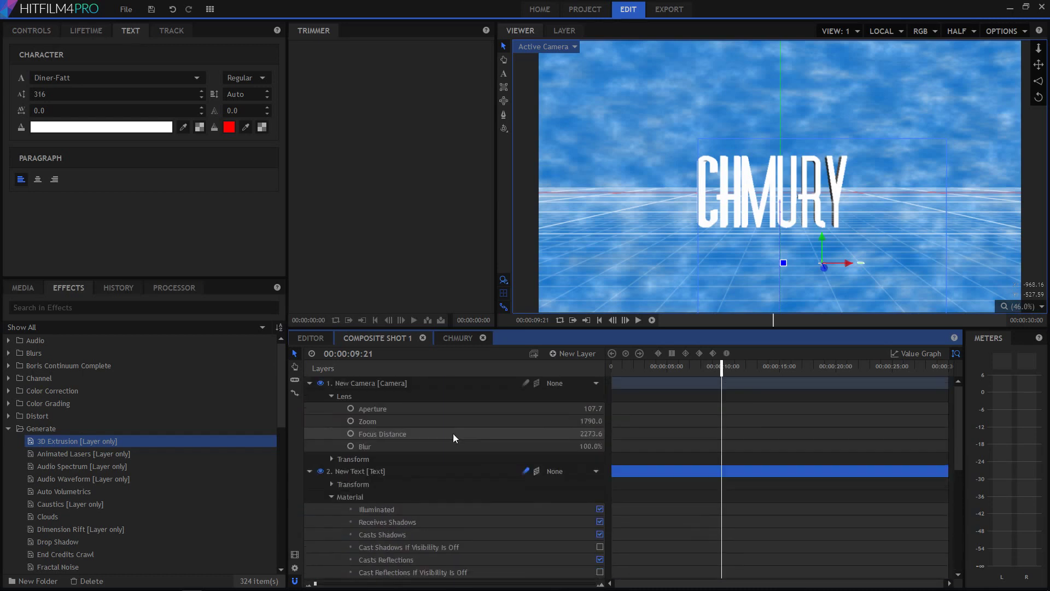
left_click(310, 472)
left_click(966, 31)
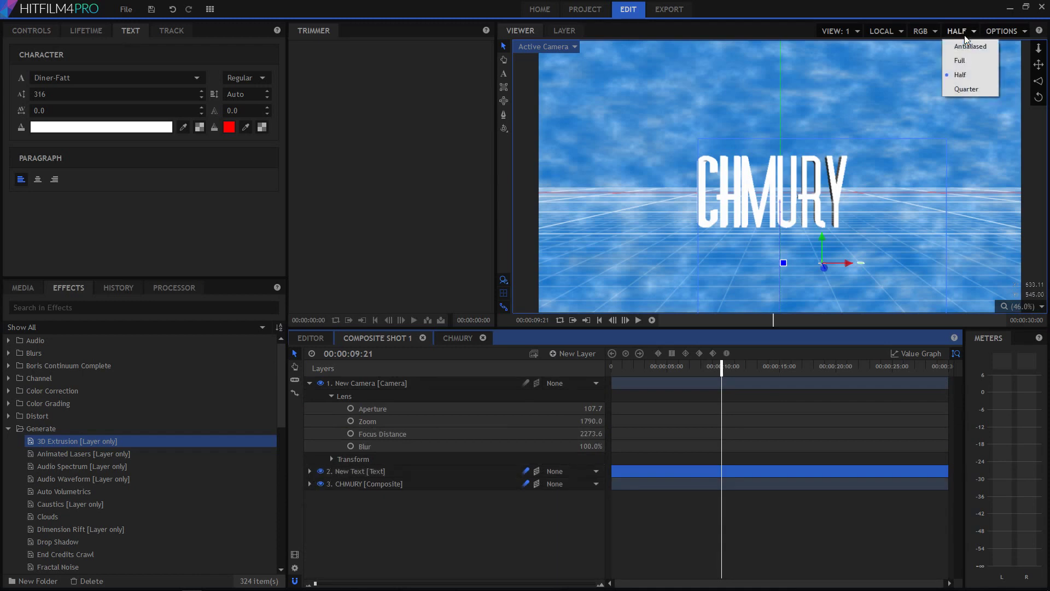
left_click(968, 45)
left_click(958, 31)
left_click(952, 60)
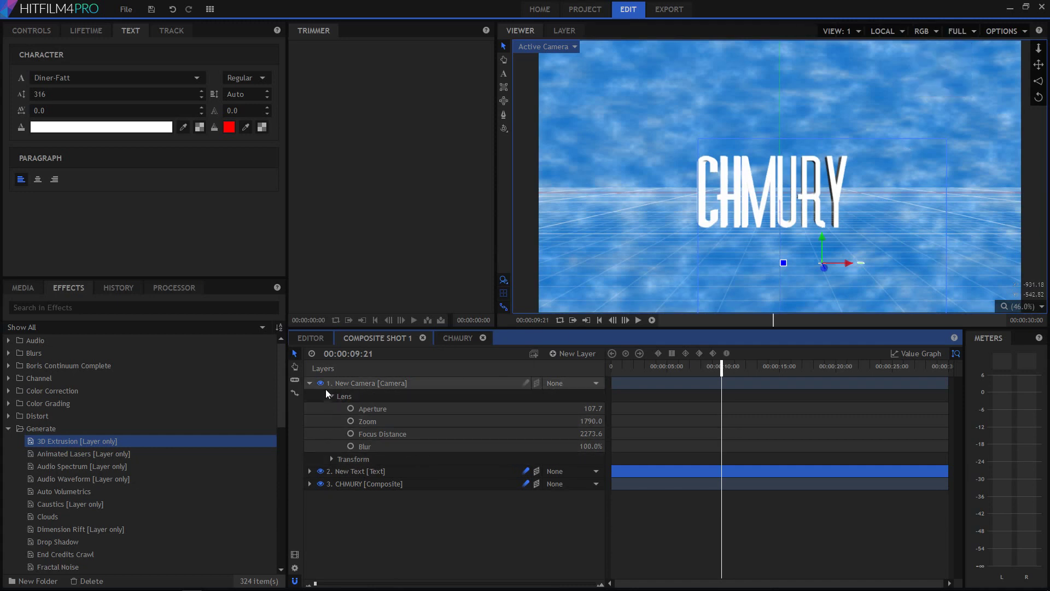
Try rotating the text layer to 83.0 about Y in its Transform properties, and undo the rotation.
left_click(309, 384)
left_click(311, 395)
left_click(309, 395)
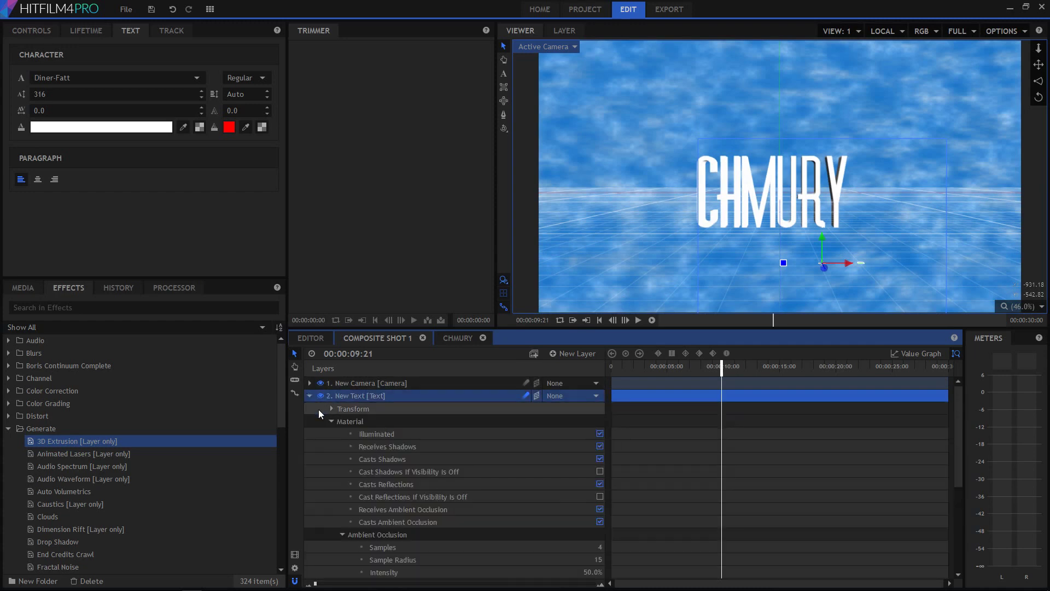
left_click(330, 419)
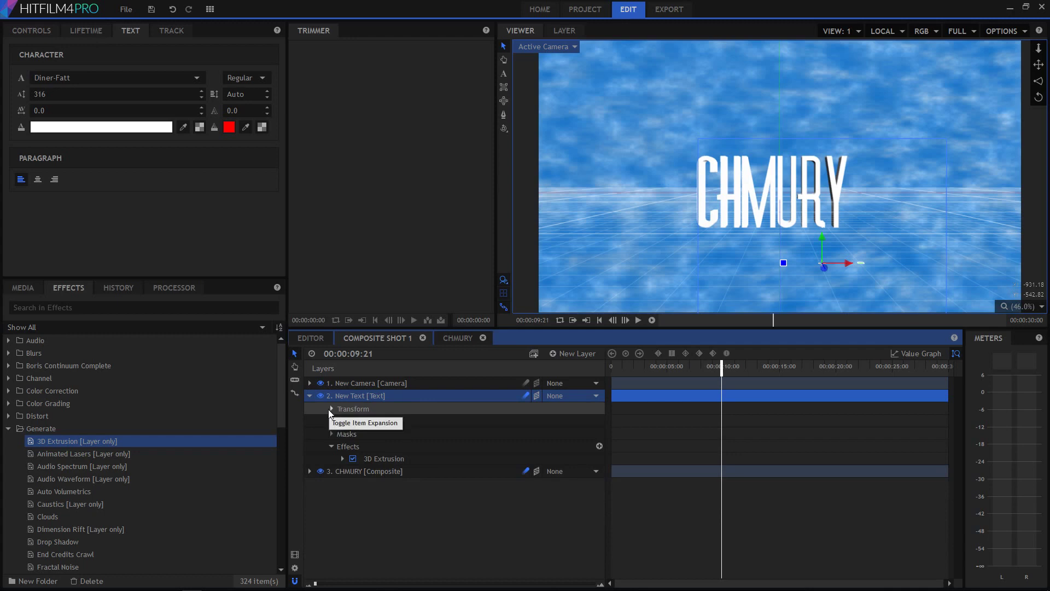
left_click(331, 446)
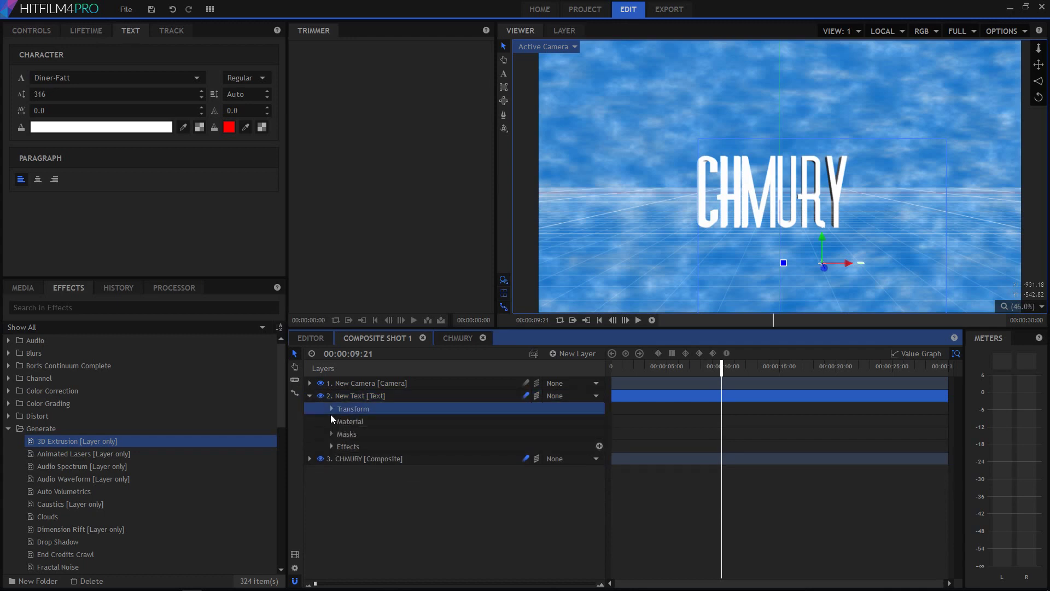
left_click(331, 410)
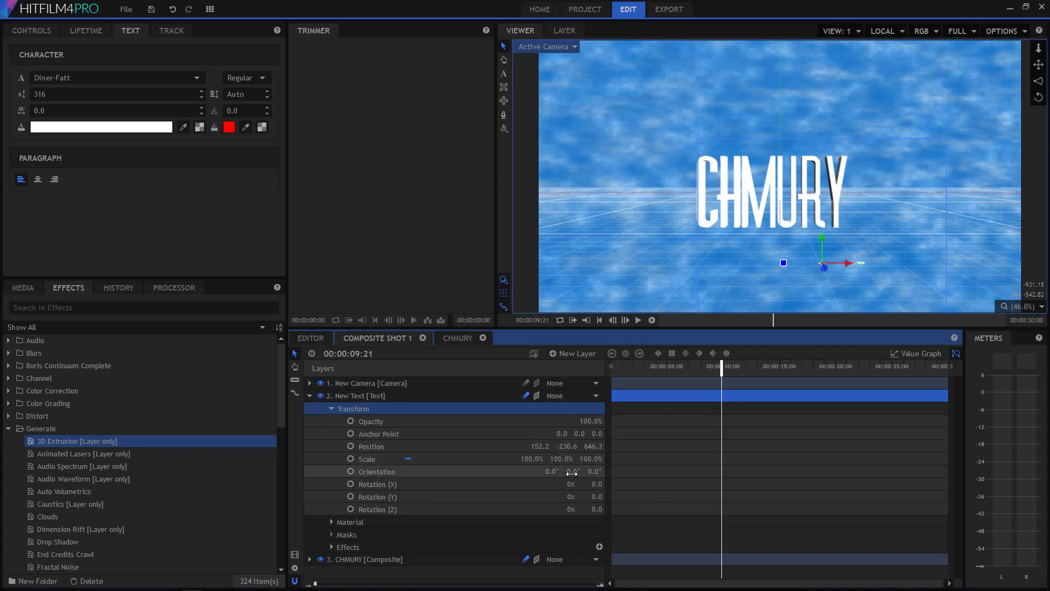
left_click_drag(597, 495, 643, 495)
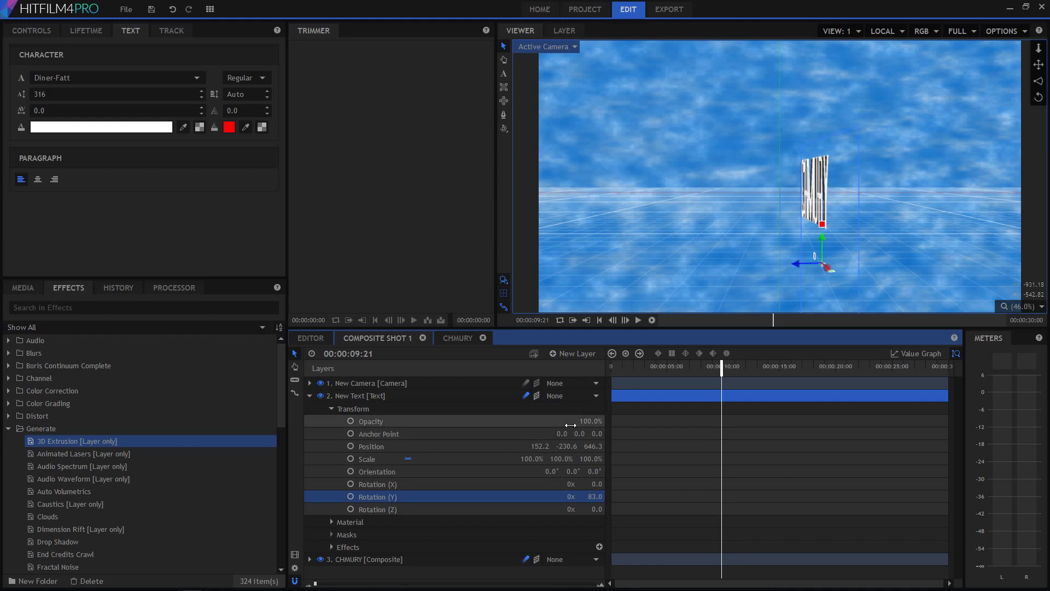
key("ctrl+z")
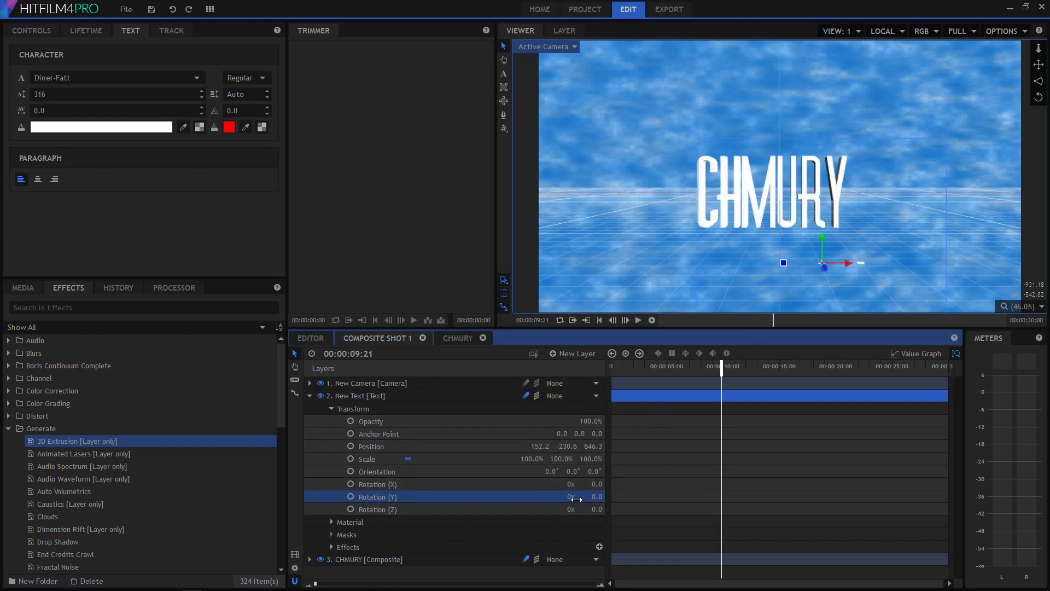
left_click(331, 409)
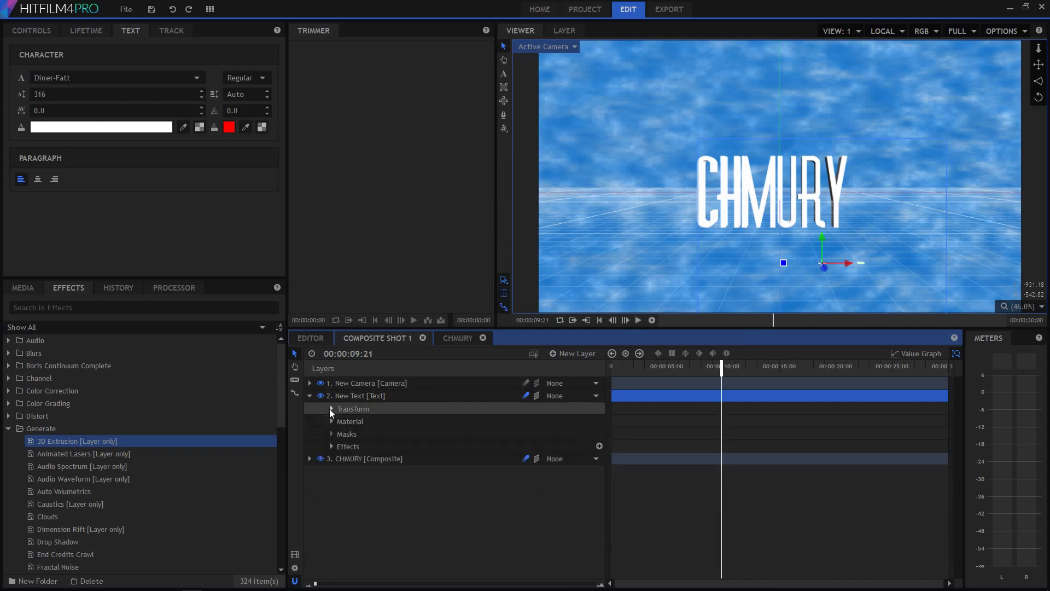
Set the vertical Position of the text layer's 3D Extrusion effect to 35.0.
left_click(332, 447)
left_click(342, 459)
scroll(425, 481, "down", 1)
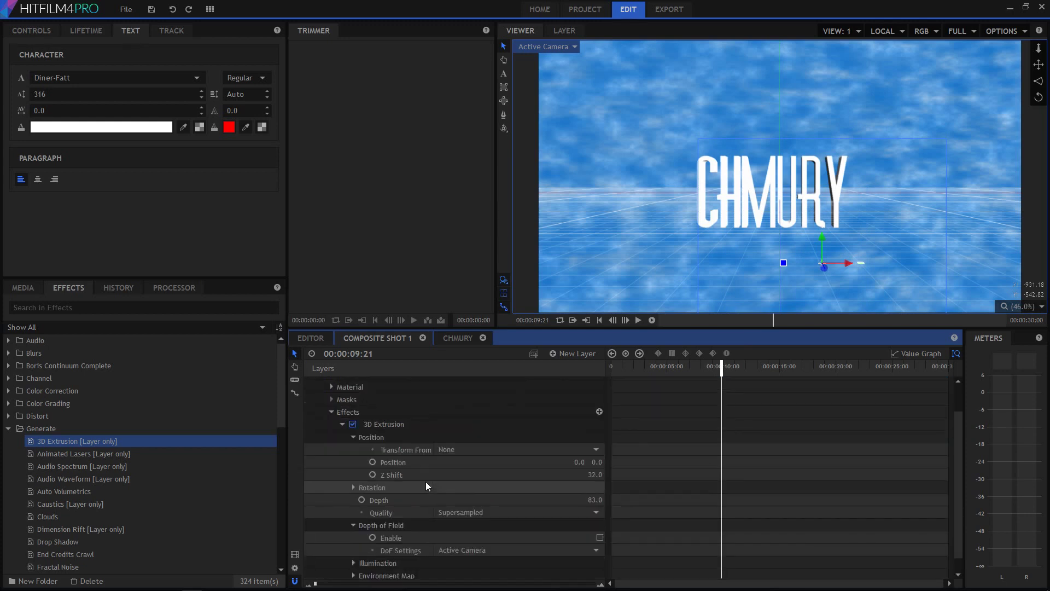
scroll(471, 492, "down", 1)
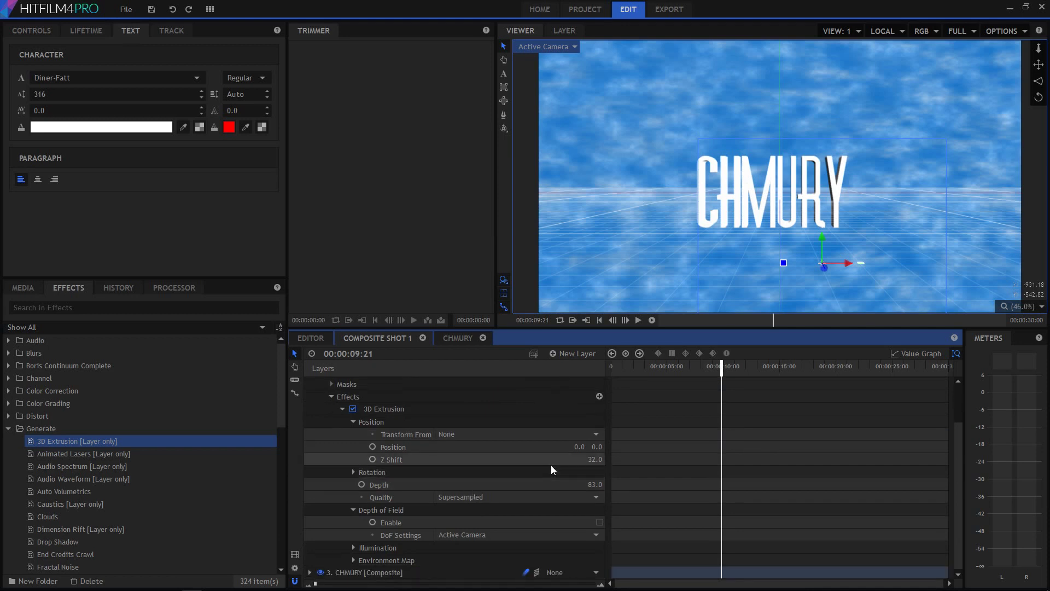
mouse_move(595, 447)
left_mouse_down()
mouse_move(626, 447)
mouse_move(590, 447)
left_mouse_up()
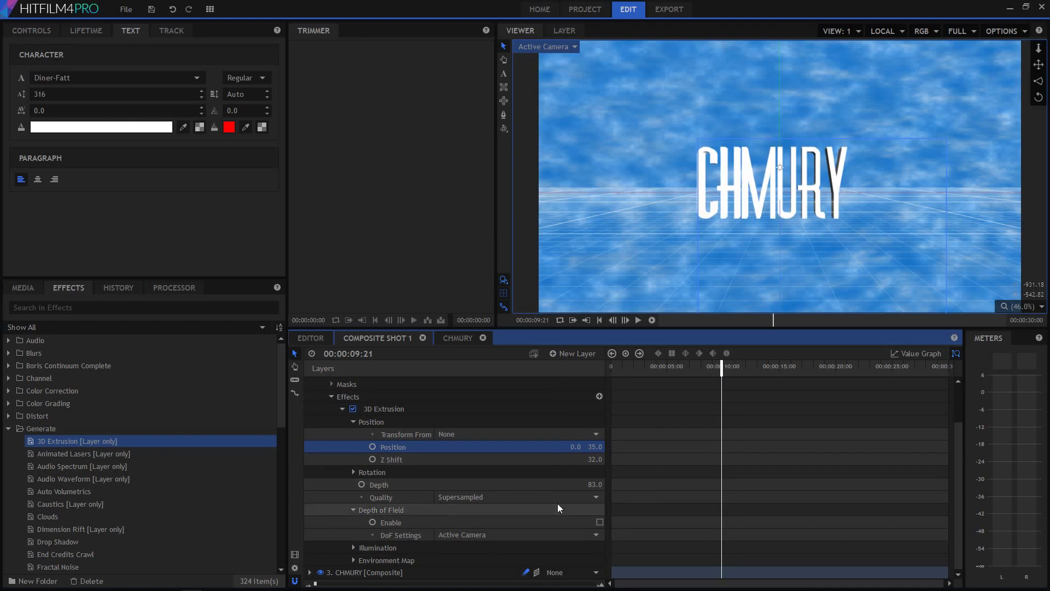
Enable Depth of Field in the 3D Extrusion effect, with DoF Settings on Active Camera.
left_click(536, 532)
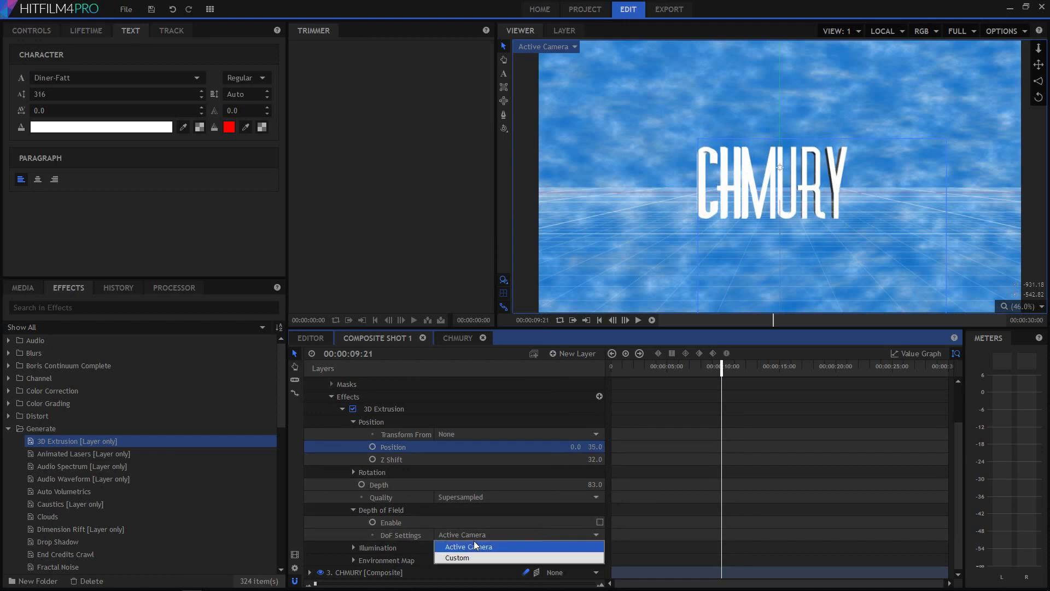
left_click(490, 546)
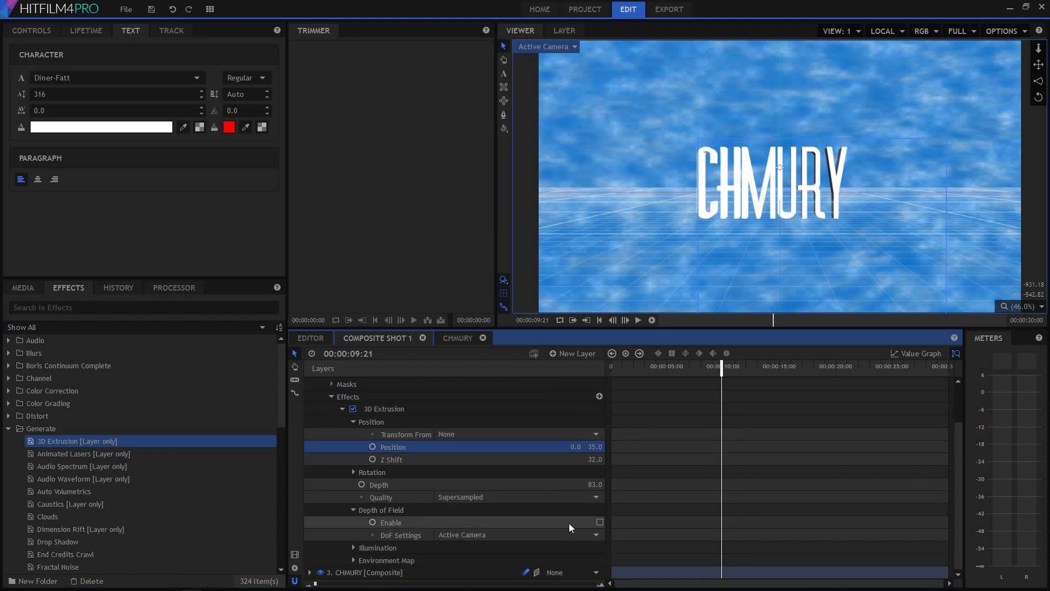
left_click(599, 522)
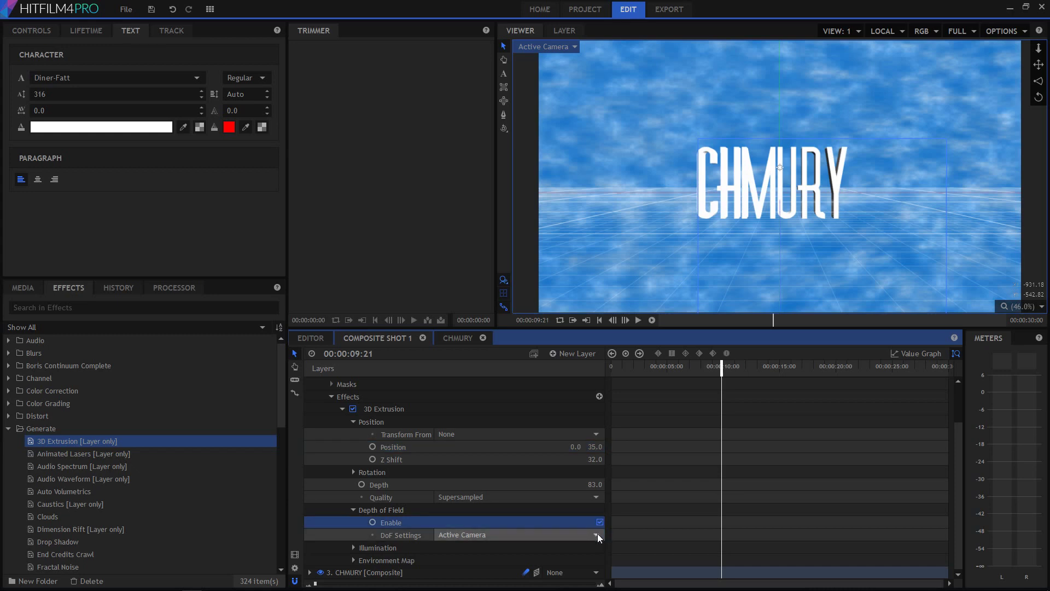
Set the camera lens's Focus Distance to 701.6 and Blur to 850%.
scroll(461, 425, "up", 3)
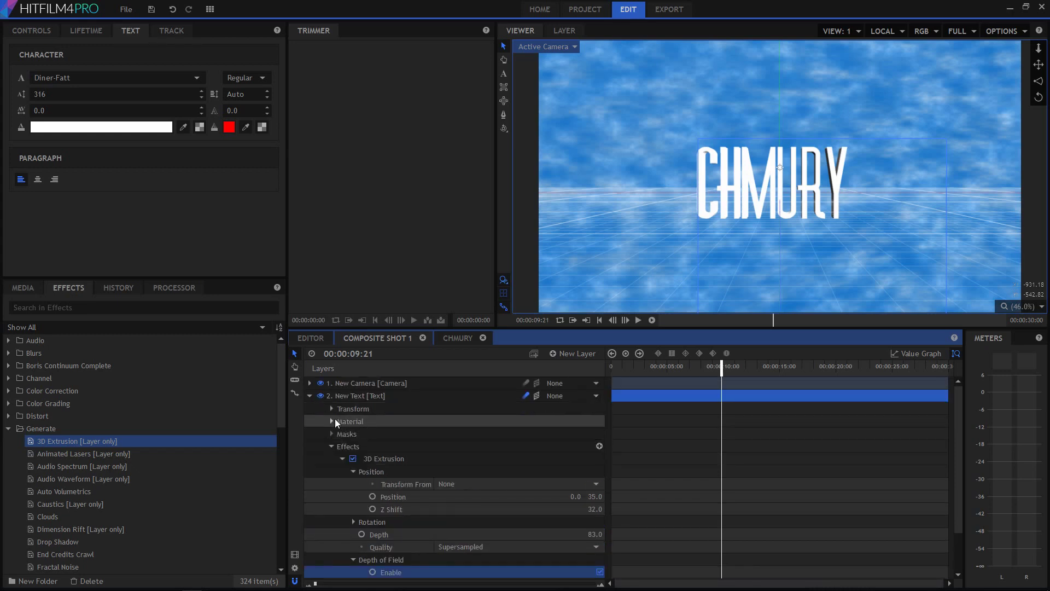
left_click(310, 383)
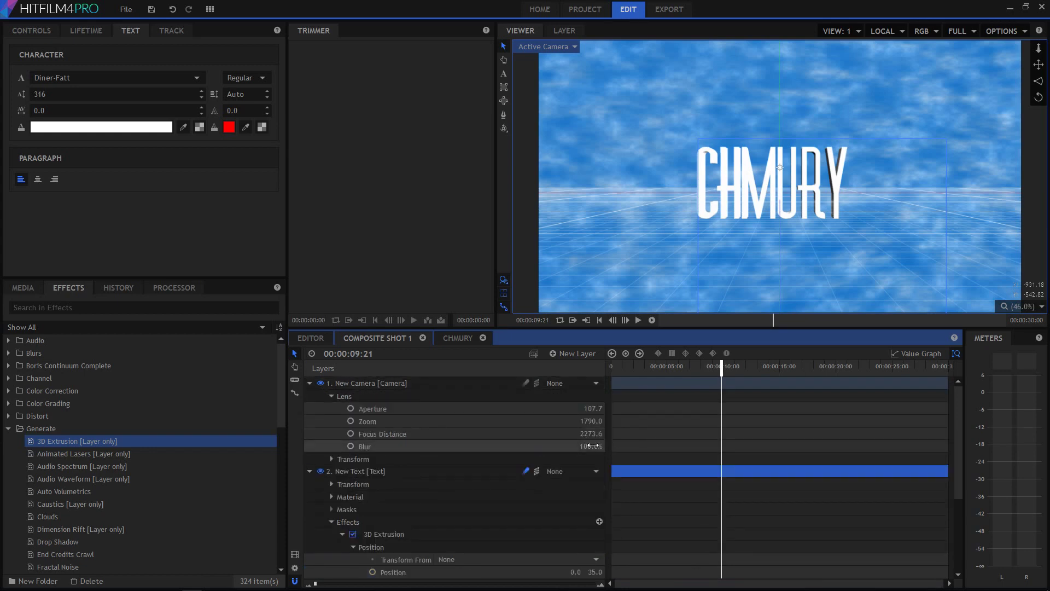
mouse_move(587, 433)
left_mouse_down()
mouse_move(598, 433)
mouse_move(577, 433)
left_mouse_up()
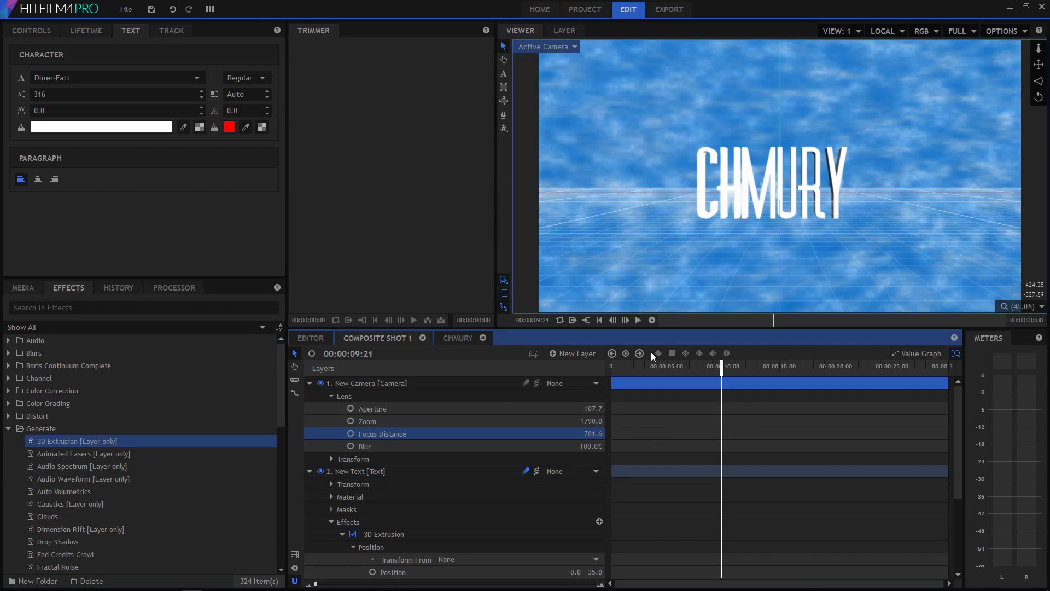
left_click_drag(591, 446, 639, 446)
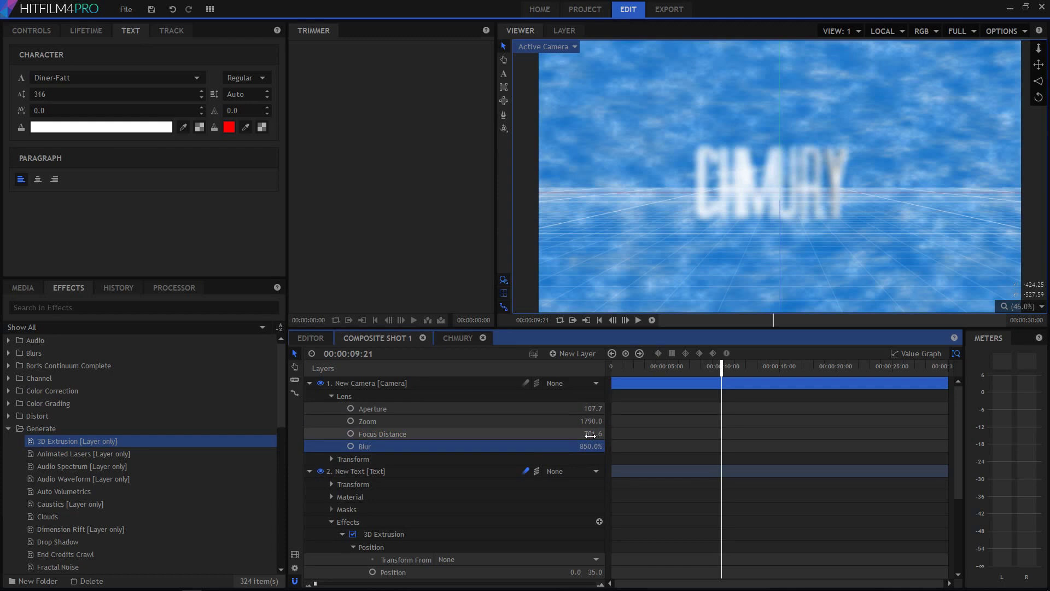
Bring the text into focus with a lens Focus Distance of 2111.0, and set the camera's Zoom to 1898.0.
left_click_drag(590, 435, 618, 433)
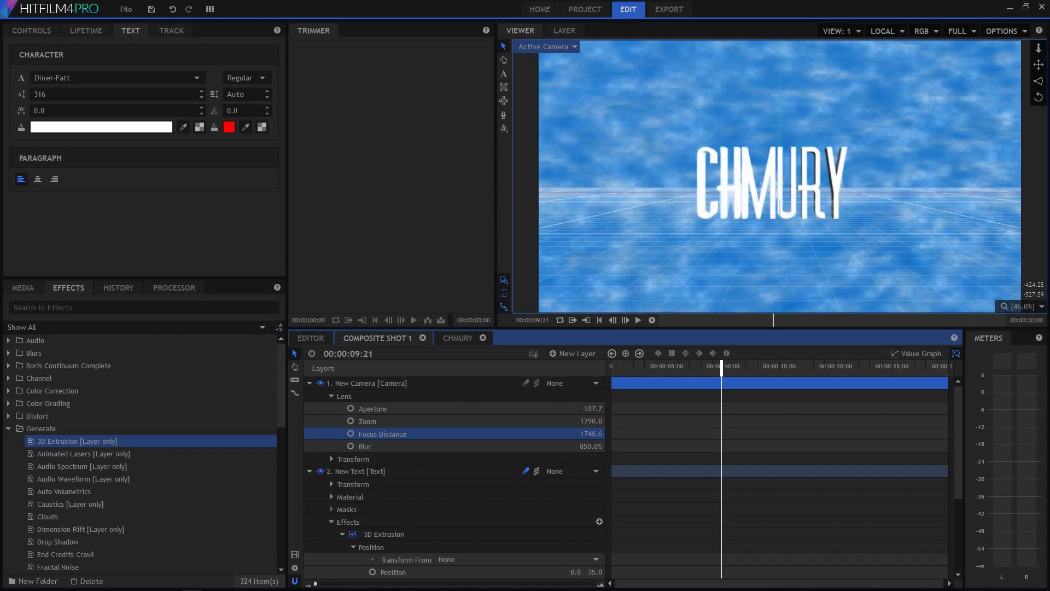
left_click_drag(618, 434, 585, 434)
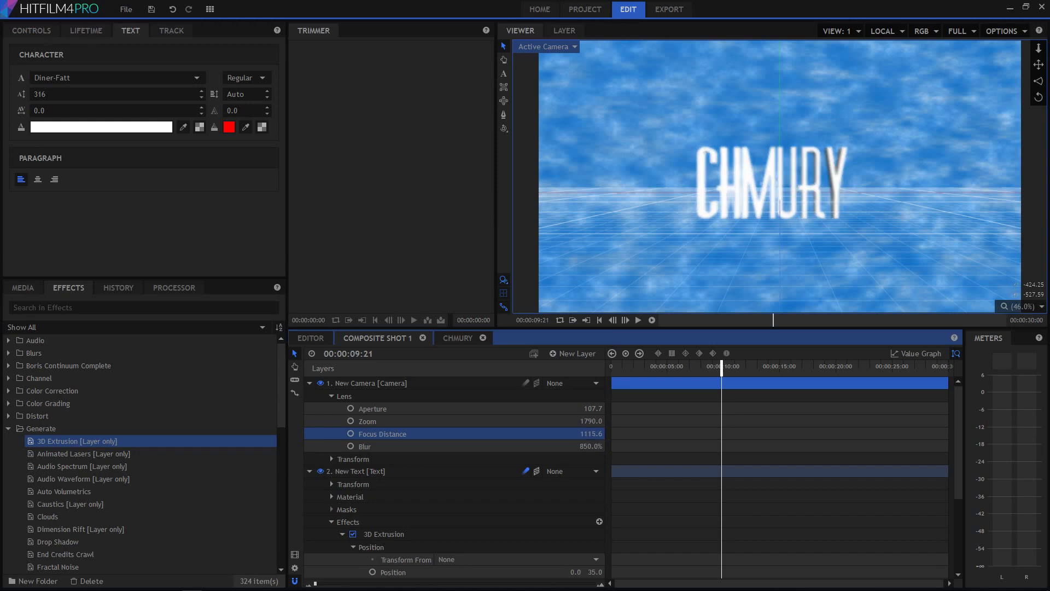
left_click_drag(593, 422, 554, 441)
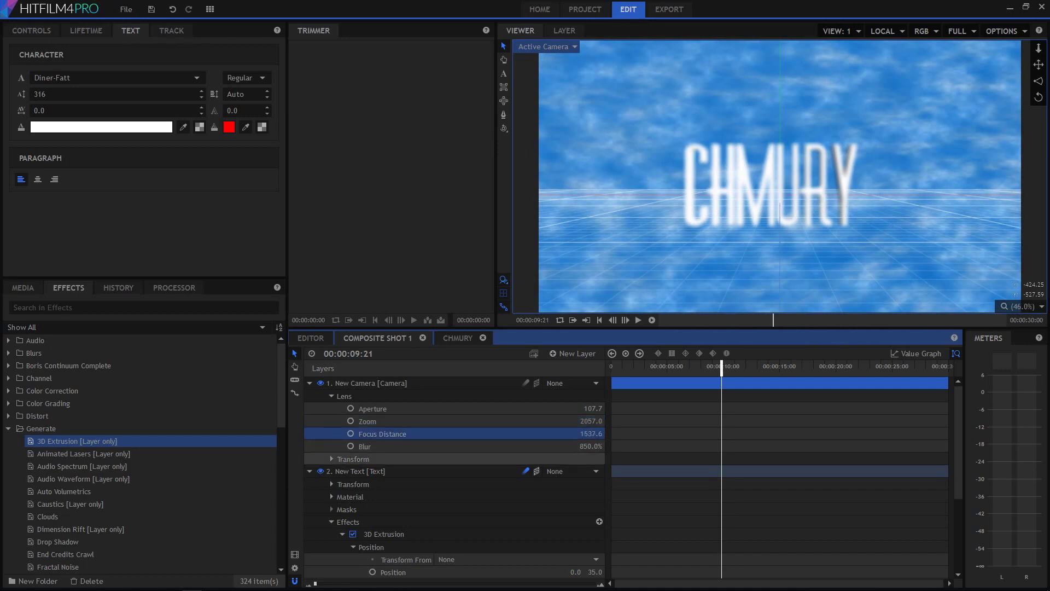
left_click(590, 434)
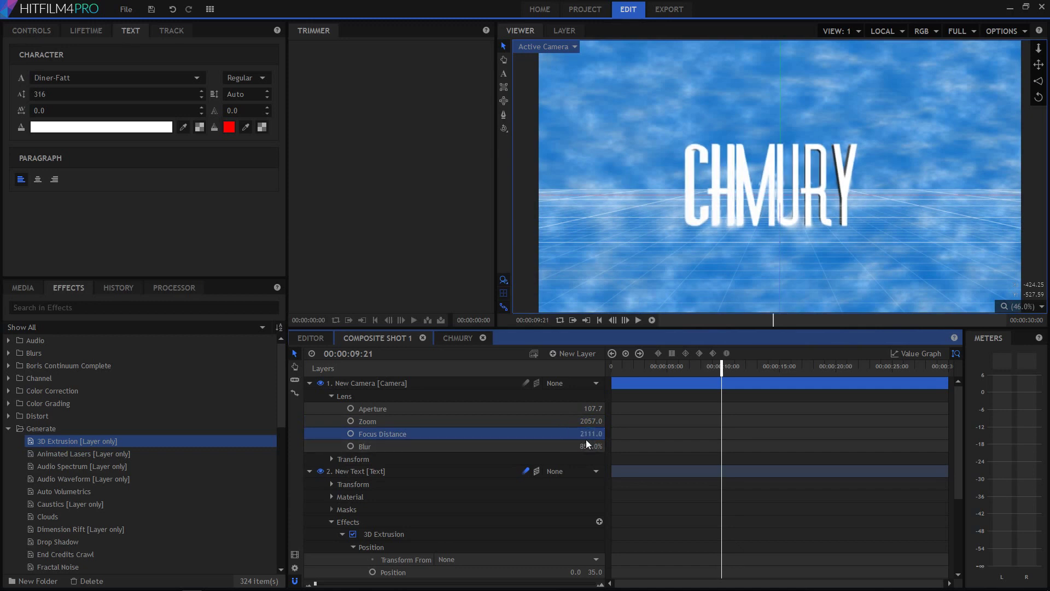
mouse_move(591, 421)
left_mouse_down()
mouse_move(620, 421)
mouse_move(593, 421)
left_mouse_up()
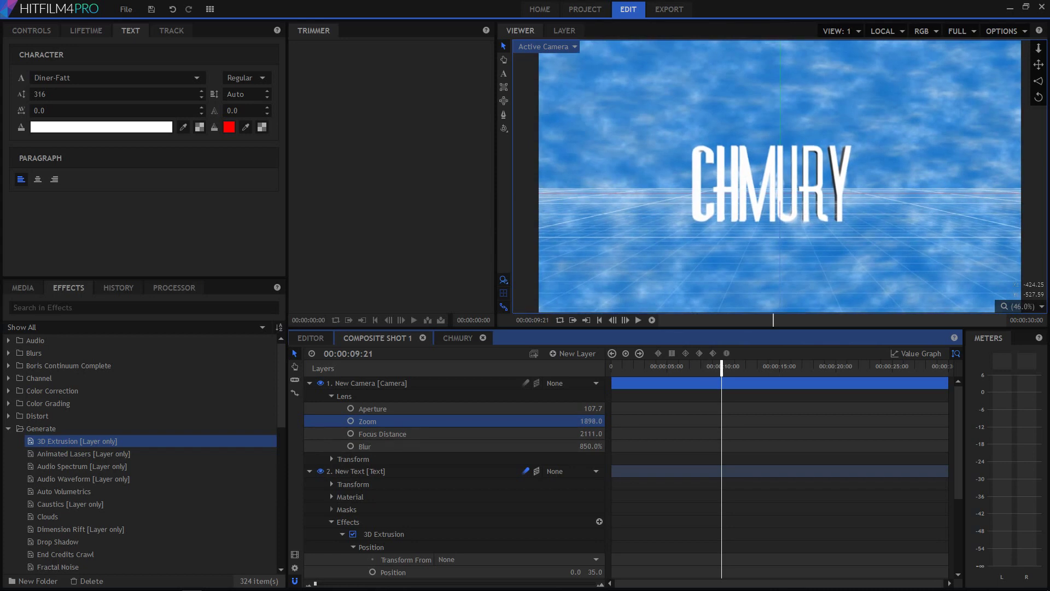
Orbit the camera slightly around the CHMURY text, and collapse the camera and text layers.
left_click_drag(1038, 97, 1022, 98)
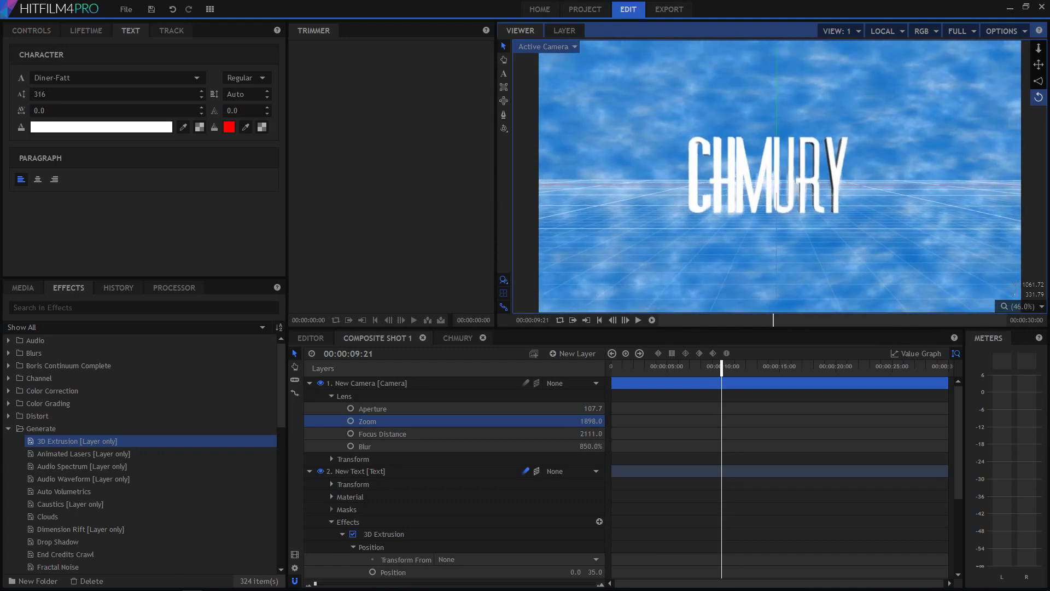
left_click_drag(1038, 97, 958, 114)
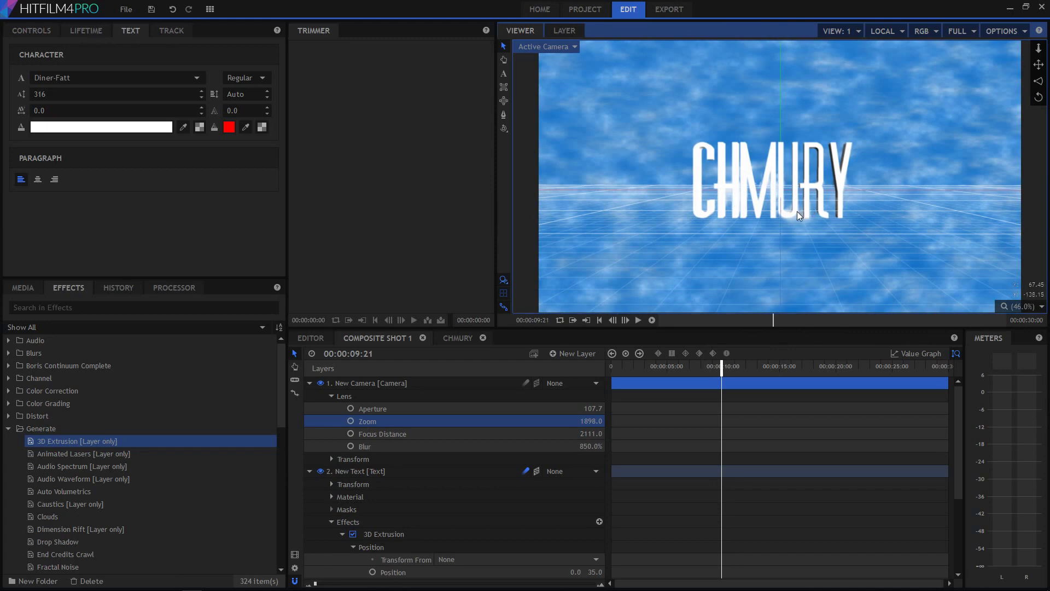
left_click(309, 383)
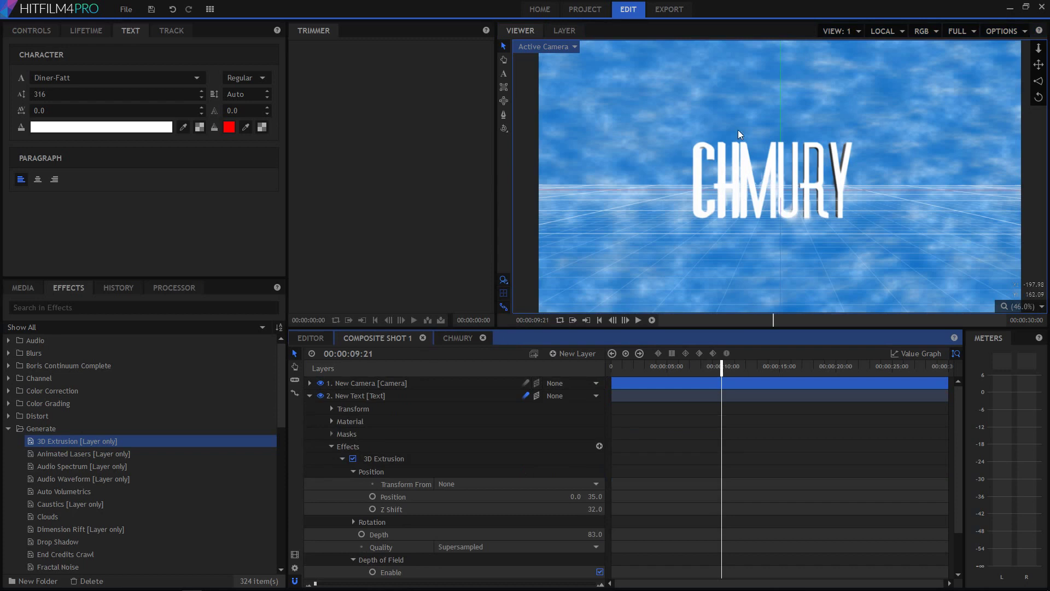
left_click(309, 395)
right_click(376, 458)
mouse_move(410, 463)
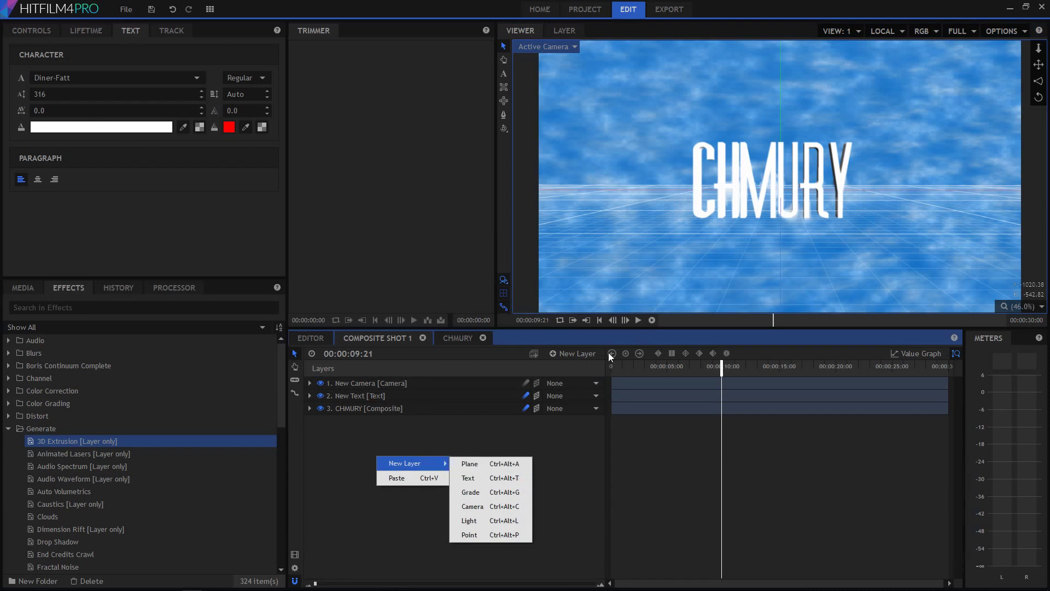
left_click(415, 541)
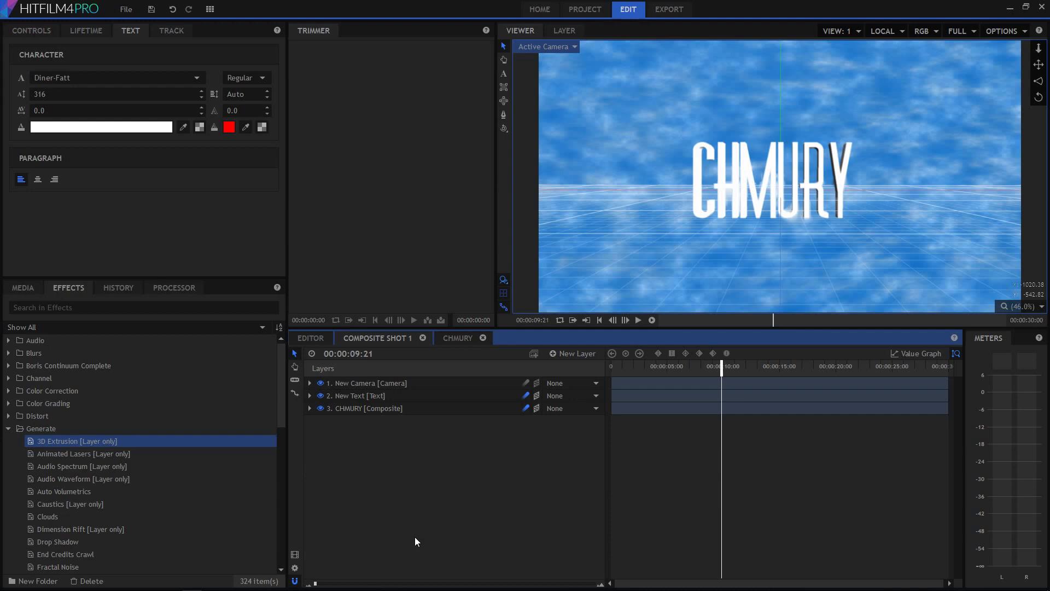
Add a white 500 by 500 plane layer named Plansza and stretch it into a wide rectangle covering the text.
right_click(384, 462)
mouse_move(433, 469)
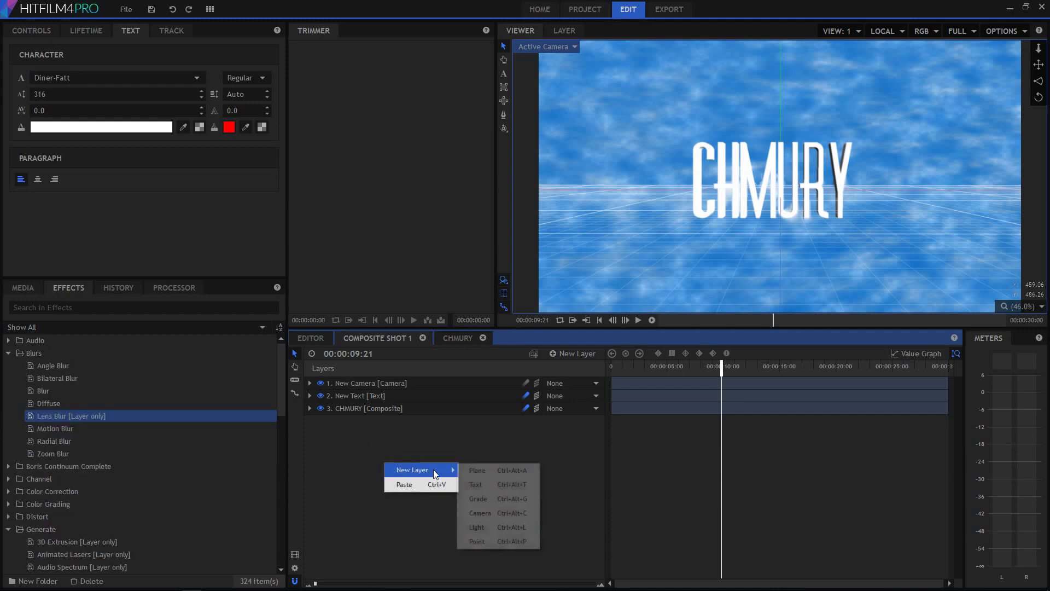
left_click(494, 474)
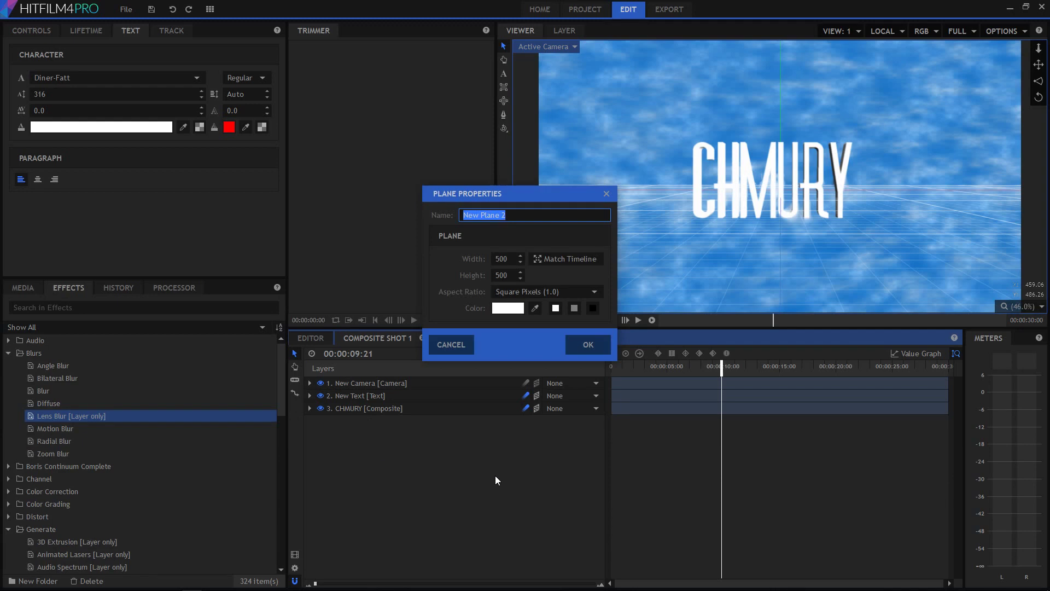
type("Plansza")
left_click(588, 344)
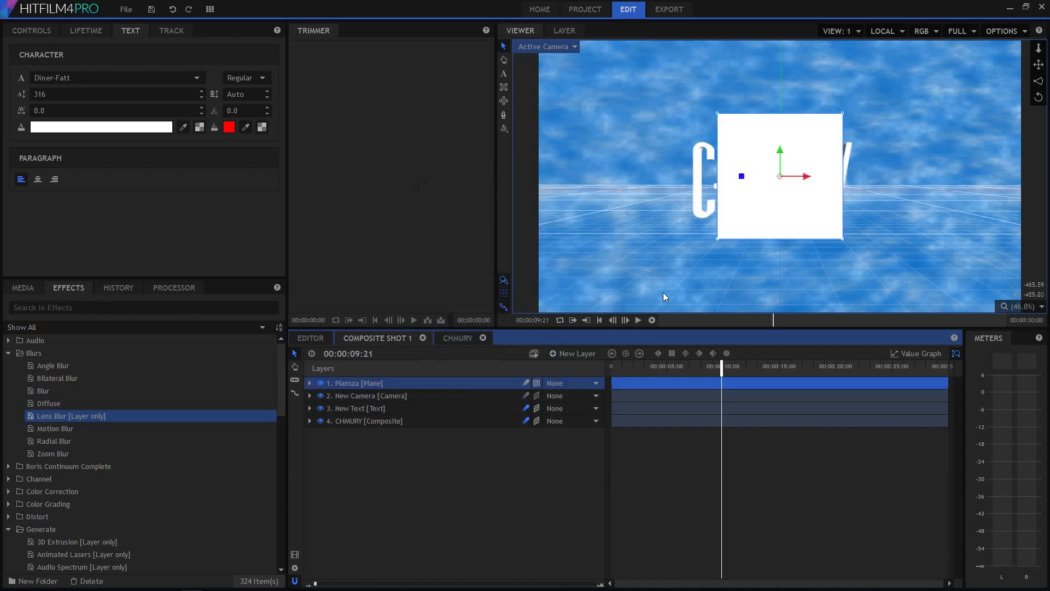
left_click_drag(842, 239, 877, 237)
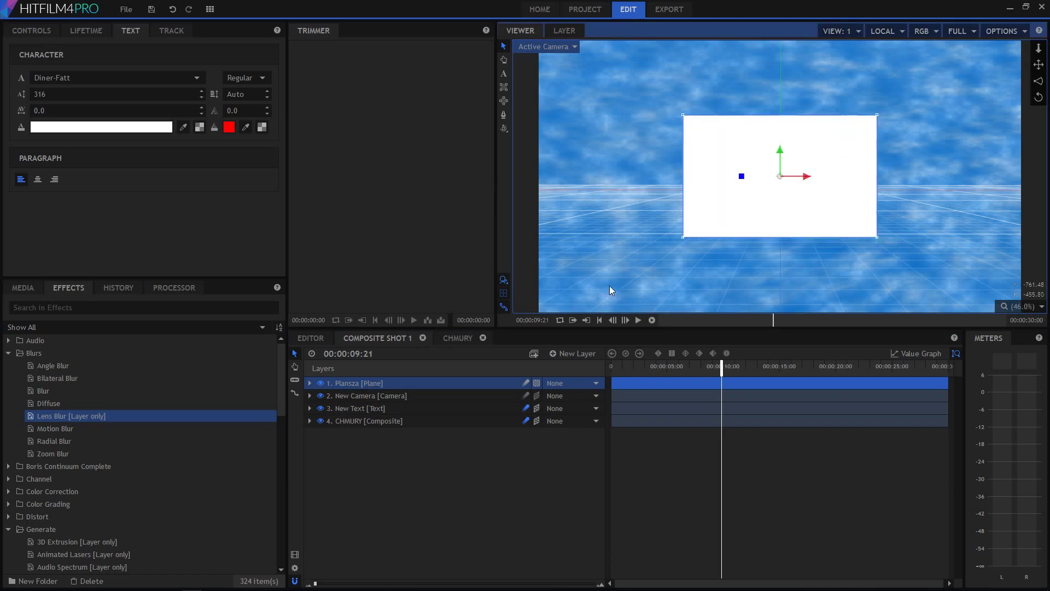
Make the Plansza layer a 3D plane and move it directly beneath the New Text layer in the layer stack.
left_click(534, 383)
left_click(548, 412)
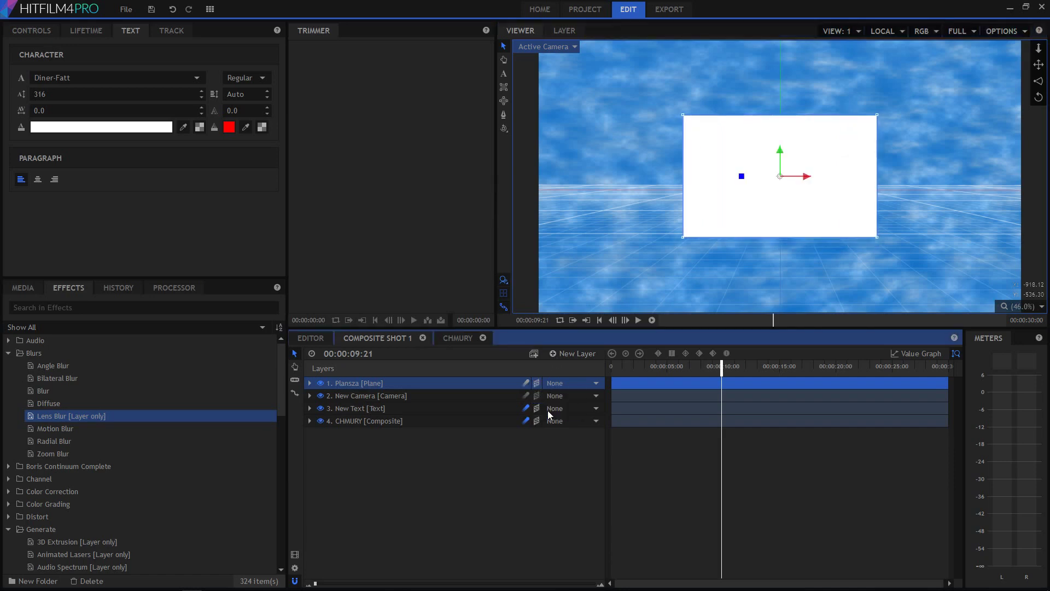
left_click_drag(369, 385, 382, 411)
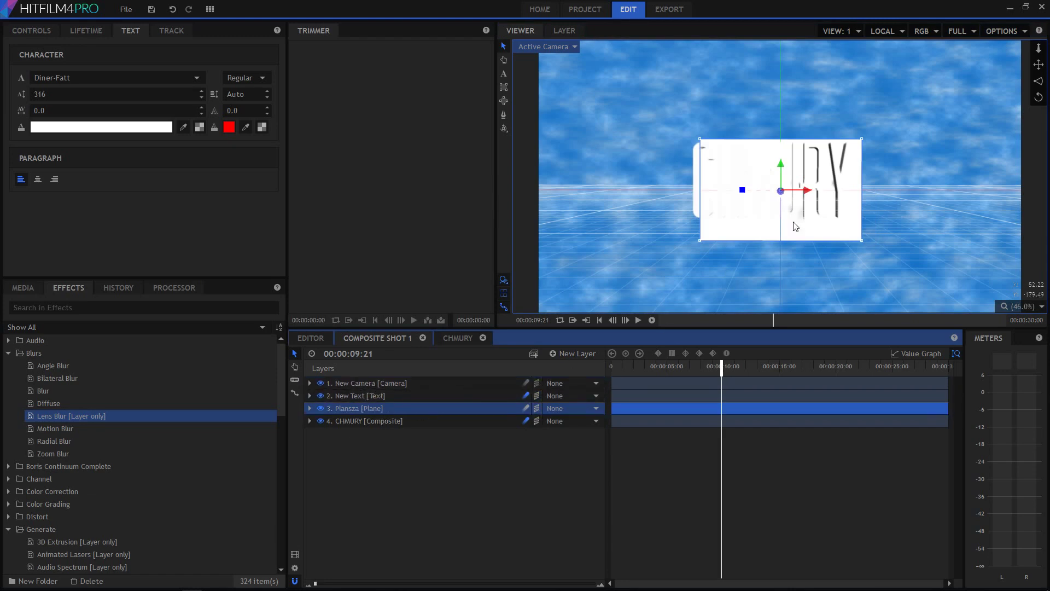
Enlarge the white plane behind the text and draw a wide rectangular mask on it surrounding the CHMURY lettering.
left_click_drag(862, 241, 921, 265)
left_click(503, 87)
left_click_drag(650, 126, 904, 258)
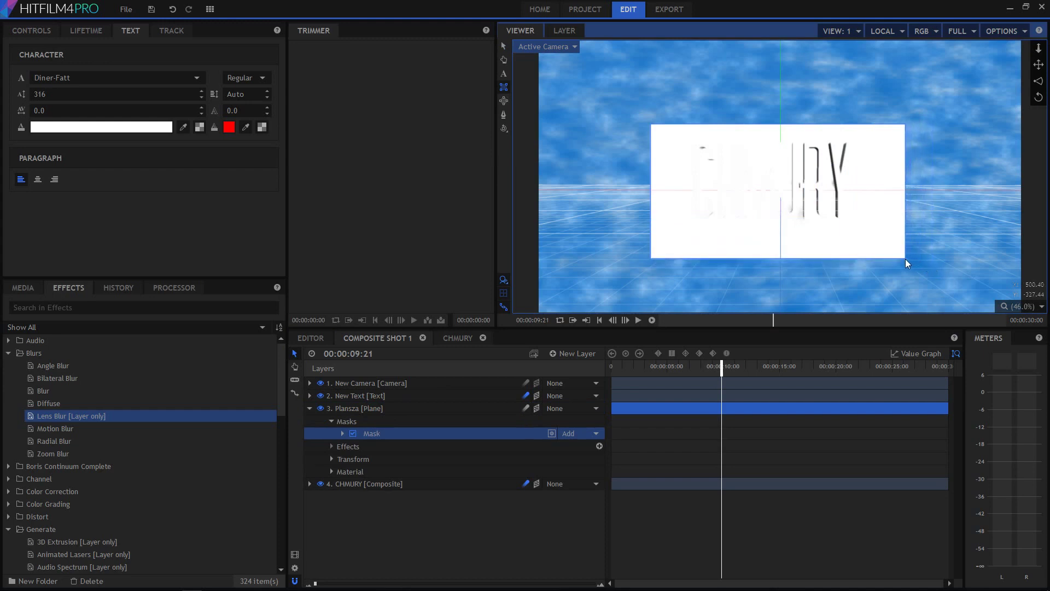
Soften the Plansza mask with a Feather Strength of 126.0 px, keeping the feather direction at Both.
left_click(342, 433)
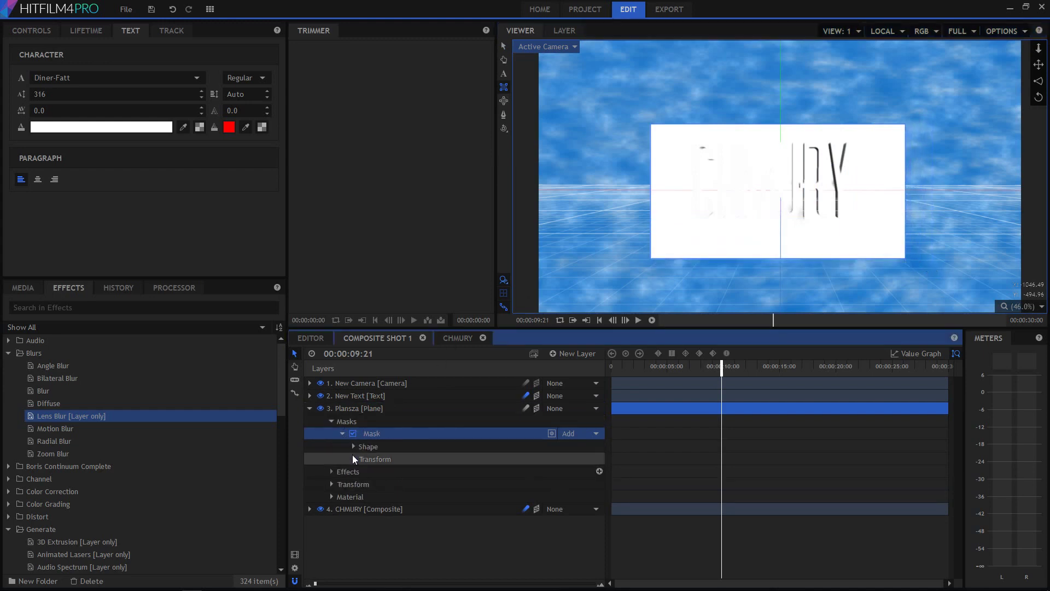
left_click(353, 446)
left_click(354, 509)
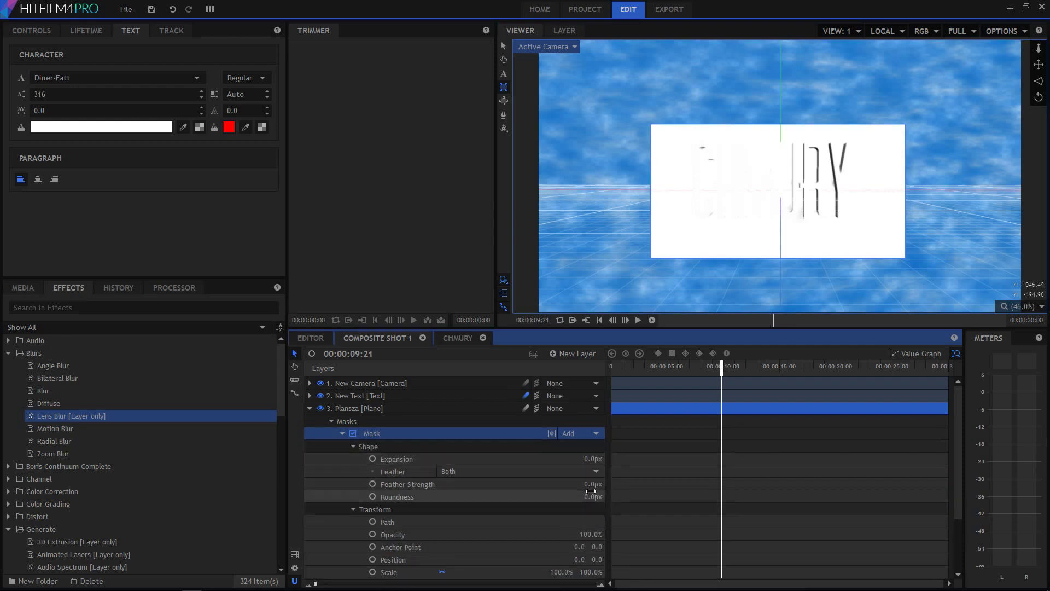
left_click(556, 475)
left_click(555, 474)
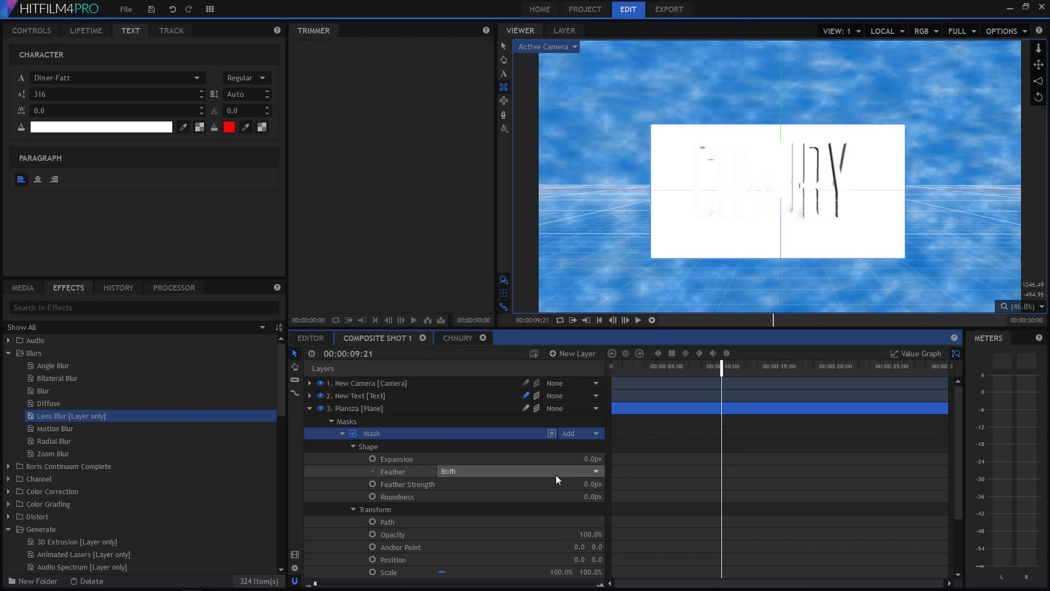
left_click_drag(592, 484, 722, 484)
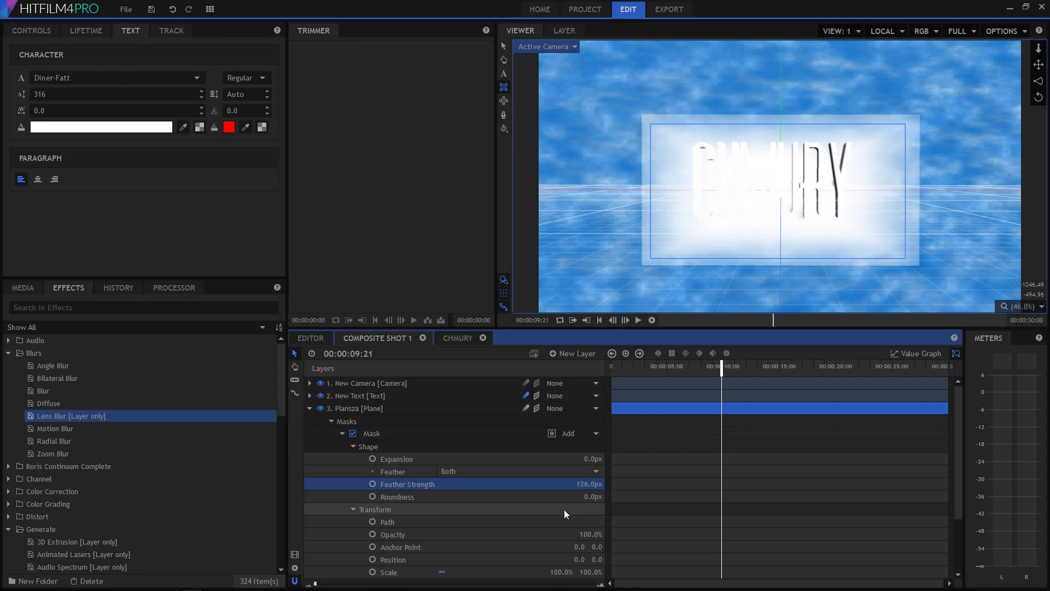
Set the mask's Roundness to 185.0 px, expand the mask slightly, and collapse its properties.
left_click_drag(594, 496, 780, 497)
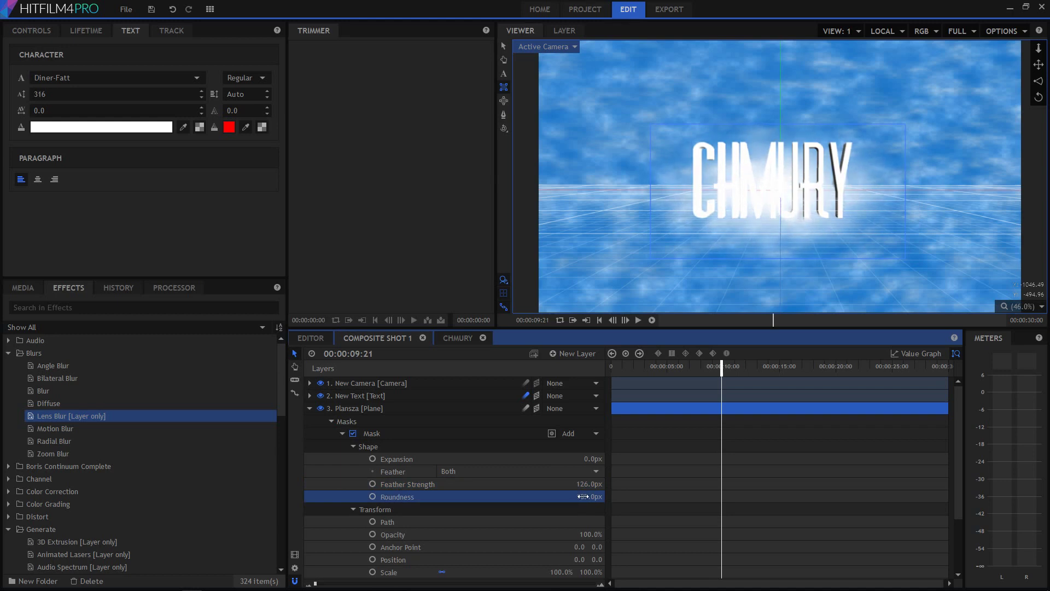
left_click_drag(591, 459, 624, 458)
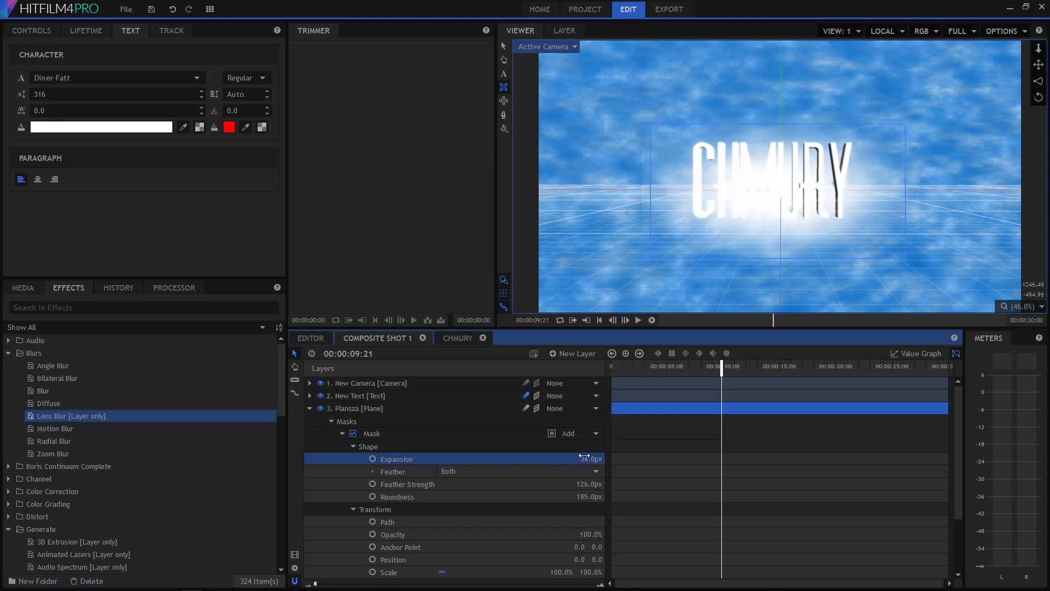
left_click(331, 421)
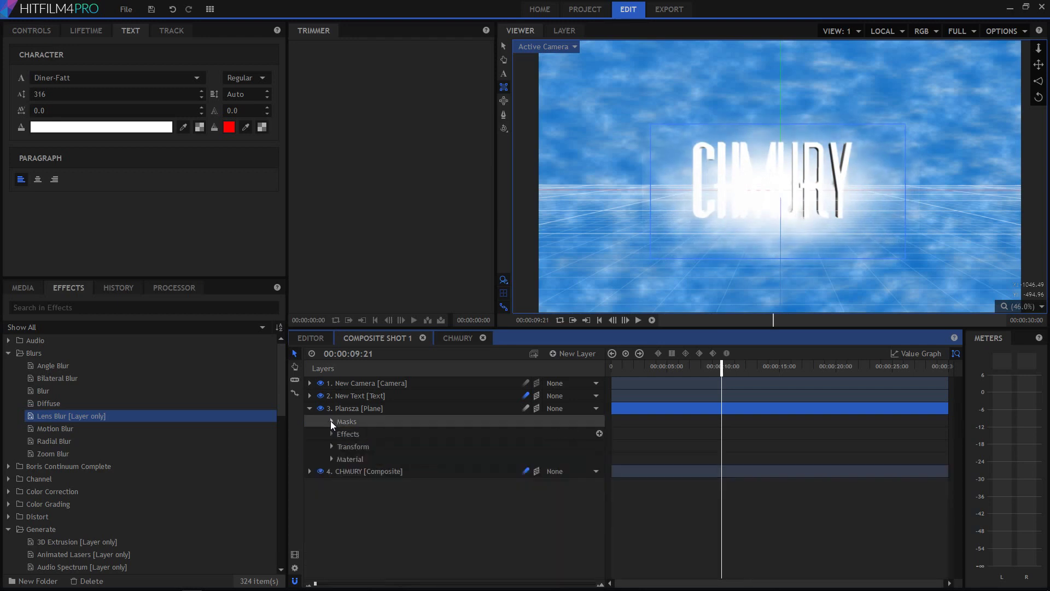
Set the Plansza plane's Z position to -257.0 in its transform properties.
left_click(331, 458)
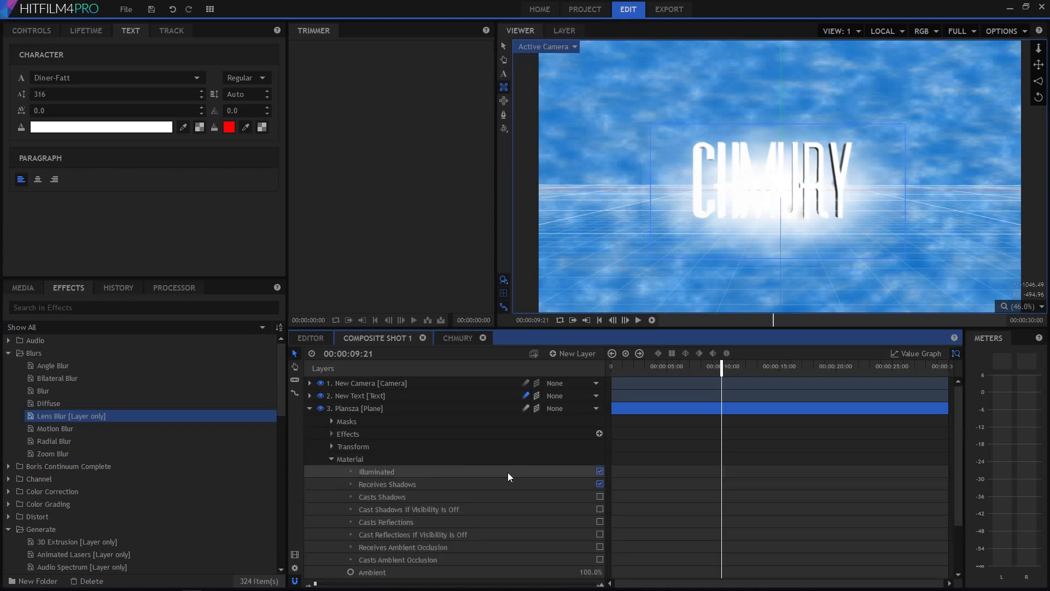
left_click(332, 459)
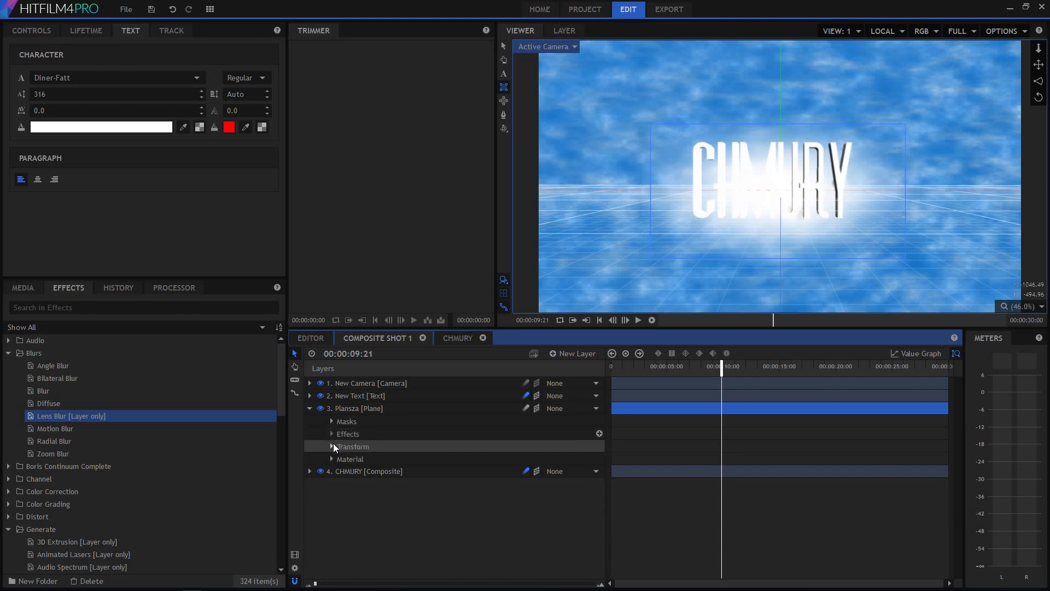
left_click(332, 446)
left_click_drag(594, 484, 575, 483)
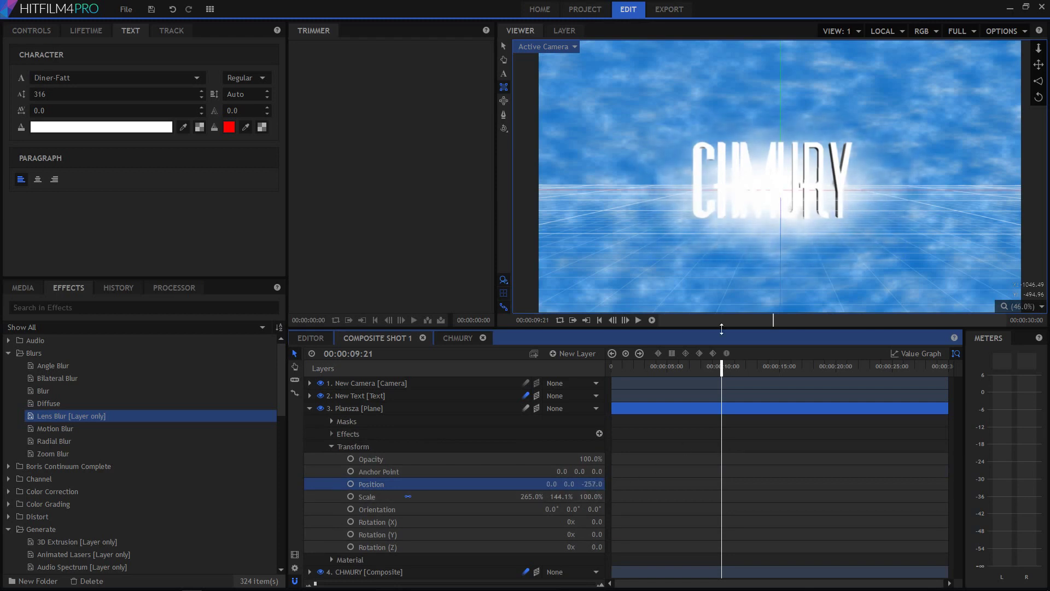
Reshape the mask on the Plansza plane by moving its two left corner points slightly inward.
left_click(344, 422)
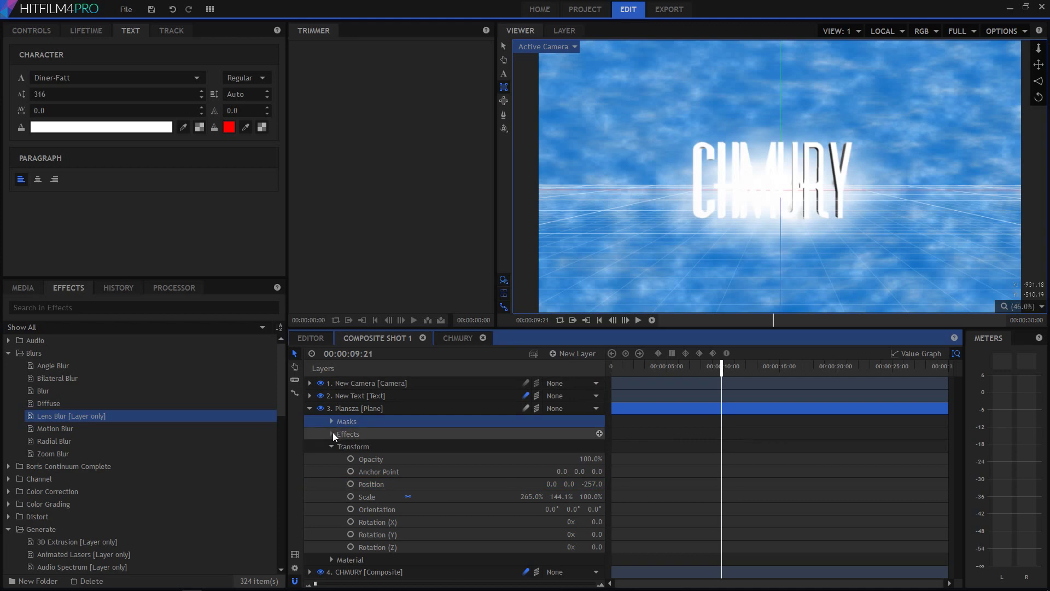
left_click(331, 445)
left_click(331, 421)
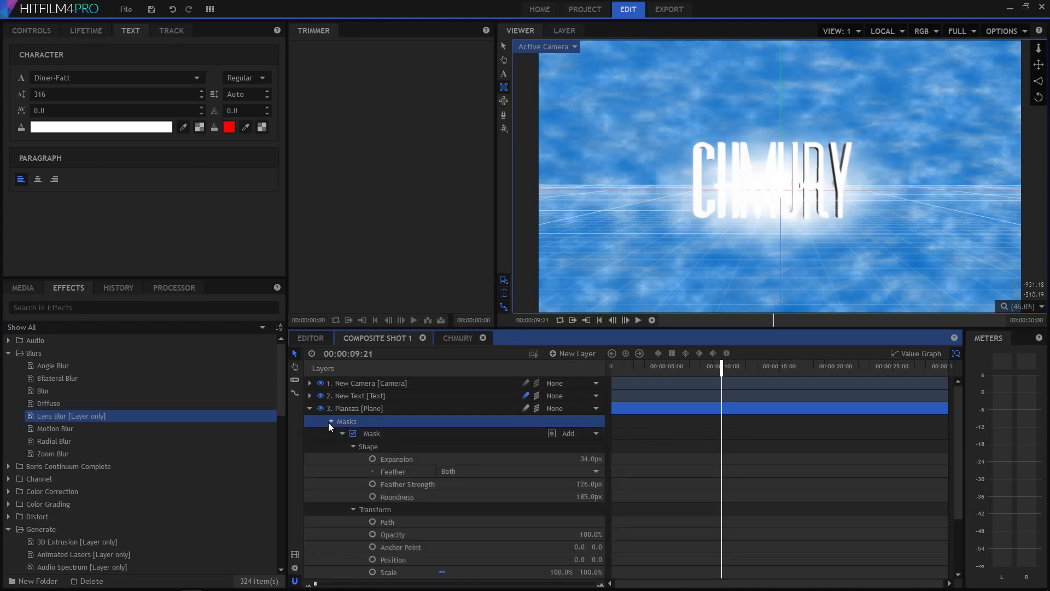
left_click(386, 447)
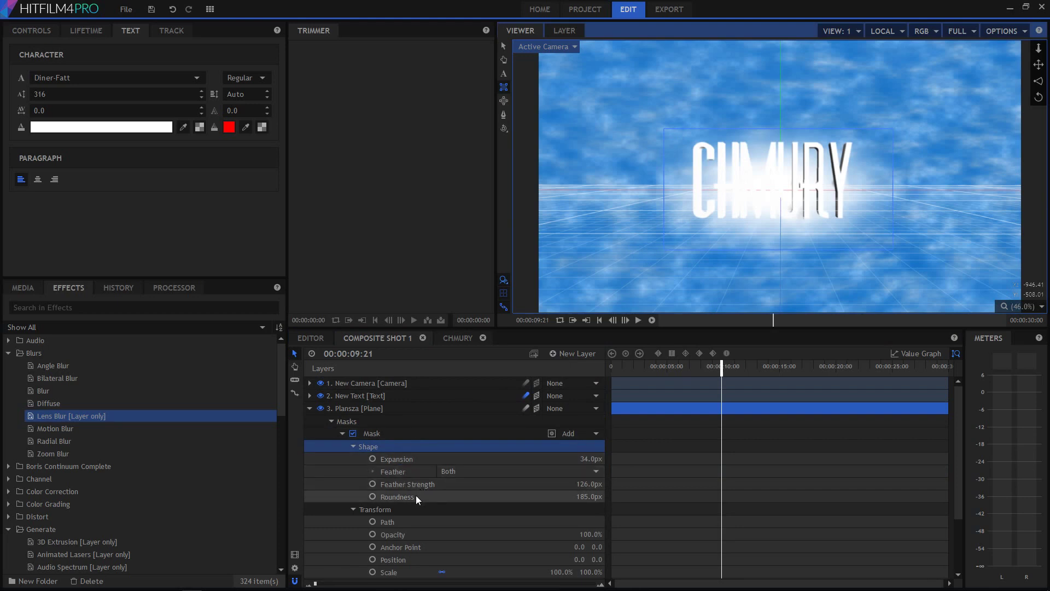
left_click(391, 520)
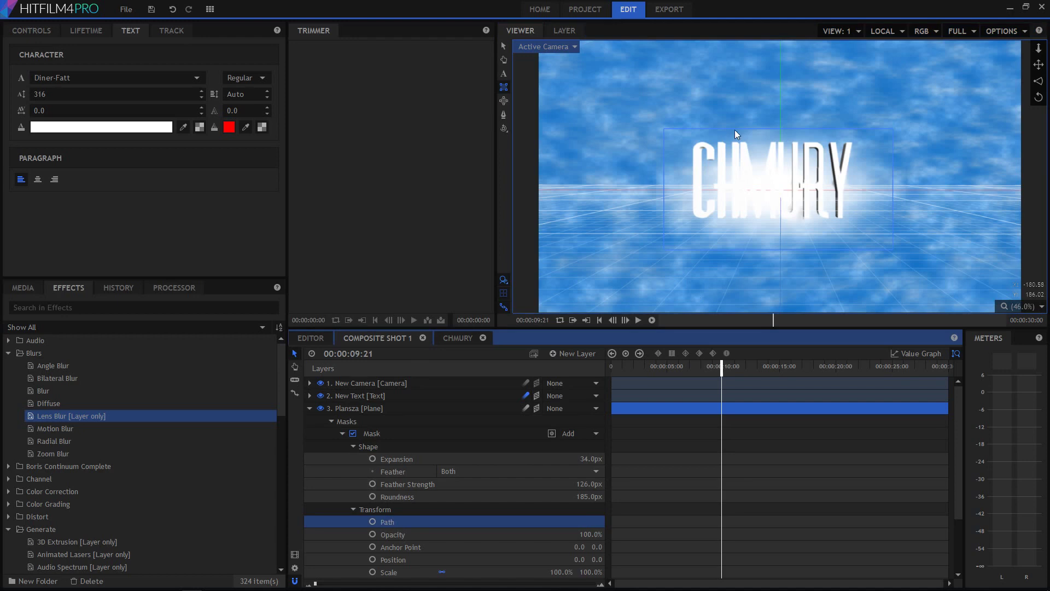
left_click(759, 181)
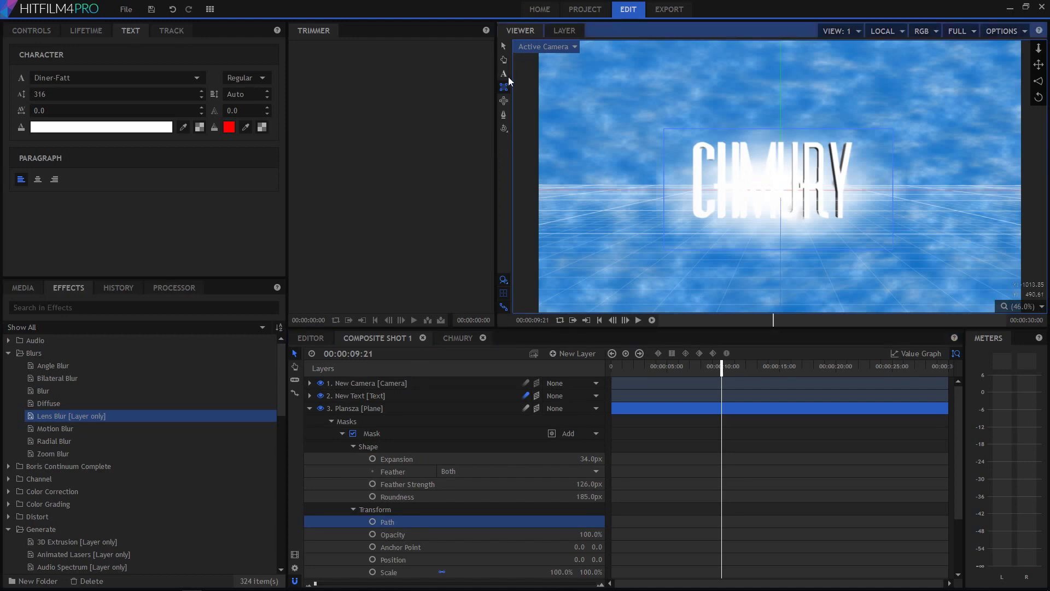
left_click(504, 114)
left_click_drag(664, 127, 671, 128)
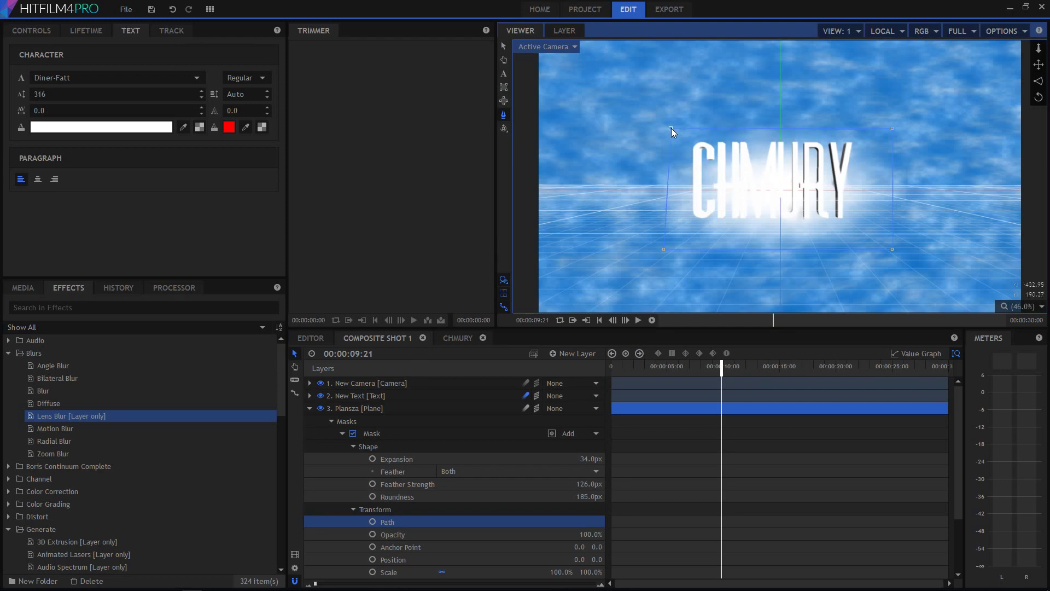
mouse_move(673, 246)
left_mouse_down()
mouse_move(693, 242)
mouse_move(666, 252)
mouse_move(683, 235)
left_mouse_up()
mouse_move(669, 126)
left_mouse_down()
mouse_move(690, 142)
mouse_move(704, 133)
mouse_move(681, 110)
mouse_move(680, 130)
left_mouse_up()
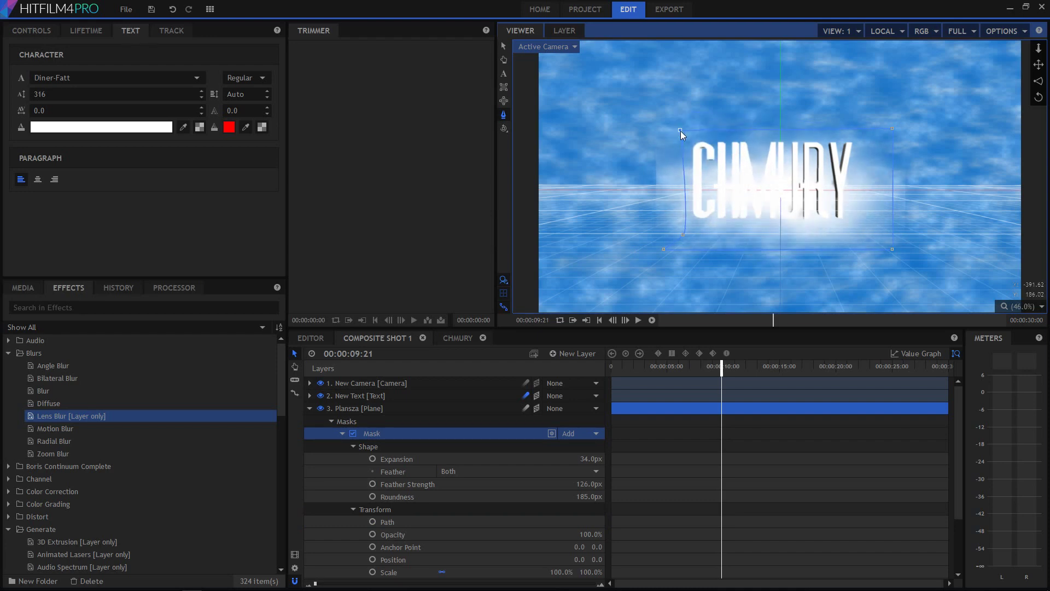
Try Out as the mask's feather direction, and settle on In.
left_click(568, 472)
left_click(525, 495)
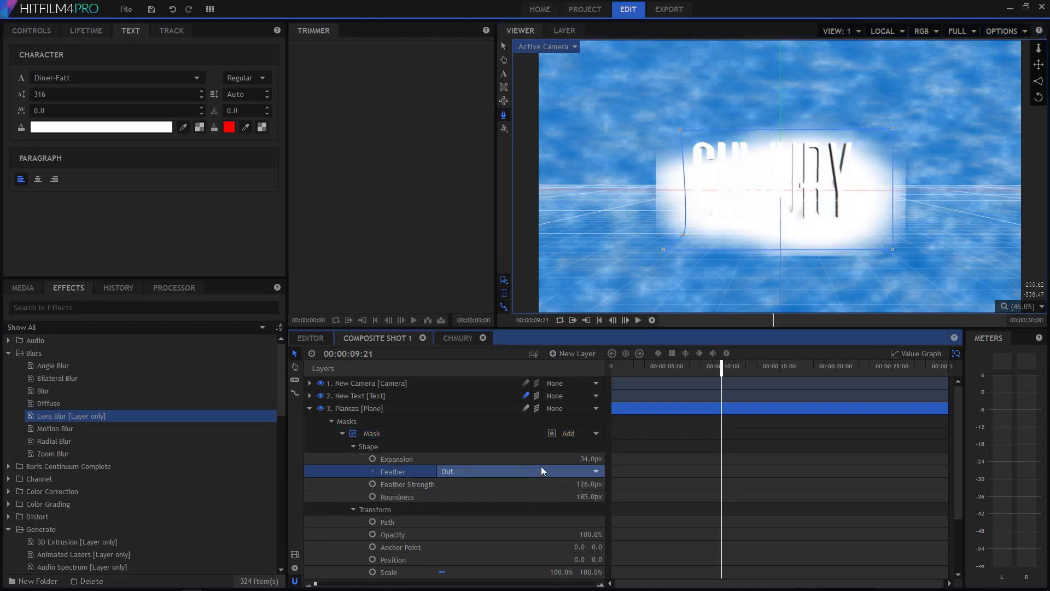
left_click(531, 470)
left_click(523, 503)
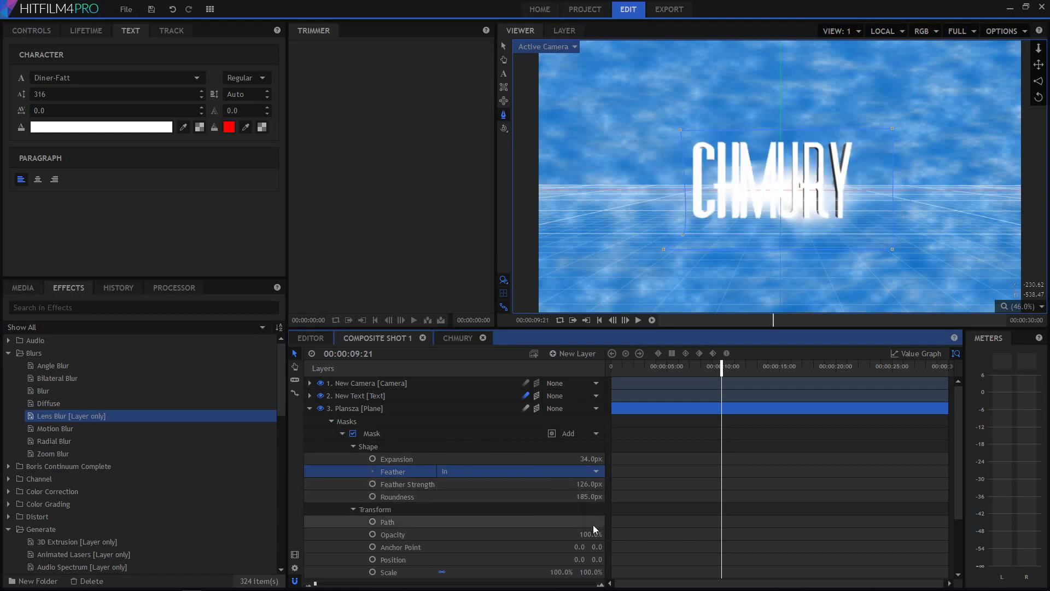
Set the mask's feather strength to 117 px and its expansion to 86 px.
left_click(588, 484)
type("40")
key("Return")
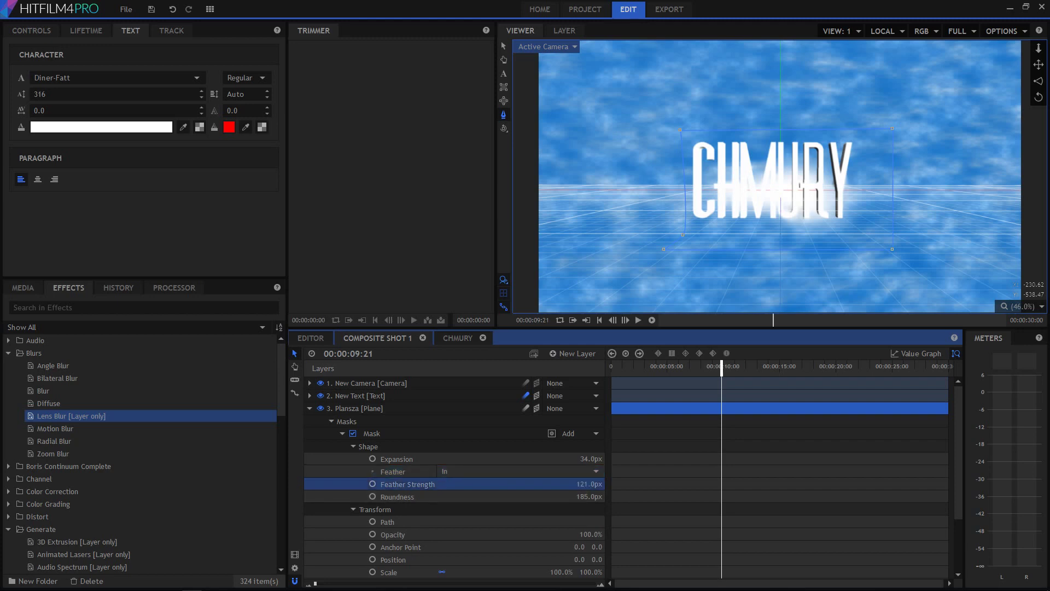
left_click_drag(587, 484, 619, 459)
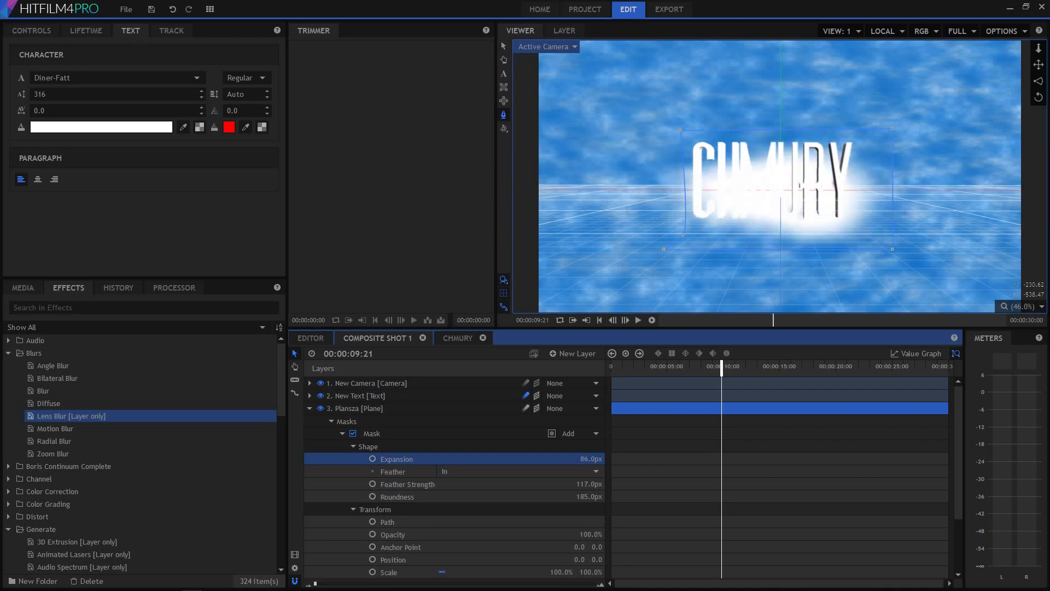
left_click(331, 421)
Change the Plansza plane's color to dark grey in its plane properties.
left_click(350, 409)
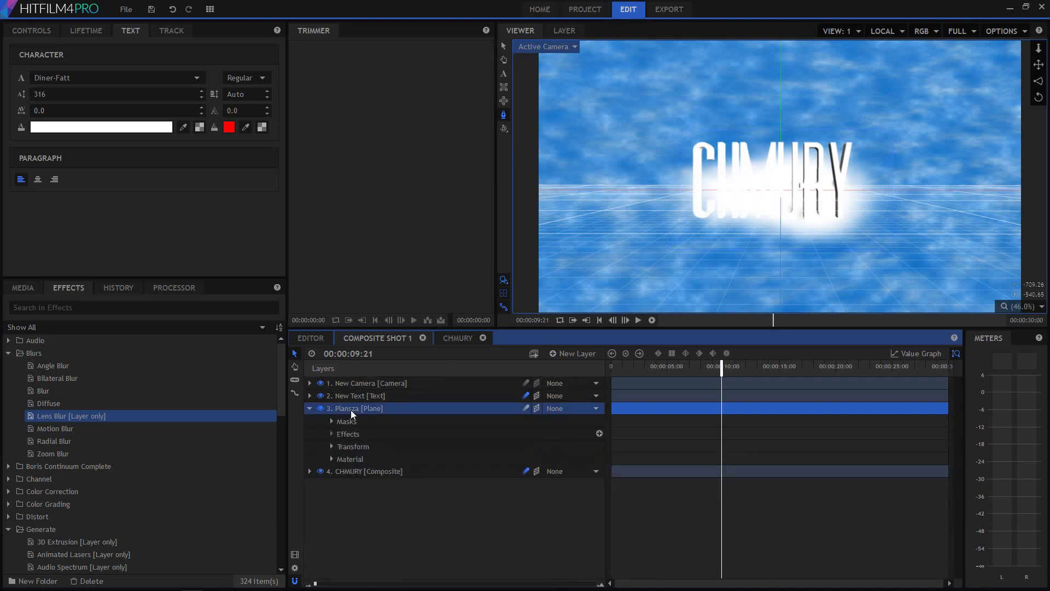
right_click(350, 409)
left_click(367, 405)
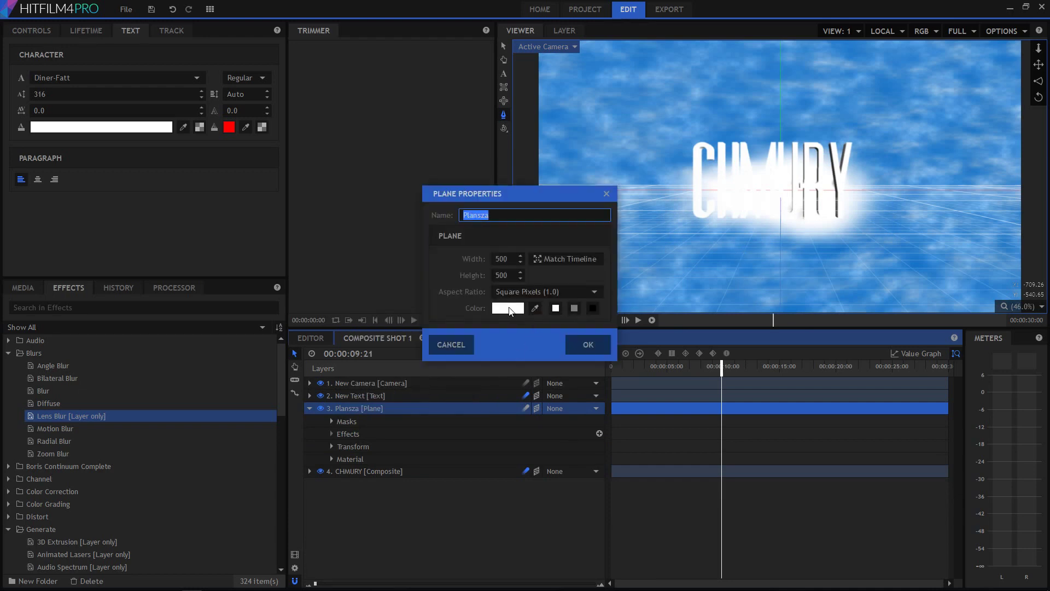
left_click(508, 308)
left_click_drag(651, 177, 664, 258)
left_click(604, 370)
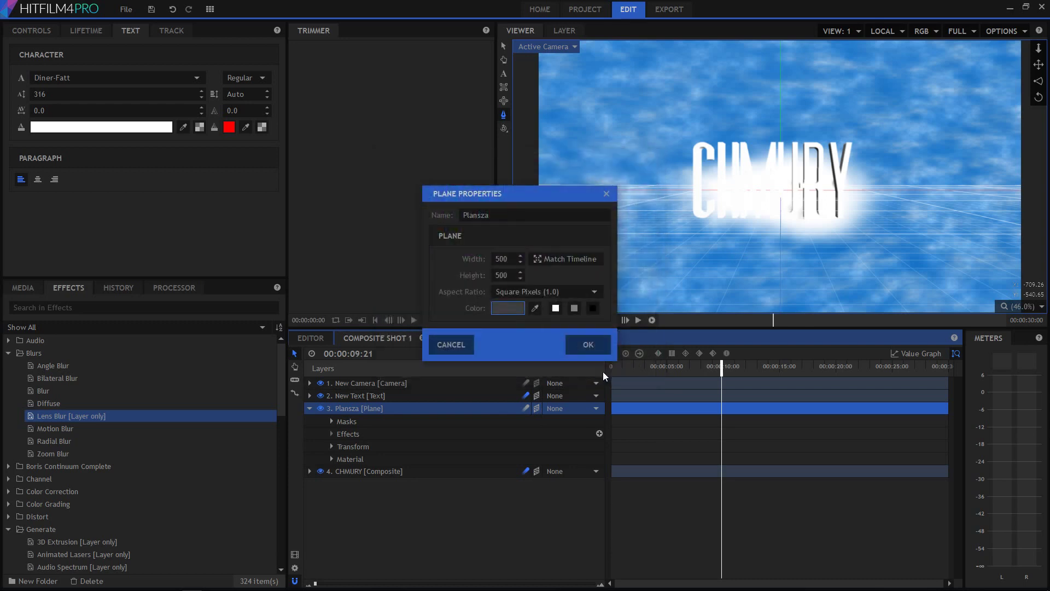
left_click(602, 343)
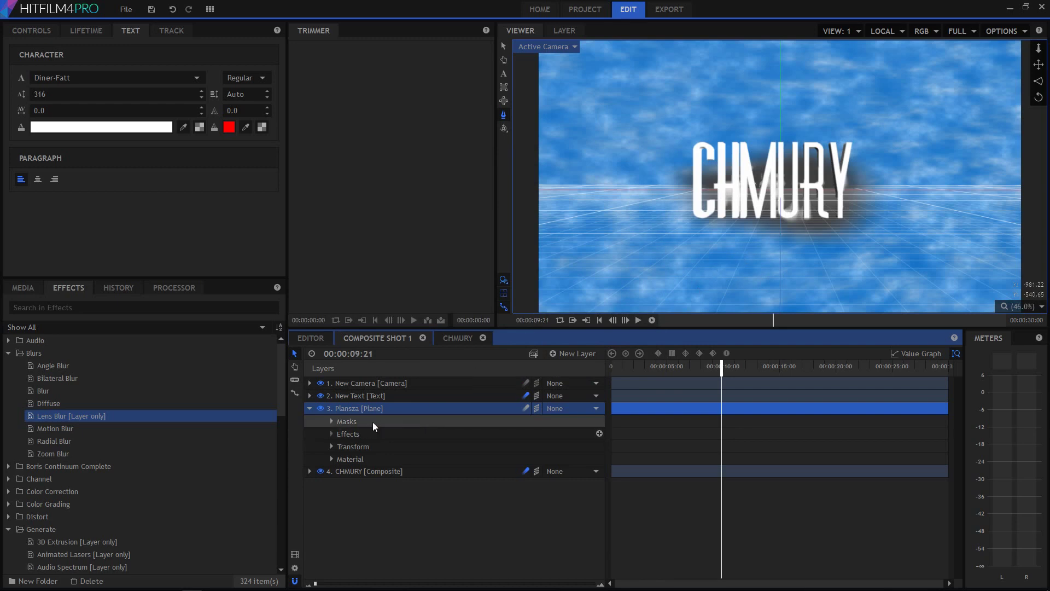
Set the Plansza plane's position to -48, 2, -186 and its opacity to 55%.
left_click(357, 395)
left_click(360, 408)
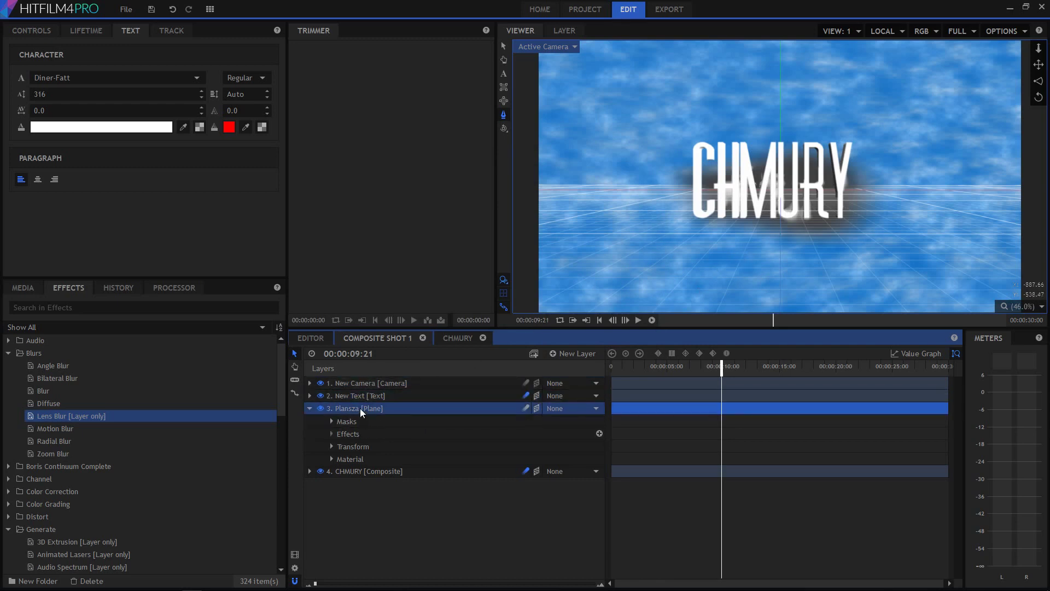
left_click(331, 447)
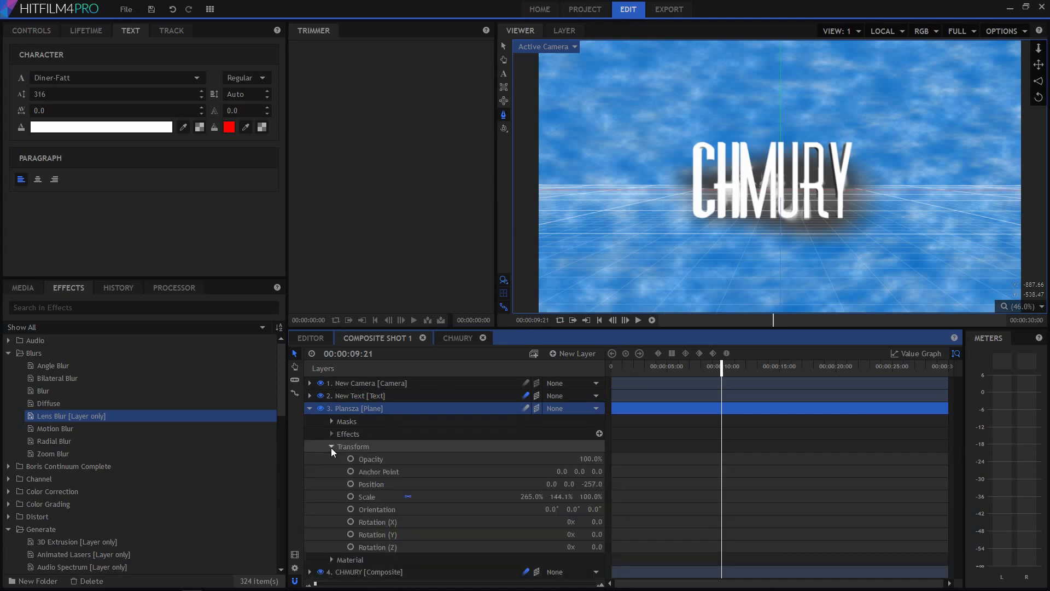
left_click_drag(592, 485, 570, 459)
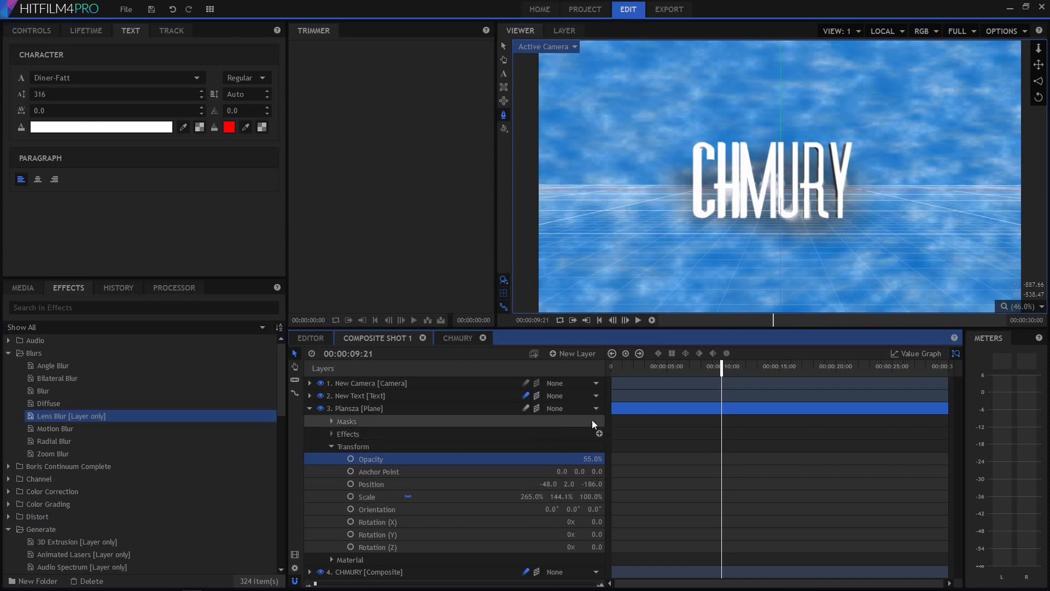
left_click(308, 407)
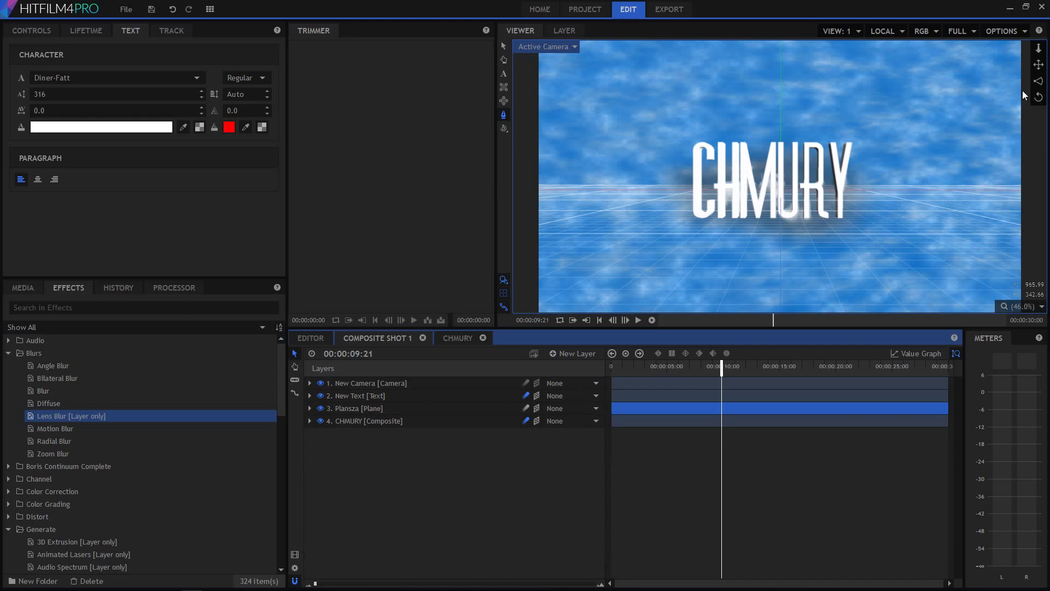
Move the camera slightly closer to the CHMURY title and set its lens zoom to 1510.5.
left_click_drag(1041, 86, 1009, 91)
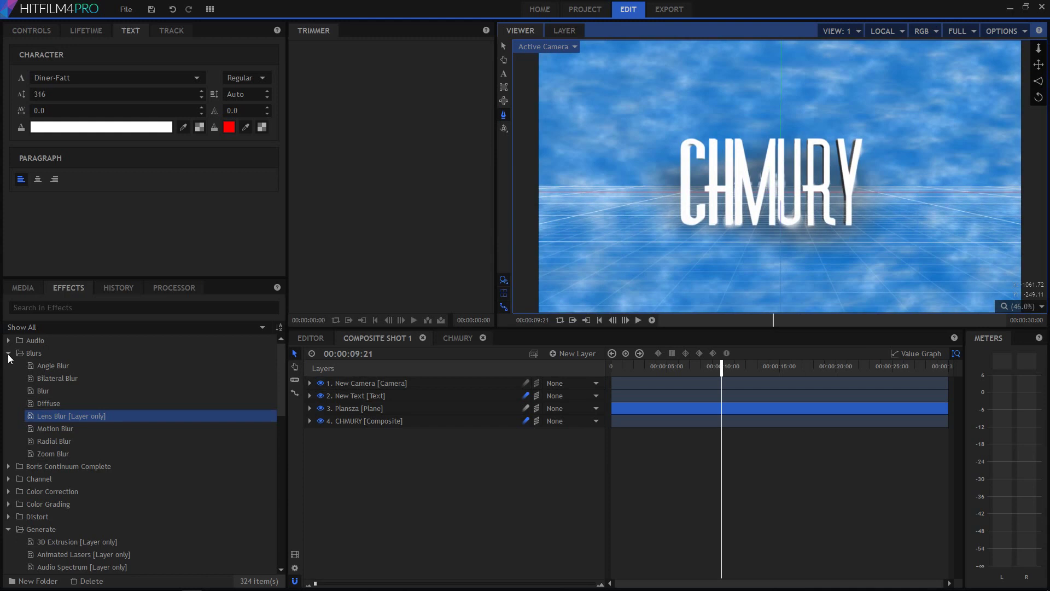
left_click(9, 356)
left_click(8, 429)
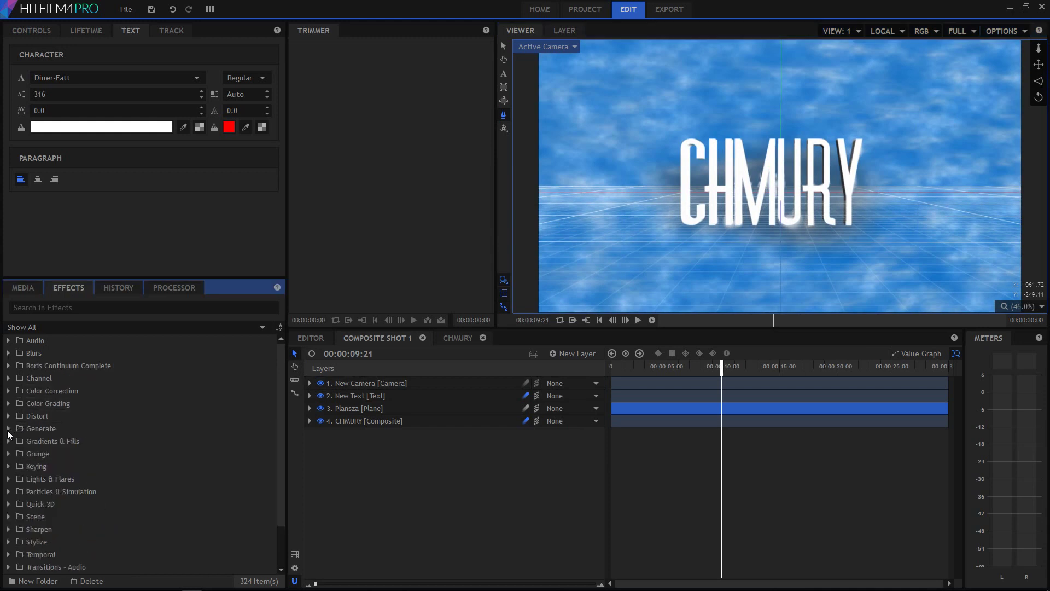
scroll(22, 431, "down", 2)
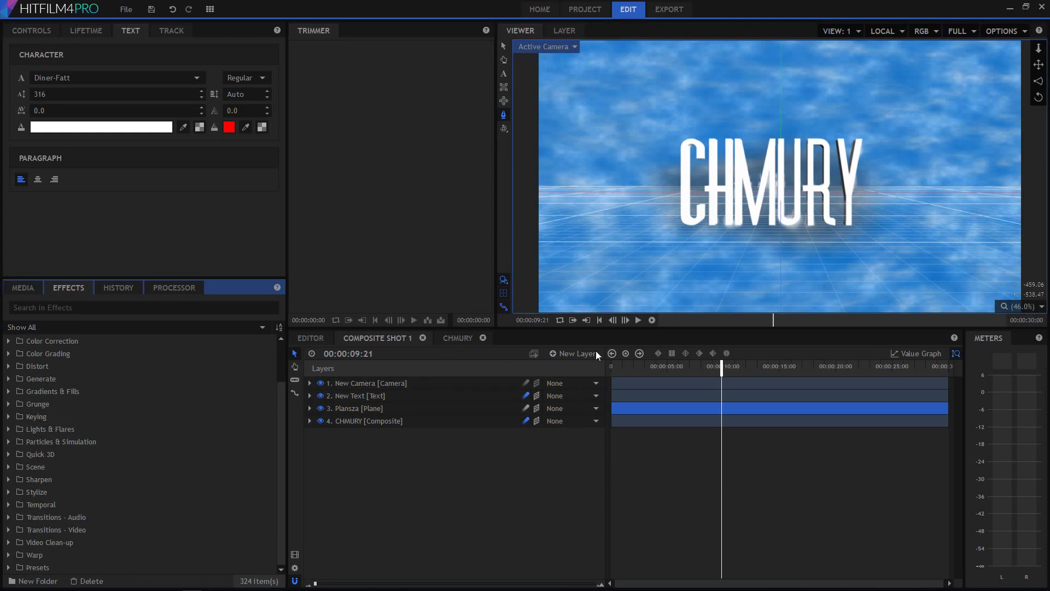
left_click(310, 383)
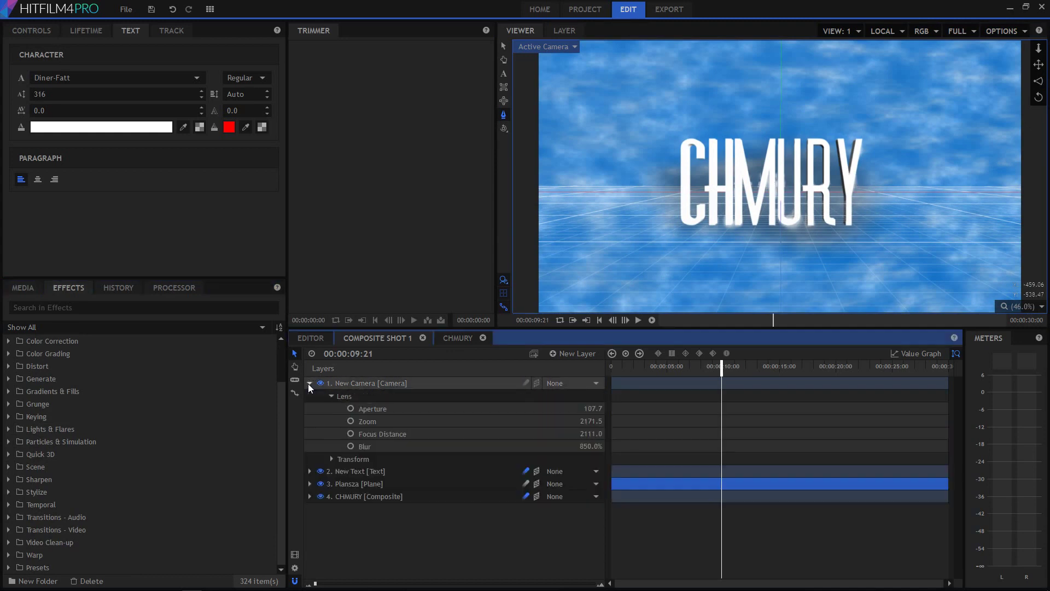
left_click_drag(593, 421, 521, 421)
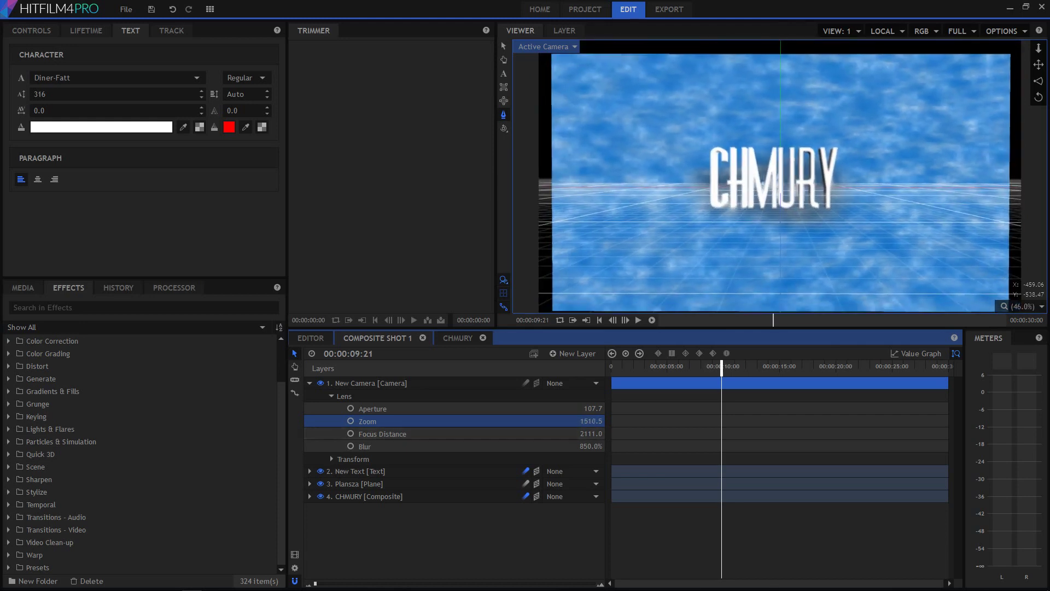
Scale the CHMURY composite background layer uniformly to 243%.
left_click(310, 472)
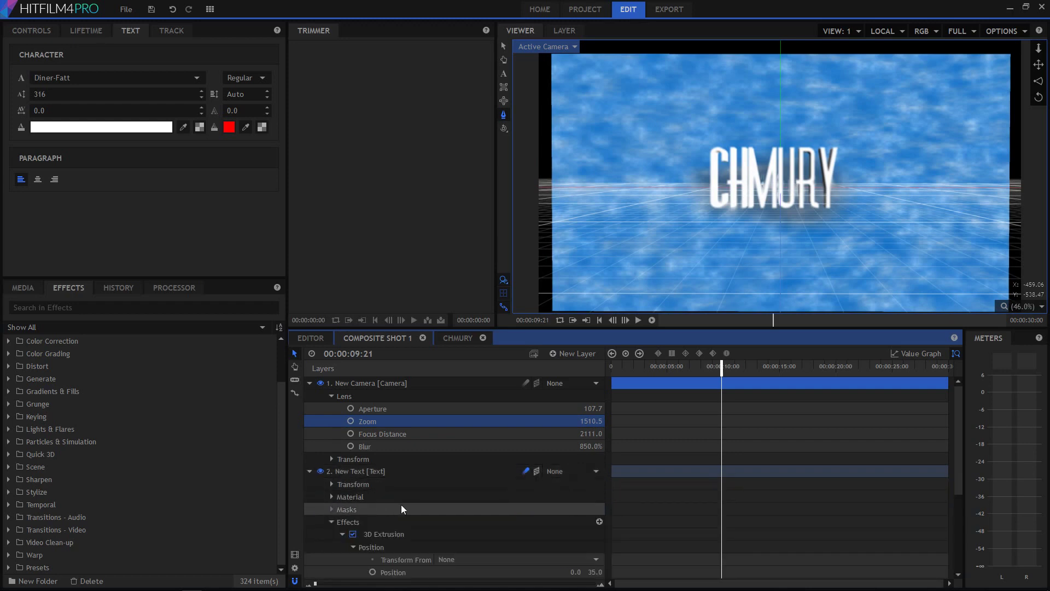
left_click(310, 471)
left_click(310, 497)
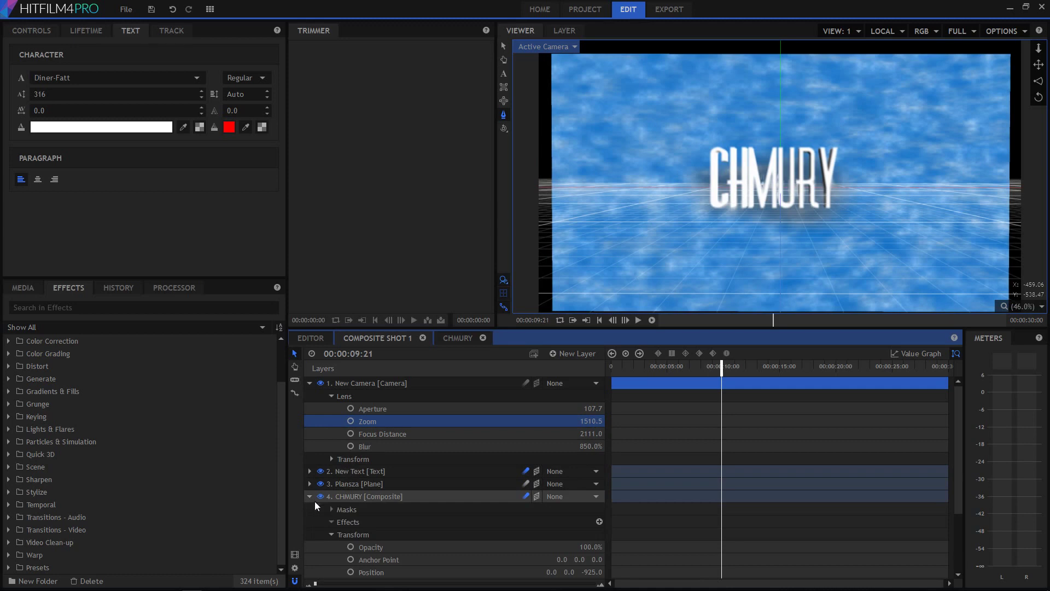
scroll(415, 534, "down", 1)
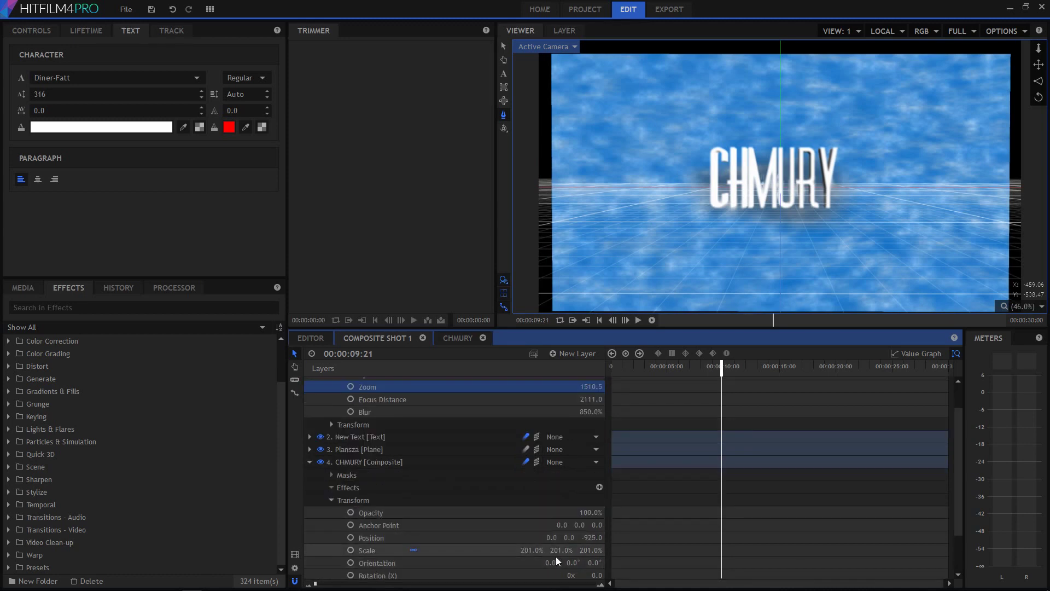
left_click(432, 550)
left_click_drag(532, 550, 552, 551)
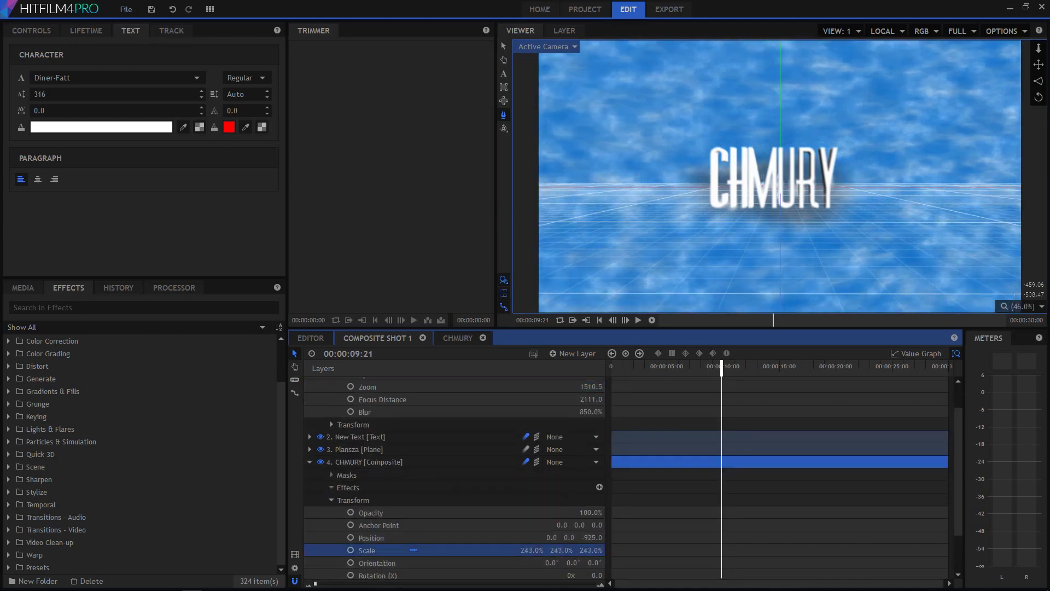
left_click(307, 463)
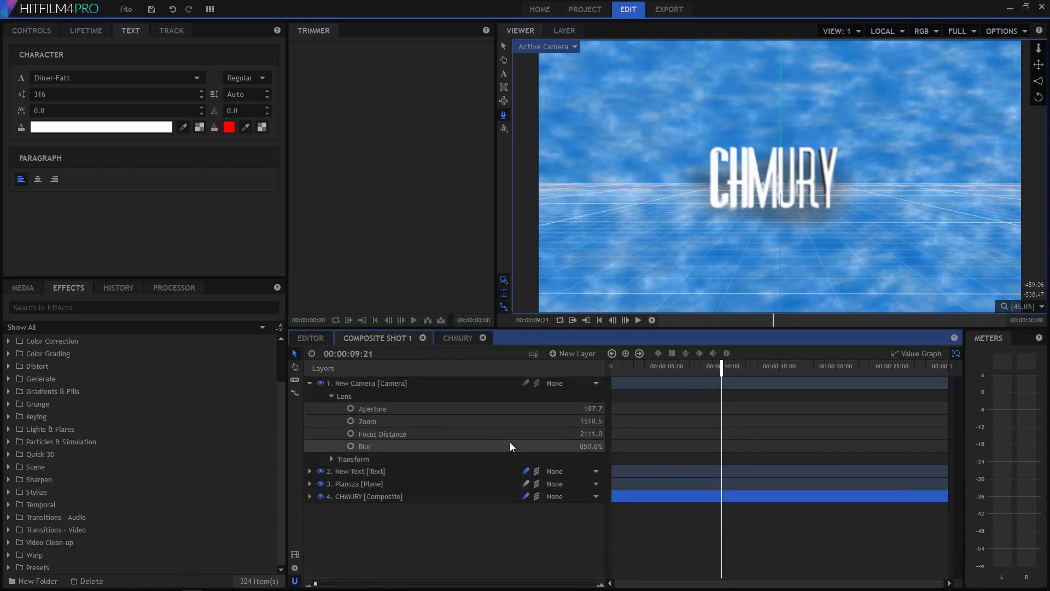
Preview the animated clouds behind the title and return the playhead to the start of the timeline.
key("space")
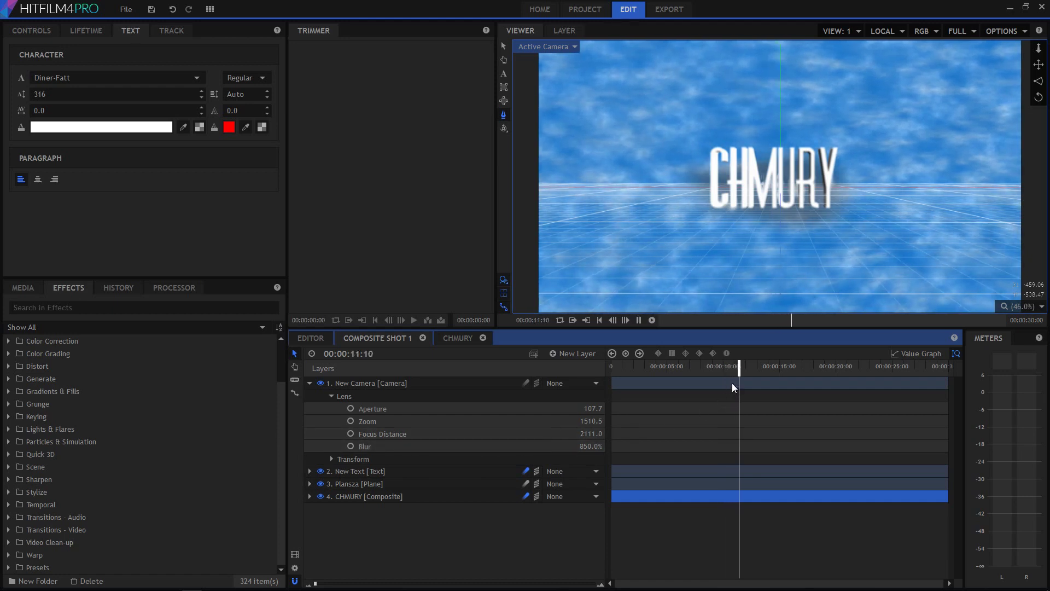
left_click(748, 366)
left_click_drag(749, 366, 550, 400)
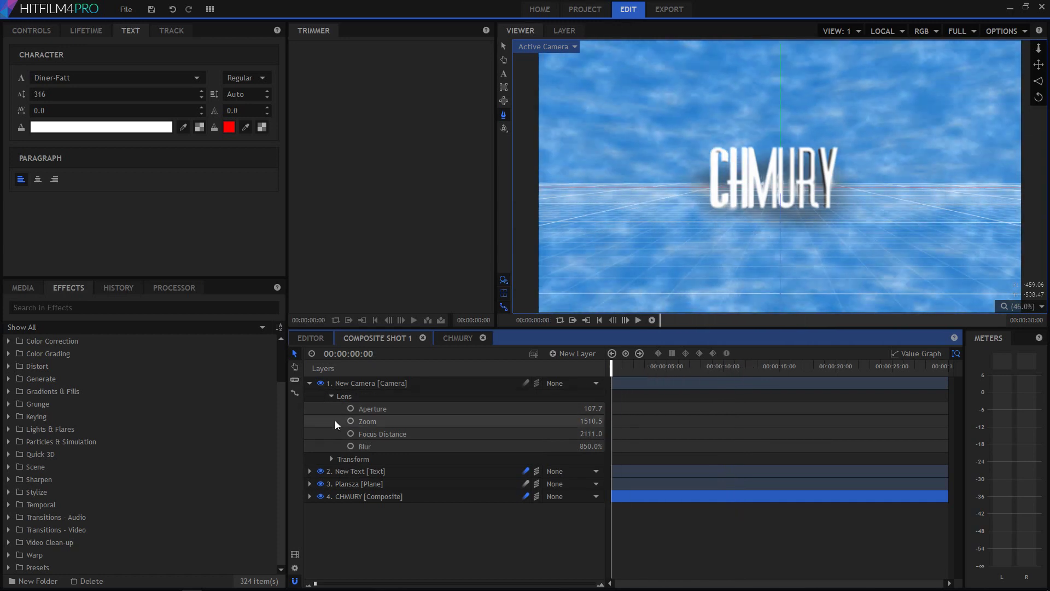
Set the New Camera layer's lens zoom to 1359.5.
left_click(310, 383)
left_click(309, 395)
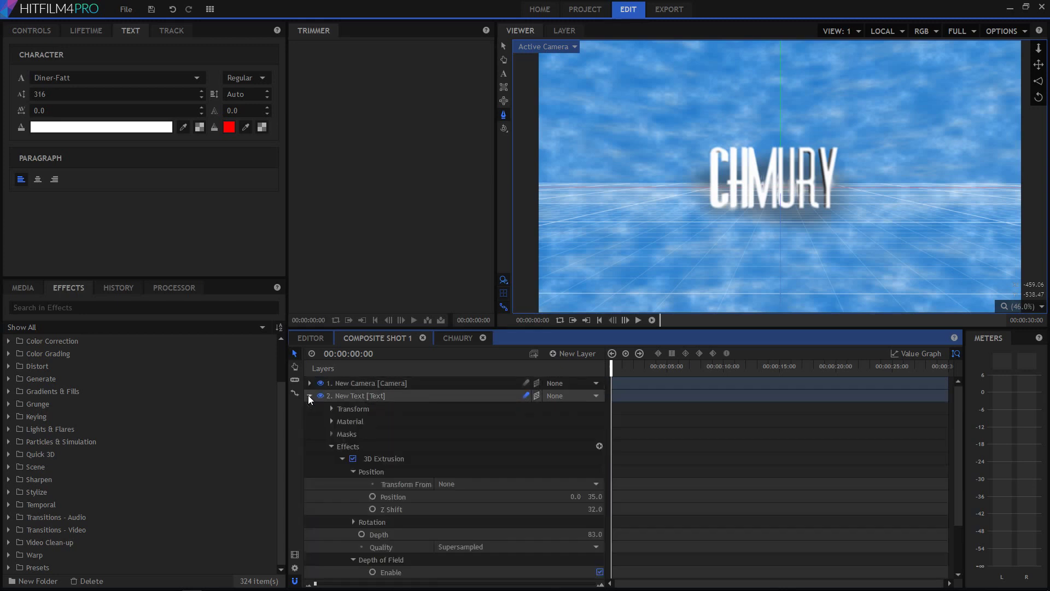
left_click(331, 446)
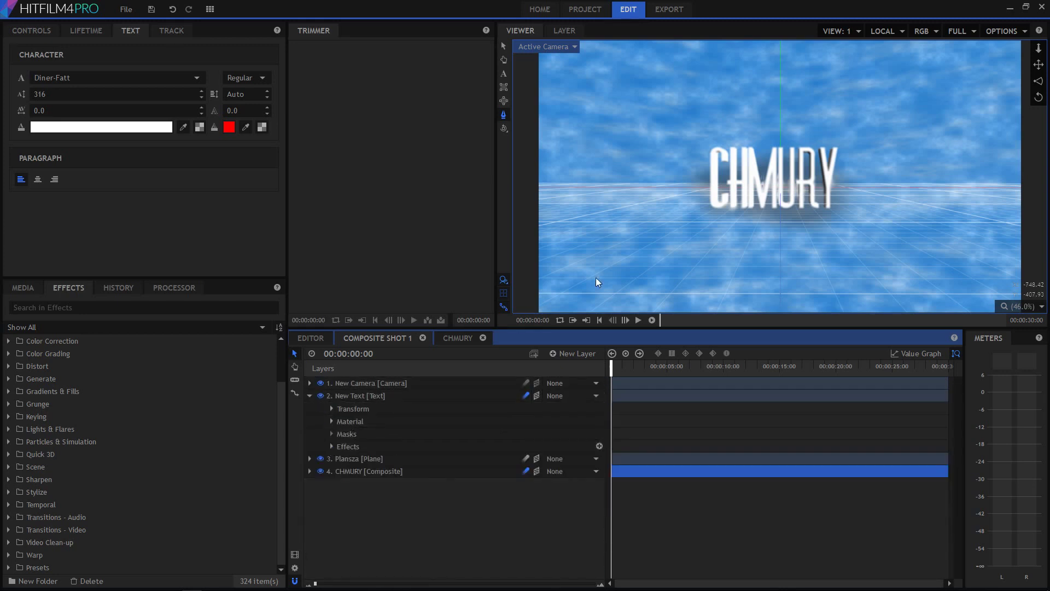
left_click(308, 393)
left_click(310, 384)
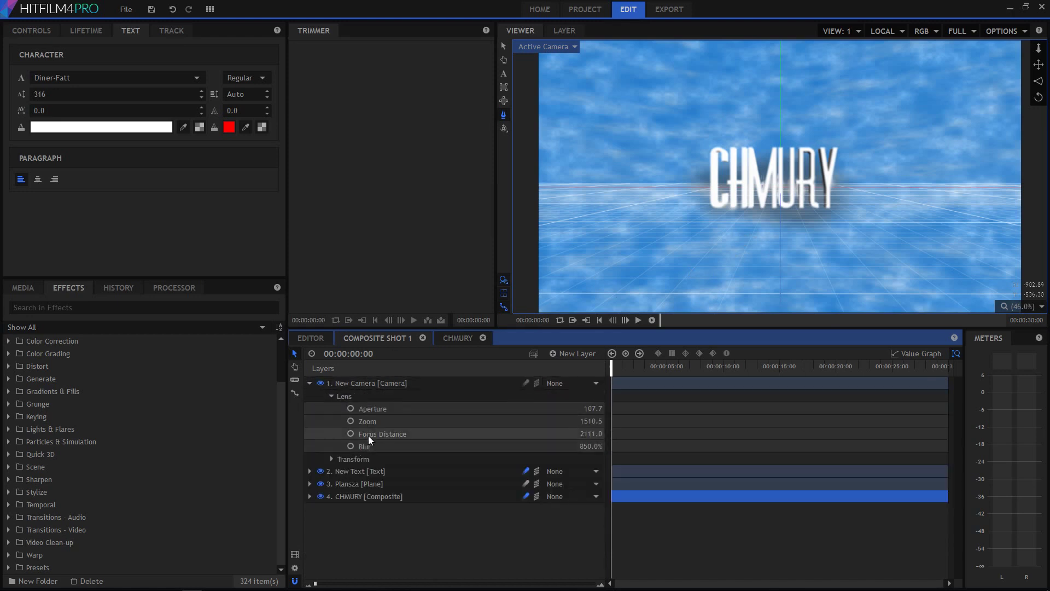
left_click_drag(586, 420, 740, 420)
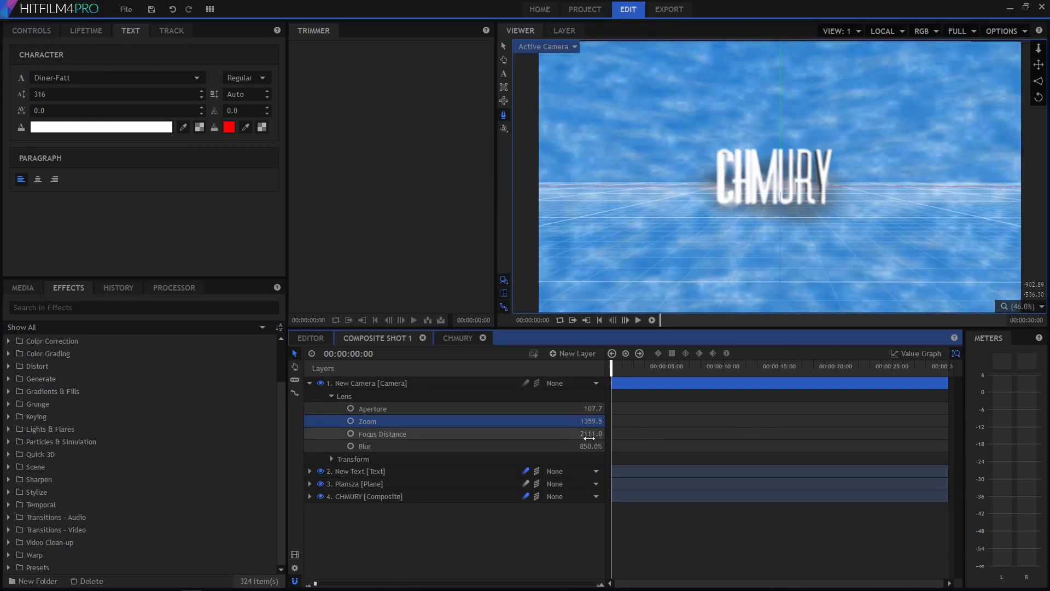
Set the New Camera layer's lens focus distance to 1359.5.
left_click_drag(591, 436, 538, 436)
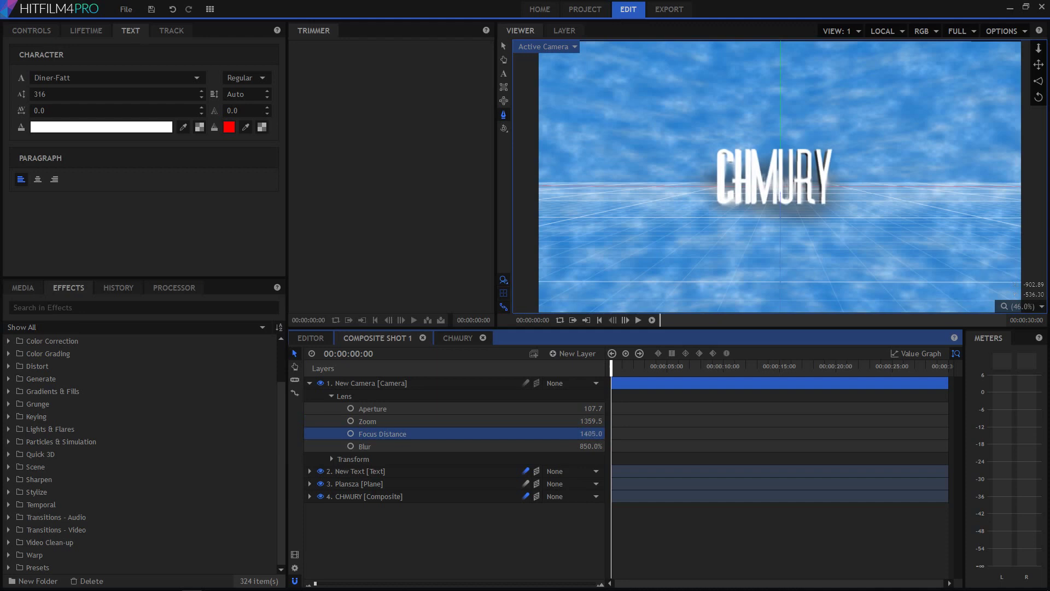
left_click(589, 434)
type("13")
type("5")
type("9.")
type("5")
key("Return")
left_click(589, 433)
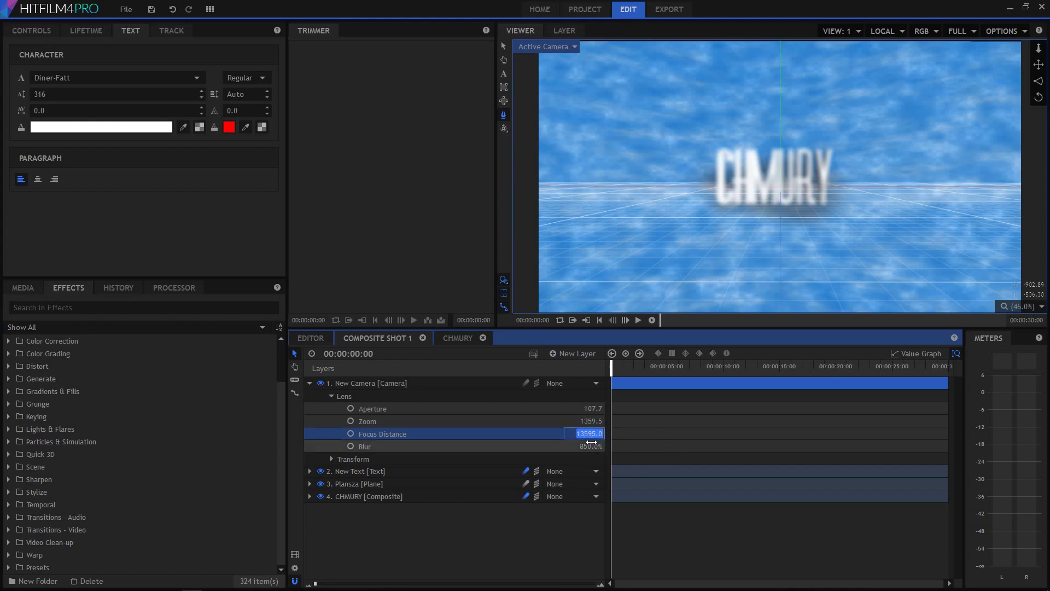
left_click(588, 433)
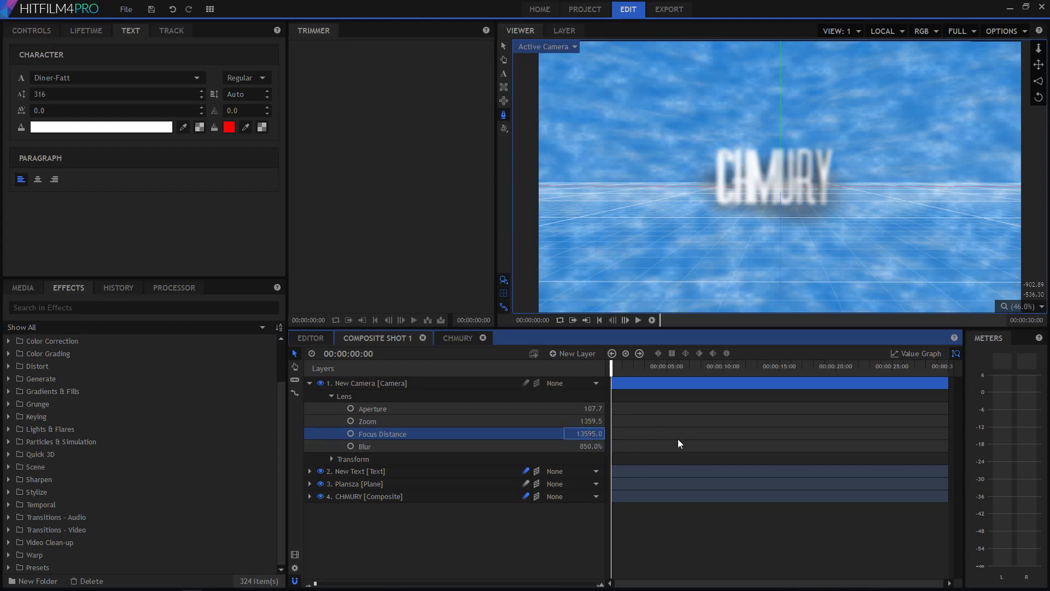
key("BackSpace")
key("Delete")
type("5")
key("Return")
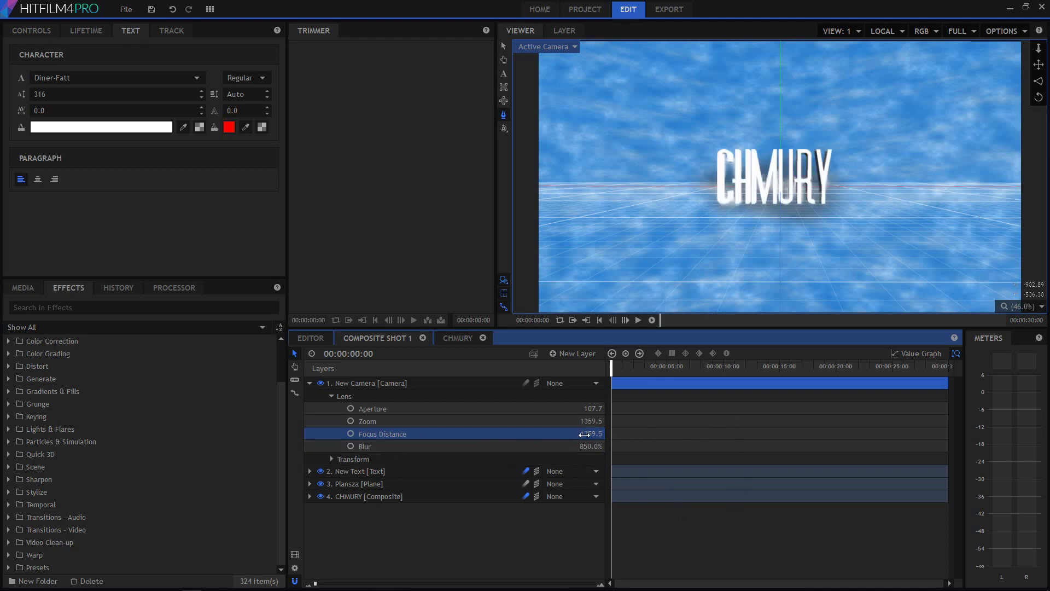
Set the New Camera's lens zoom to 1958.5, aperture to 260.7 and blur to 857%.
left_click_drag(589, 421, 898, 421)
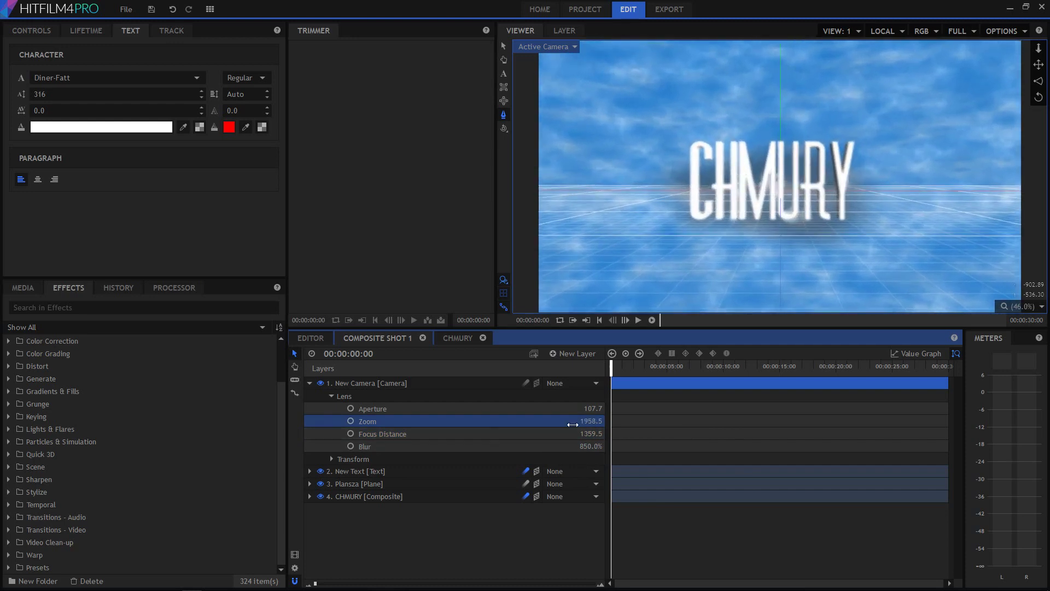
left_click_drag(591, 408, 529, 408)
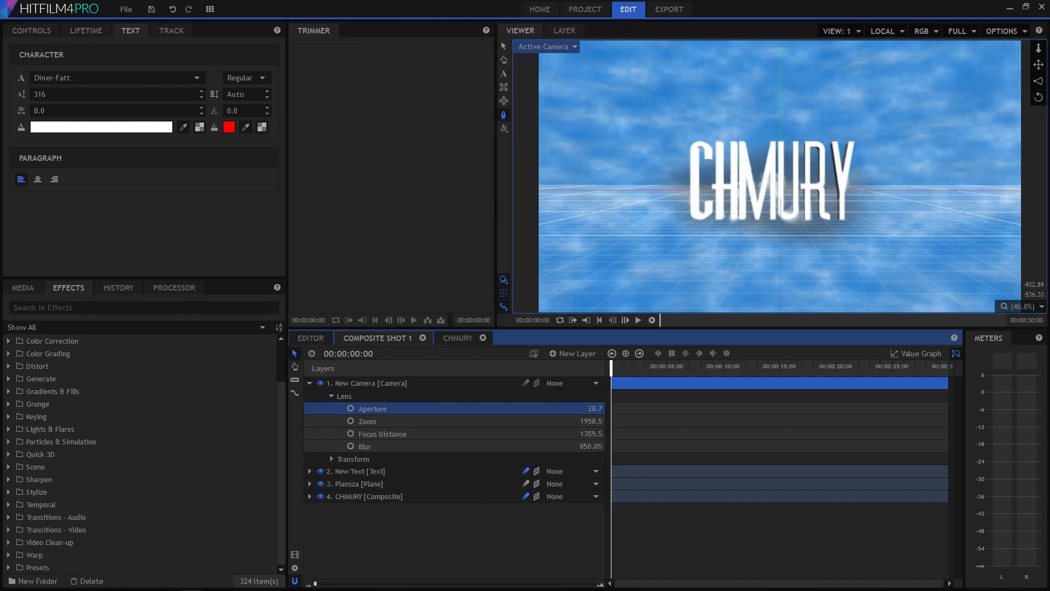
left_click_drag(590, 446, 595, 446)
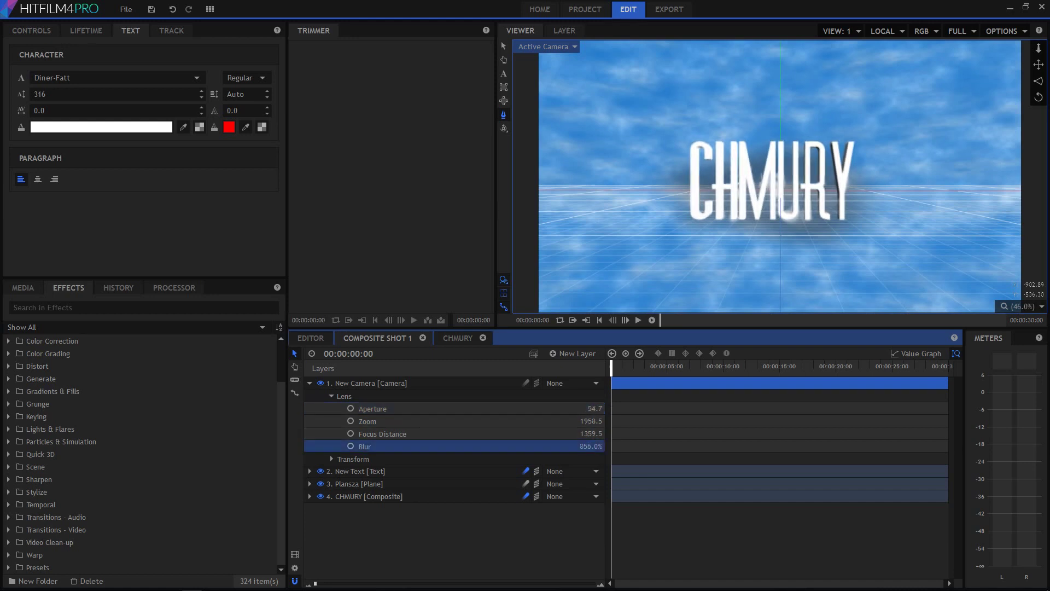
left_click_drag(593, 408, 725, 409)
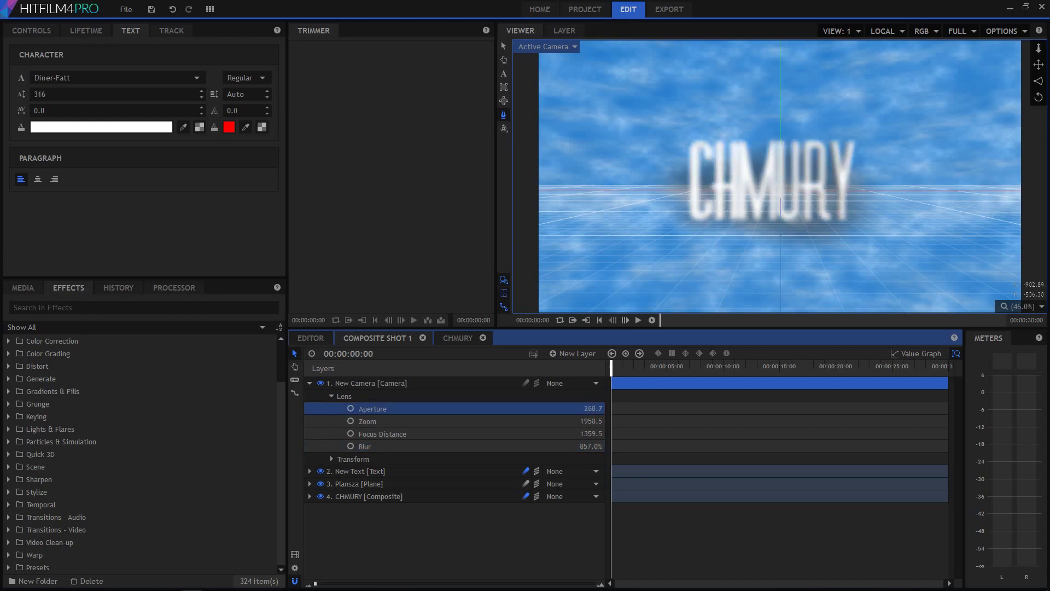
Enable Casts Shadows and Casts Reflections in the CHMURY composite layer's material settings.
left_click(309, 495)
scroll(350, 503, "down", 3)
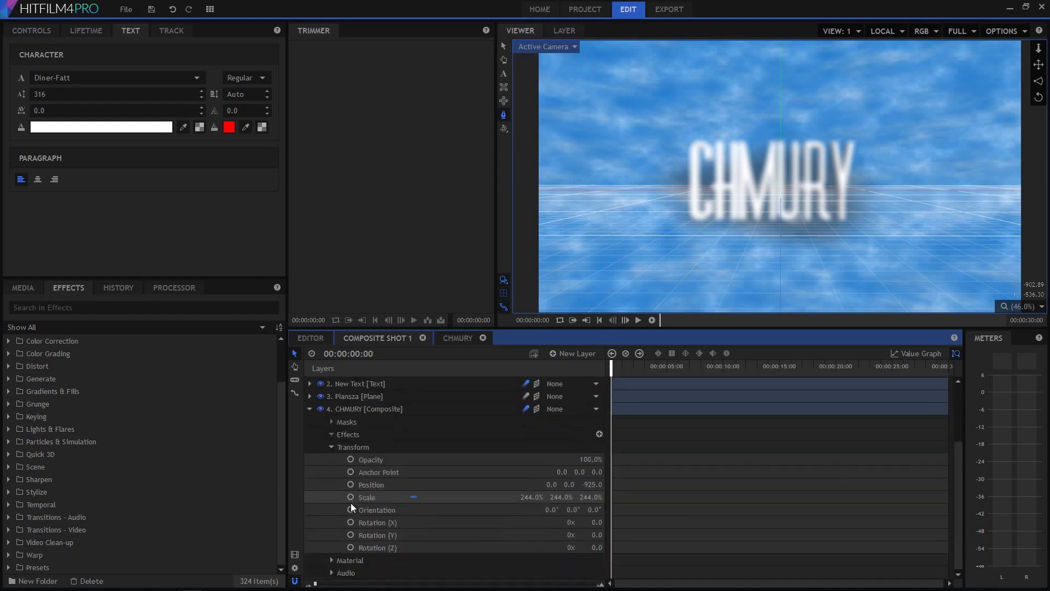
left_click(331, 560)
scroll(355, 524, "down", 5)
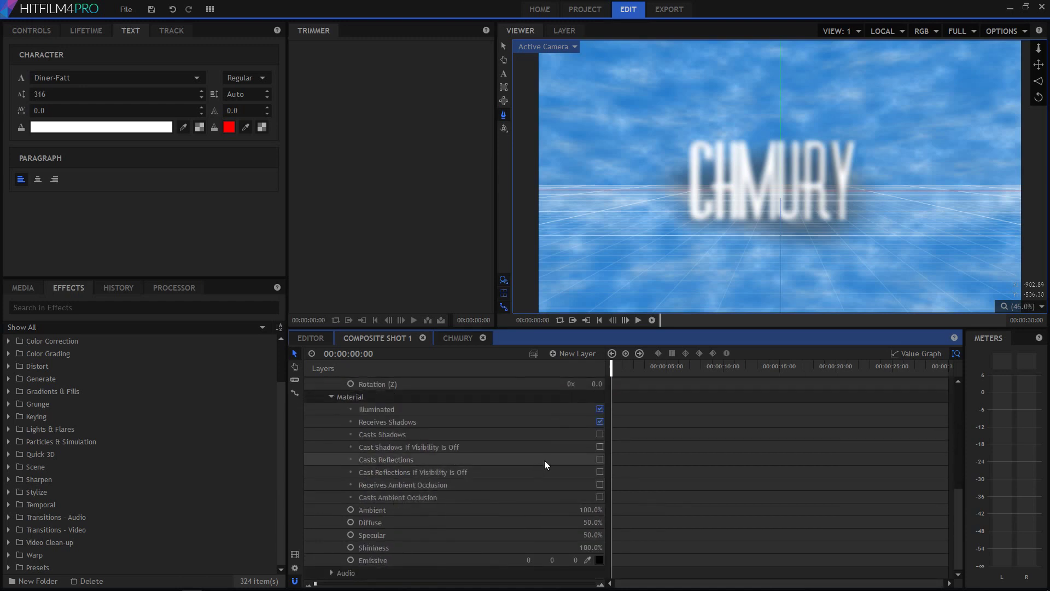
left_click(599, 435)
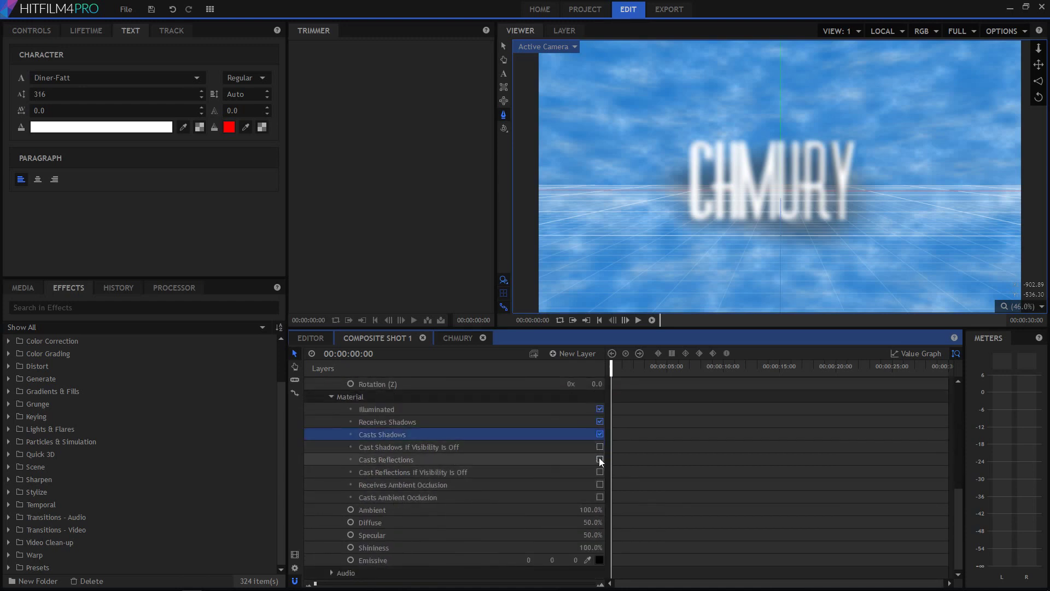
left_click(600, 459)
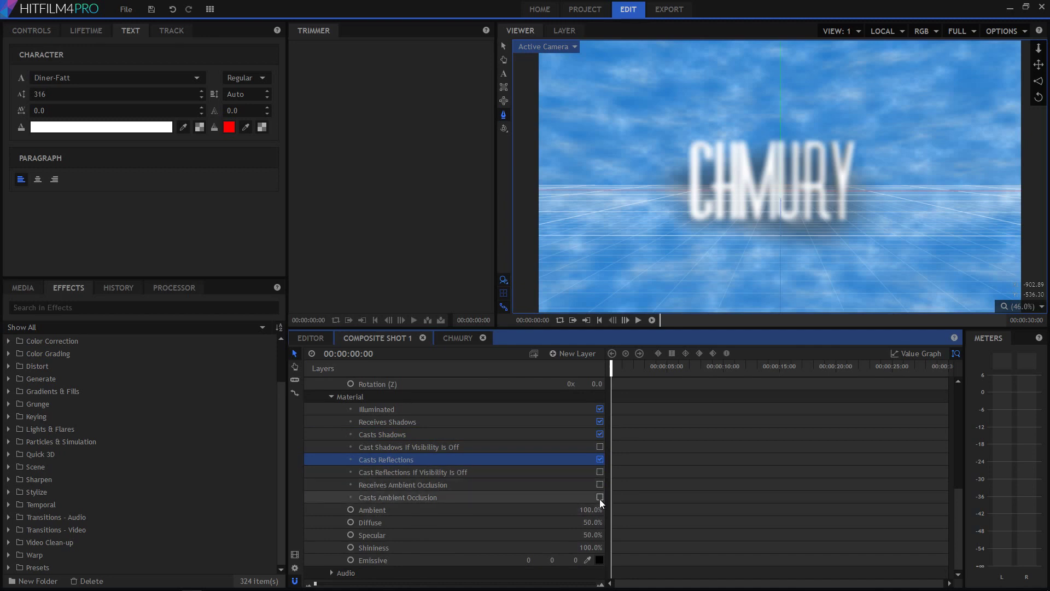
Try the Receives and Casts Ambient Occlusion options on the CHMURY composite layer's material.
left_click(599, 497)
left_click(601, 496)
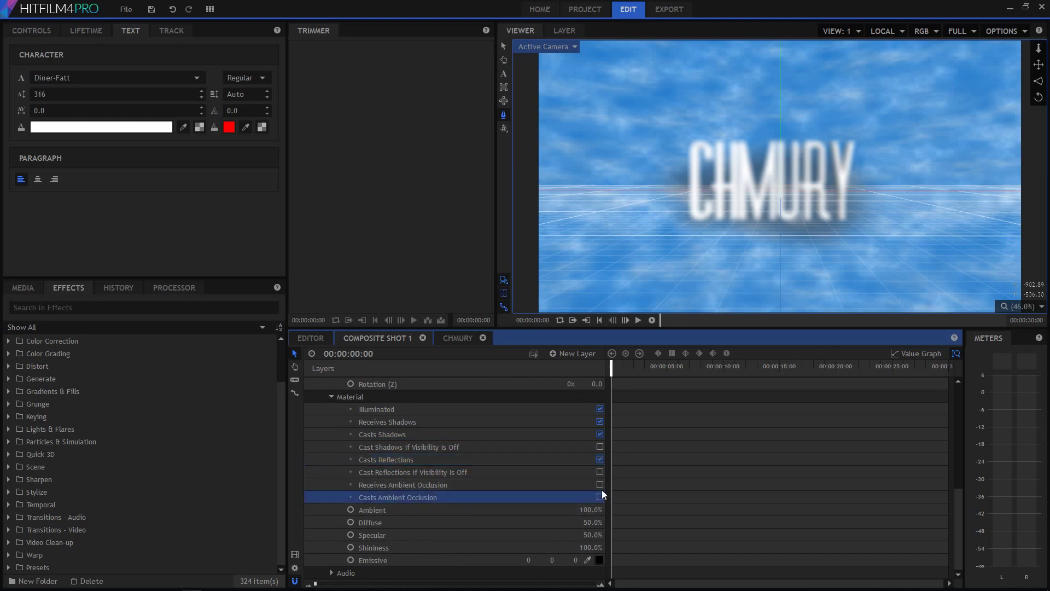
left_click(600, 484)
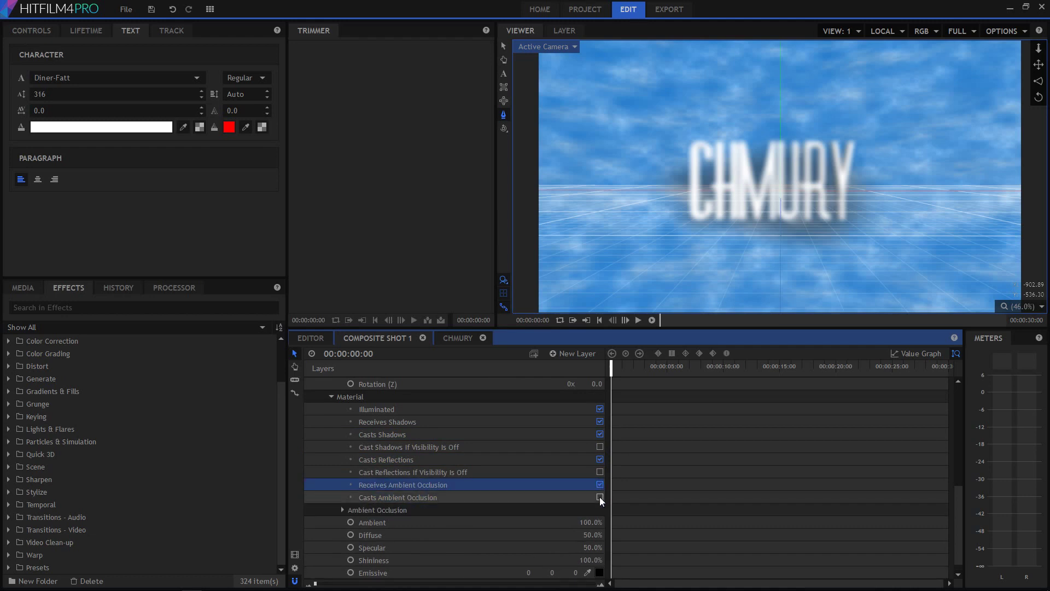
left_click(599, 496)
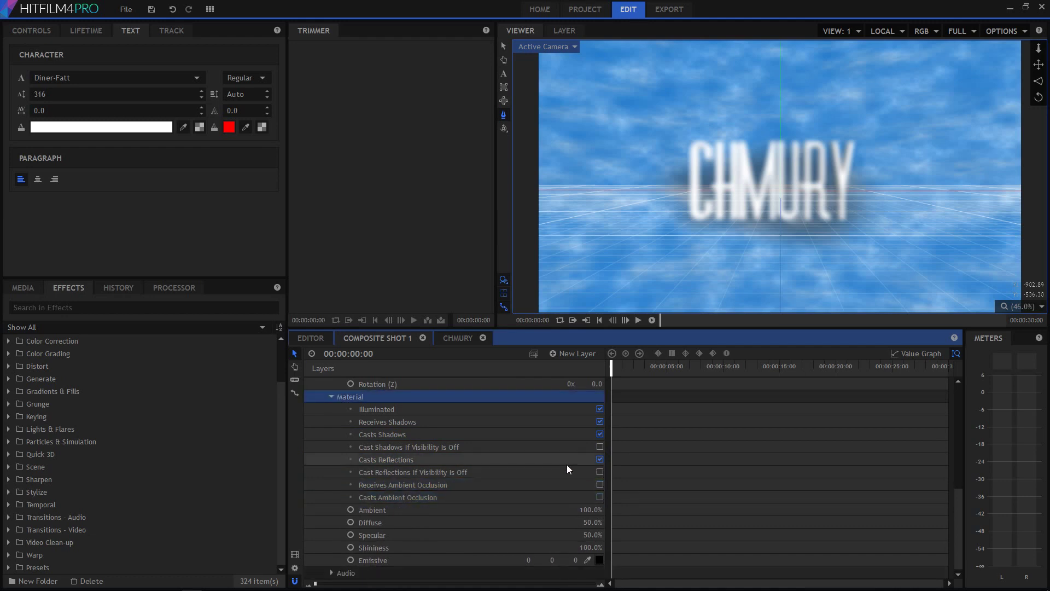
Set the CHMURY composite layer's Z position to 129.0 and collapse the layer's properties.
scroll(566, 464, "up", 6)
left_click(331, 490)
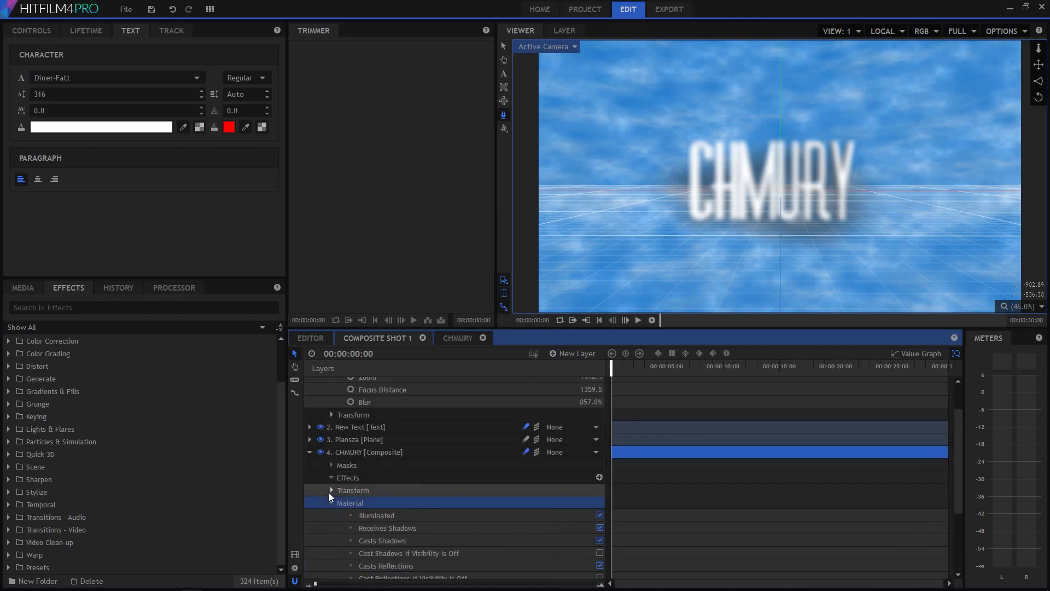
scroll(418, 500, "up", 3)
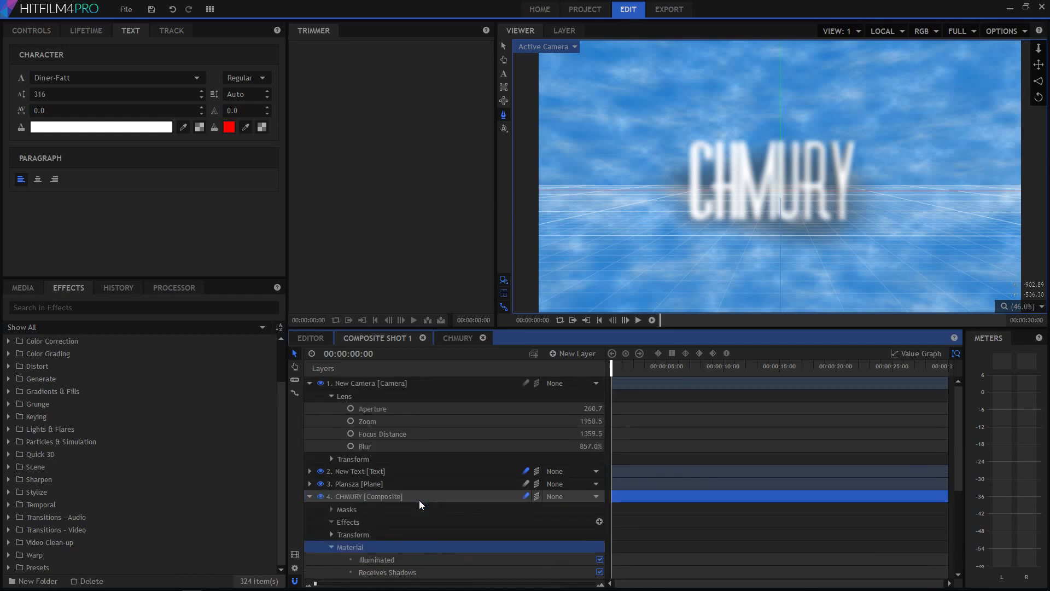
left_click(310, 384)
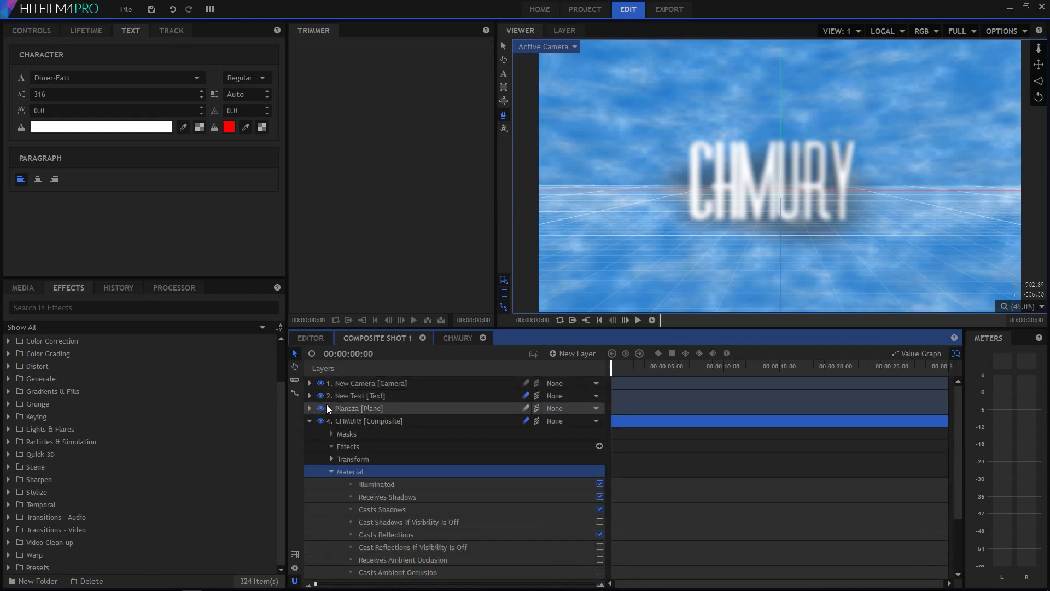
left_click(310, 421)
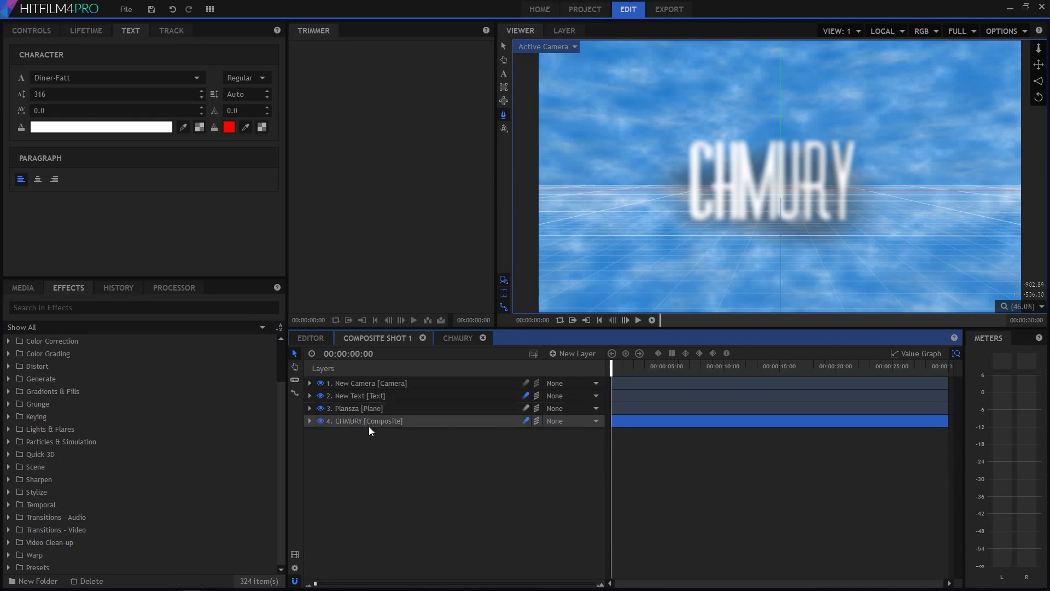
left_click(310, 421)
left_click(331, 471)
left_click(331, 459)
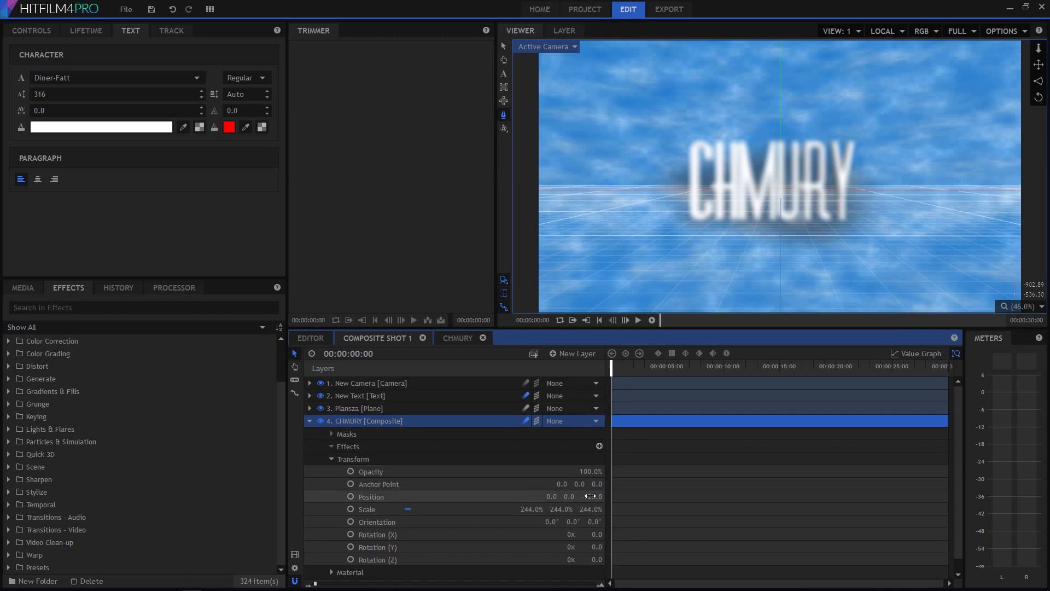
left_click_drag(592, 497, 723, 497)
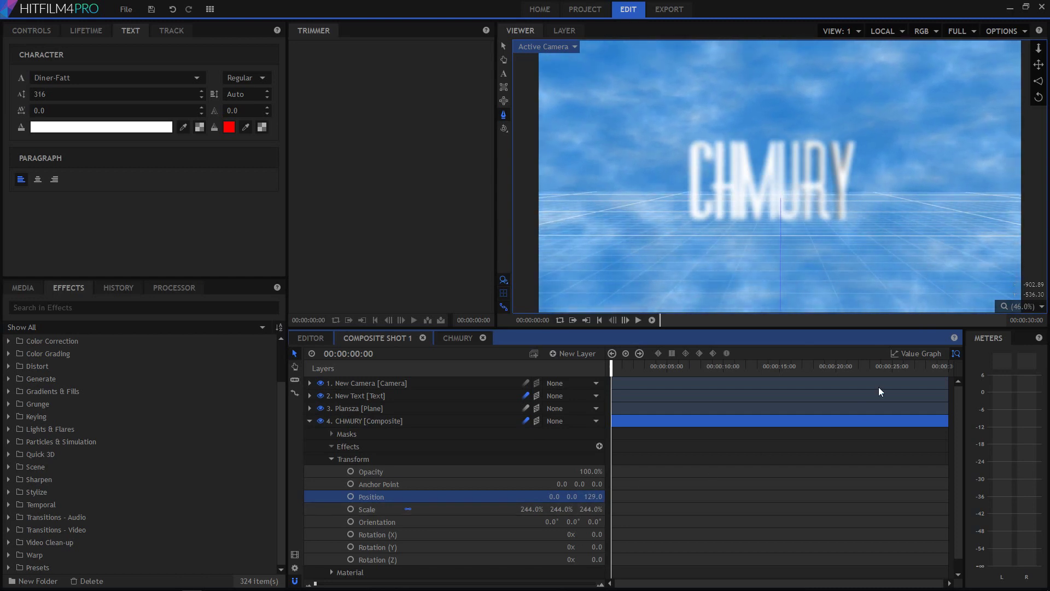
left_click(308, 420)
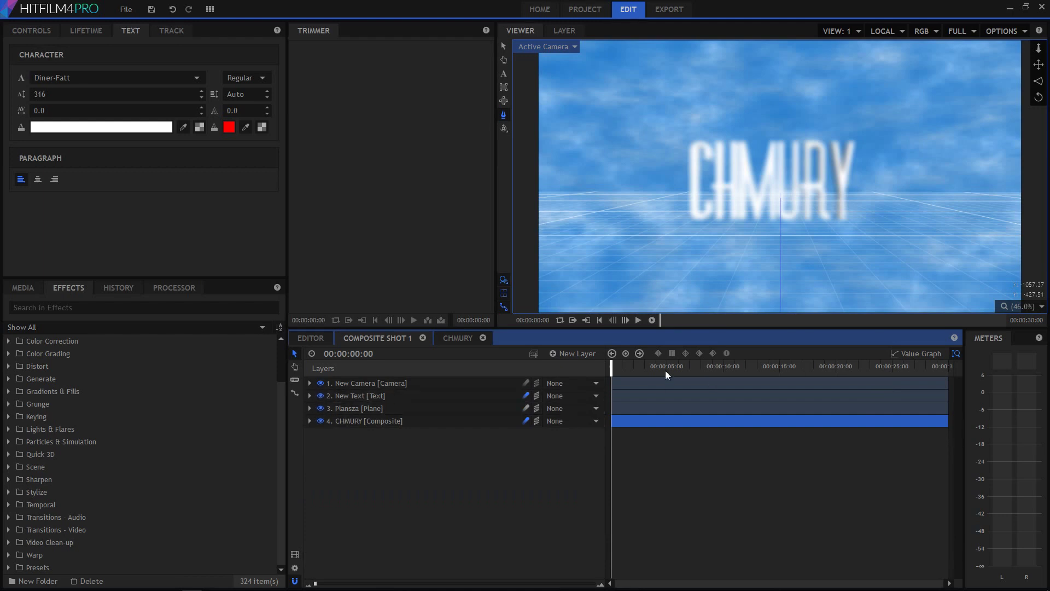
Animate the New Camera's lens zoom with a keyframe at the timeline start and another of 1359.5 at 00:00:07:02.
left_click(309, 383)
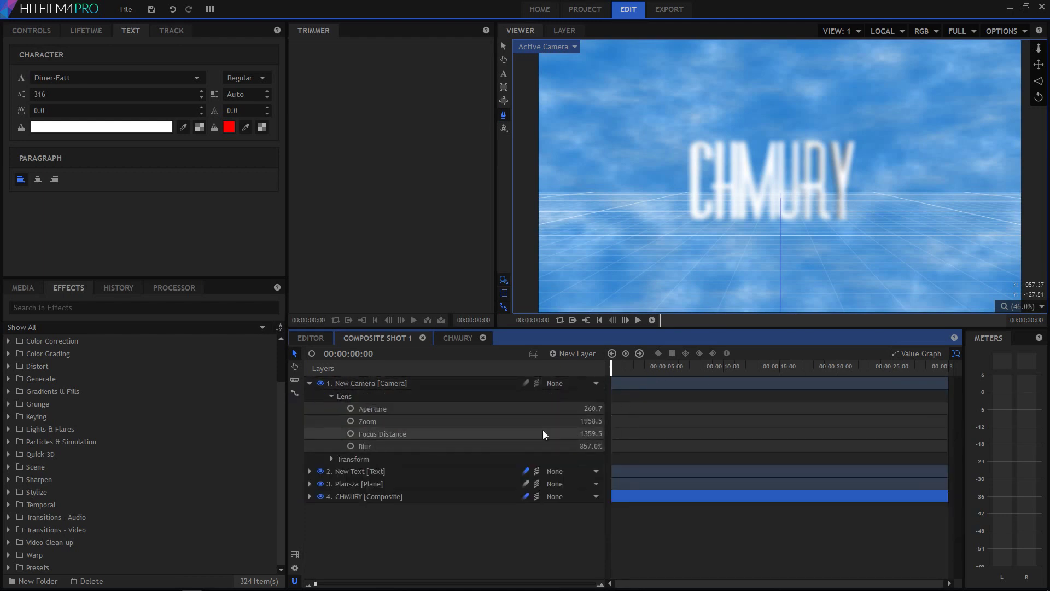
left_click(351, 433)
left_click_drag(613, 365, 690, 365)
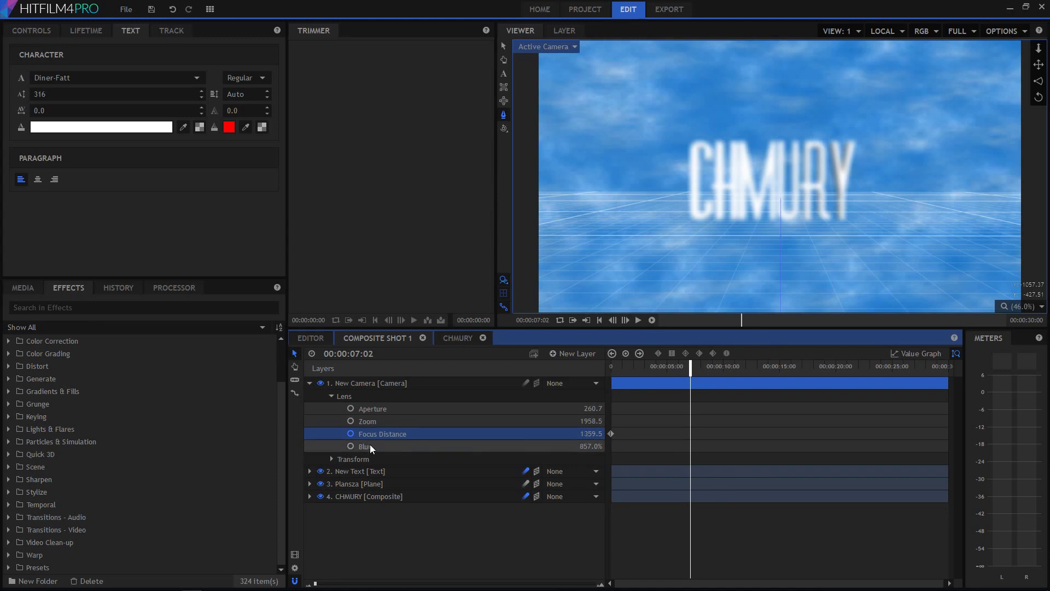
left_click(349, 435)
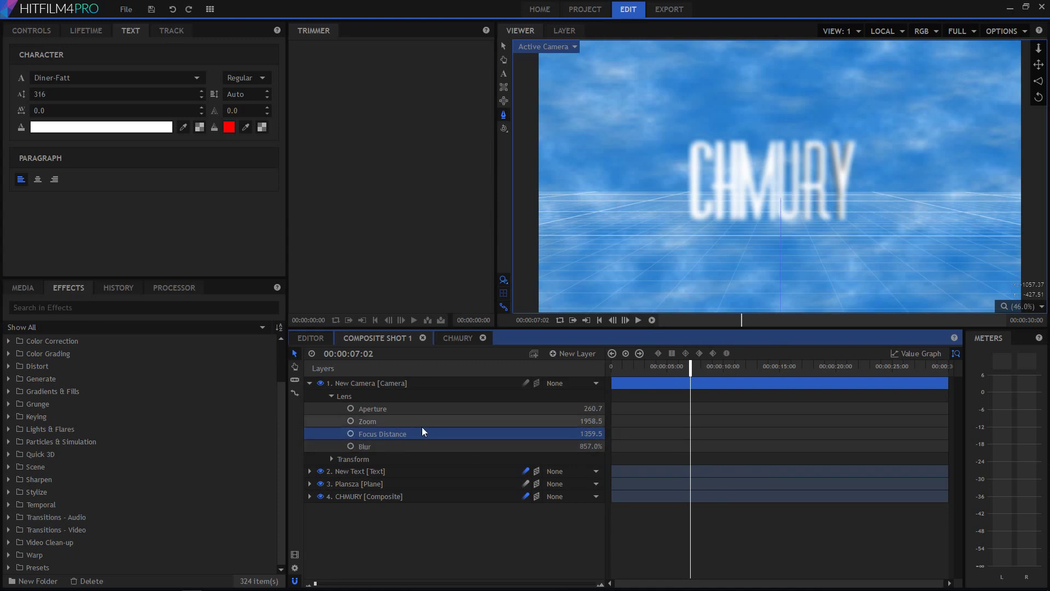
left_click(350, 421)
left_click_drag(690, 421, 637, 420)
left_click(588, 424)
key("BackSpace")
type("8")
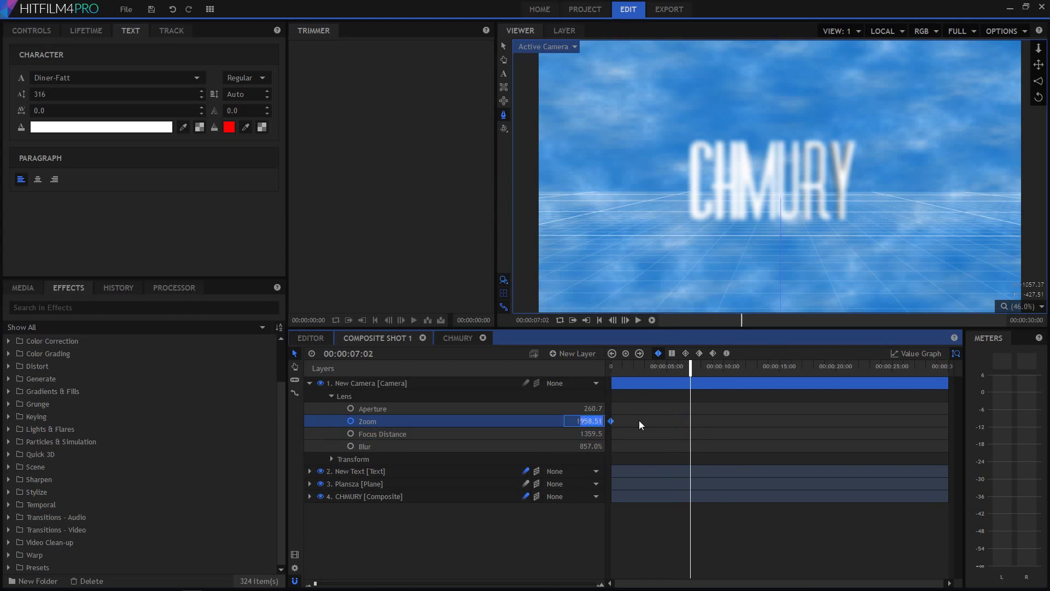
type("359.5")
key("Return")
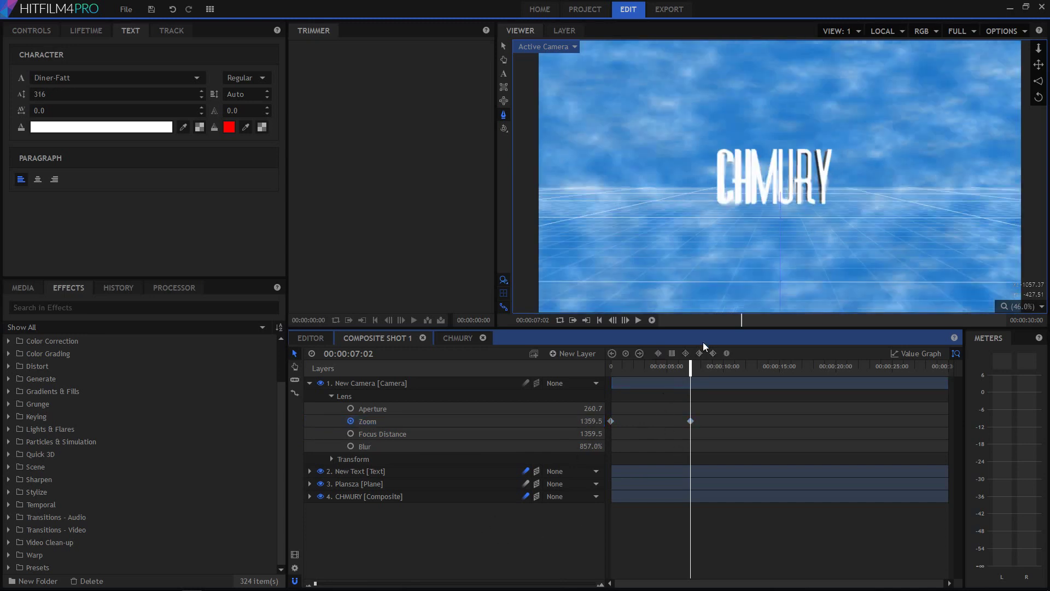
Preview the camera zoom animation from the start and add a zoom keyframe of 1300.5 at 00:00:12:14.
left_click_drag(688, 360, 598, 391)
key("space")
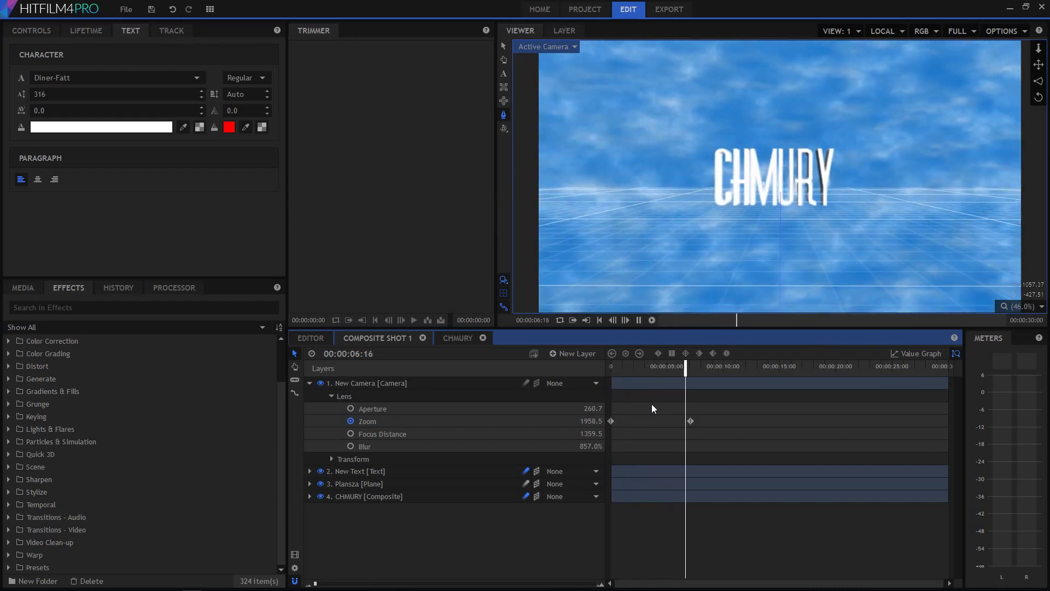
left_click_drag(704, 366, 757, 374)
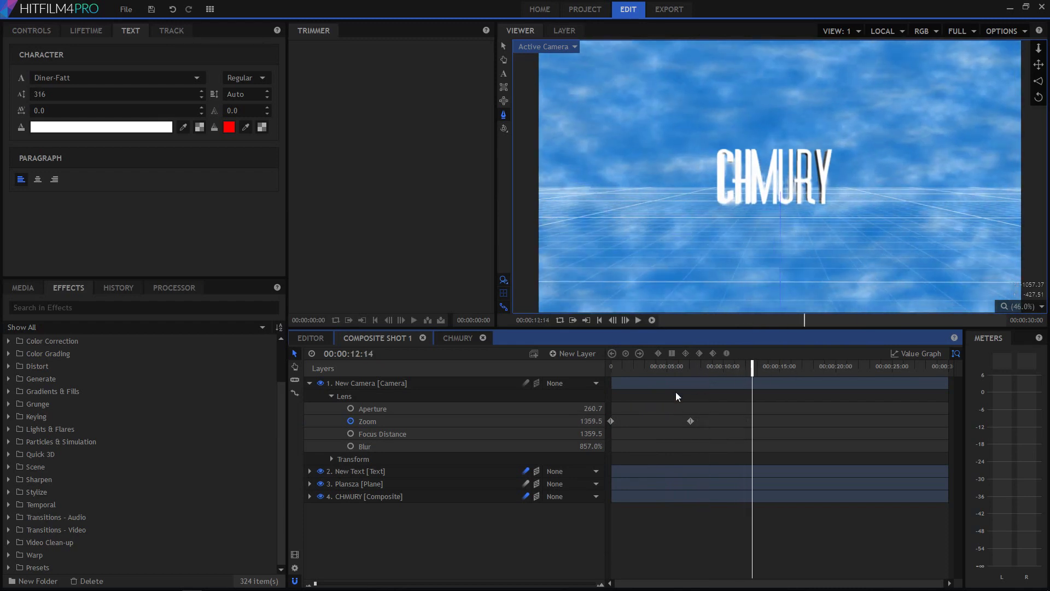
left_click(594, 421)
type("1300.5")
key("Return")
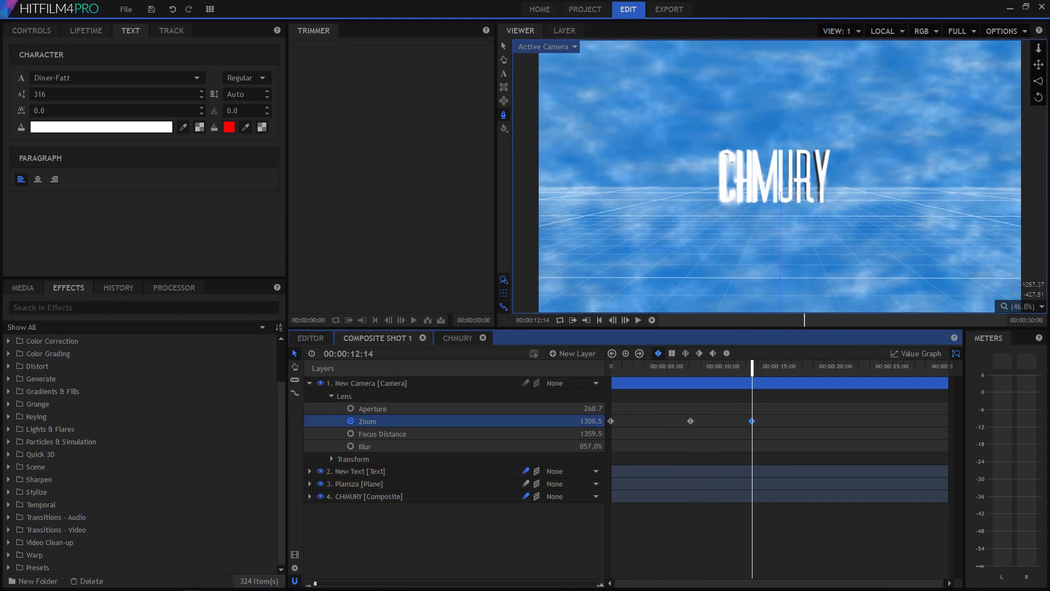
left_click_drag(758, 371, 723, 422)
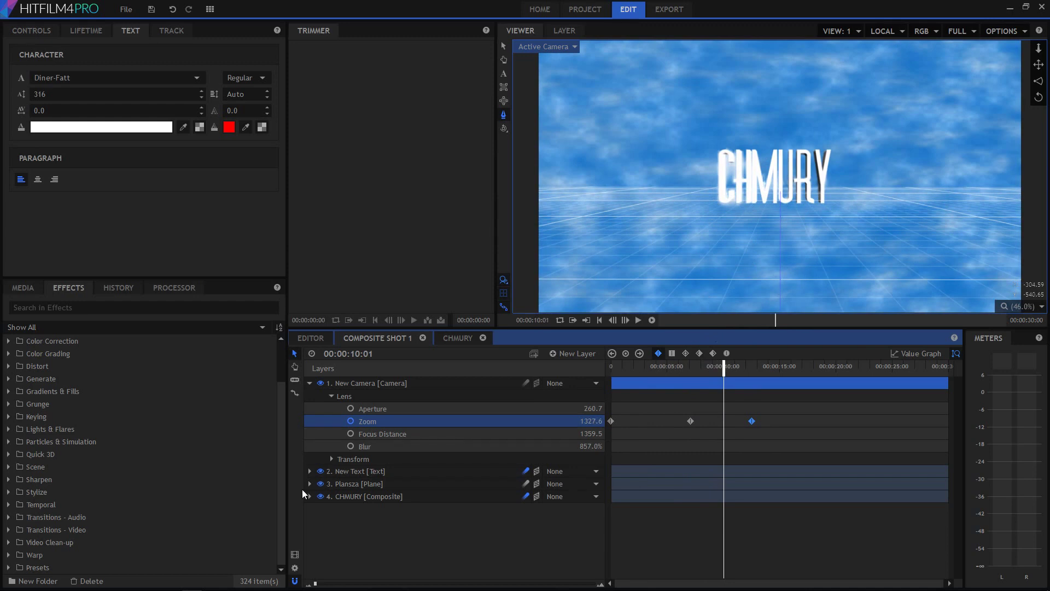
Add a new Grade layer above the camera in the composite shot.
right_click(365, 512)
mouse_move(386, 523)
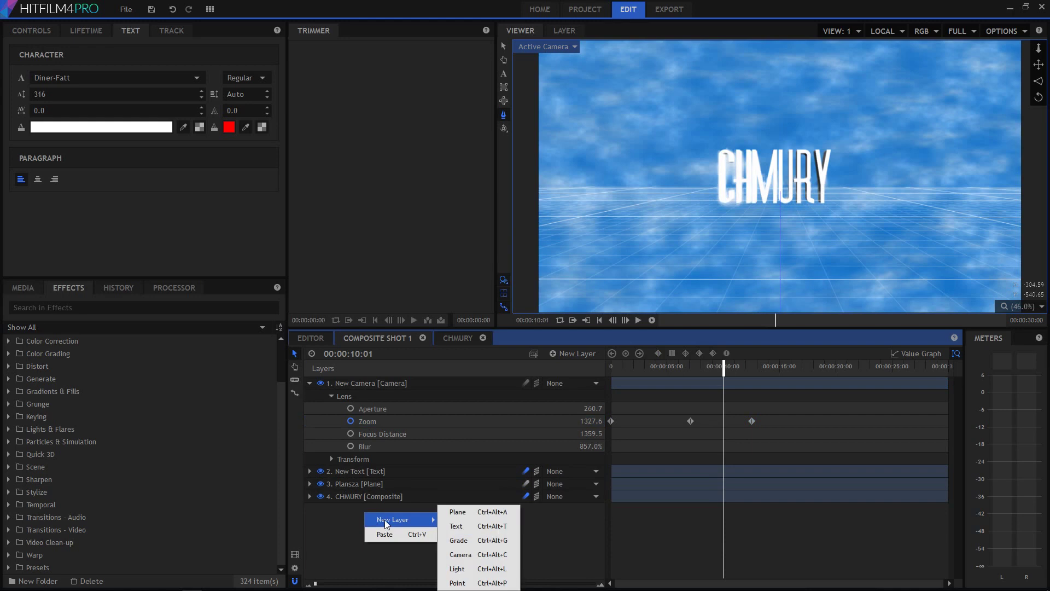
left_click(479, 539)
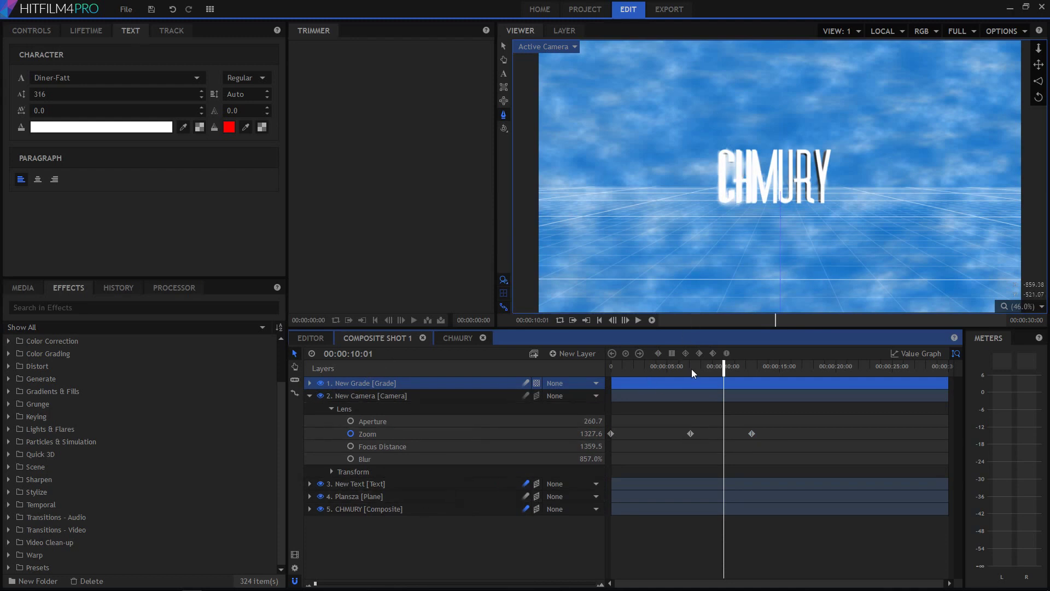
Switch the viewer from the Active Camera to the Perspective view.
left_click(857, 31)
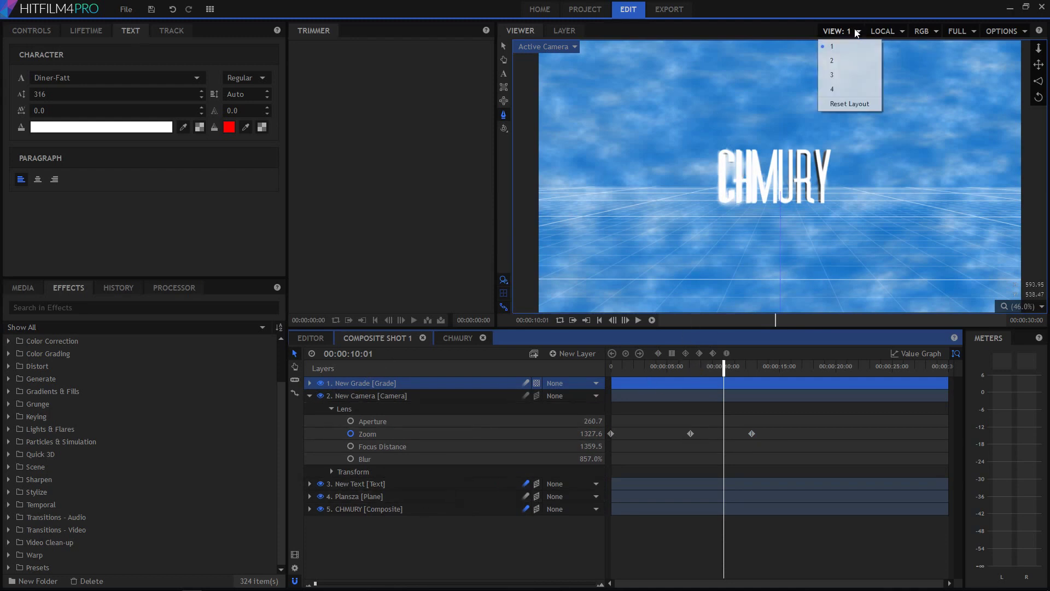
left_click(558, 48)
left_click(559, 49)
left_click(562, 68)
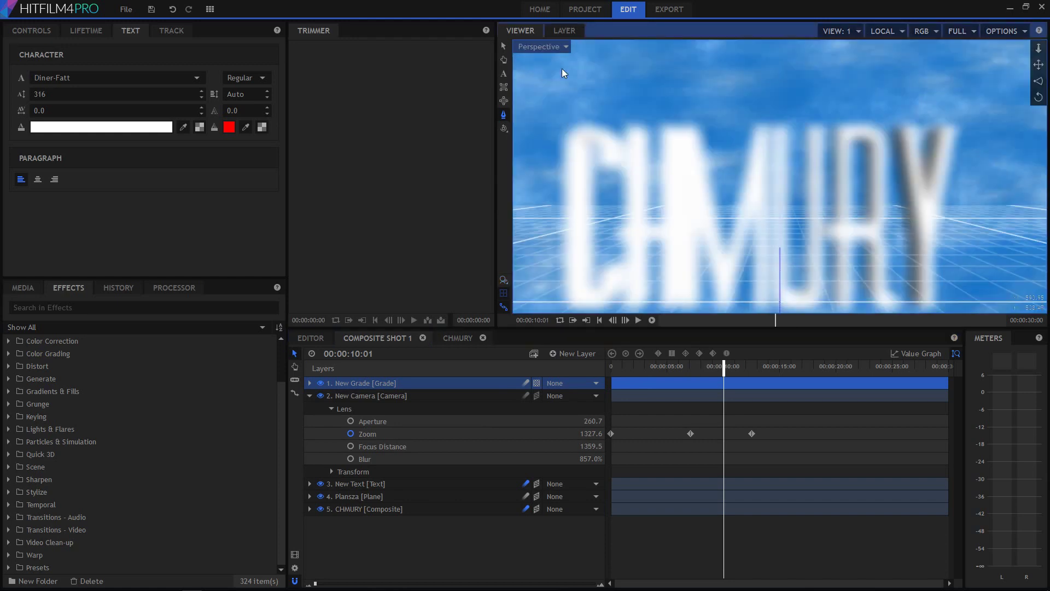
Switch the viewer back to the Active Camera and turn off the Floor Plane display.
left_click(560, 46)
left_click(564, 63)
left_click(988, 37)
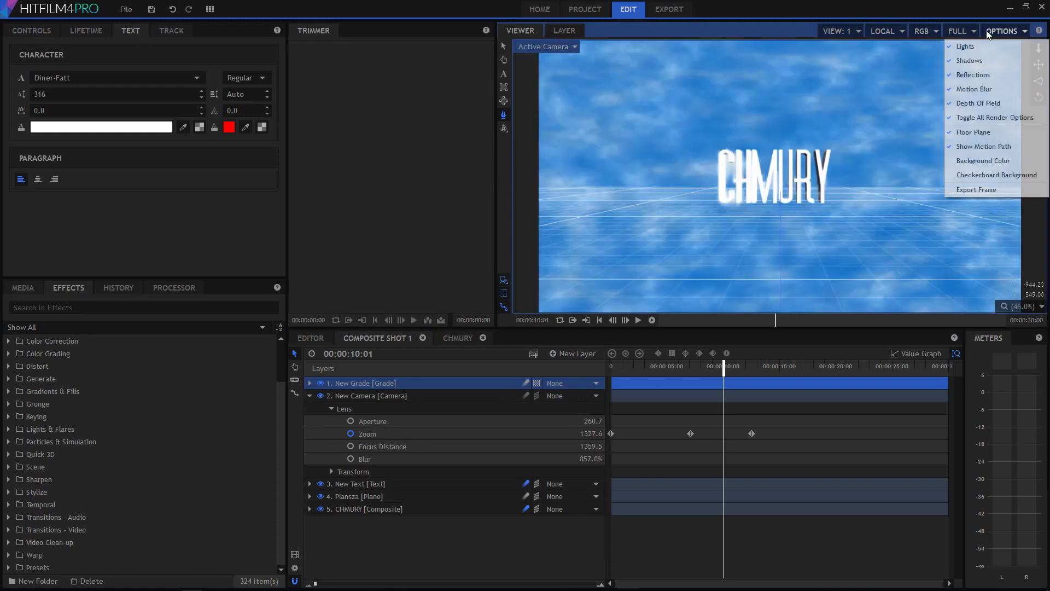
left_click(1007, 136)
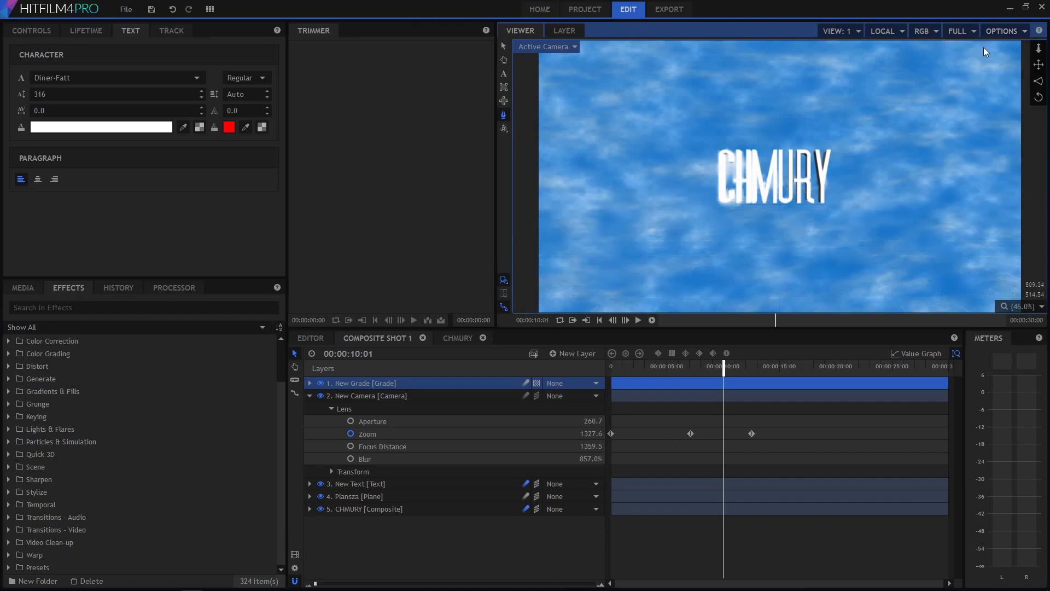
left_click(997, 32)
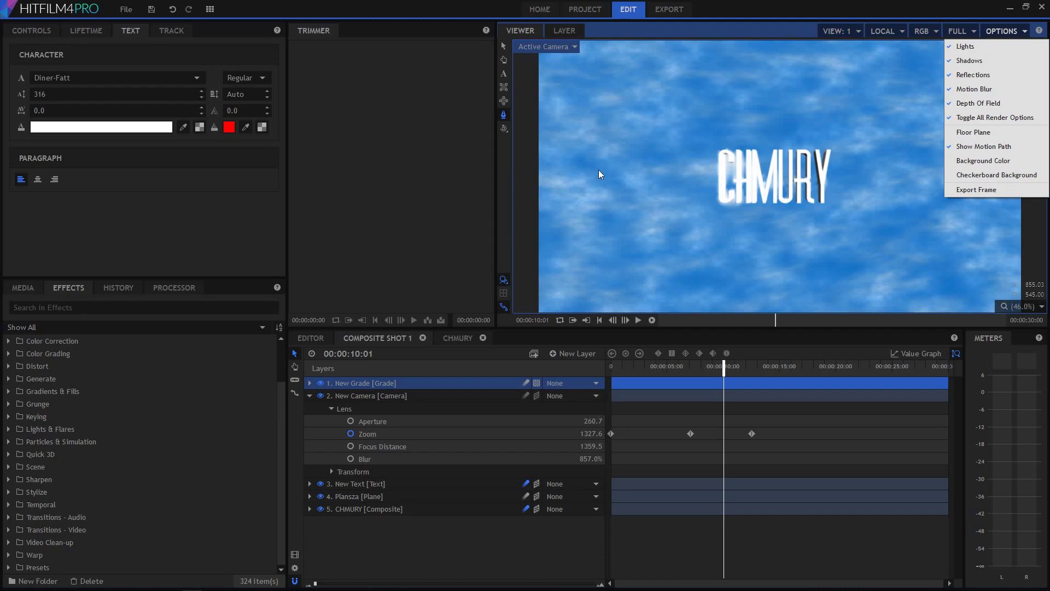
left_click(450, 206)
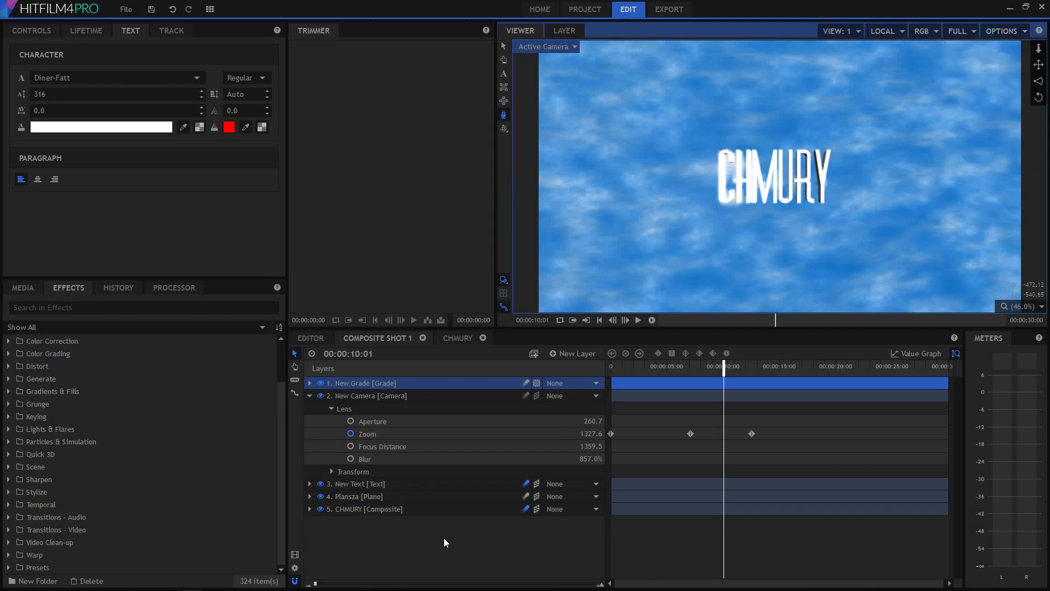
Apply the Brightness & Contrast effect to the CHMURY composite layer.
left_click(395, 509)
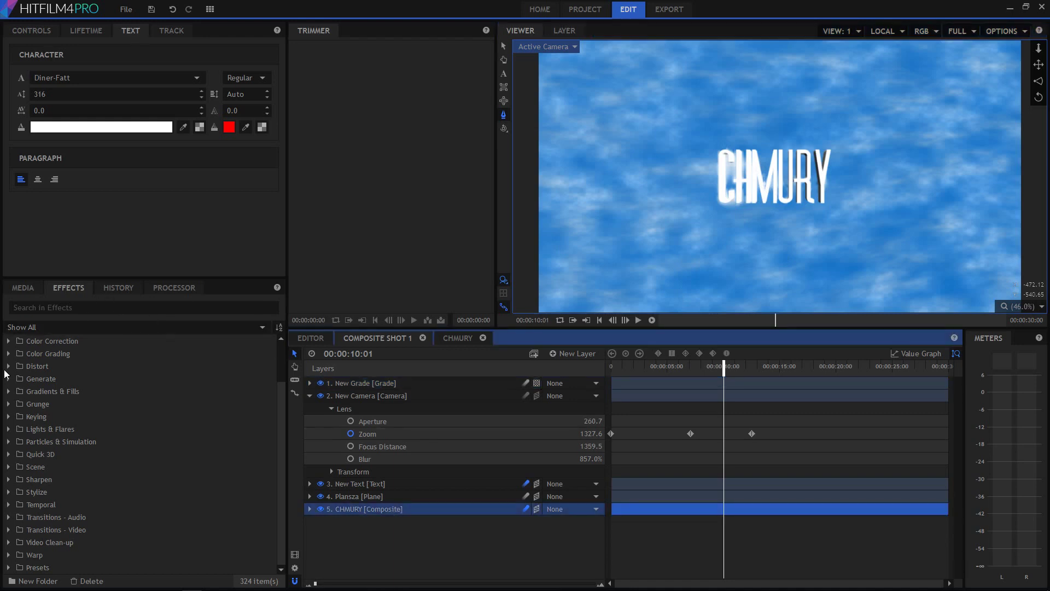
left_click(8, 341)
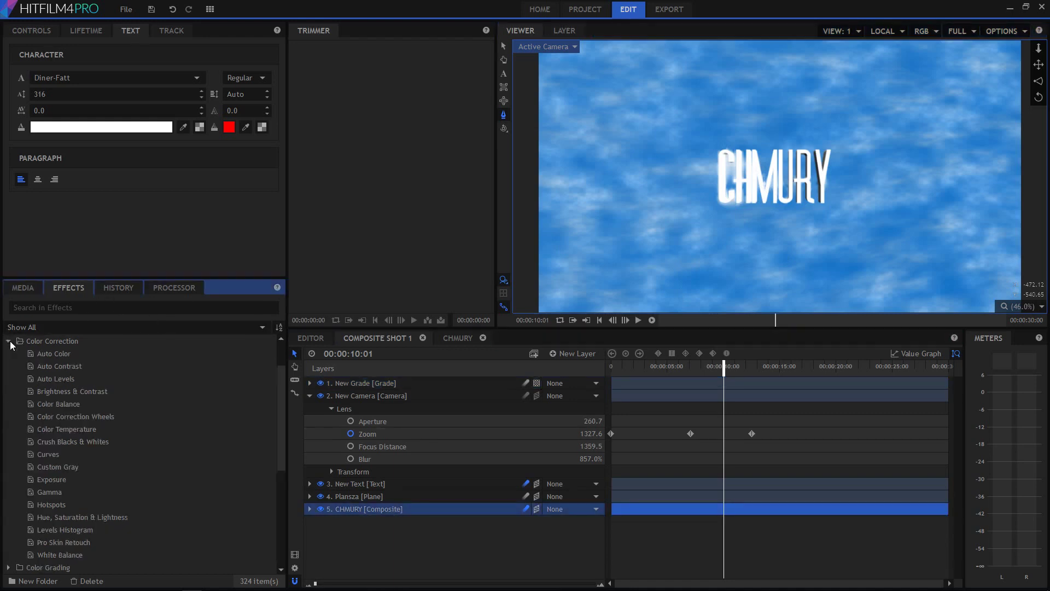
left_click(70, 392)
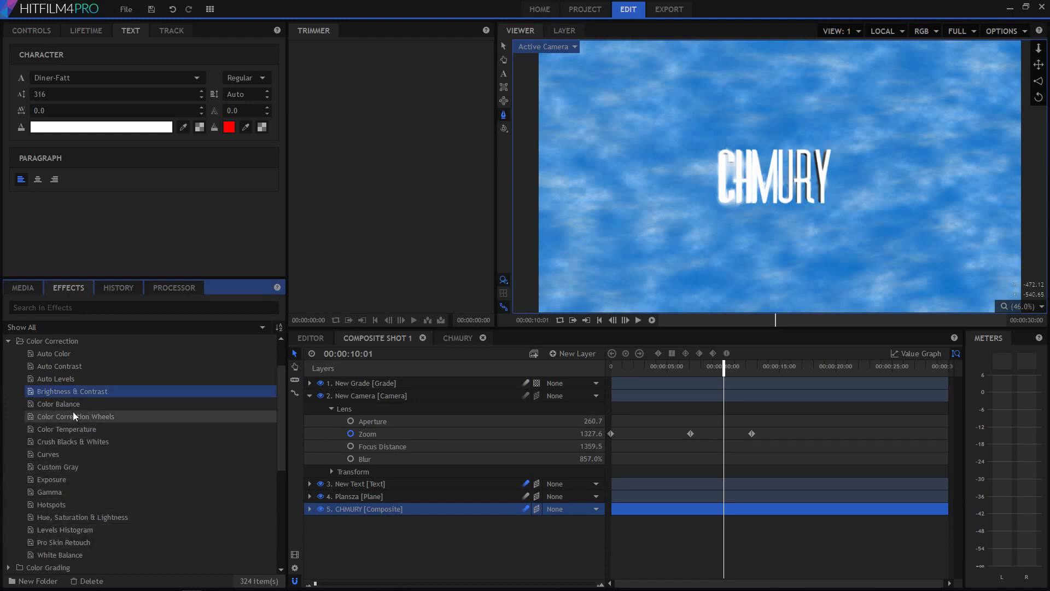
left_click_drag(71, 393, 432, 509)
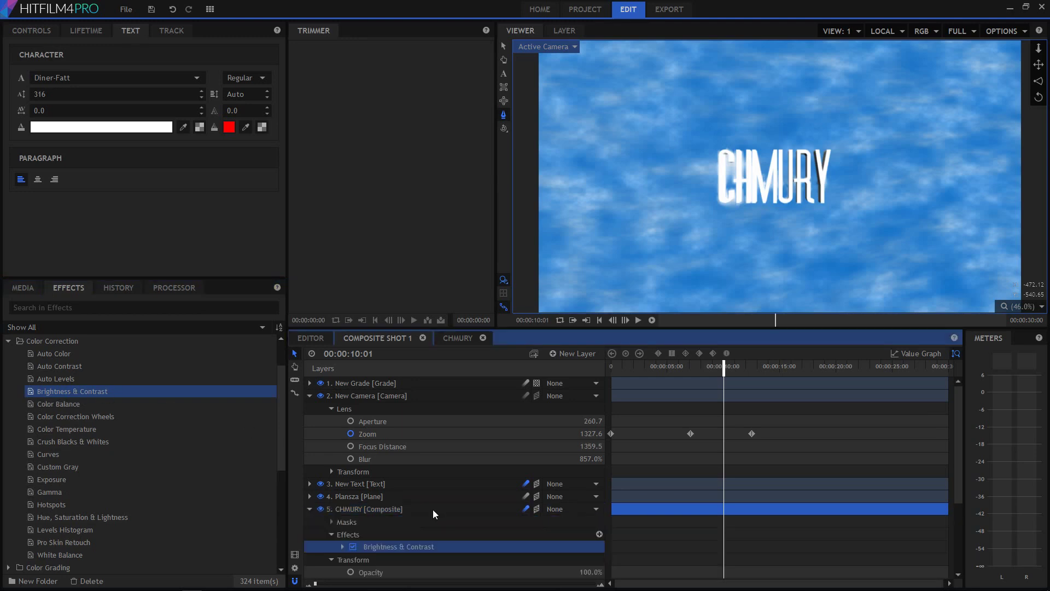
Set the Brightness & Contrast effect on the CHMURY layer to contrast 28.0 and brightness -2.0.
left_click(48, 31)
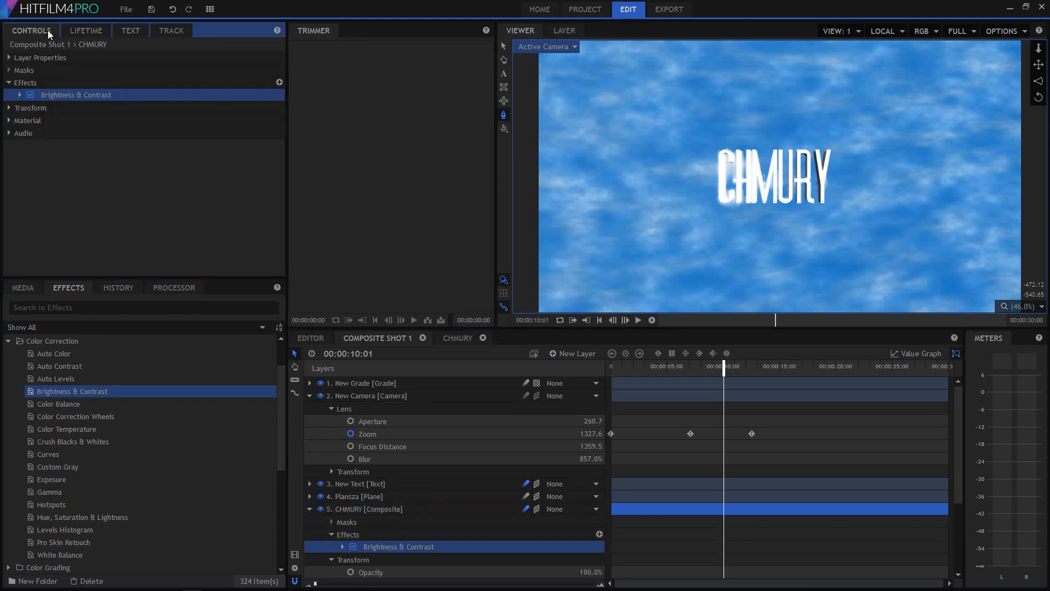
left_click(19, 95)
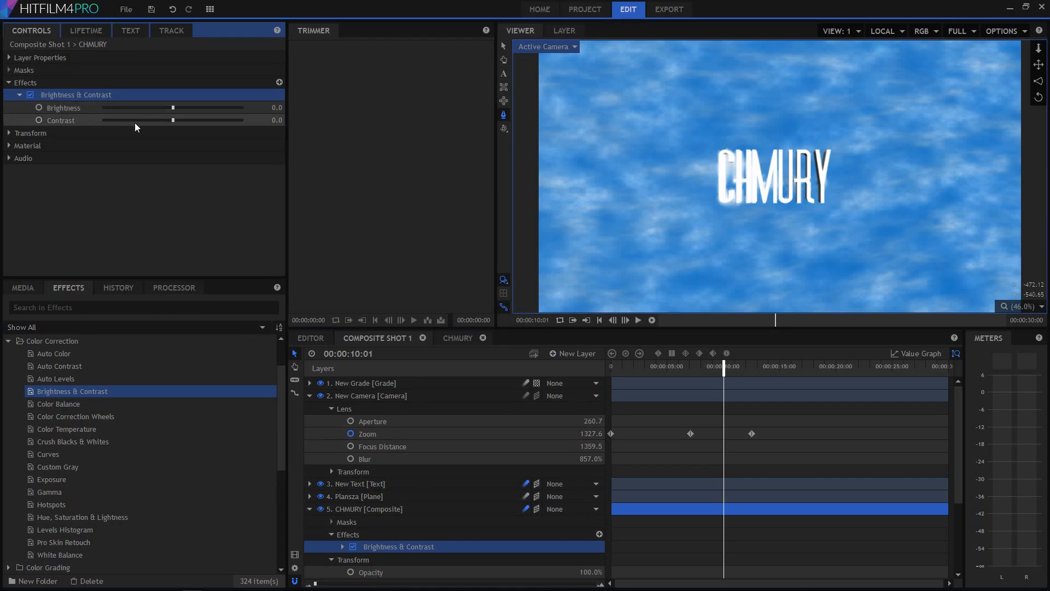
mouse_move(174, 121)
left_mouse_down()
mouse_move(194, 123)
mouse_move(186, 109)
mouse_move(173, 113)
left_mouse_up()
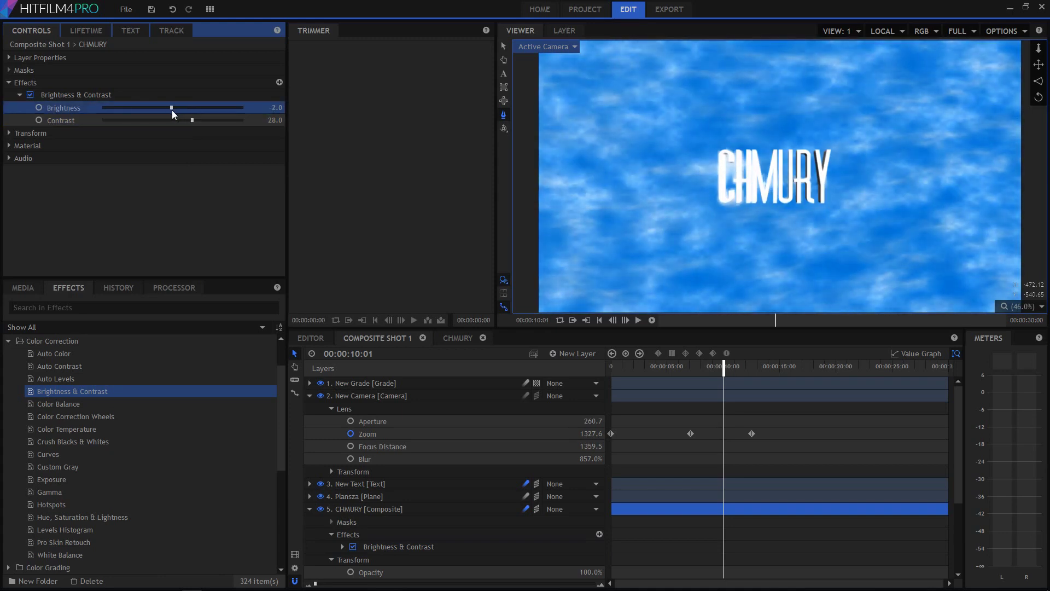
Apply the Exposure effect to the New Grade layer and reveal its settings.
left_click(370, 383)
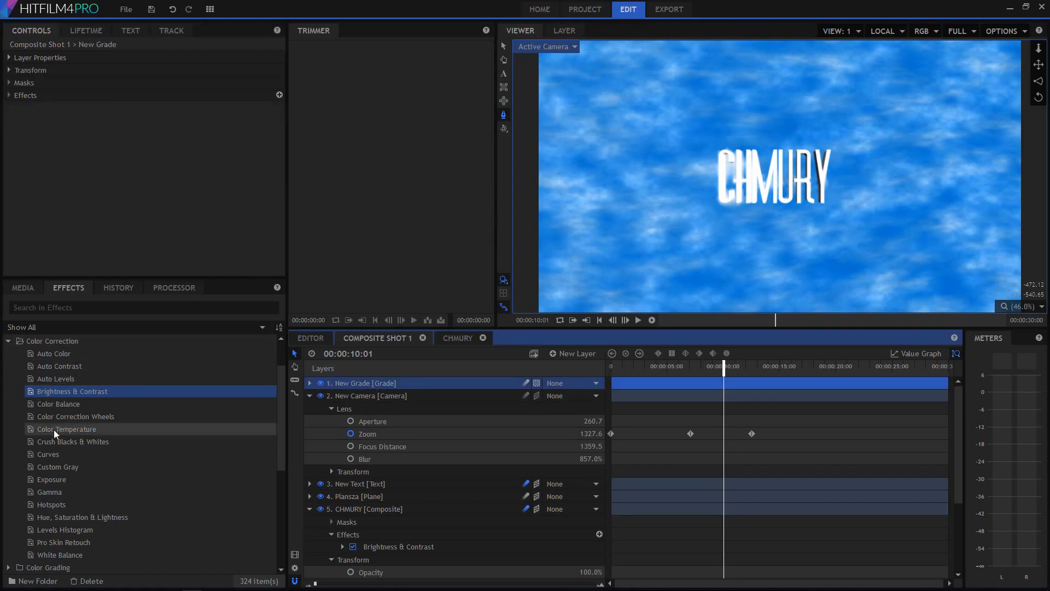
left_click(58, 478)
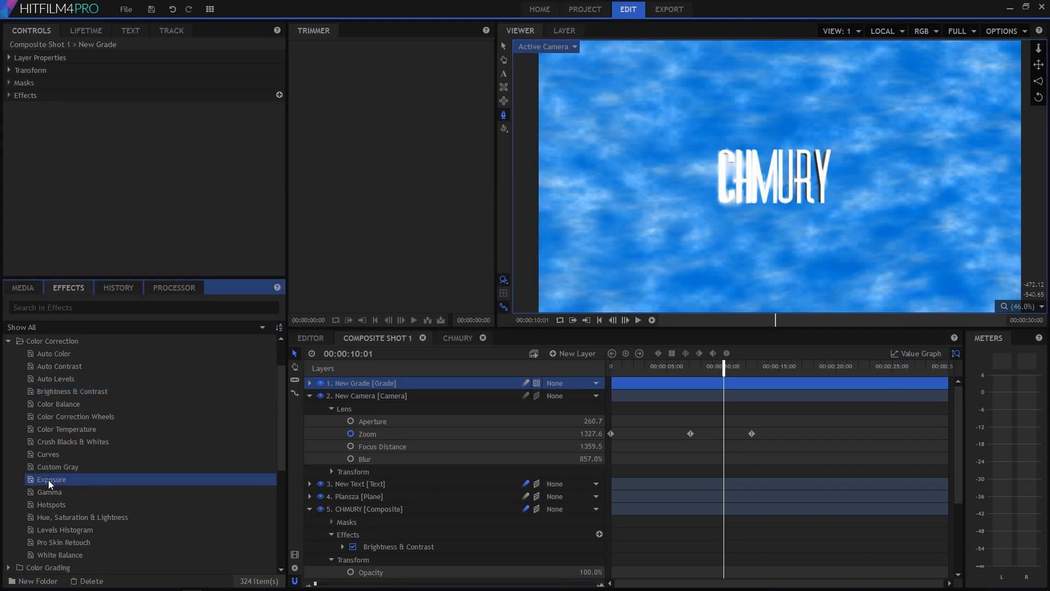
left_click_drag(48, 480, 359, 387)
left_click(9, 97)
left_click(20, 107)
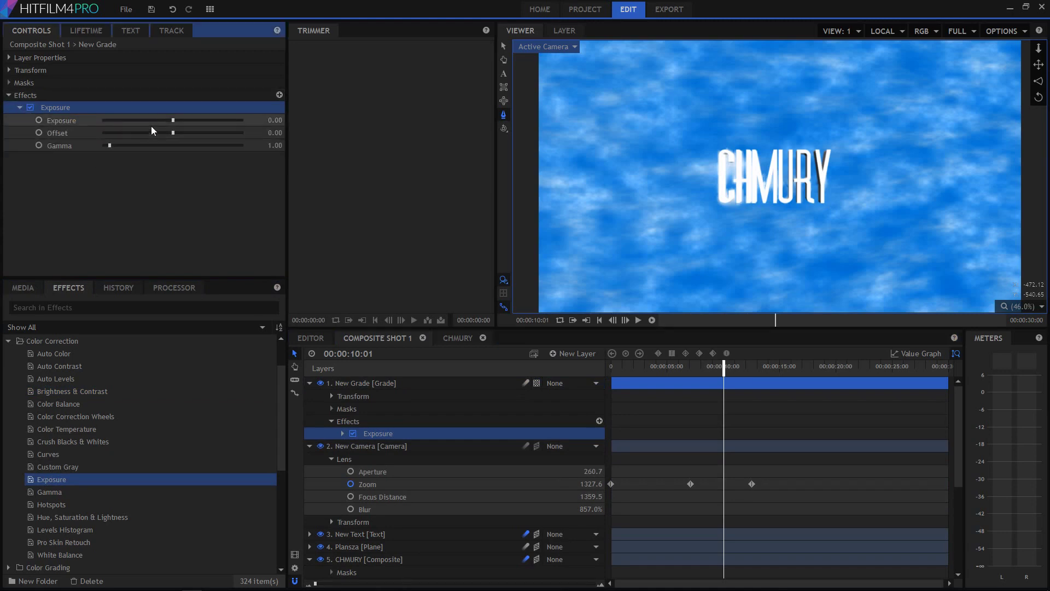
Set the grade layer's Exposure effect to exposure -0.79, offset 0.07 and gamma 1.25.
mouse_move(172, 121)
left_mouse_down()
mouse_move(184, 123)
mouse_move(163, 131)
mouse_move(195, 134)
mouse_move(176, 137)
left_mouse_up()
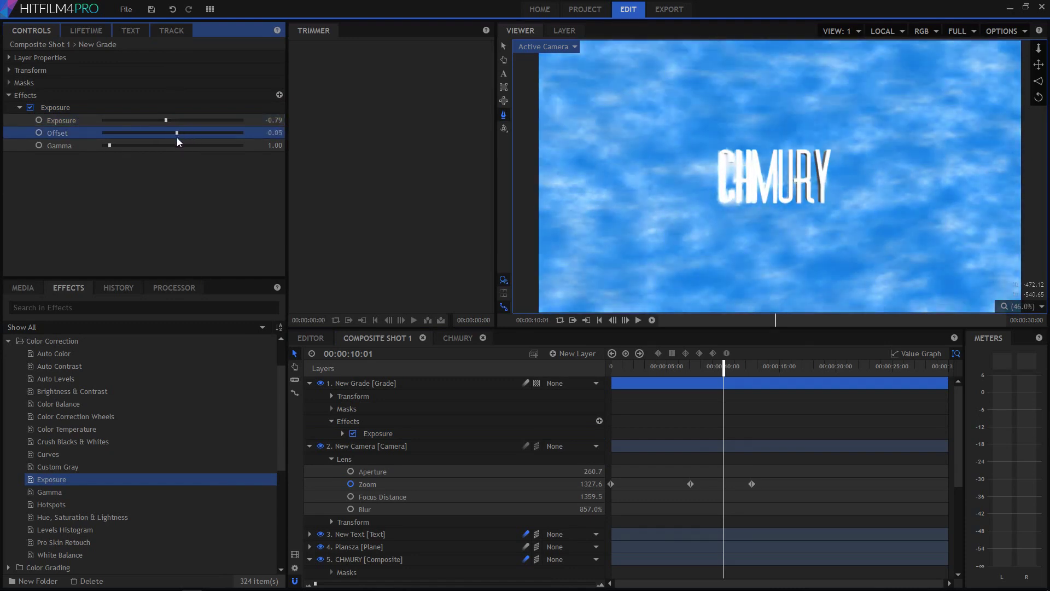
left_click(88, 142)
left_click_drag(109, 145, 112, 145)
left_click_drag(110, 145, 109, 145)
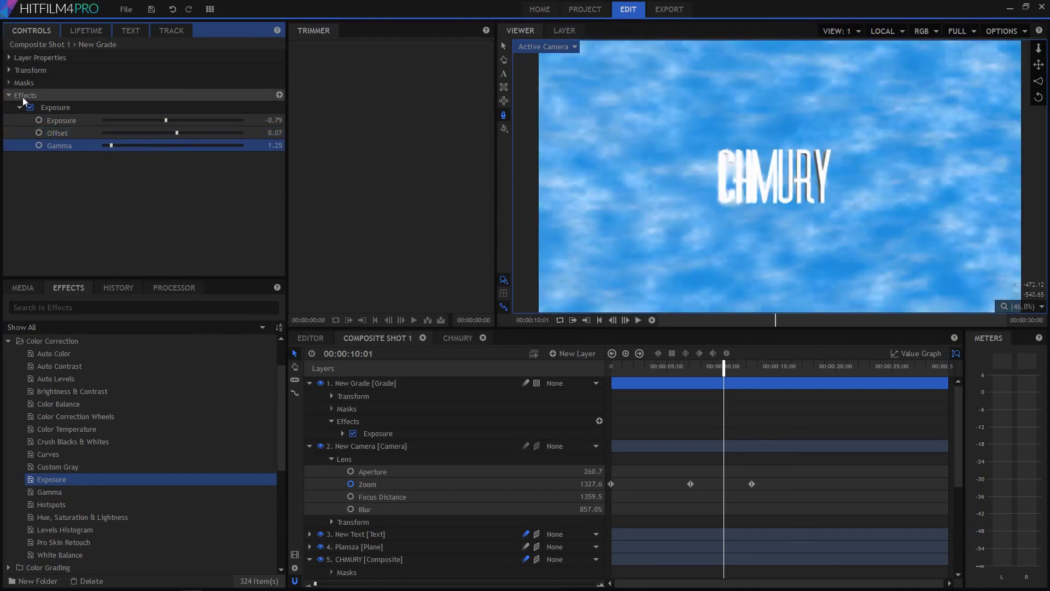
Delete the Exposure effect from the New Grade layer.
left_click(81, 97)
left_click(60, 107)
left_click(27, 98)
left_click(62, 110)
key("Delete")
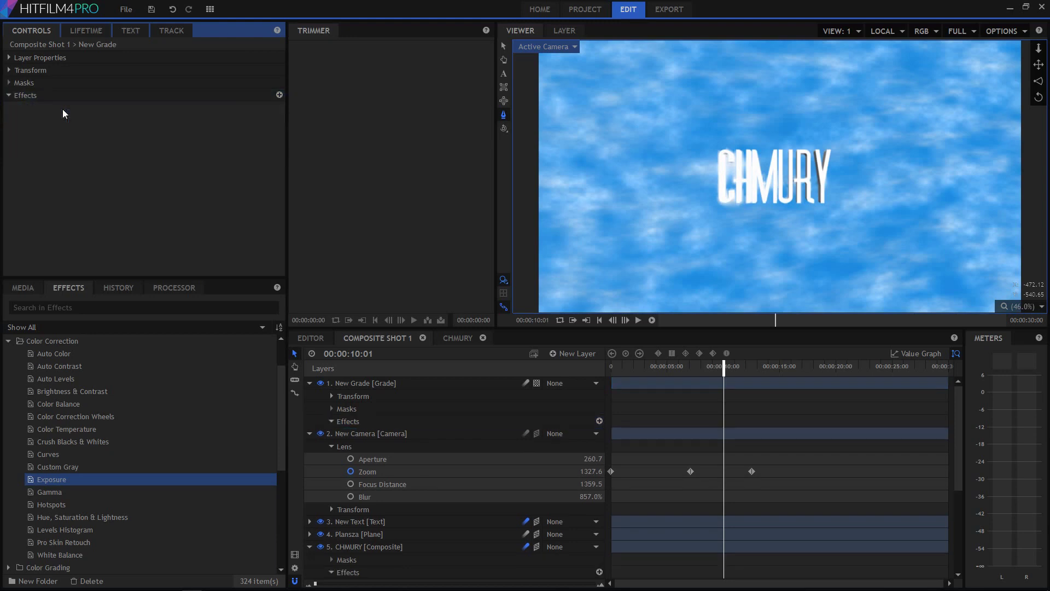
Add the Cine Style color grading effect to the New Grade layer.
left_click(278, 95)
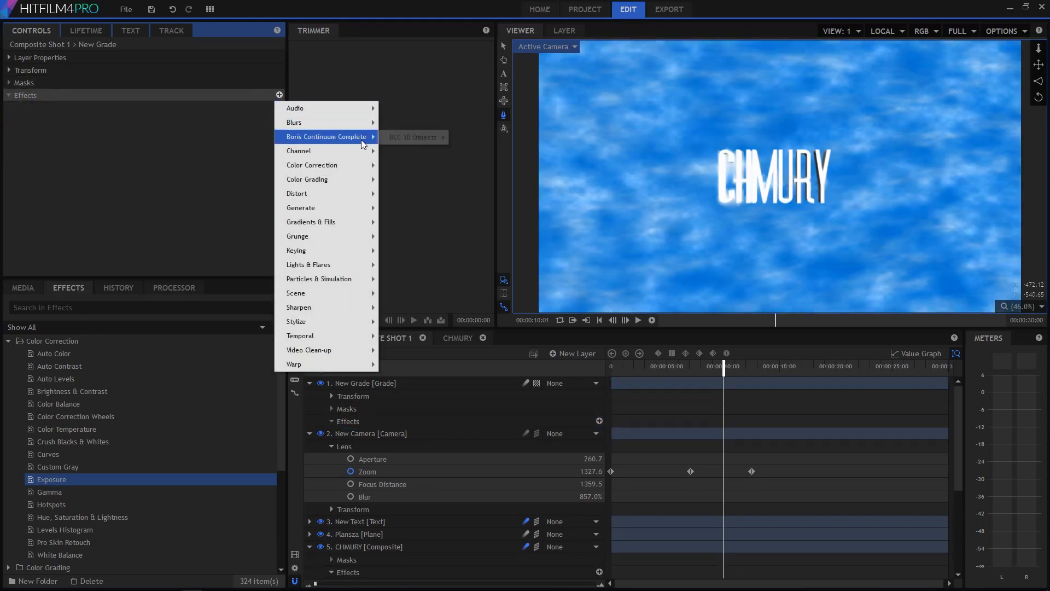
mouse_move(353, 184)
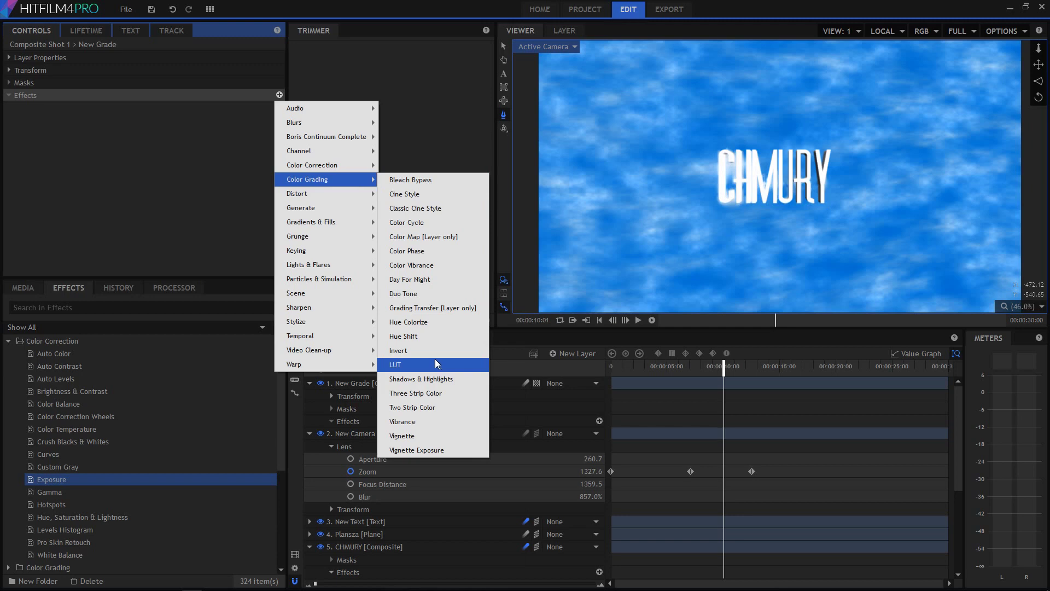
left_click(447, 198)
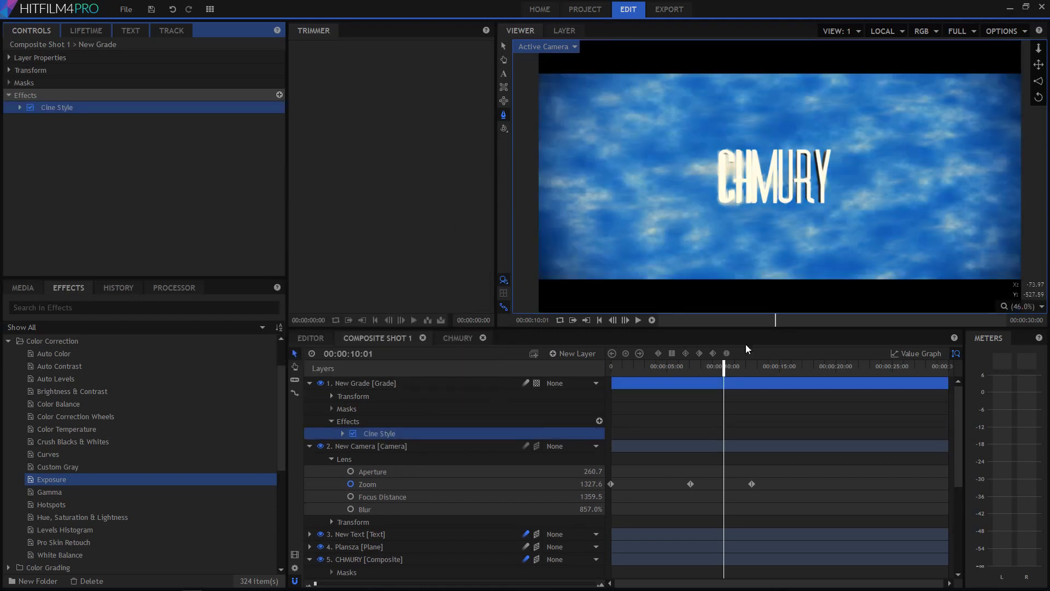
Try changing the offset of the Cine Style 2.35:1 Letter Box and switching the letter box off and on again.
left_click(343, 433)
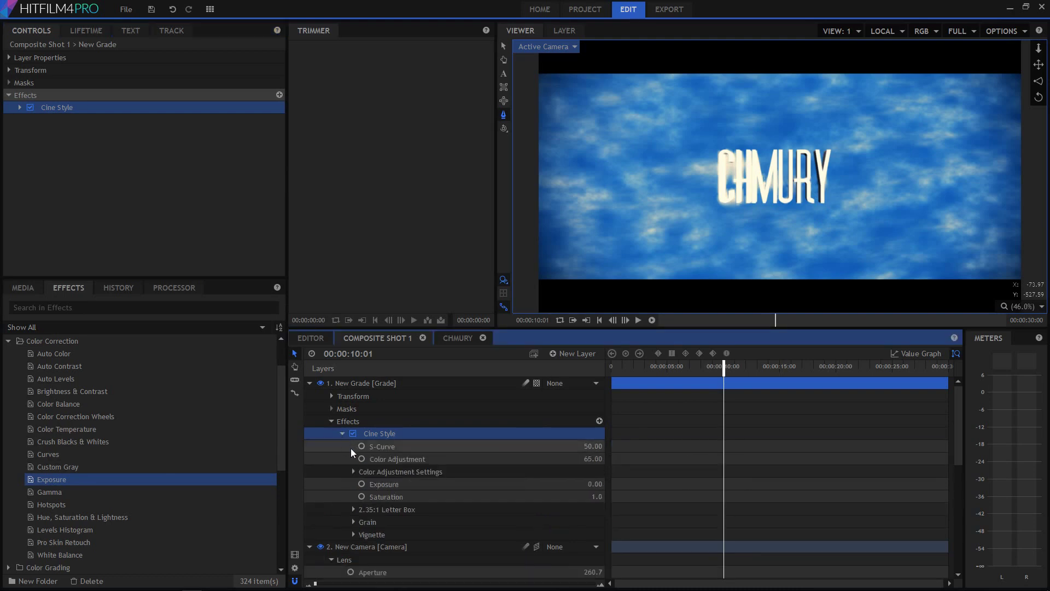
left_click(353, 509)
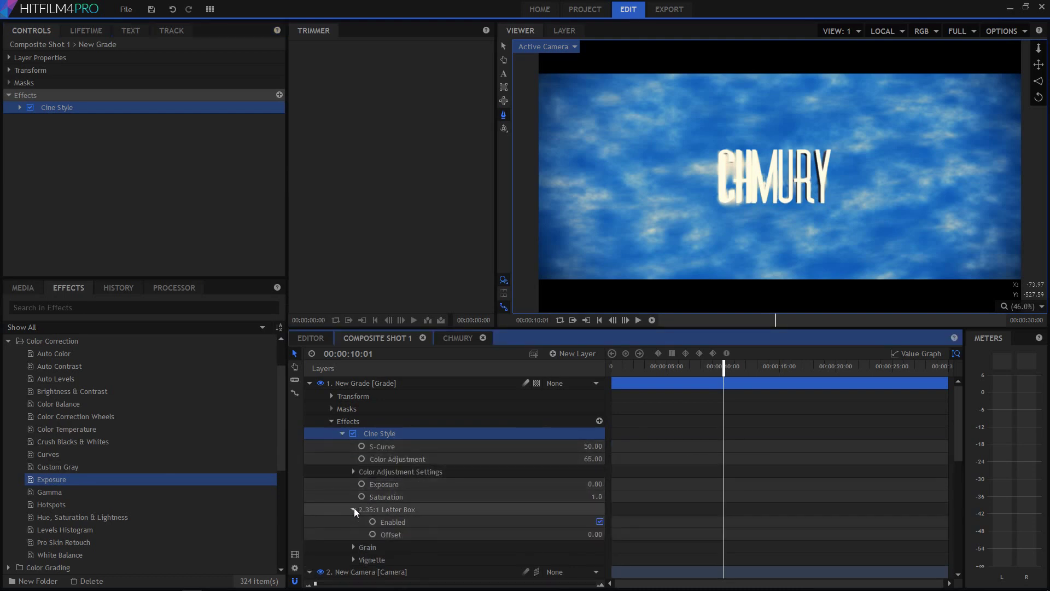
left_click_drag(591, 538, 562, 538)
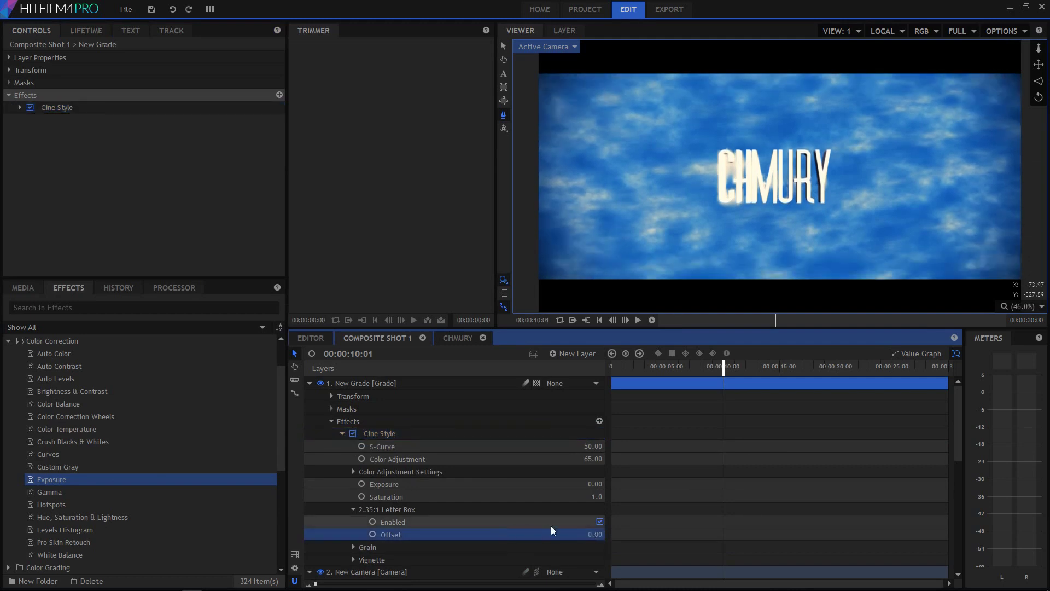
left_click(600, 522)
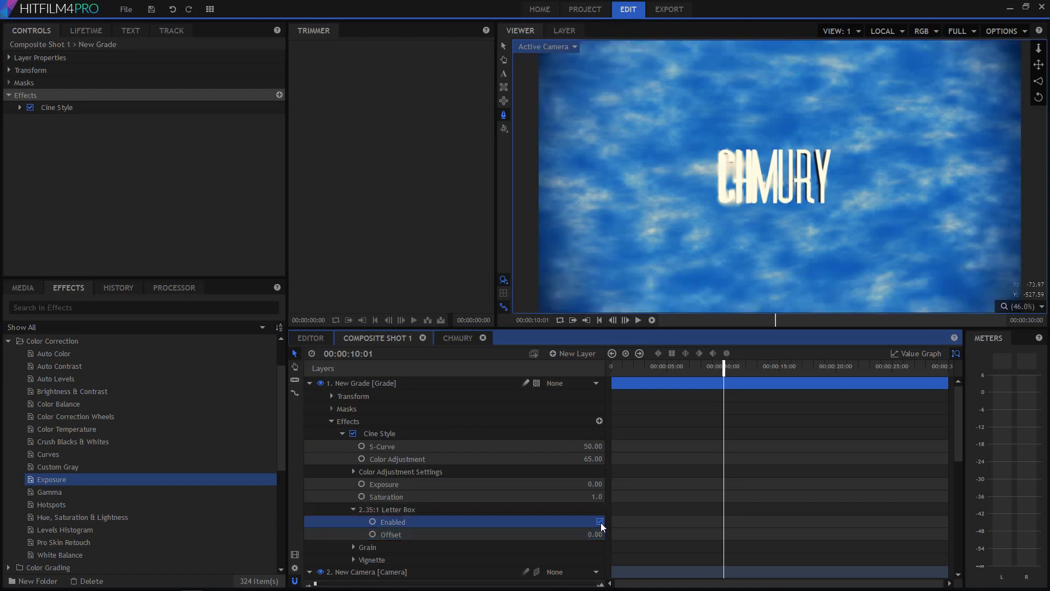
left_click(600, 522)
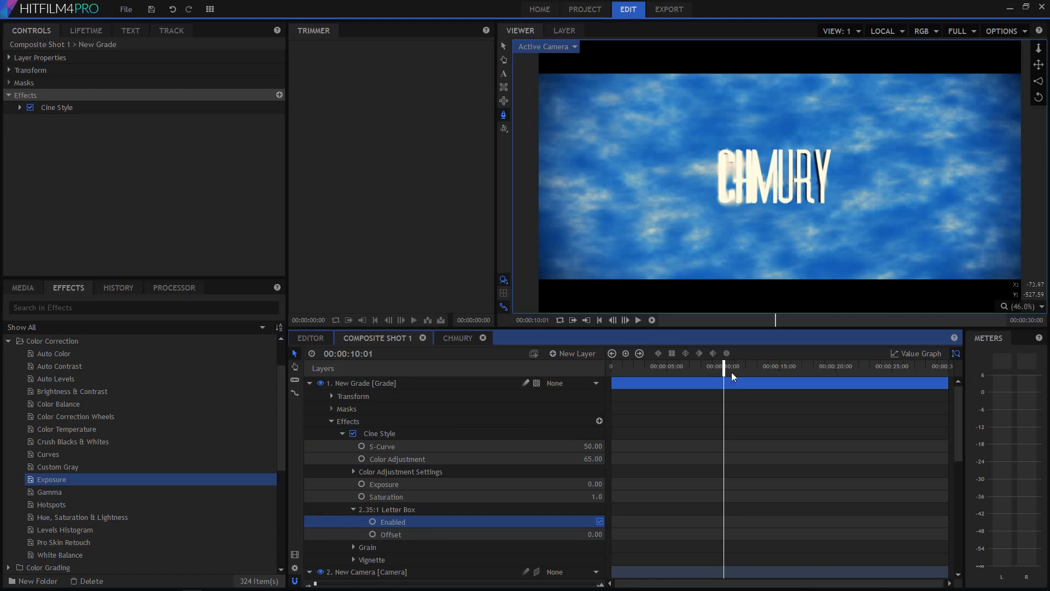
Set the Cine Style saturation to 0.3 and its S-Curve to 100.00.
left_click(595, 495)
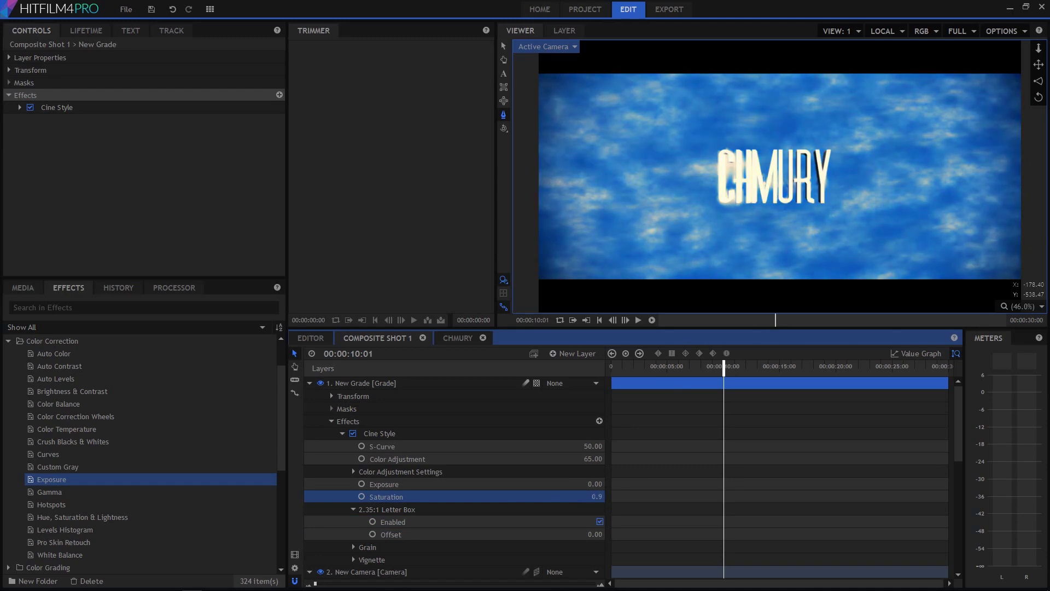
left_click_drag(595, 496, 580, 496)
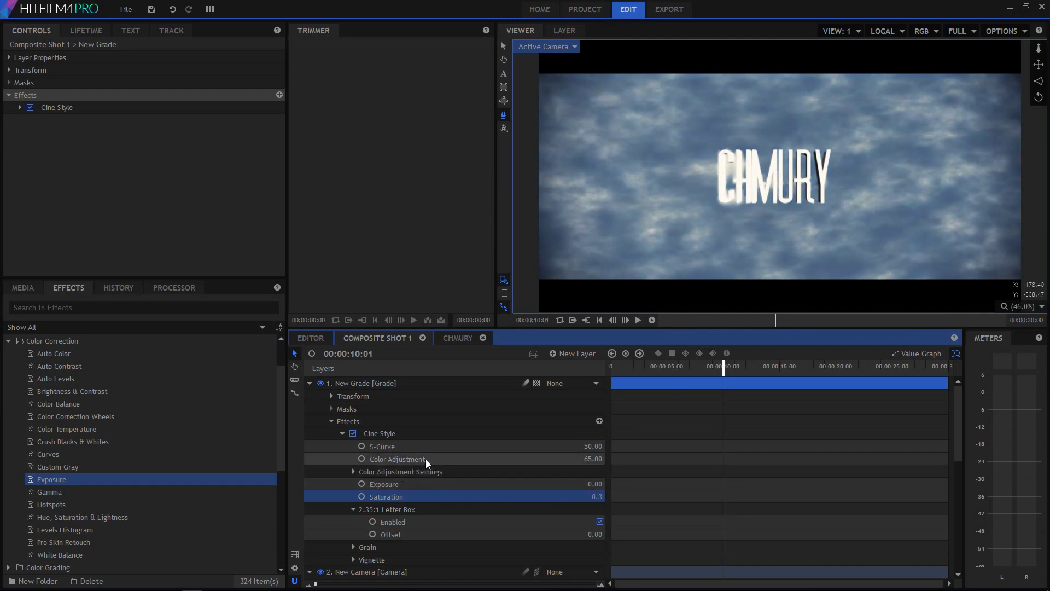
left_click_drag(593, 446, 599, 446)
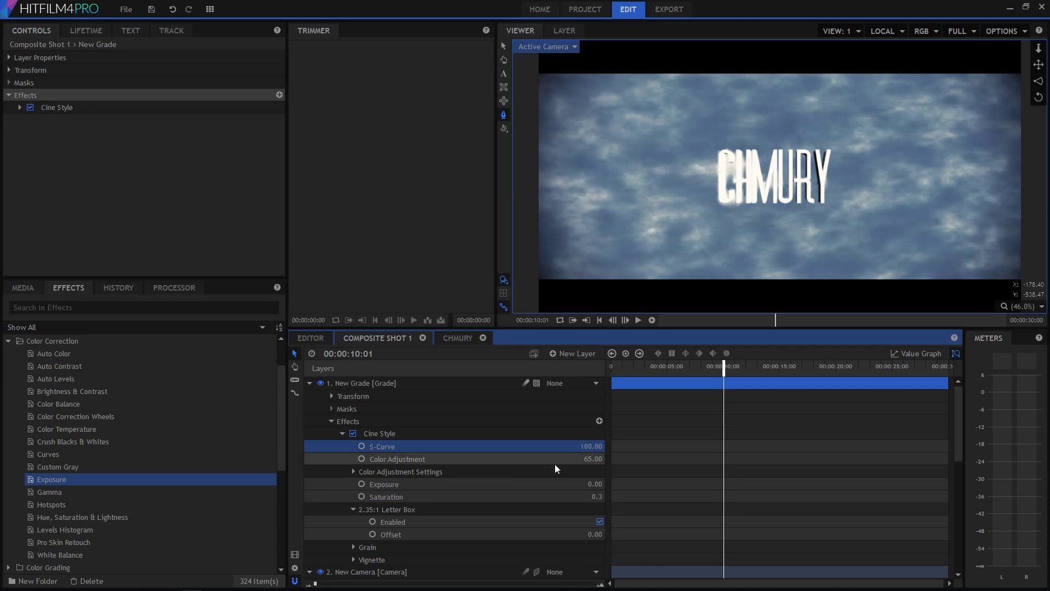
Set the Cine Style grain size to 0.2 and make the grain monochrome.
scroll(528, 500, "down", 2)
left_click(357, 478)
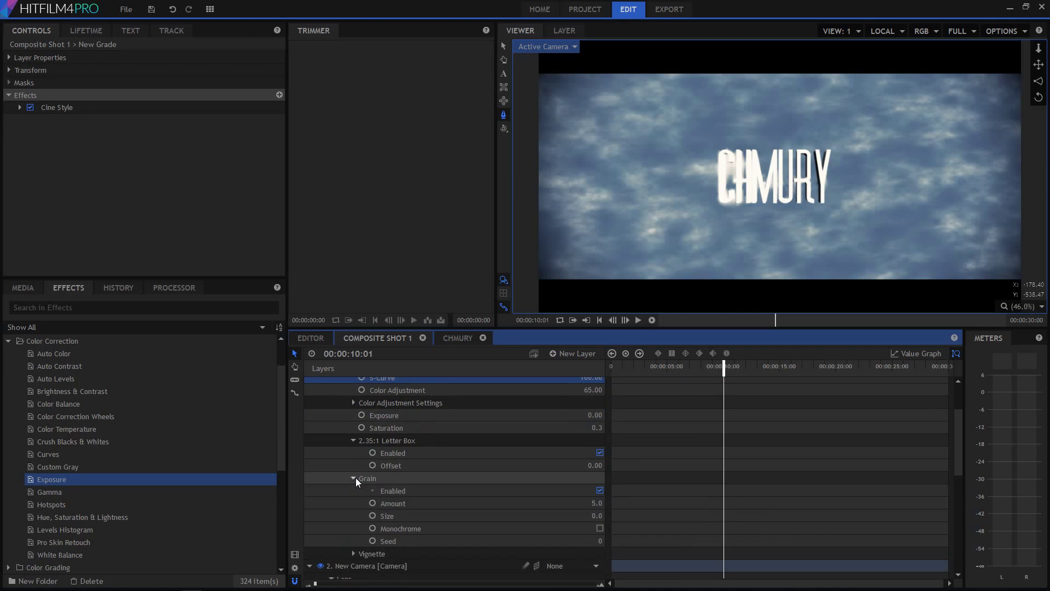
left_click(601, 520)
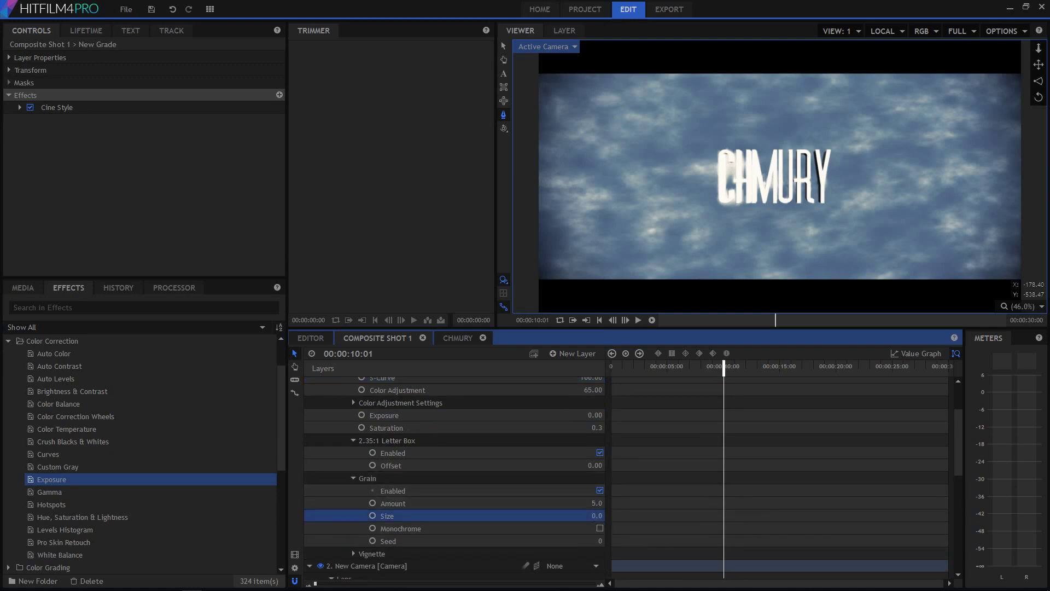
left_click(600, 527)
Set the curvature of the Cine Style vignette to 0.47.
scroll(522, 390, "down", 1)
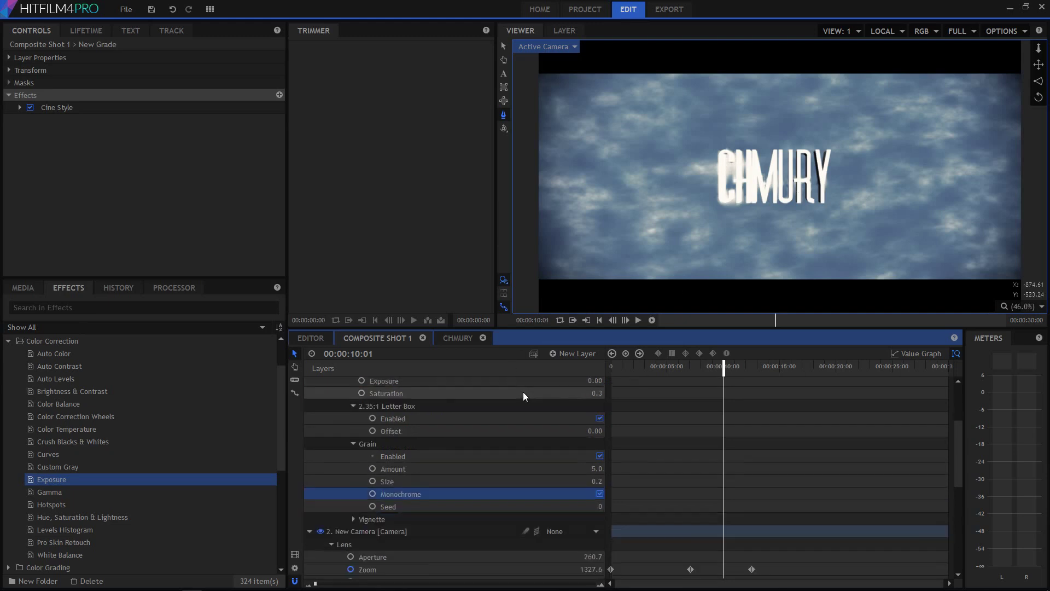
left_click(353, 518)
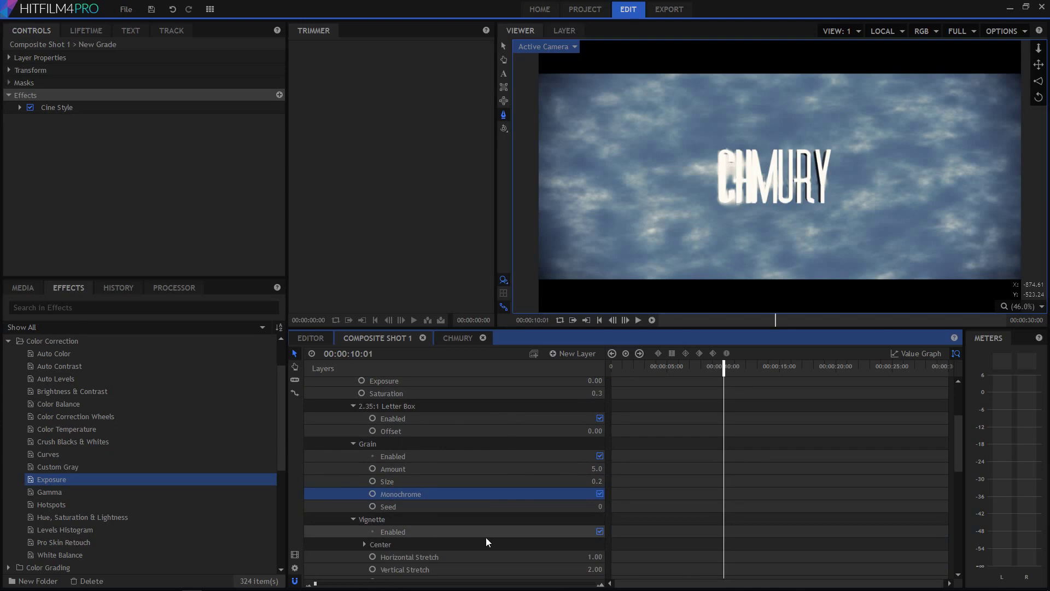
scroll(408, 542, "down", 1)
mouse_move(596, 560)
left_mouse_down()
mouse_move(618, 560)
mouse_move(587, 559)
left_mouse_up()
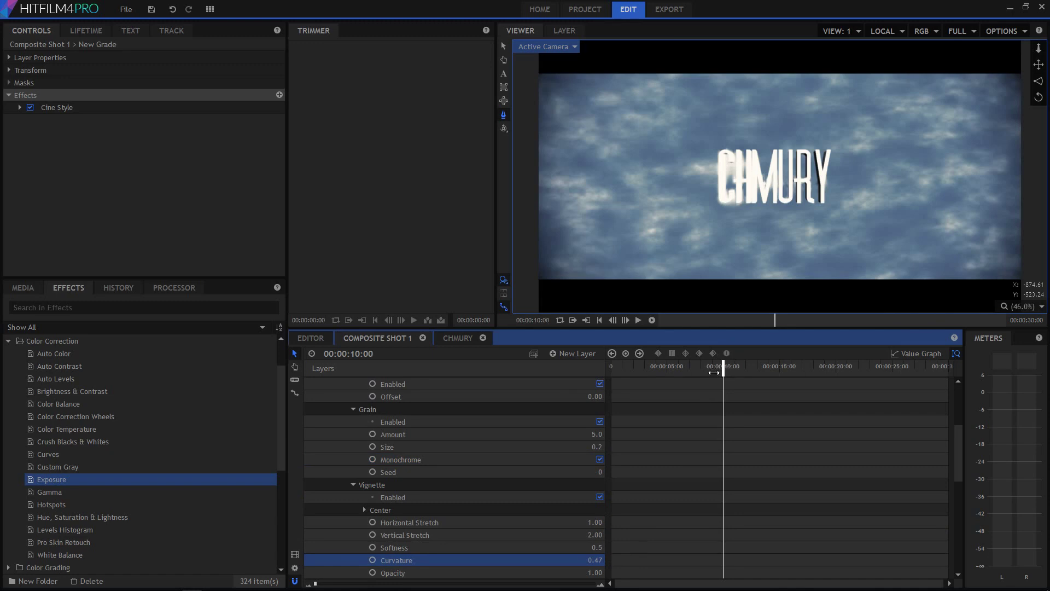
Preview the graded title animation from the timeline start and scrub through it to 00:00:12:20.
left_click_drag(728, 373, 611, 368)
key("space")
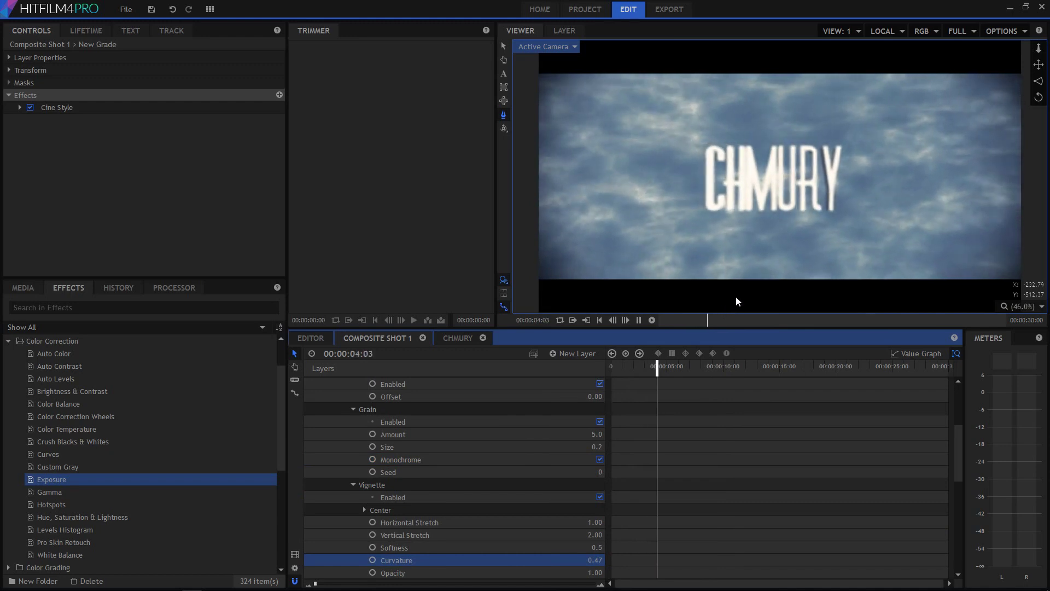
left_click(714, 367)
left_click_drag(714, 367, 755, 407)
scroll(517, 444, "up", 4)
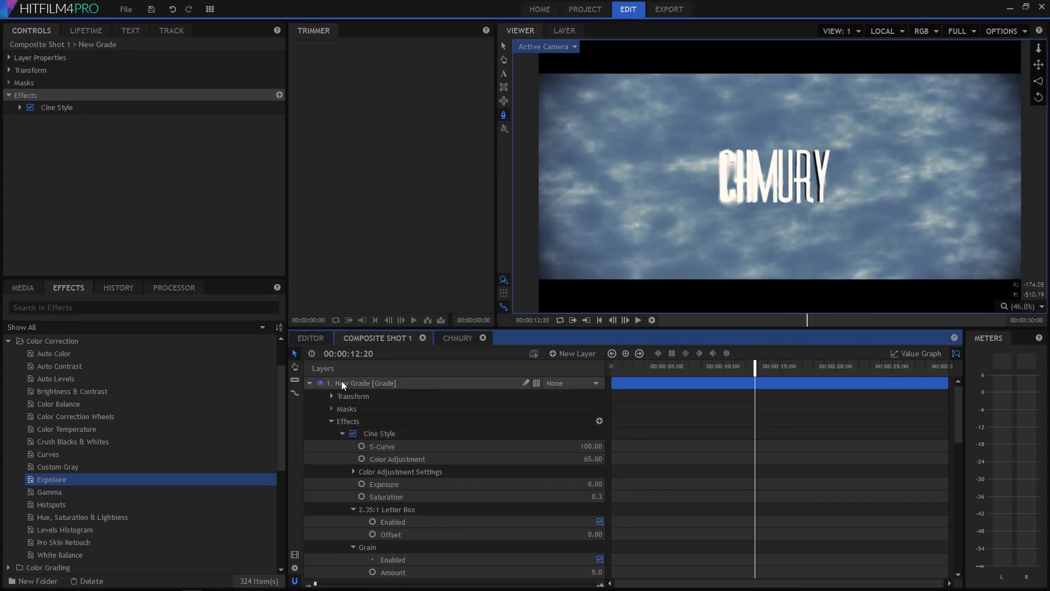
Collapse the expanded layers and trim the New Text layer's end to about 00:00:13:00.
left_click(310, 383)
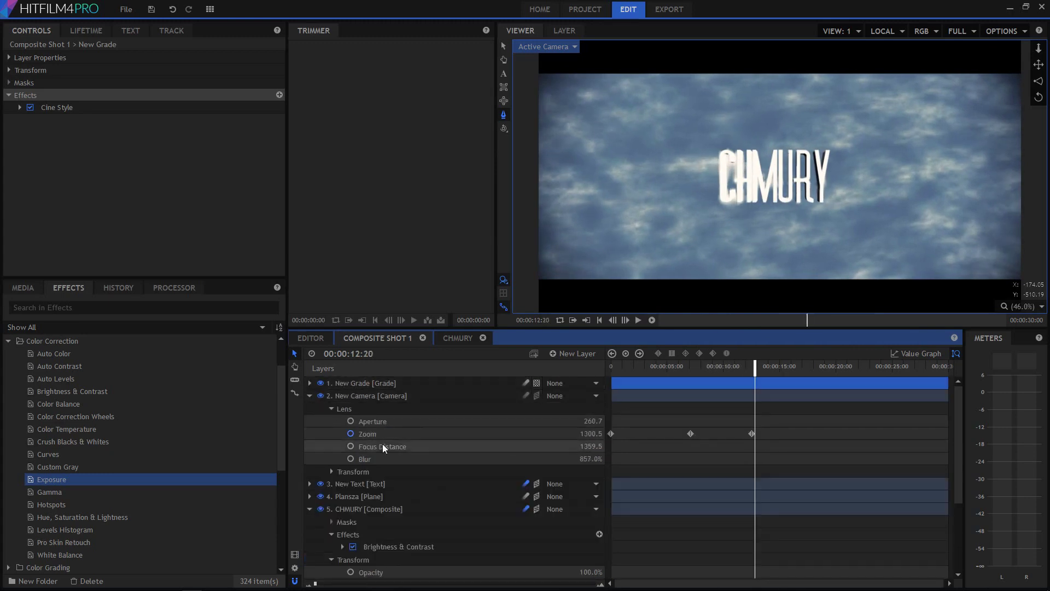
left_click(310, 396)
left_click(310, 433)
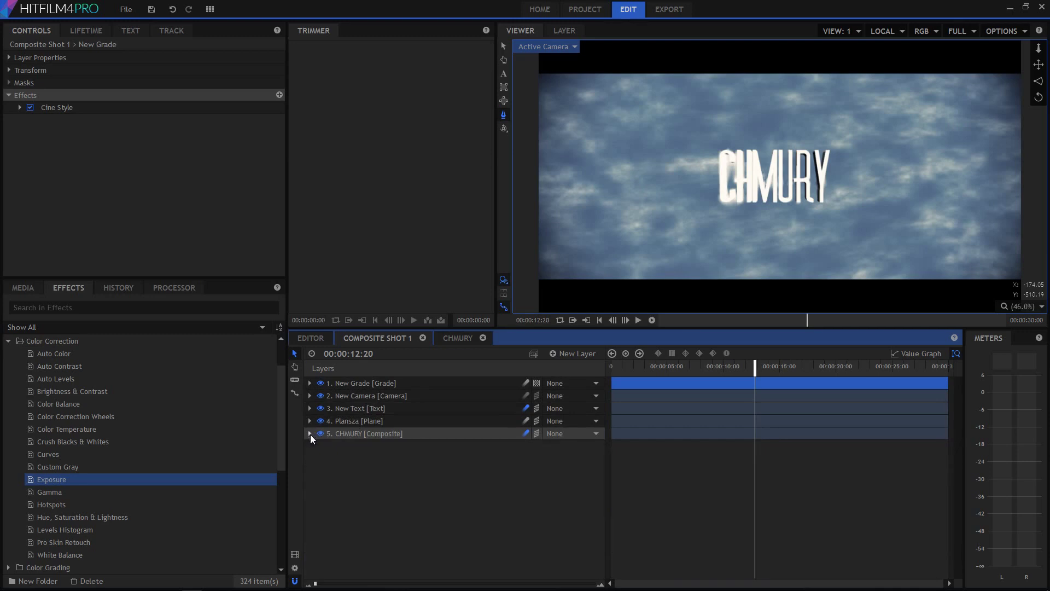
left_click(350, 408)
left_click_drag(949, 409, 758, 409)
Add a camera lens Zoom keyframe at 00:00:18:18 holding the value 1300.5.
left_click(765, 374)
left_click_drag(782, 368, 822, 376)
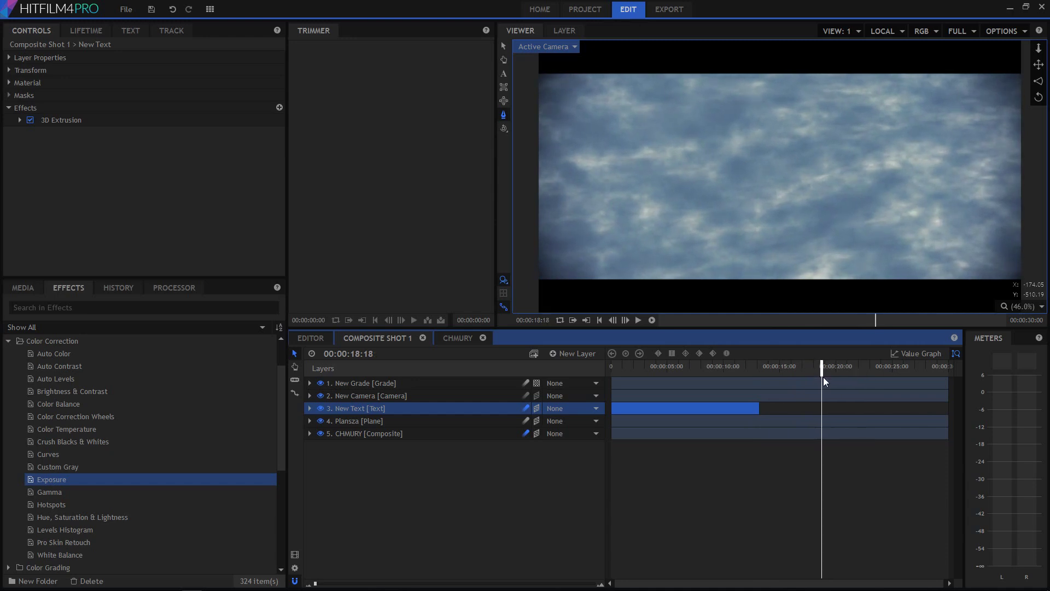
left_click(309, 396)
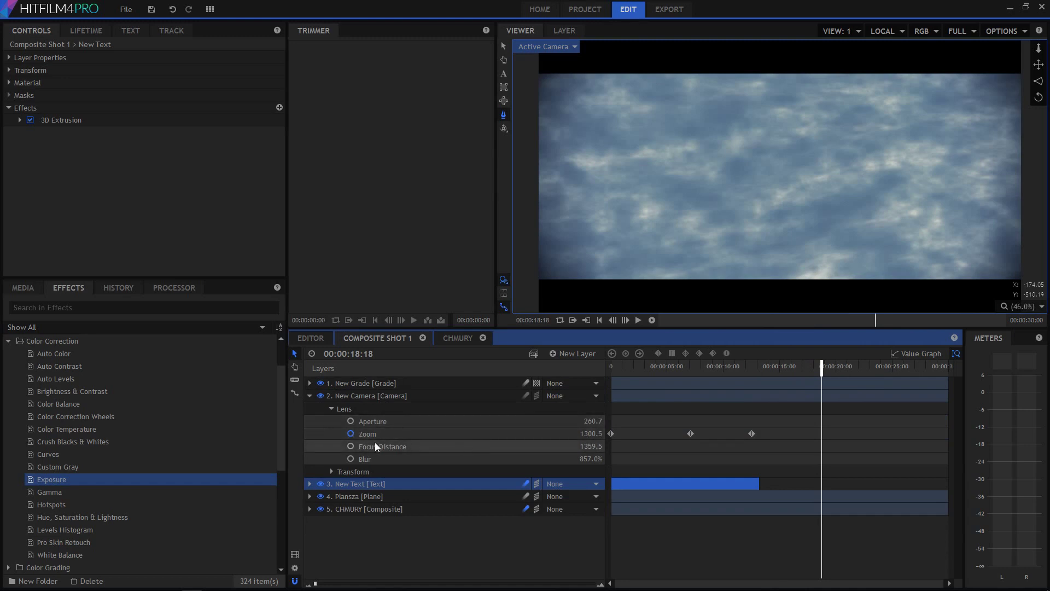
left_click(352, 433)
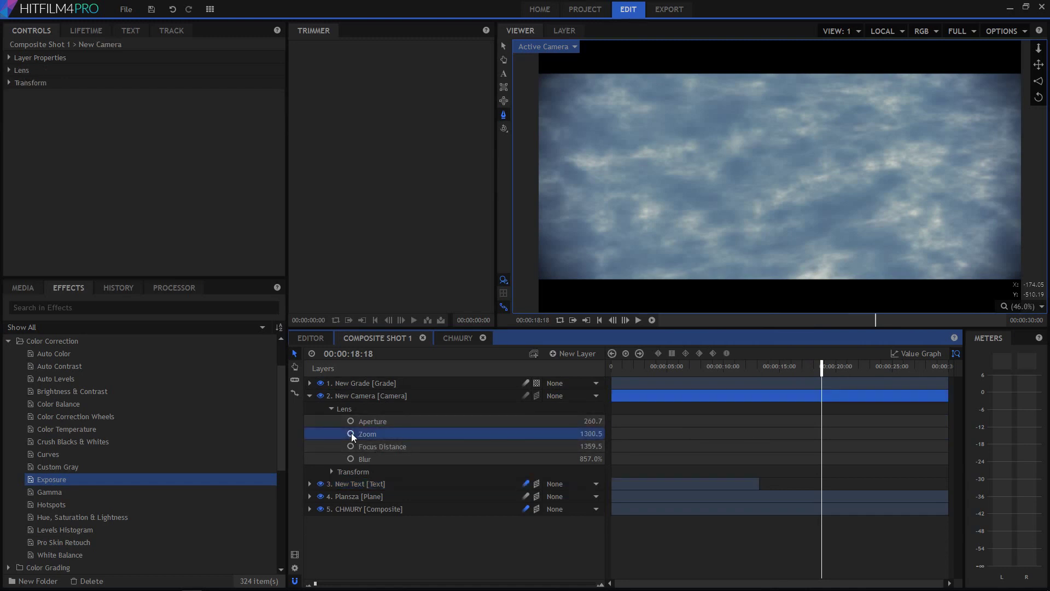
right_click(818, 435)
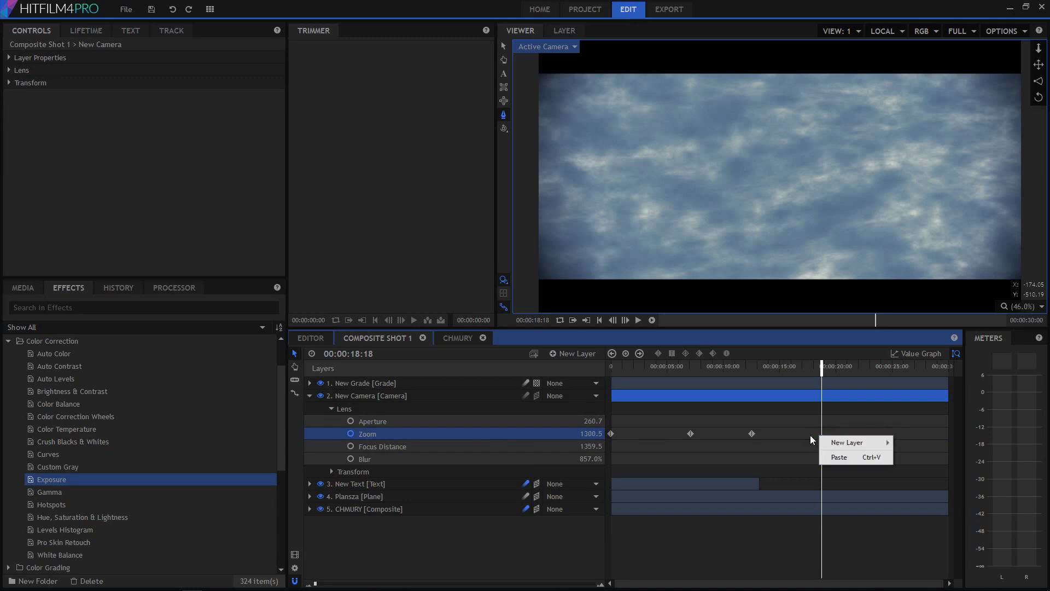
left_click(811, 439)
left_click(588, 433)
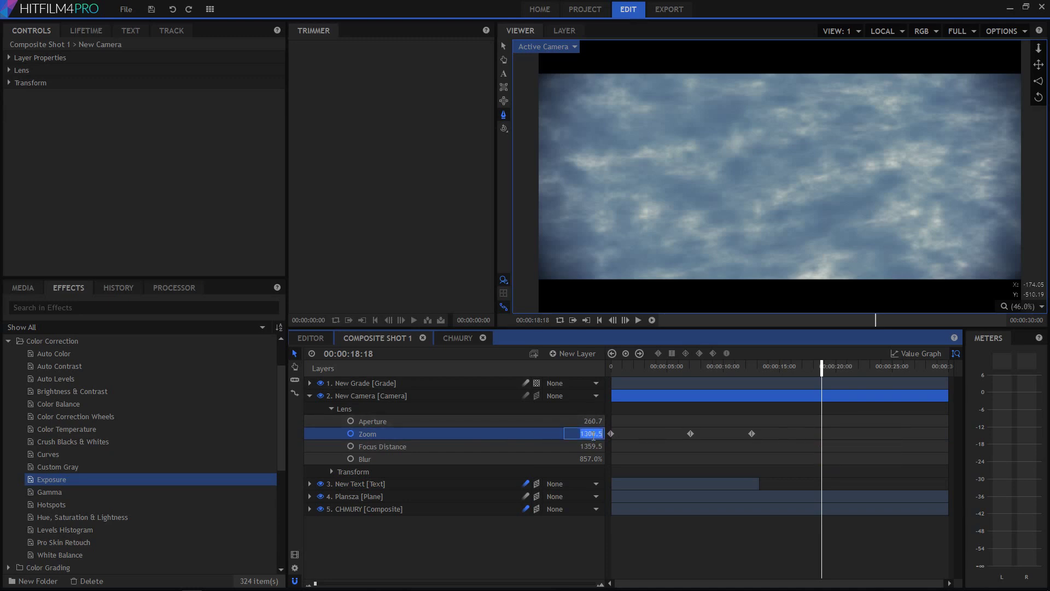
left_click(368, 435)
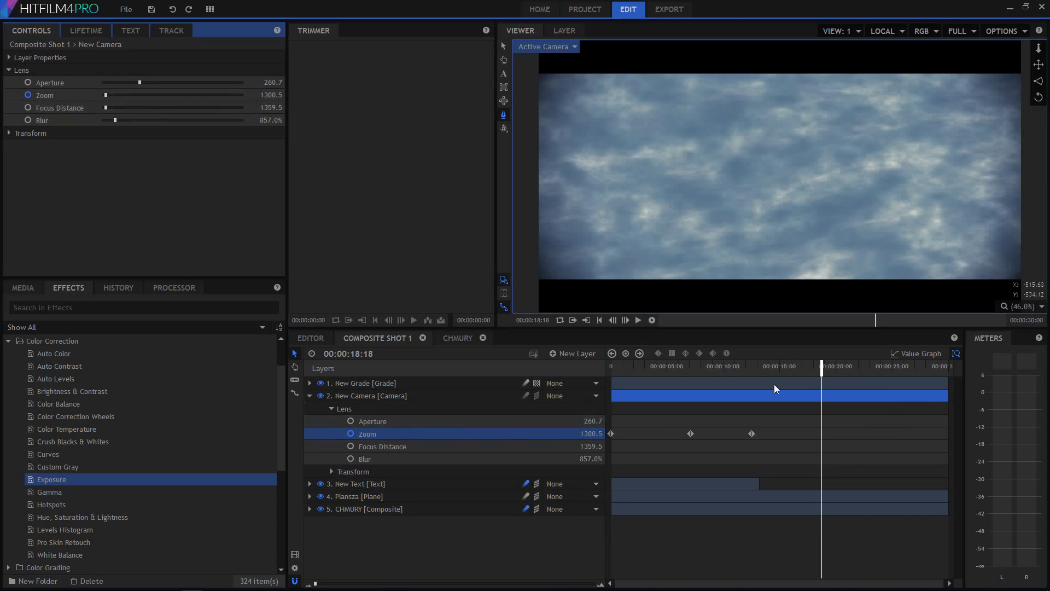
left_click(591, 434)
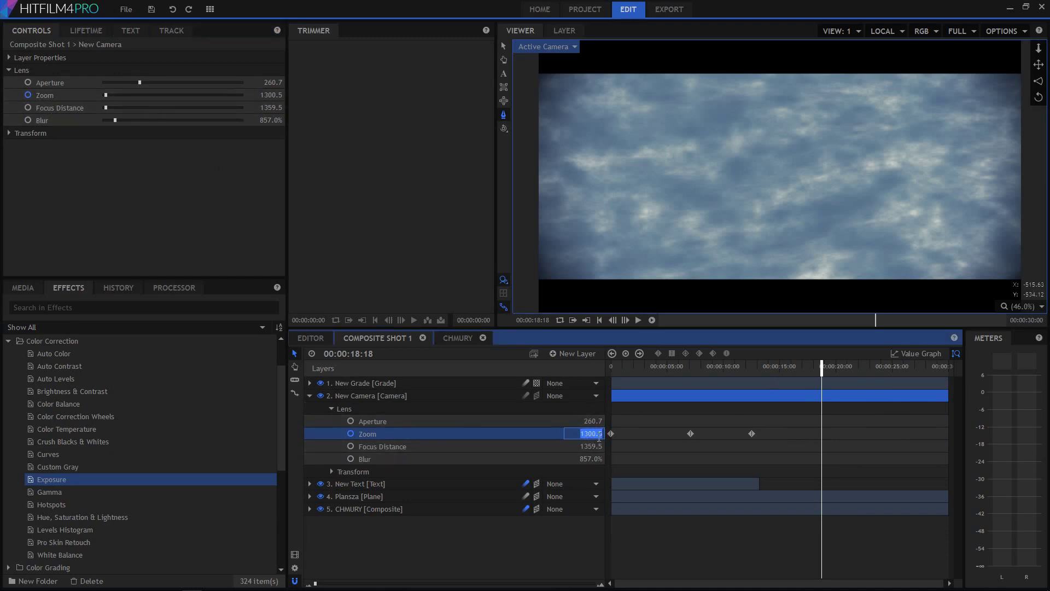
key("Return")
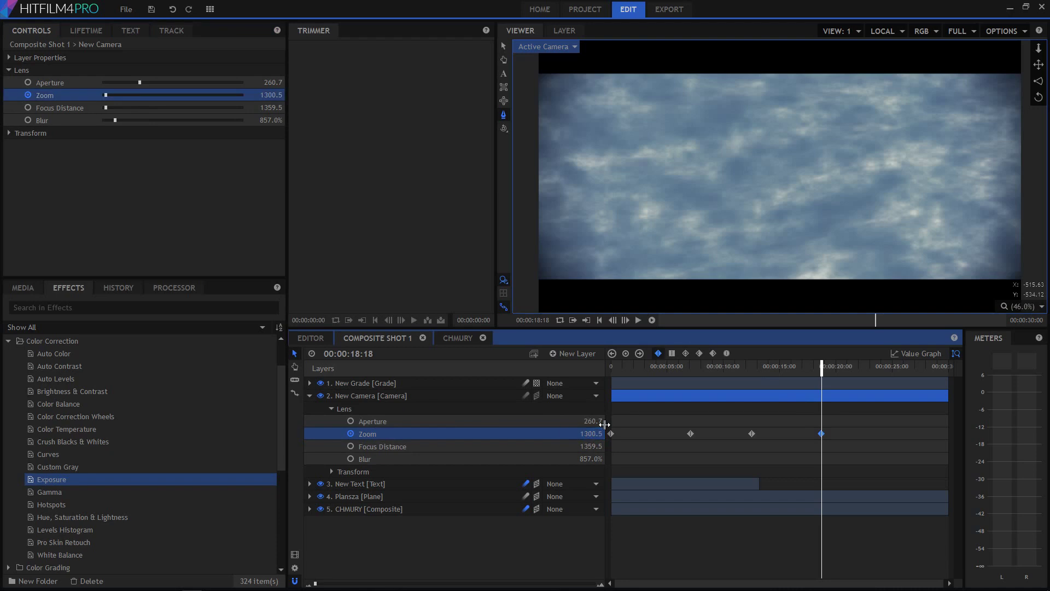
Add a camera Zoom keyframe of about 3020.5 at about 00:00:26:00.
left_click(825, 367)
left_click_drag(835, 375, 860, 373)
left_click_drag(591, 433, 907, 434)
Pan the camera slightly to position -5.9, 84.9, 2275.7 and enable keyframing for its Position.
left_click_drag(853, 362, 660, 437)
left_click(332, 472)
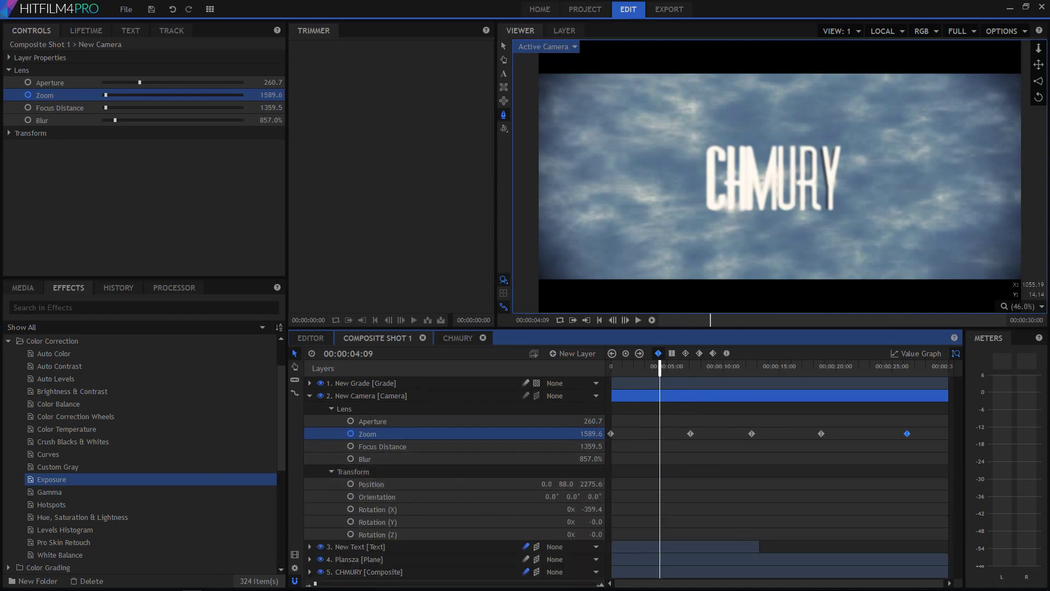
left_click_drag(1039, 64, 1036, 65)
mouse_move(660, 368)
left_mouse_down()
mouse_move(611, 367)
mouse_move(651, 368)
left_mouse_up()
left_click(348, 485)
Try panning the camera at 00:00:03:17, and set the viewer quality to Half.
left_click_drag(1038, 64, 1023, 95)
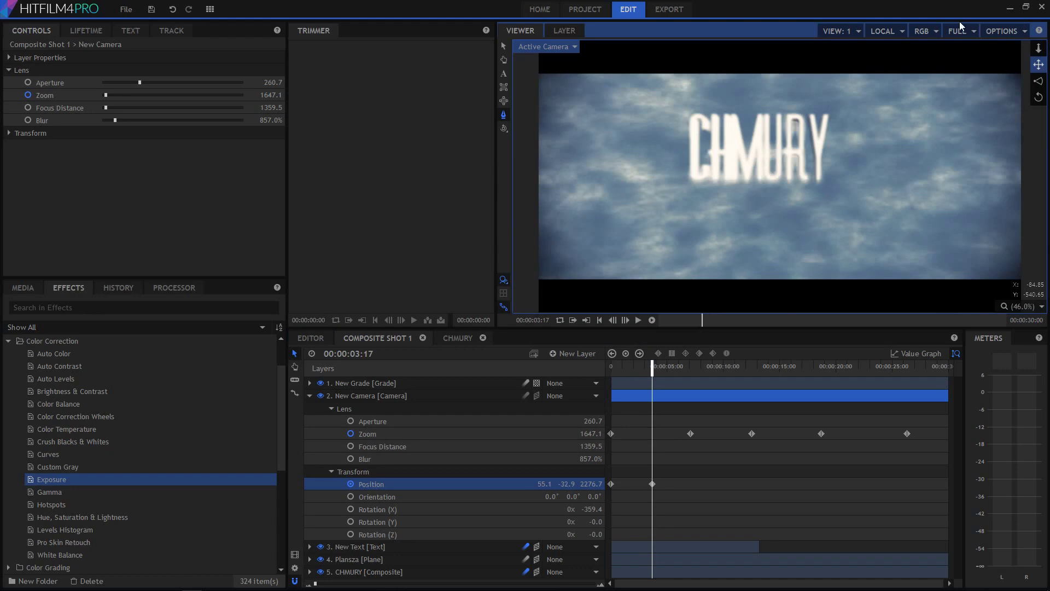
left_click_drag(959, 21, 964, 29)
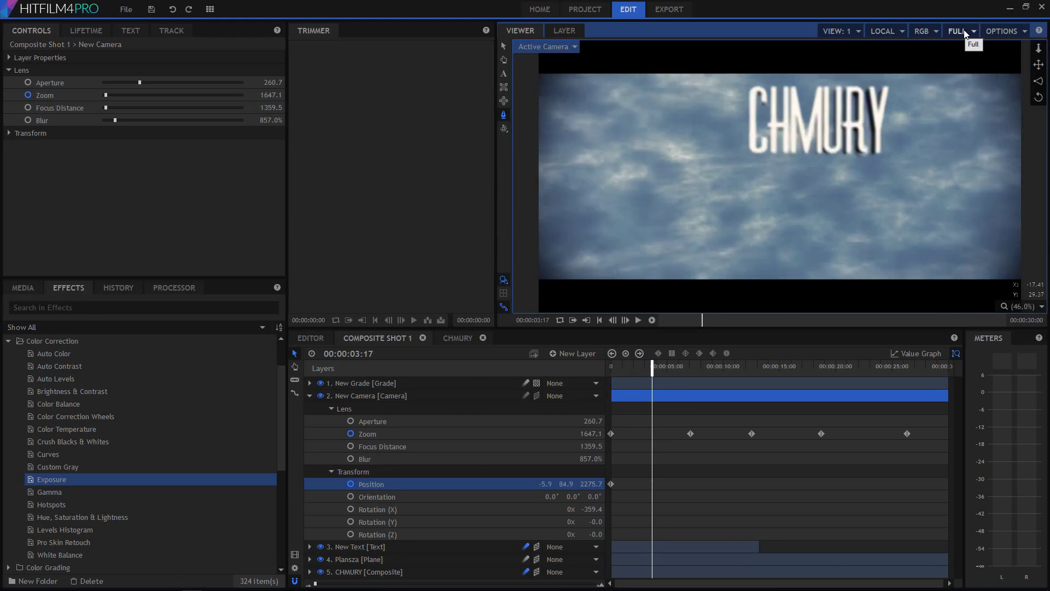
left_click(963, 35)
left_click(966, 59)
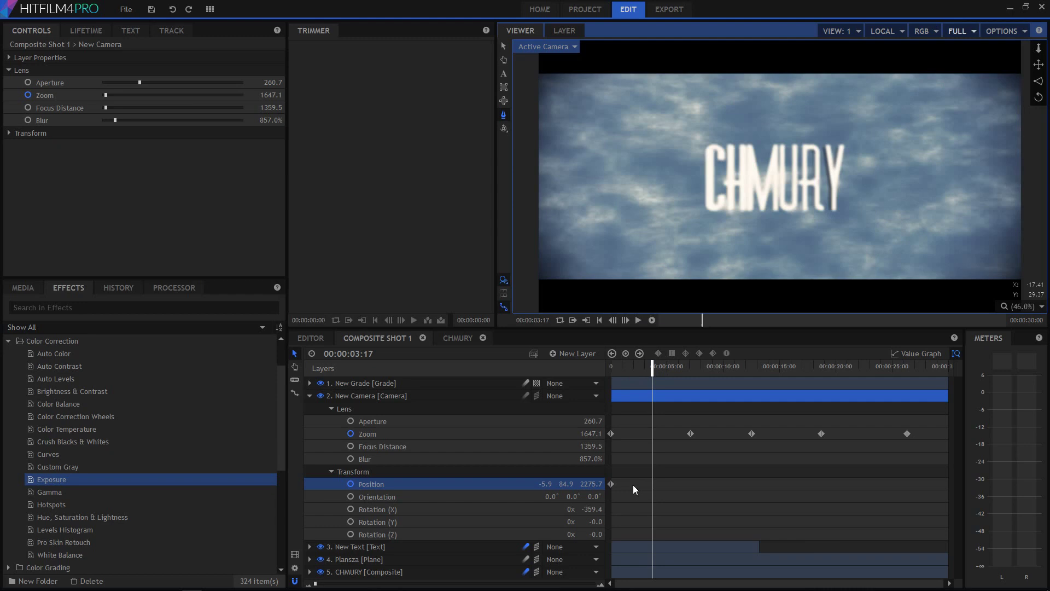
Pan the camera to key its position at 00:00:01:18 (-29.9, 46.9, 2276.1) and 00:00:04:05 (17.0, 84.0, 2275.8).
left_click(630, 366)
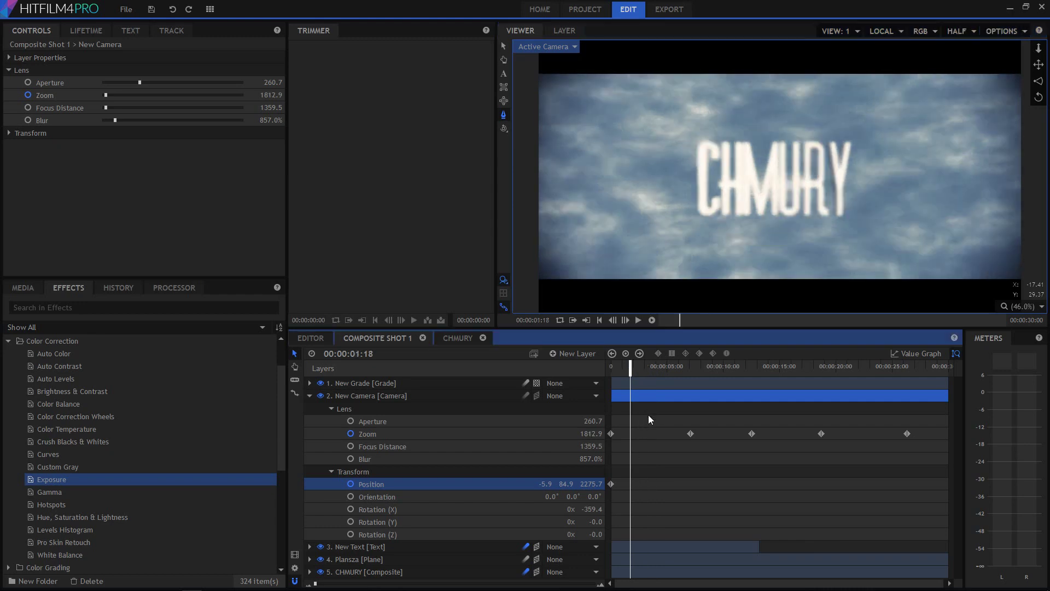
left_click(1038, 65)
left_click_drag(974, 180, 954, 164)
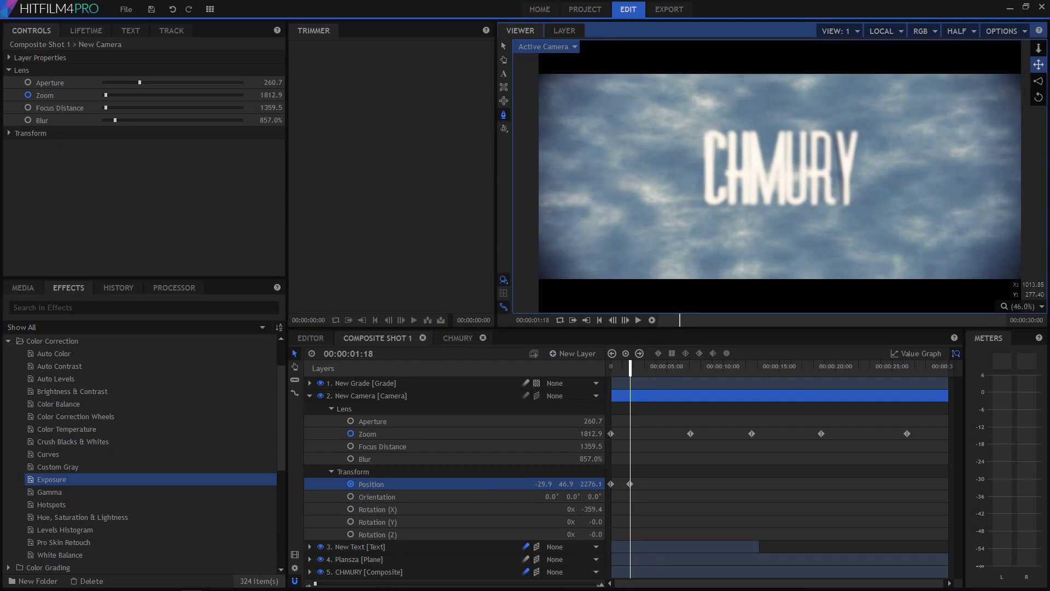
left_click_drag(631, 369, 657, 371)
left_click_drag(648, 189, 772, 310)
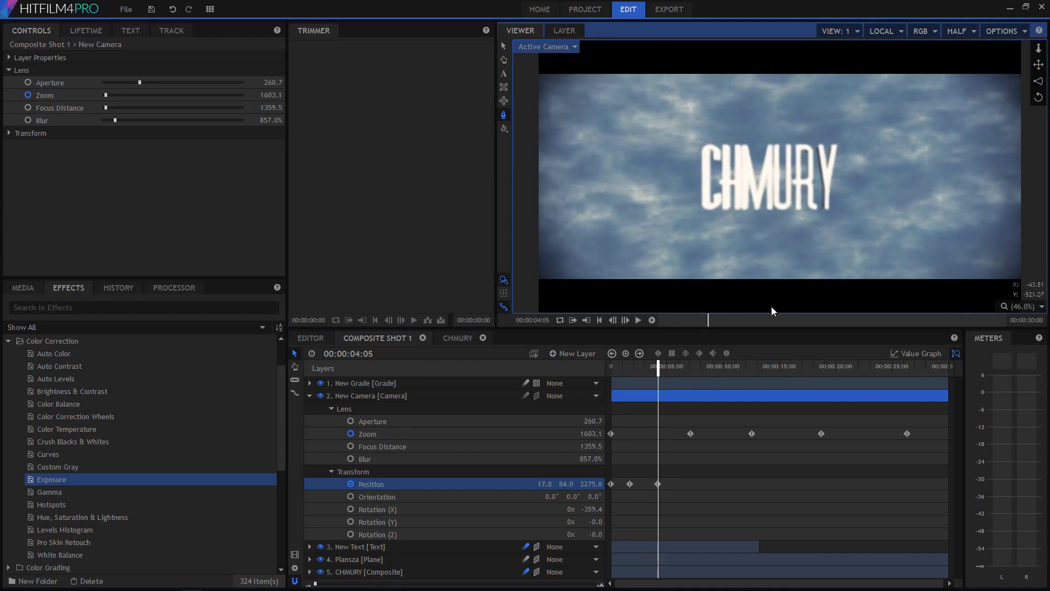
Pan the camera slightly to key its position at 00:00:06:22, about 00:00:09:00 and 00:00:11:22.
left_click_drag(657, 372, 688, 371)
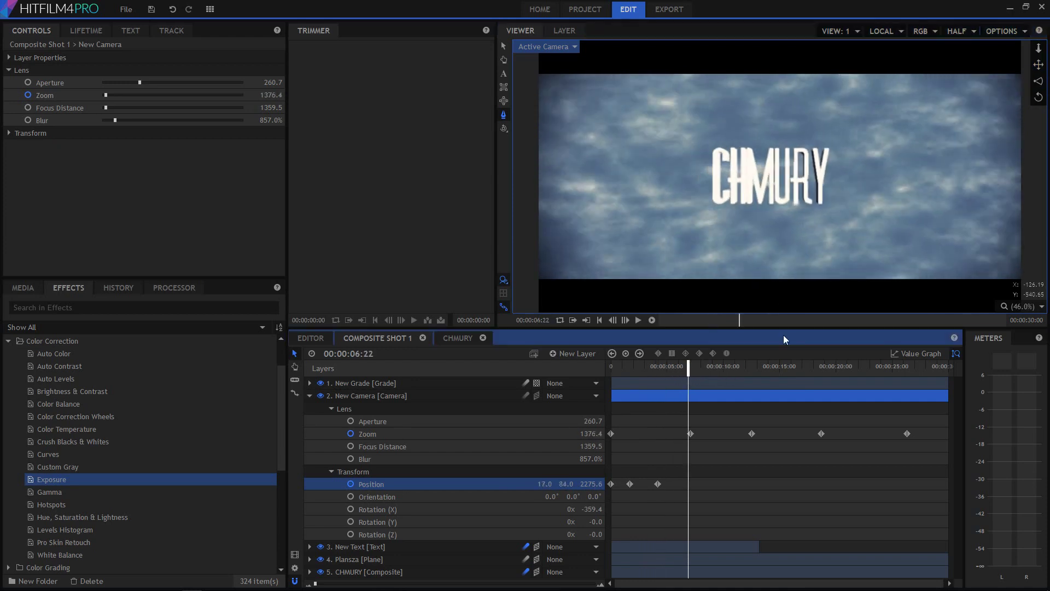
left_click_drag(1045, 74, 1038, 79)
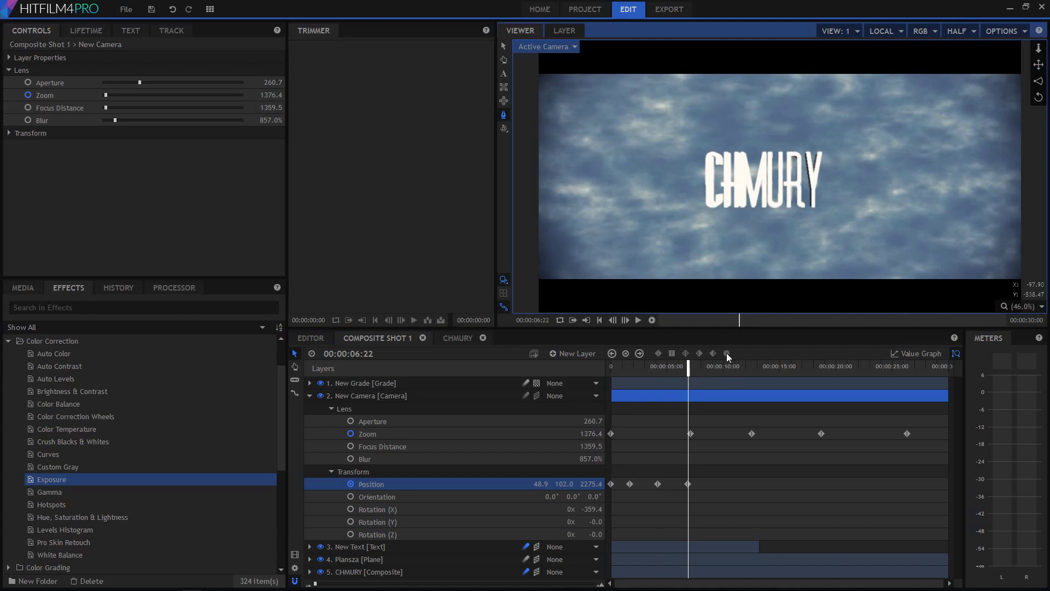
left_click_drag(689, 372, 711, 372)
left_click_drag(1037, 81, 778, 290)
left_click_drag(717, 368, 744, 367)
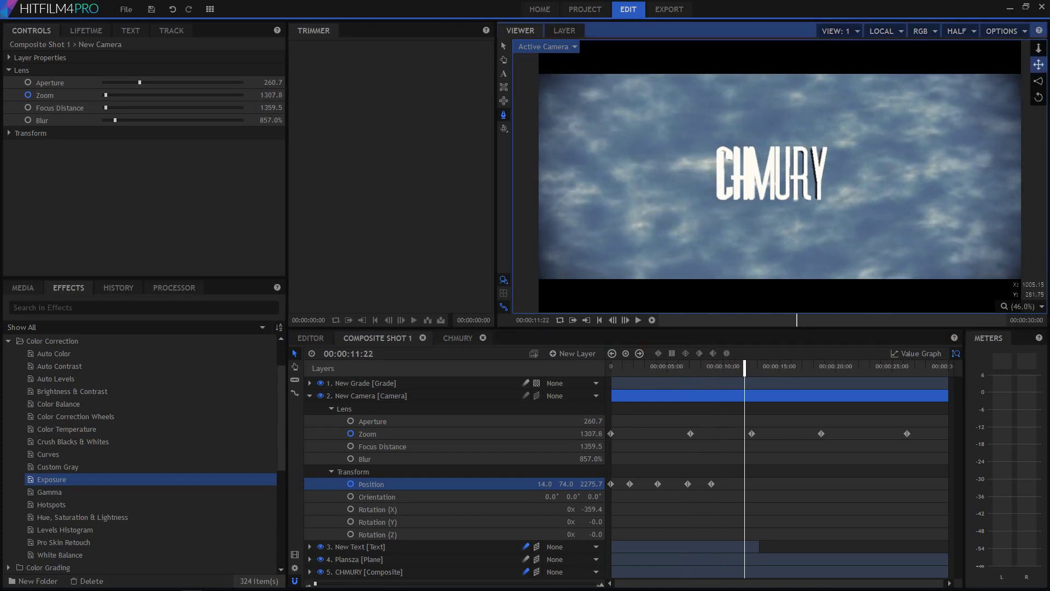
left_click_drag(771, 172, 763, 178)
Pan the camera to key its position at 00:00:19:11 (141.0, 75.1, 2275.5) and 00:00:14:20 (-73.5, 94.0, 2275.7).
left_click_drag(744, 372, 828, 368)
left_click_drag(603, 148, 584, 143)
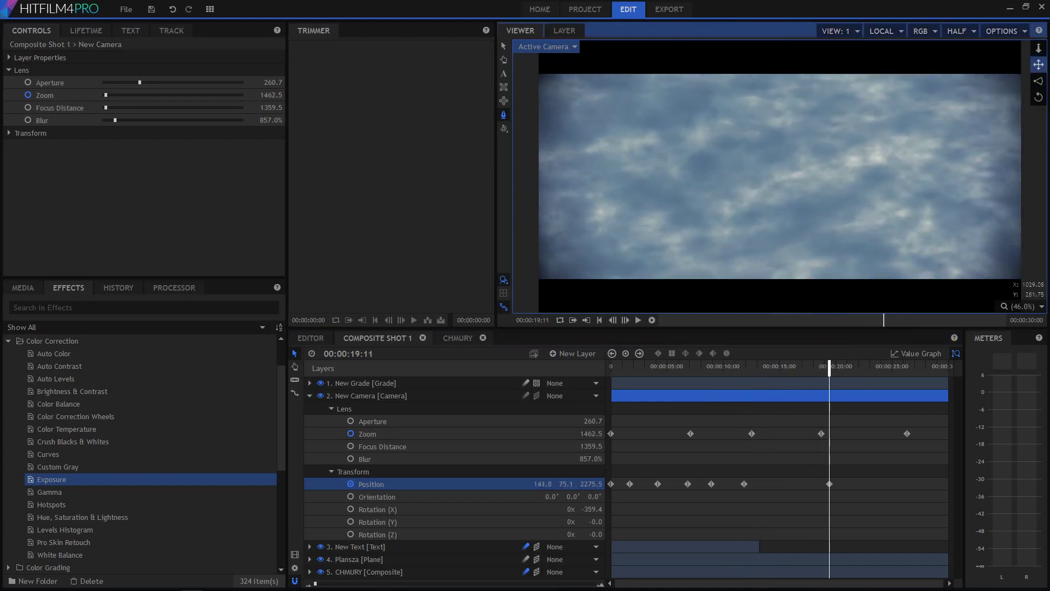
left_click(826, 374)
left_click_drag(827, 371, 777, 372)
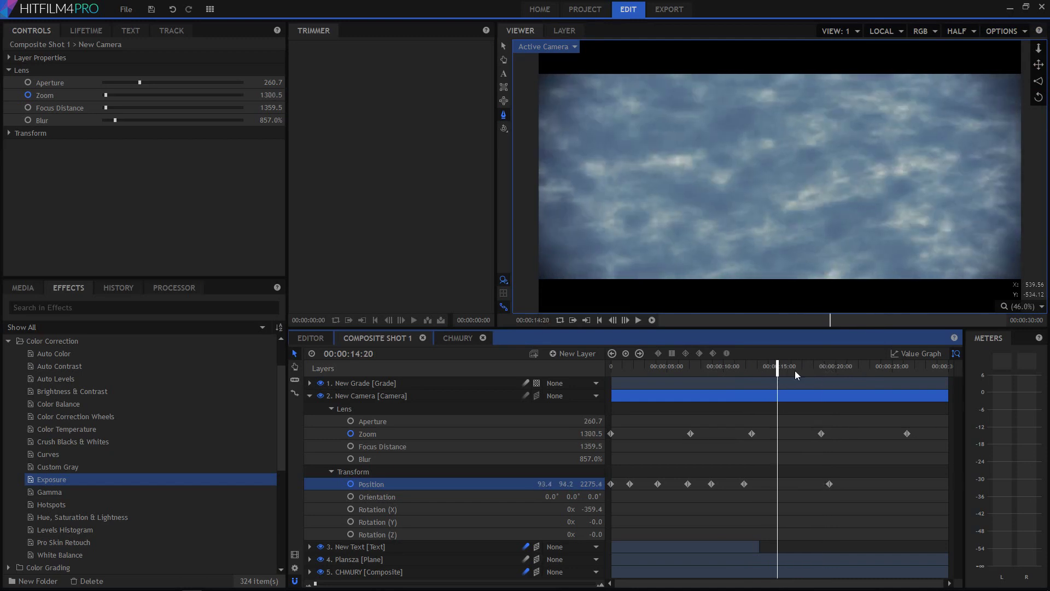
left_click_drag(1033, 82, 1012, 89)
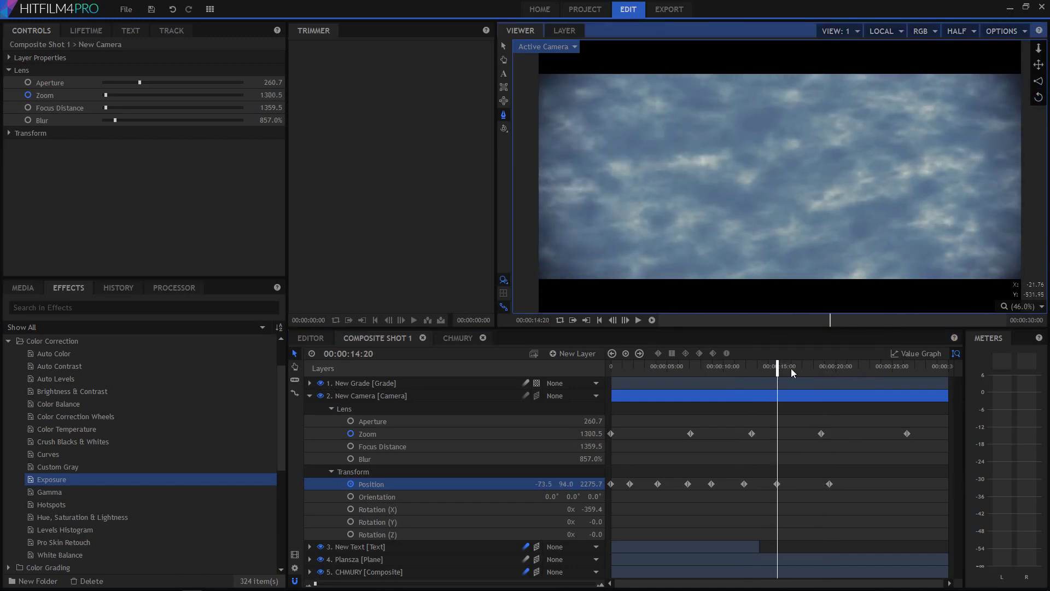
Pan the camera to key its position at 00:00:22:22 (208.0, 75.2, 2275.4) and 00:00:27:08 (147.0, 36.1, 2275.9).
left_click_drag(778, 372, 869, 373)
left_click_drag(1036, 63, 1043, 65)
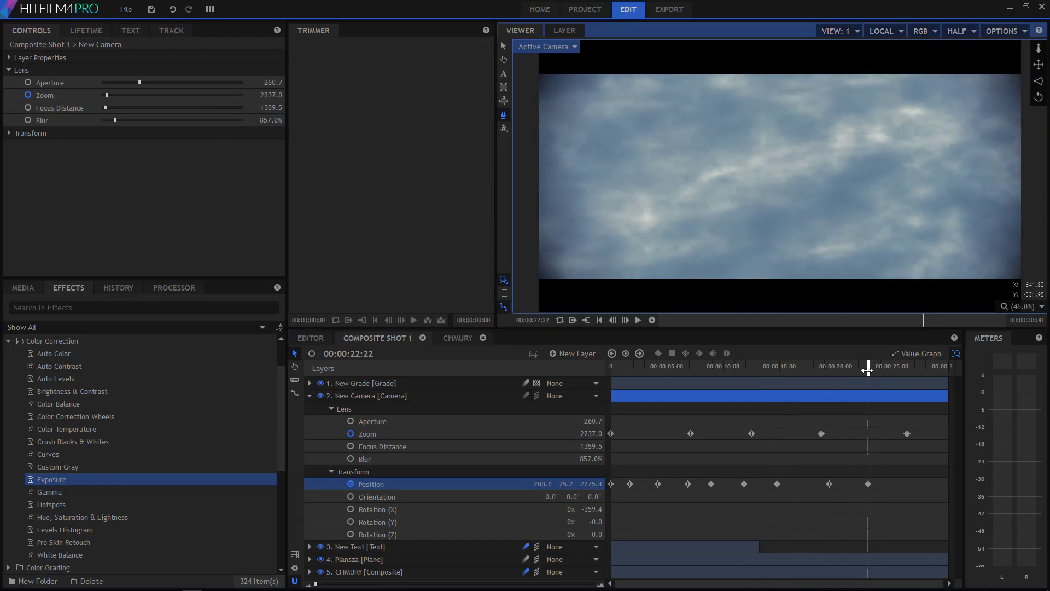
left_click_drag(868, 371, 918, 371)
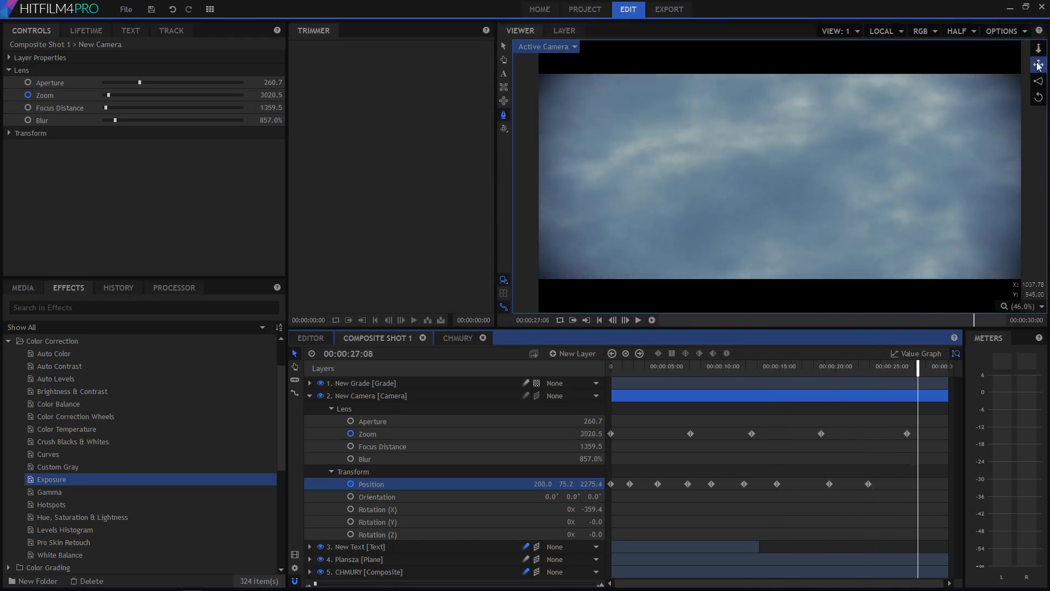
left_click_drag(1038, 66, 1030, 59)
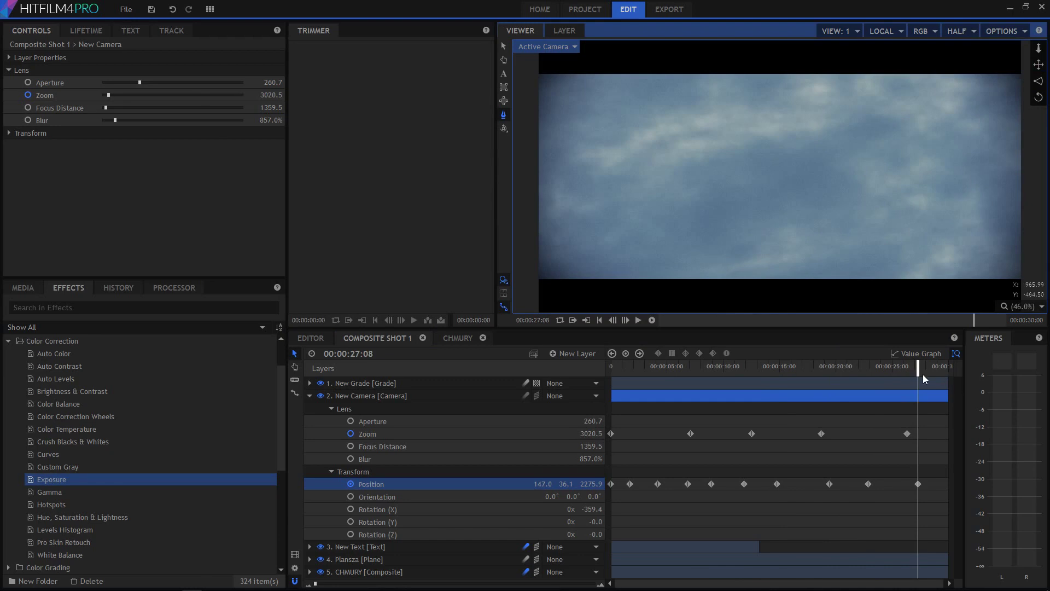
Play the camera animation from near the timeline start and scrub back to 00:00:07:20.
left_click_drag(923, 378, 621, 373)
key("space")
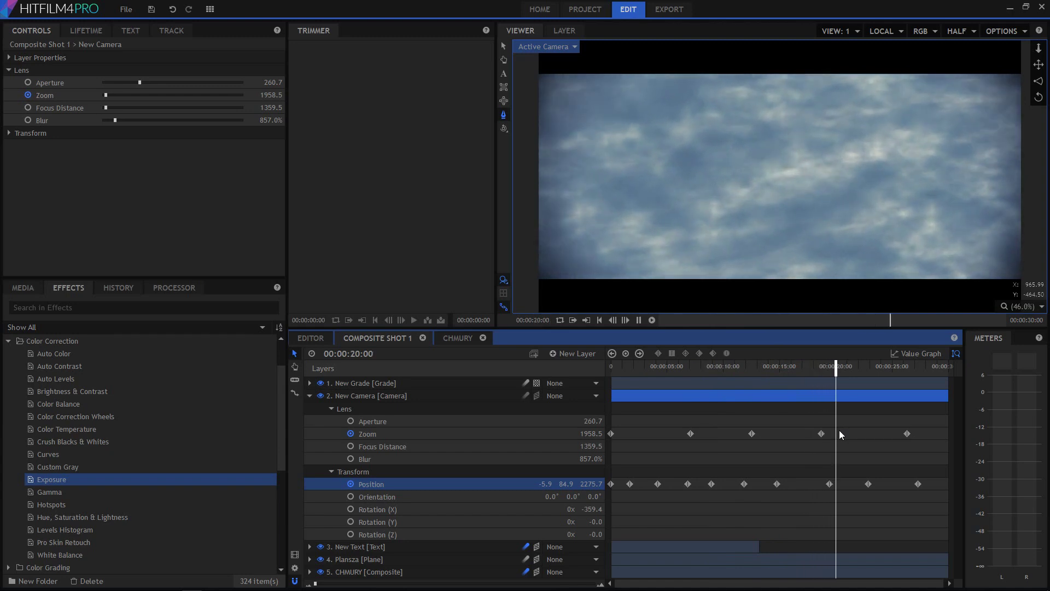
key("space")
left_click_drag(847, 377, 698, 405)
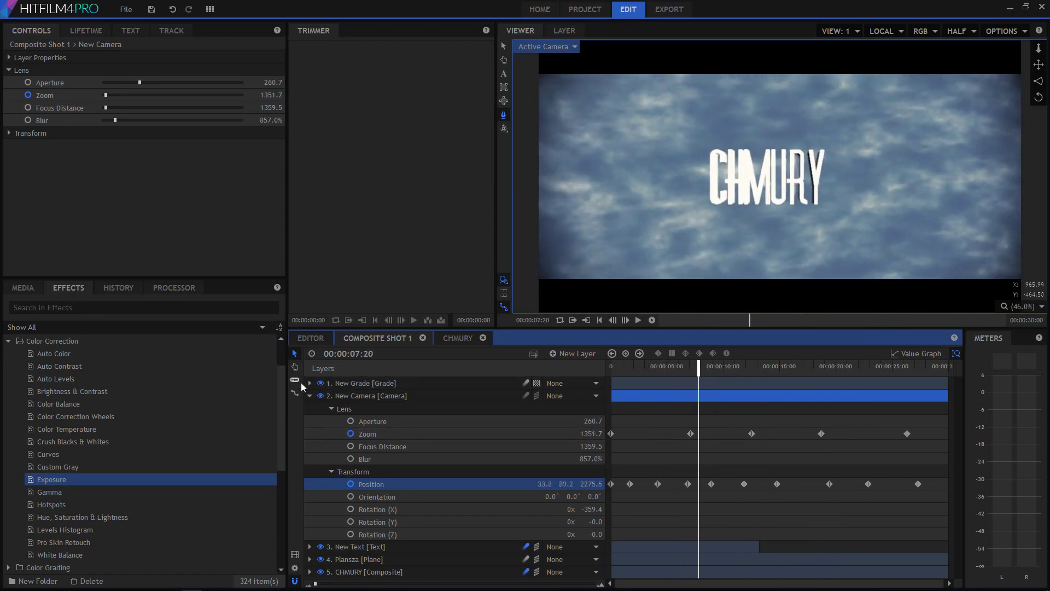
Collapse the New Camera layer and pan the camera to adjust its position at 00:00:04:07 and 00:00:08:18.
left_click(310, 396)
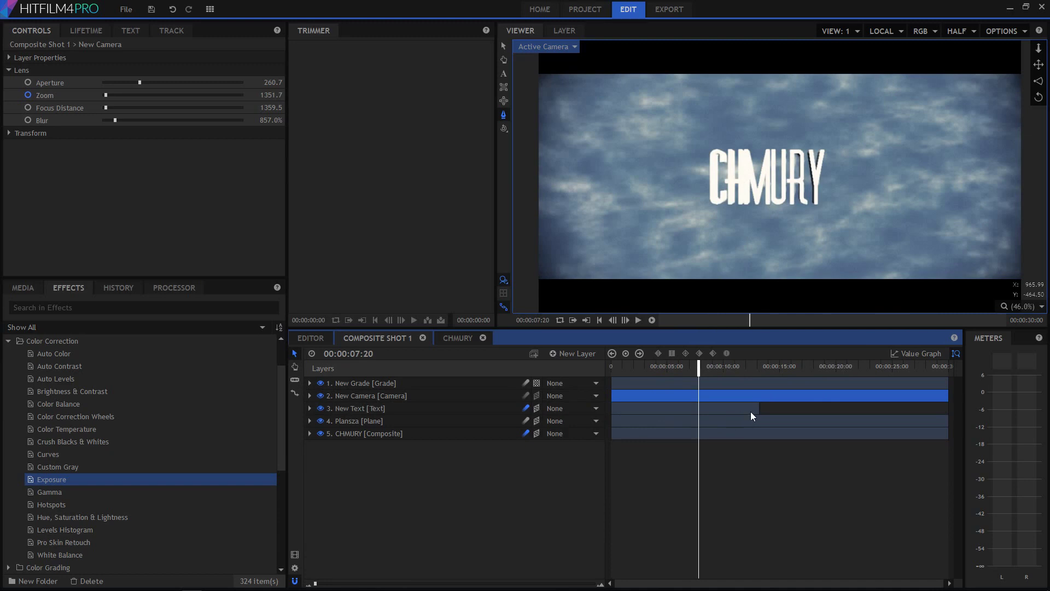
left_click_drag(699, 367, 659, 367)
left_click_drag(1040, 70, 961, 160)
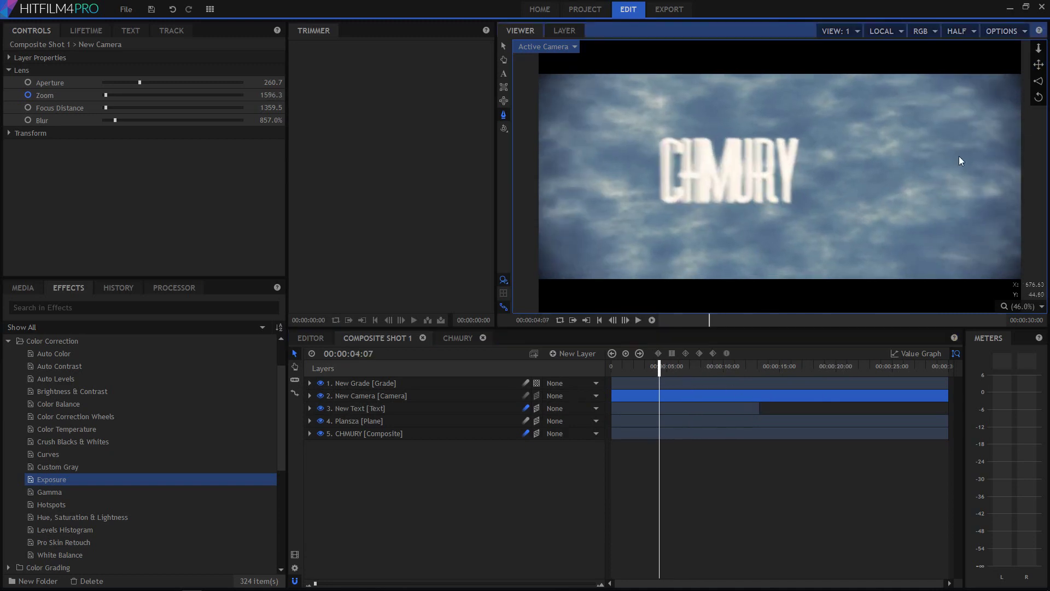
left_click_drag(659, 367, 709, 367)
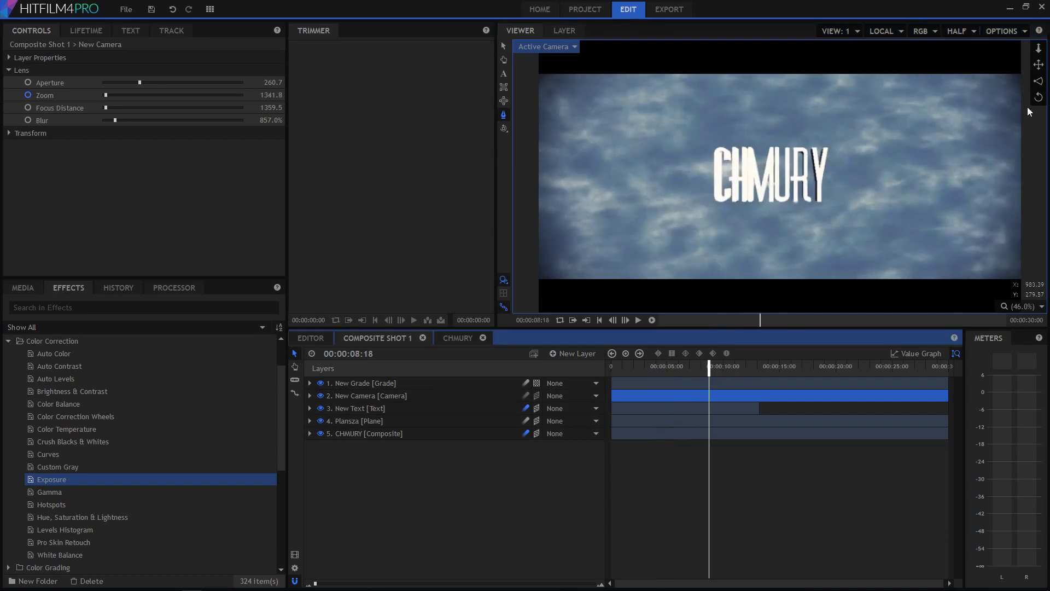
left_click_drag(1038, 67, 1044, 73)
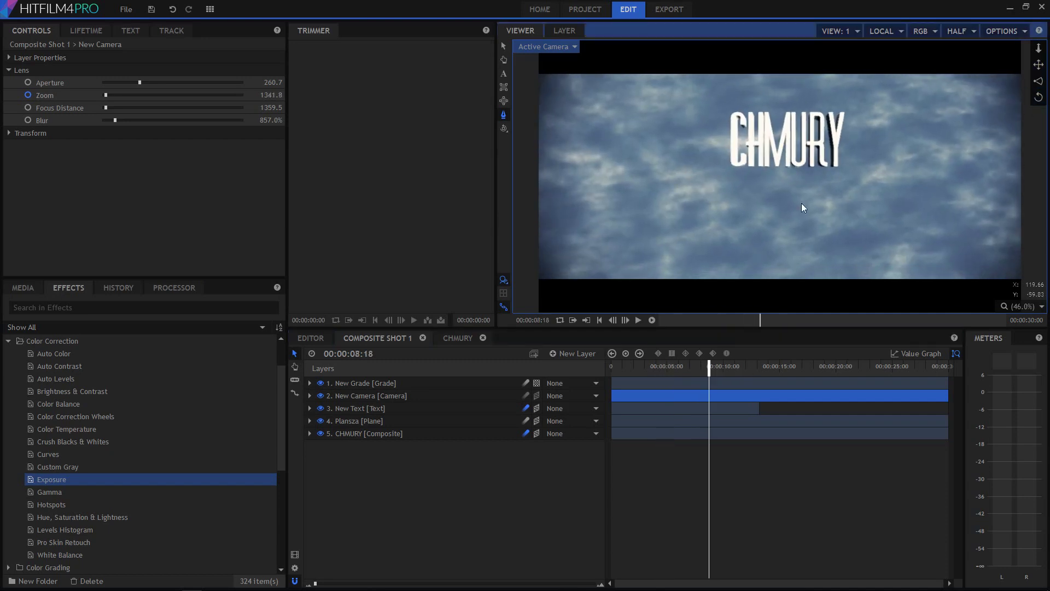
Pan the camera to adjust its position at 00:00:09:05 and 00:00:11:00.
left_click_drag(708, 371, 714, 371)
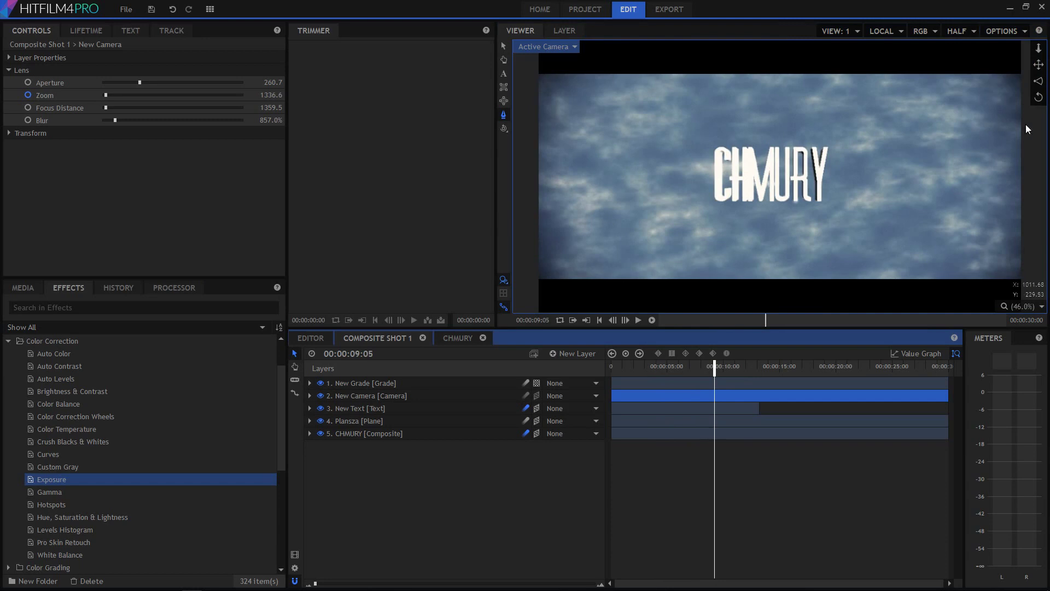
left_click_drag(1038, 64, 1032, 61)
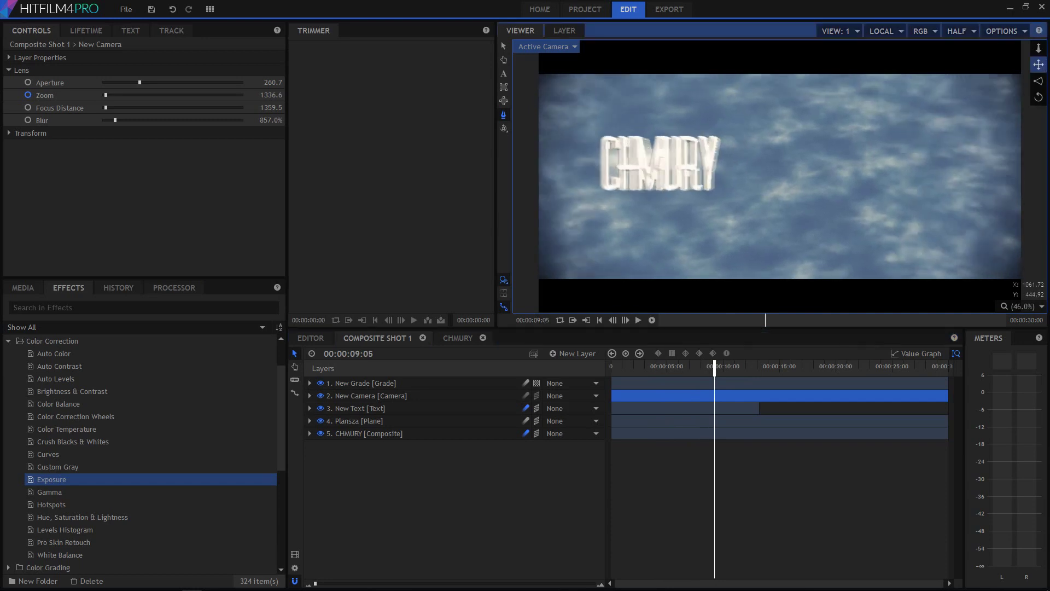
left_click_drag(713, 371, 734, 371)
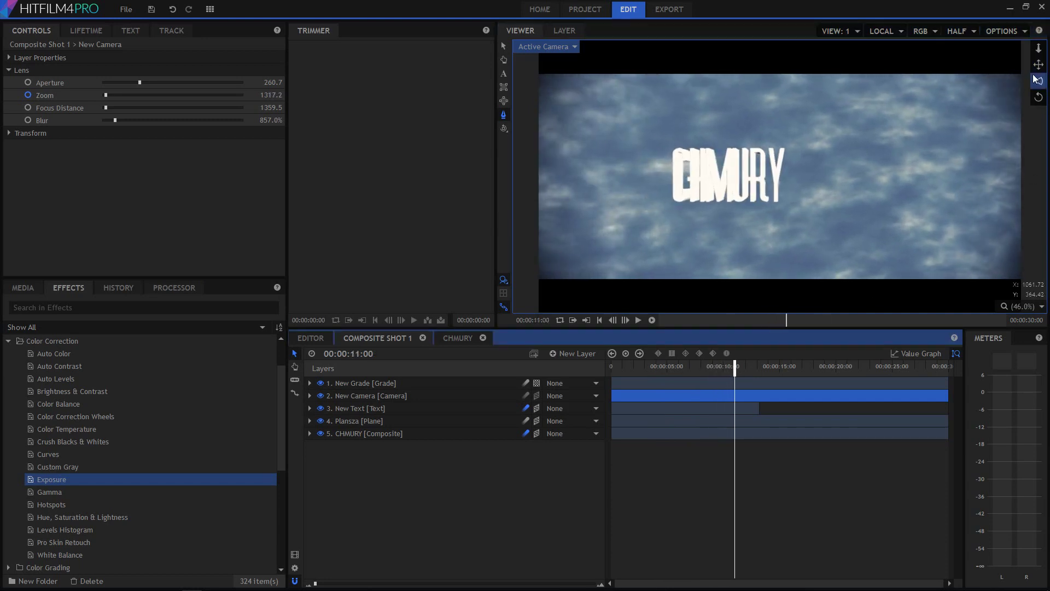
left_click_drag(1035, 80, 1027, 77)
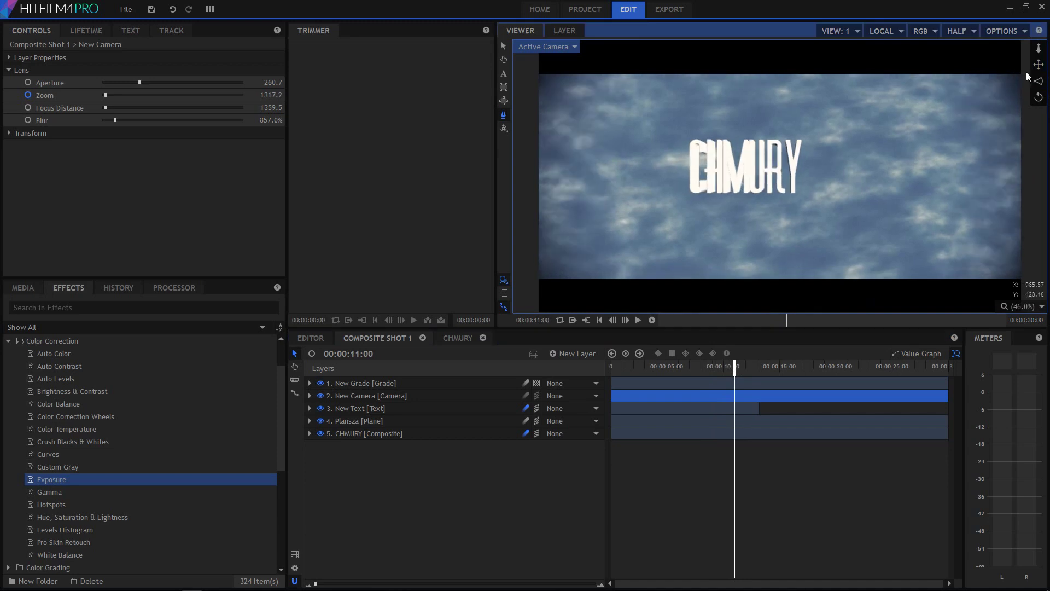
Pan the camera to adjust its position at the timeline start and at 00:00:04:14.
left_click_drag(739, 366, 611, 390)
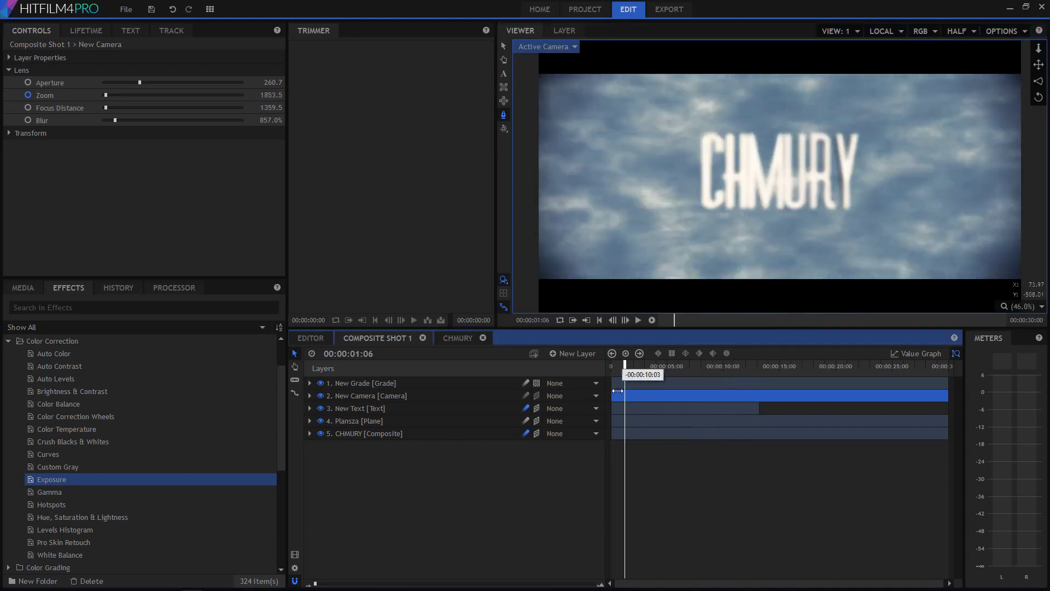
left_click_drag(1038, 65, 1025, 70)
left_click_drag(611, 366, 662, 366)
left_click(1038, 64)
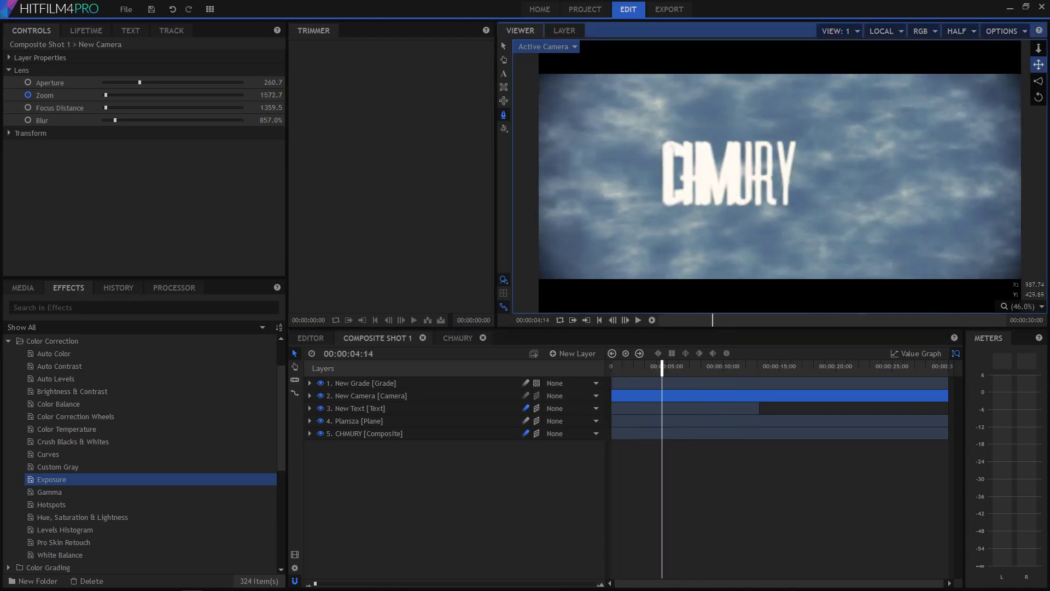
left_click_drag(1038, 65, 827, 275)
Key the camera zoom at 1367.9 at 00:00:07:17 and adjust the camera view slightly at the timeline start.
left_click_drag(655, 369, 700, 376)
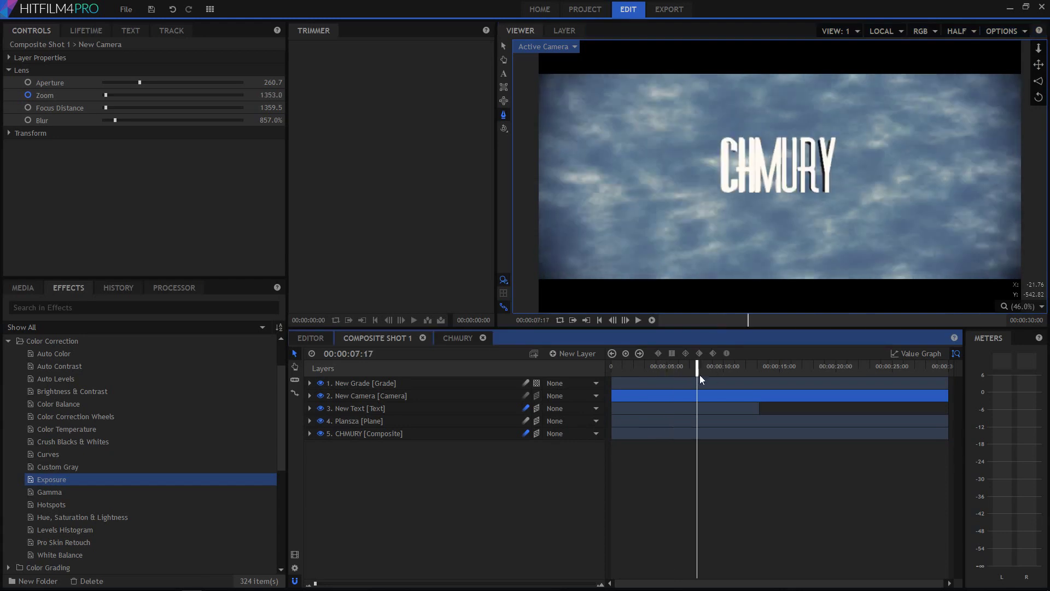
left_click_drag(1033, 89, 1032, 94)
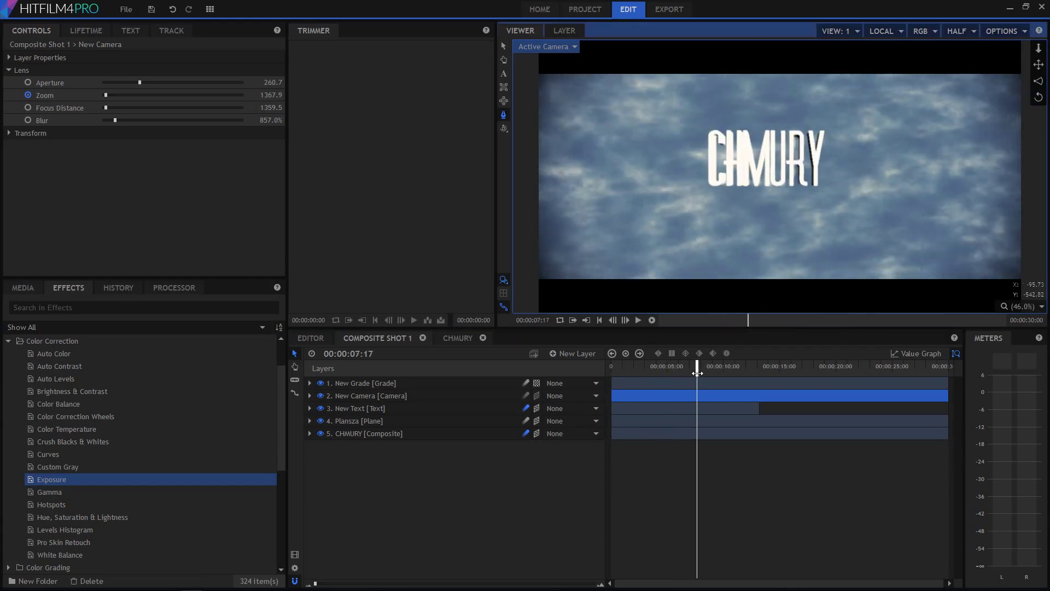
left_click_drag(698, 373, 610, 372)
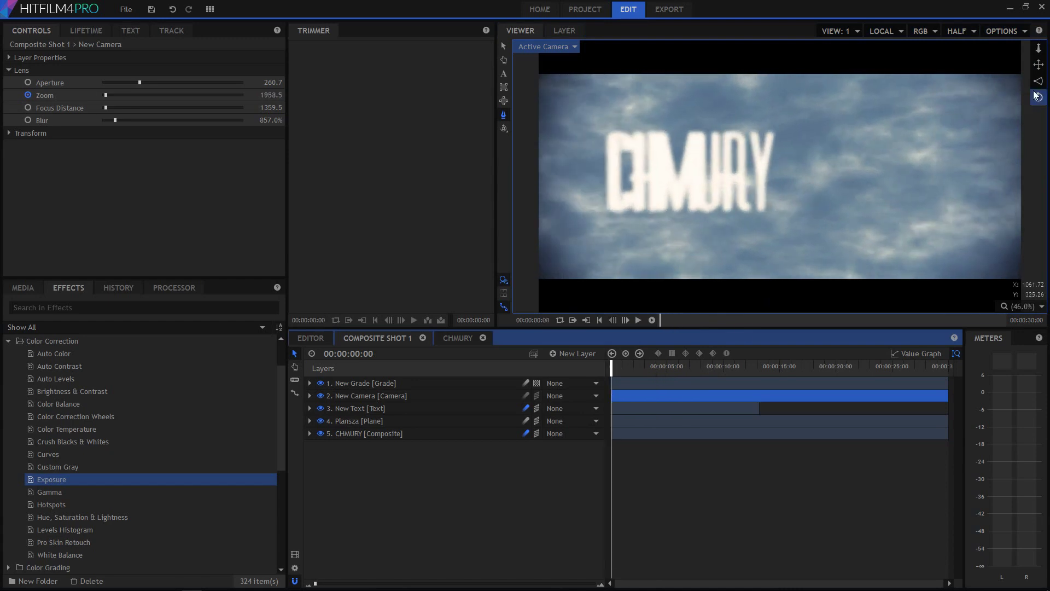
left_click_drag(1035, 95, 1035, 95)
left_click_drag(611, 370, 698, 435)
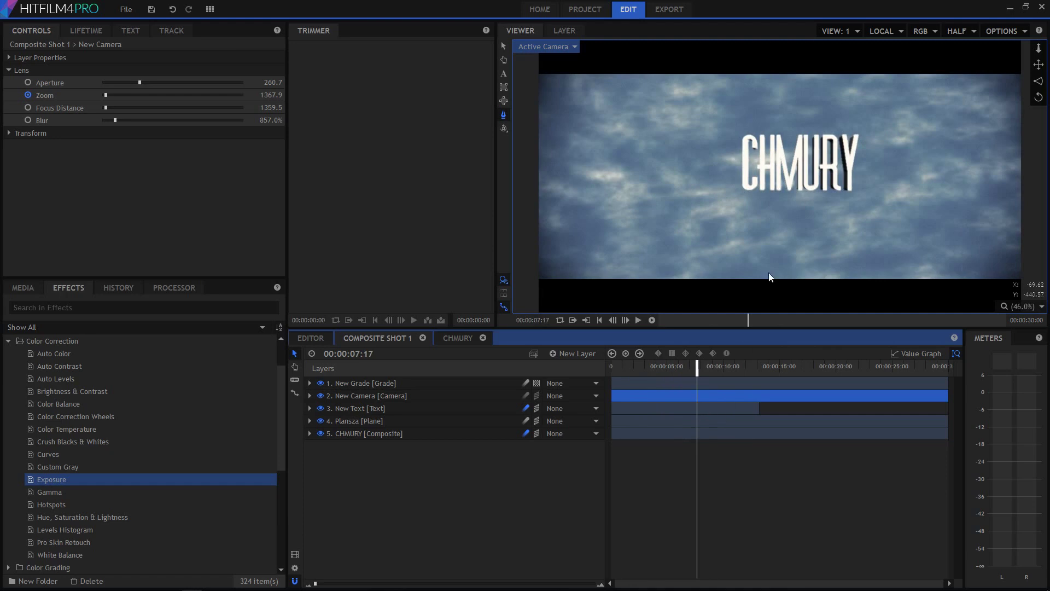
Open the CHMURY composite and expand the Lights & Flares effects category.
left_click(456, 339)
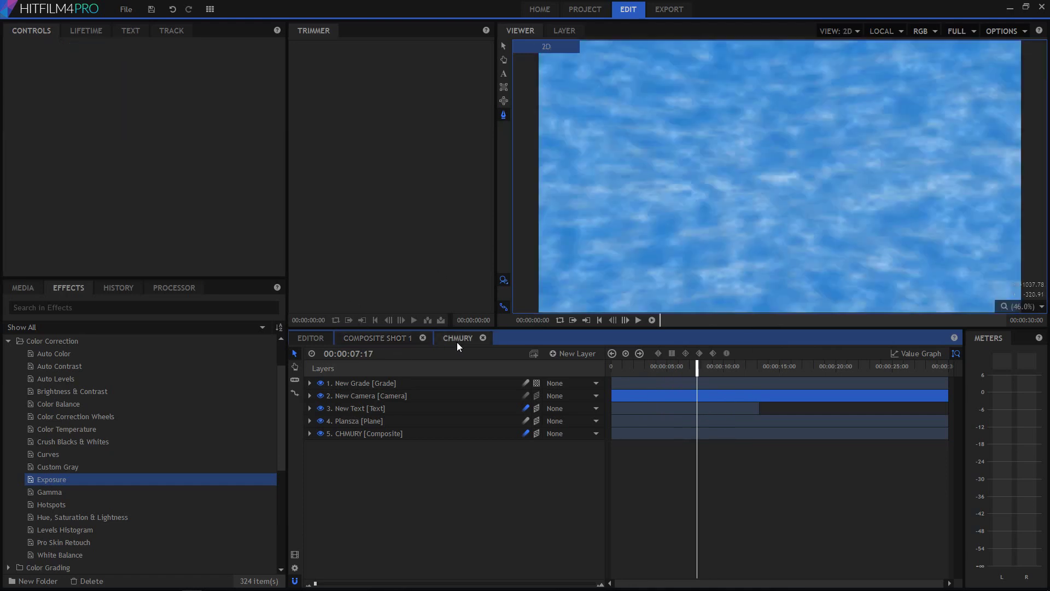
left_click(380, 338)
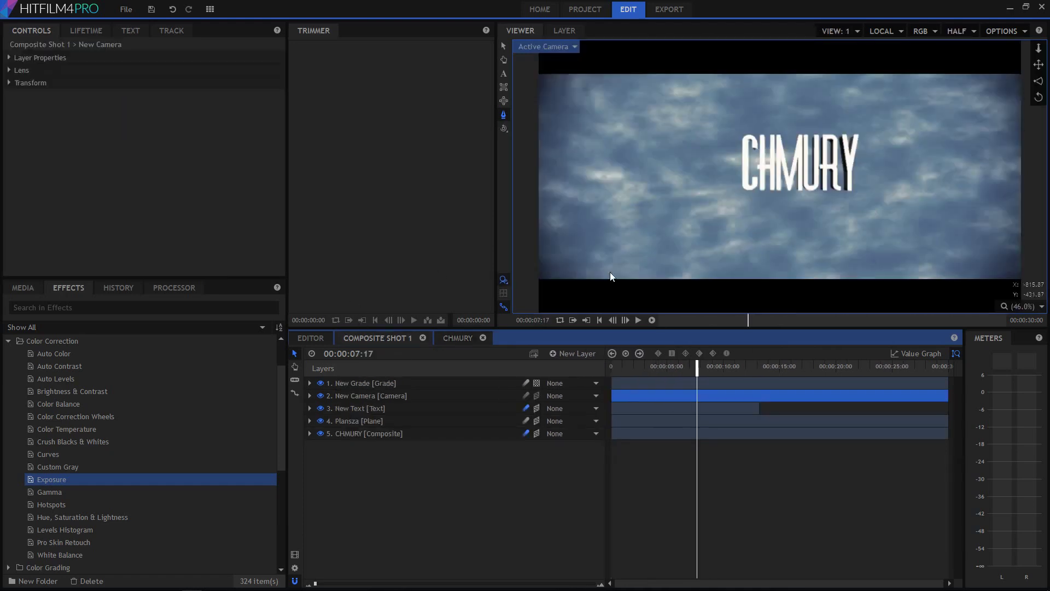
left_click(461, 338)
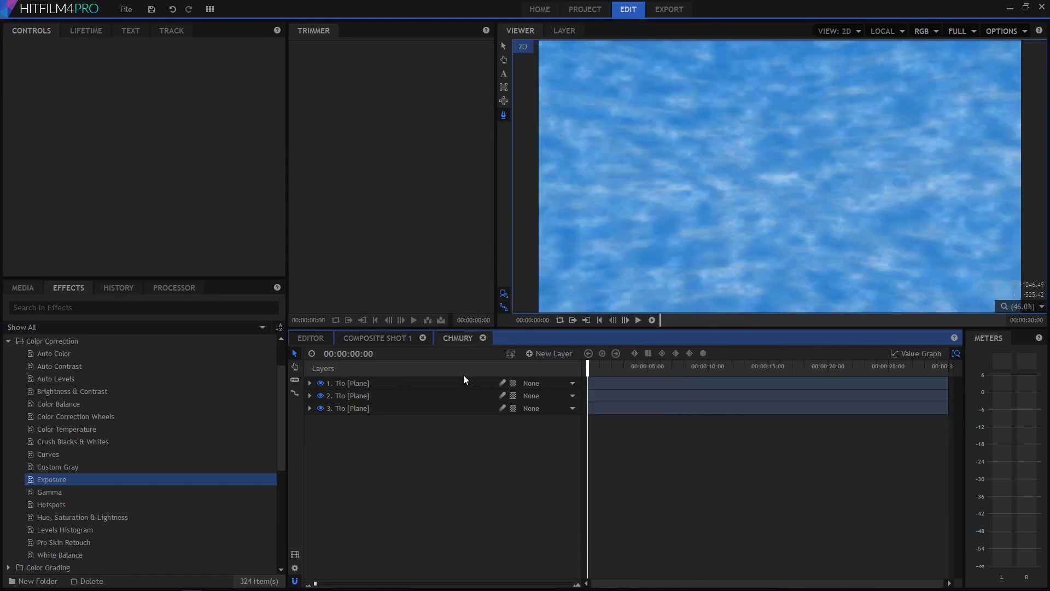
right_click(405, 458)
mouse_move(466, 467)
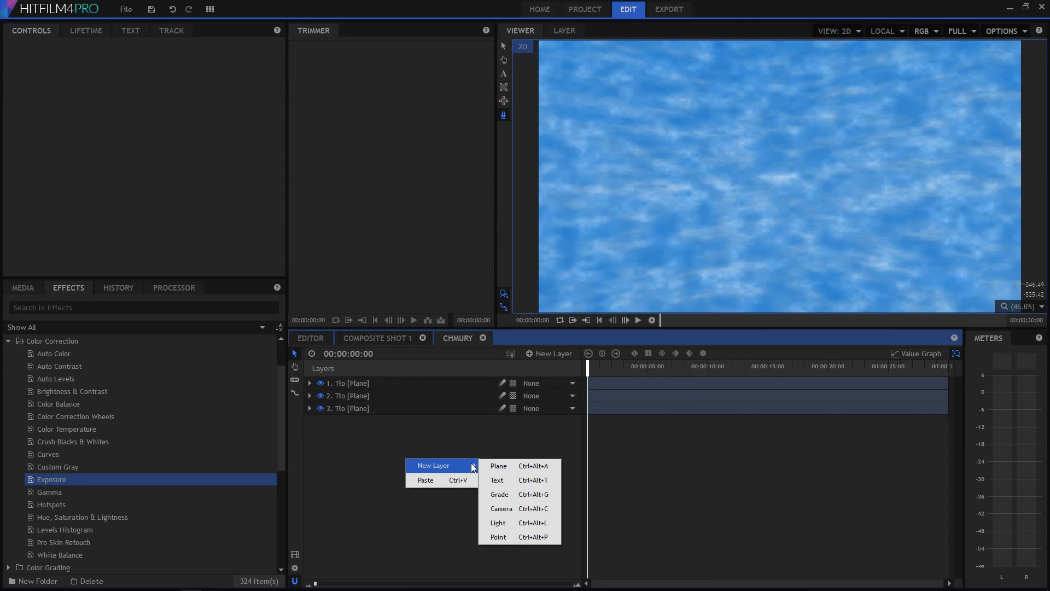
left_click(7, 343)
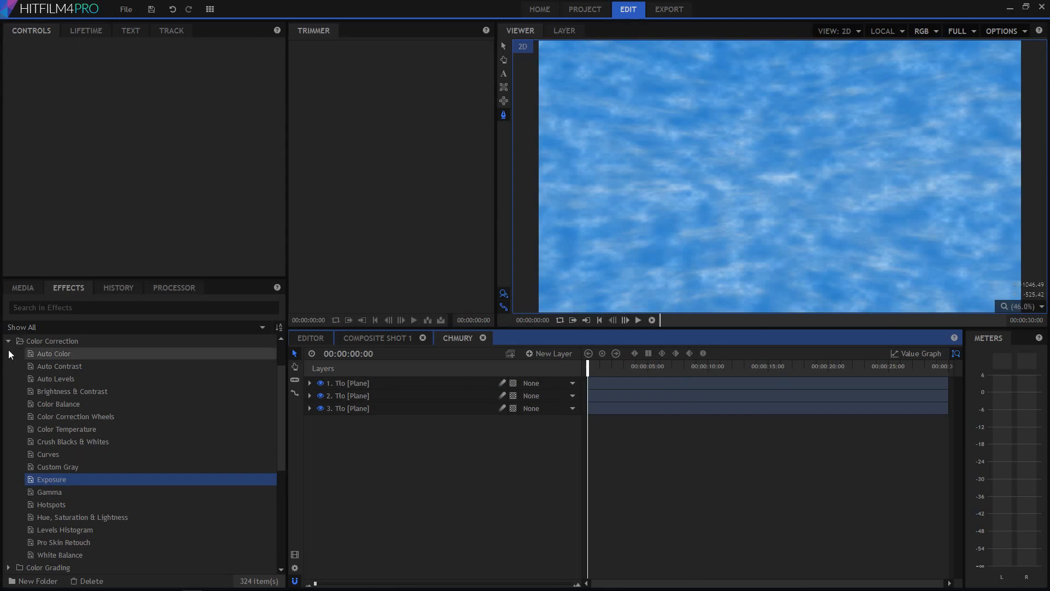
left_click(8, 341)
left_click(8, 441)
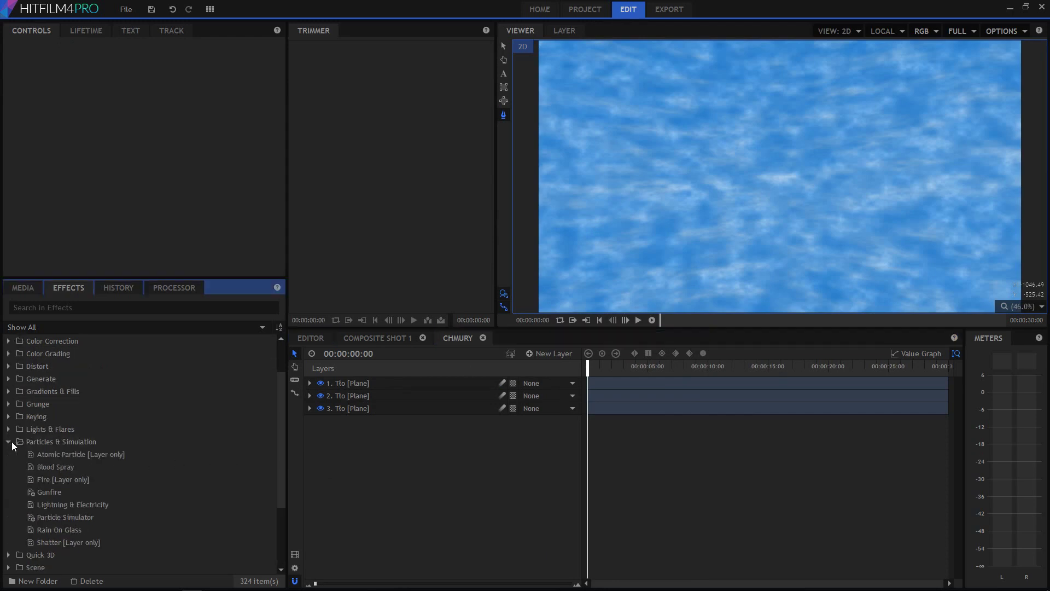
left_click(12, 442)
left_click(12, 430)
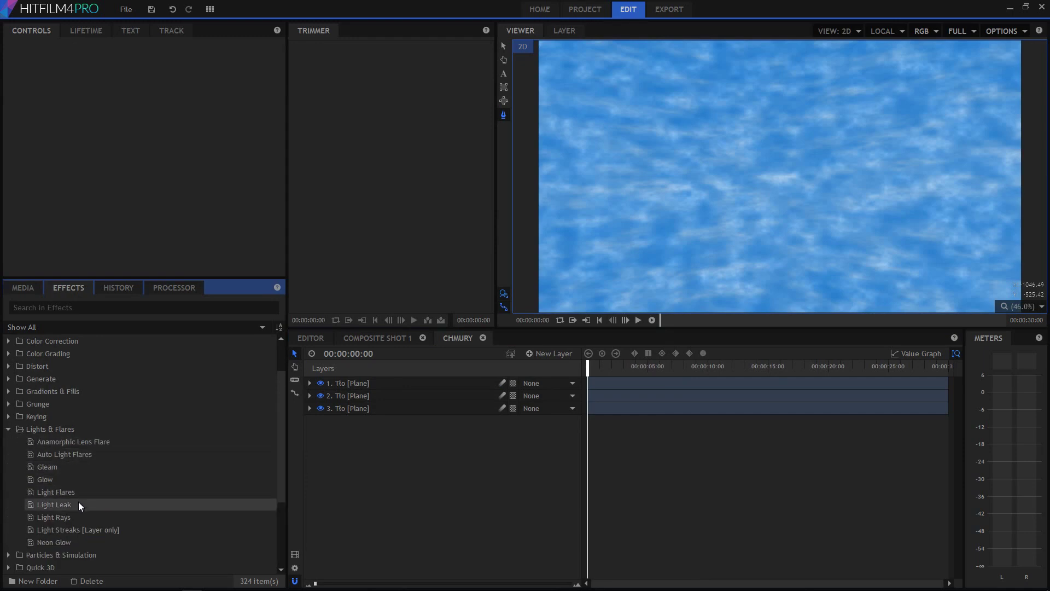
Add a new Grade layer to the CHMURY composite and apply the Light Rays effect to it.
left_click_drag(50, 519, 345, 456)
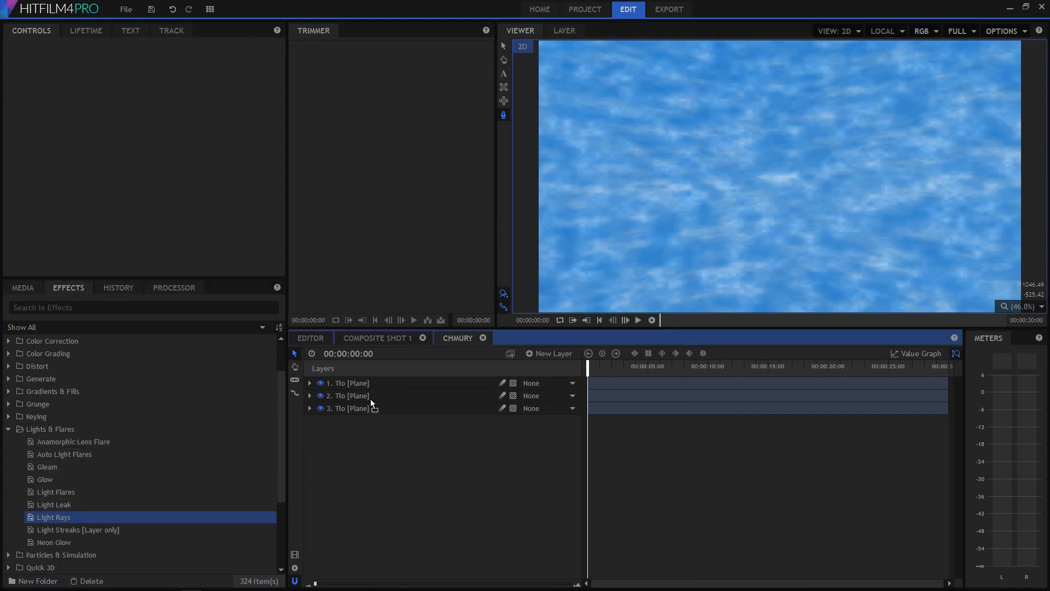
left_click_drag(171, 520, 445, 483)
right_click(446, 483)
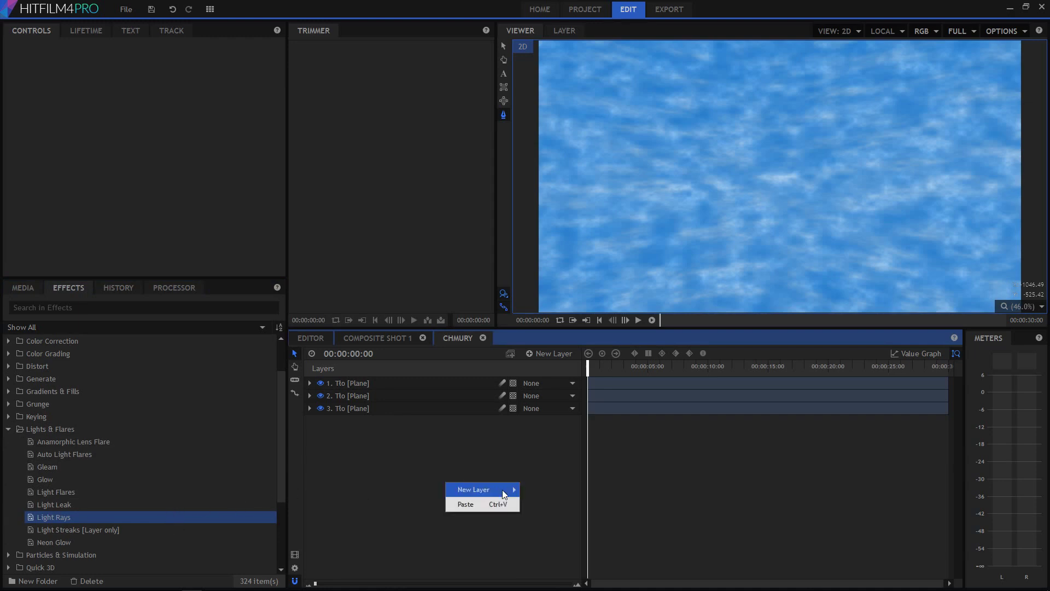
mouse_move(502, 490)
left_click(567, 519)
left_click_drag(46, 519, 357, 384)
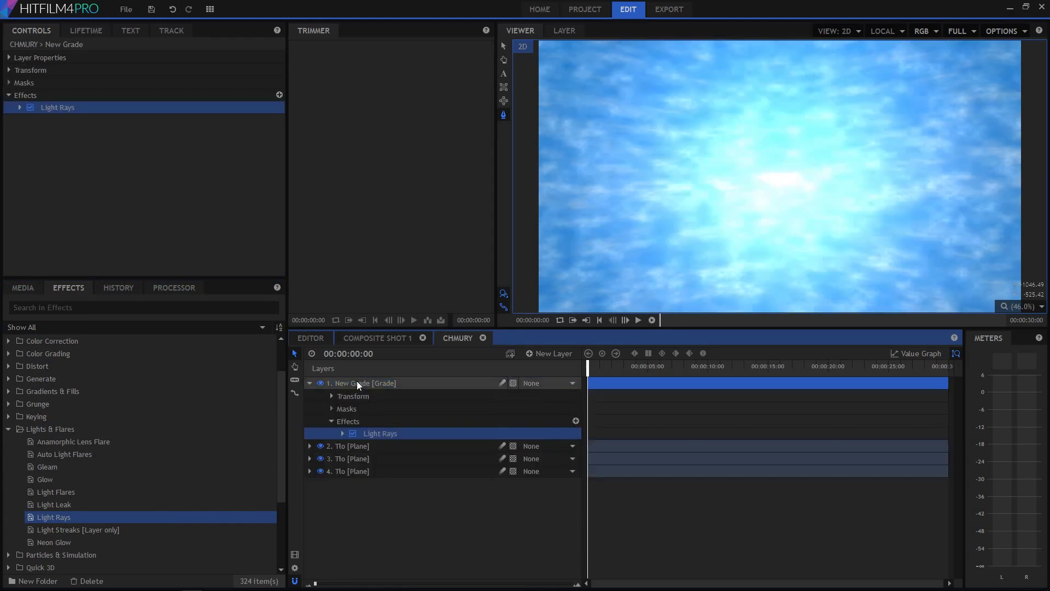
Set the Light Rays radius to 5.0, lower the intensity and shift the ray position slightly.
left_click(18, 108)
left_click_drag(113, 131, 239, 133)
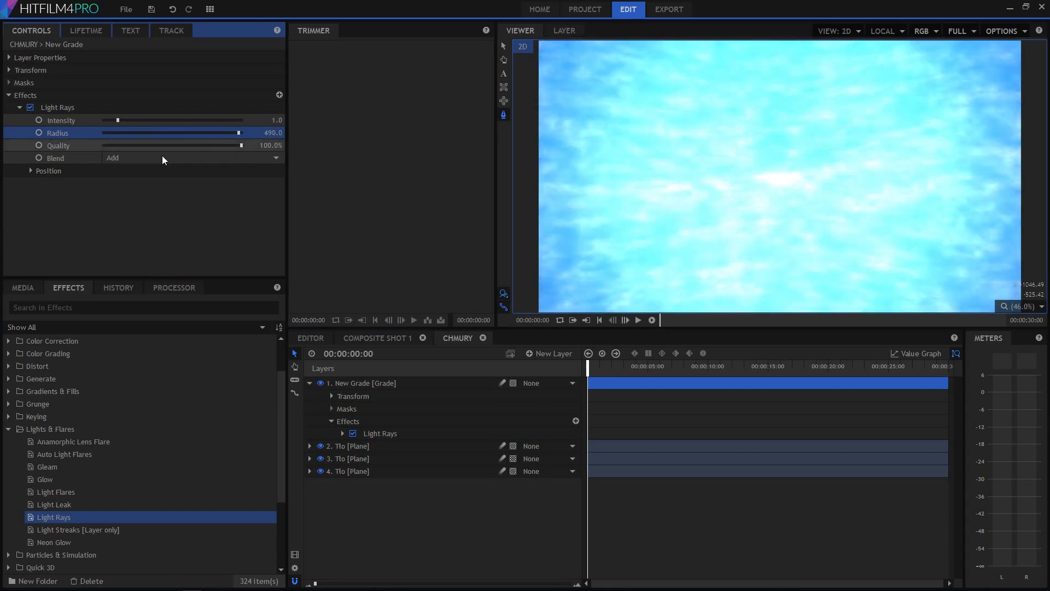
left_click_drag(161, 159, 103, 162)
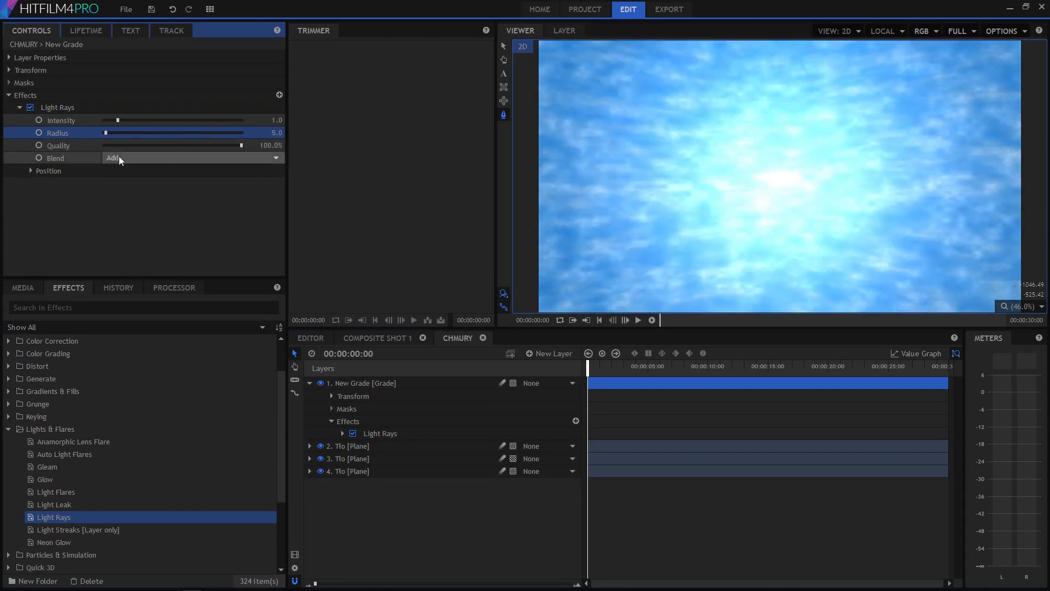
left_click_drag(121, 121, 112, 141)
left_click(31, 170)
mouse_move(257, 182)
left_mouse_down()
mouse_move(282, 183)
mouse_move(220, 182)
mouse_move(253, 183)
left_mouse_up()
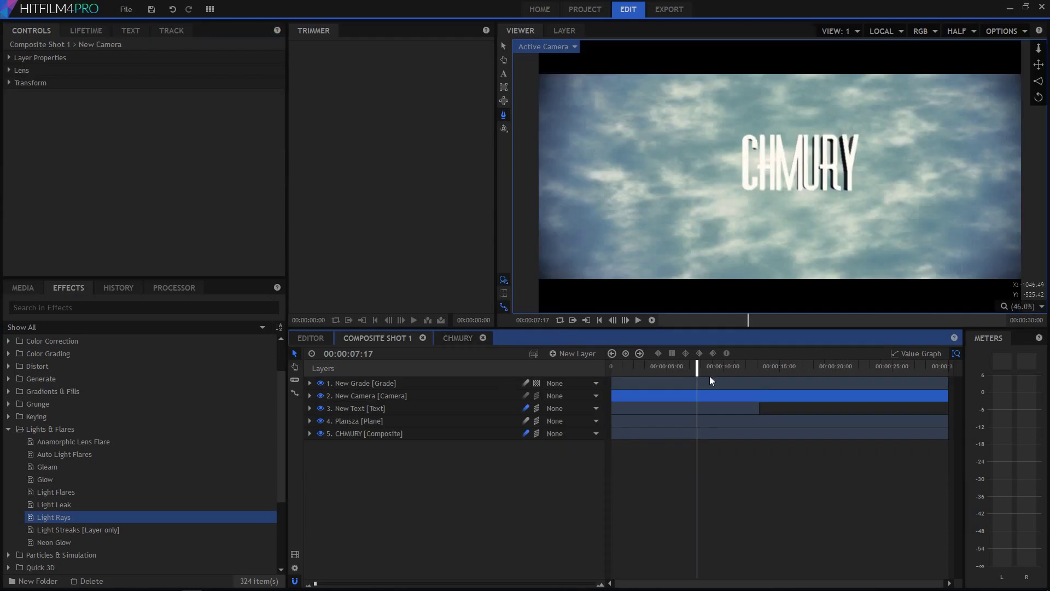
Scrub the start of Composite Shot 1 and preview the CHMURY composite to check the light rays.
left_click_drag(646, 371, 629, 384)
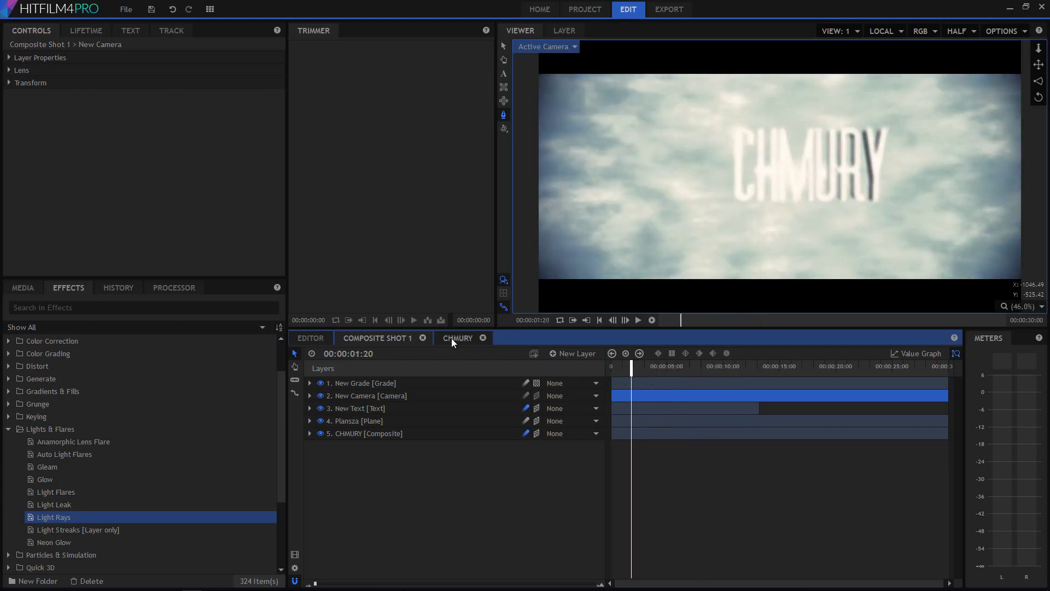
left_click(451, 338)
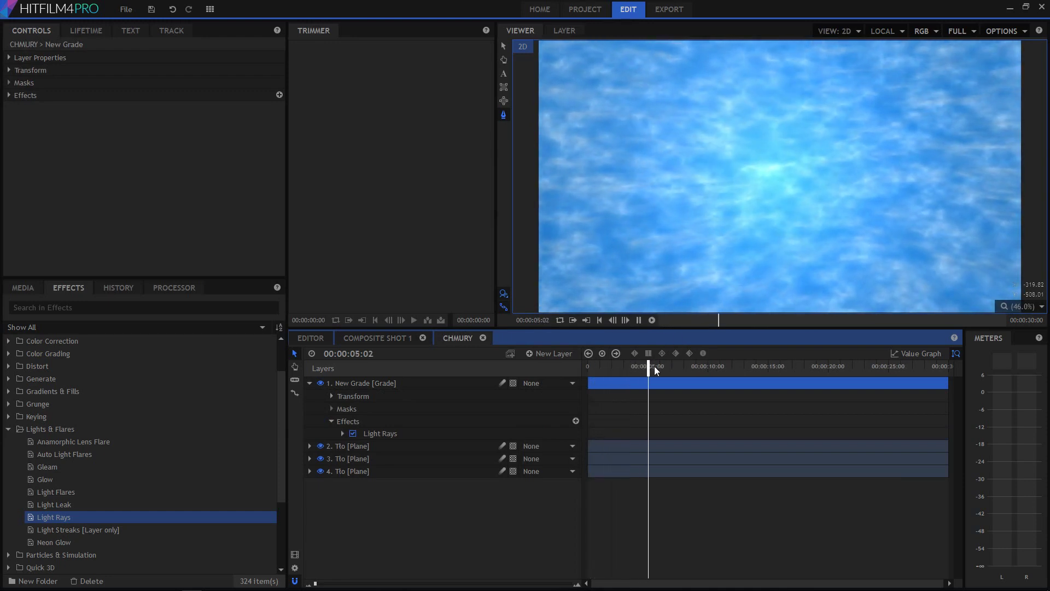
left_click_drag(651, 366, 548, 377)
key("space")
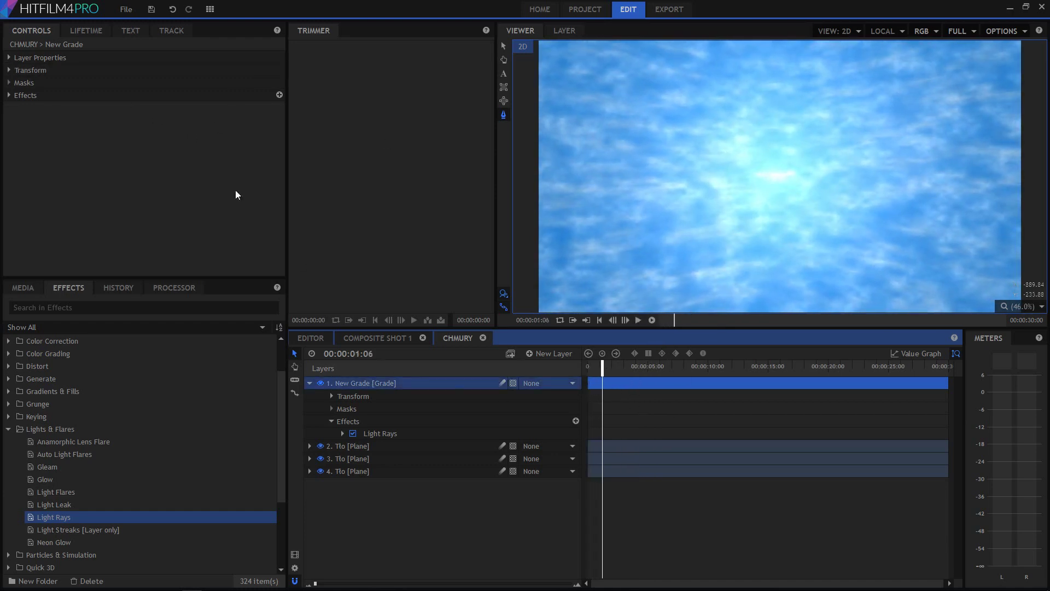
Set the Light Rays intensity to 0.9 on the CHMURY composite's Grade layer.
left_click(9, 95)
left_click(19, 107)
left_click_drag(117, 118, 117, 125)
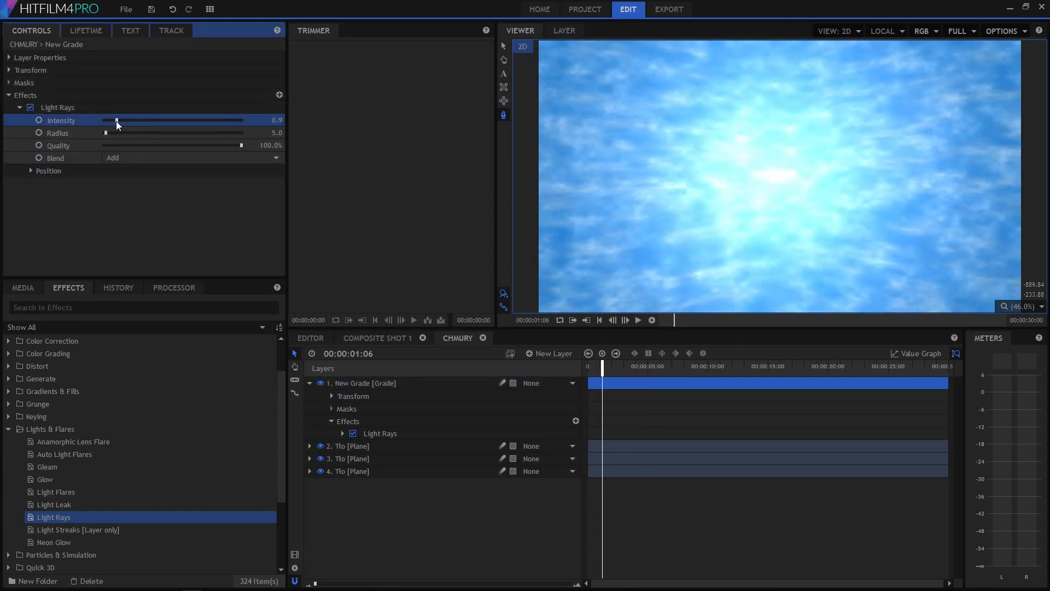
Scrub Composite Shot 1 from 00:00:01:20 to 00:00:09:24 to check the brighter rays, and return to the CHMURY composite.
left_click(307, 339)
left_click(392, 336)
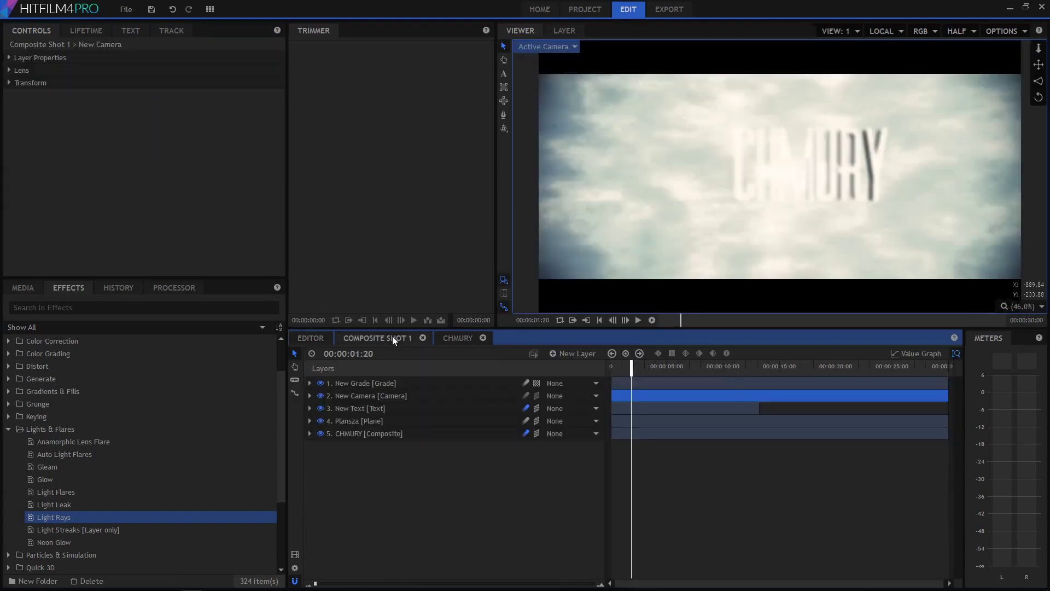
left_click_drag(631, 367, 681, 379)
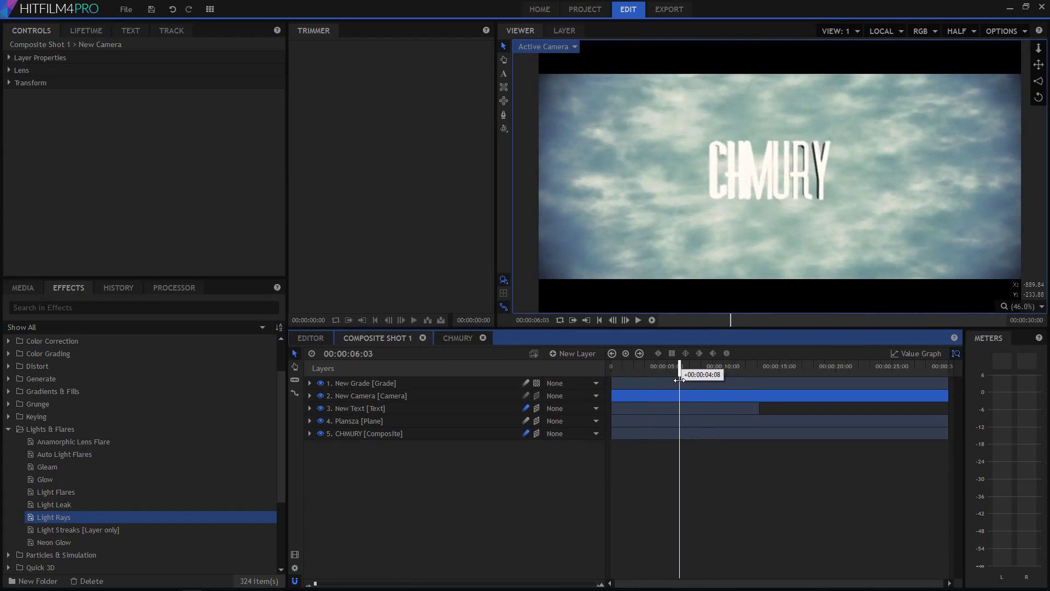
left_click_drag(680, 380, 723, 371)
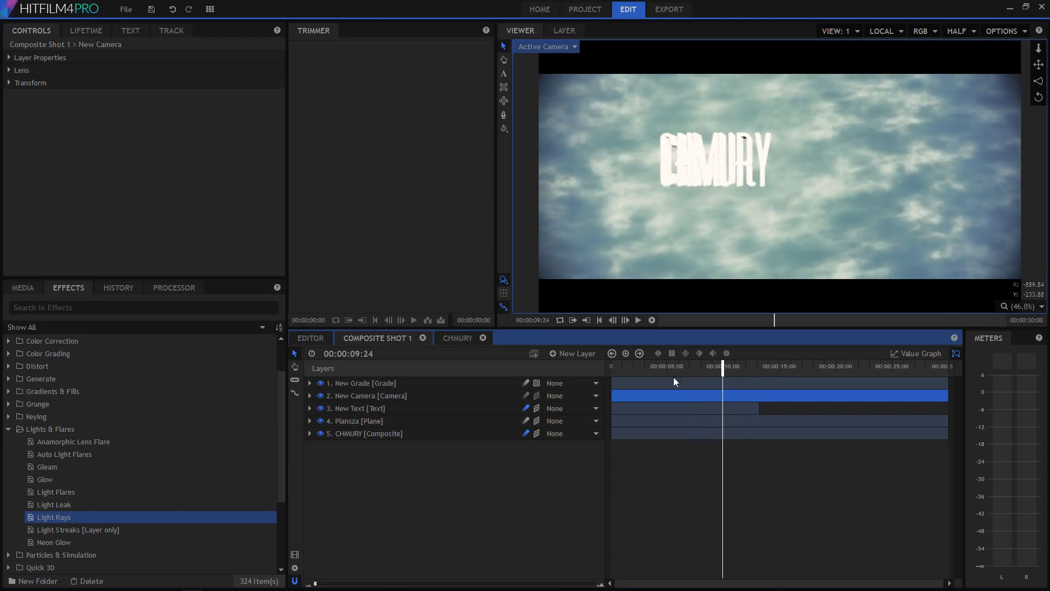
left_click(461, 338)
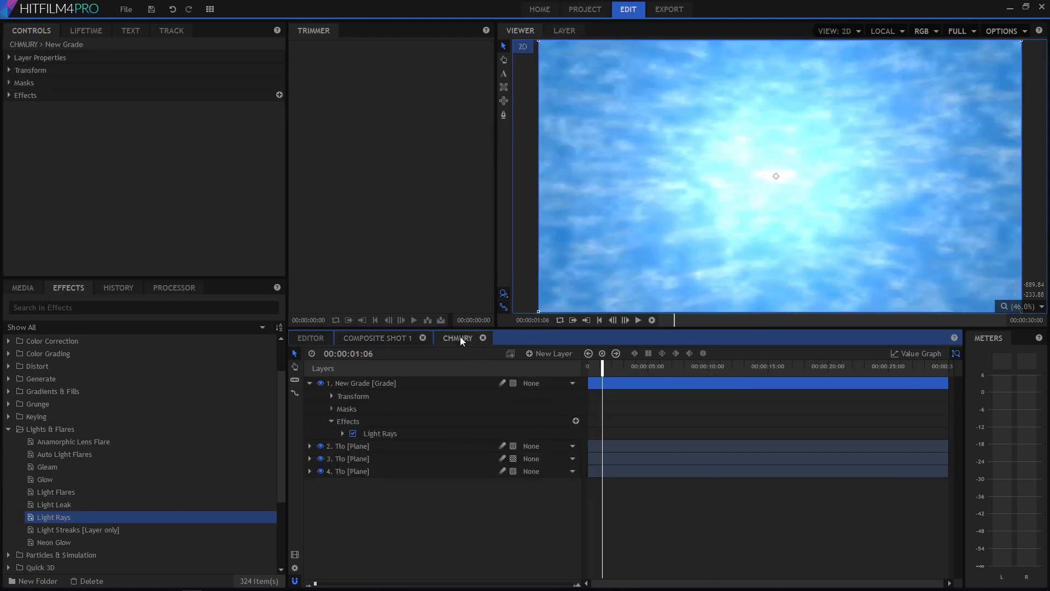
Add a second Grade layer to the CHMURY composite and apply the Anamorphic Lens Flare effect to it.
right_click(332, 503)
mouse_move(403, 508)
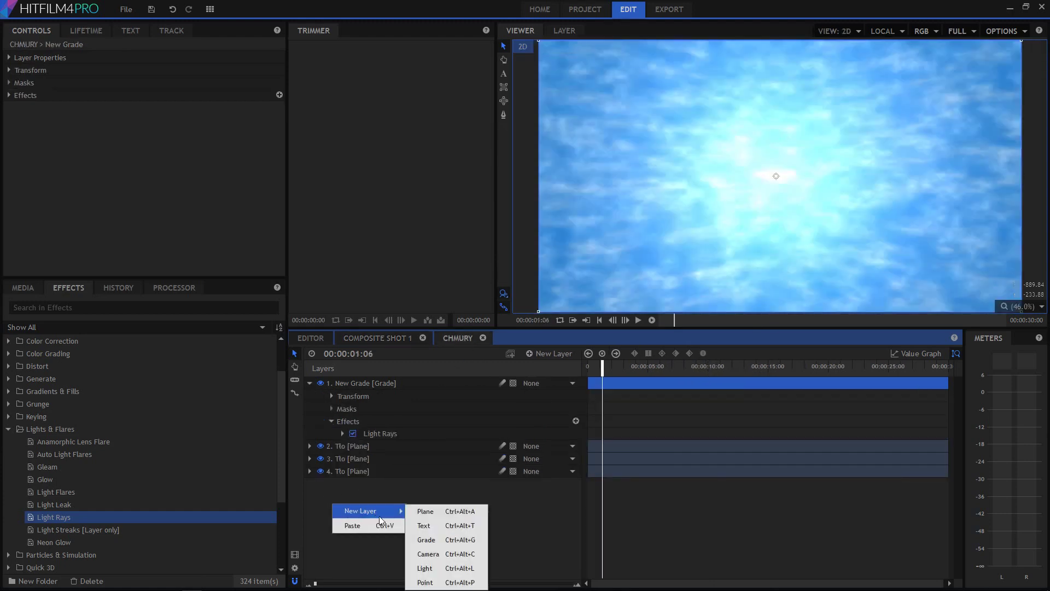
left_click(453, 543)
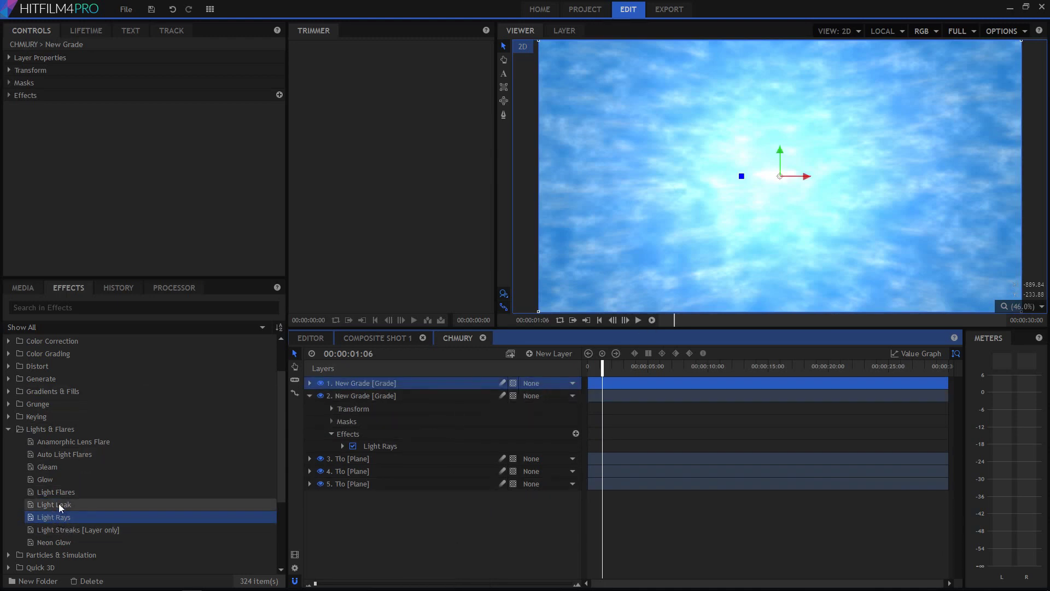
left_click(73, 443)
left_click_drag(57, 440, 386, 379)
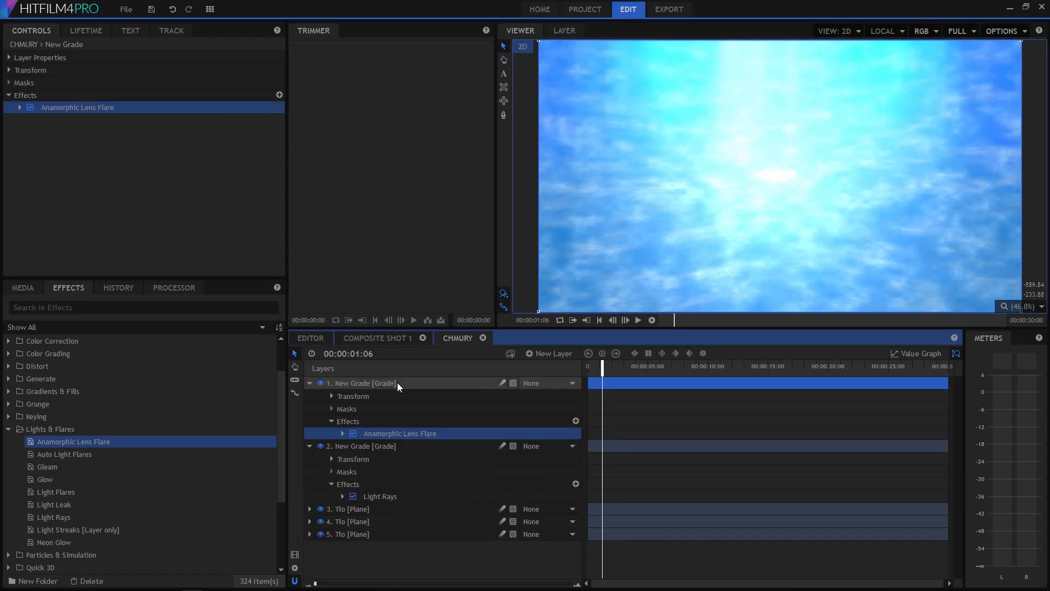
Set the lens flare's Streak 1 length to 35.0, orientation to Horizontal and alignment to Right.
left_click(19, 108)
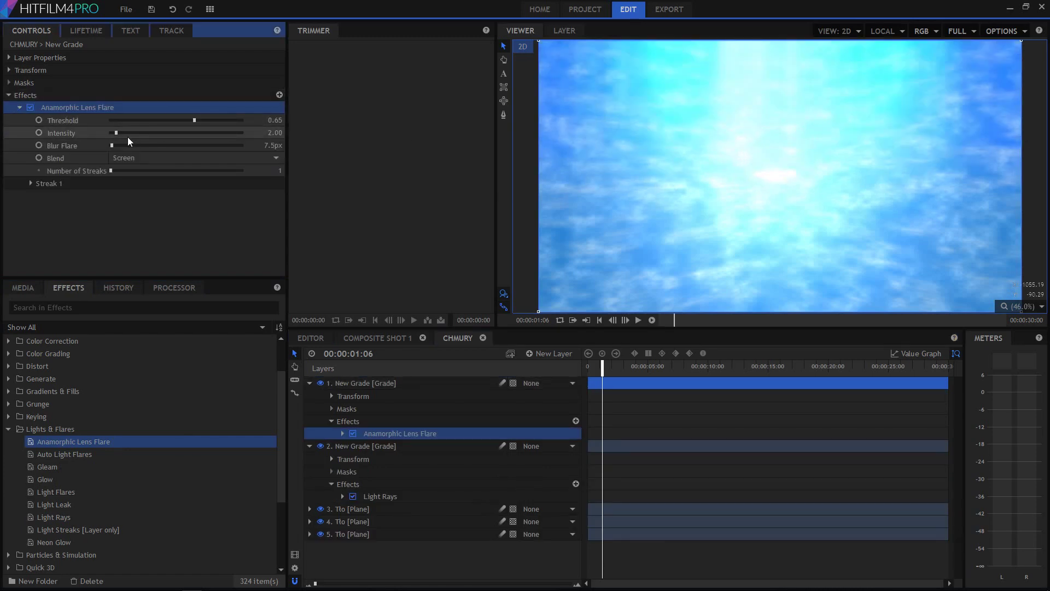
left_click(31, 183)
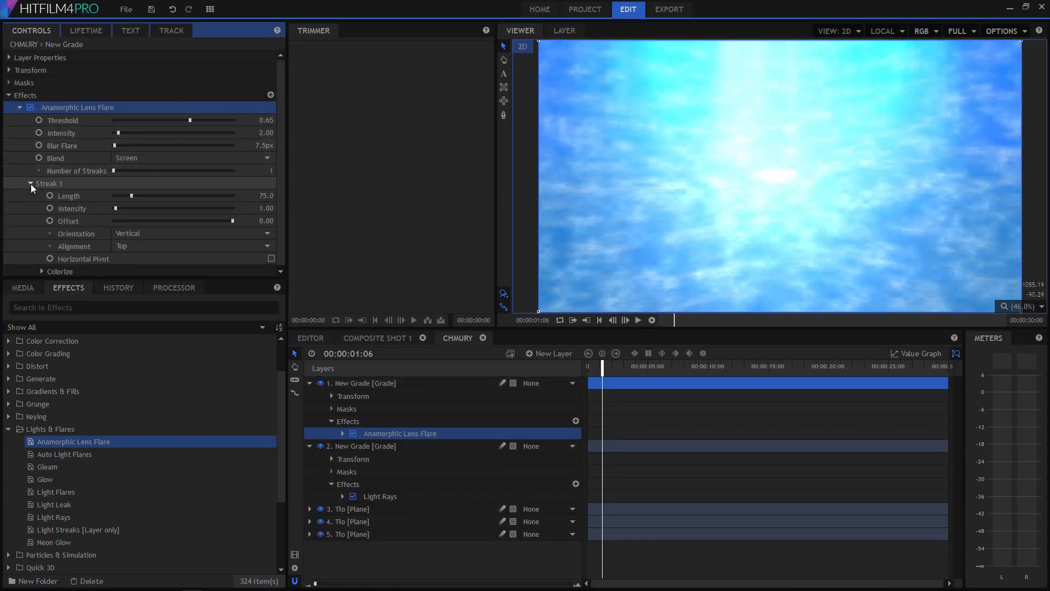
mouse_move(131, 195)
left_mouse_down()
mouse_move(182, 197)
mouse_move(107, 199)
mouse_move(120, 199)
left_mouse_up()
left_click(148, 233)
left_click(150, 219)
left_click(144, 246)
left_click(144, 250)
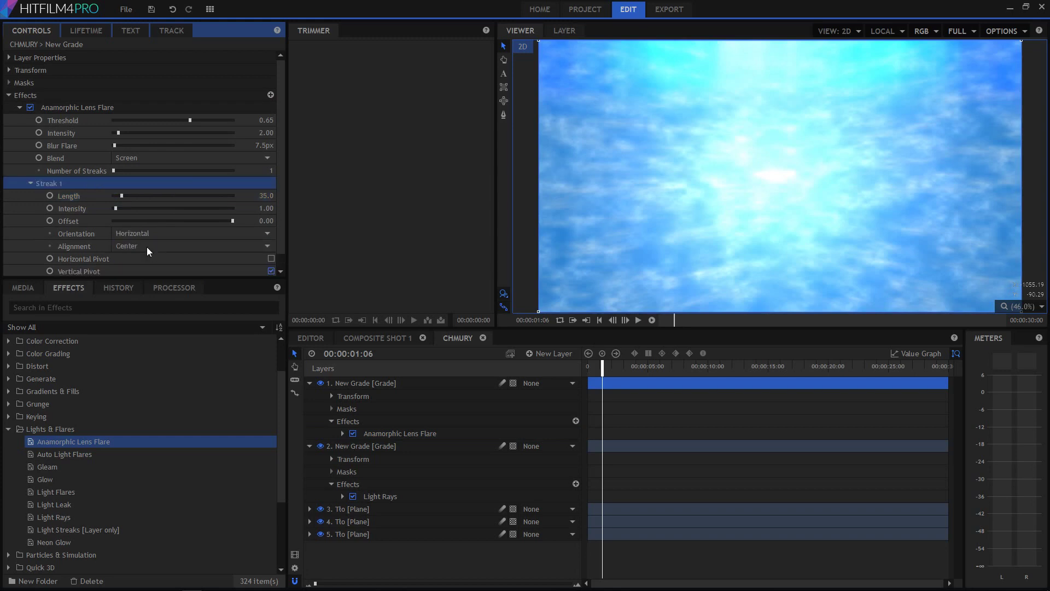
left_click(208, 246)
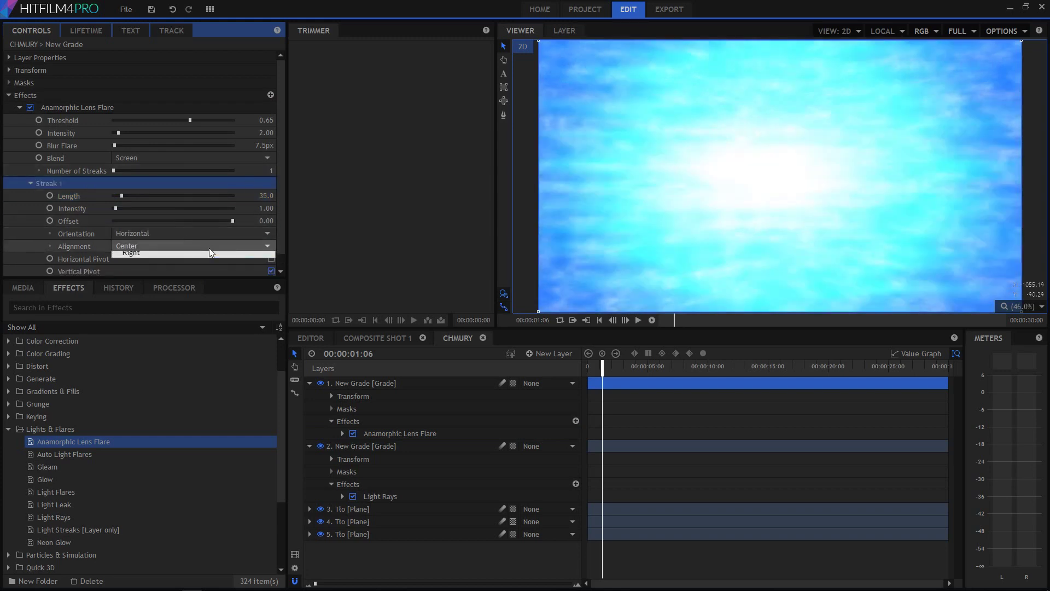
left_click(200, 277)
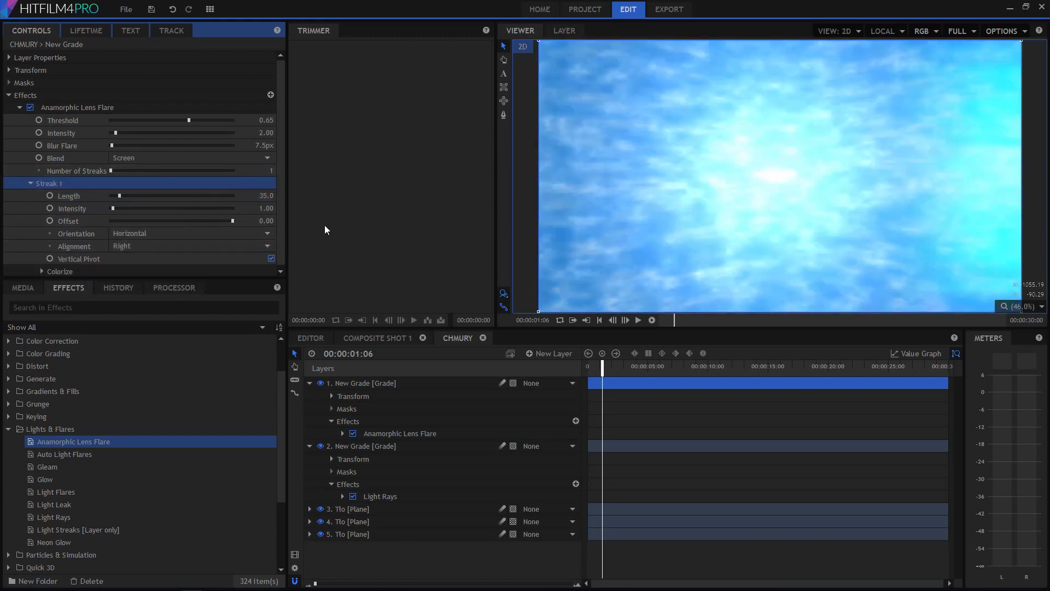
Check the flare in Composite Shot 1, then return to the CHMURY composite and scrub to 00:00:18:07.
left_click(317, 338)
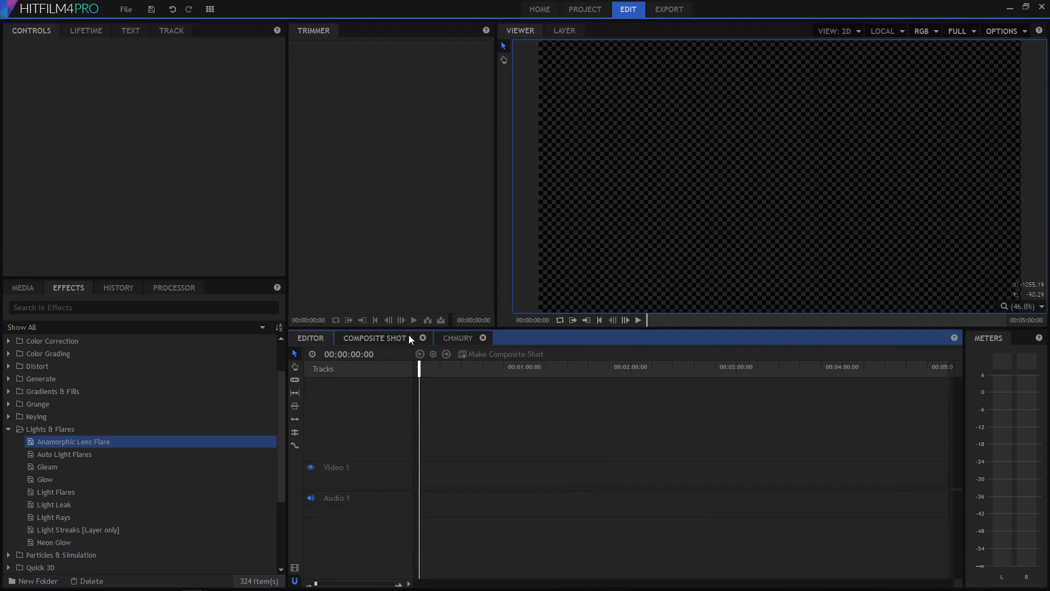
left_click(386, 338)
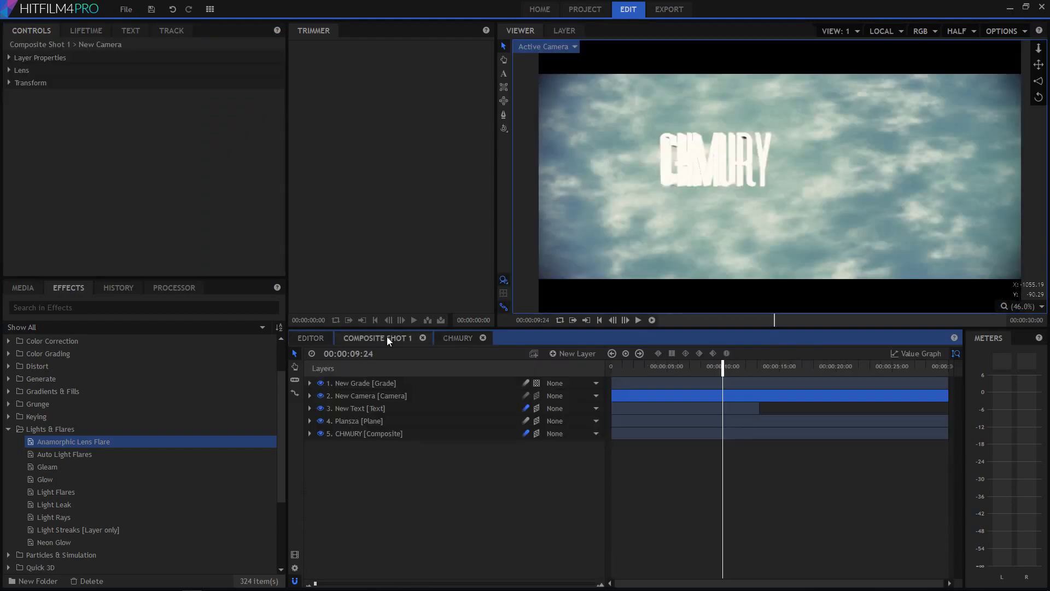
left_click(463, 339)
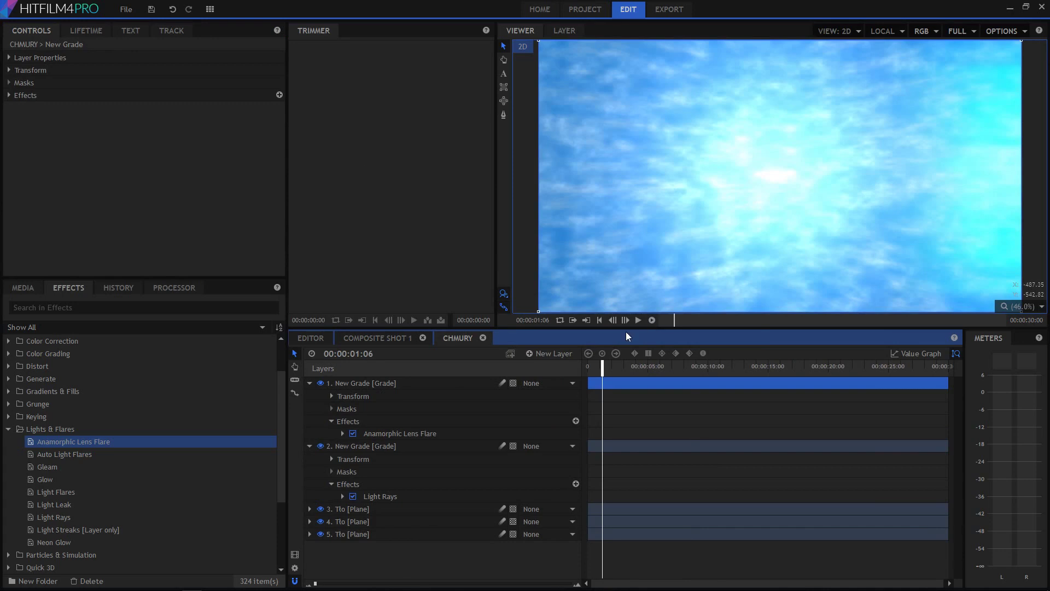
left_click_drag(601, 373, 807, 357)
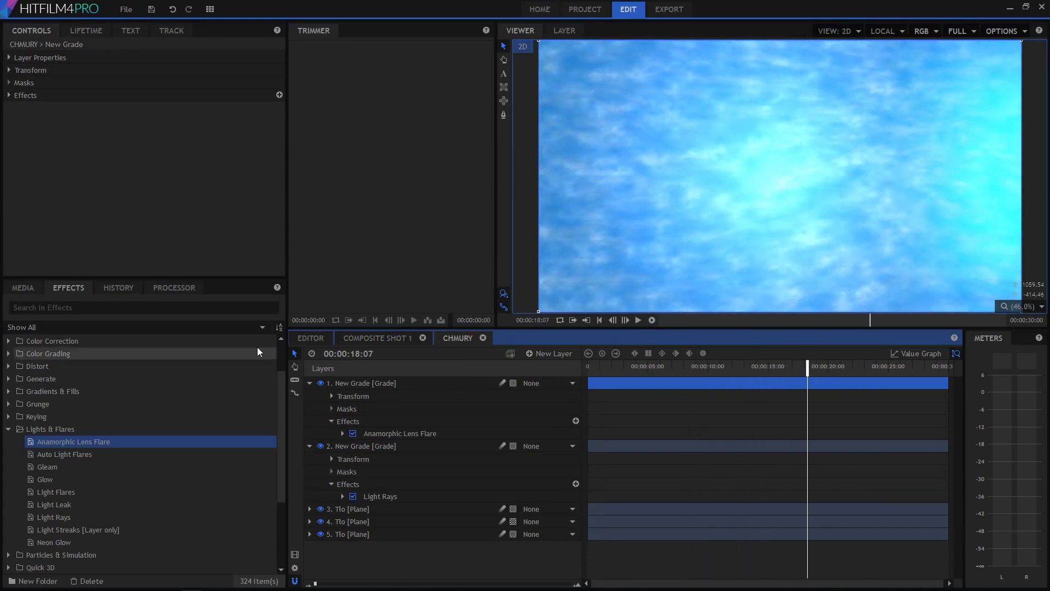
Collapse the Lights & Flares effects and expand Particles & Simulation to reach the lightning effect.
left_click(8, 429)
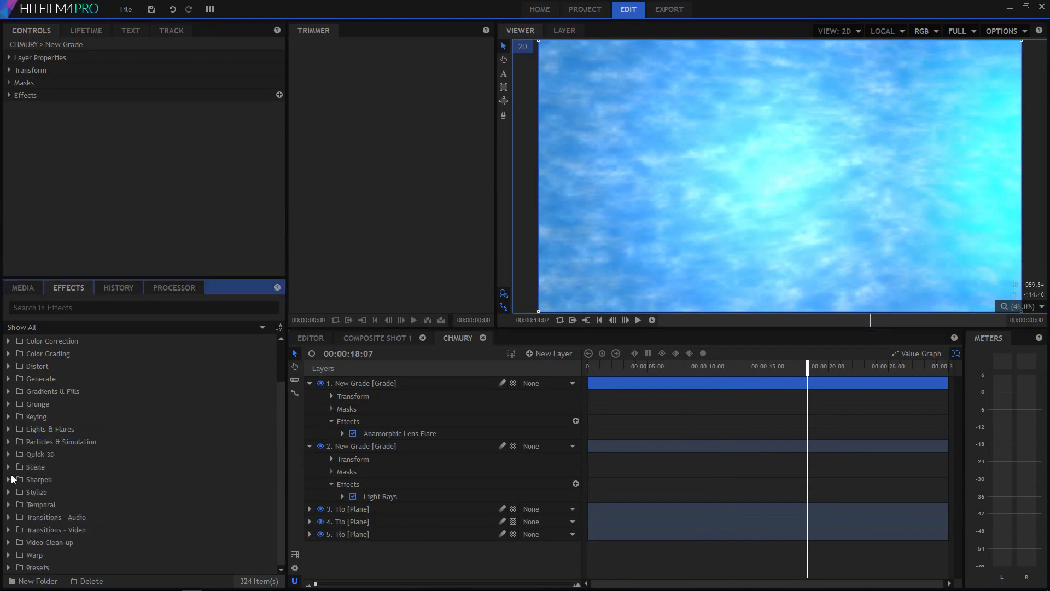
left_click(9, 442)
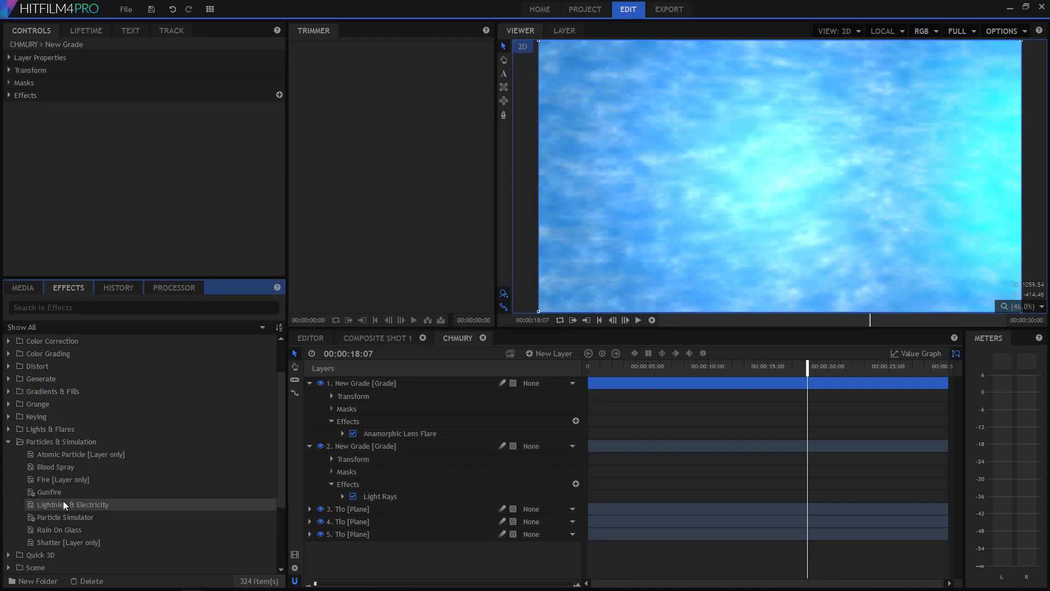
right_click(376, 567)
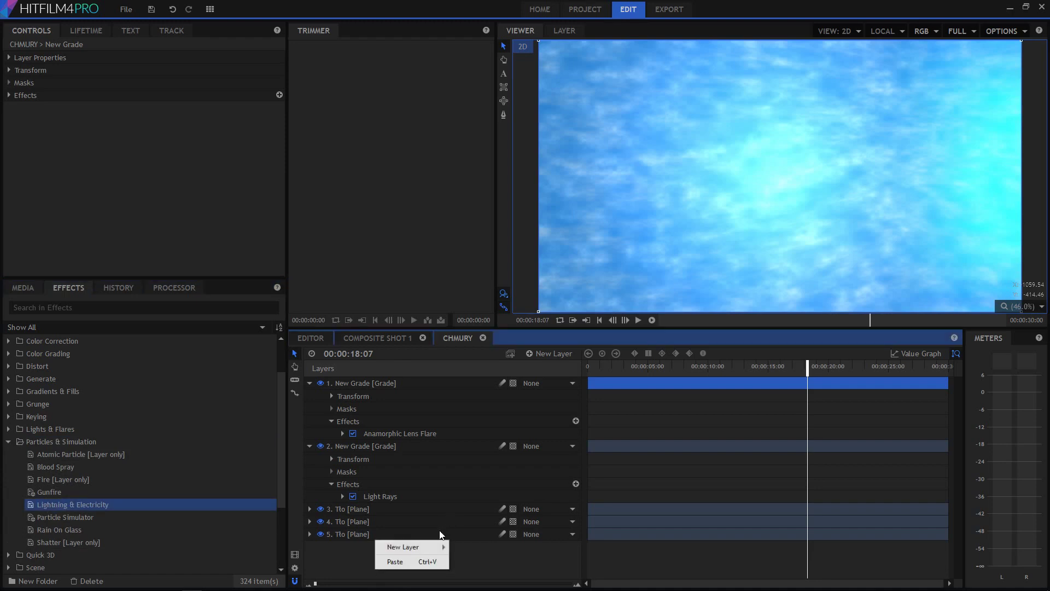
mouse_move(438, 546)
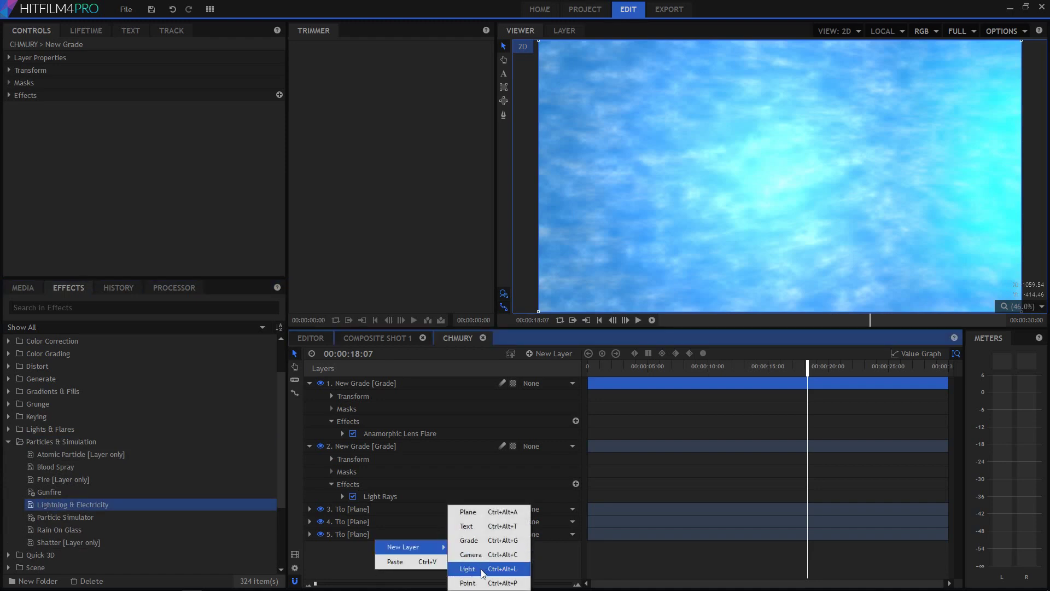
left_click(480, 514)
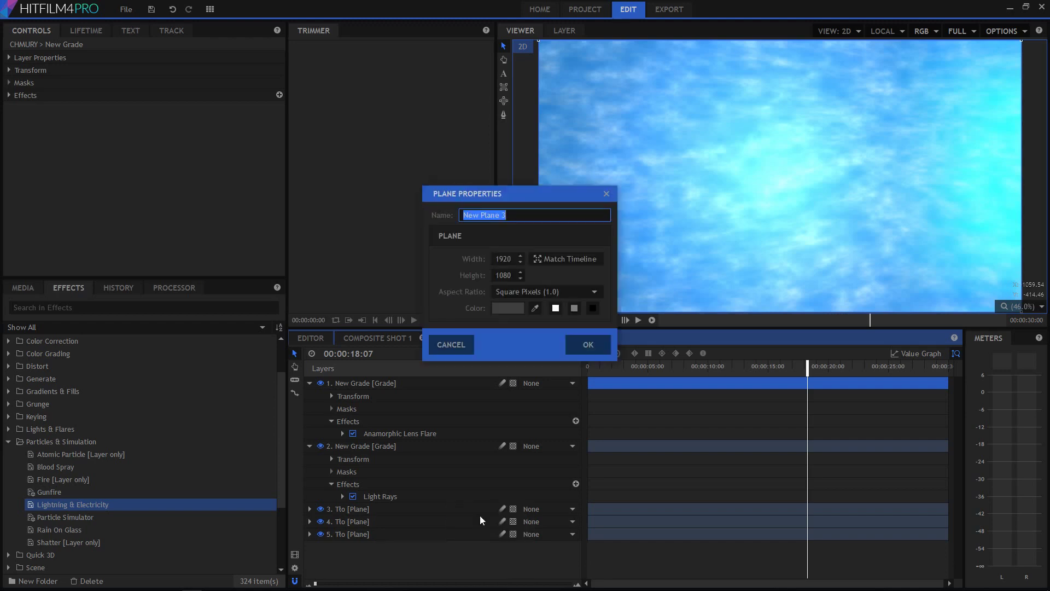
left_click(444, 345)
Add a third Grade layer to the CHMURY composite and apply the Lightning & Electricity effect to it.
right_click(434, 539)
mouse_move(492, 542)
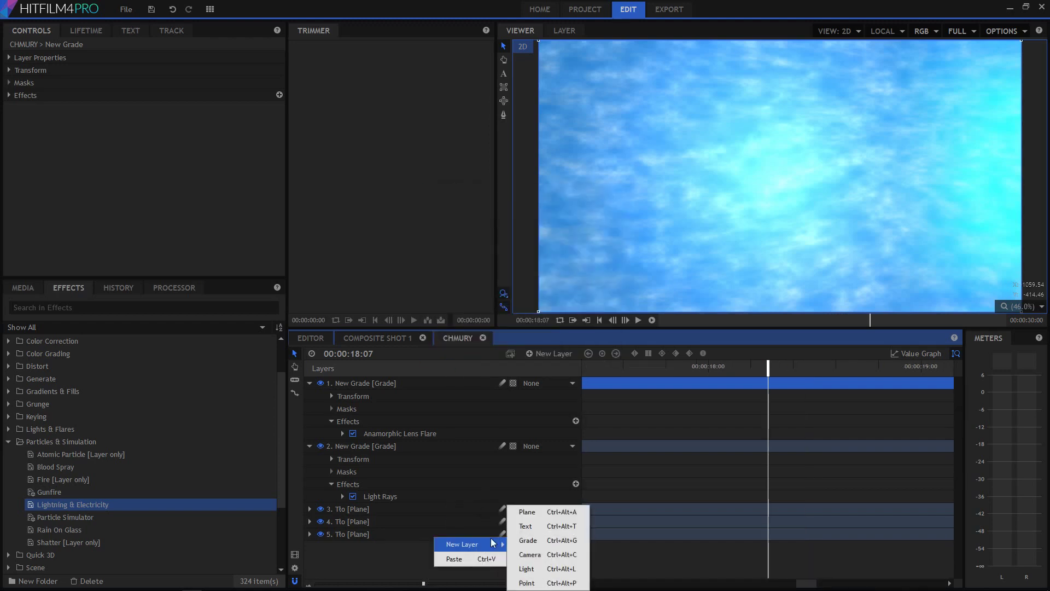
left_click(531, 540)
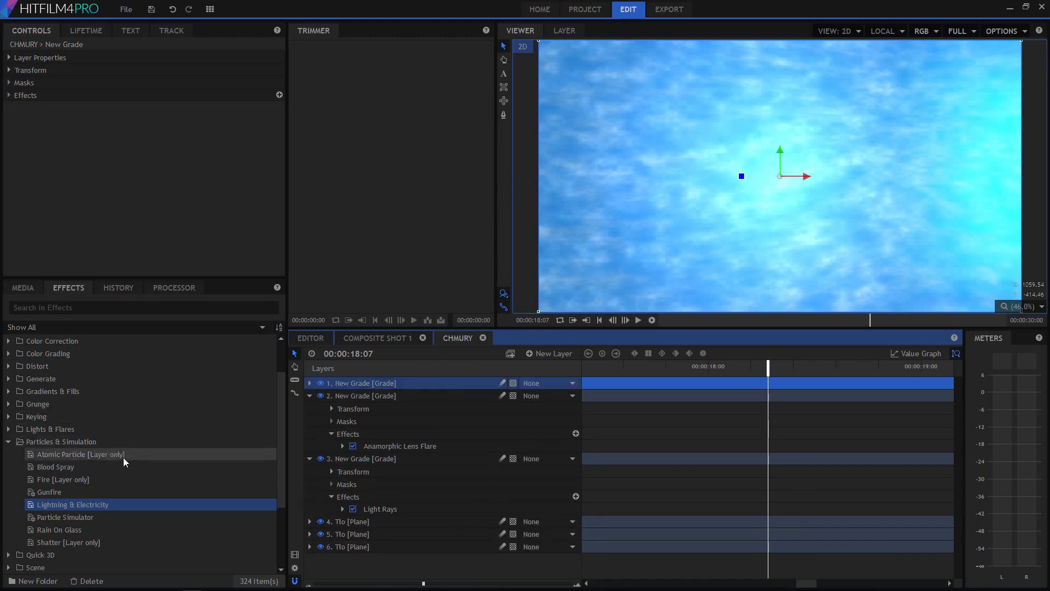
left_click_drag(77, 503, 386, 382)
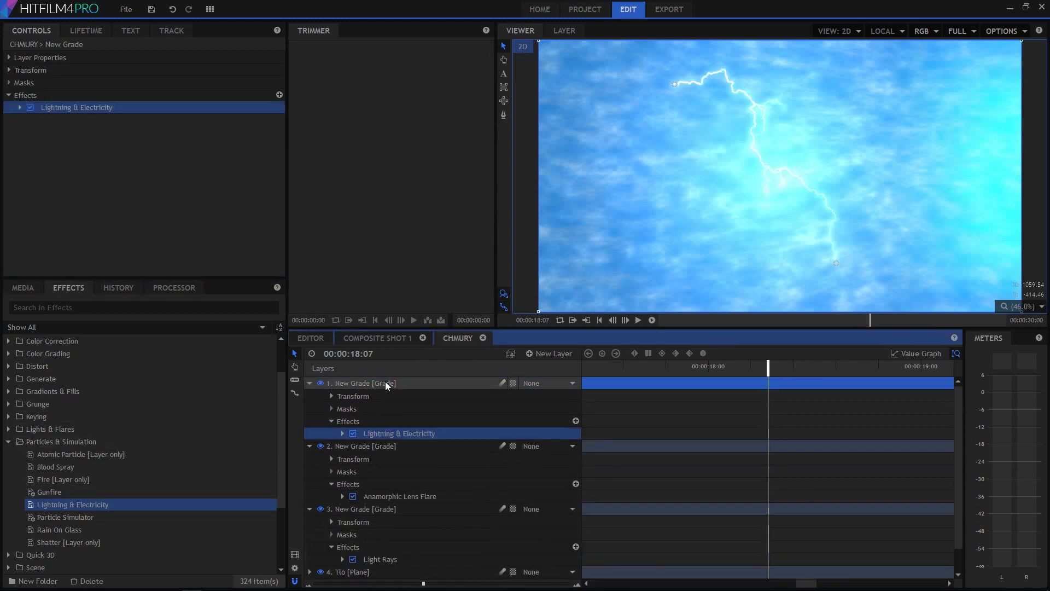
Stretch the lightning from the frame's upper-left corner to its lower edge near 387.2, -547.1, and scrub to 00:00:17:21.
left_click_drag(676, 84, 546, 46)
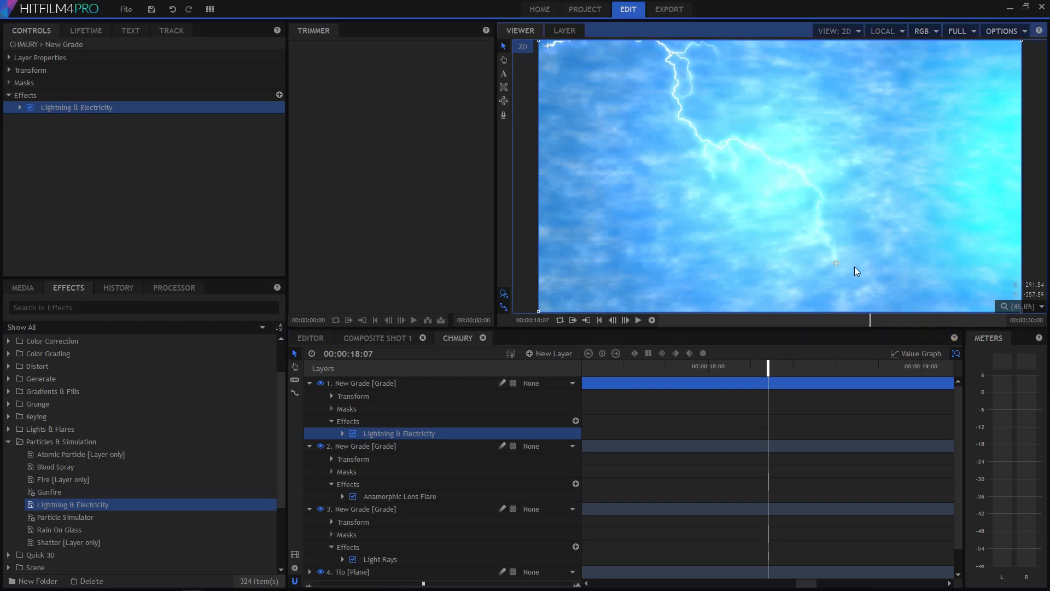
left_click_drag(836, 262, 818, 222)
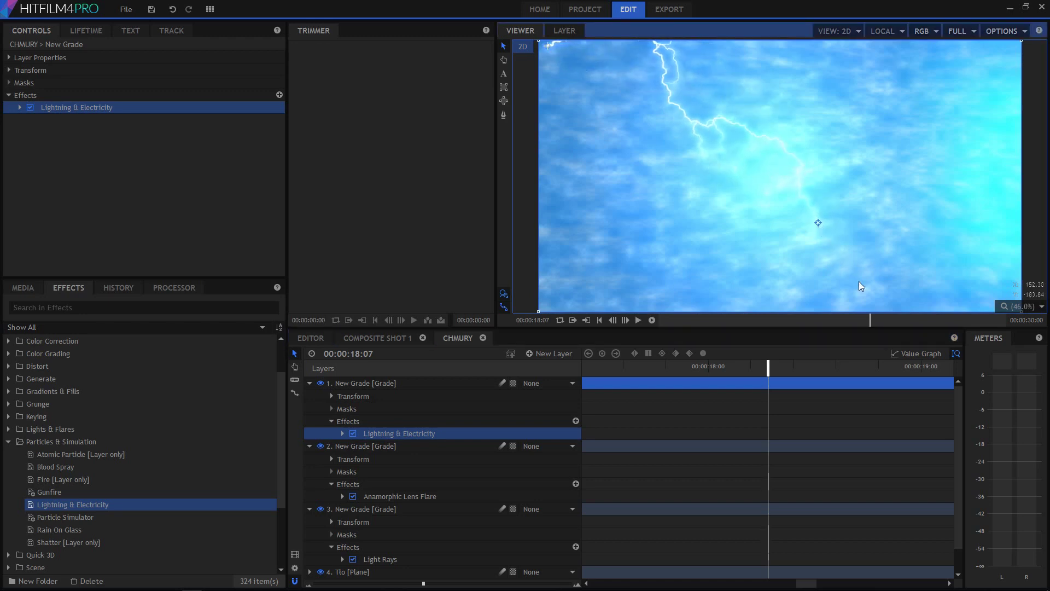
left_click_drag(859, 282, 877, 315)
left_click(734, 368)
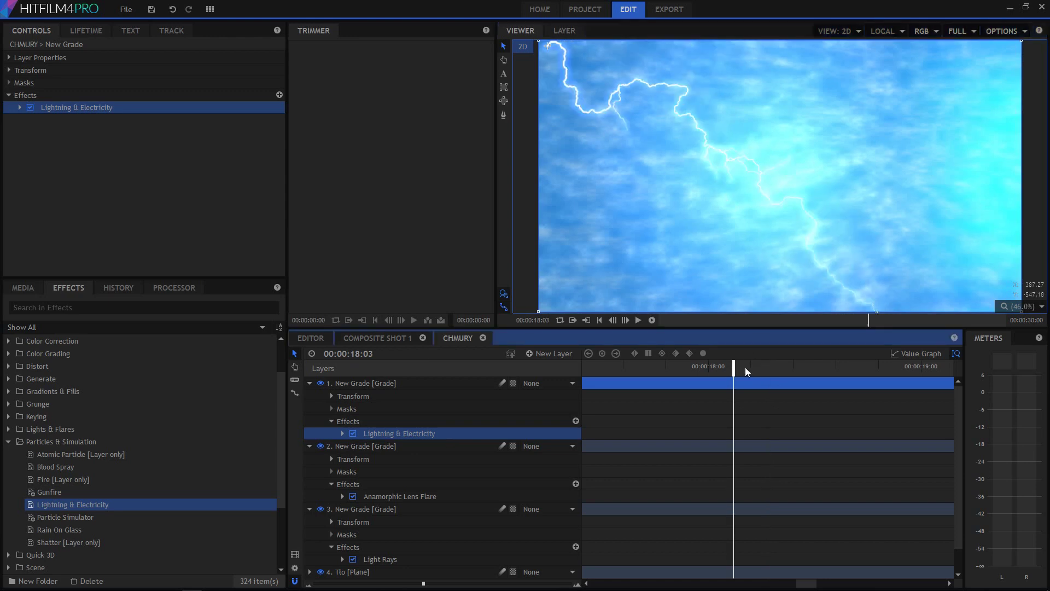
left_click_drag(732, 368, 674, 368)
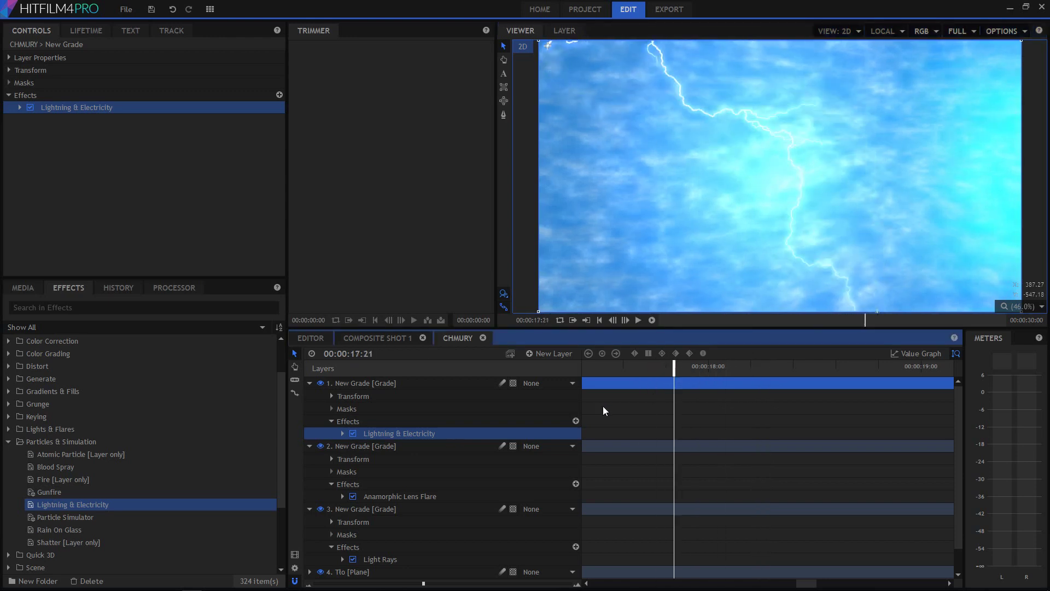
Set the Core feather of the Lightning & Electricity effect to 0.39.
left_click(20, 108)
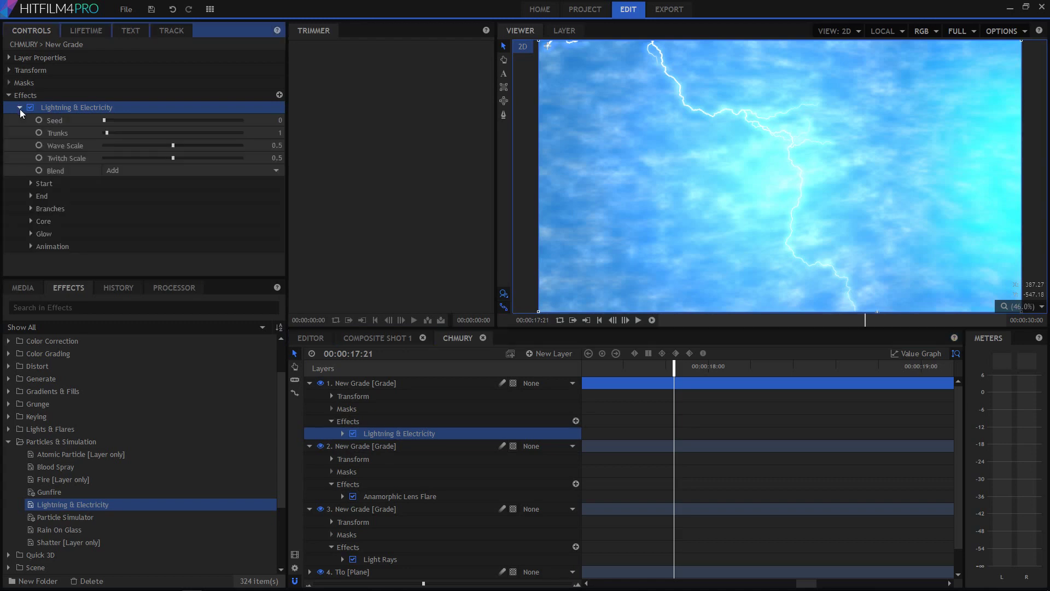
left_click(31, 221)
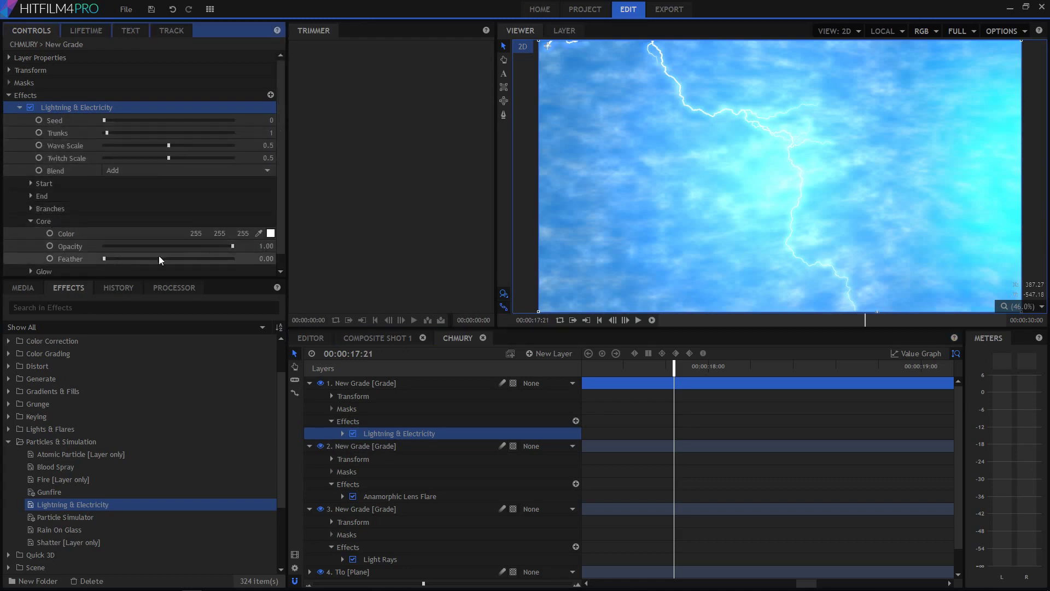
left_click_drag(105, 257, 154, 255)
Set the lightning's Branches quantity to 18 and their rotation to 36.0°.
scroll(87, 196, "down", 1)
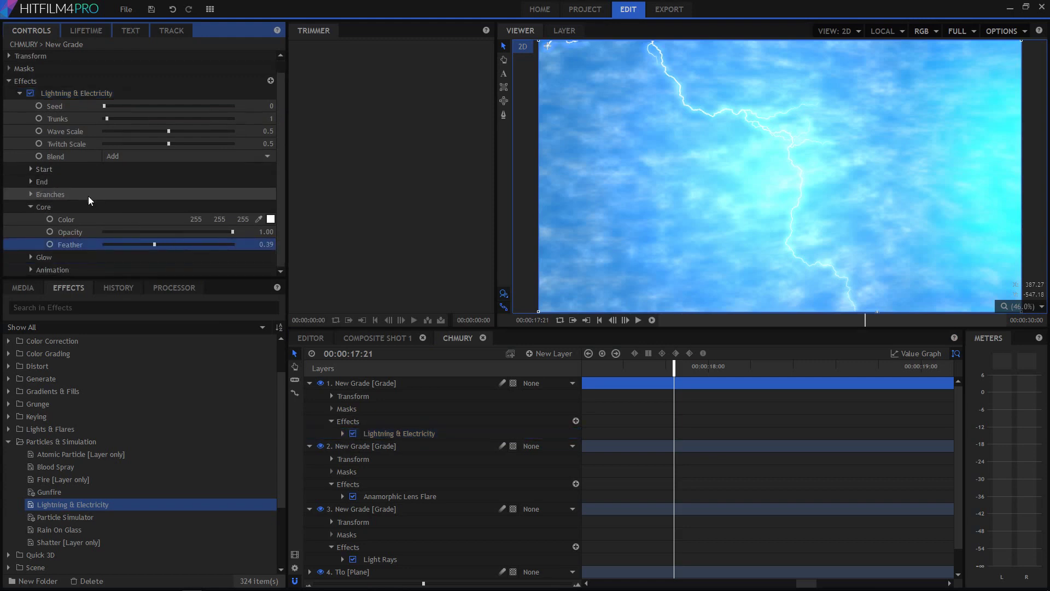
left_click(31, 193)
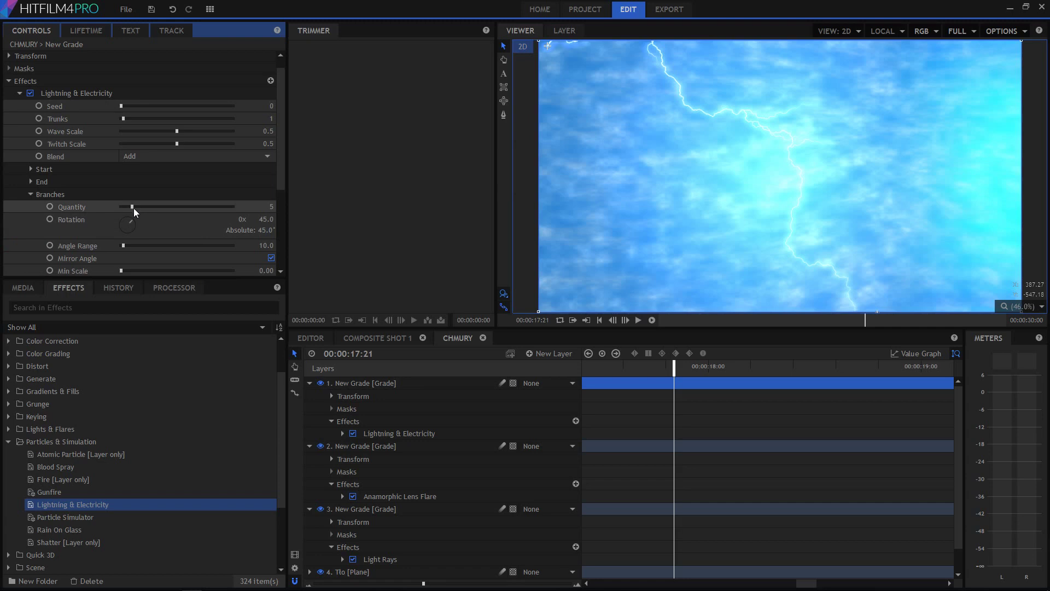
mouse_move(143, 208)
left_mouse_down()
mouse_move(166, 209)
mouse_move(133, 219)
left_mouse_up()
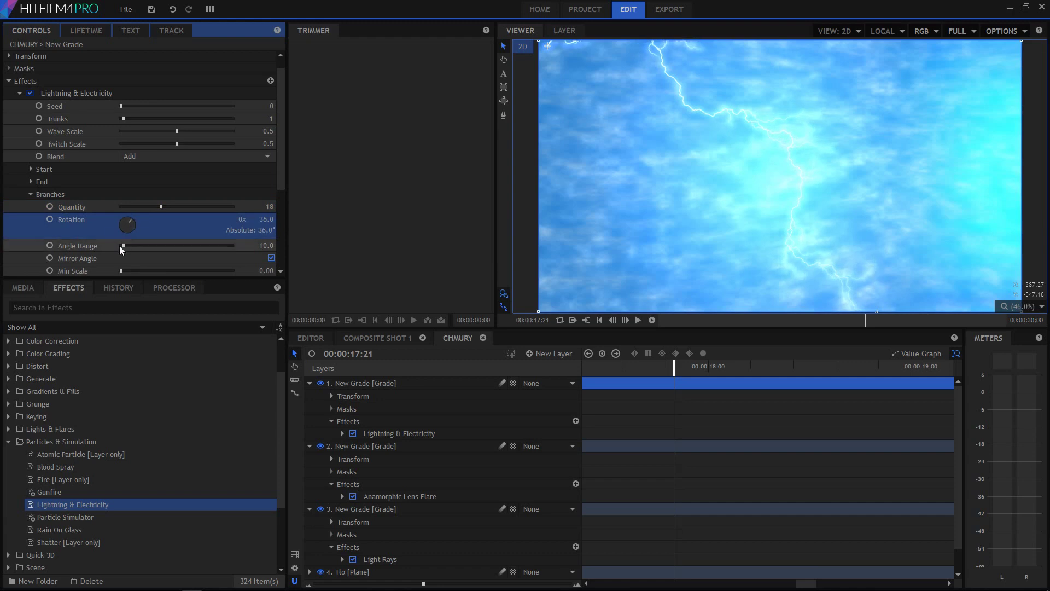
Set the lightning's End width to 0.3 and its Core feather to 0.84.
scroll(104, 189, "up", 1)
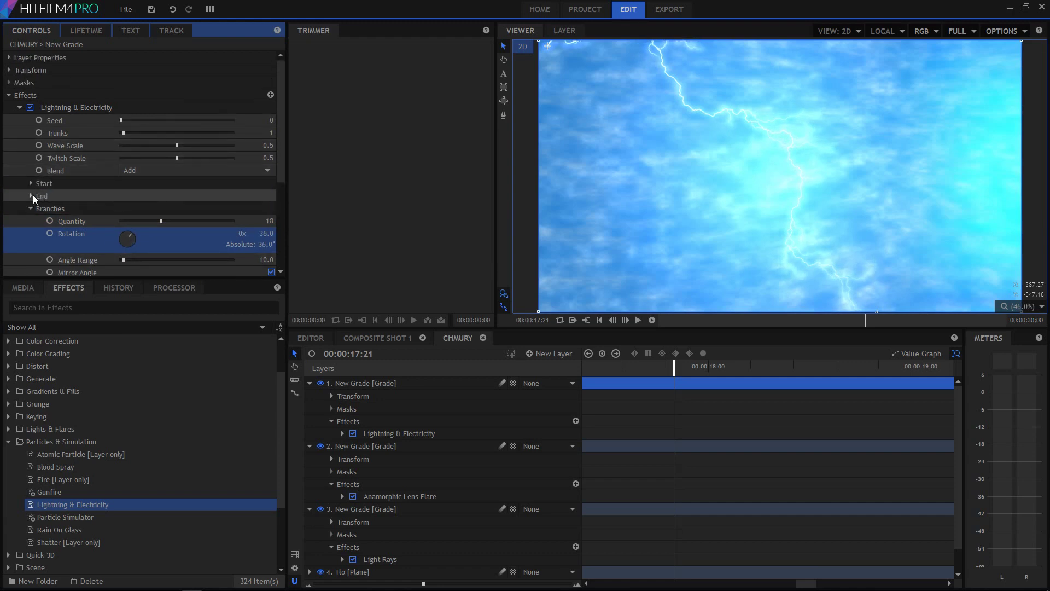
scroll(35, 202, "down", 3)
left_click(31, 160)
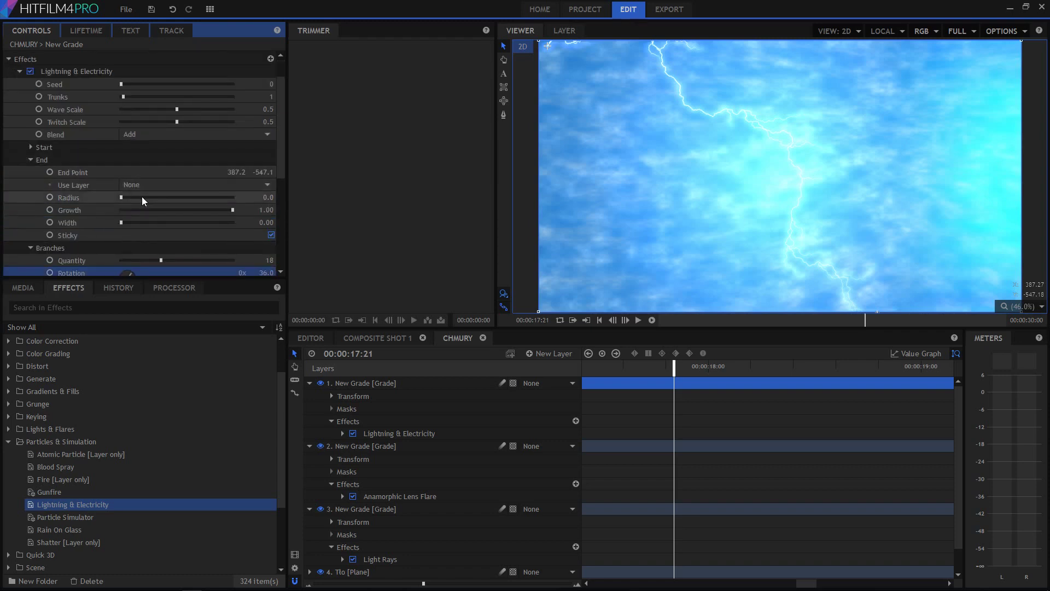
left_click_drag(120, 223, 127, 225)
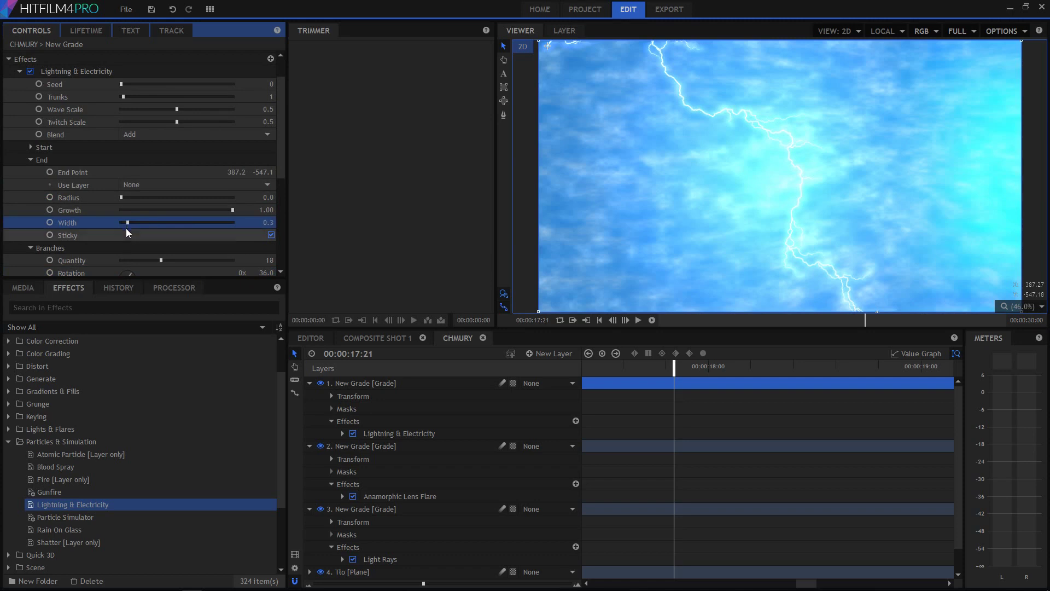
scroll(126, 229, "down", 3)
scroll(126, 238, "down", 4)
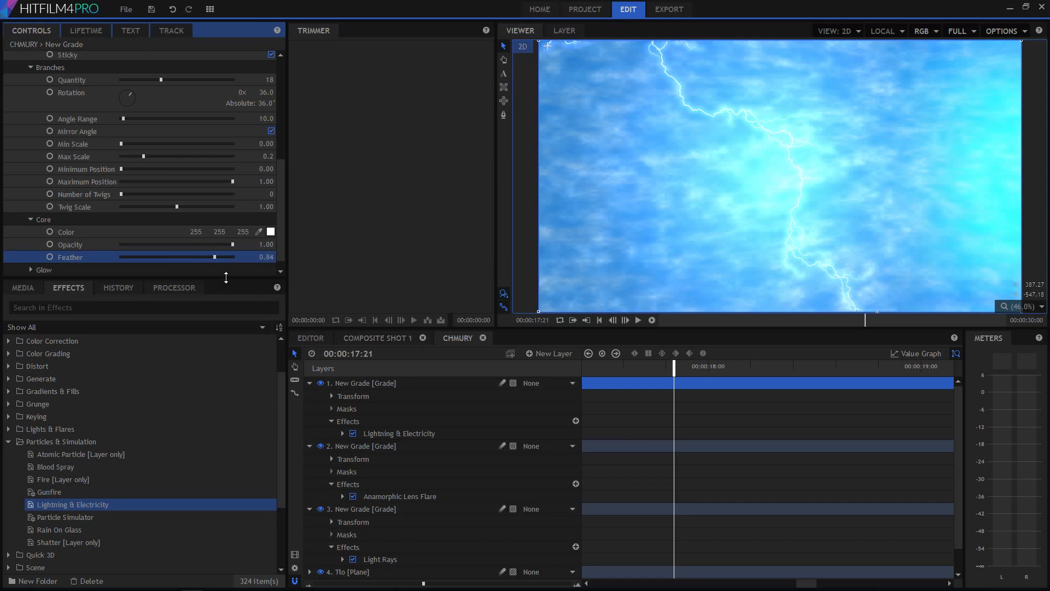
Try applying the Blur effect to the grade layer that holds the Lightning & Electricity effect.
left_click(372, 383)
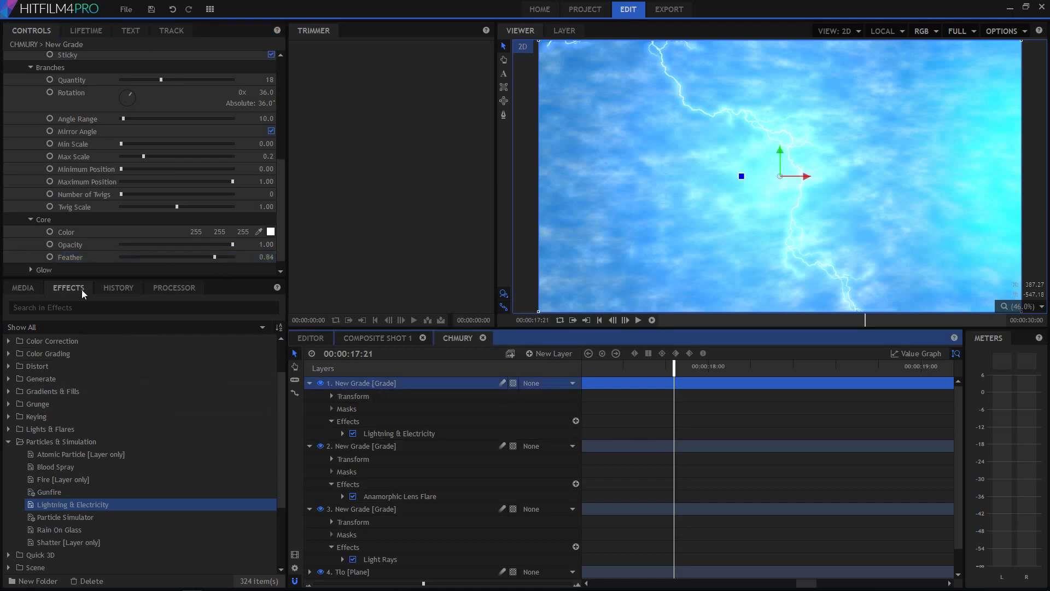
scroll(33, 399, "up", 2)
left_click(9, 354)
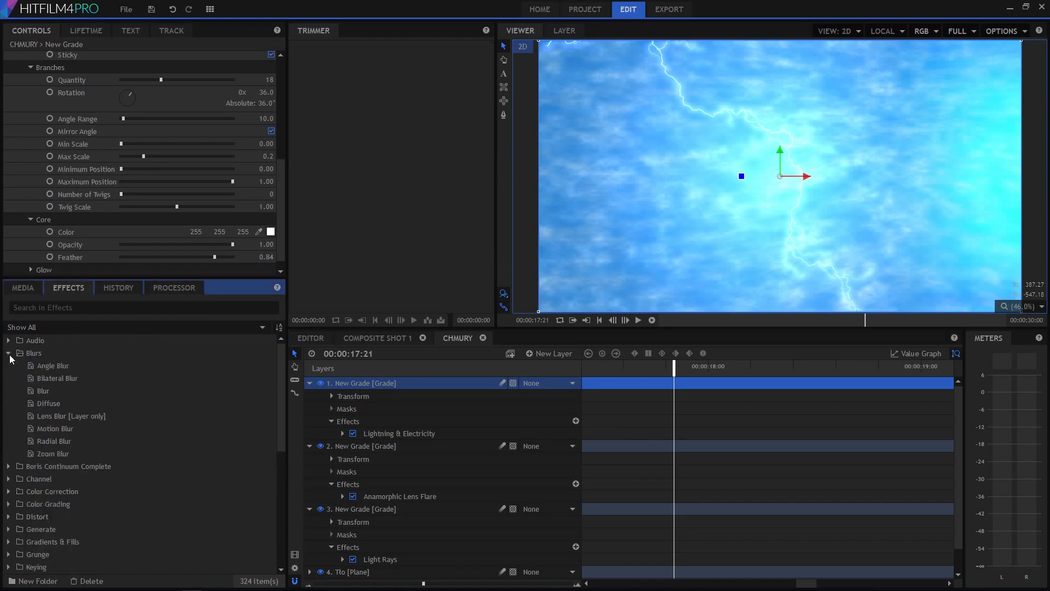
left_click_drag(32, 392, 365, 385)
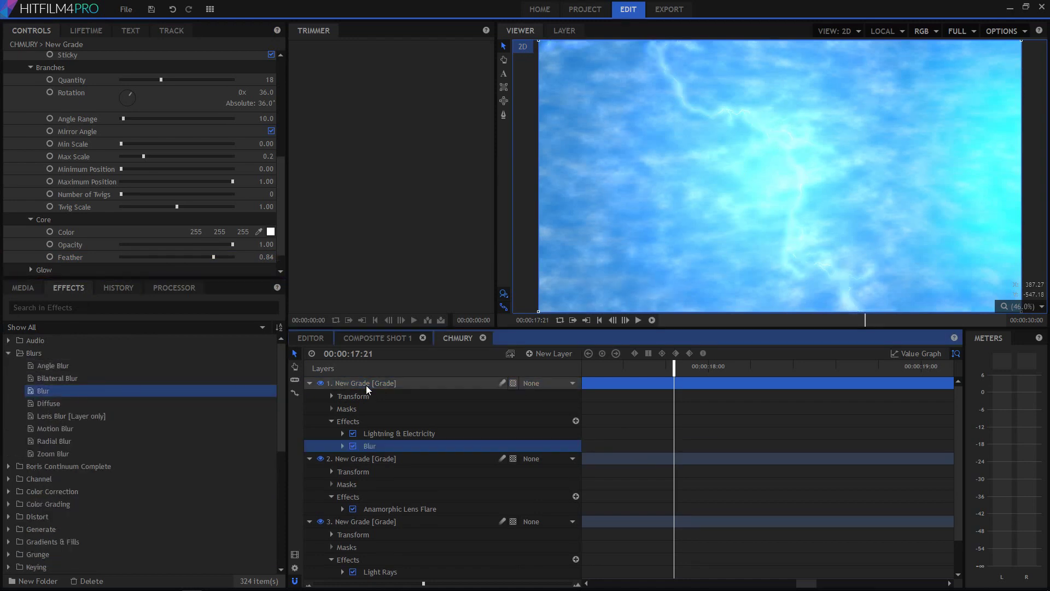
left_click(359, 386)
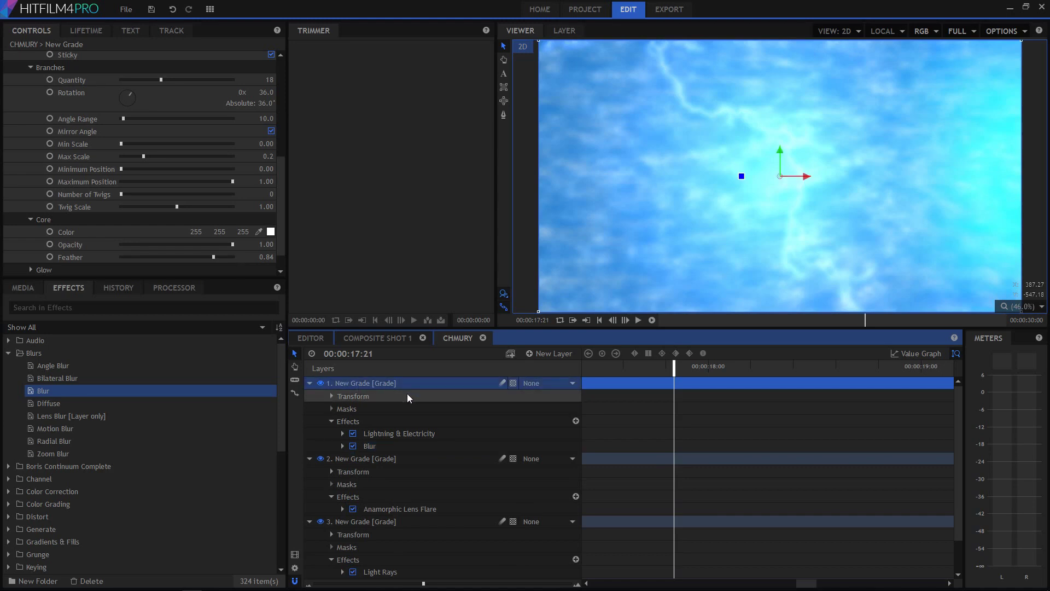
key("ctrl+z")
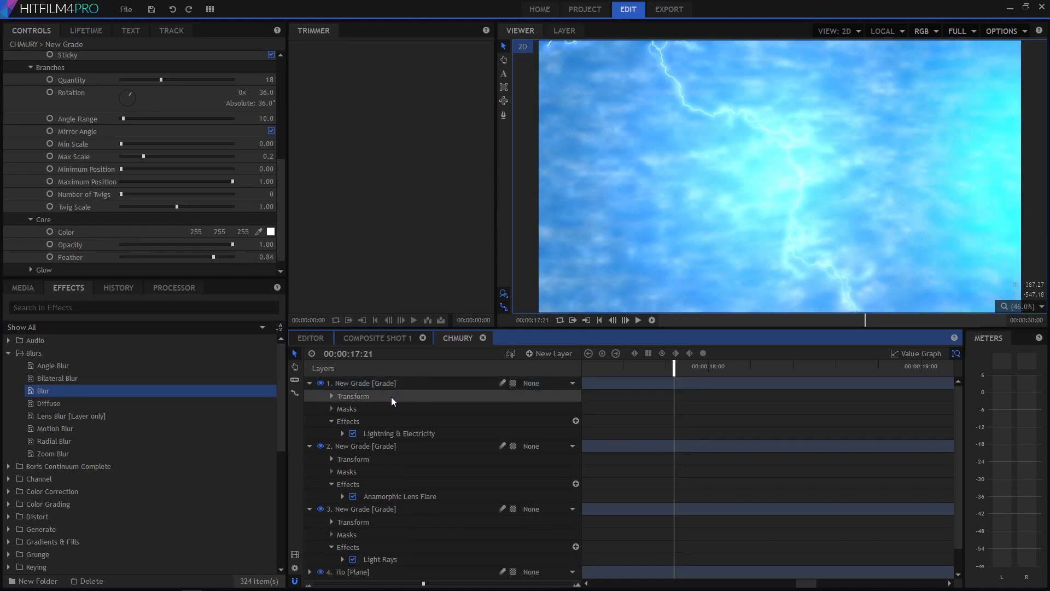
Play back Composite Shot 1, scrub to 00:00:09:21 and hide the New Text layer.
left_click(363, 385)
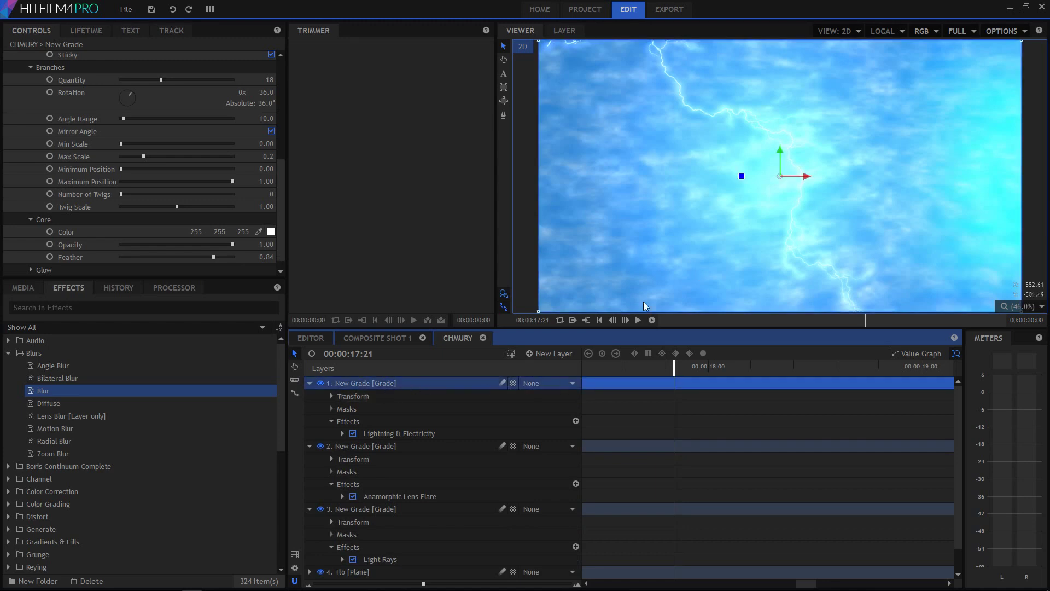
left_click(383, 339)
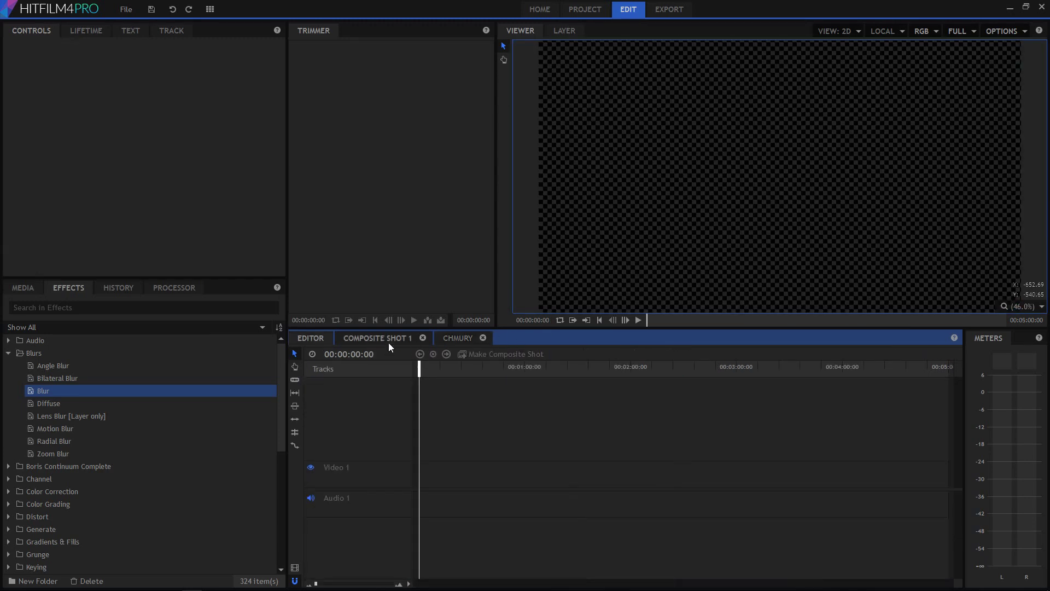
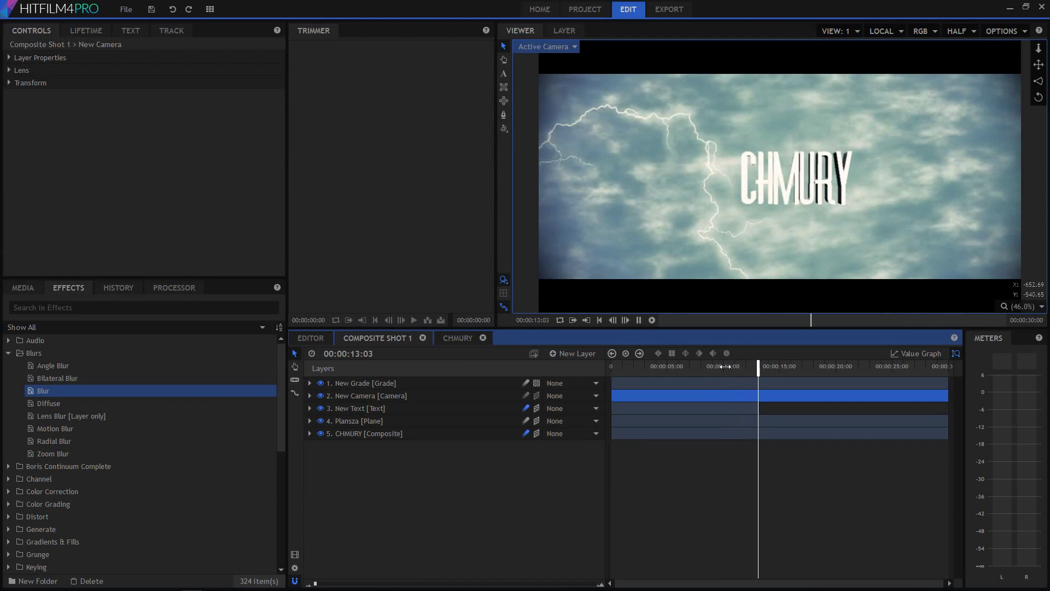
key("space")
left_click_drag(760, 371, 722, 372)
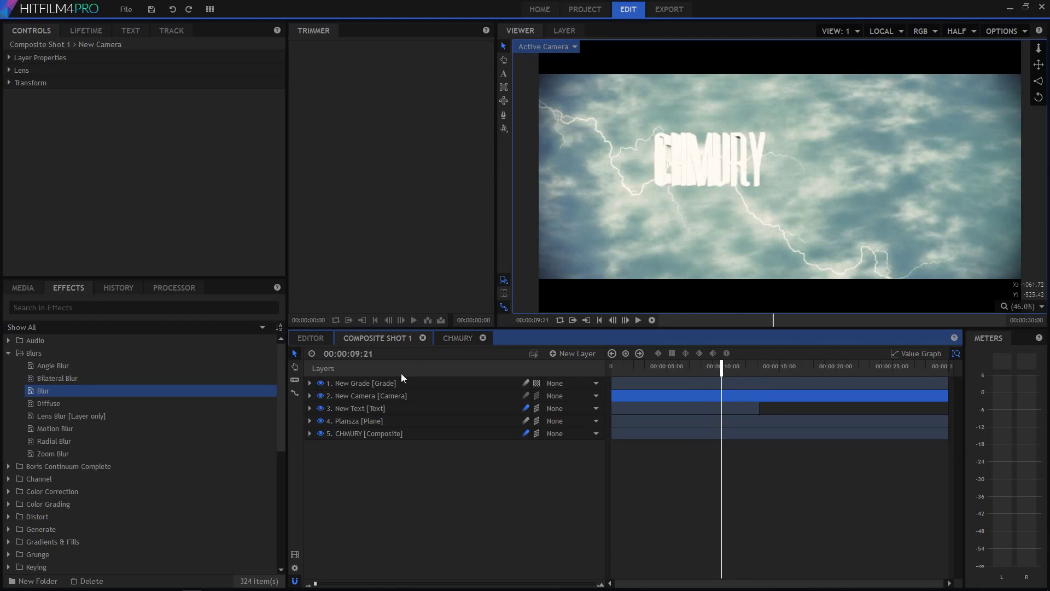
left_click(321, 408)
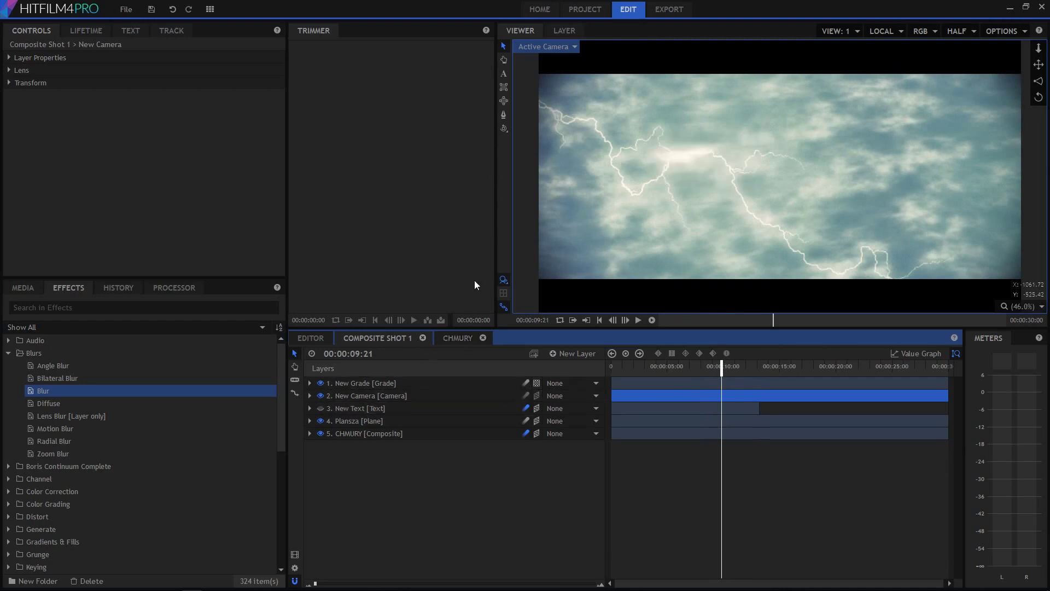
Preview the lightning in the CHMURY composite and set its Wave Scale to 0.67.
left_click(468, 341)
left_click_drag(762, 370, 603, 369)
key("space")
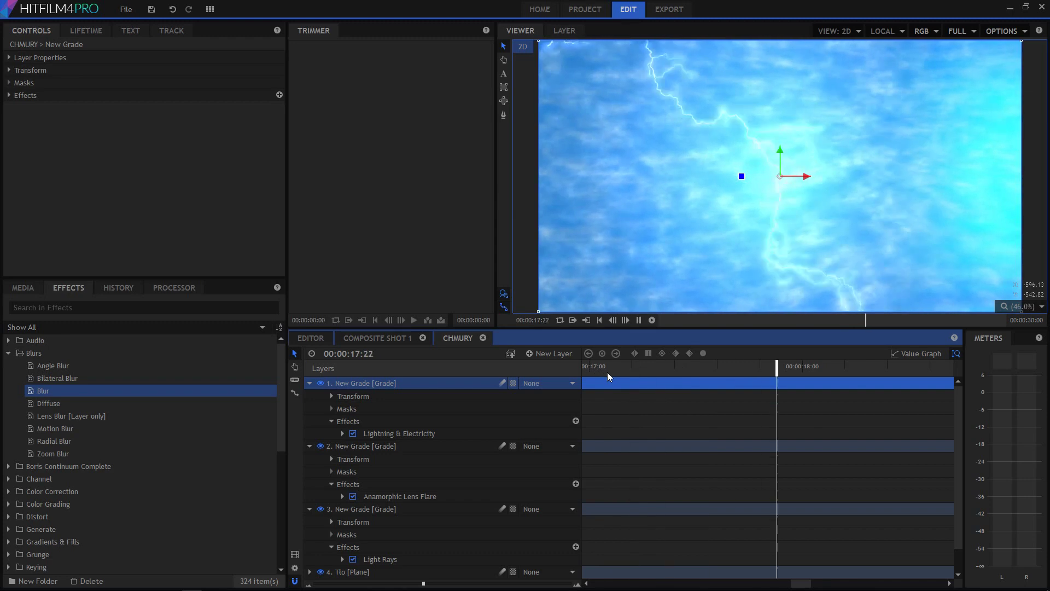
key("space")
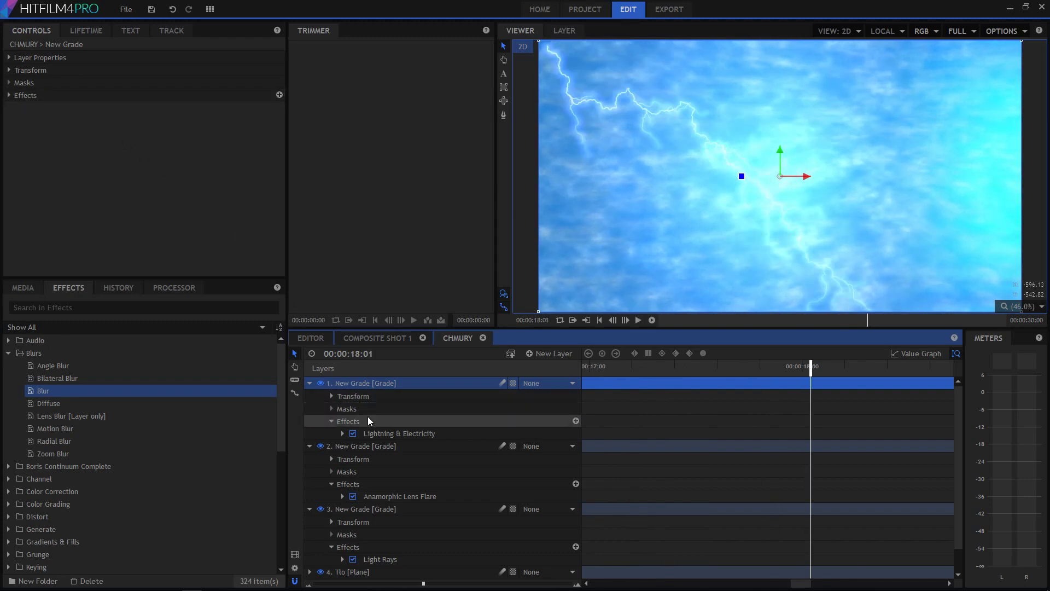
left_click(382, 434)
double_click(415, 434)
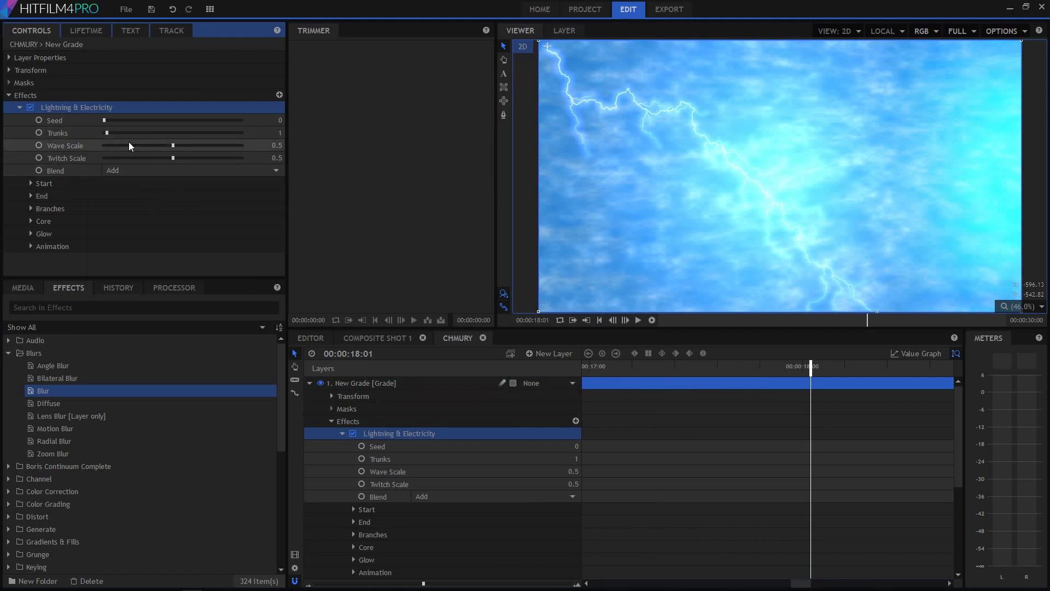
left_click_drag(170, 146, 196, 159)
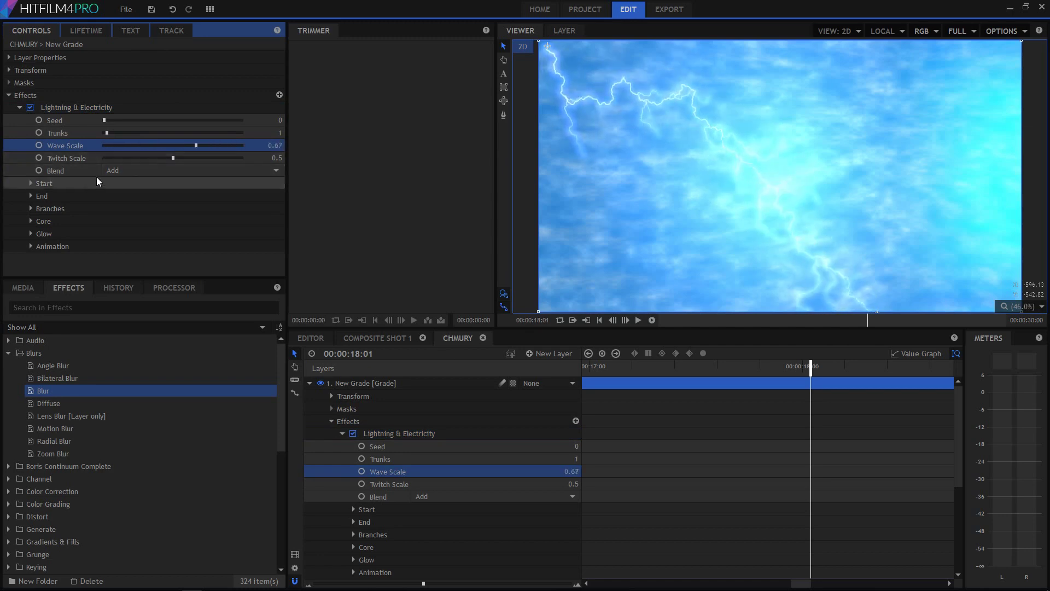
Set the lightning's animation Speed to 0.2, Jitter to 0.82 and Scale to 1.36, and play Composite Shot 1.
left_click(30, 246)
scroll(120, 218, "down", 1)
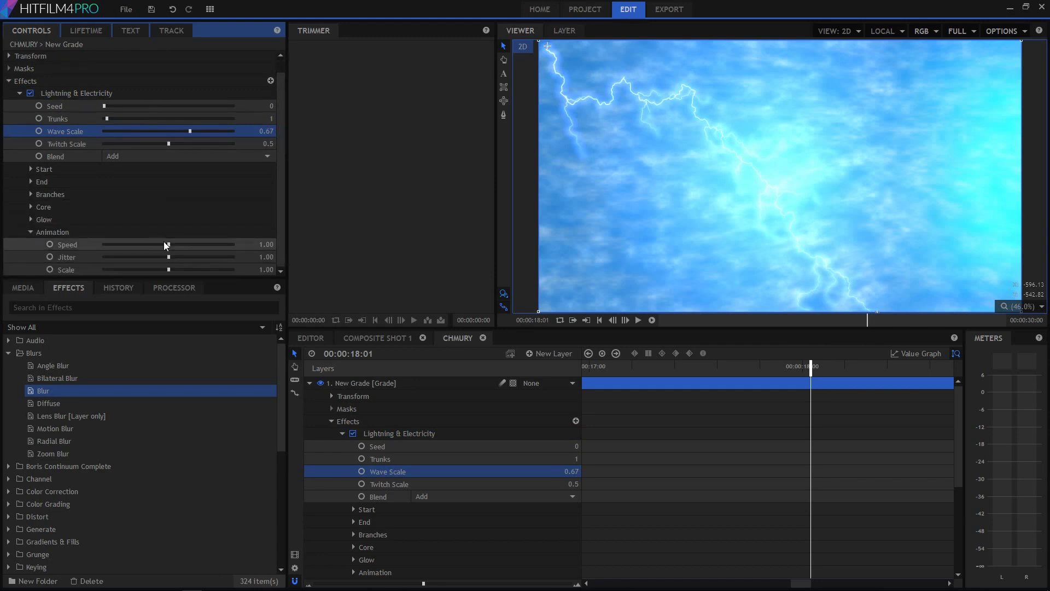
left_click_drag(171, 245, 117, 250)
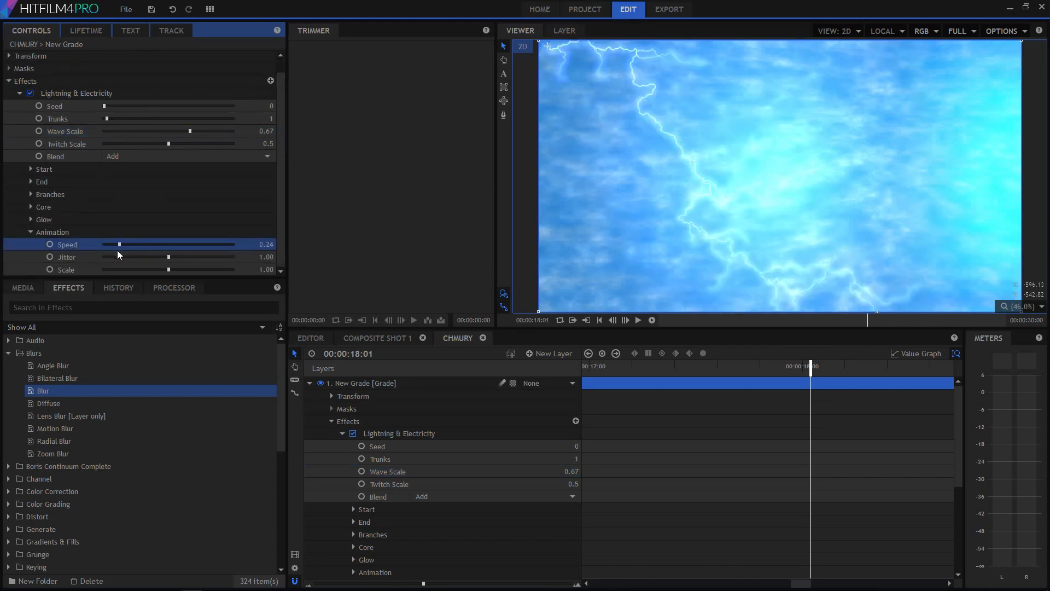
key("space")
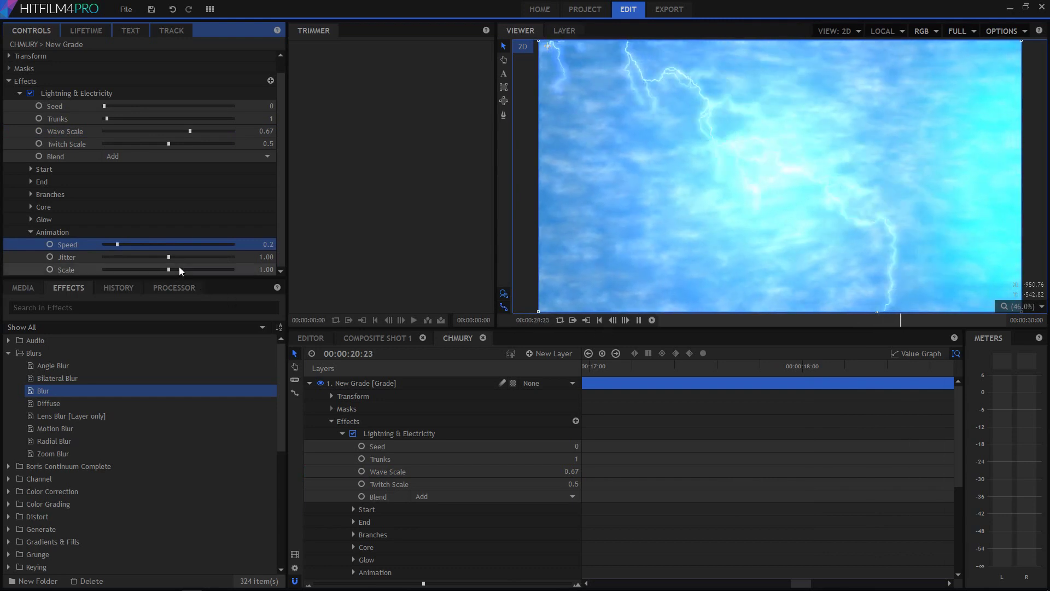
mouse_move(168, 271)
left_mouse_down()
mouse_move(192, 274)
mouse_move(154, 258)
left_mouse_up()
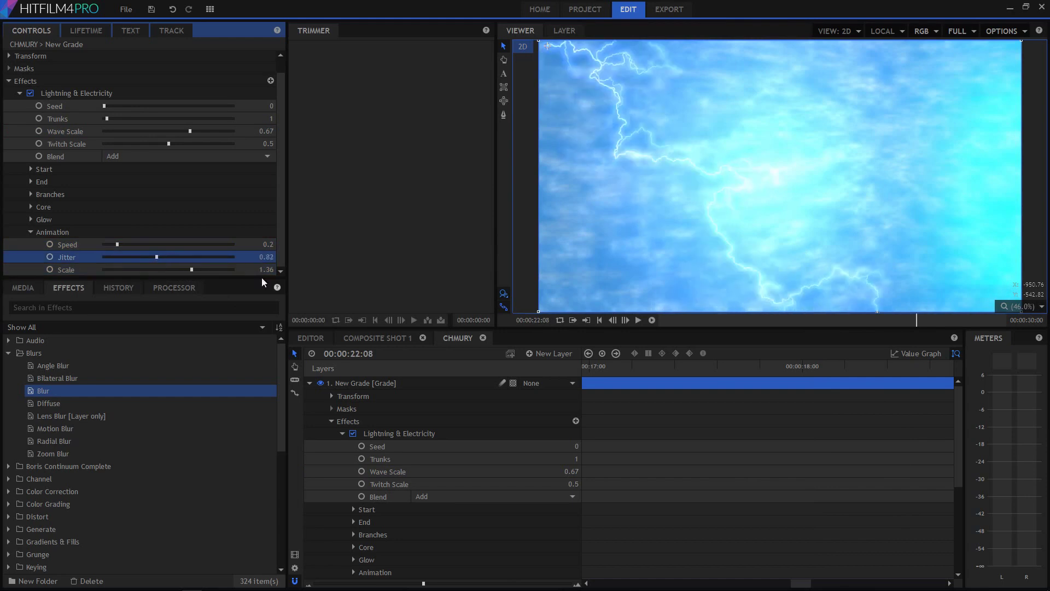
left_click(363, 336)
key("space")
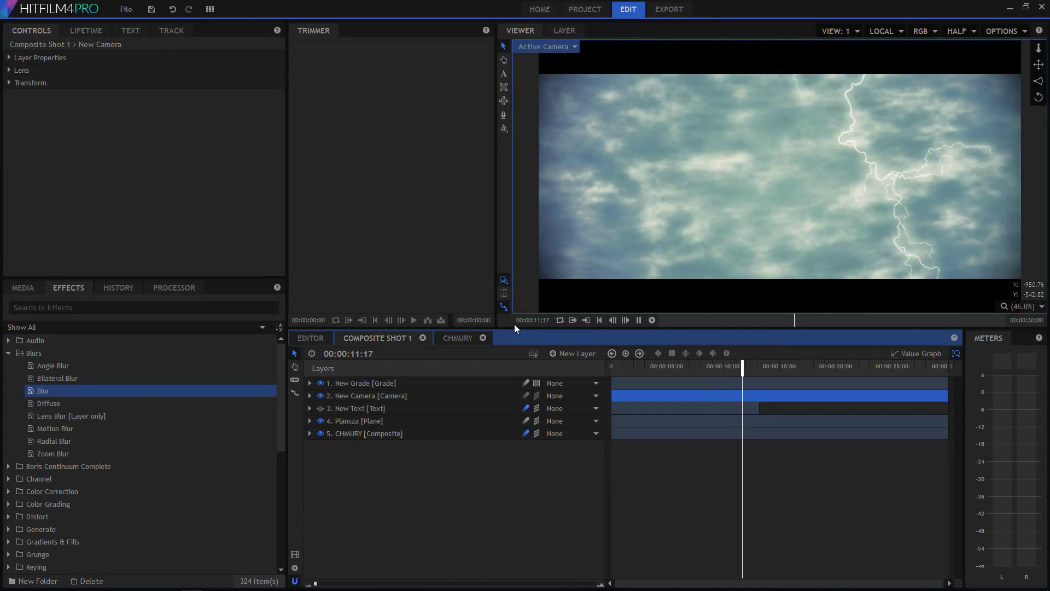
key("space")
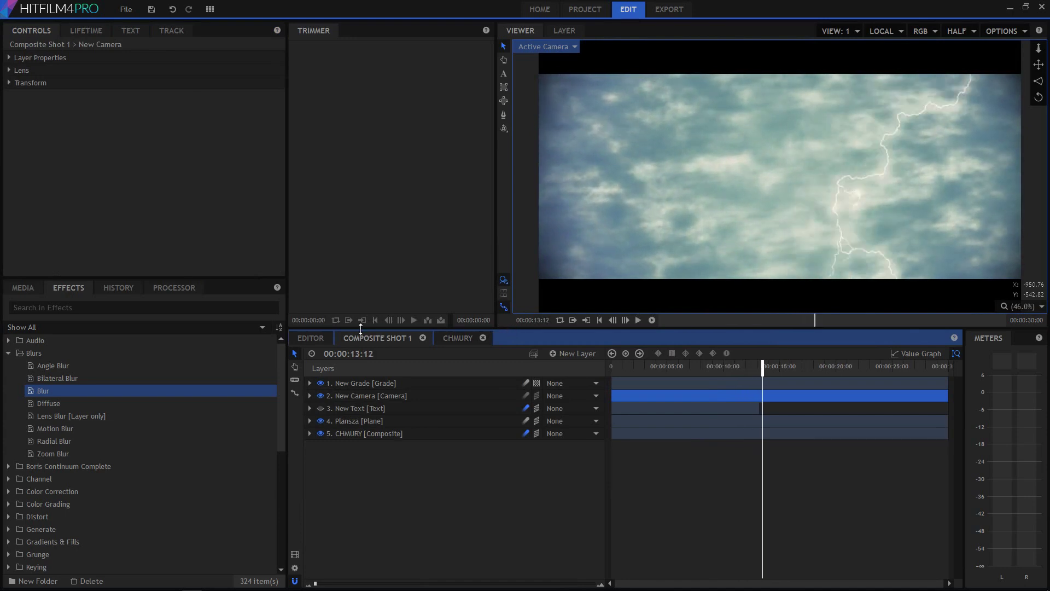
Move the lightning grade layer in the CHMURY composite below the Light Rays grade layer.
left_click(460, 339)
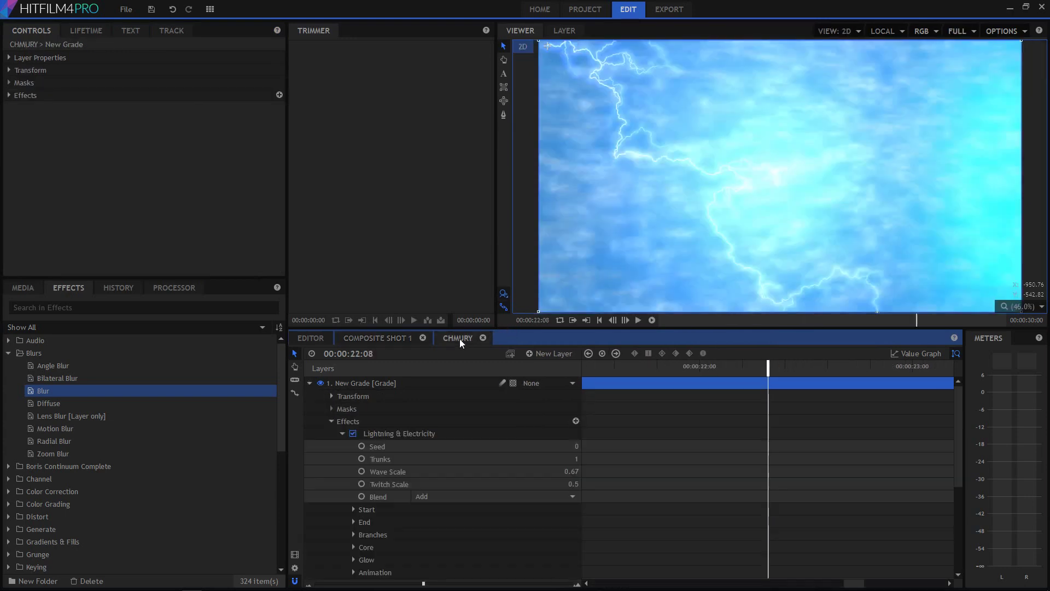
left_click(370, 386)
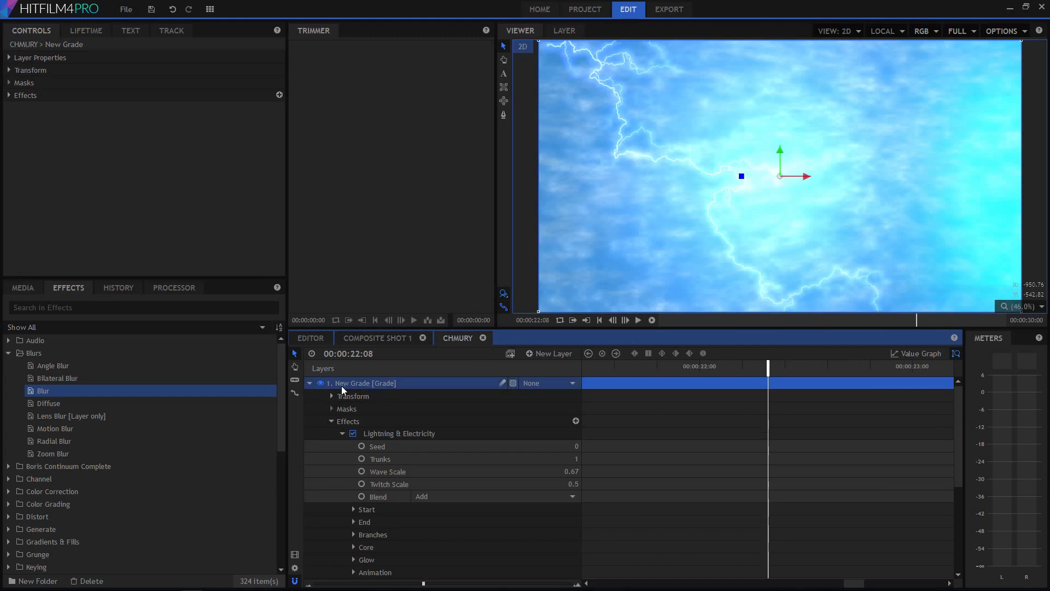
left_click(310, 383)
left_click_drag(370, 389, 400, 508)
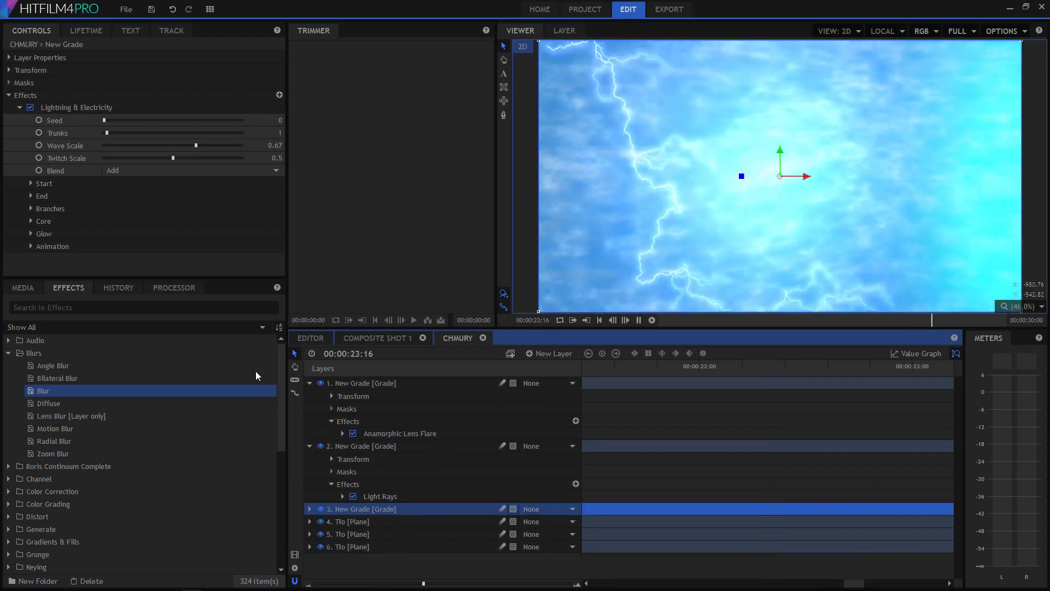
Set the lightning's Glow radius to 0.76 and its Glow smoothing to 48.0 px.
left_click(31, 234)
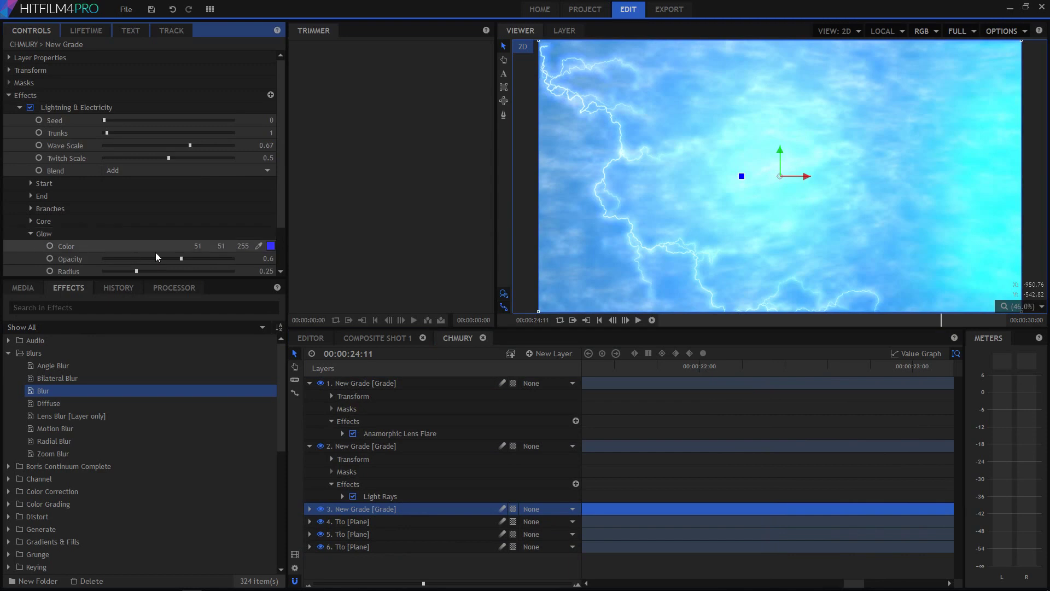
scroll(155, 251, "down", 3)
left_click_drag(138, 235, 203, 246)
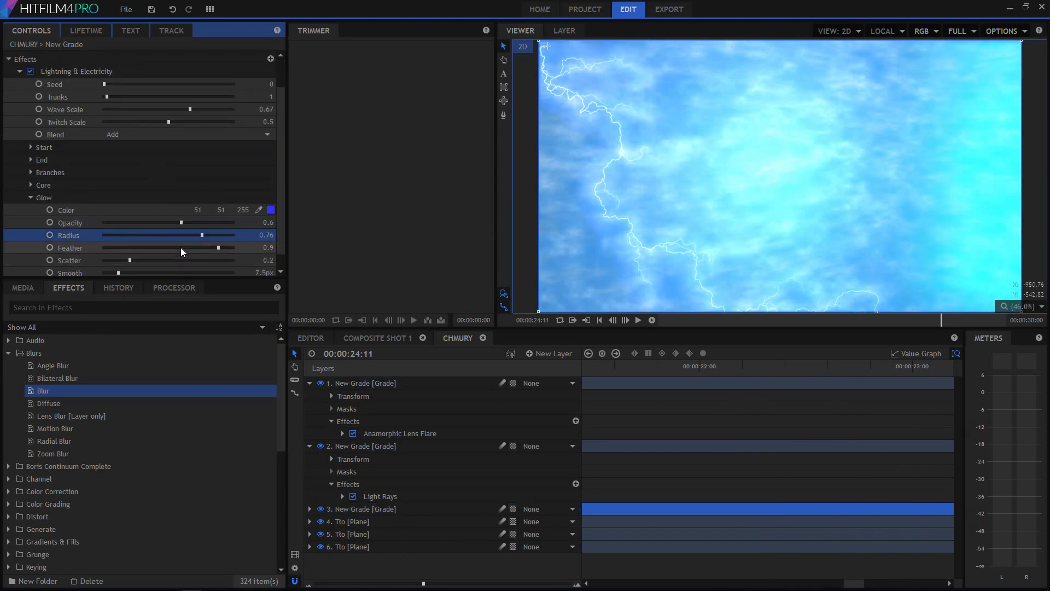
scroll(169, 250, "down", 1)
left_click_drag(119, 256, 199, 257)
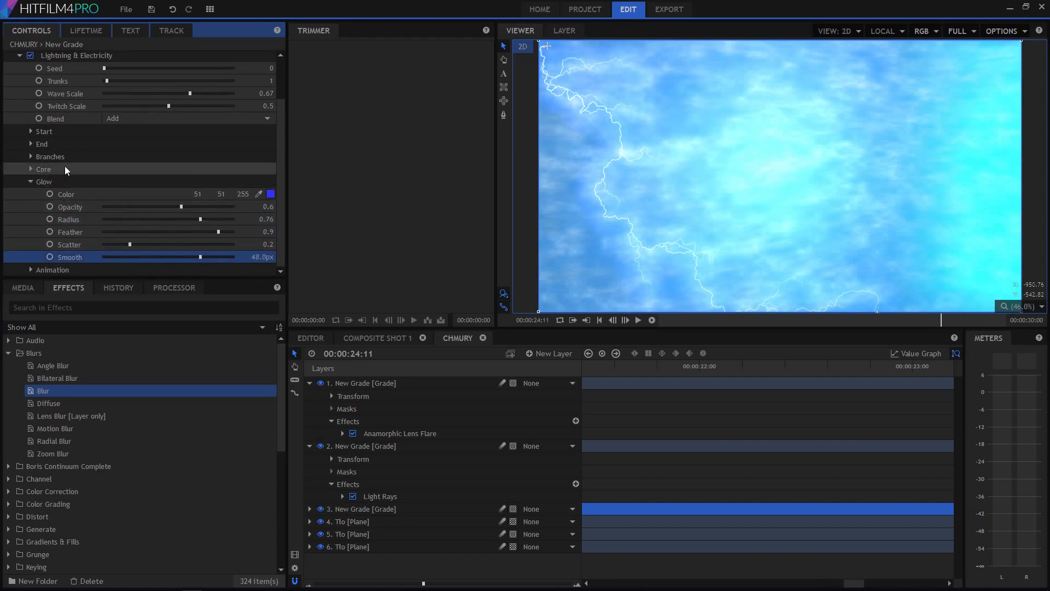
Set the lightning's Core feather to 0.73, its Glow opacity to 0.49 and its Glow scatter to 0.4.
left_click(30, 168)
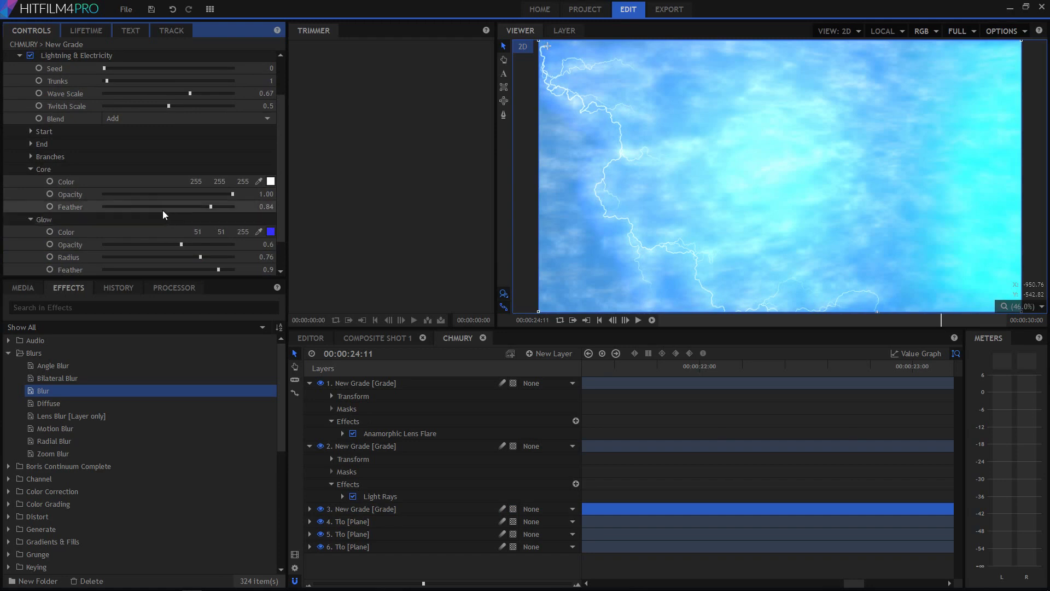
left_click_drag(120, 206, 144, 209)
mouse_move(179, 244)
left_mouse_down()
mouse_move(140, 245)
mouse_move(166, 244)
left_mouse_up()
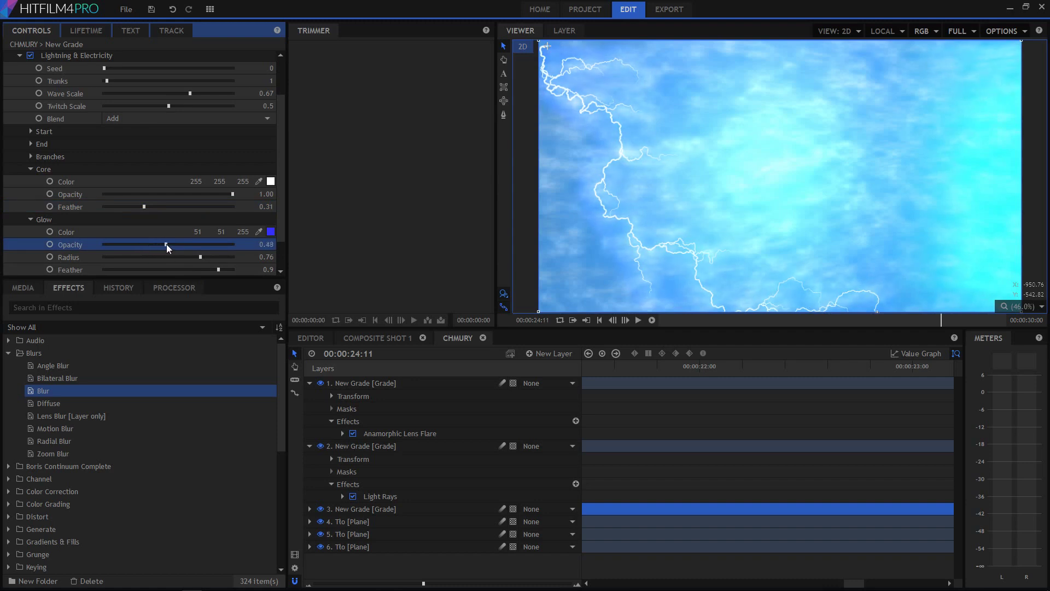
left_click_drag(144, 207, 198, 209)
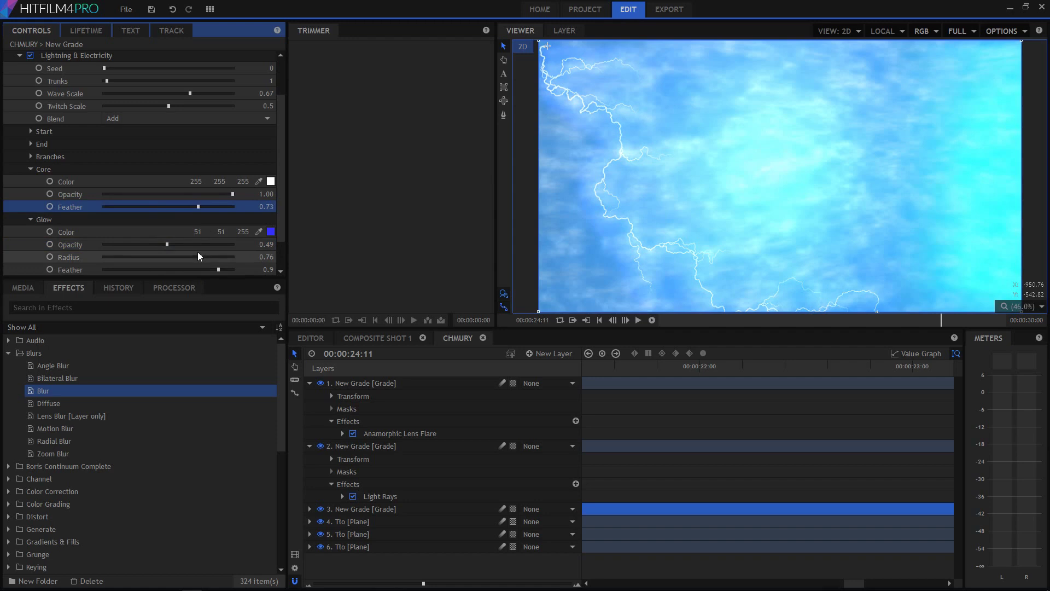
scroll(198, 256, "down", 3)
scroll(170, 230, "down", 1)
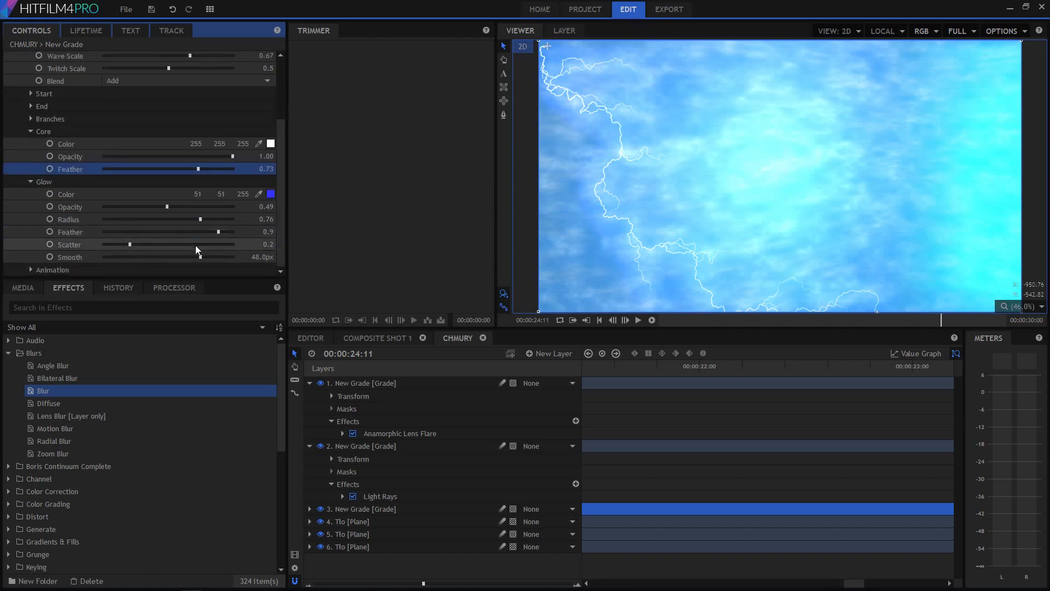
left_click_drag(132, 242, 158, 243)
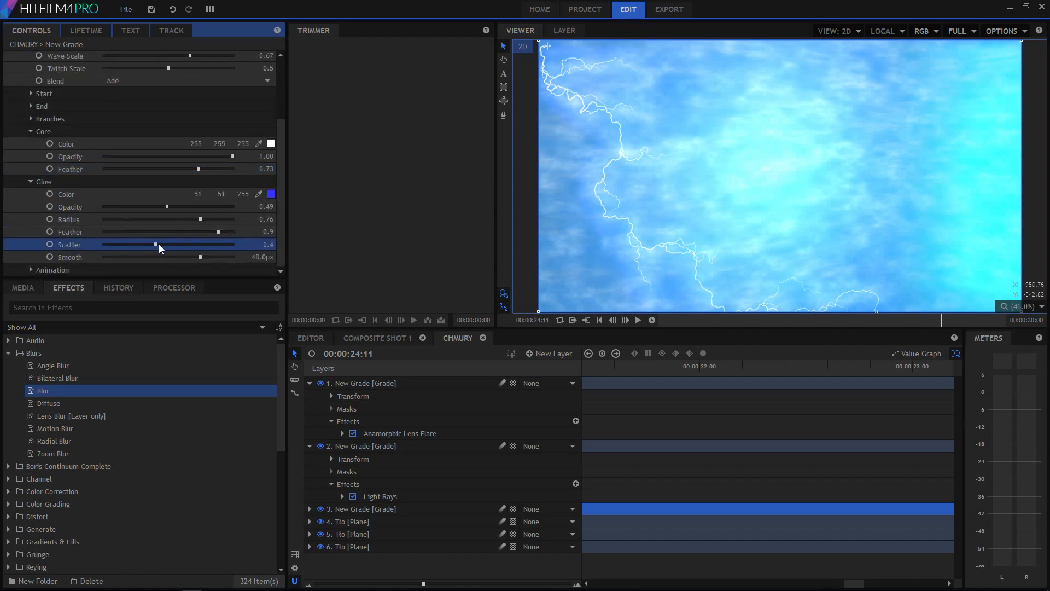
Replace the title text in Composite Shot 1 with EVIL and dismiss the touchpad diagnostics message.
left_click(361, 338)
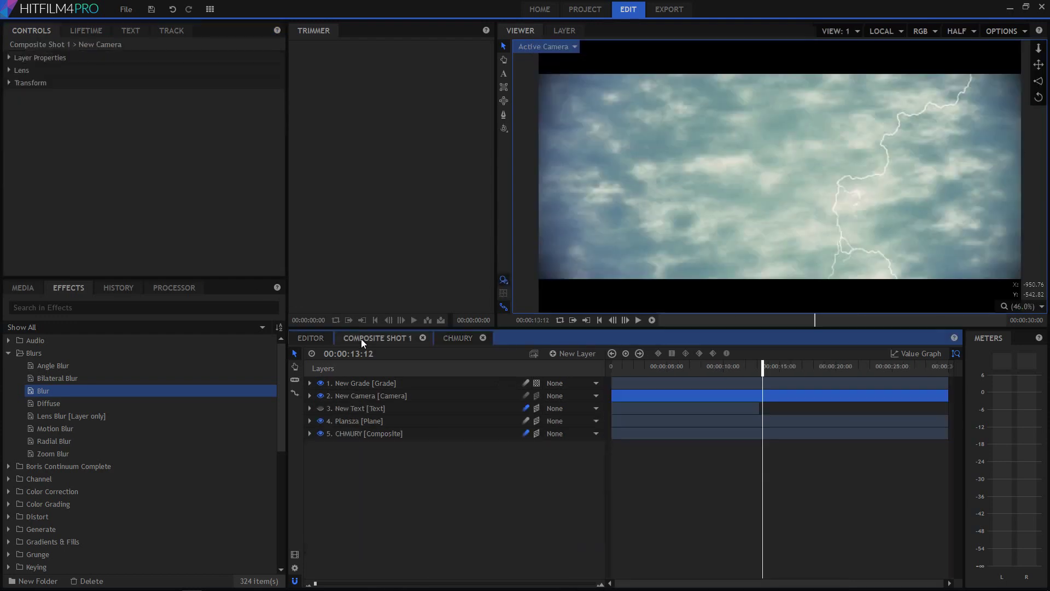
left_click(349, 407)
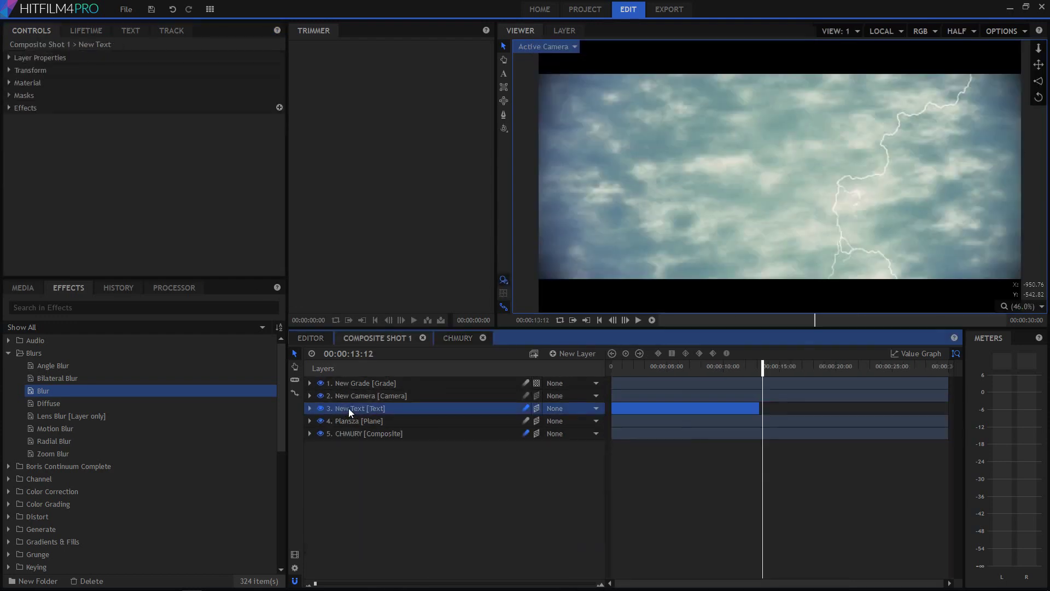
left_click(679, 365)
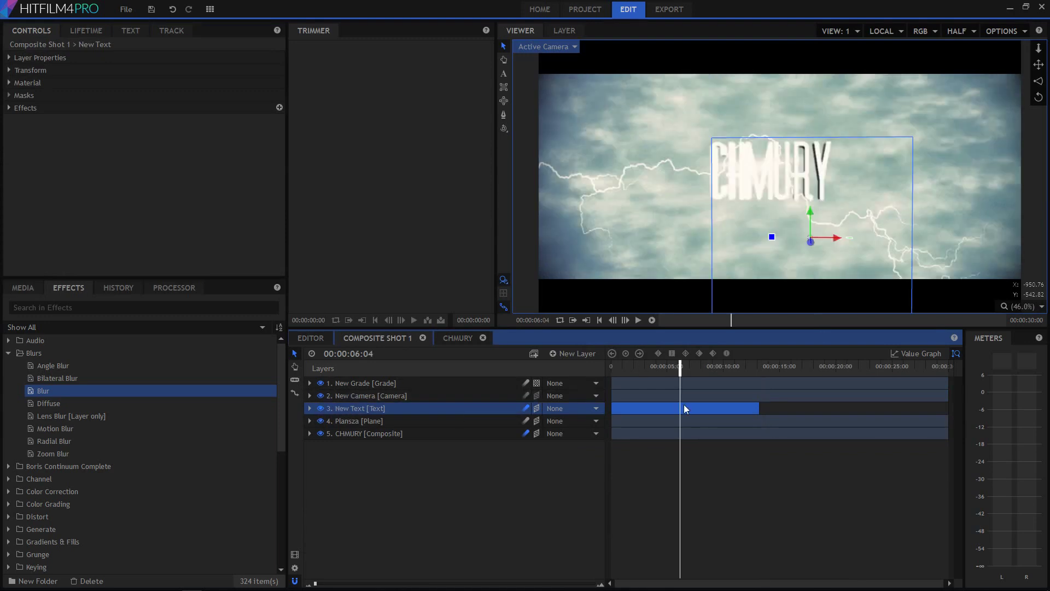
left_click(503, 74)
double_click(792, 167)
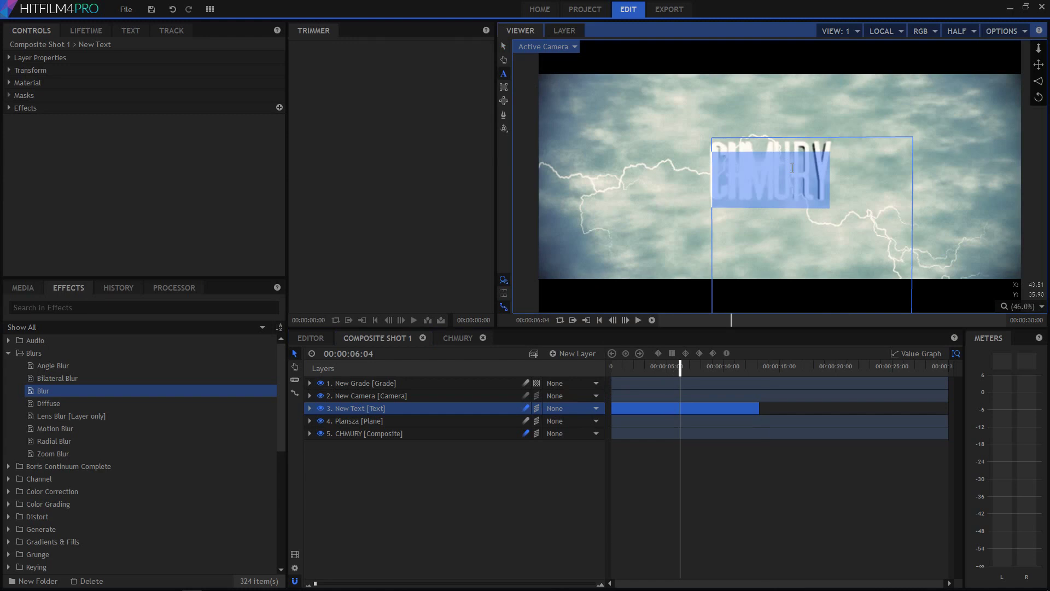
type("Z")
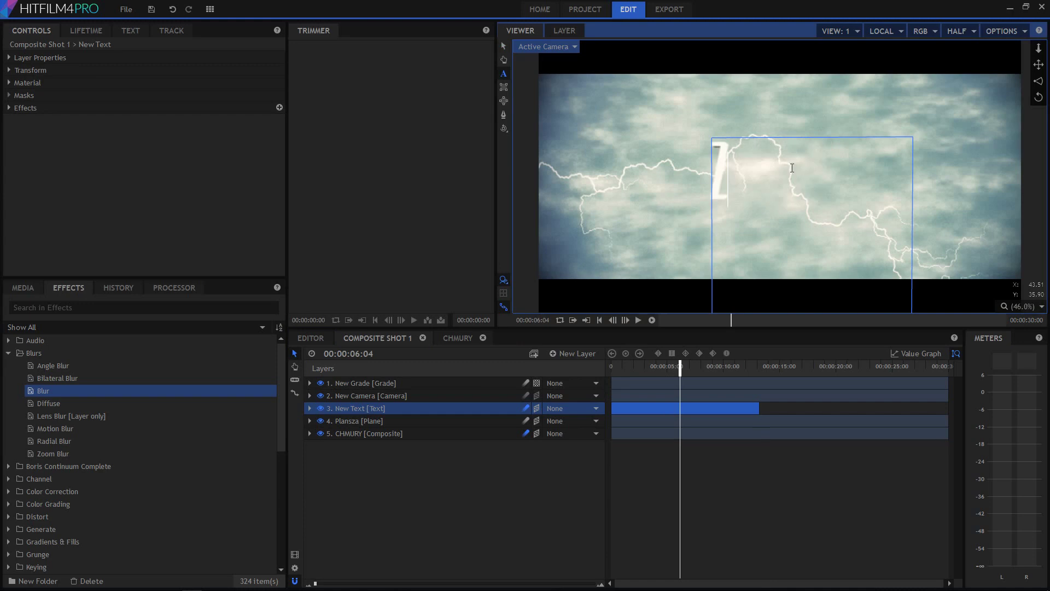
key("BackSpace")
type("EVIL")
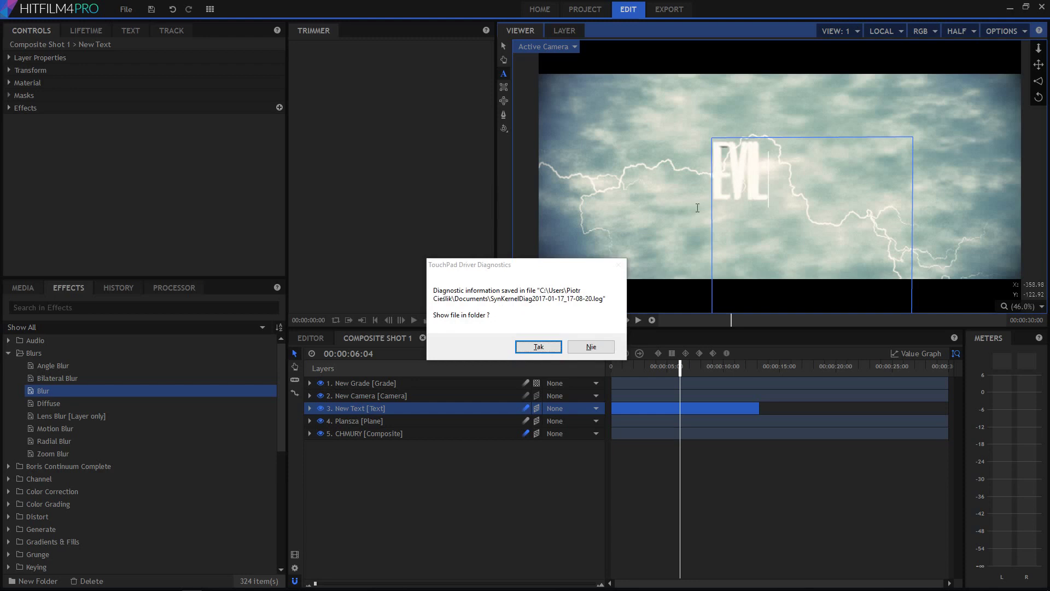
left_click(591, 346)
Set the EVIL text's letter spacing to 117.0 and its fill colour to pure red.
left_click_drag(775, 180, 705, 177)
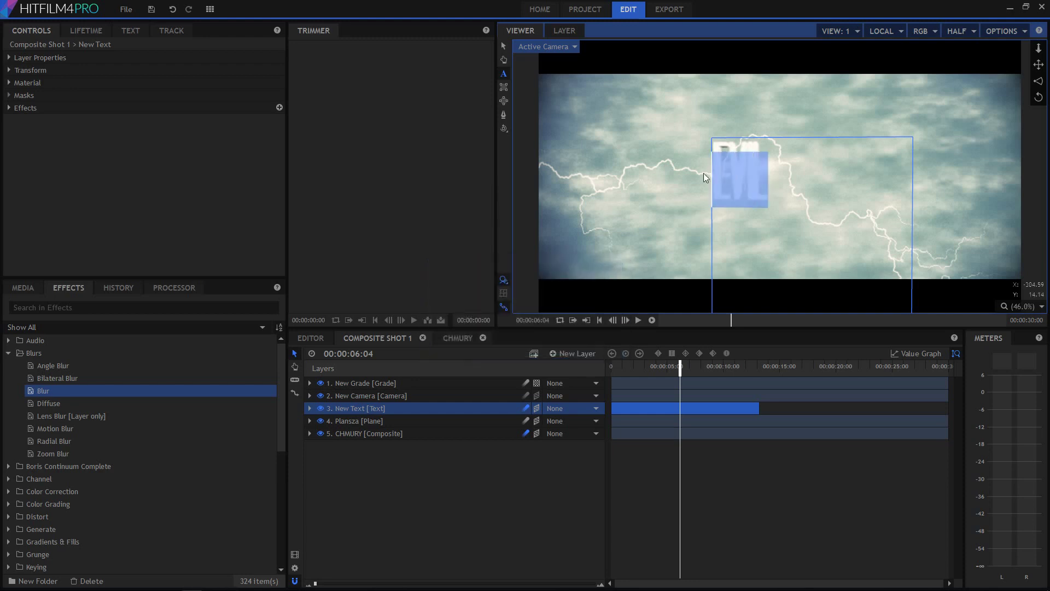
left_click(128, 31)
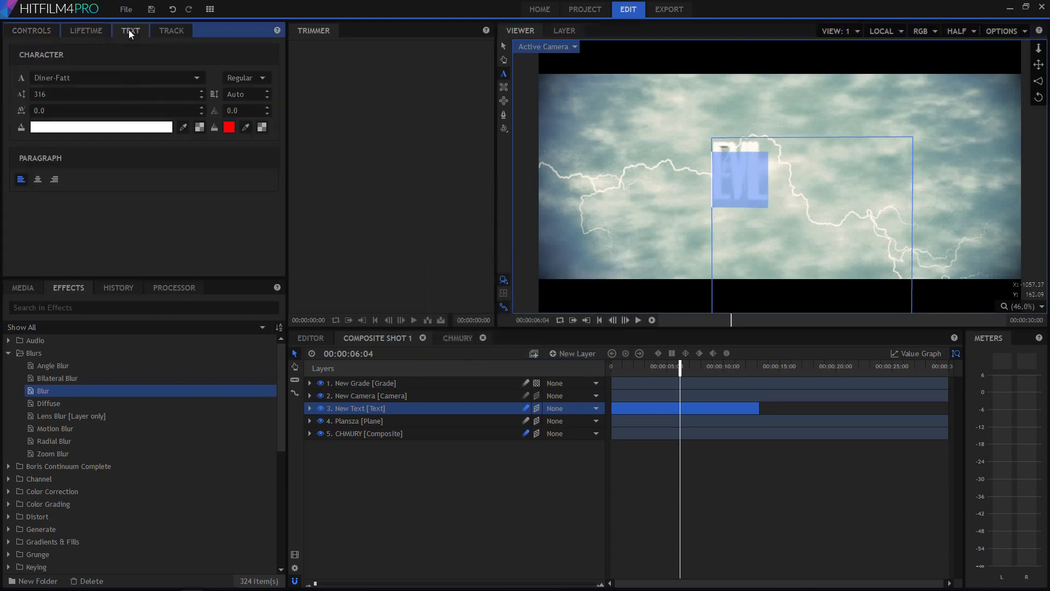
left_click_drag(81, 112, 104, 112)
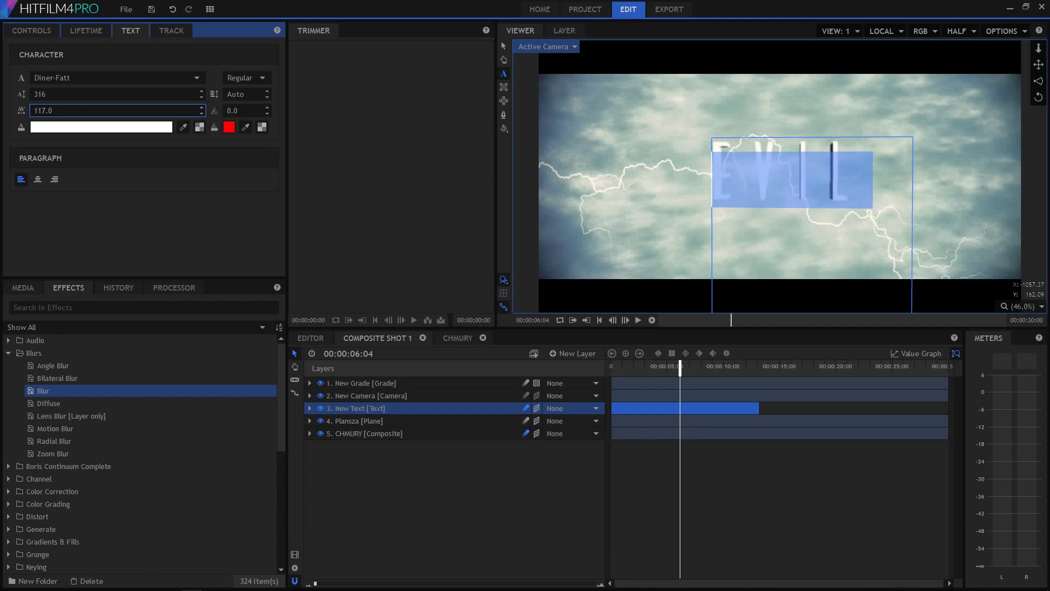
left_click(151, 127)
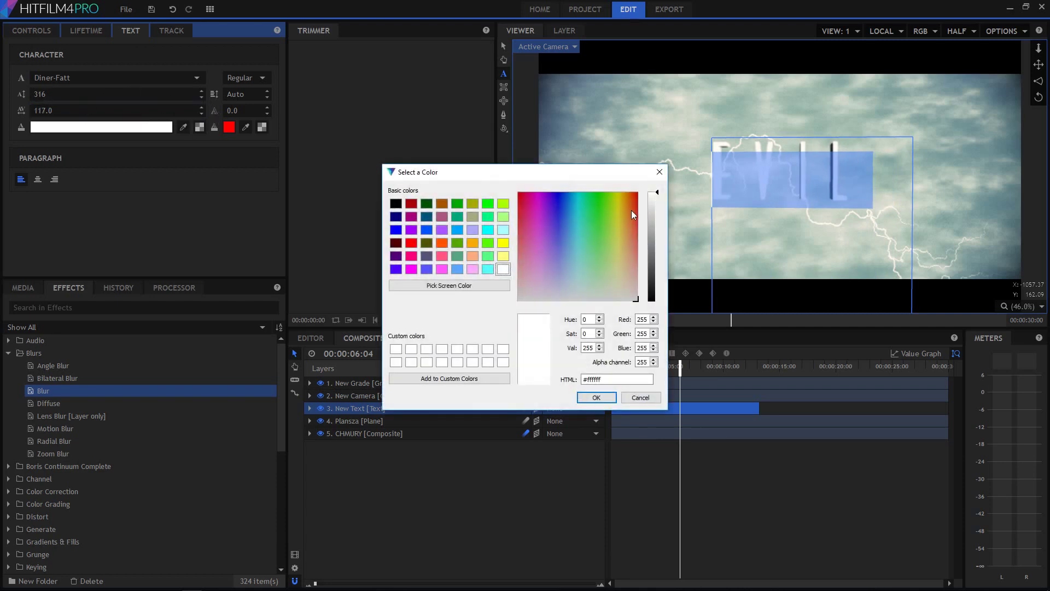
left_click_drag(631, 211, 653, 182)
left_click(601, 396)
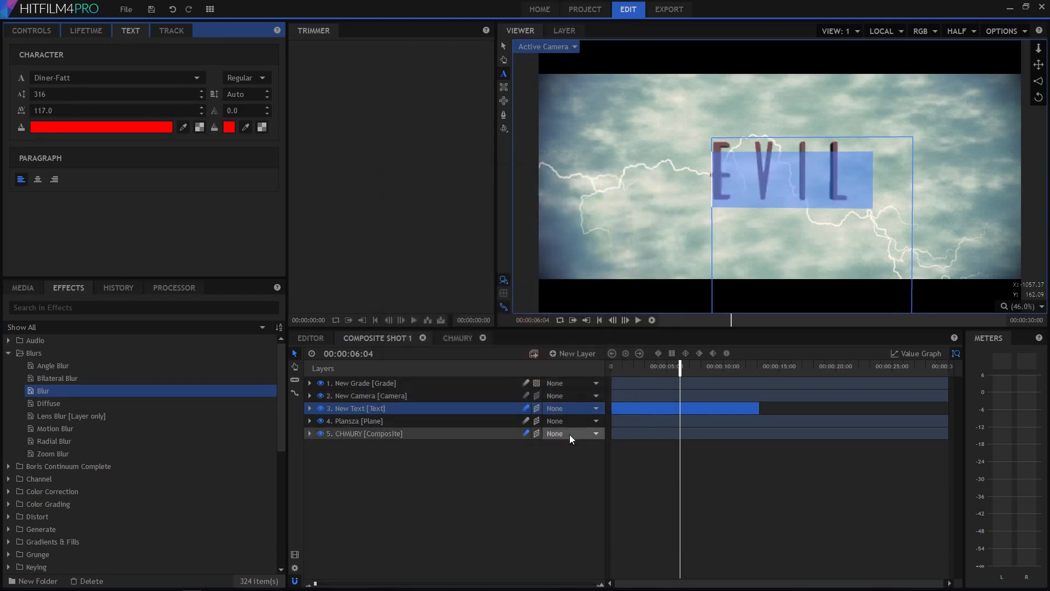
Play two stretches of Composite Shot 1 to check the red EVIL title against the animated clouds.
left_click(413, 458)
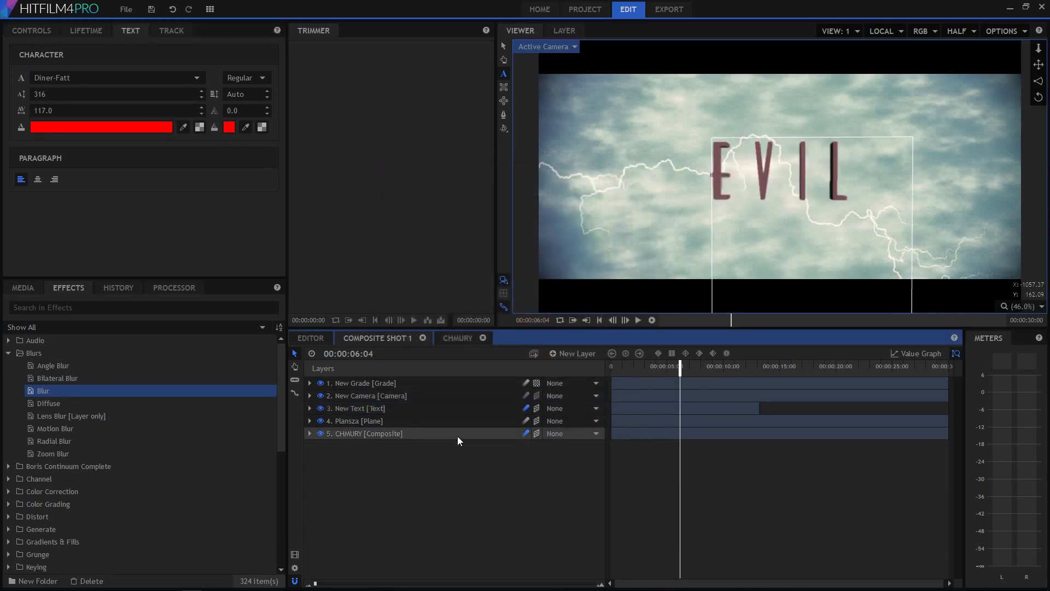
key("space")
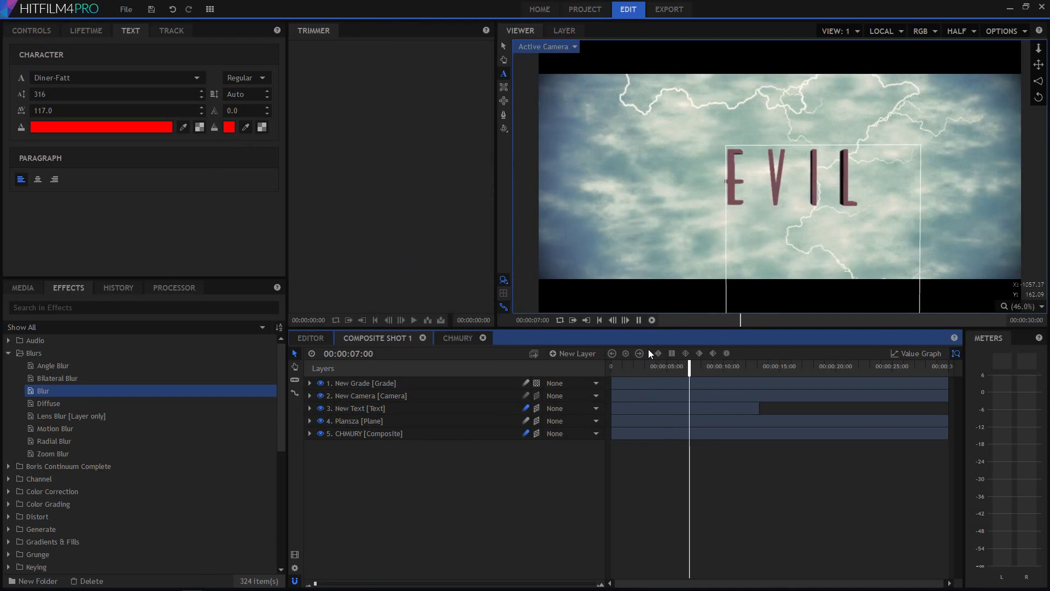
key("space")
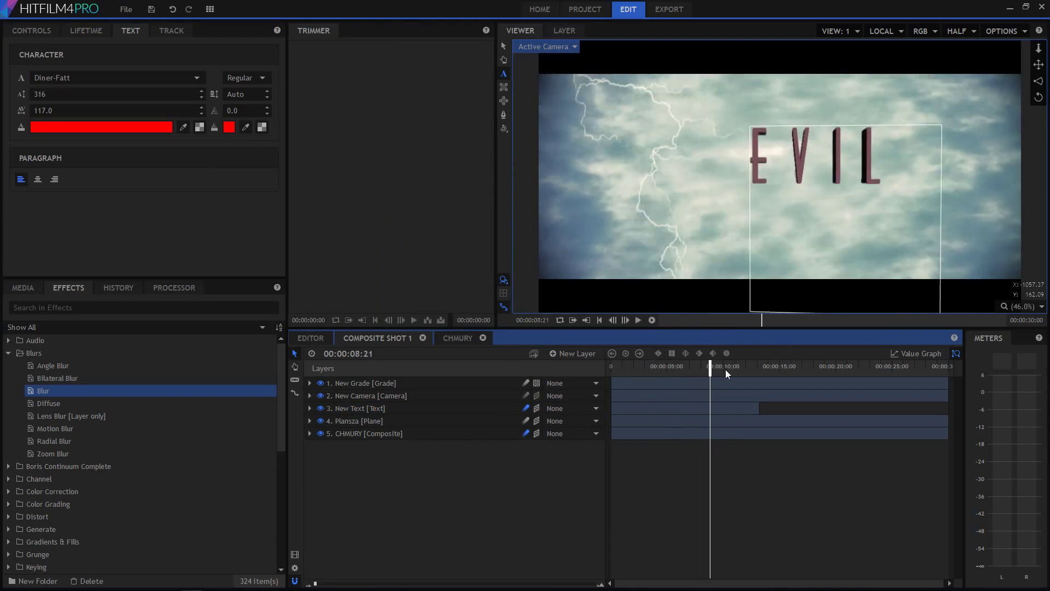
left_click_drag(710, 368, 640, 378)
key("space")
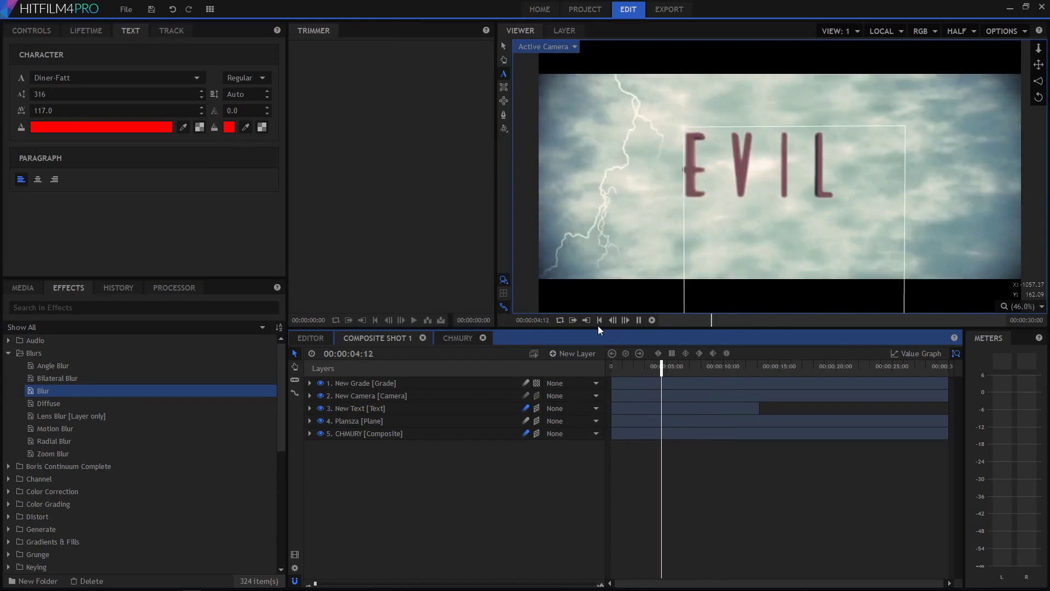
key("space")
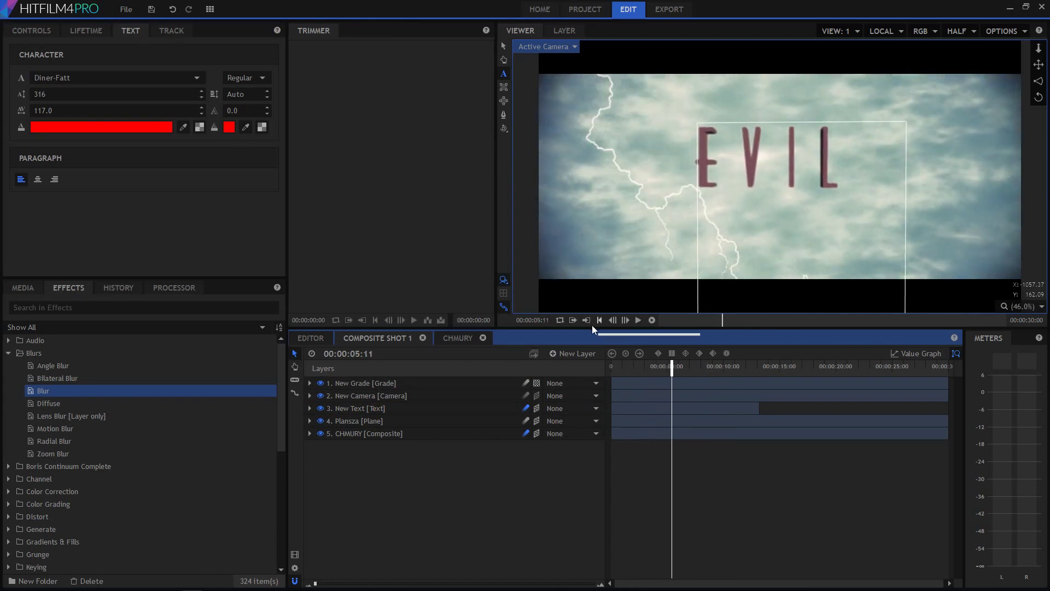
Duplicate the EVIL text layer and nudge the lower copy slightly down.
left_click(366, 412)
left_click(734, 198)
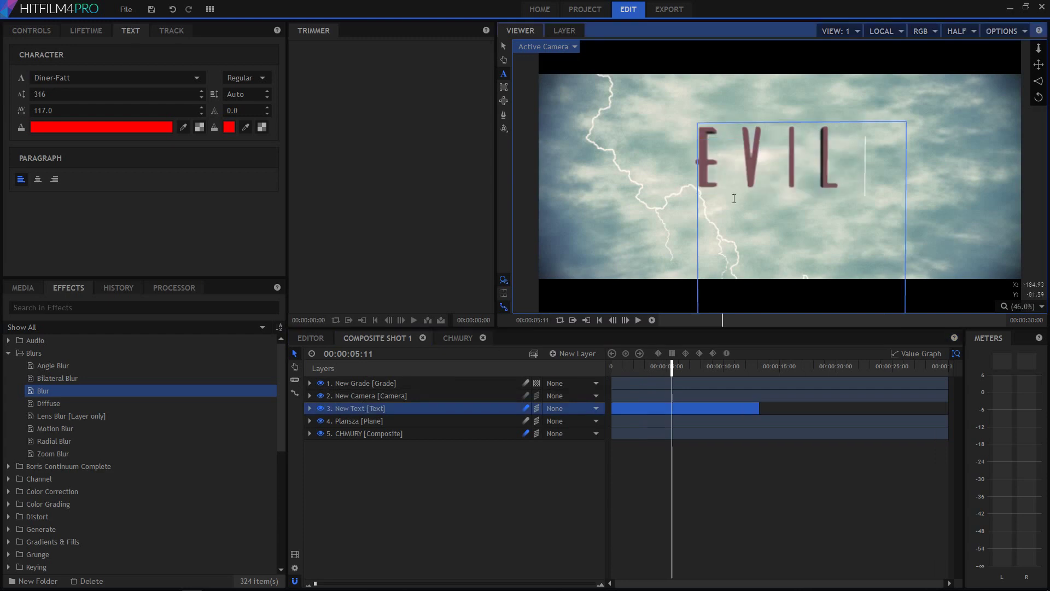
right_click(363, 409)
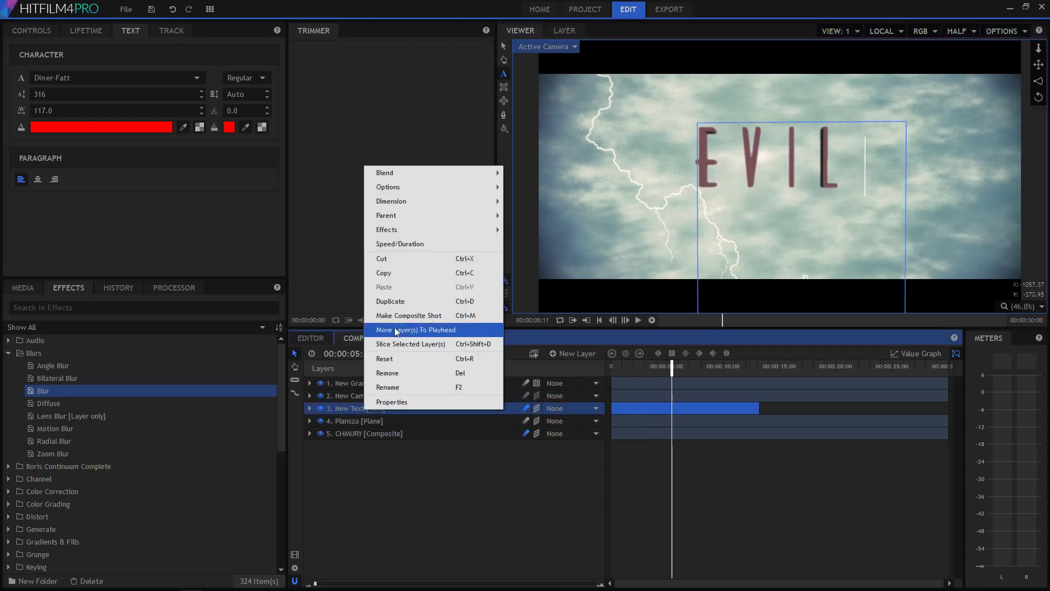
left_click(417, 302)
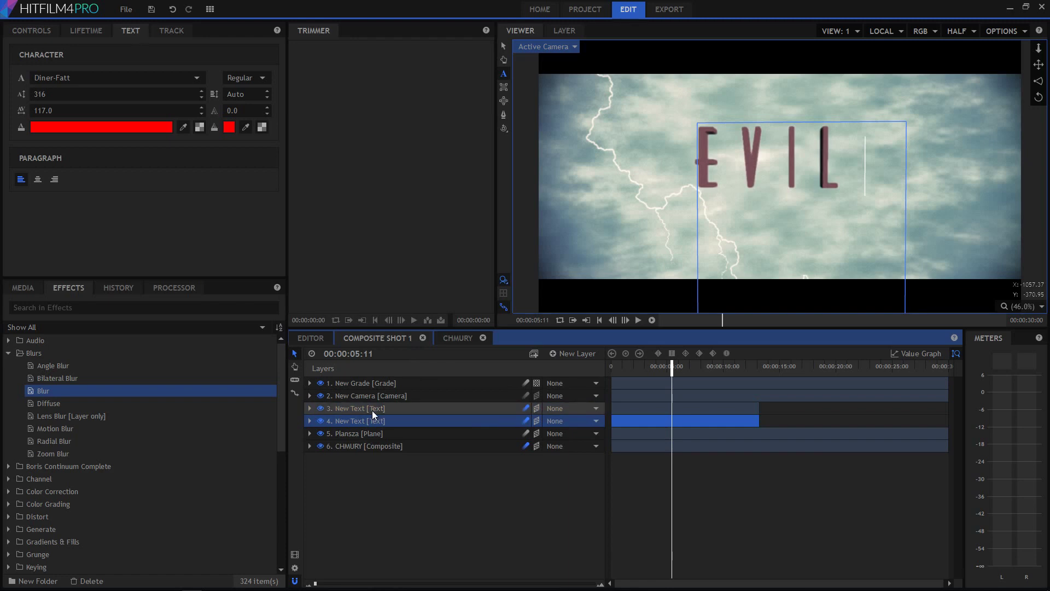
left_click(377, 422)
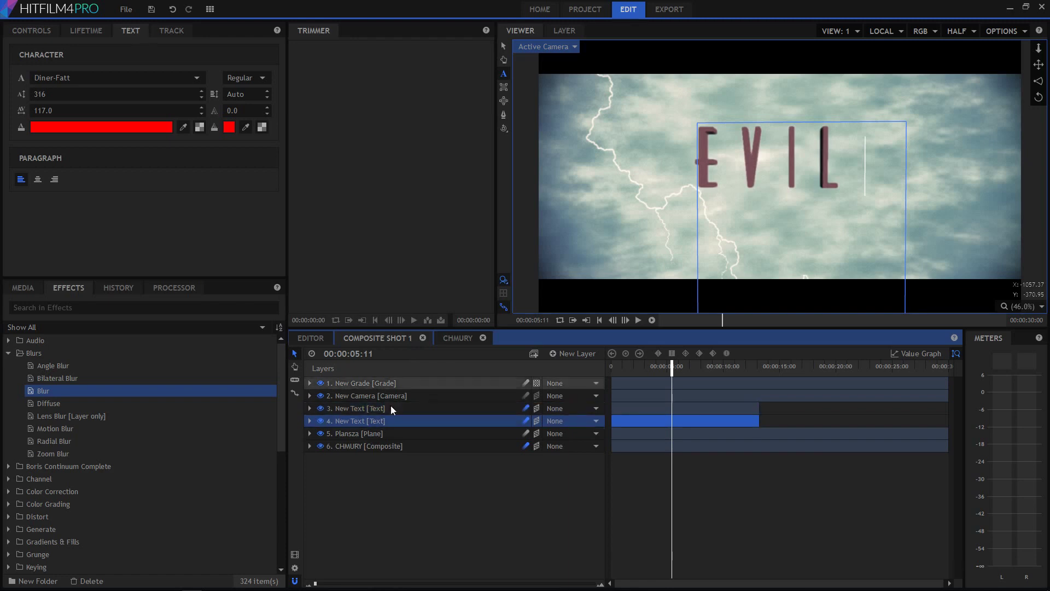
left_click(504, 47)
mouse_move(799, 202)
left_mouse_down()
mouse_move(803, 269)
mouse_move(812, 207)
left_mouse_up()
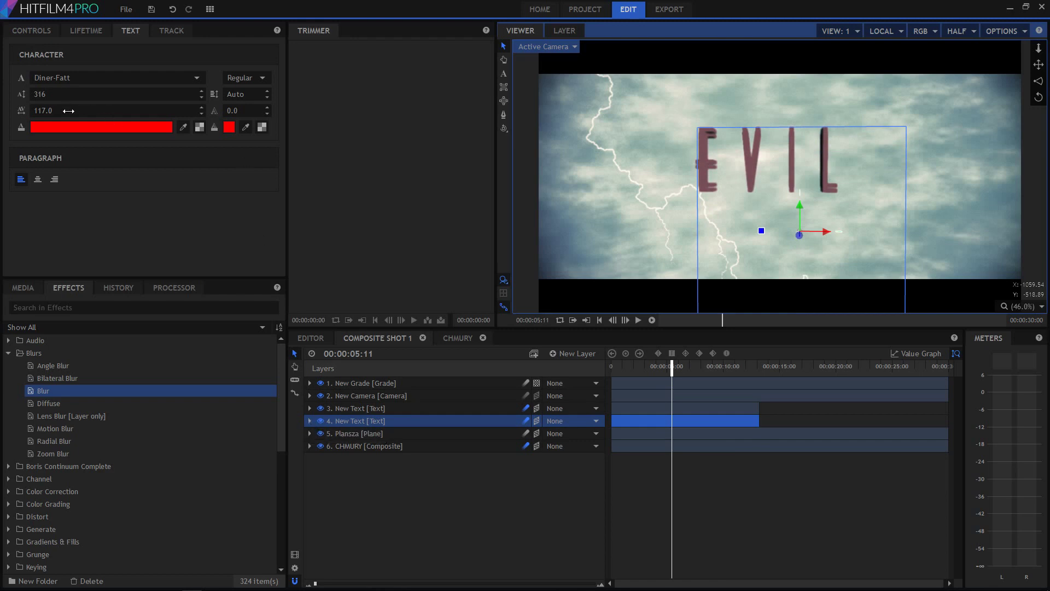
mouse_move(129, 96)
left_mouse_down()
mouse_move(88, 96)
mouse_move(127, 104)
left_mouse_up()
left_click_drag(198, 111, 142, 109)
left_click(374, 455)
left_click(391, 421)
Reduce the font size of the upper EVIL text layer to 147 and shift that layer right along its X axis.
left_click(504, 73)
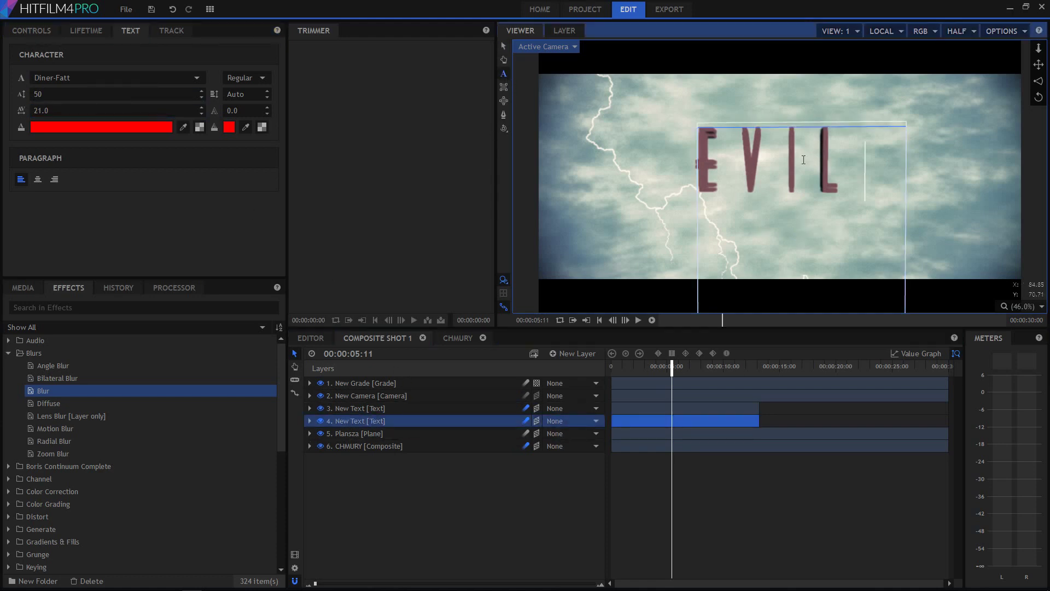
left_click(796, 159)
double_click(796, 159)
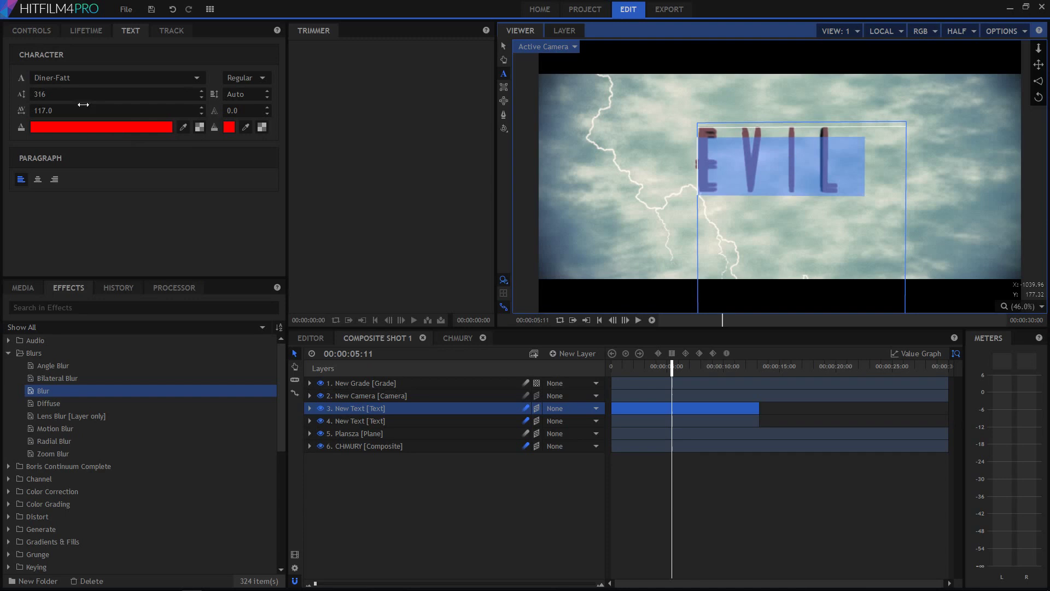
left_click_drag(88, 97, 52, 97)
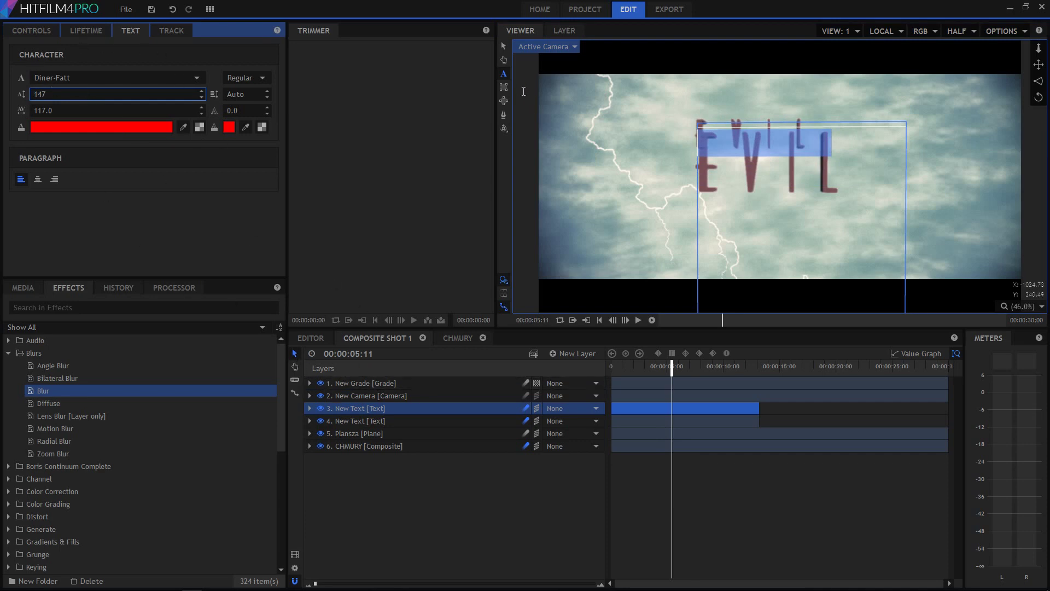
key("Escape")
left_click_drag(824, 226, 865, 230)
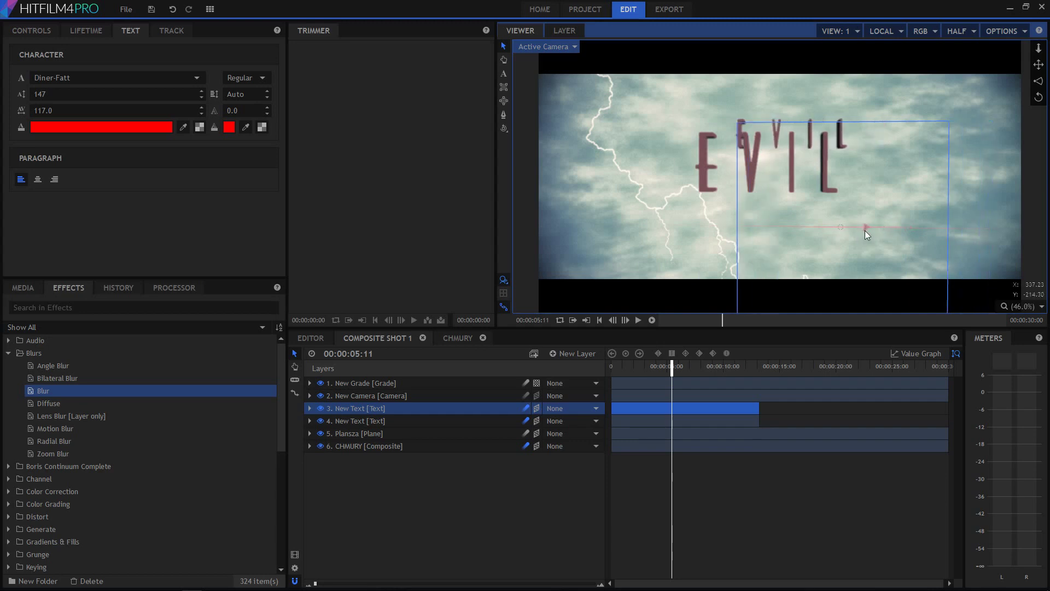
Apply a Blur effect to the small EVIL text layer and set its 3D Extrusion Z Shift to -62.0.
left_click(43, 390)
left_click_drag(42, 392, 366, 409)
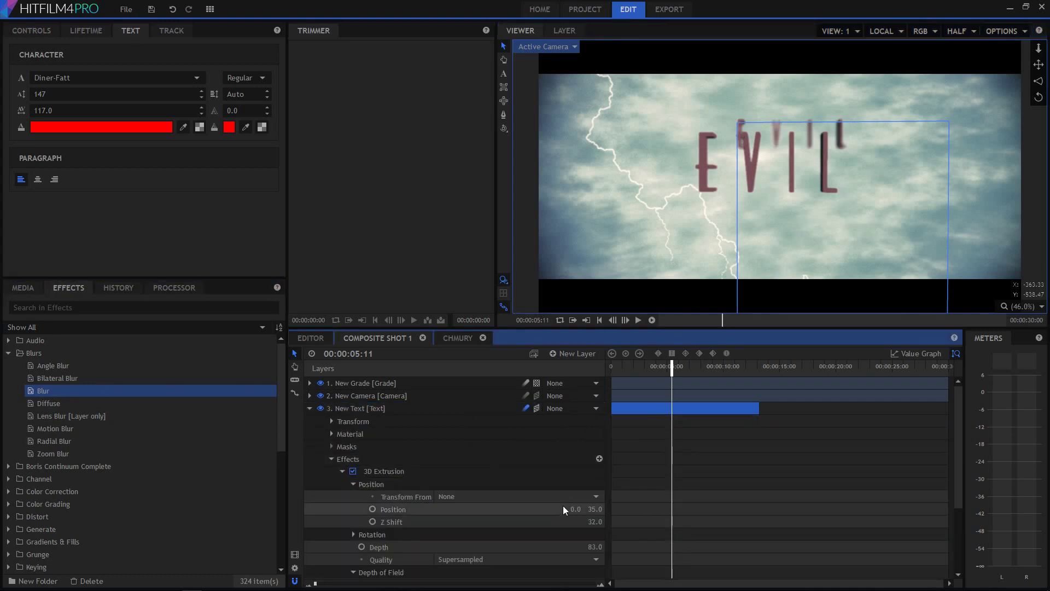
left_click_drag(594, 521, 558, 535)
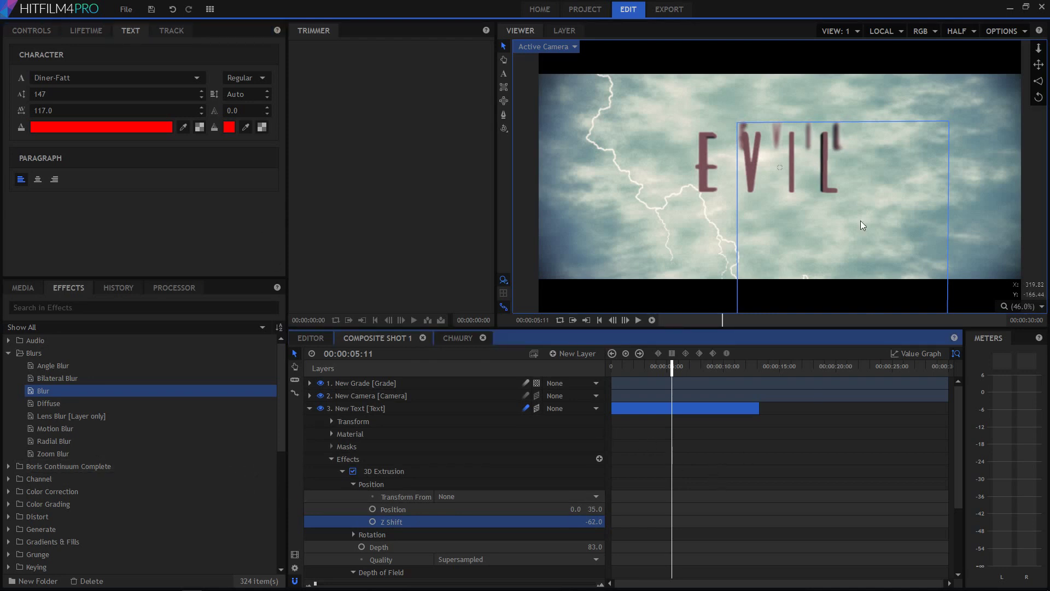
left_click(331, 459)
Duplicate the small blurred EVIL text layer and place the copy below and left of the large title.
left_click(365, 410)
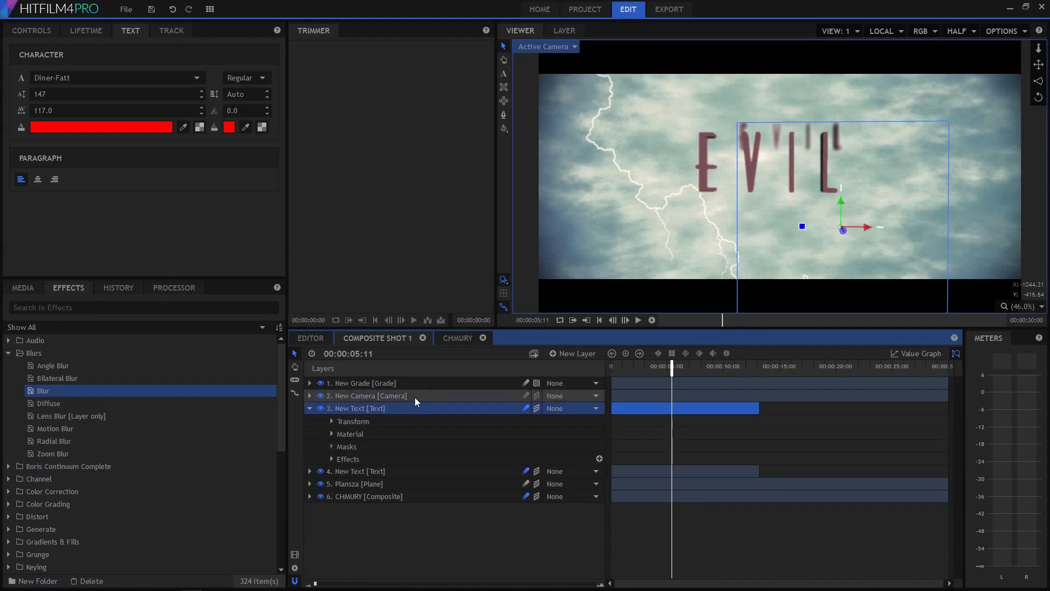
key("ctrl+d")
left_click_drag(841, 205, 804, 286)
scroll(843, 270, "down", 2)
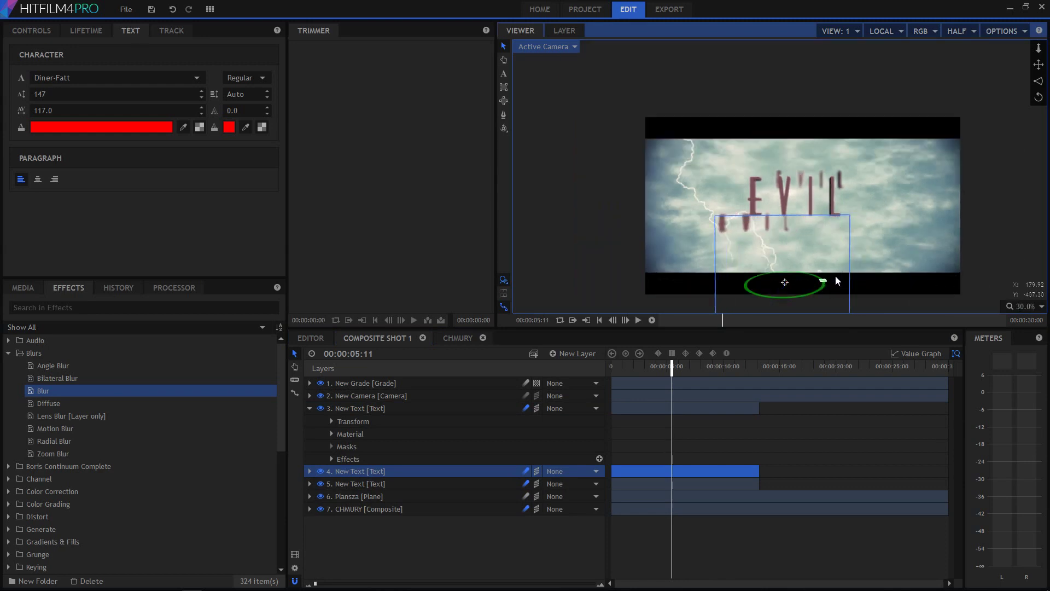
left_click_drag(832, 277, 785, 277)
Set the Blur radius of the lower small EVIL copy to 20.48 px and check the title at 00:00:09:22.
left_click(310, 471)
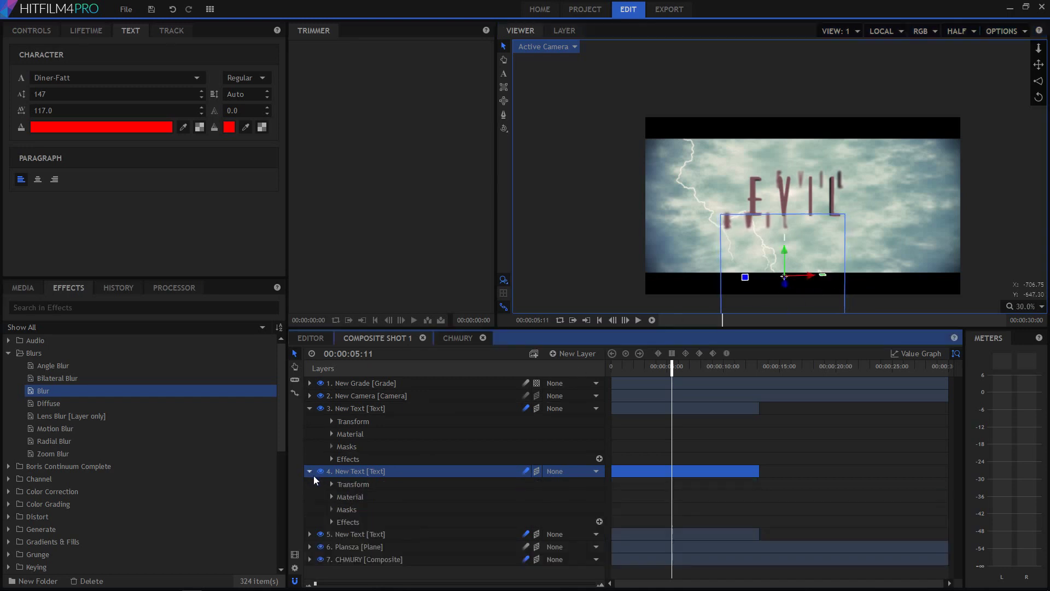
double_click(347, 520)
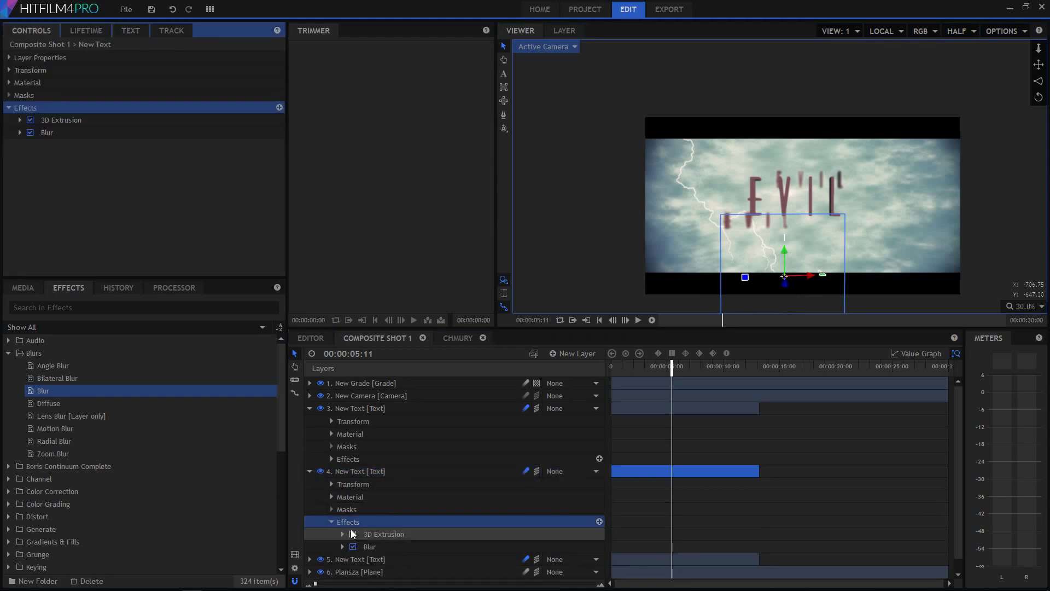
double_click(376, 547)
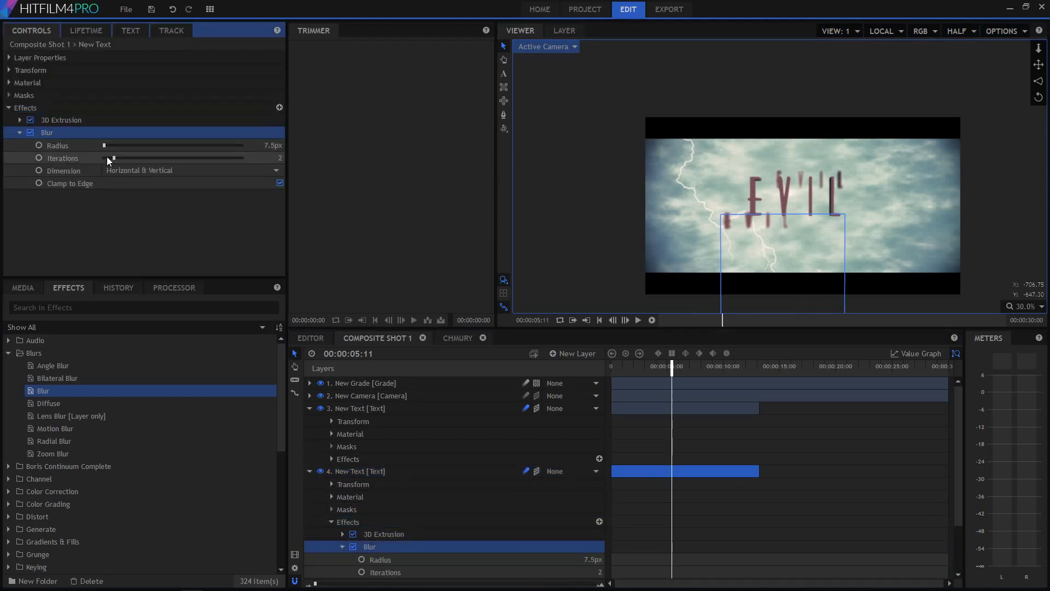
mouse_move(103, 145)
left_mouse_down()
mouse_move(129, 146)
mouse_move(106, 160)
left_mouse_up()
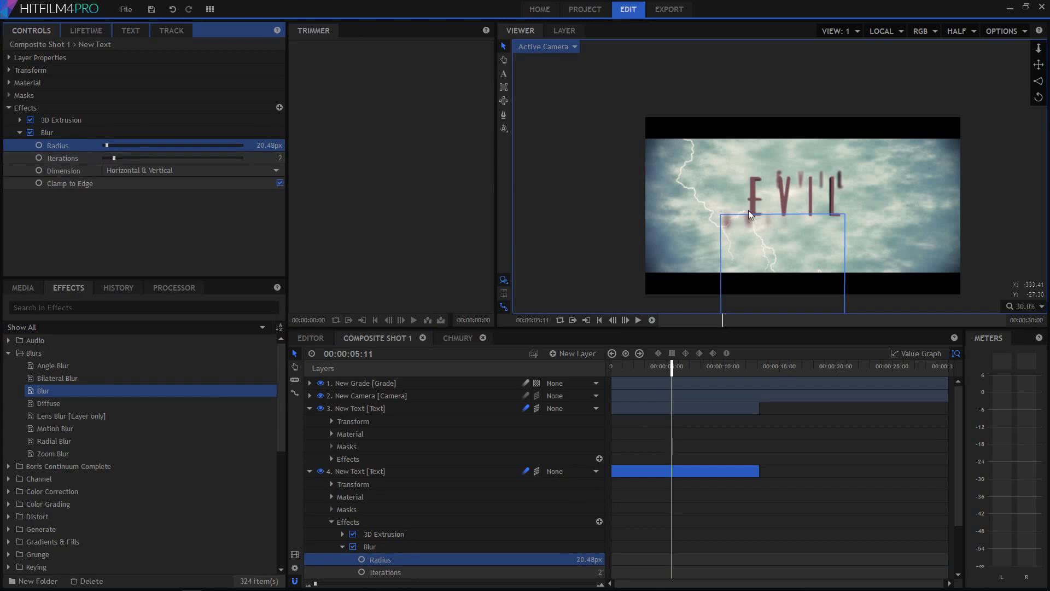
scroll(796, 221, "up", 1)
scroll(796, 222, "up", 1)
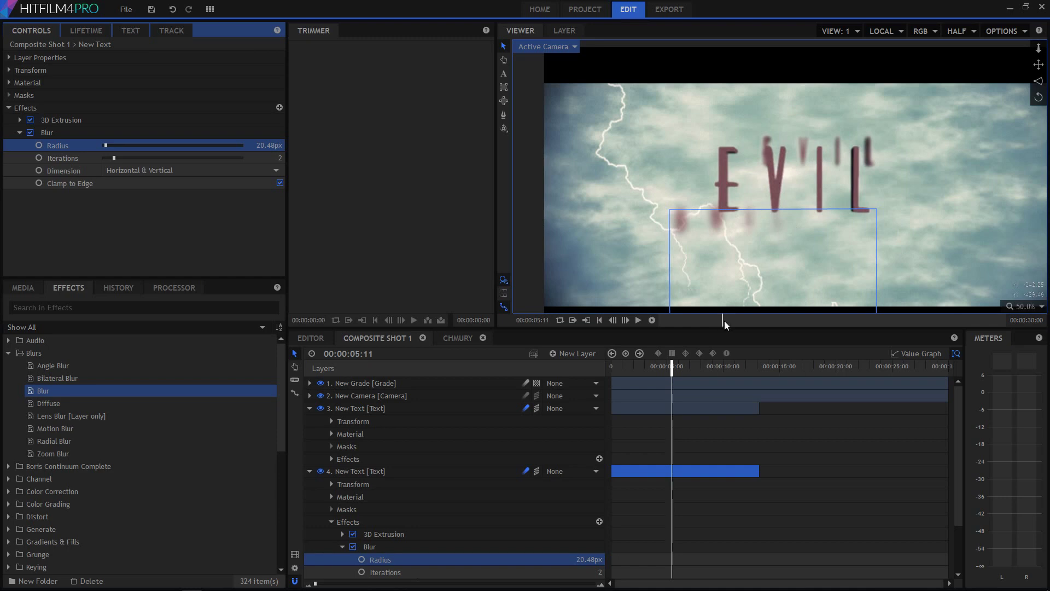
left_click_drag(672, 365, 723, 365)
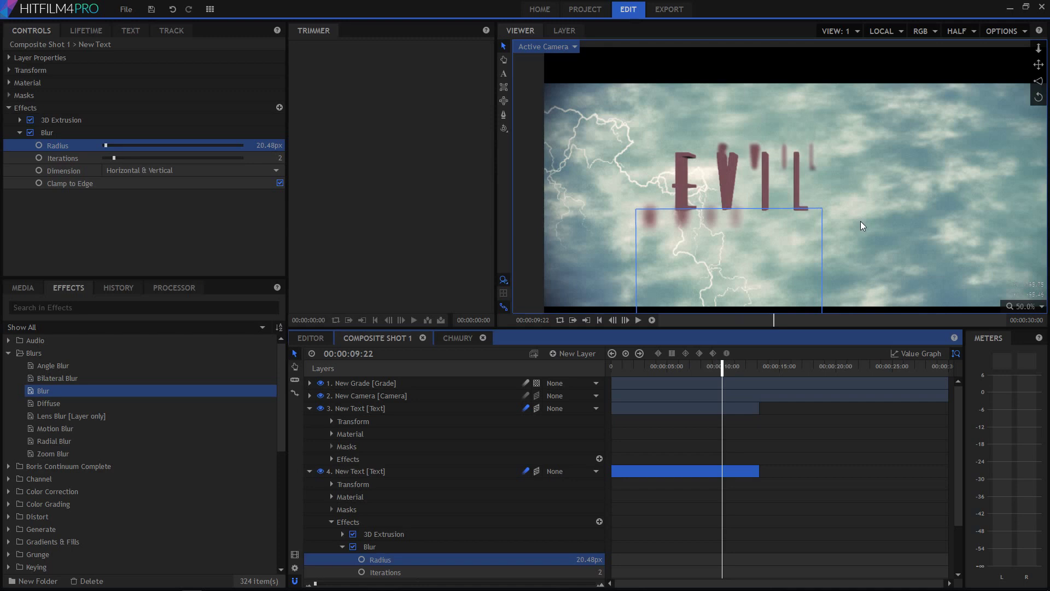
Scale the viewer to fit the whole frame and collapse the two expanded text layers.
left_click(1020, 307)
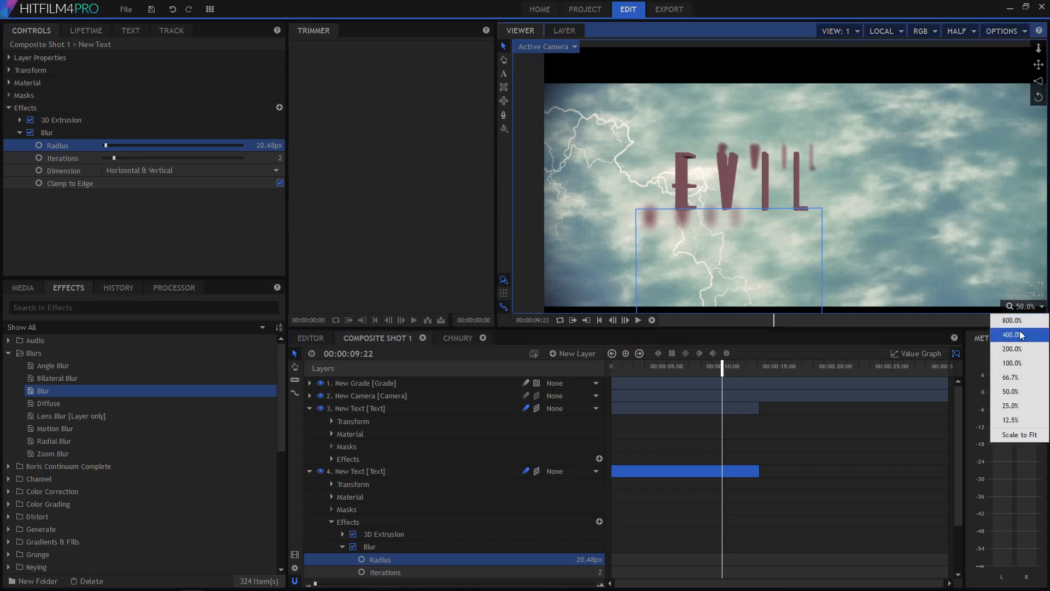
left_click(1020, 434)
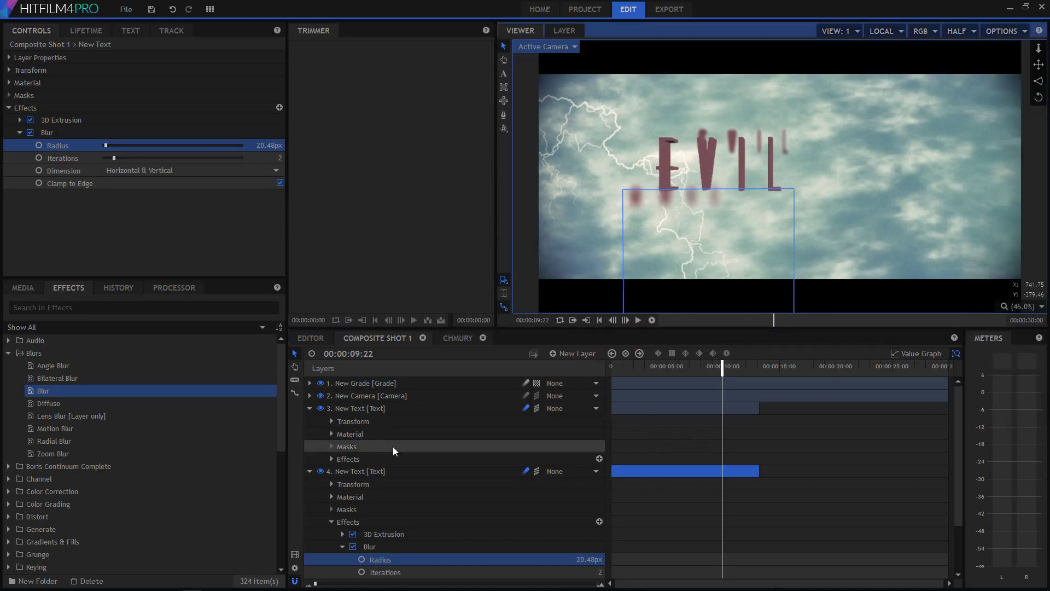
left_click(310, 471)
left_click(310, 409)
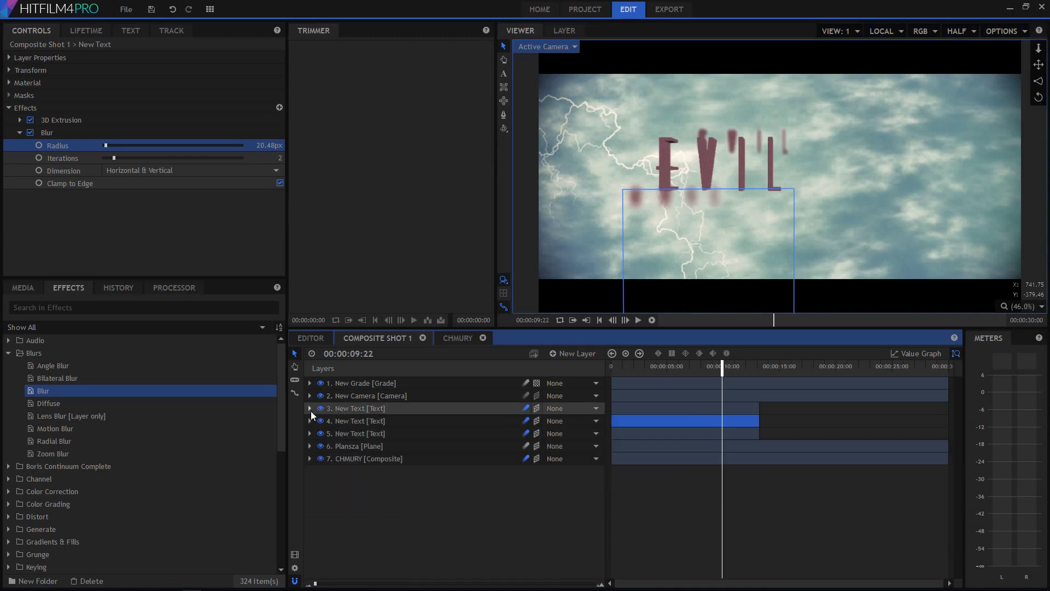
Duplicate the lower small blurred EVIL layer, shift one copy along its X axis to the lower right of the large title, and preview the animation.
left_click(683, 417)
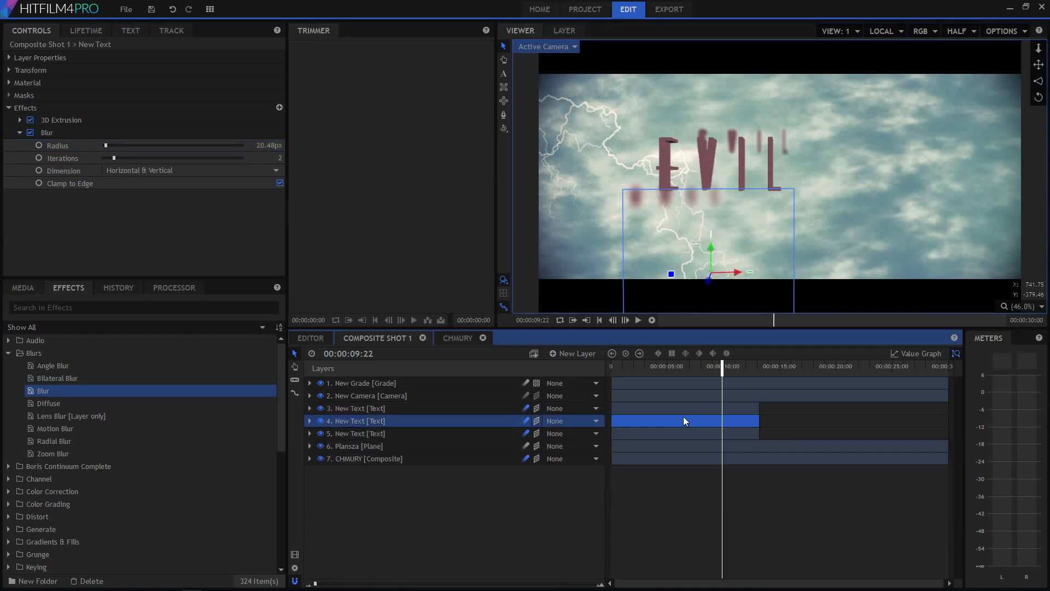
key("ctrl+d")
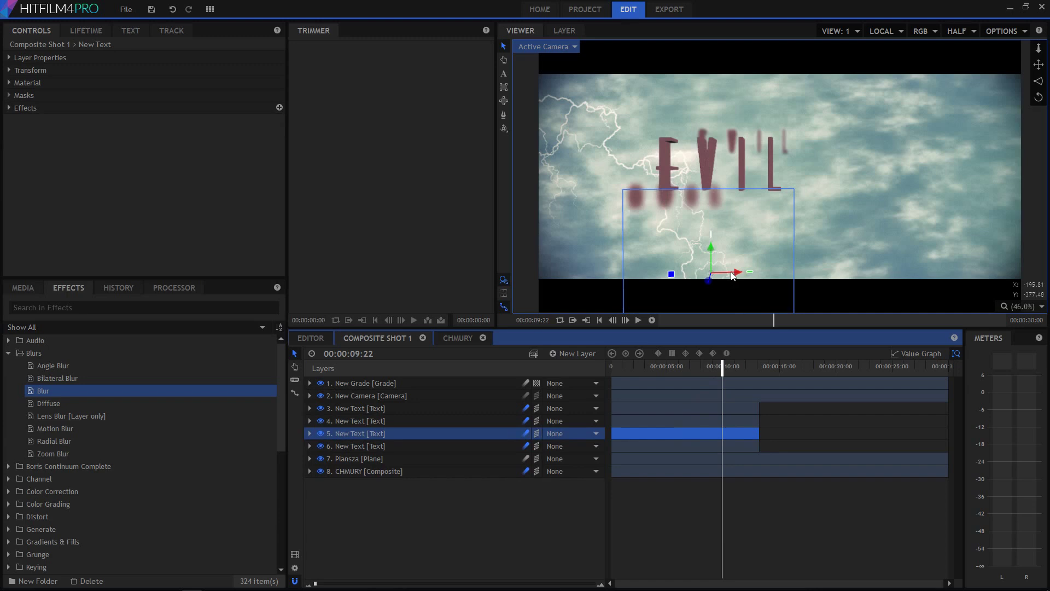
left_click(637, 420)
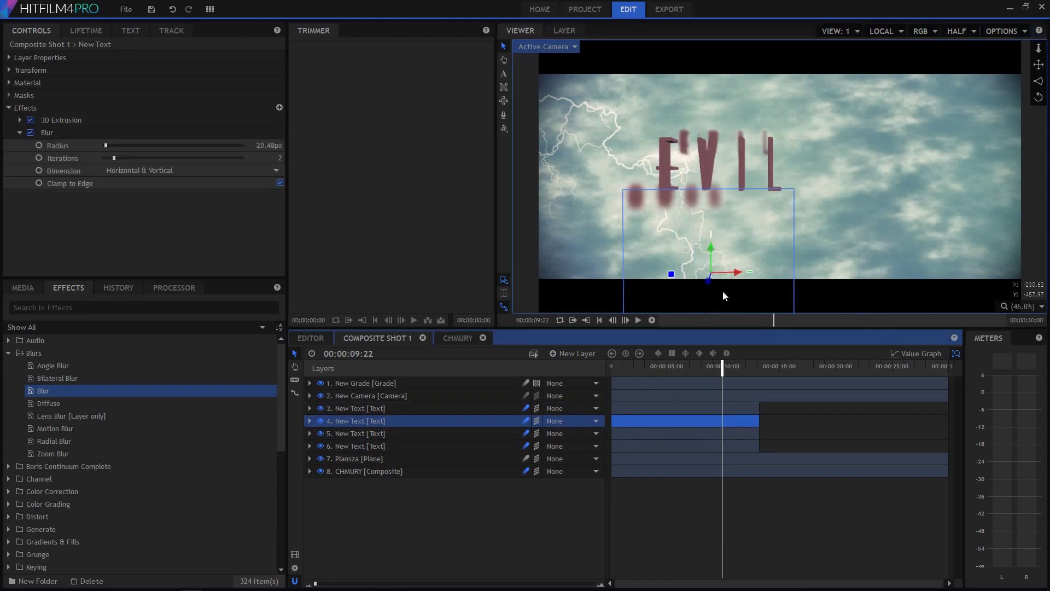
left_click_drag(733, 271, 913, 287)
left_click_drag(883, 283, 875, 283)
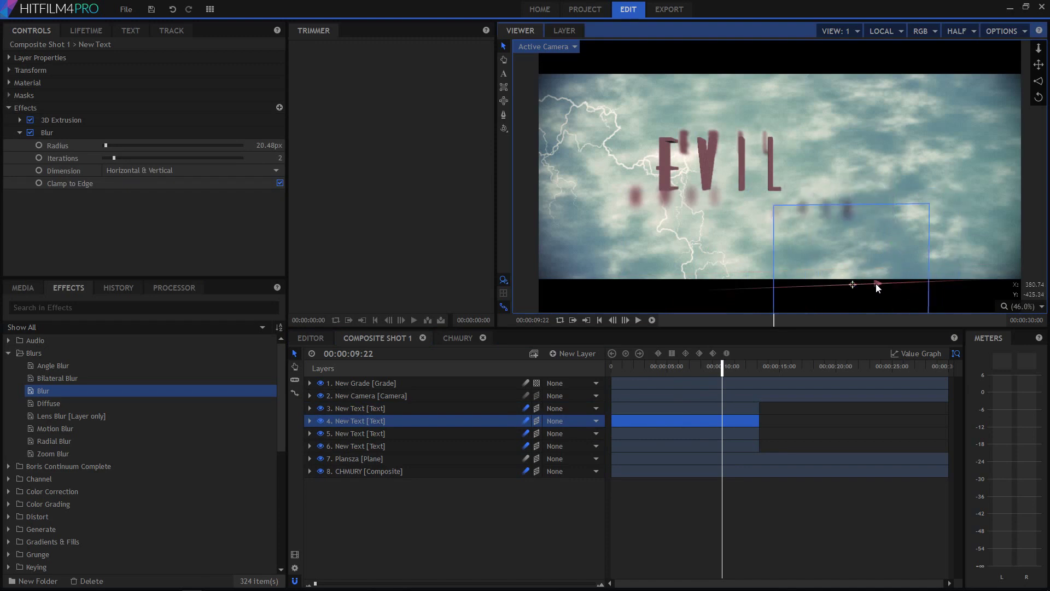
left_click(516, 499)
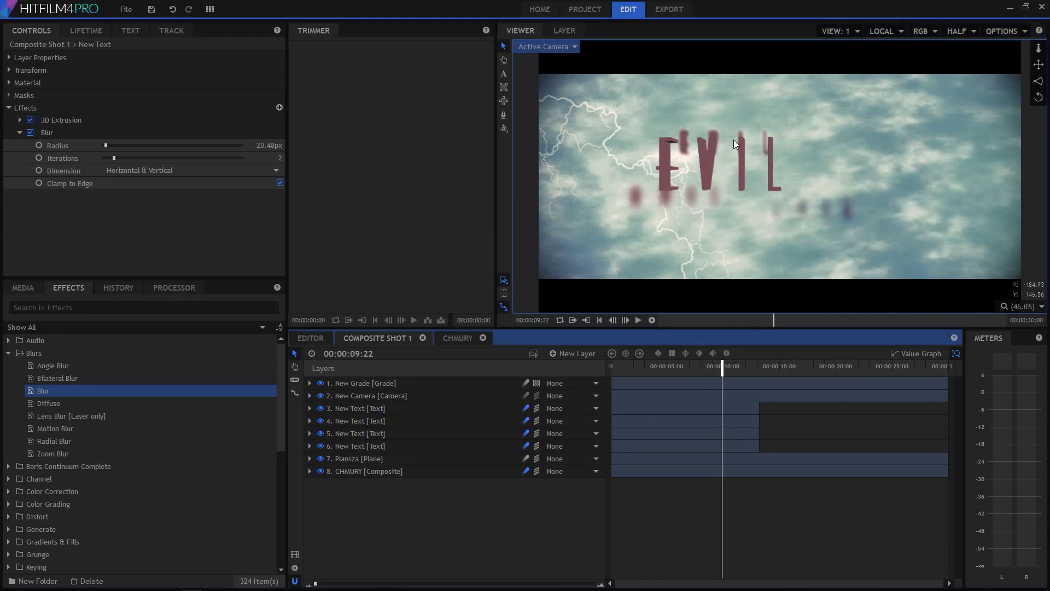
key("space")
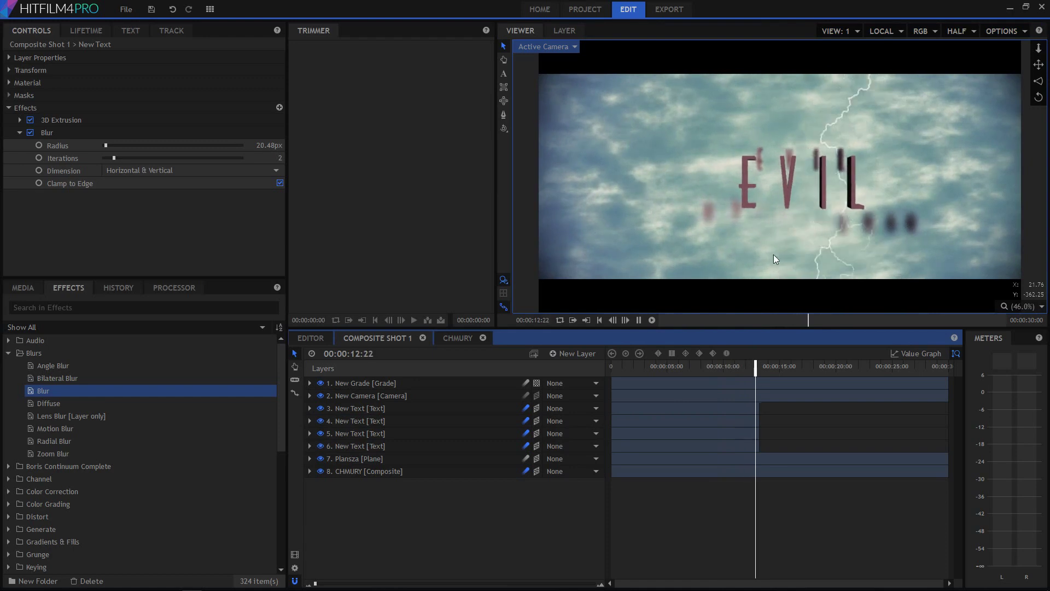
key("space")
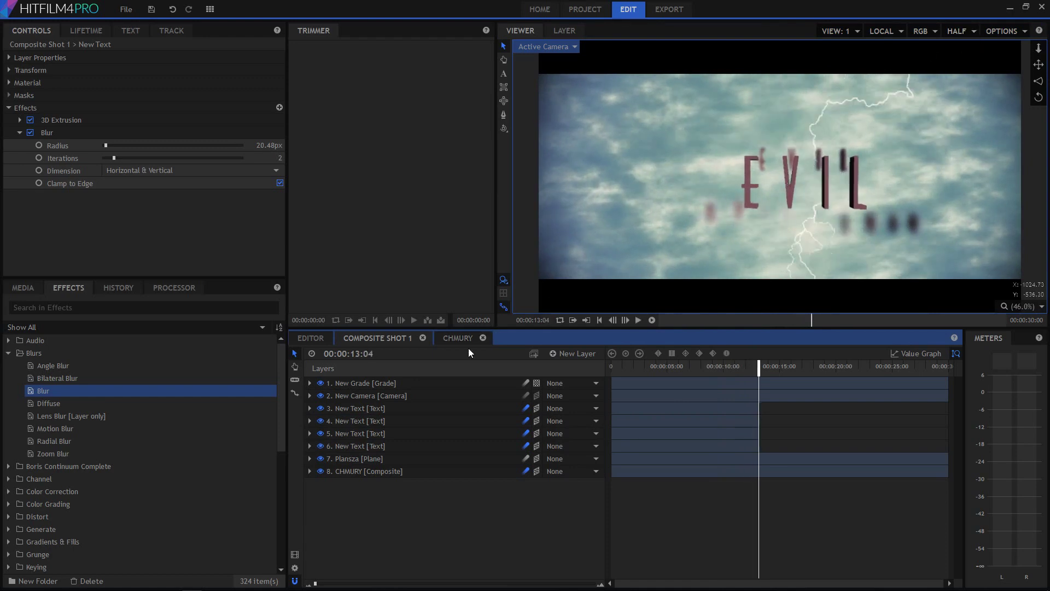
Identify the large EVIL title's layer by toggling the visibility of the text layers, and rename it TEXT GL.
left_click(386, 407)
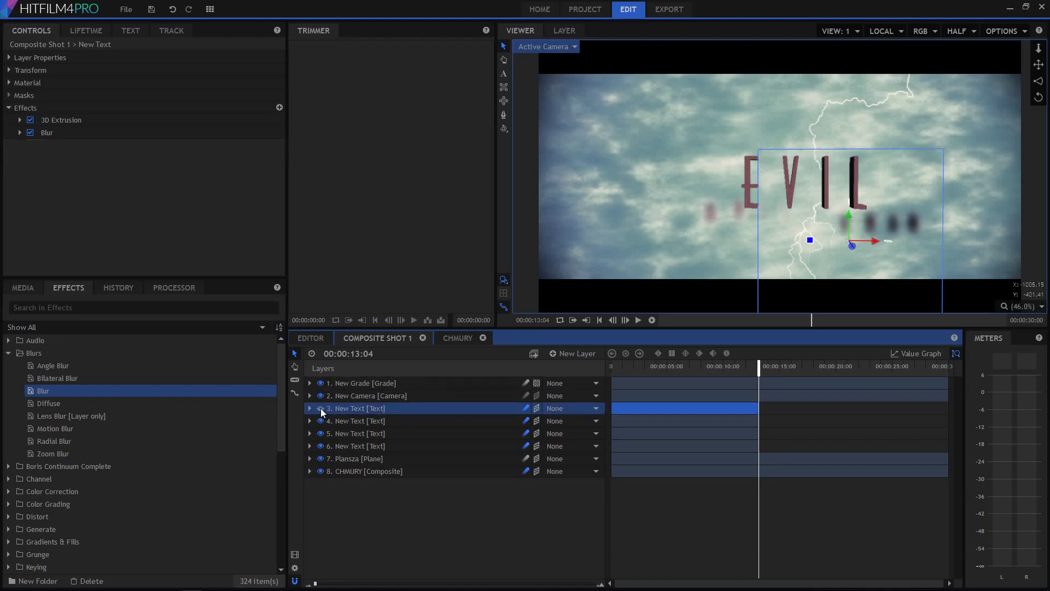
left_click(321, 433)
left_click(321, 433)
left_click(316, 447)
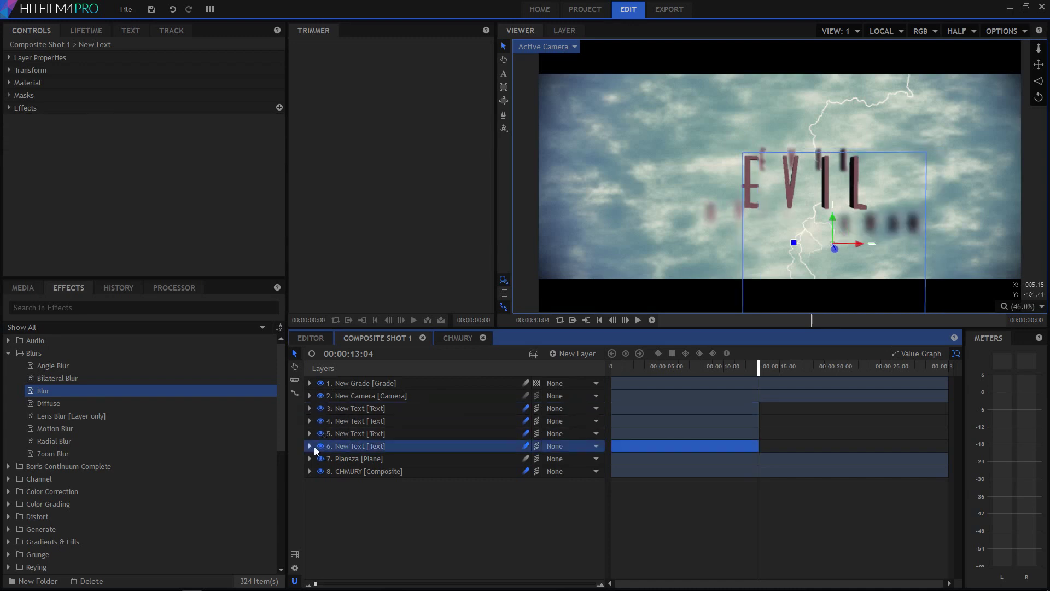
left_click(321, 447)
left_click(321, 447)
right_click(367, 449)
left_click(426, 432)
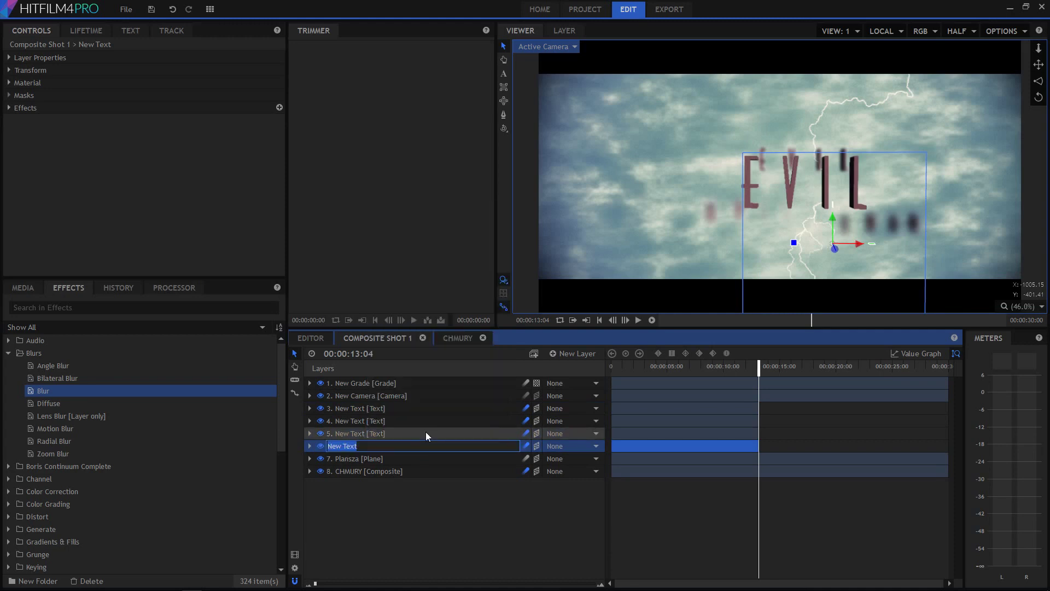
type("TEXT GL")
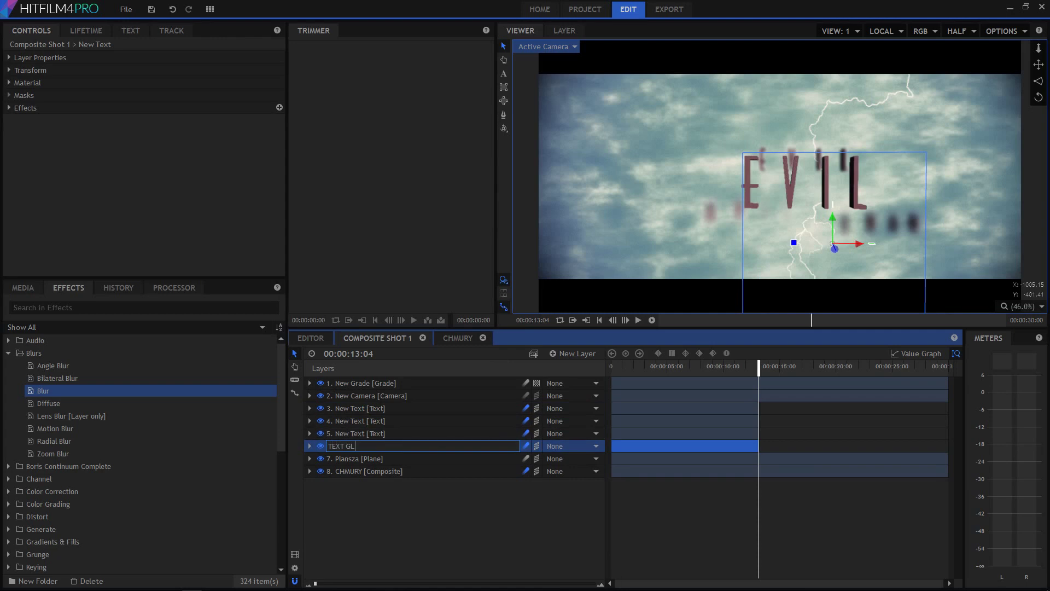
left_click(486, 523)
Activate the Text tool and try to select the letters of the large EVIL title.
left_click(368, 447)
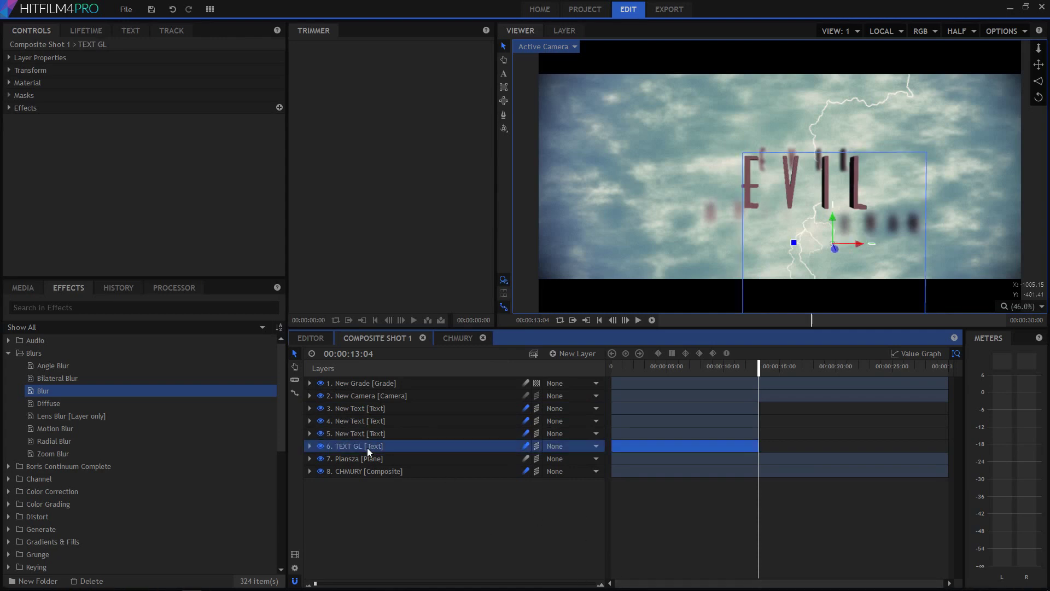
left_click(504, 73)
left_click_drag(851, 176, 732, 170)
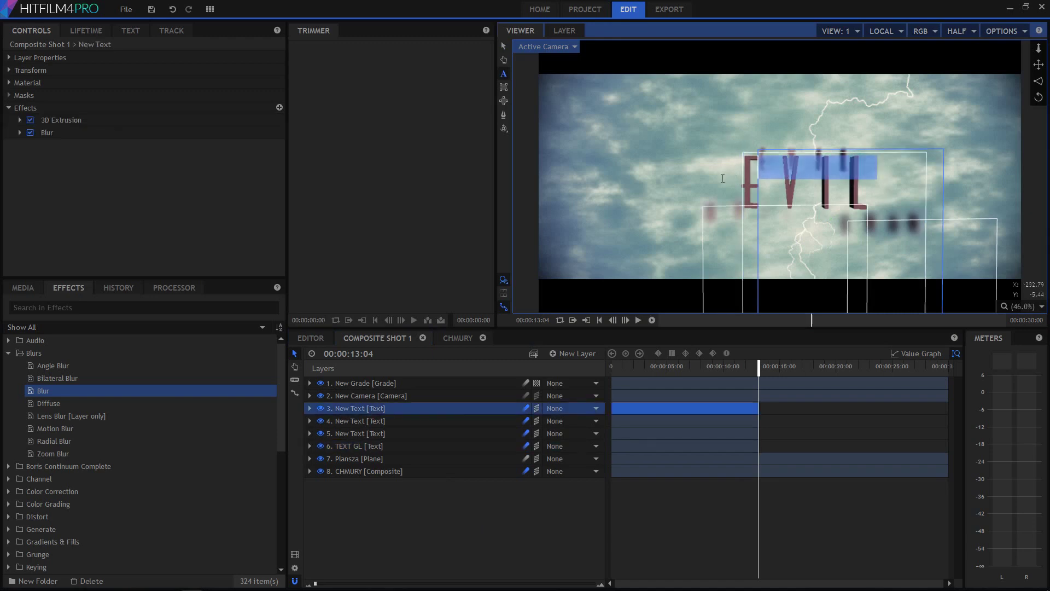
Move the TEXT GL layer above the other text layers and hide the three small EVIL text layers.
left_click(372, 444)
left_click_drag(312, 408, 322, 430)
left_click(320, 429)
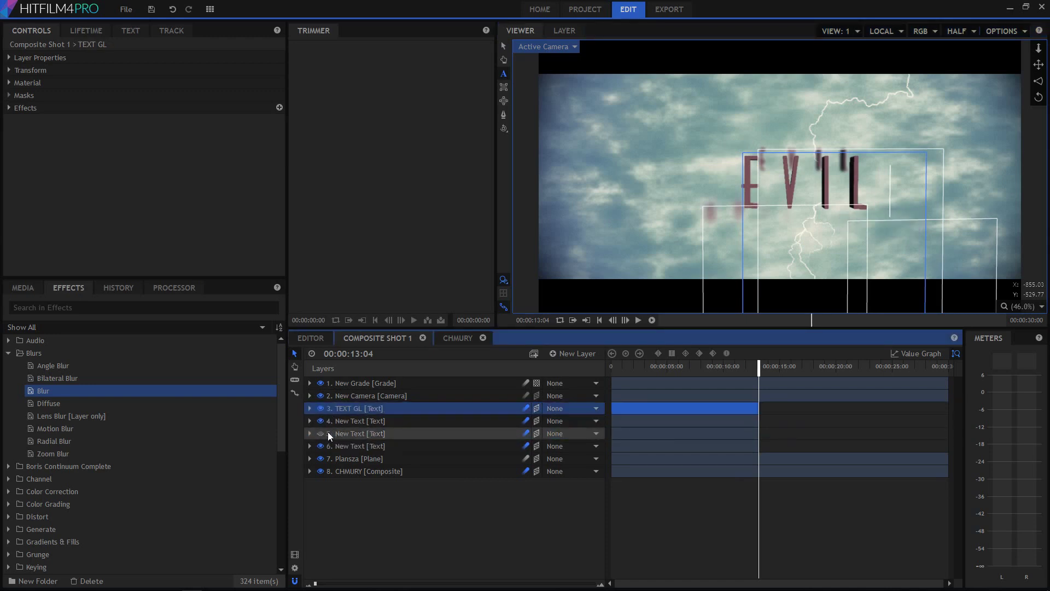
left_click(320, 421)
left_click(321, 444)
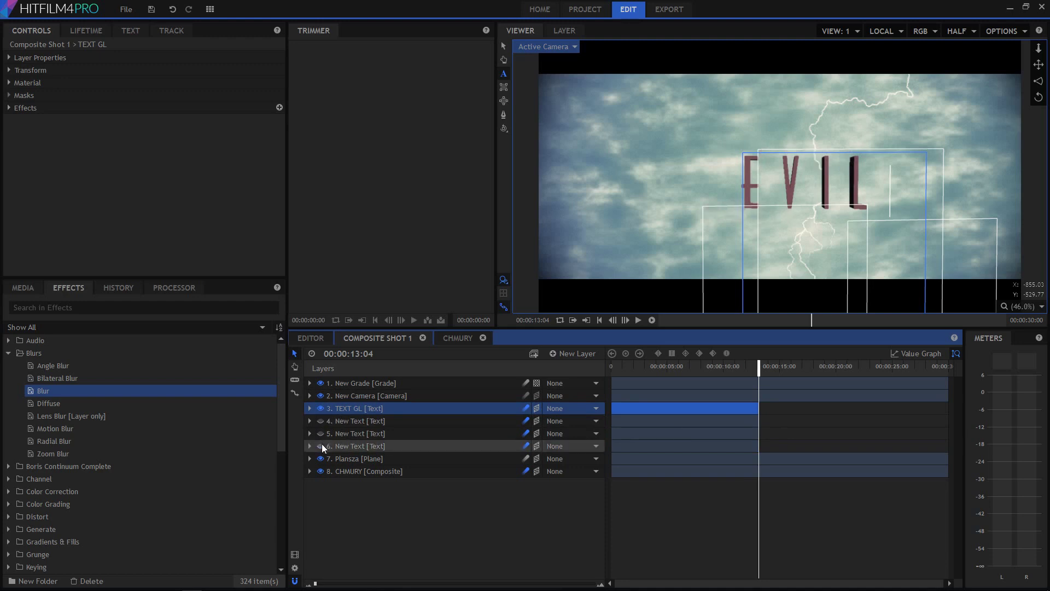
left_click(831, 184)
double_click(832, 185)
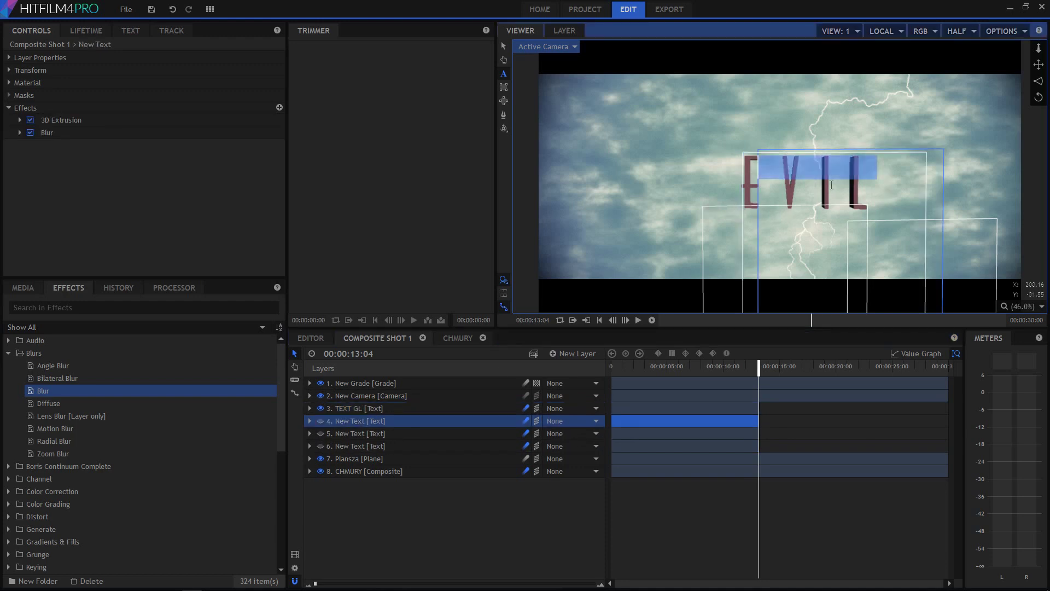
Set the TEXT GL layer's 3D Extrusion Depth to 116.0 and its Rotation Y to -8.0.
left_click(366, 409)
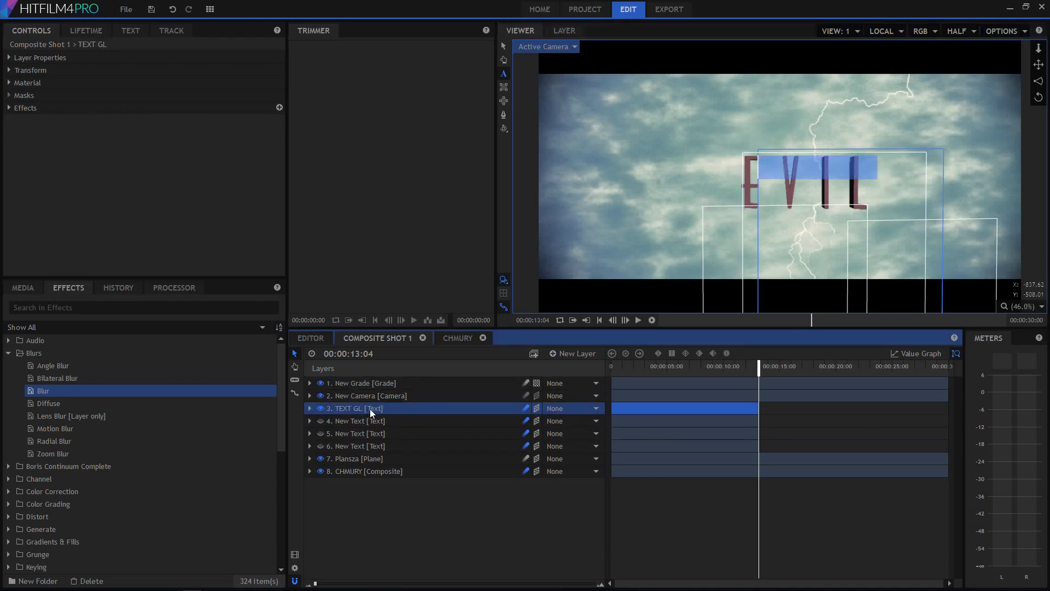
double_click(370, 409)
left_click(356, 447)
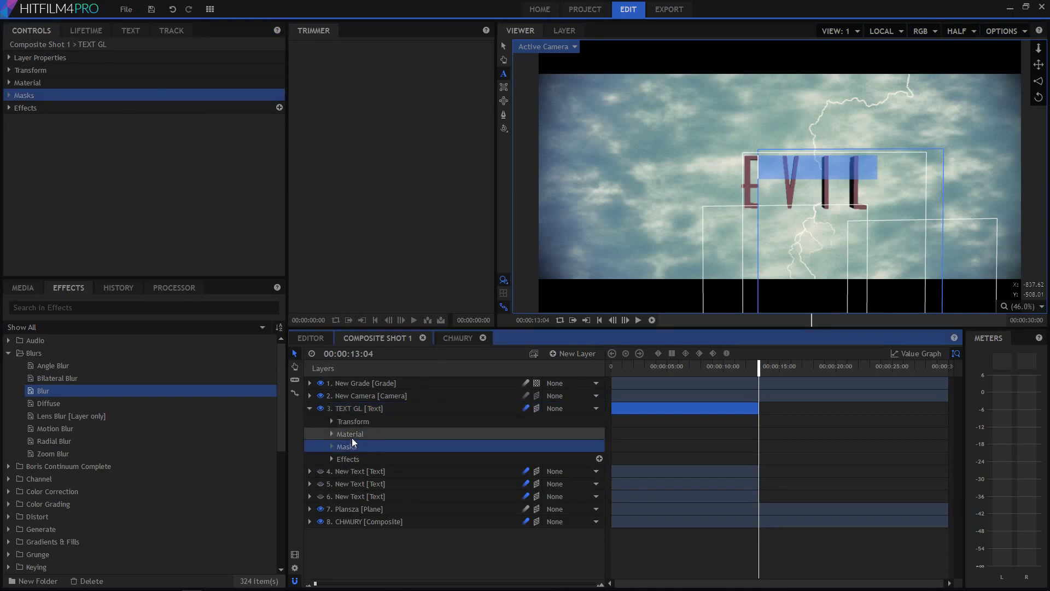
left_click(10, 108)
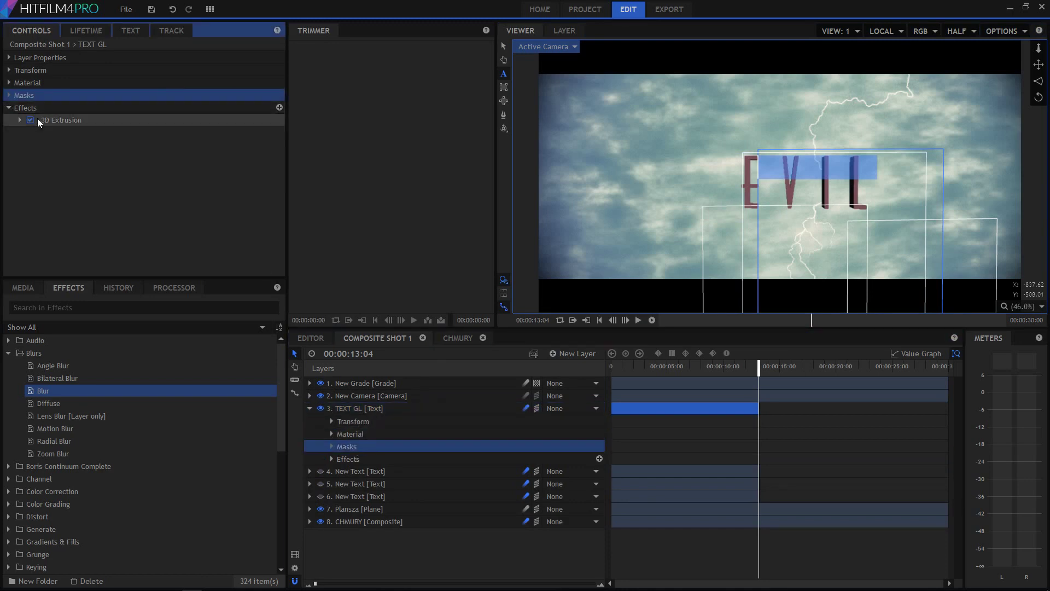
left_click(57, 120)
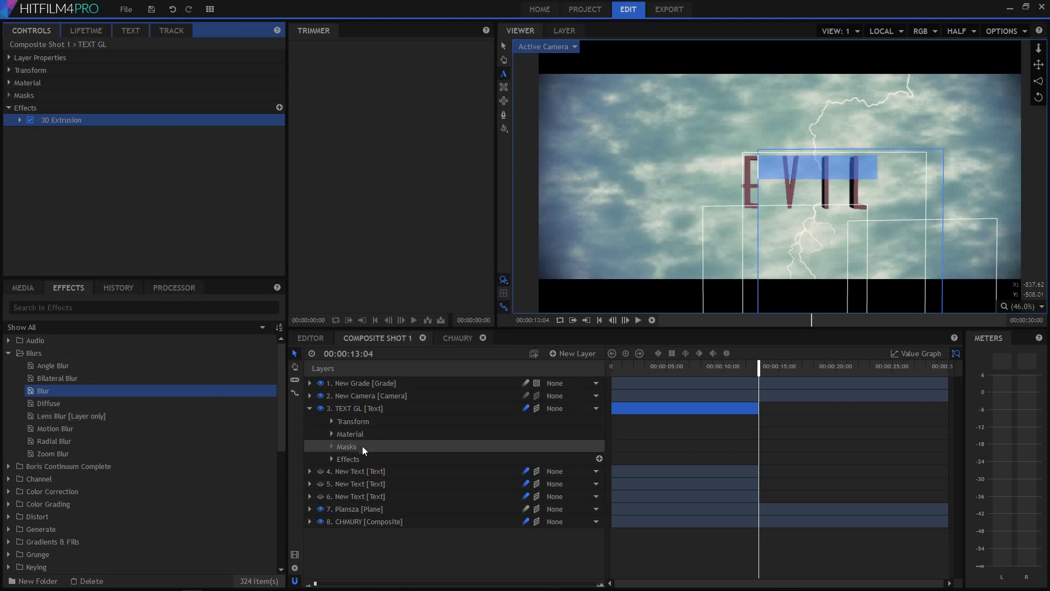
left_click(331, 459)
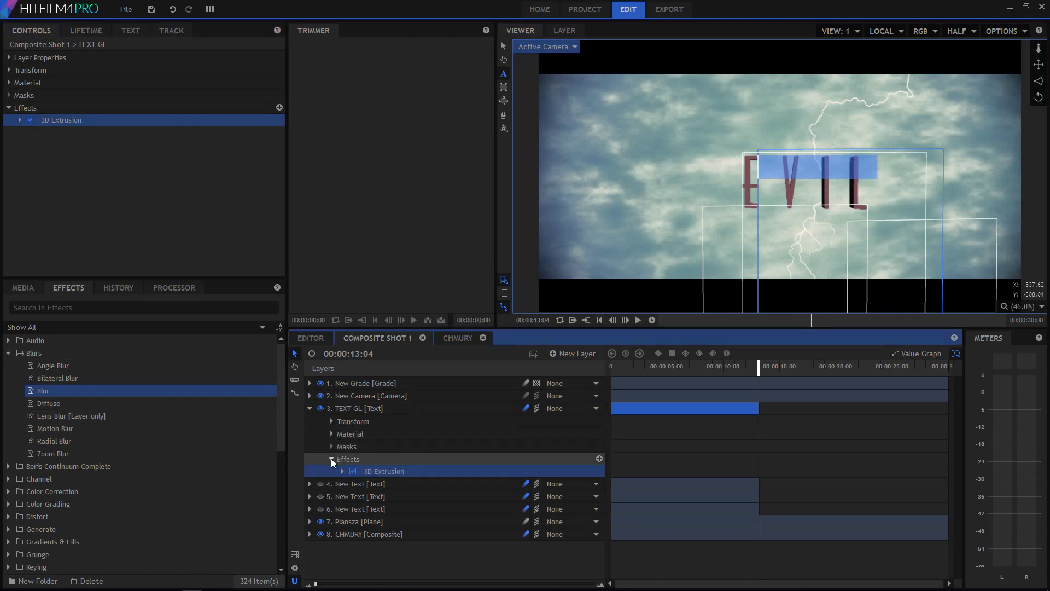
left_click(341, 472)
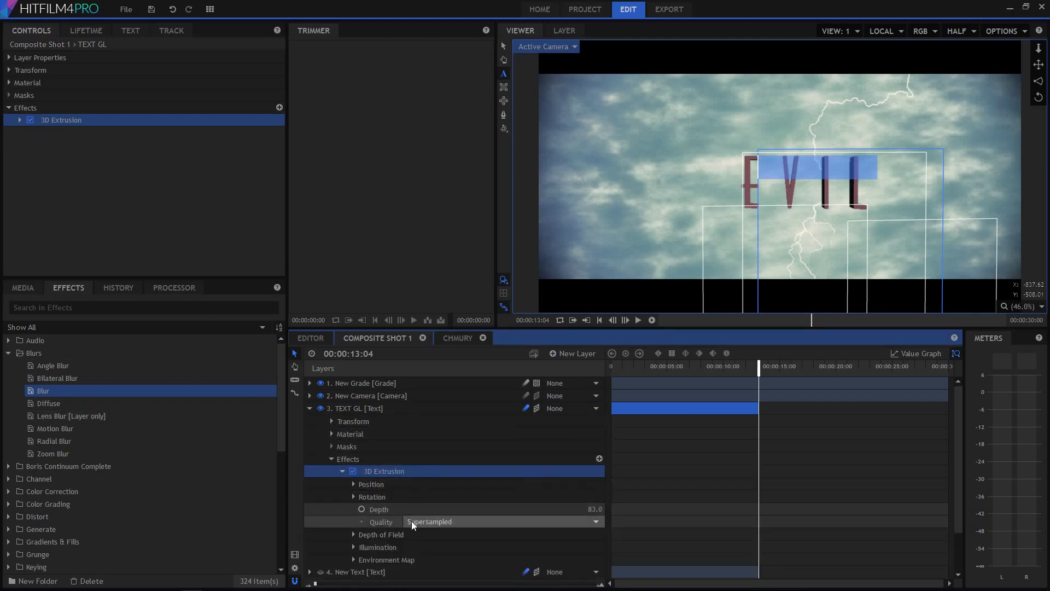
left_click(563, 521)
left_click(563, 522)
mouse_move(593, 509)
left_mouse_down()
mouse_move(617, 508)
mouse_move(576, 521)
mouse_move(592, 521)
left_mouse_up()
left_click(353, 496)
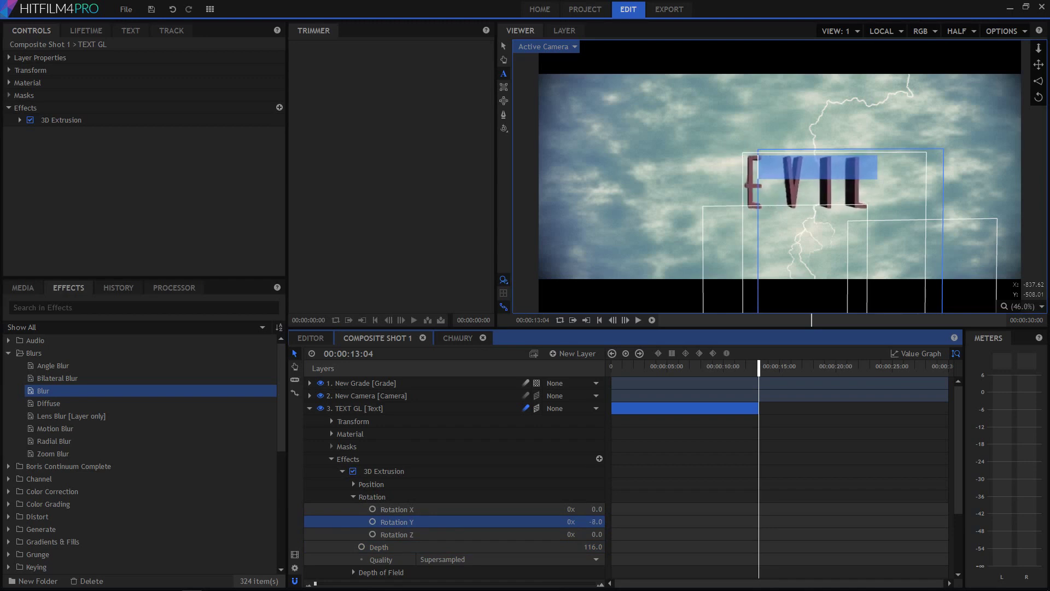
left_click(354, 496)
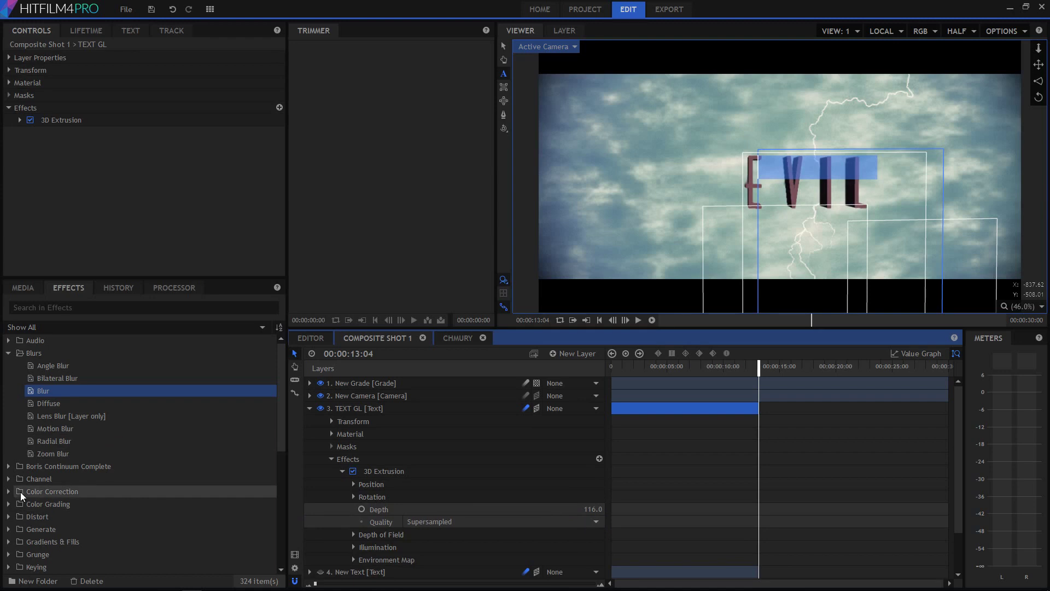
Select the letters of the large EVIL title, compare several fonts on it, and set its font to Diner-Obese.
left_click(754, 163)
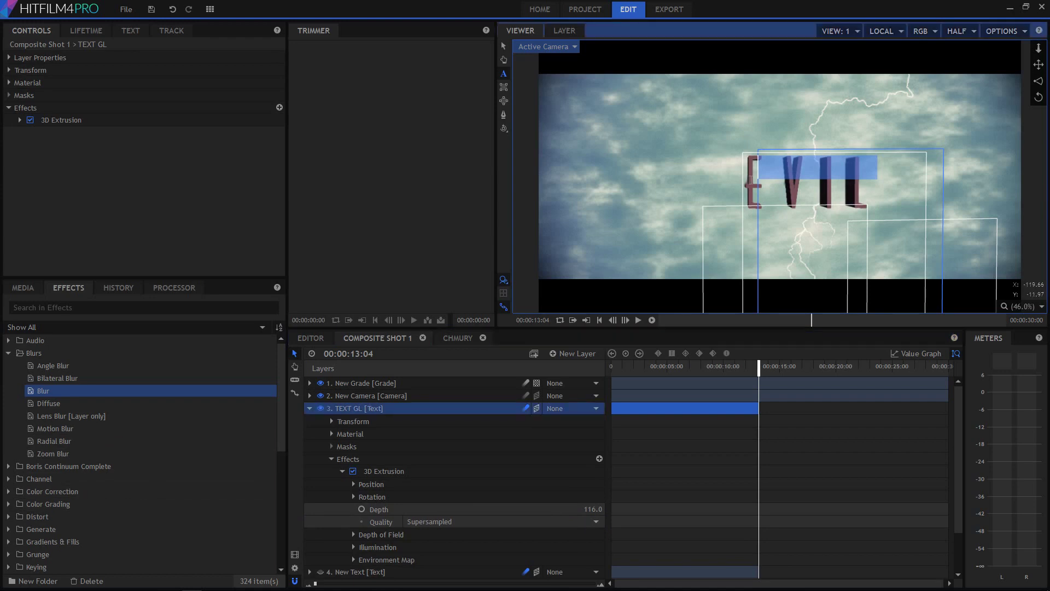
left_click(750, 178)
double_click(750, 179)
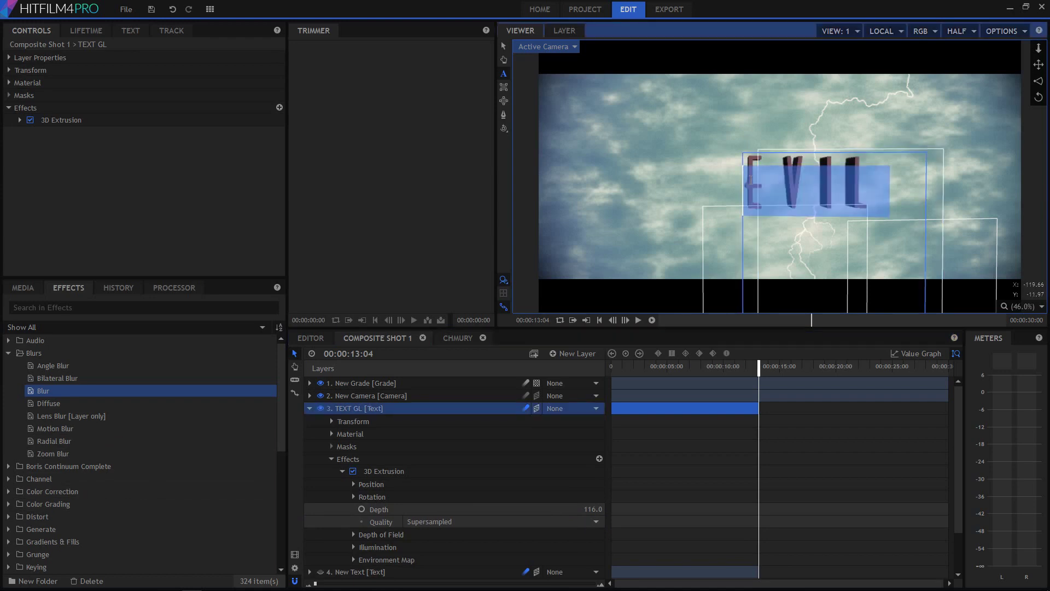
left_click(129, 31)
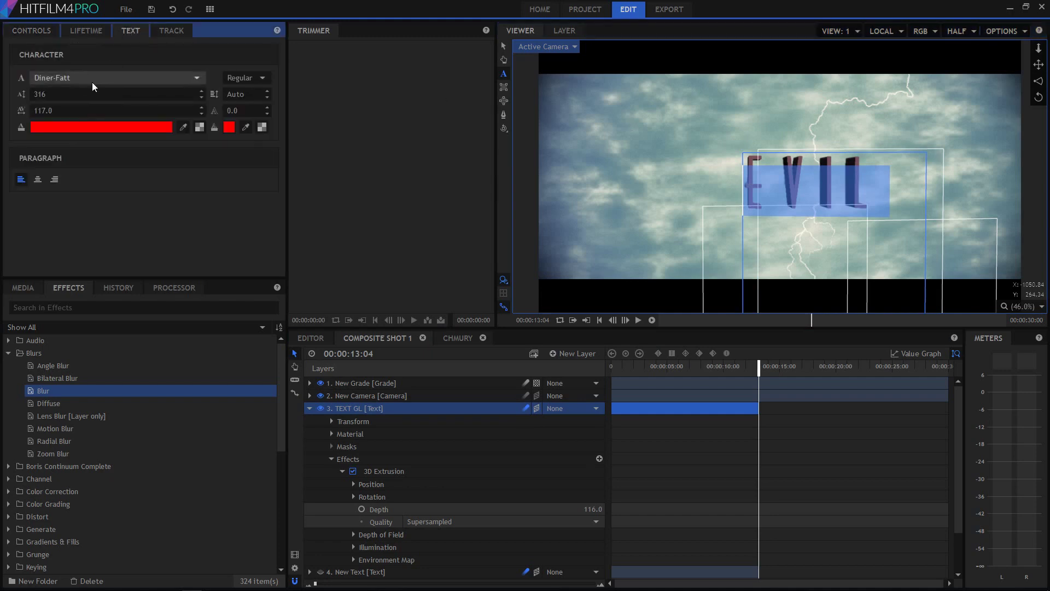
left_click(117, 78)
left_click(112, 146)
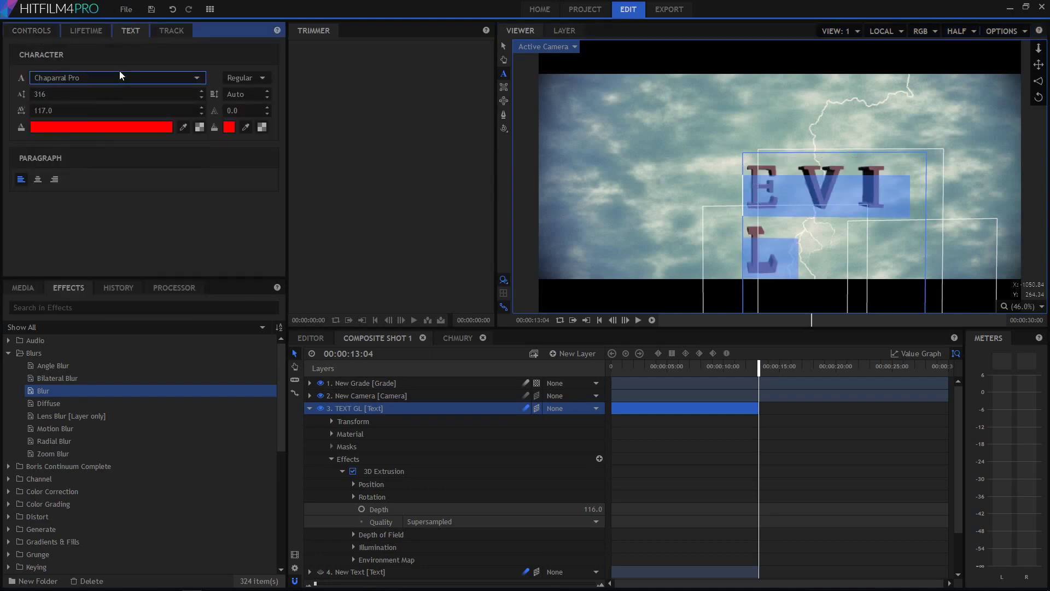
scroll(117, 78, "down", 5)
scroll(117, 75, "down", 4)
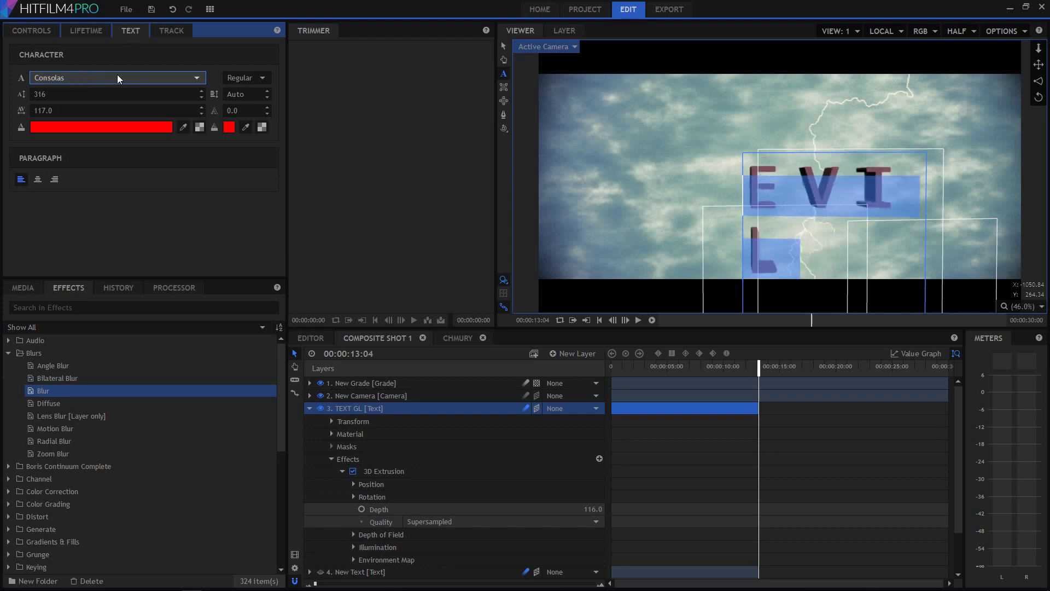
scroll(119, 75, "down", 4)
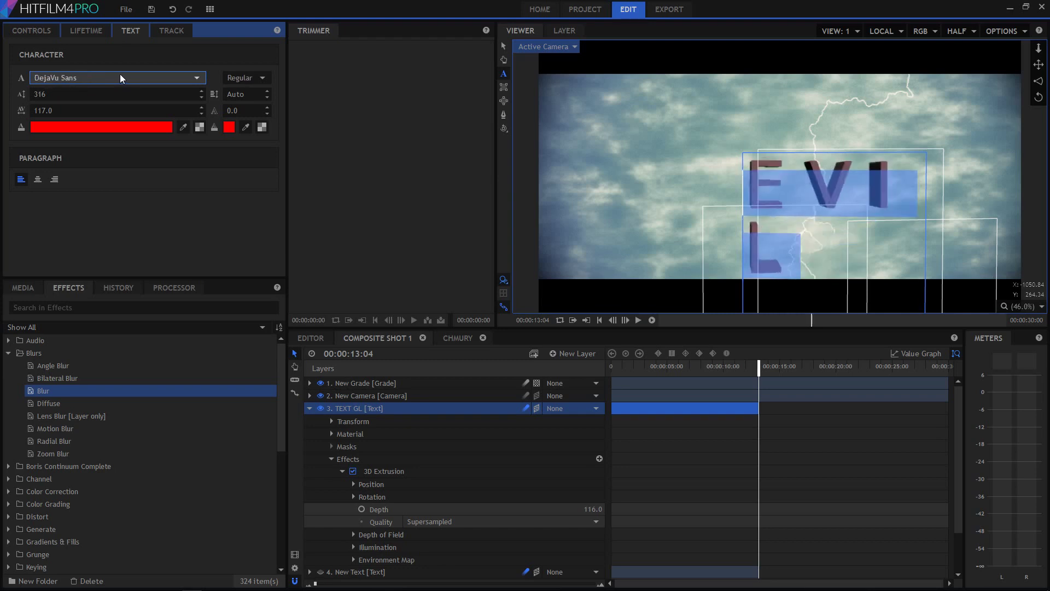
scroll(120, 74, "down", 3)
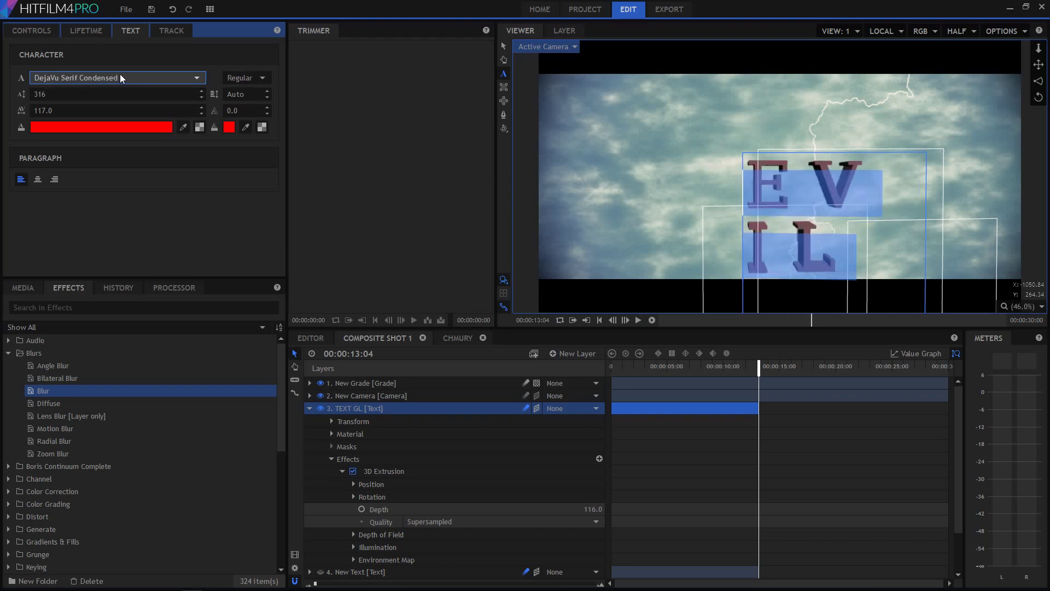
scroll(120, 77, "down", 1)
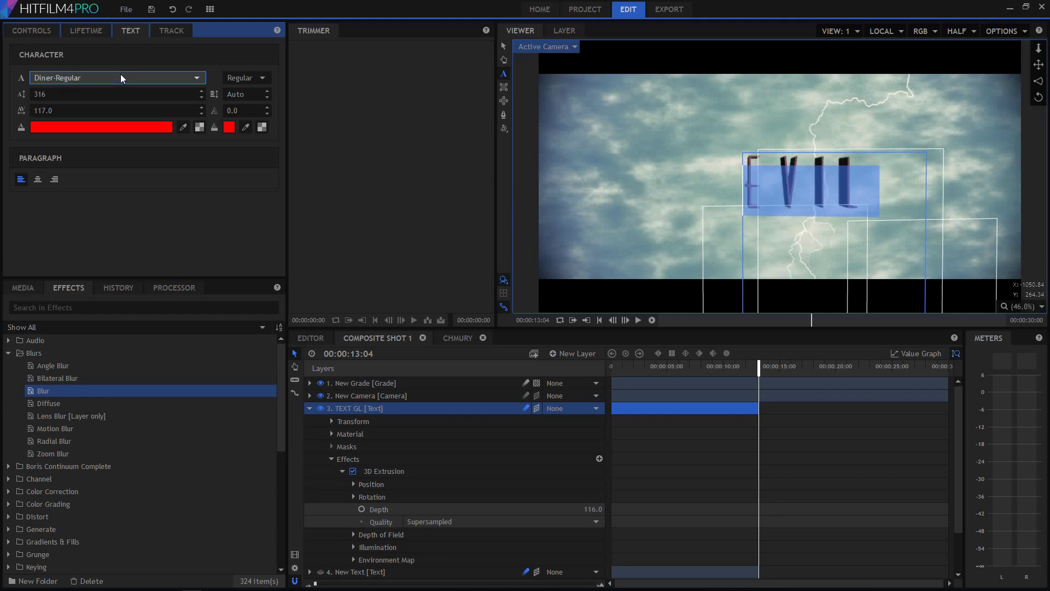
scroll(121, 74, "down", 4)
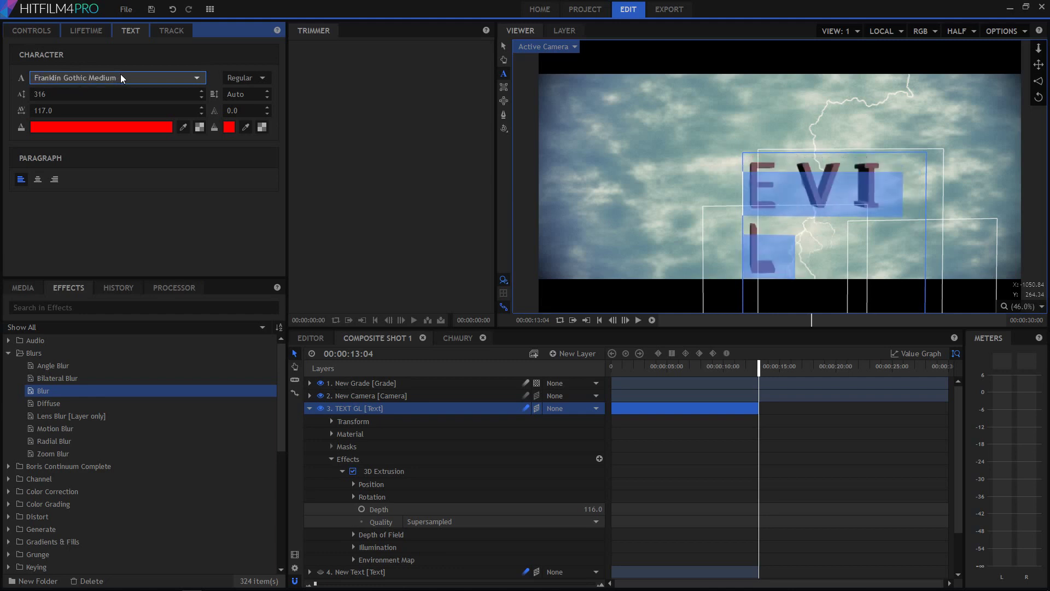
scroll(120, 74, "down", 6)
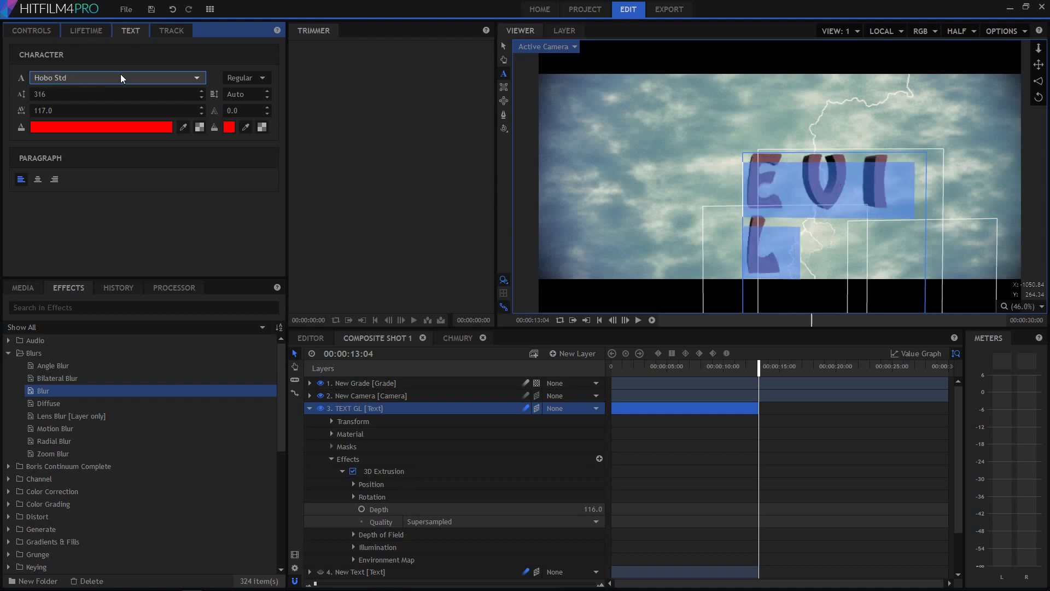
scroll(120, 74, "down", 5)
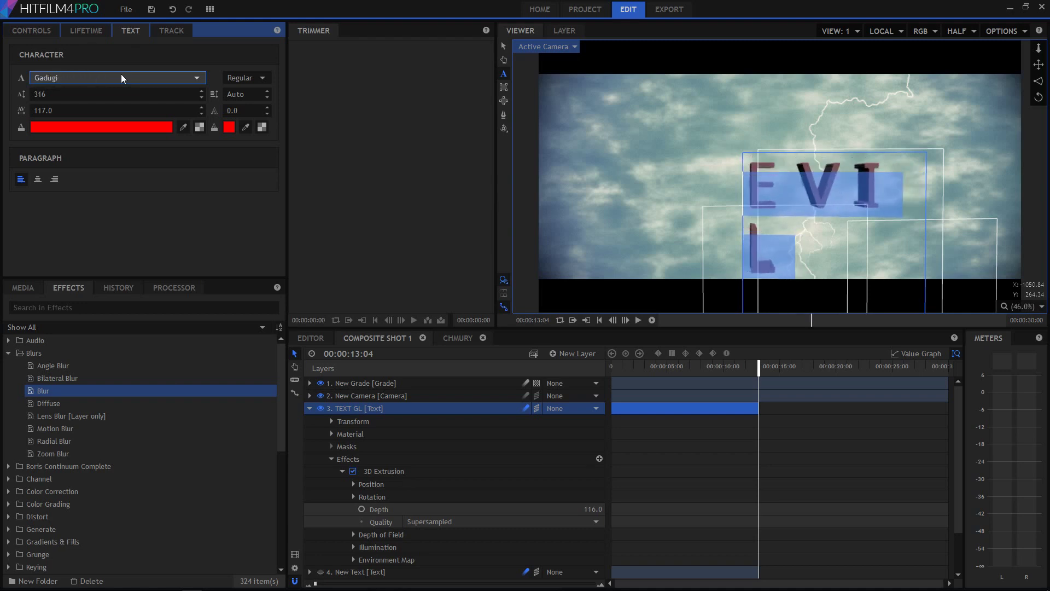
scroll(121, 78, "up", 5)
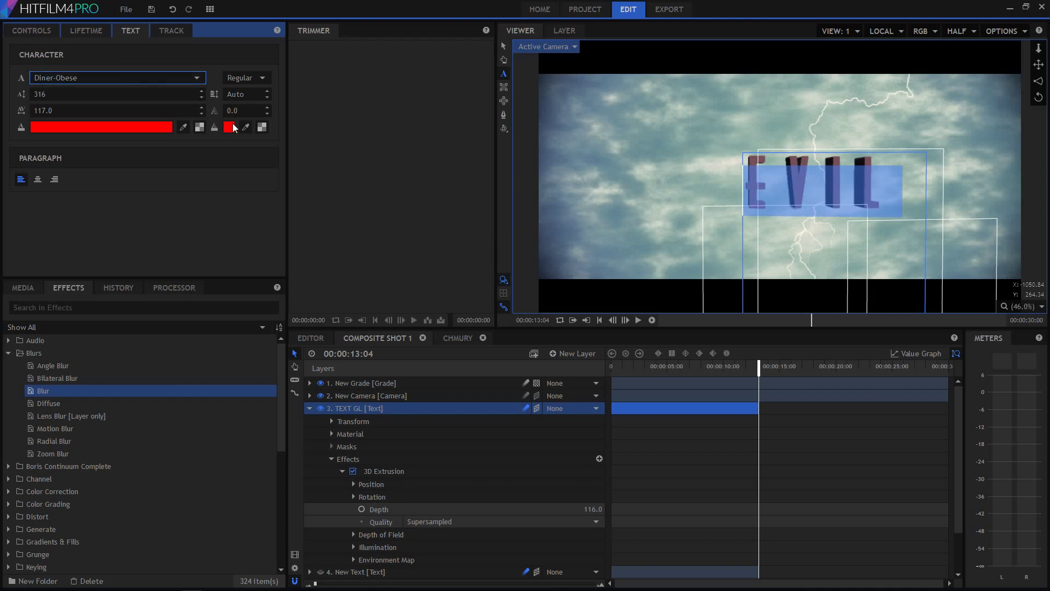
Change the large EVIL title's fill colour to dark blue.
left_click(161, 130)
left_click_drag(569, 218, 558, 189)
left_click_drag(651, 236, 651, 251)
left_click(607, 399)
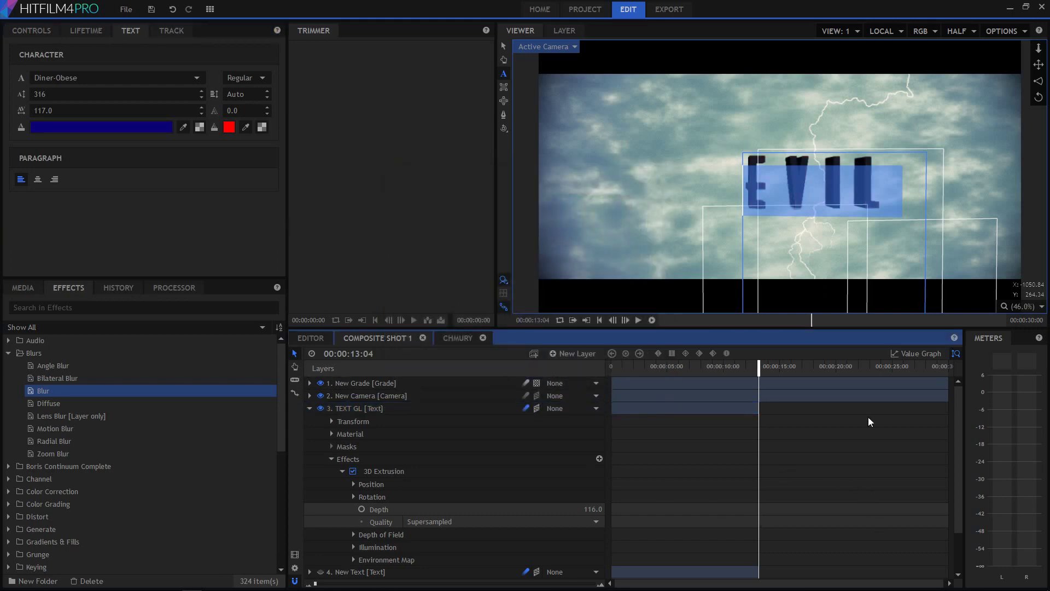
Collapse the TEXT GL layer and show the three small EVIL text layers again.
left_click(711, 571)
left_click(310, 408)
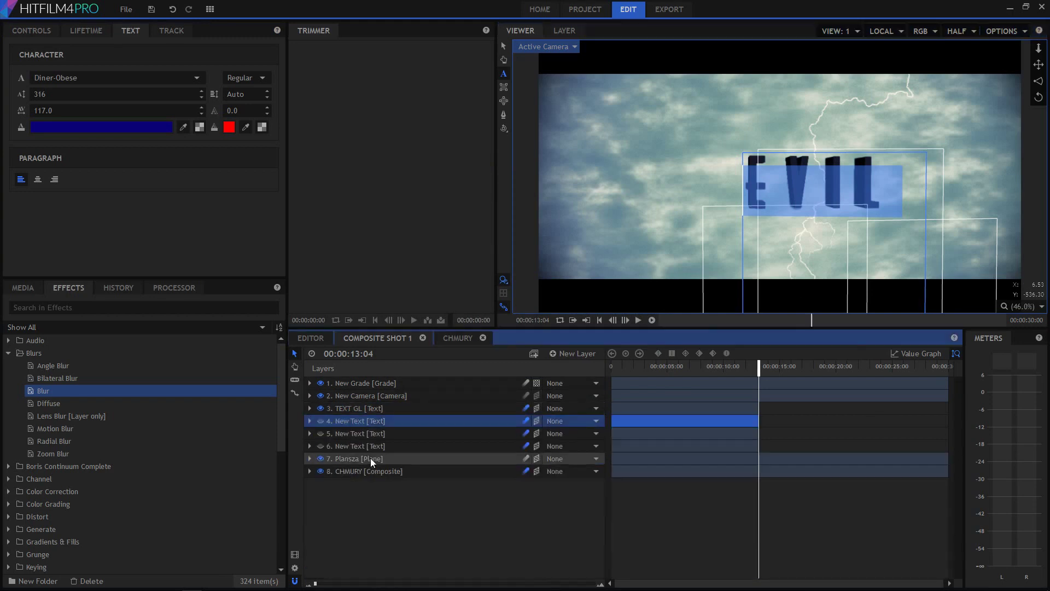
left_click(414, 484)
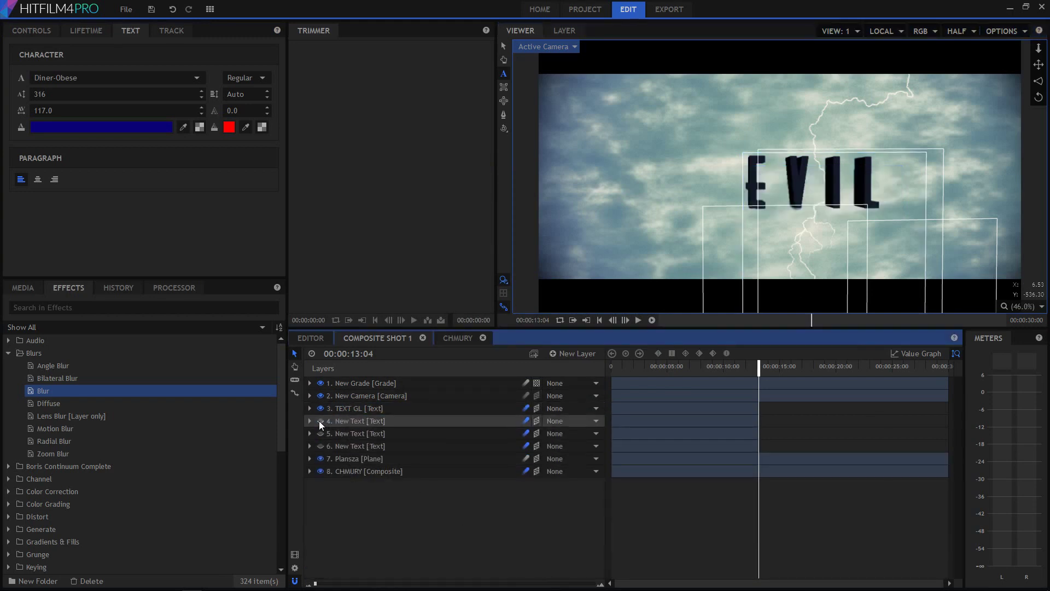
left_click_drag(320, 422, 320, 442)
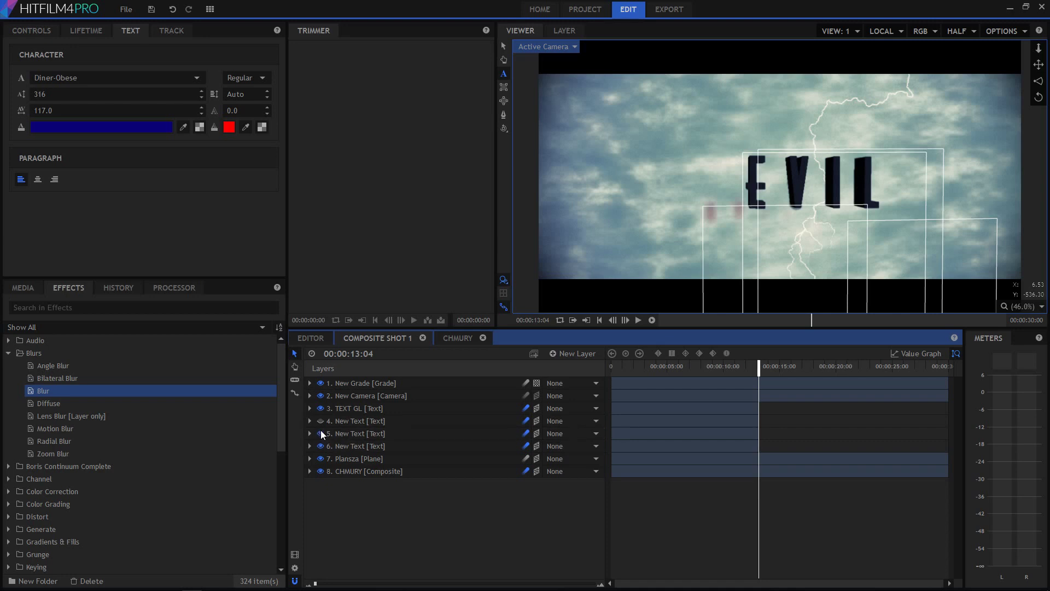
left_click(320, 421)
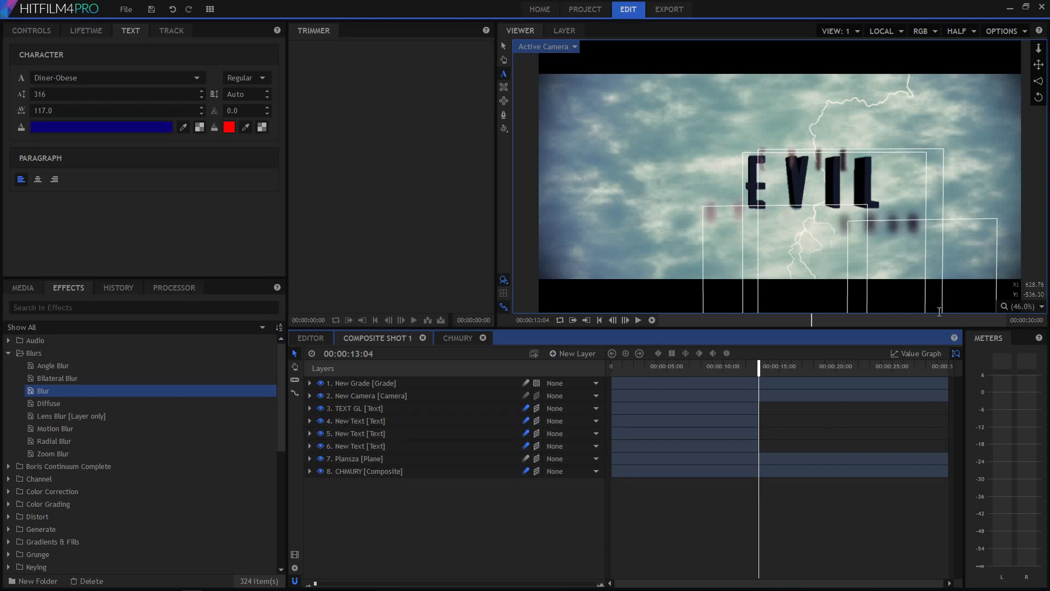
Move the playhead to 00:00:06:06 and set the TEXT GL layer's 3D Extrusion Depth to 55.0.
left_click_drag(756, 371, 678, 382)
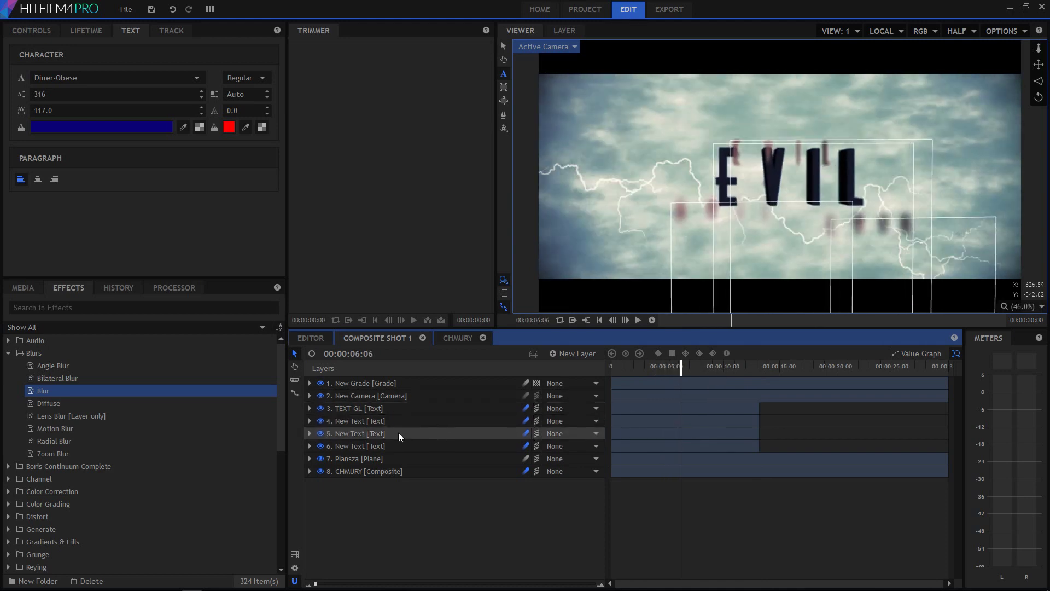
double_click(350, 412)
double_click(55, 120)
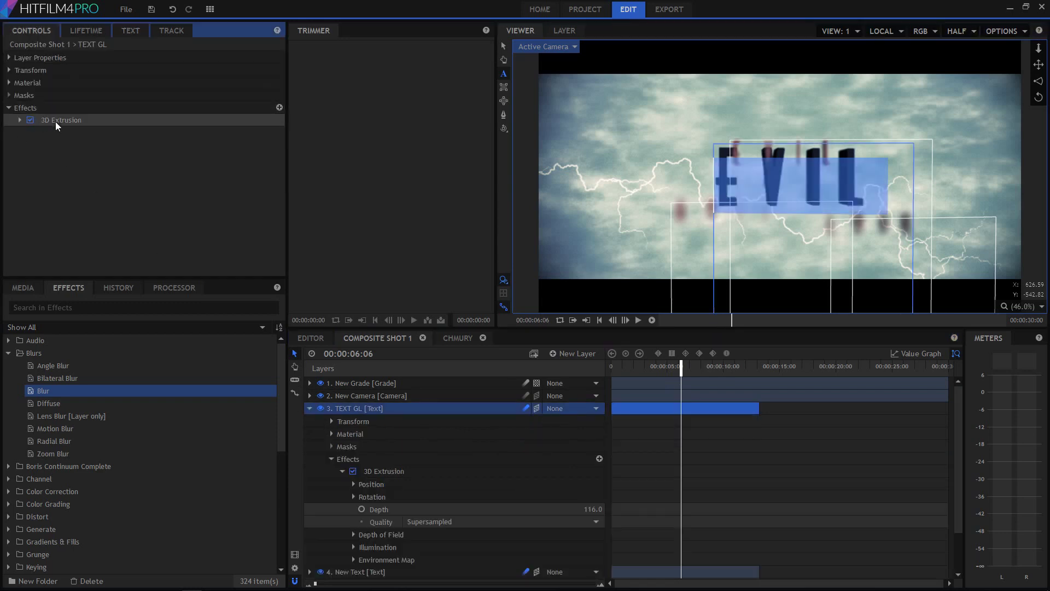
left_click_drag(135, 159, 119, 159)
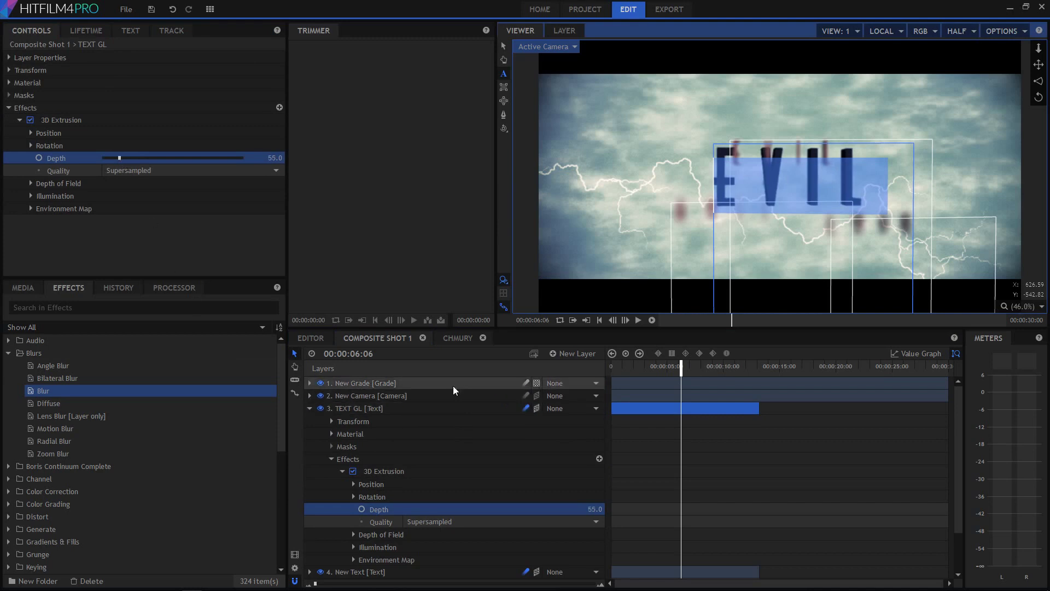
left_click(310, 408)
left_click(480, 522)
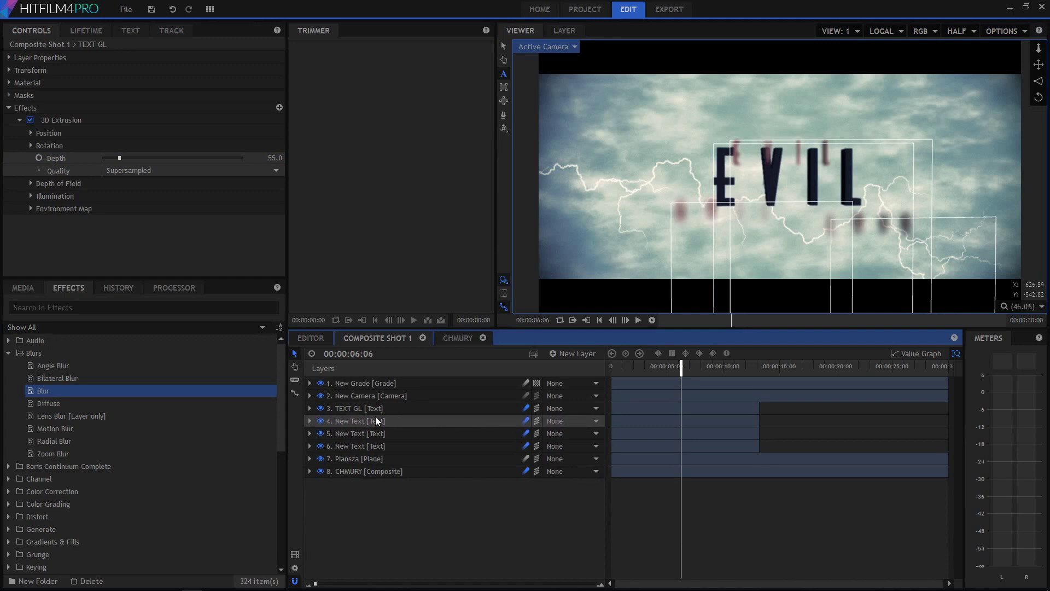
Find the Stutter effect among the Grunge effects and apply it to the TEXT GL layer.
left_click(350, 408)
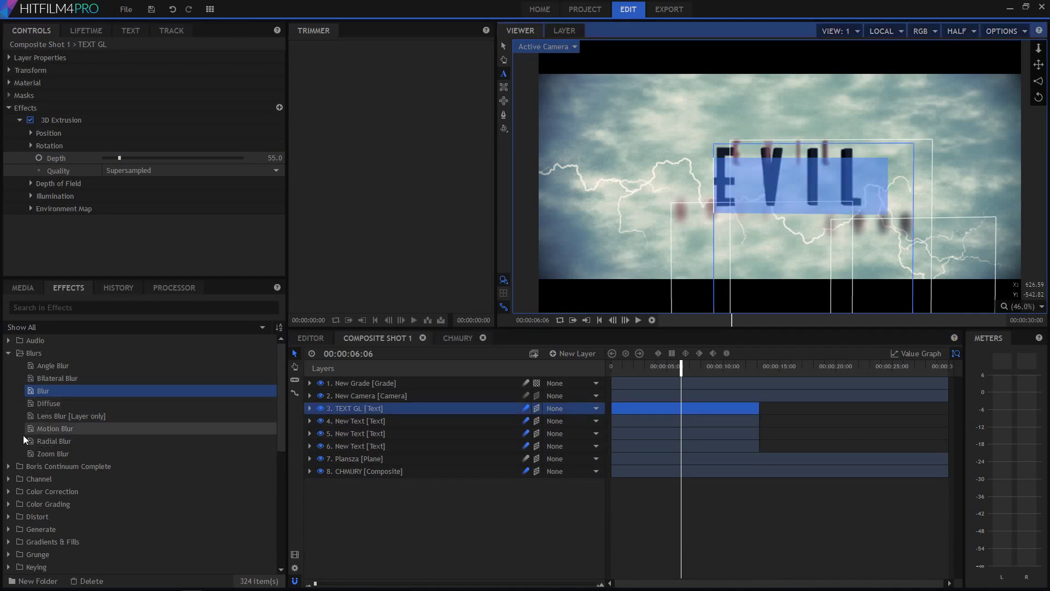
left_click(8, 352)
left_click(8, 491)
scroll(9, 478, "down", 1)
left_click(8, 420)
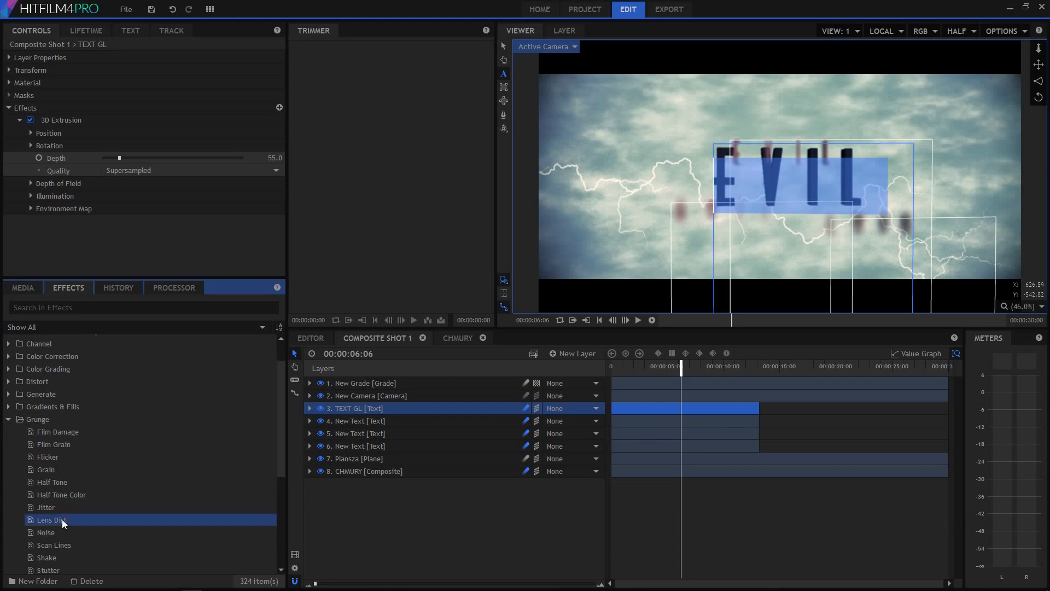
left_click(47, 557)
scroll(67, 551, "down", 2)
left_click_drag(47, 501, 358, 409)
Try Stutter on the large title with Freeze Frames 7 and Frame Start 3, checking it at 00:00:02:02 and 00:00:04:01.
left_click_drag(682, 362, 622, 375)
left_click(19, 220)
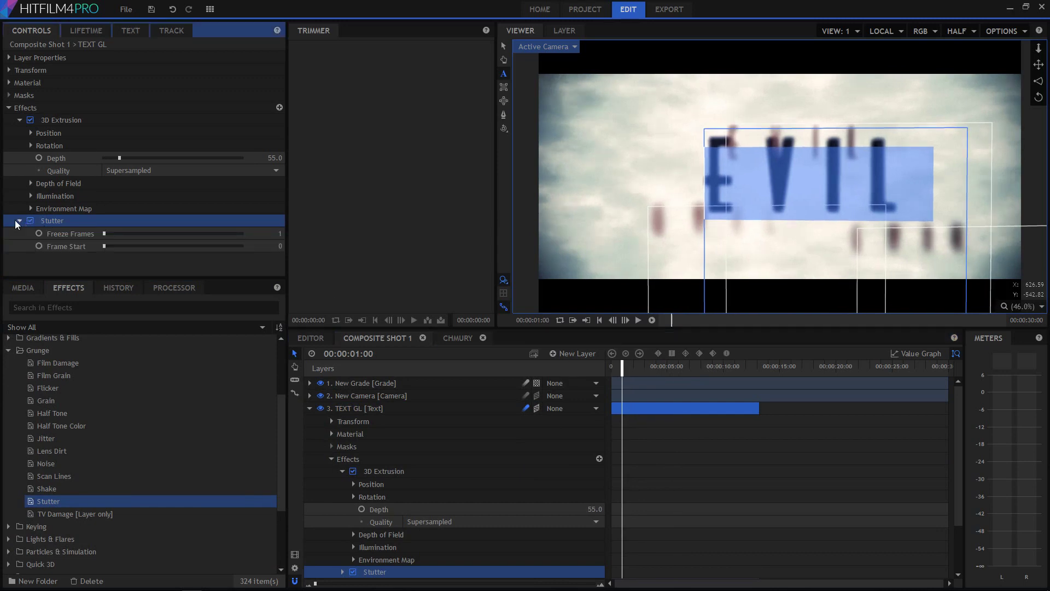
left_click(110, 236)
left_click_drag(109, 235, 111, 246)
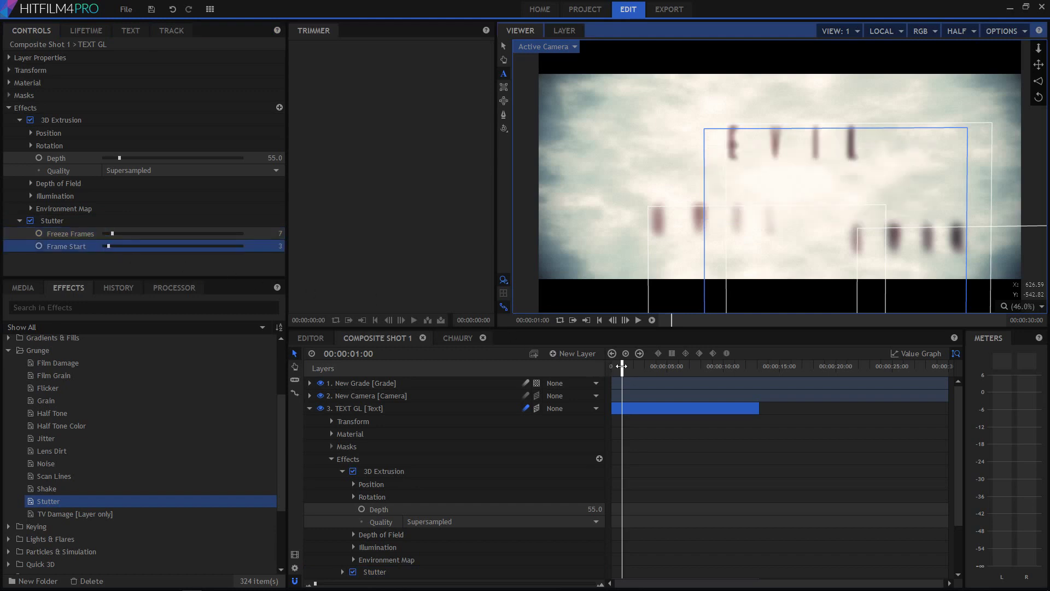
left_click(30, 221)
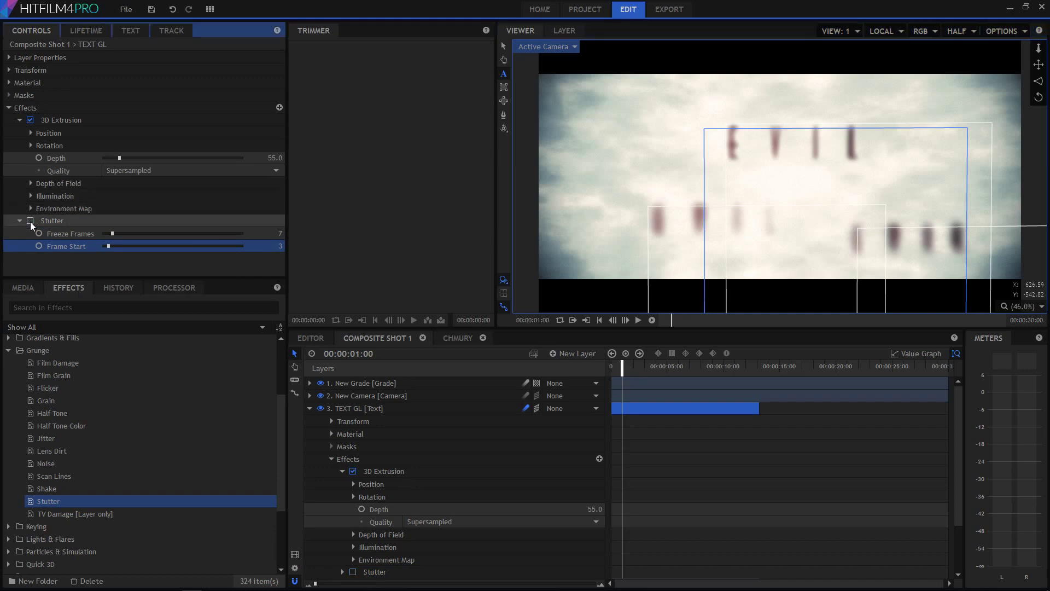
left_click(635, 367)
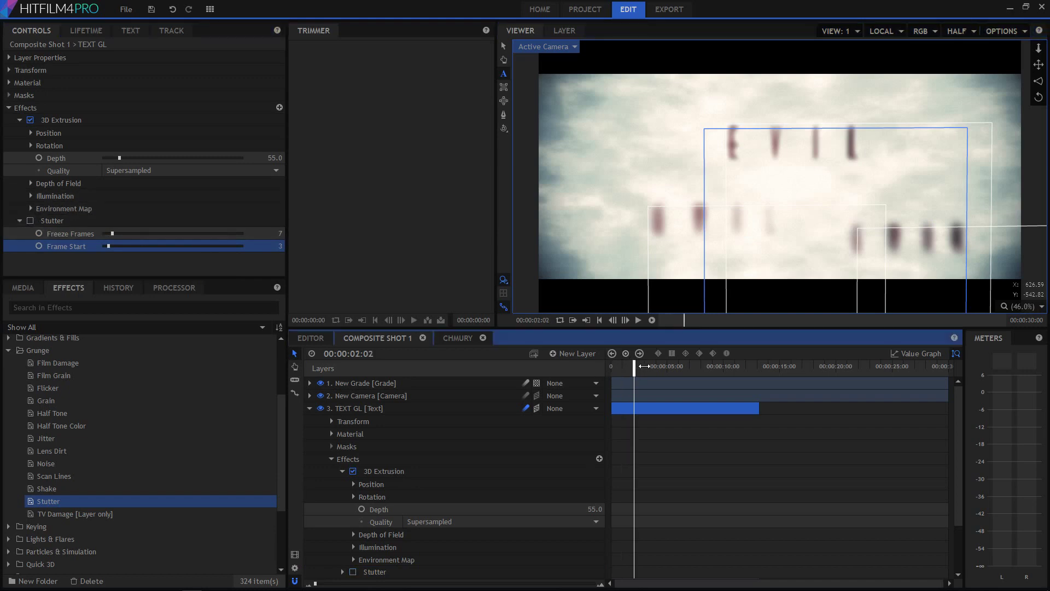
left_click(657, 366)
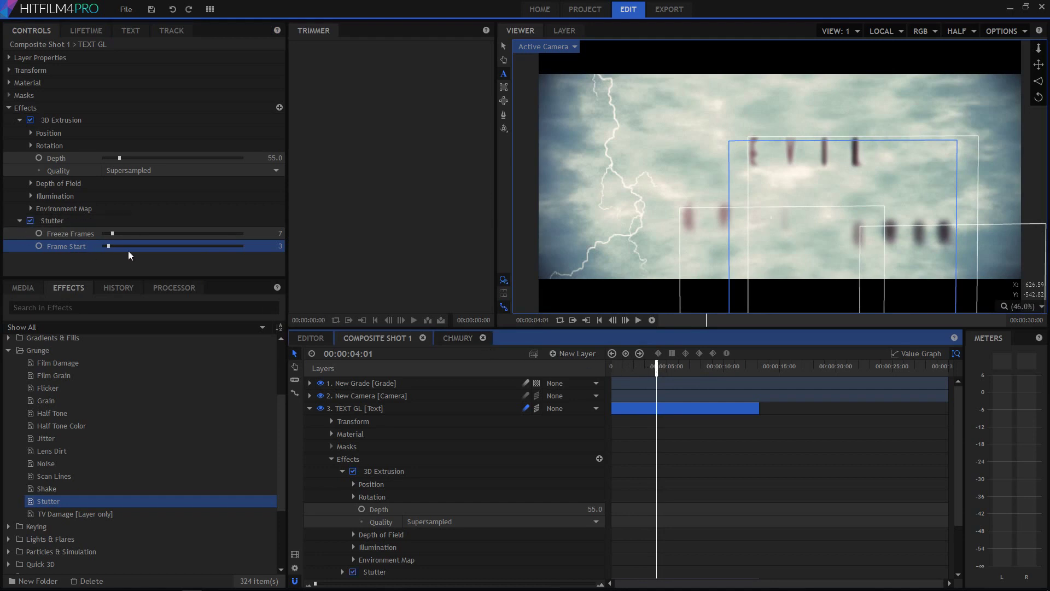
Undo the Freeze Frames and Frame Start changes and disable the Stutter effect on TEXT GL.
key("ctrl+z")
left_click(30, 221)
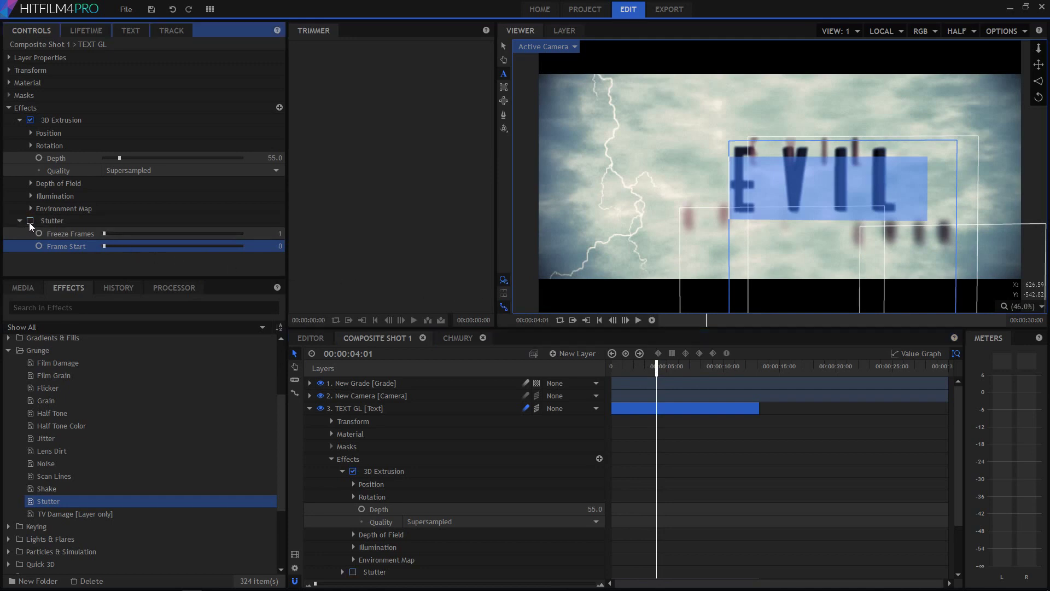
Apply the TV Damage effect to the TEXT GL layer.
left_click(53, 516)
left_click_drag(61, 518, 355, 450)
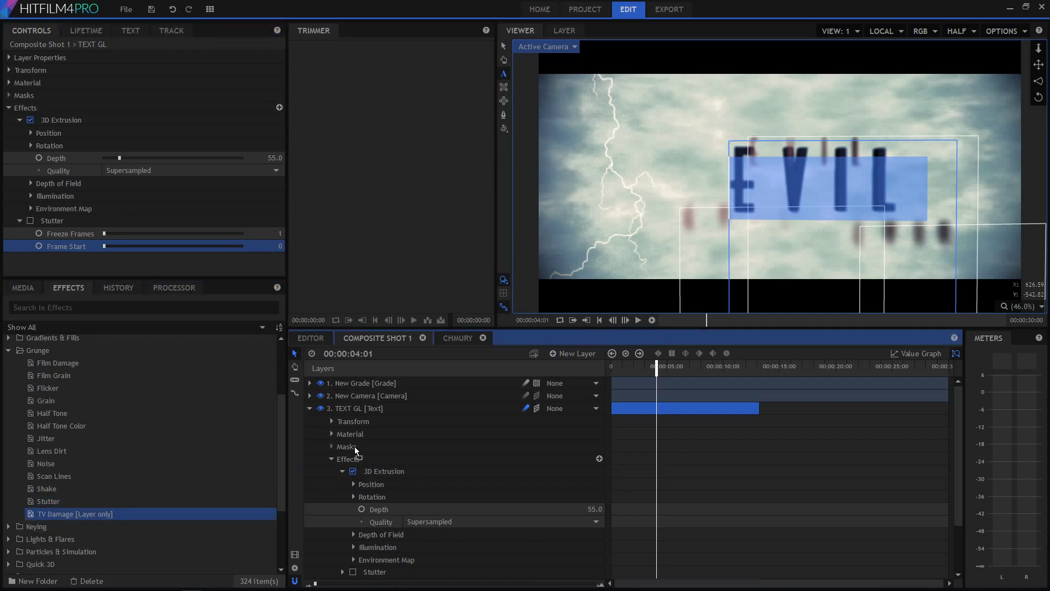
left_click_drag(365, 406, 363, 407)
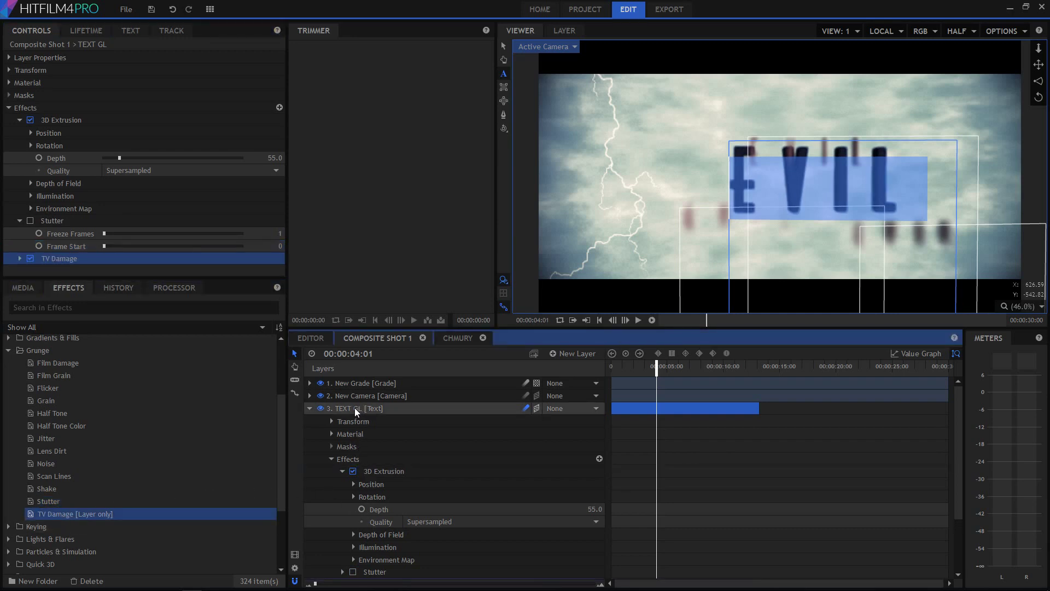
left_click(779, 445)
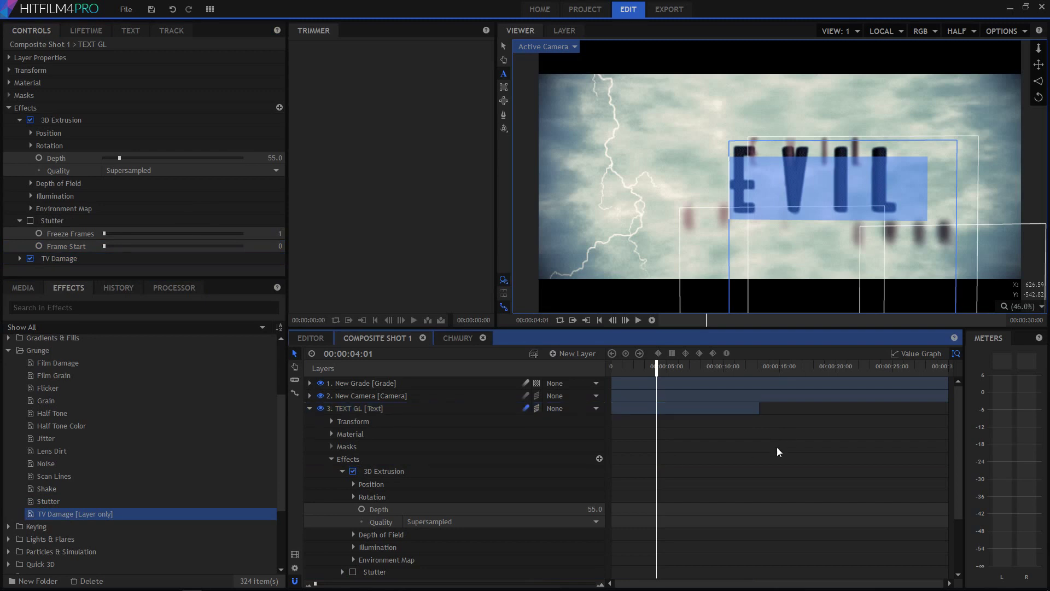
left_click(382, 407)
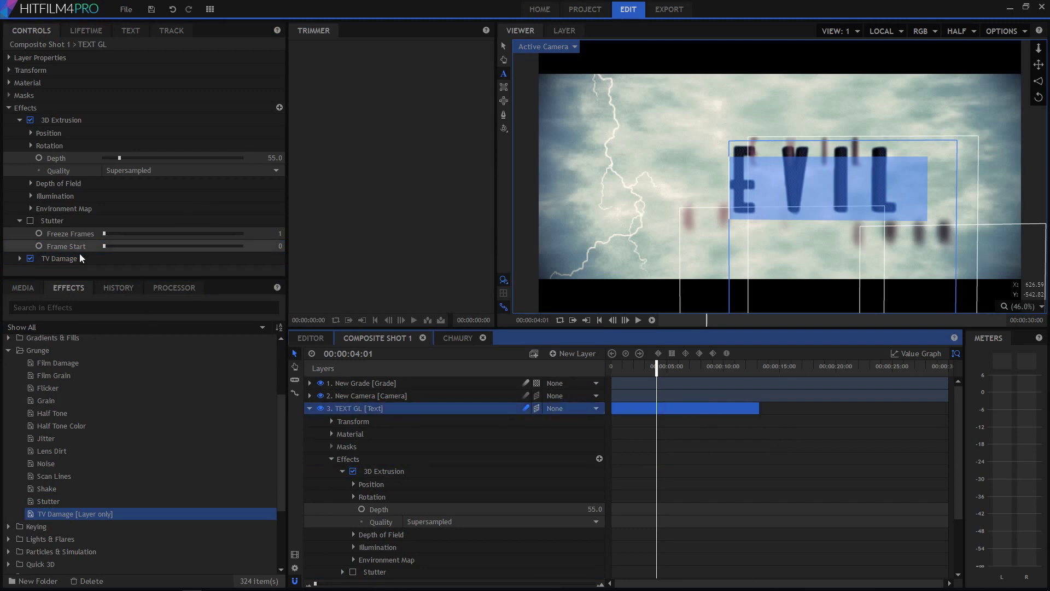
Set TV Damage's Number of Ghosts to 3 under Ghosting, disable the effect on TEXT GL and view the title at 00:00:06:07.
scroll(24, 248, "down", 3)
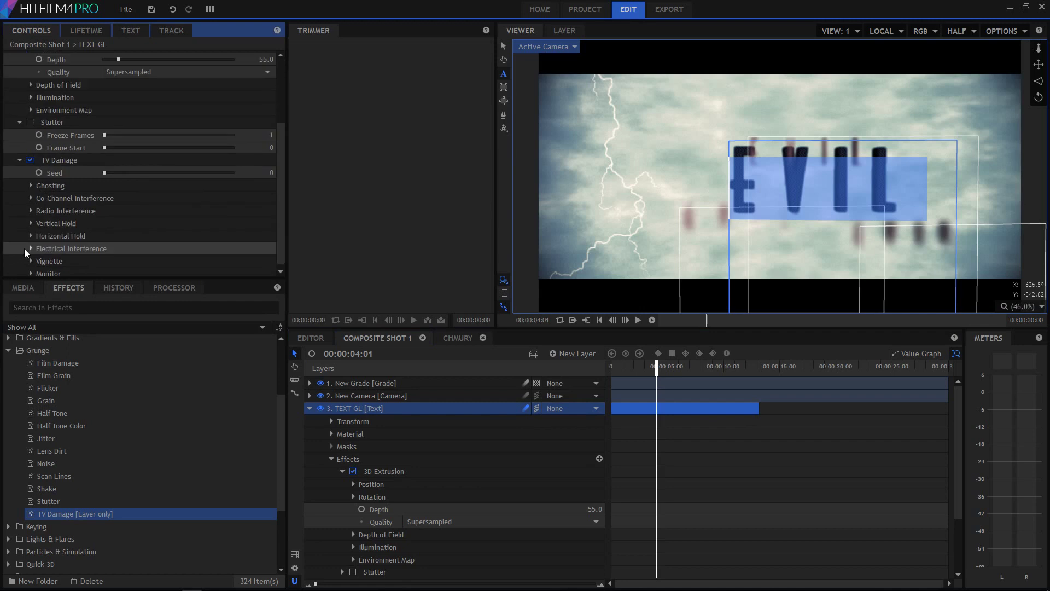
left_click(31, 186)
left_click(31, 186)
left_click(31, 185)
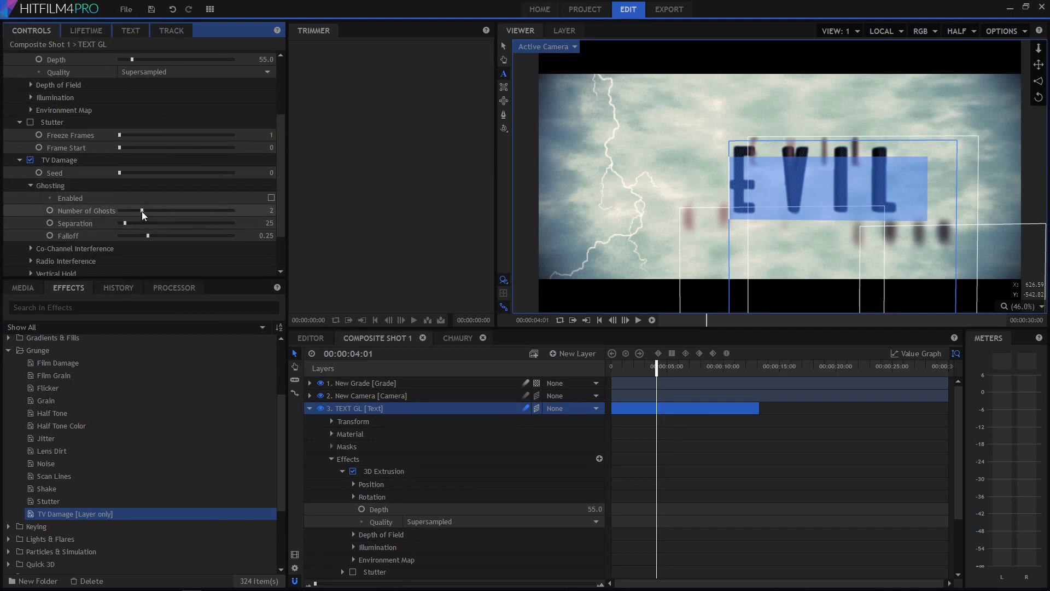
left_click_drag(143, 212, 154, 210)
left_click(30, 160)
left_click(681, 366)
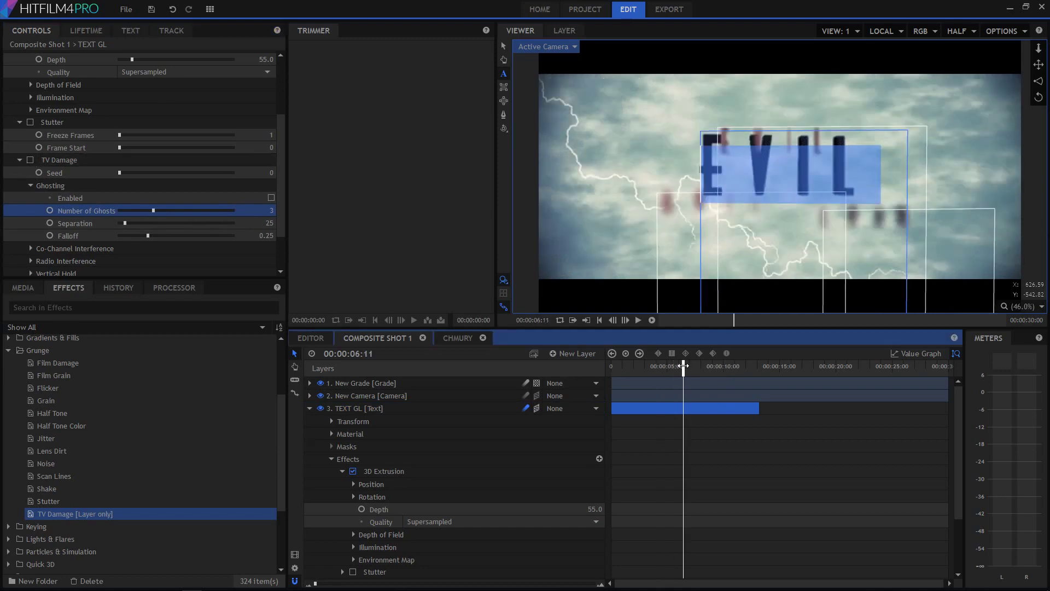
Browse the effect presets, looking through the Quick 3D presets under 3D Effects and the Film Looks.
left_click(7, 351)
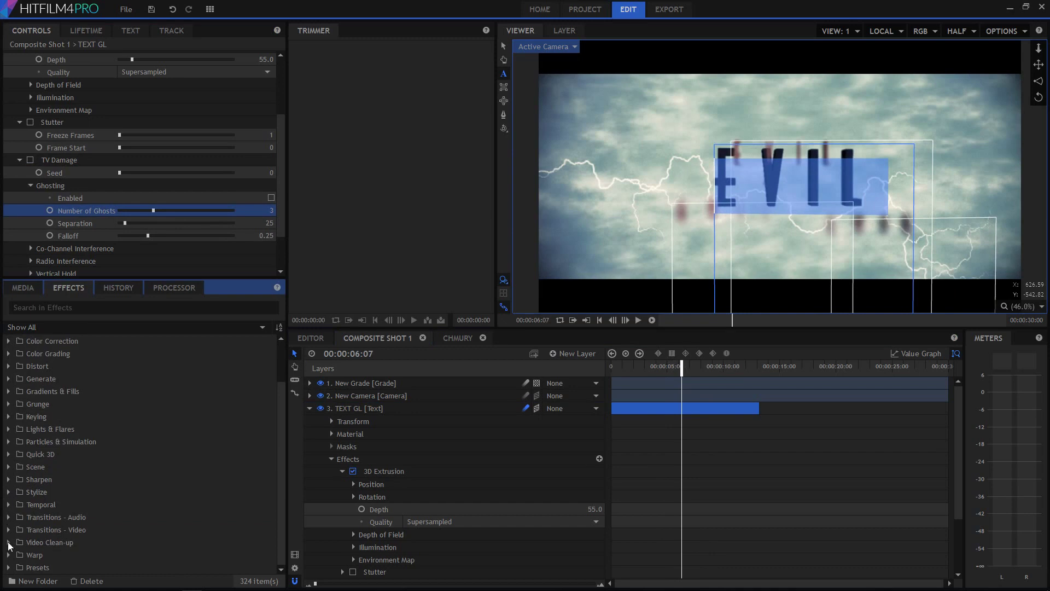
left_click(7, 568)
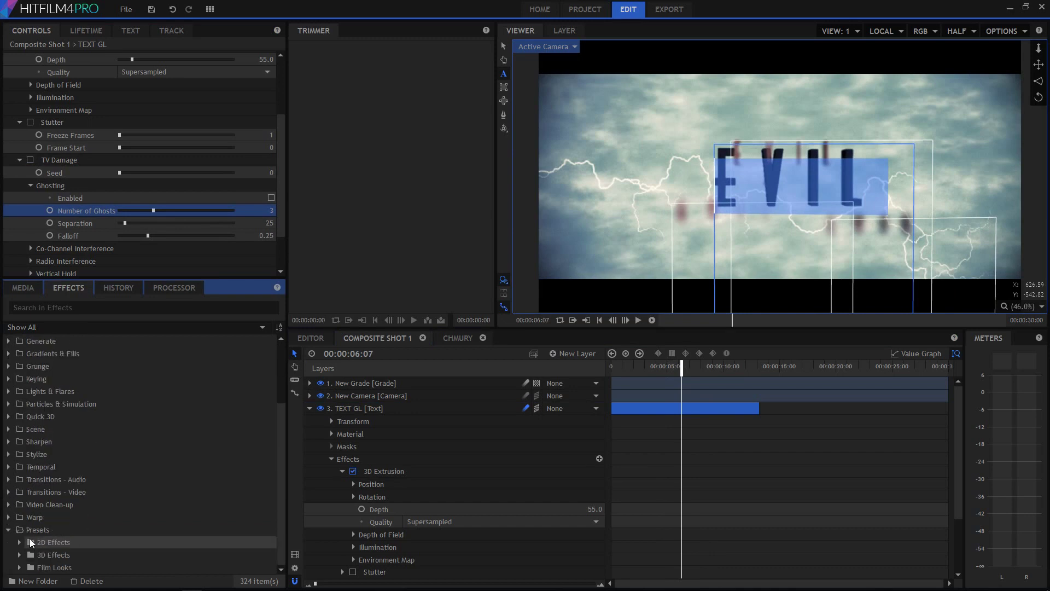
left_click(19, 553)
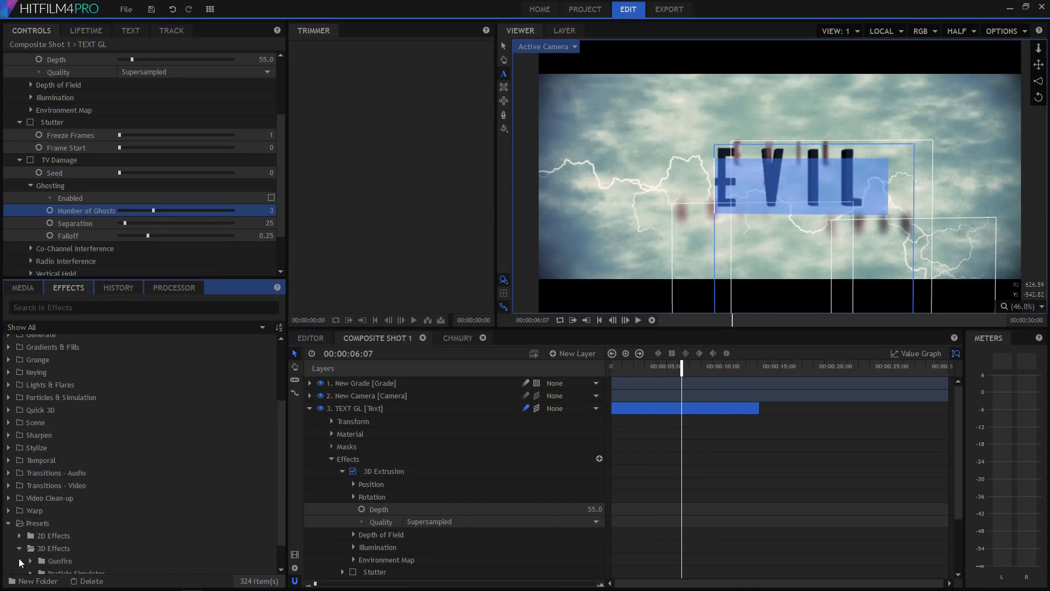
left_click(31, 554)
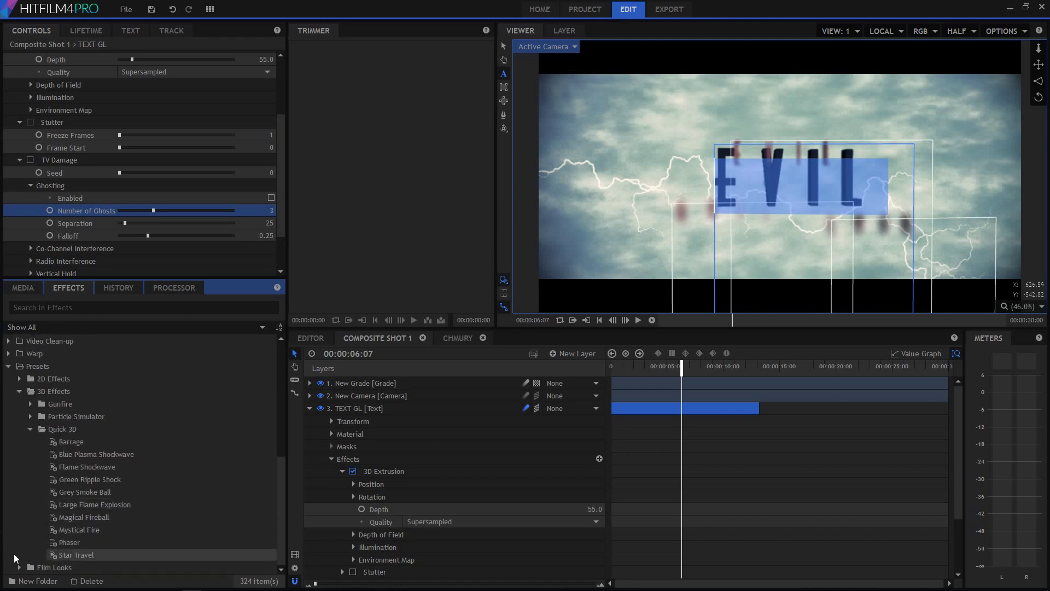
left_click(20, 567)
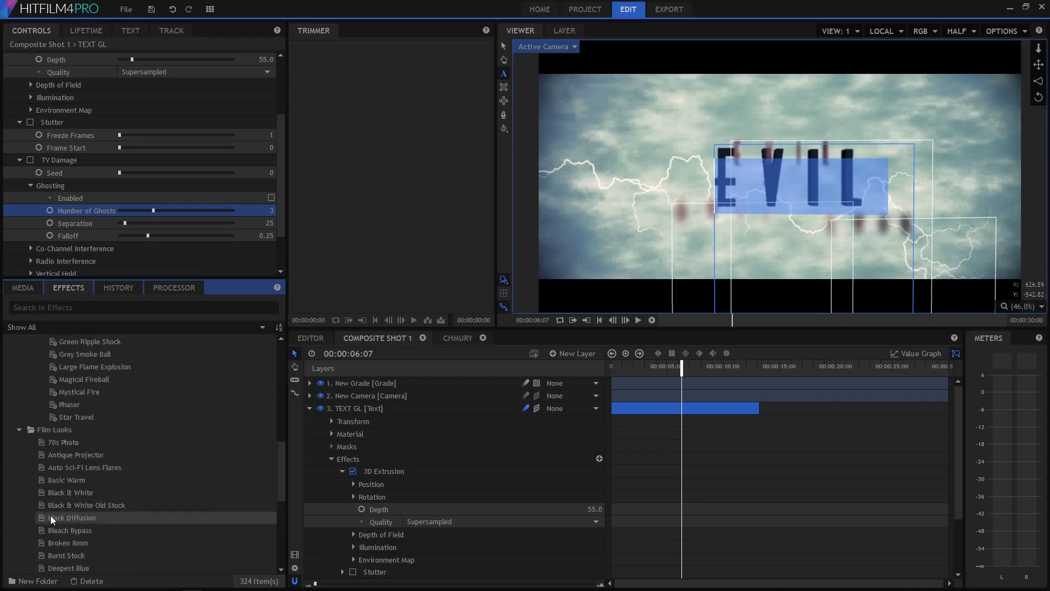
scroll(82, 470, "up", 10)
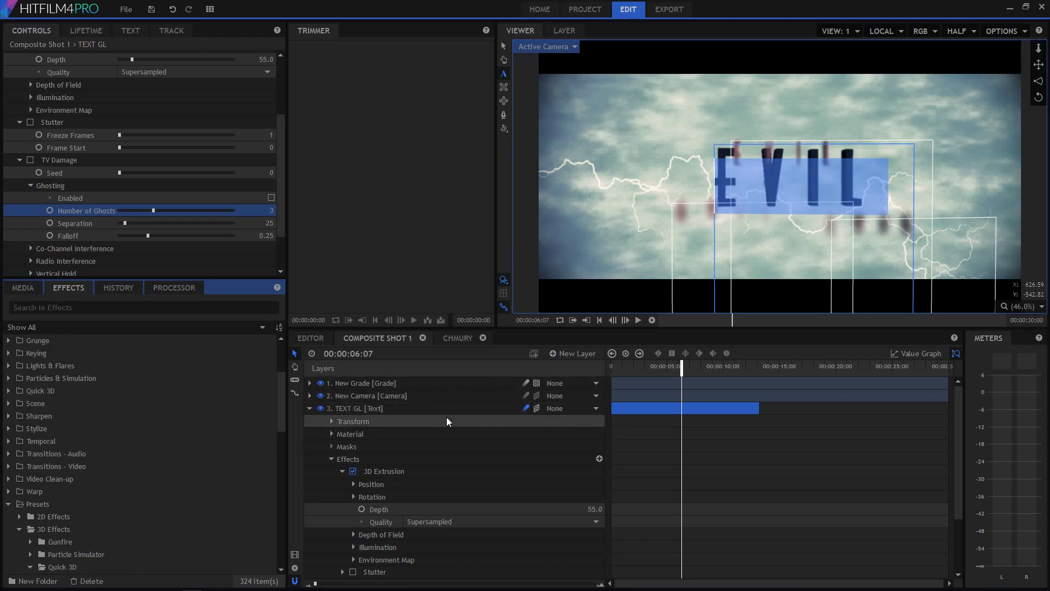
Try a rectangular mask around the letters VIL on the TEXT GL layer, and undo it.
left_click(374, 410)
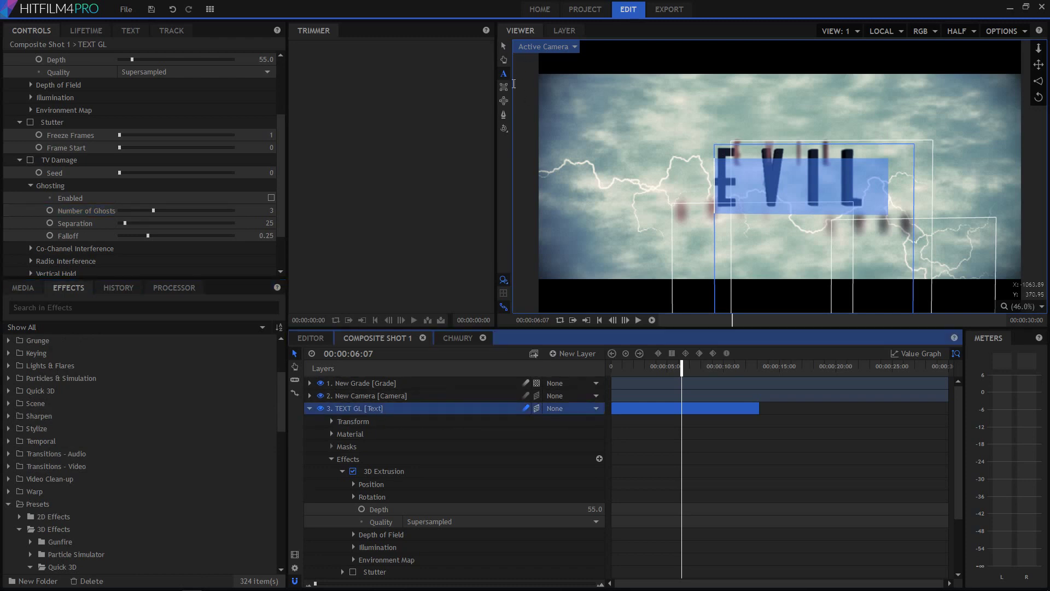
left_click(504, 89)
left_click_drag(735, 131, 904, 230)
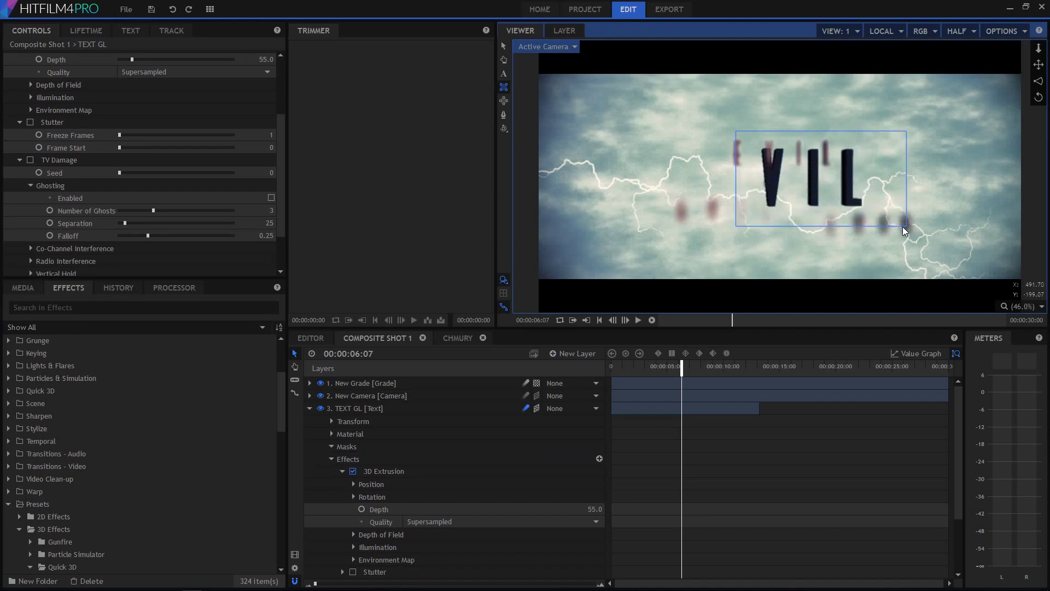
key("ctrl+z")
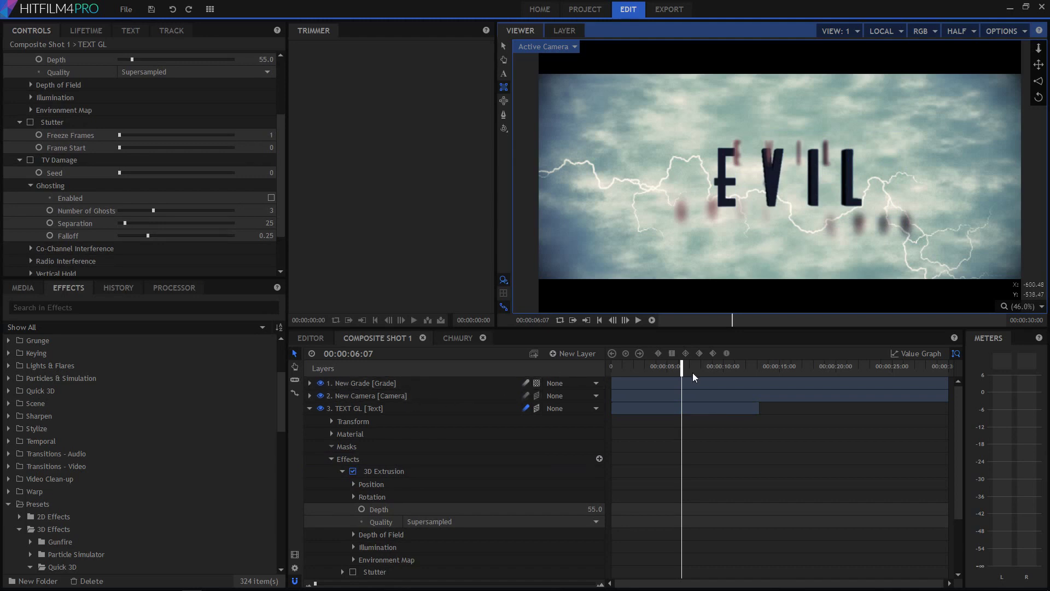
Play the composite shot from its start to about 00:00:12:20 to review the animated title.
left_click_drag(681, 367, 611, 368)
key("space")
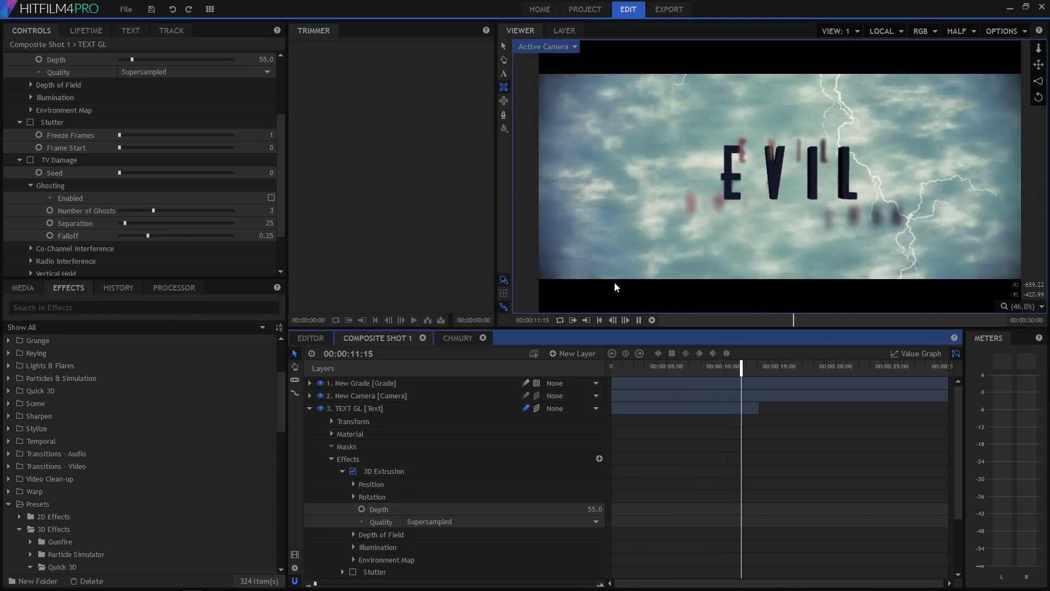
key("space")
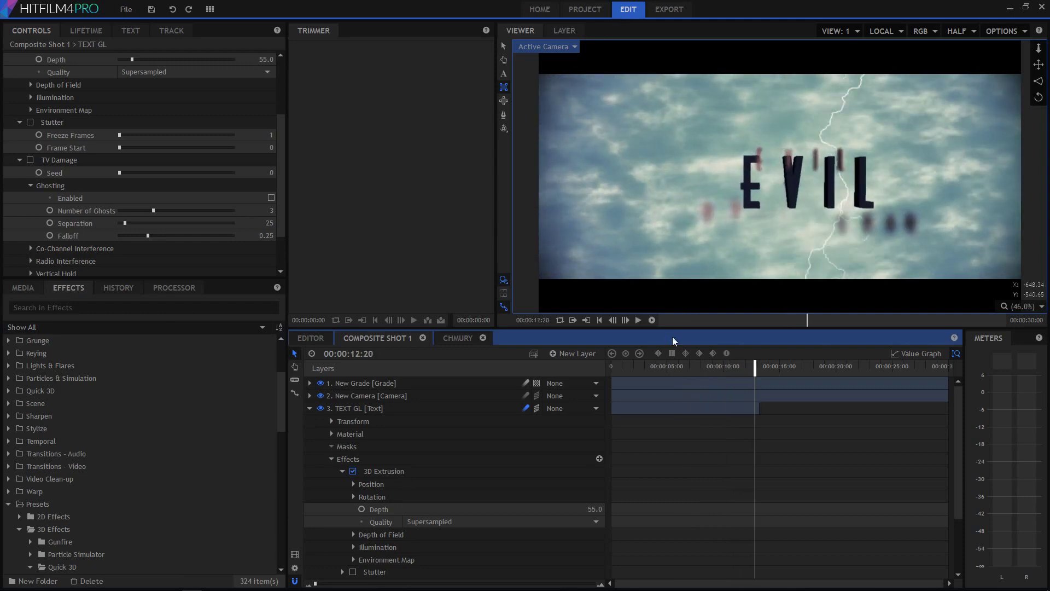
Go back to 00:00:01:03 and set the viewer quality to Full.
left_click_drag(755, 371, 624, 371)
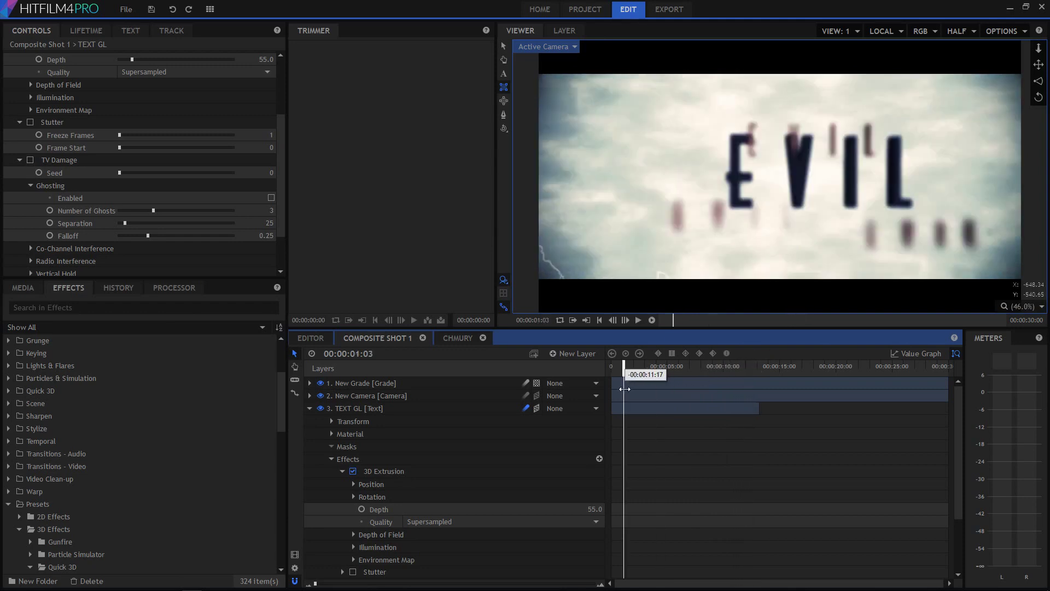
left_click(953, 31)
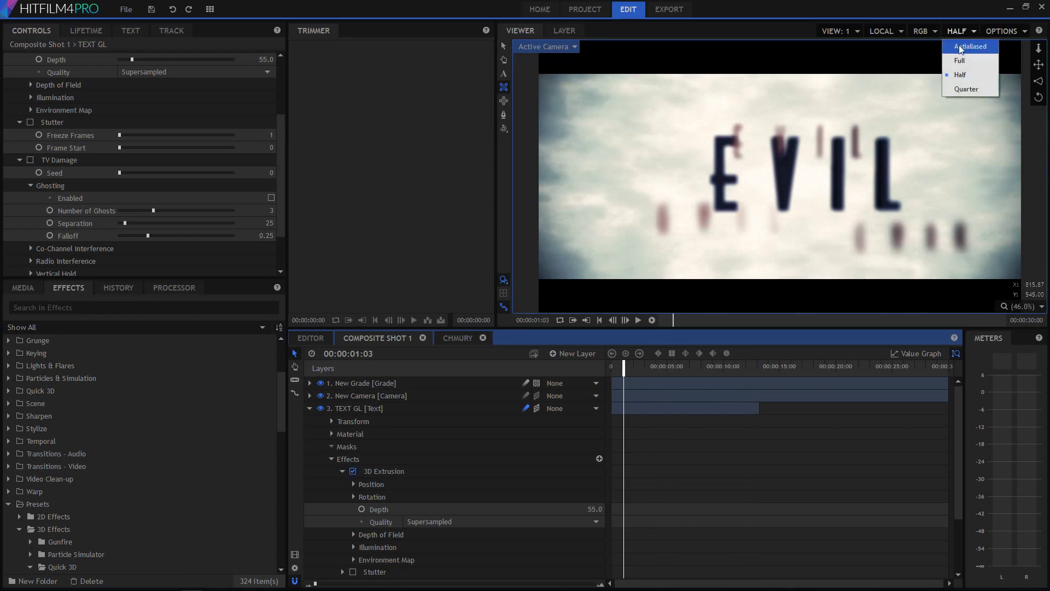
left_click(965, 57)
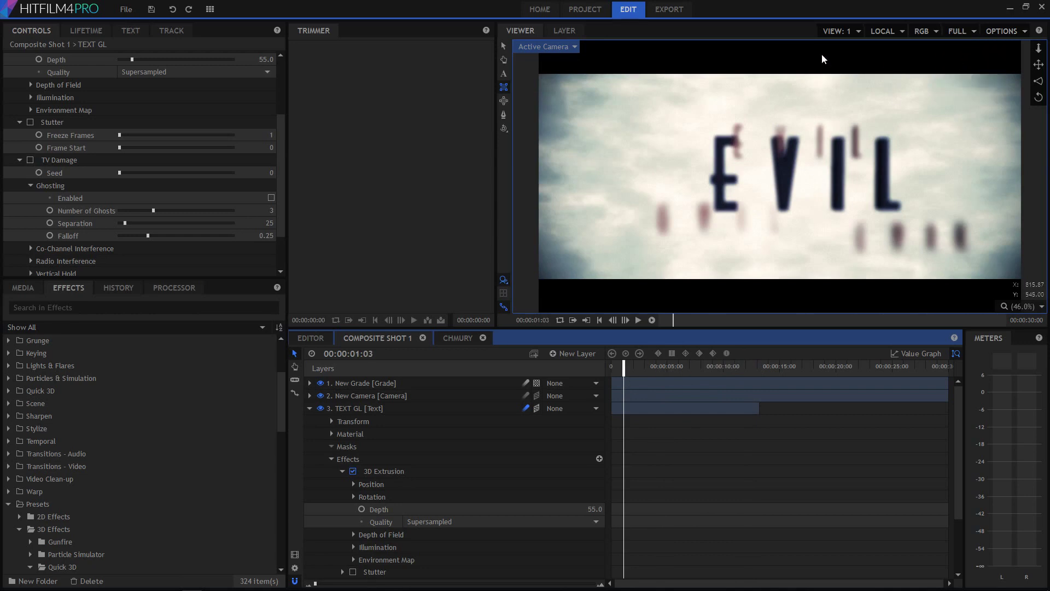
Open the export settings and choose the MP4 format for Composite Shot 1.
left_click(675, 12)
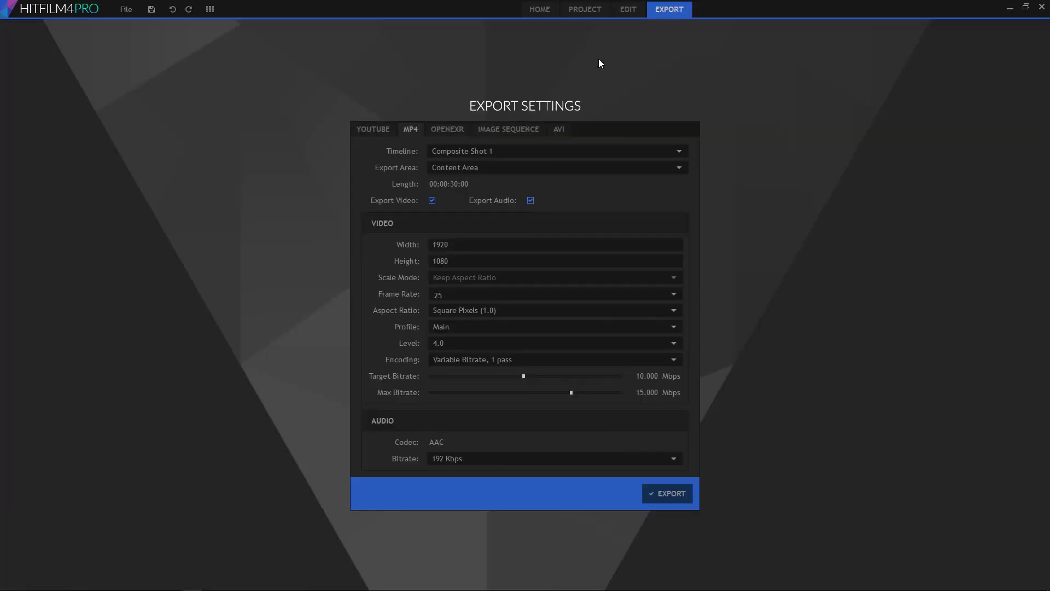
left_click(431, 131)
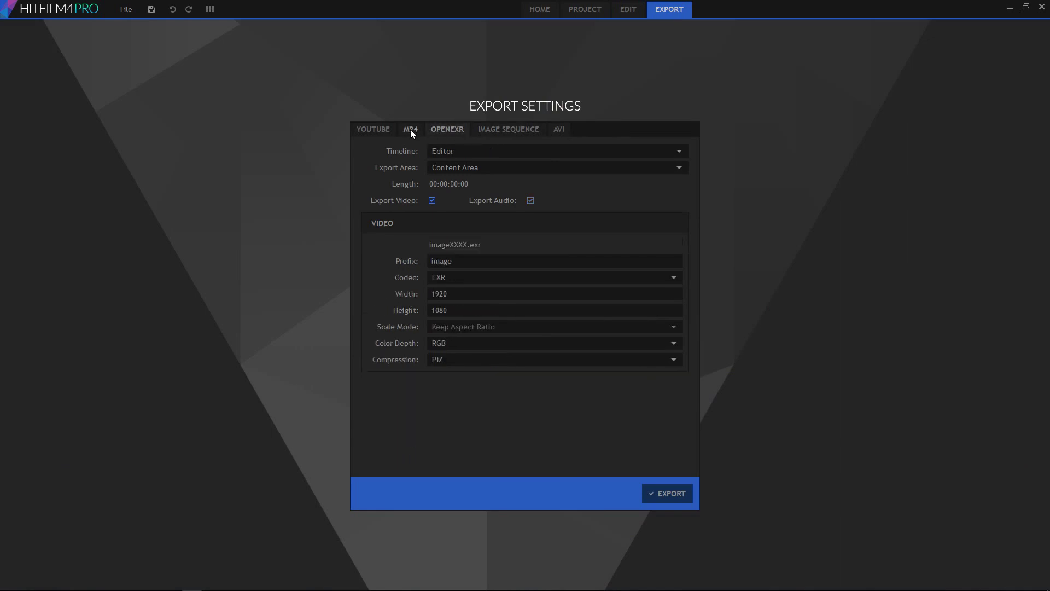
left_click(411, 129)
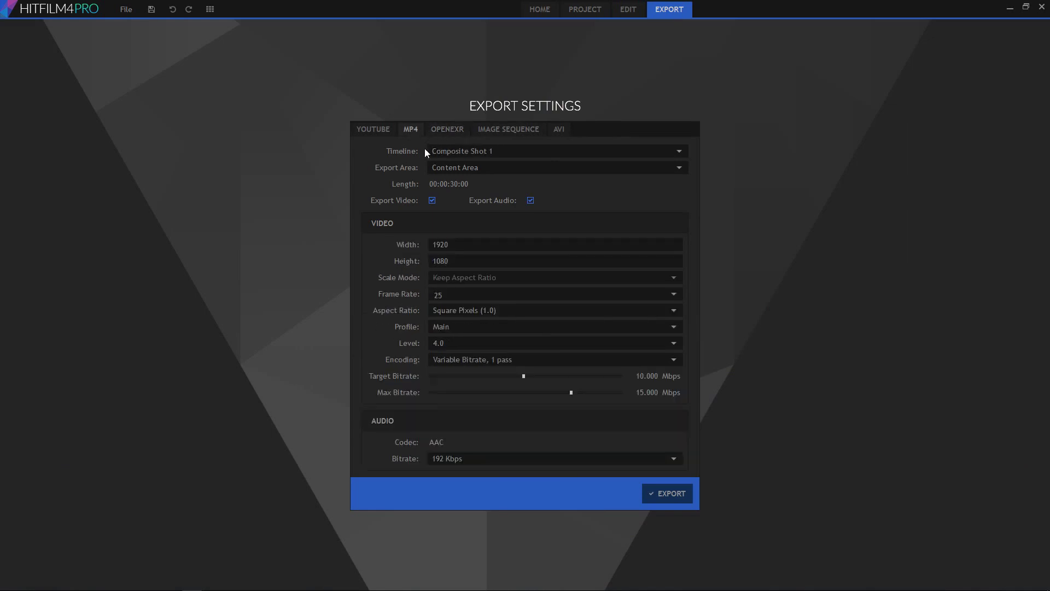